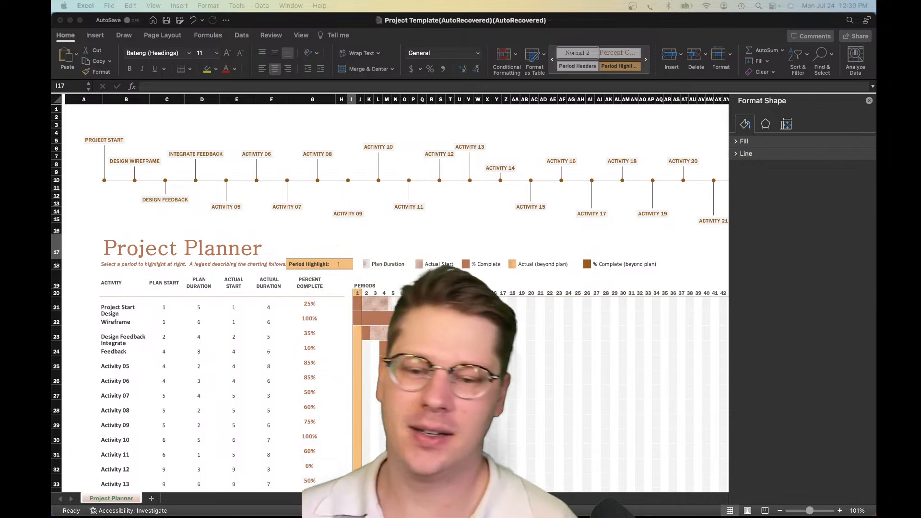
# Open the recent workbook Updated Green Ecommerce without updating its external links
pyautogui.click(331, 383)
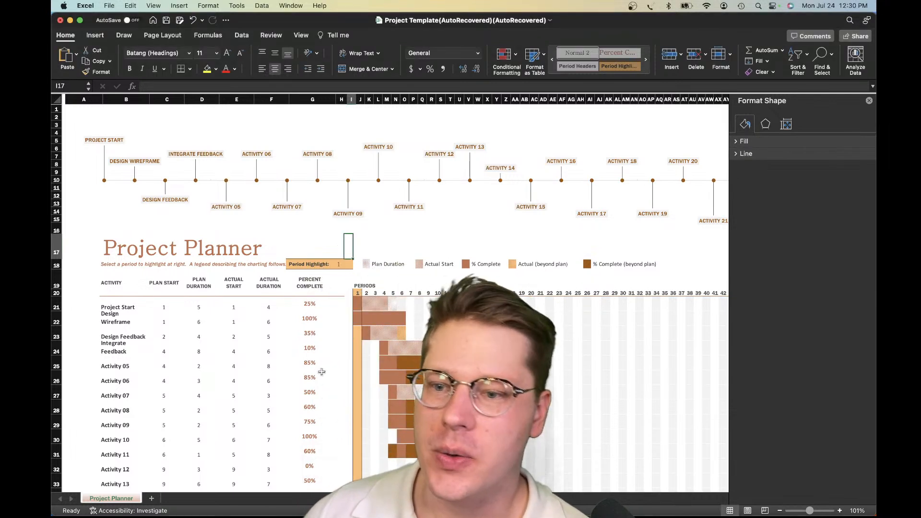
pyautogui.click(109, 6)
pyautogui.moveTo(168, 53)
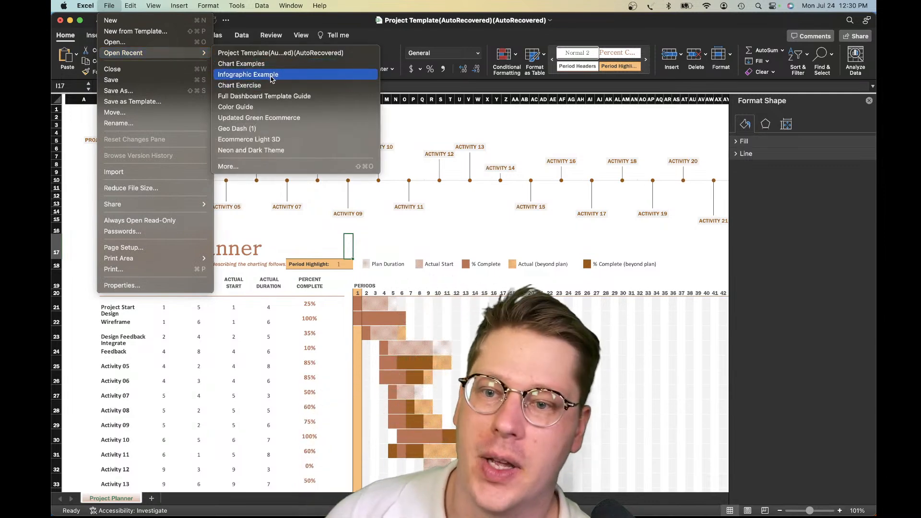
pyautogui.click(267, 120)
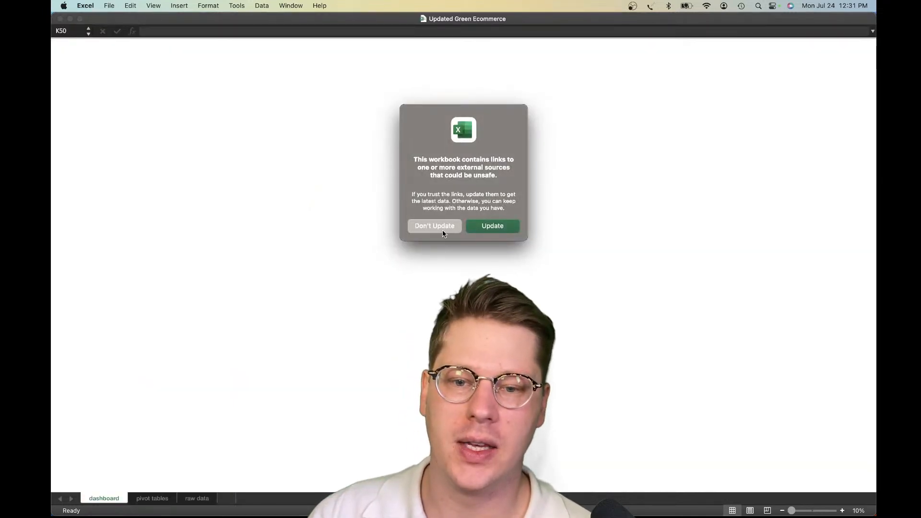
pyautogui.click(442, 229)
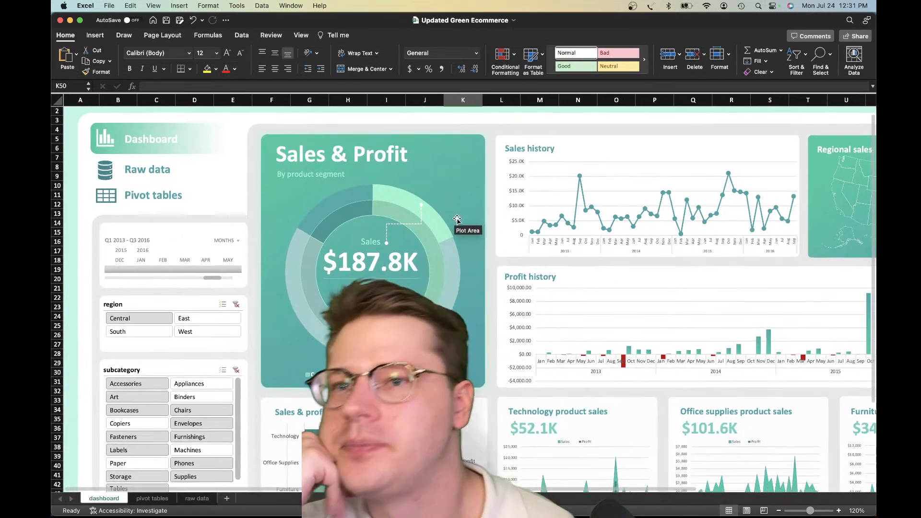
# Look over the dashboard's charts, map and product sales cards across its full width and height
pyautogui.hscroll(3, 461, 220)
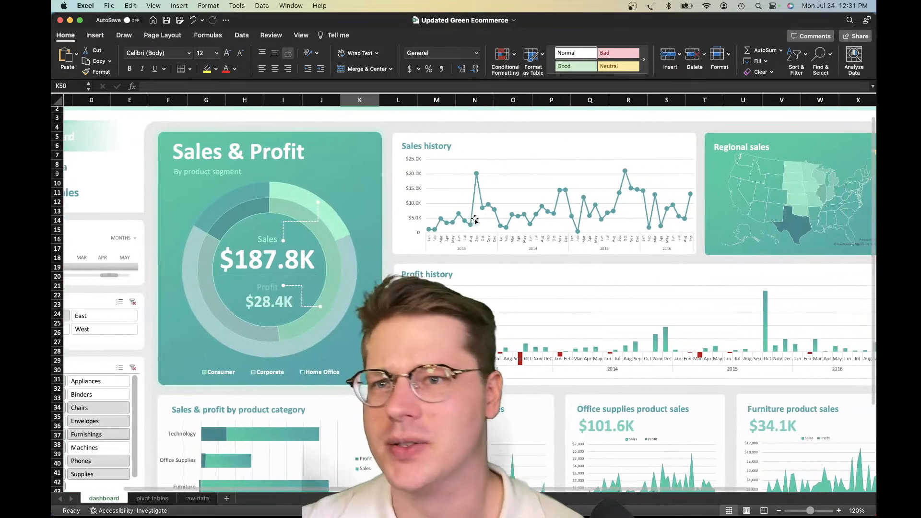
pyautogui.hscroll(5, 474, 221)
pyautogui.scroll(-3, 478, 220)
pyautogui.hscroll(-3, 481, 222)
pyautogui.scroll(3, 480, 222)
pyautogui.hscroll(-3, 480, 222)
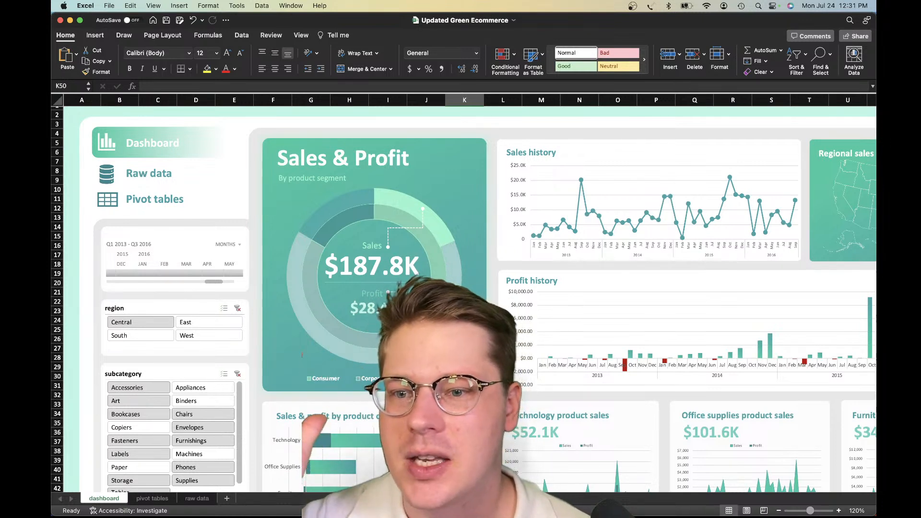
# Examine the raw data and pivot tables sheets behind the dashboard, and return to the dashboard sheet
pyautogui.click(202, 499)
pyautogui.hscroll(5, 454, 257)
pyautogui.hscroll(-4, 453, 257)
pyautogui.scroll(2, 453, 257)
pyautogui.click(290, 188)
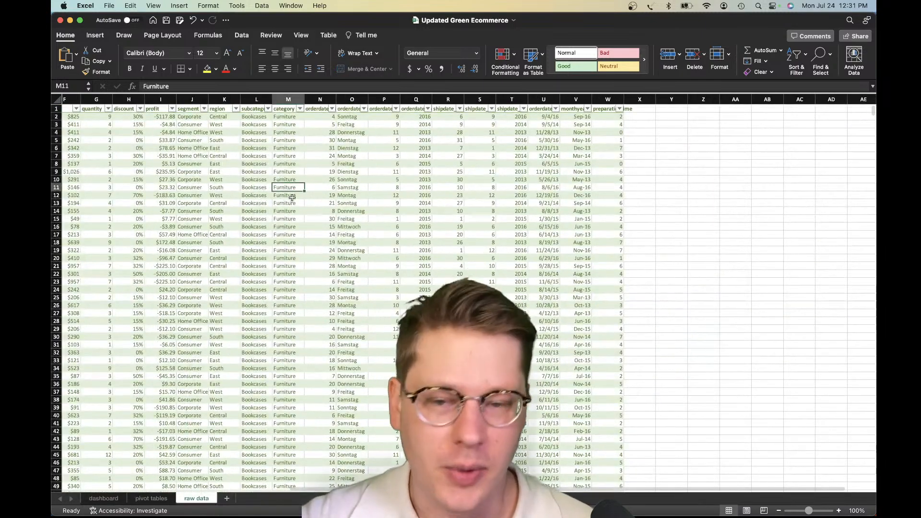
pyautogui.click(352, 188)
pyautogui.click(270, 203)
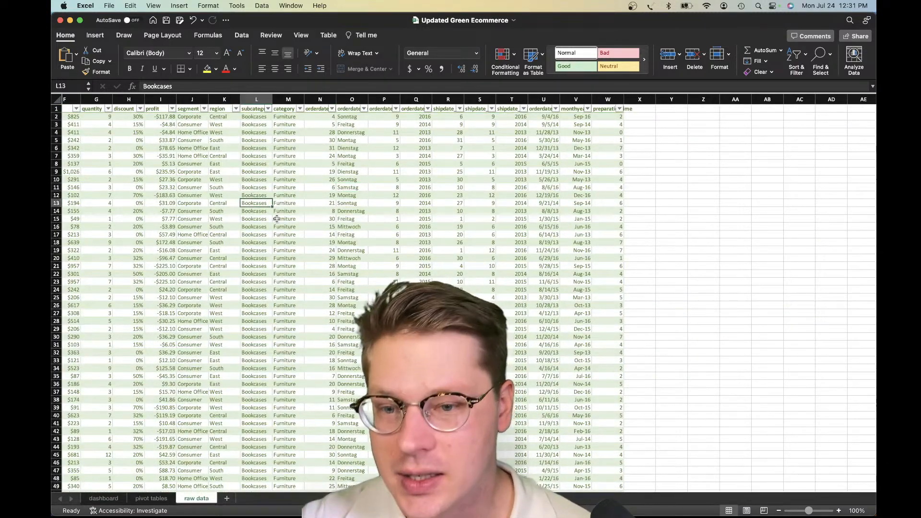
pyautogui.scroll(-1, 277, 219)
pyautogui.scroll(1, 277, 218)
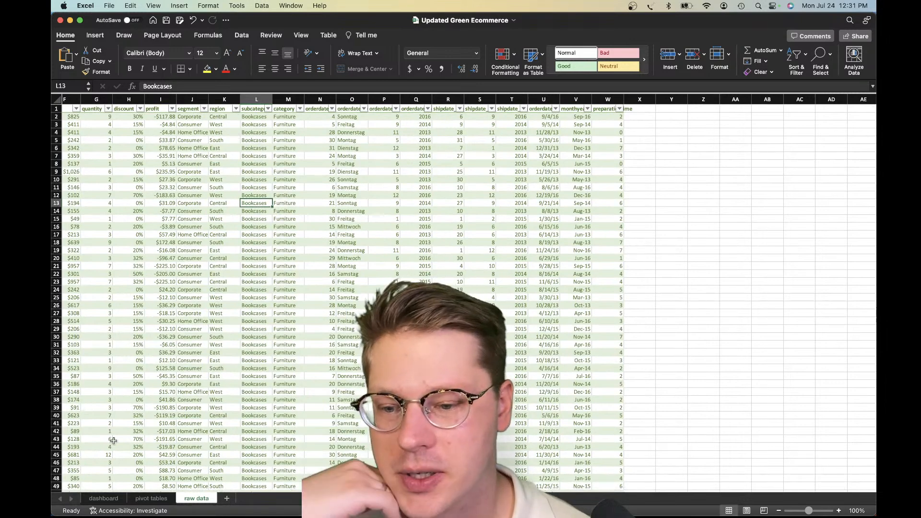
pyautogui.click(142, 499)
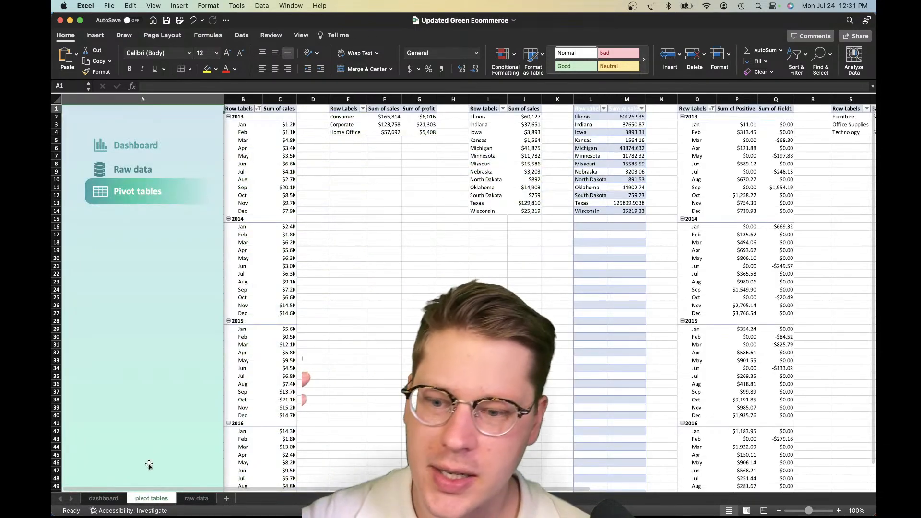
pyautogui.click(96, 498)
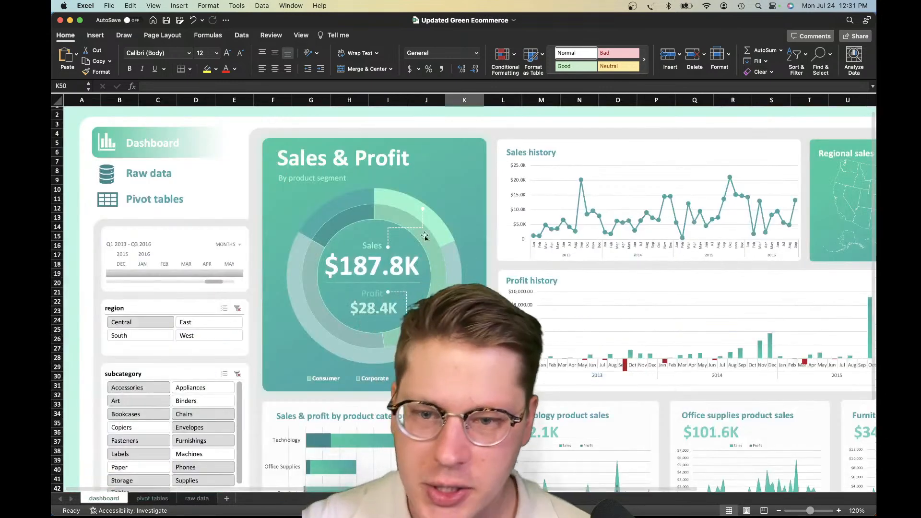
# Select the Sales total on the dashboard, and filter the region slicer to East and finally to South
pyautogui.click(383, 261)
pyautogui.scroll(-1, 312, 201)
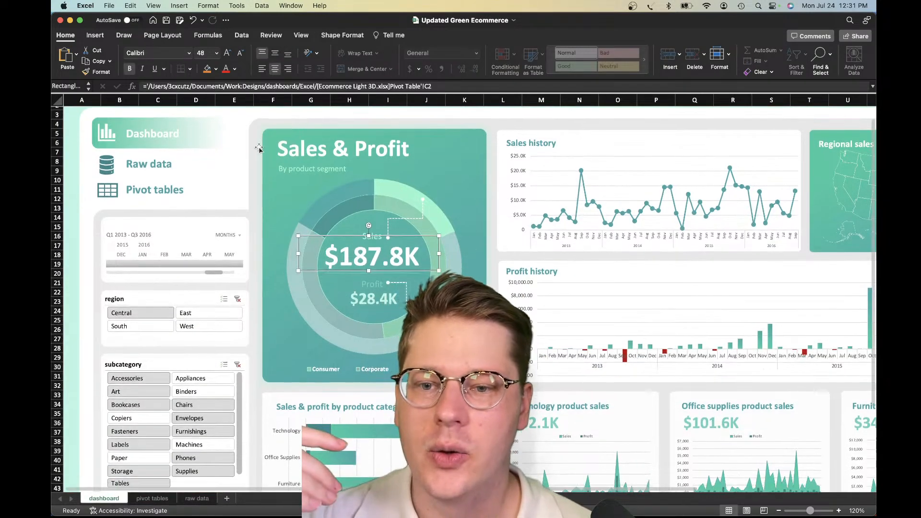
pyautogui.click(190, 316)
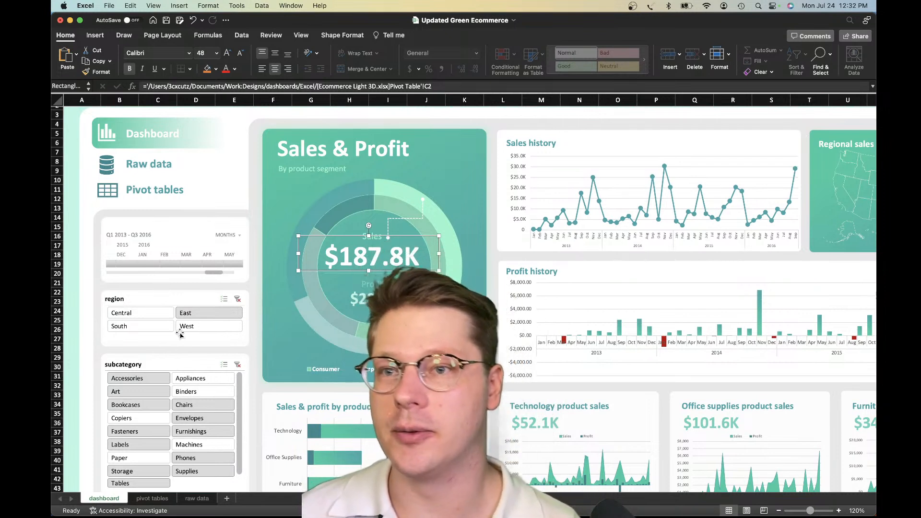
pyautogui.click(150, 326)
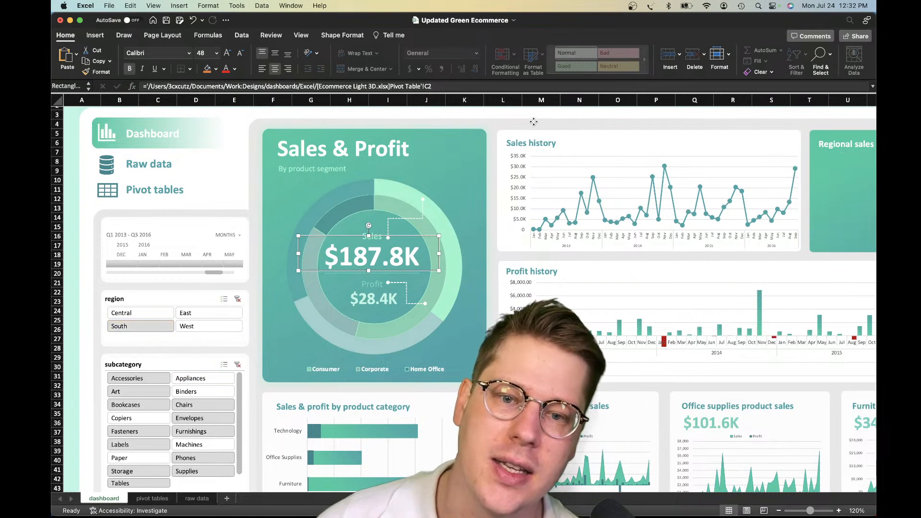
# Select the Sales & Profit card's background shape and view the options for inserting pictures
pyautogui.click(489, 129)
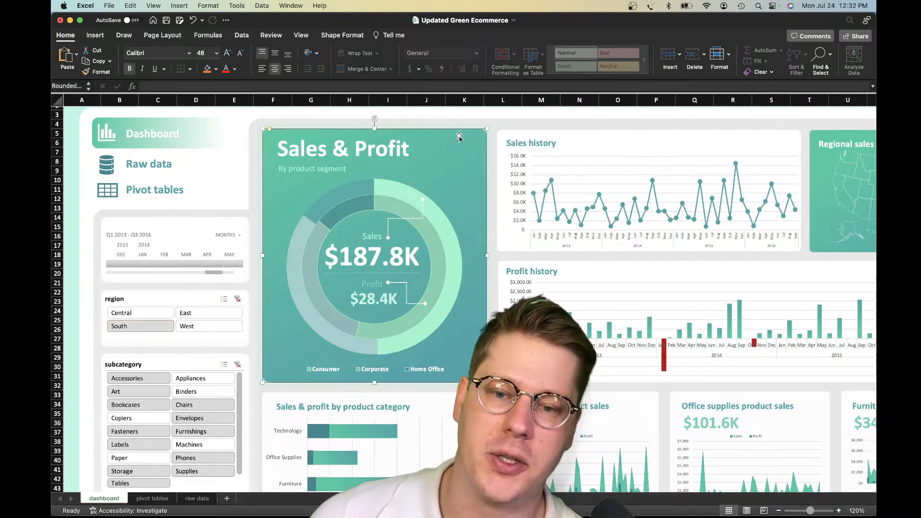
pyautogui.click(459, 138)
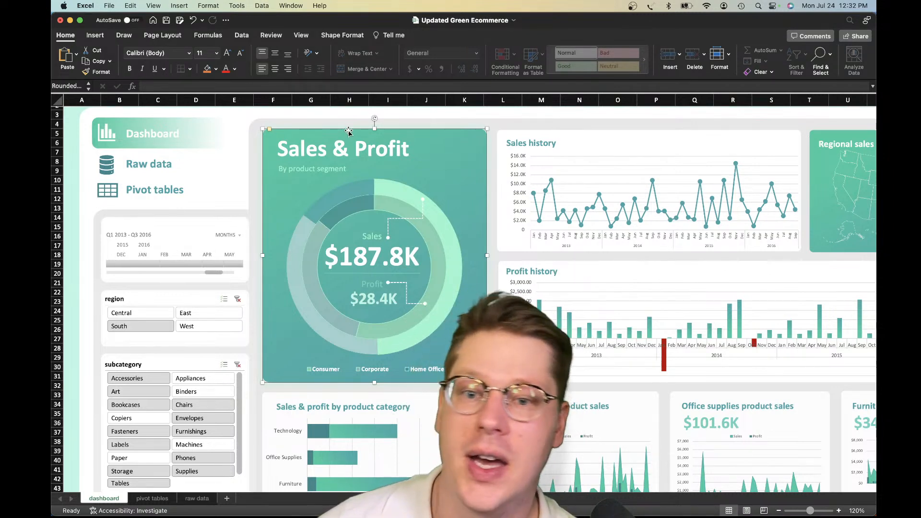
pyautogui.click(97, 37)
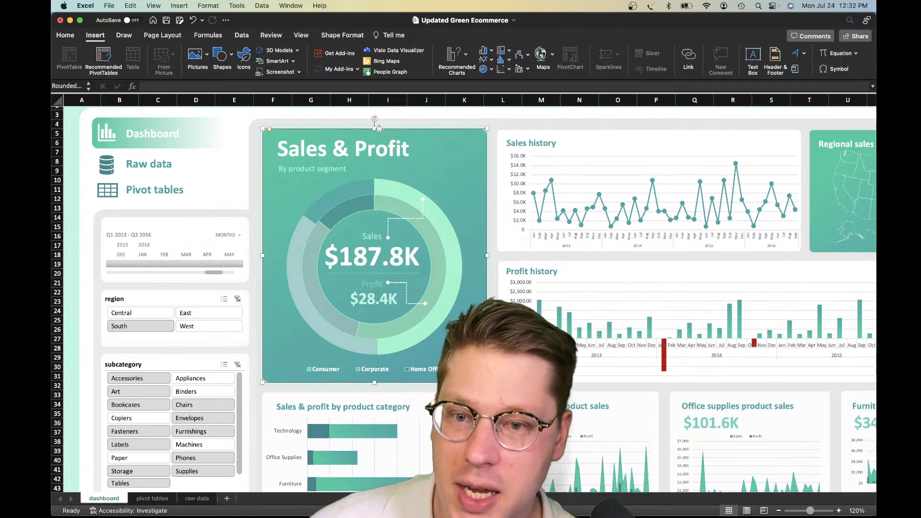
pyautogui.click(72, 163)
pyautogui.scroll(1, 69, 131)
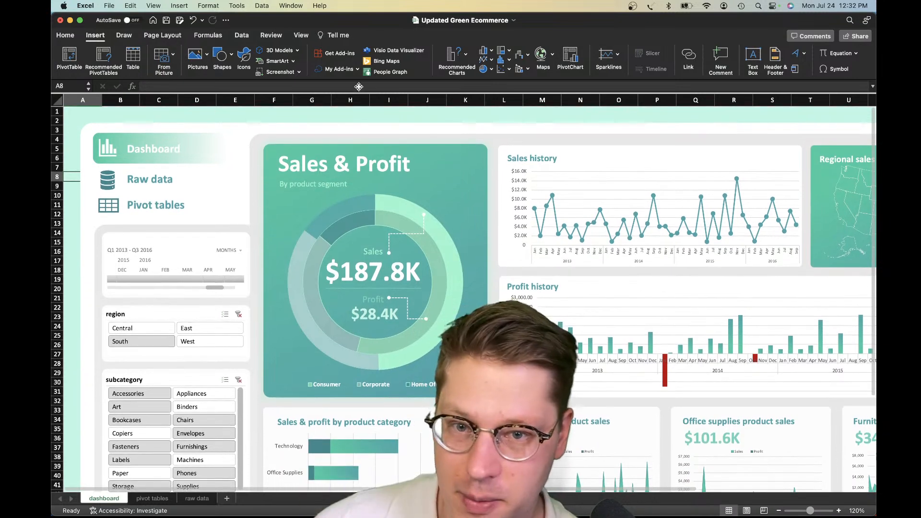
pyautogui.click(412, 142)
pyautogui.click(410, 141)
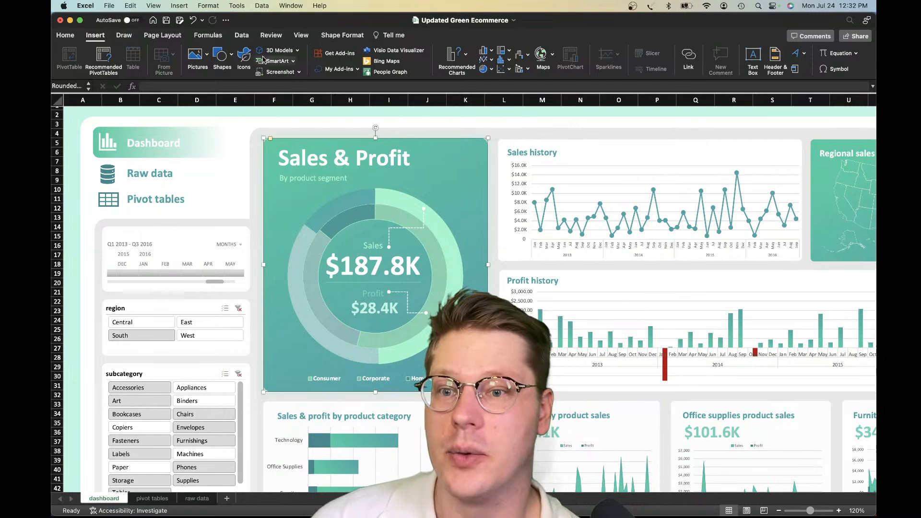
pyautogui.click(198, 60)
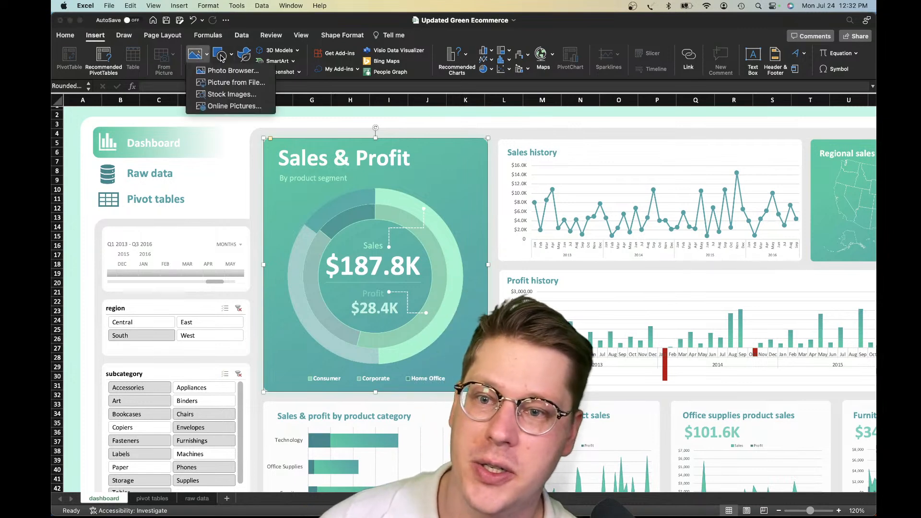
pyautogui.click(199, 60)
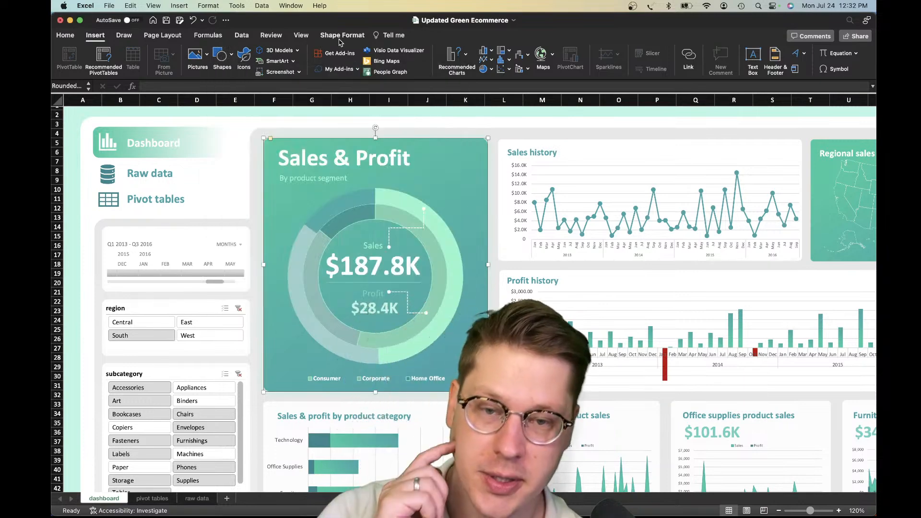
# View the dashboard's stacked layers with Reorder Objects and leave the order uncommitted
pyautogui.click(336, 37)
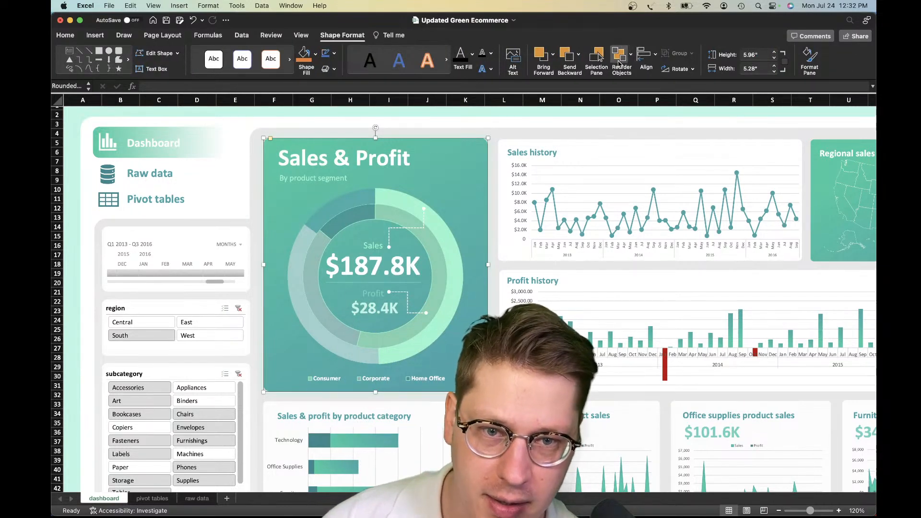
pyautogui.click(620, 60)
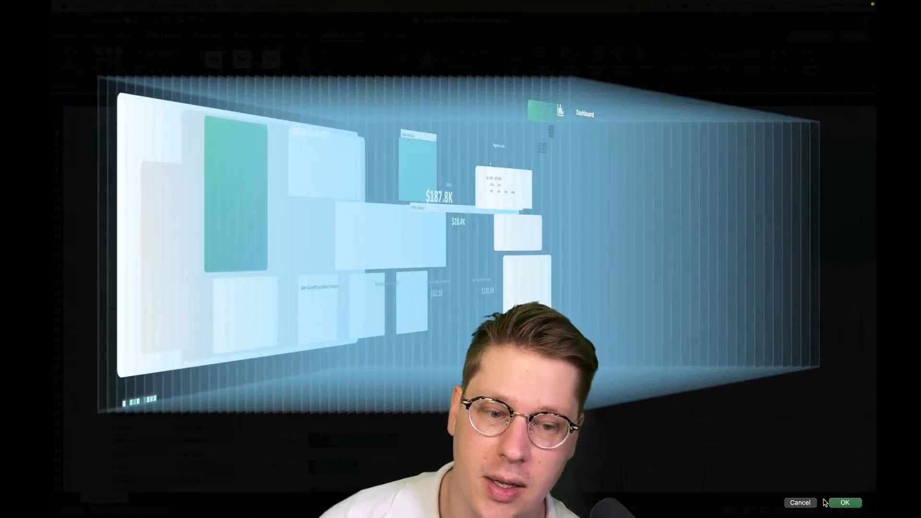
pyautogui.click(811, 503)
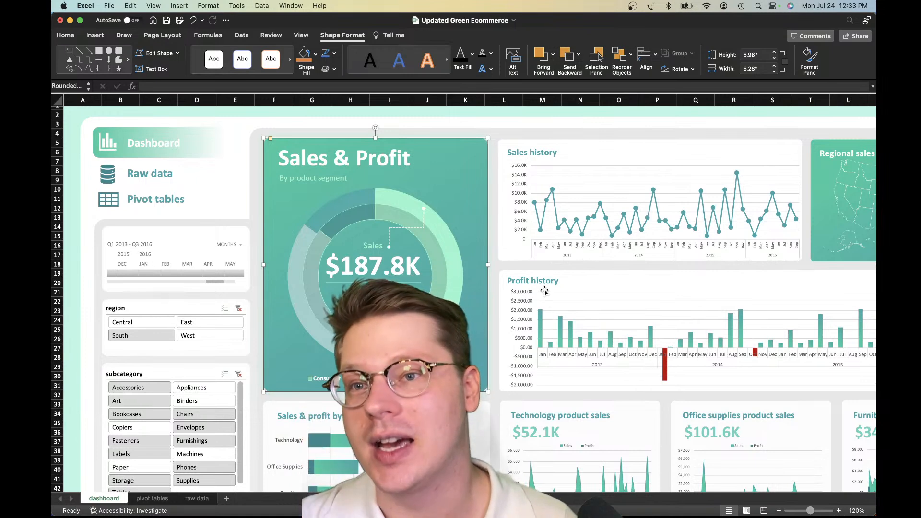
pyautogui.scroll(-1, 466, 271)
pyautogui.scroll(2, 467, 271)
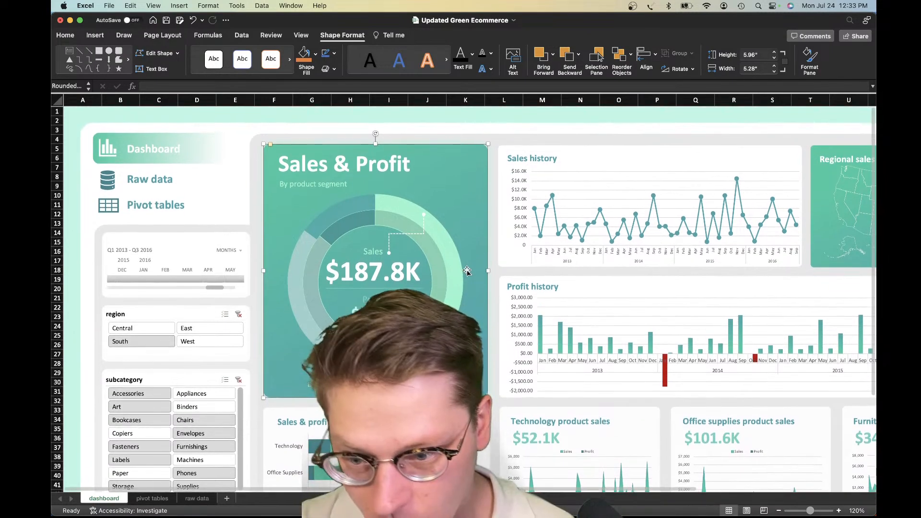
# Switch back to the Project Template workbook and inspect the horizontal axis of the project timeline chart
pyautogui.hotkey('ctrl', 'Up')
pyautogui.click(432, 232)
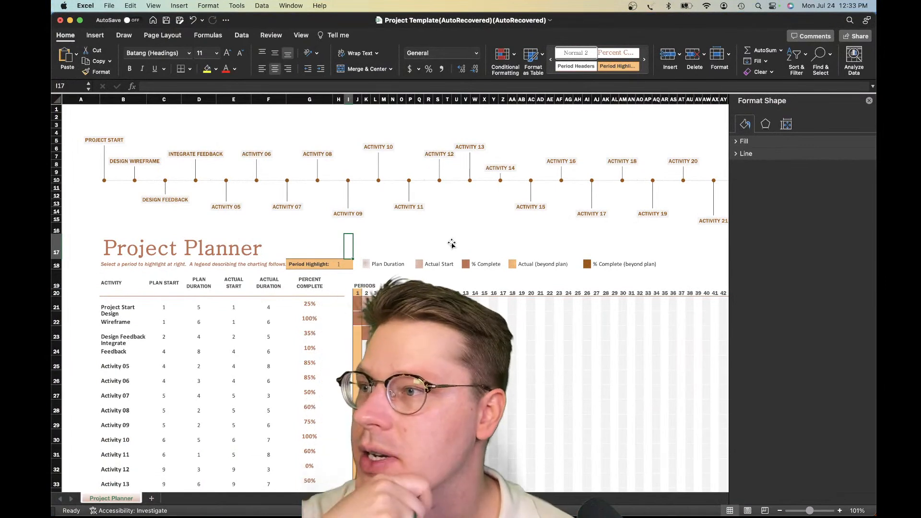
pyautogui.click(474, 195)
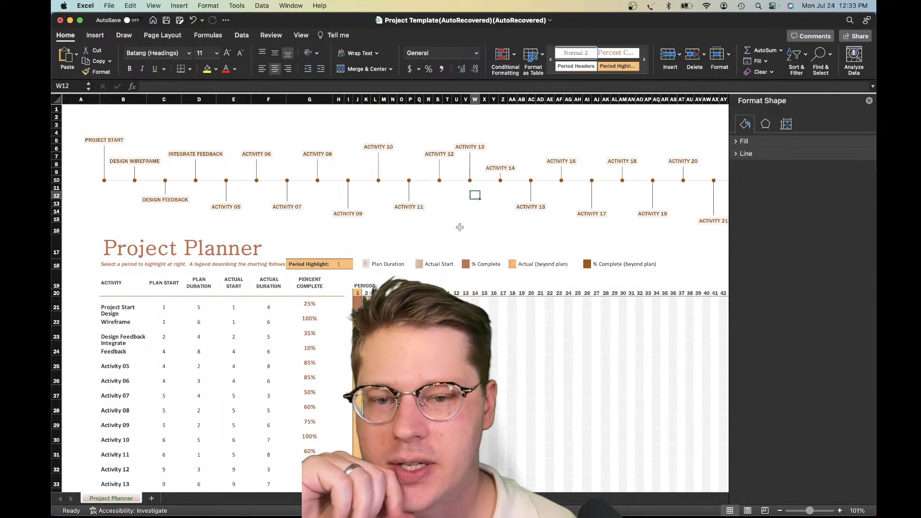
pyautogui.click(396, 182)
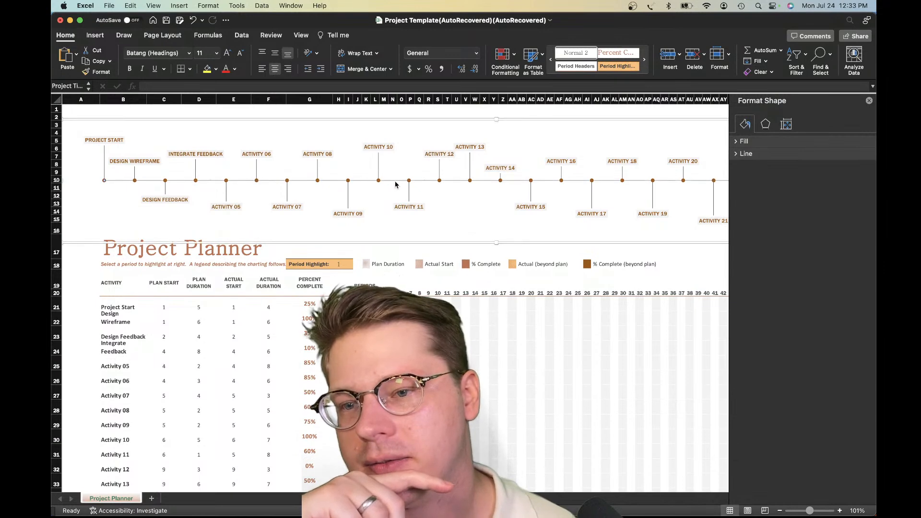
pyautogui.click(396, 192)
pyautogui.scroll(-2, 395, 189)
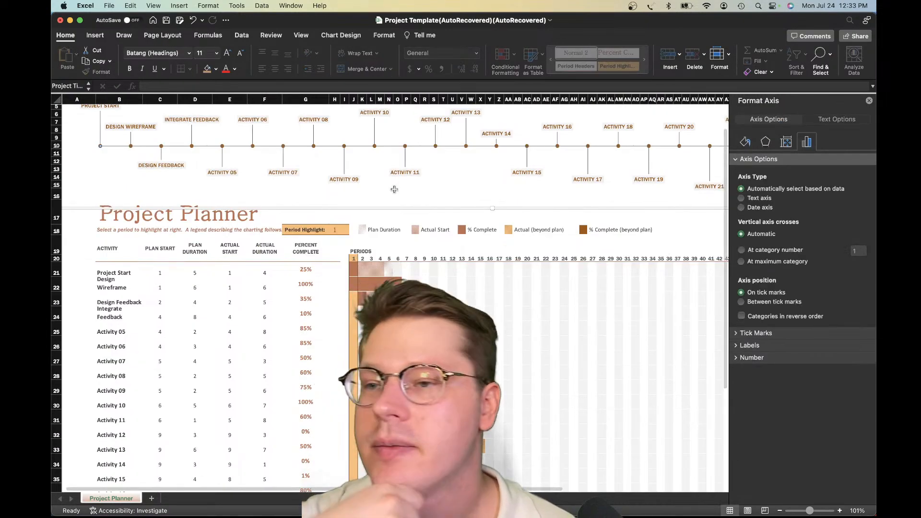
pyautogui.scroll(2, 394, 189)
pyautogui.click(336, 246)
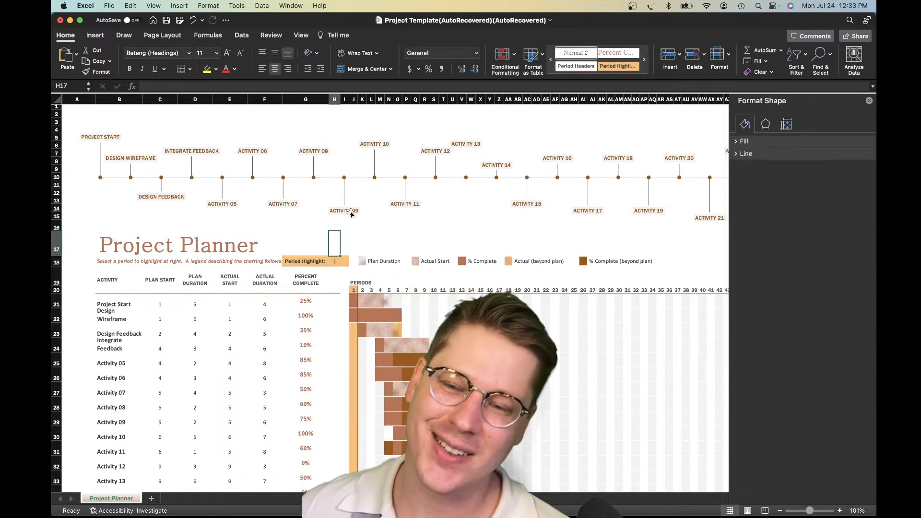
# Open the template gallery for a new workbook and search it for "gantt"
pyautogui.click(107, 6)
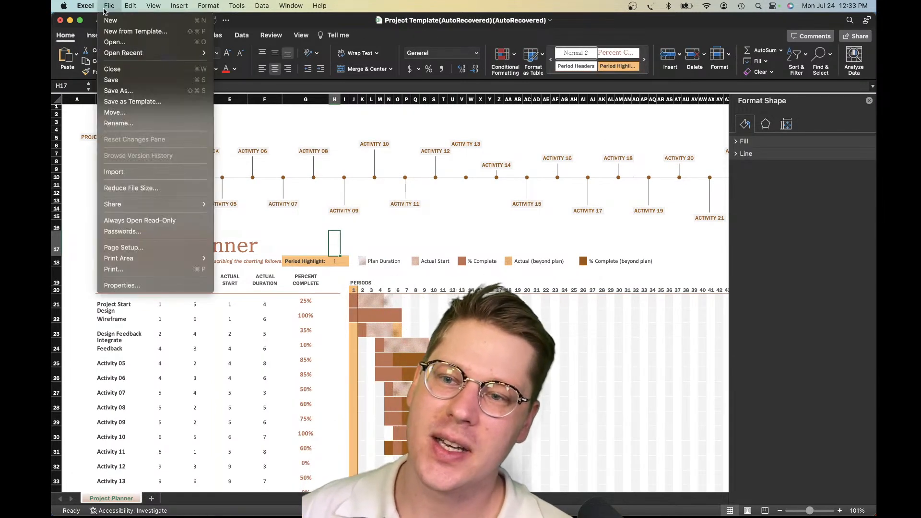
pyautogui.click(118, 32)
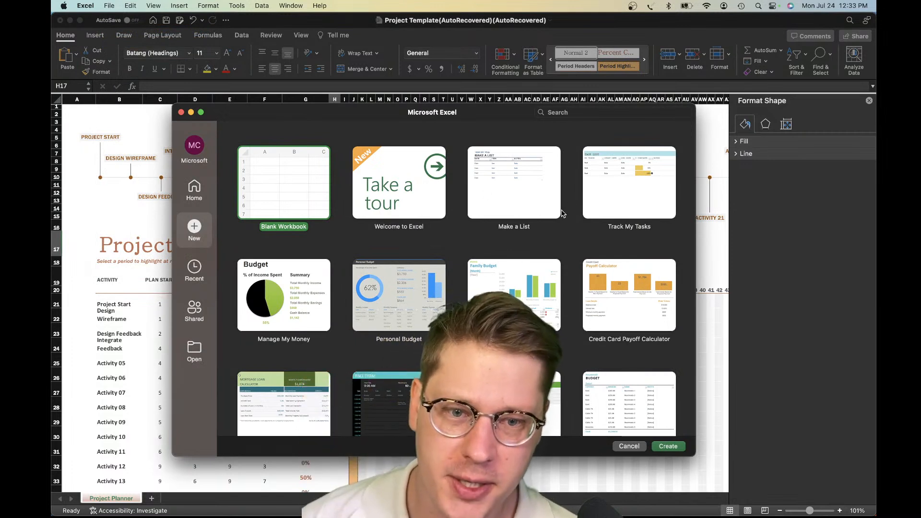
pyautogui.click(578, 114)
pyautogui.write('gantt')
pyautogui.press('Return')
pyautogui.click(295, 213)
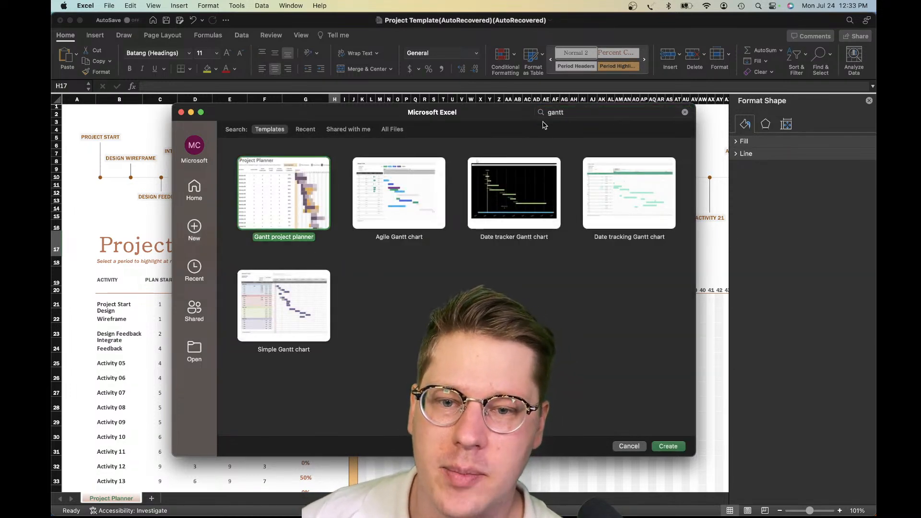
# Search the template gallery for "project" and browse the matching templates
pyautogui.click(587, 115)
pyautogui.write('project')
pyautogui.press('Return')
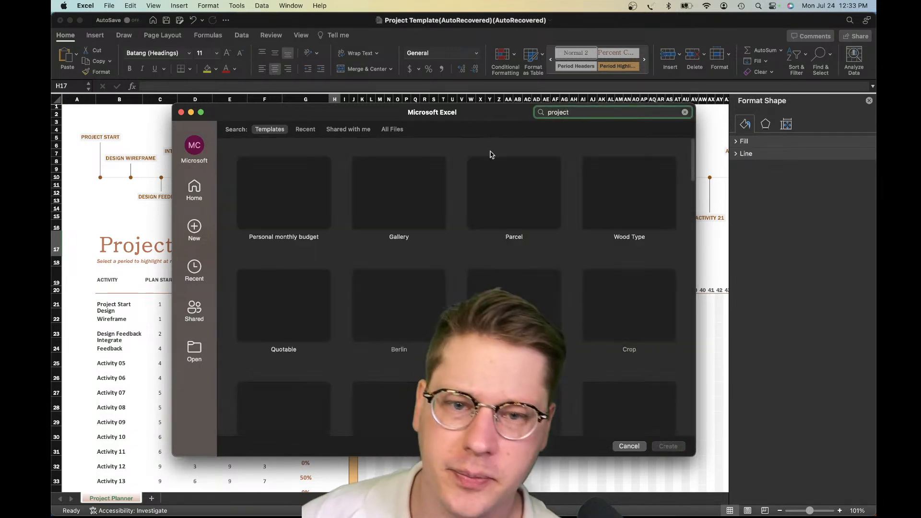
pyautogui.scroll(-15, 434, 236)
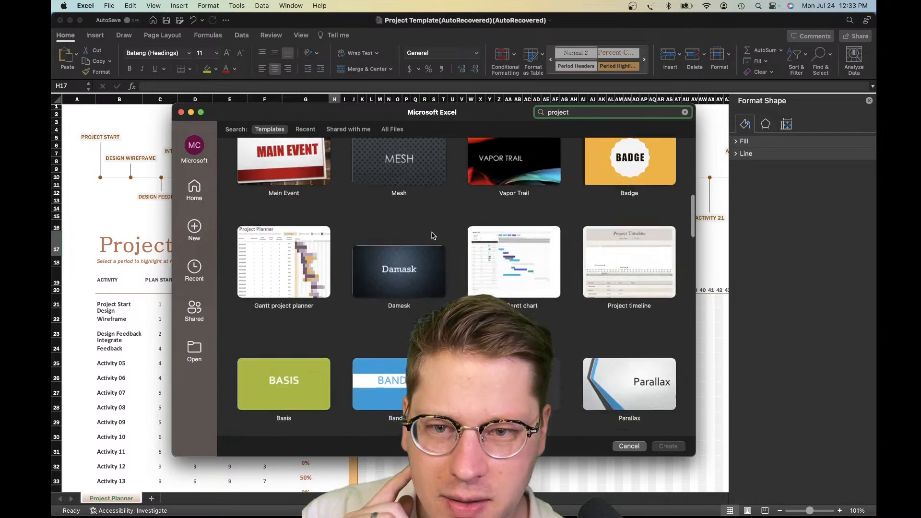
# Browse further through the project templates, highlight Detailed project timeline, and close the gallery without creating a workbook
pyautogui.scroll(-3, 433, 236)
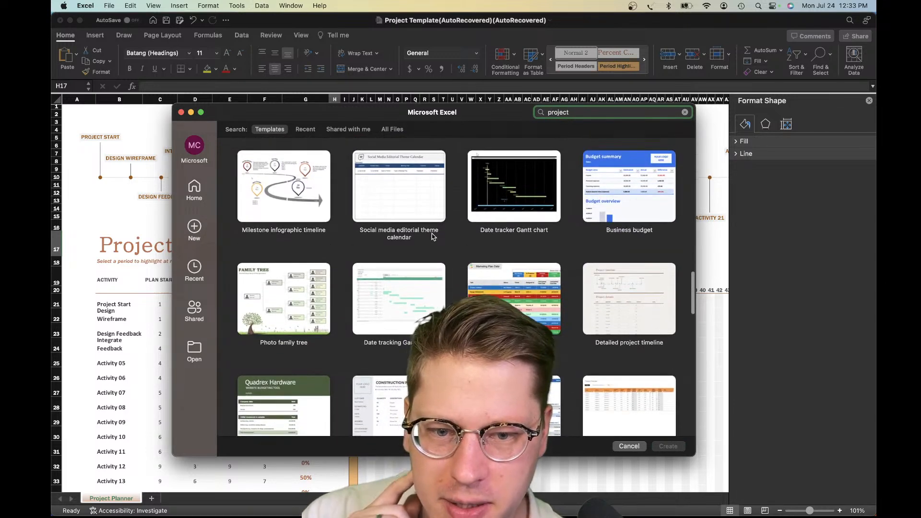
pyautogui.scroll(-1, 524, 287)
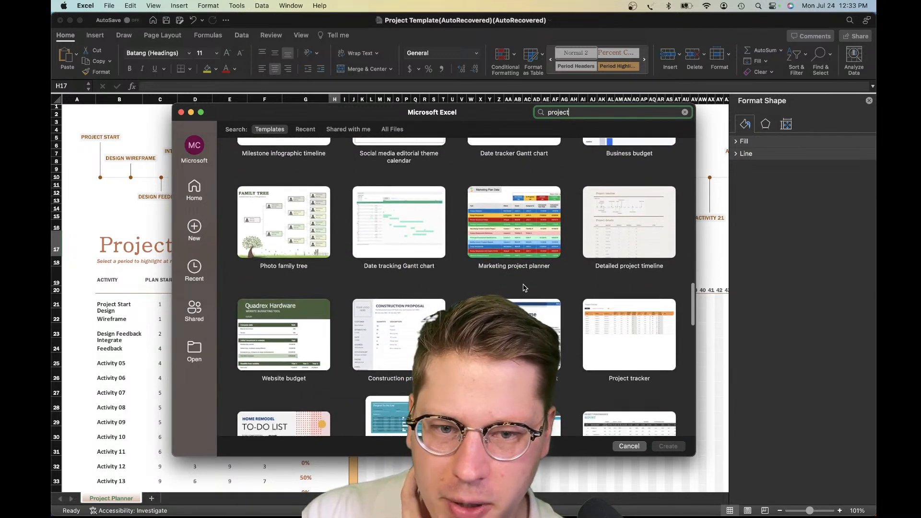
pyautogui.click(637, 236)
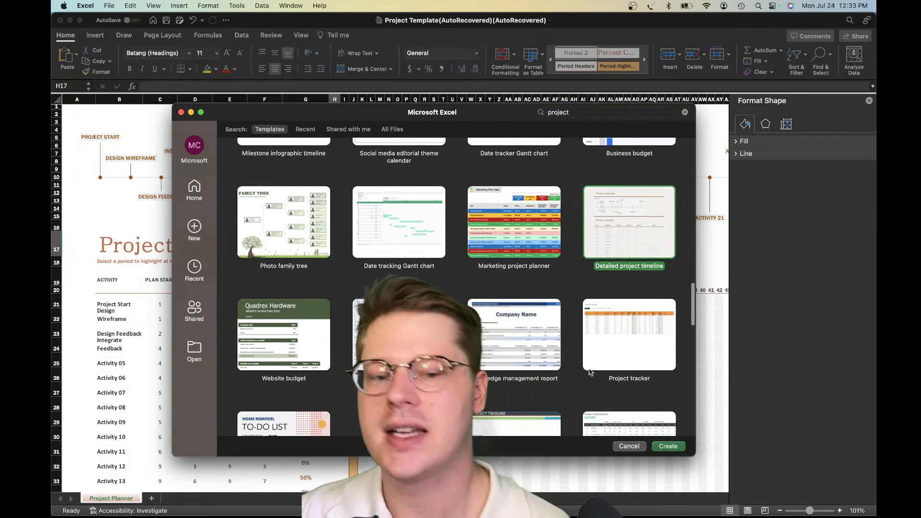
pyautogui.click(627, 446)
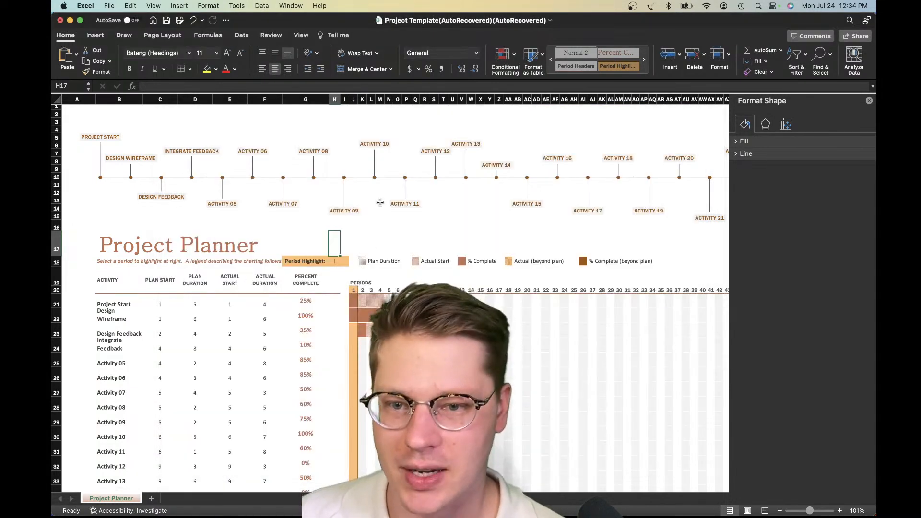
# Examine the timeline chart's horizontal axis and the Gantt period cells beside the planner's first activities
pyautogui.click(363, 178)
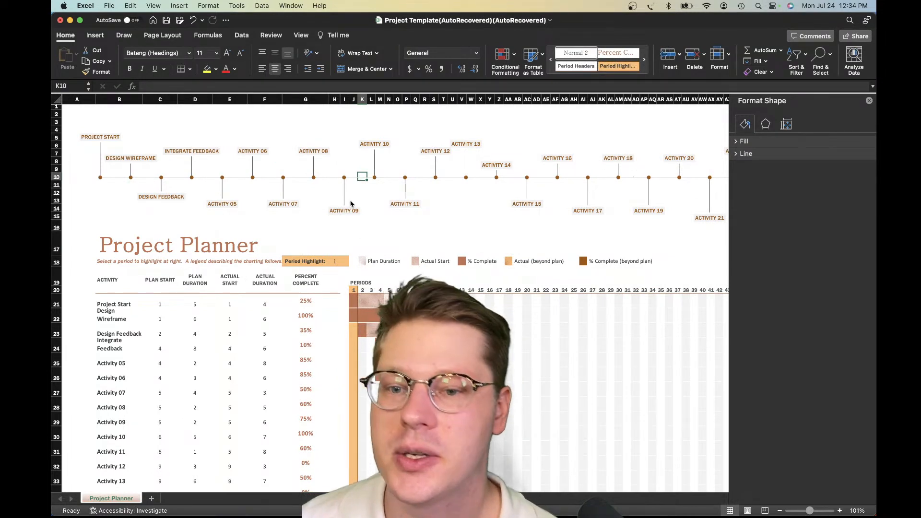
pyautogui.click(335, 180)
pyautogui.click(340, 181)
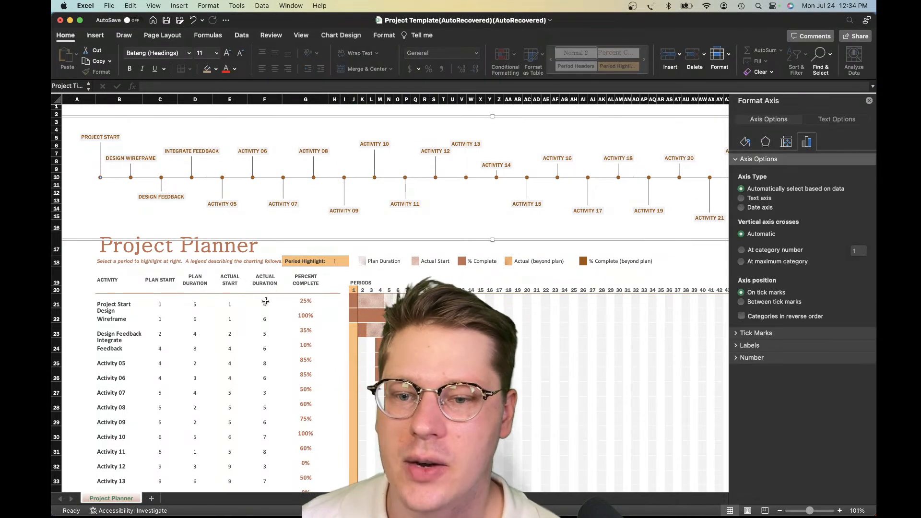
pyautogui.click(259, 305)
pyautogui.scroll(-2, 344, 275)
pyautogui.click(354, 277)
pyautogui.click(398, 276)
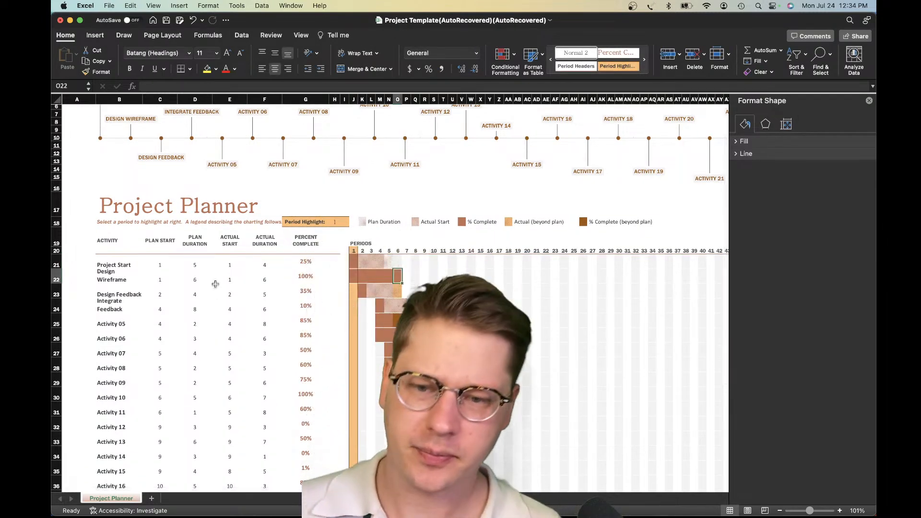
# Review how the timeline chart sits above the Project Planner title and the activity table with its start, duration and percent columns
pyautogui.scroll(2, 198, 256)
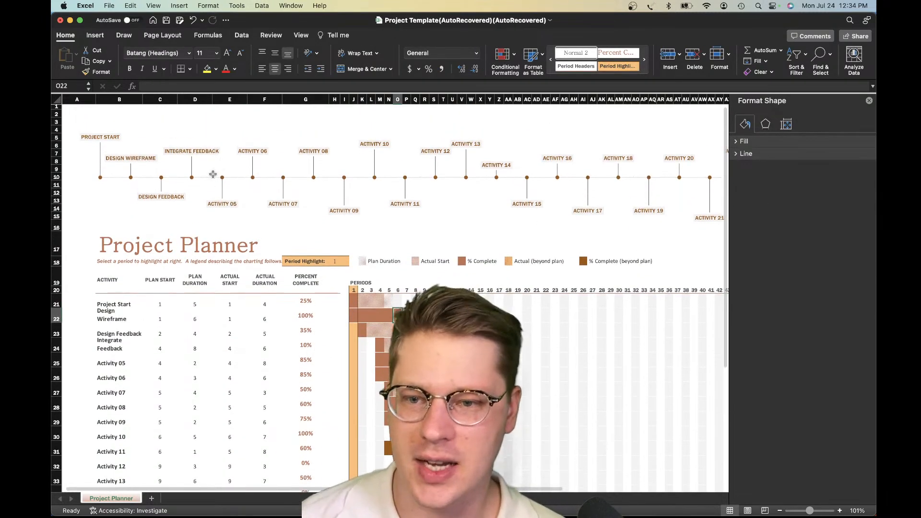
pyautogui.click(213, 181)
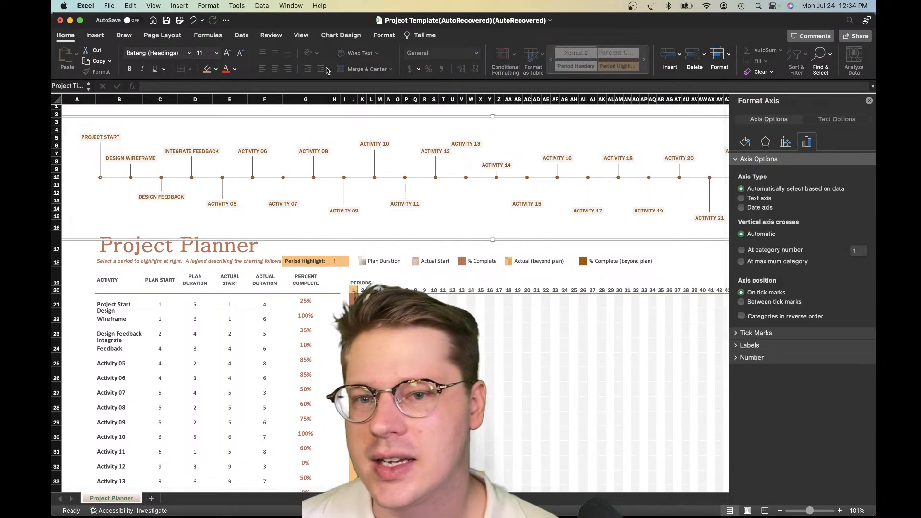
pyautogui.moveTo(111, 305); pyautogui.dragTo(307, 453)
pyautogui.click(229, 381)
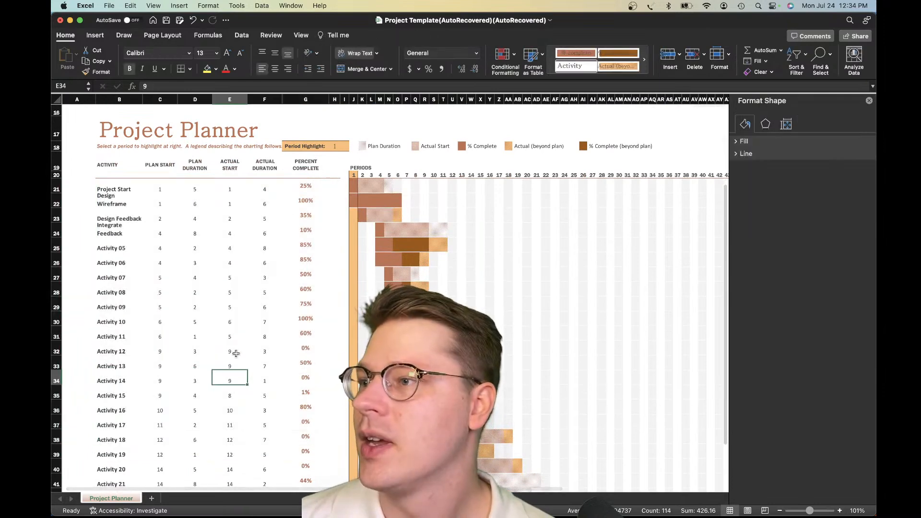
pyautogui.scroll(5, 281, 223)
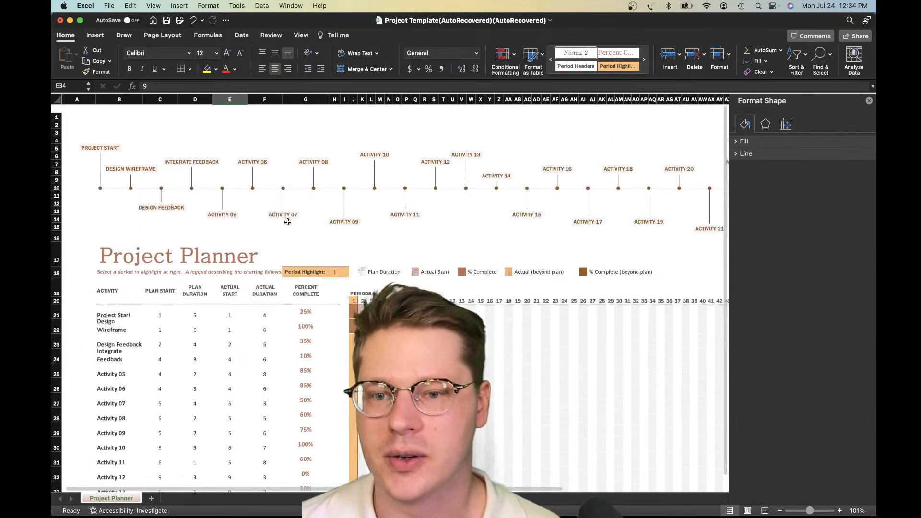
pyautogui.click(333, 181)
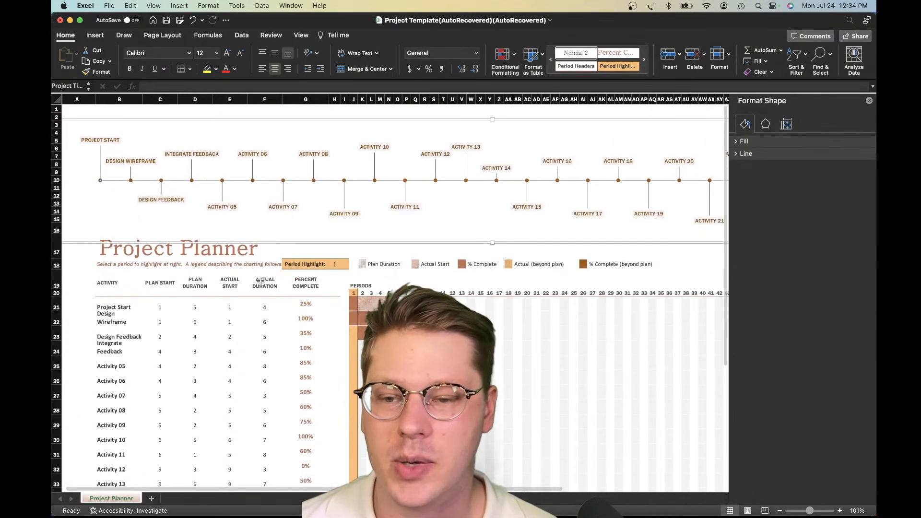
pyautogui.click(207, 254)
pyautogui.click(277, 254)
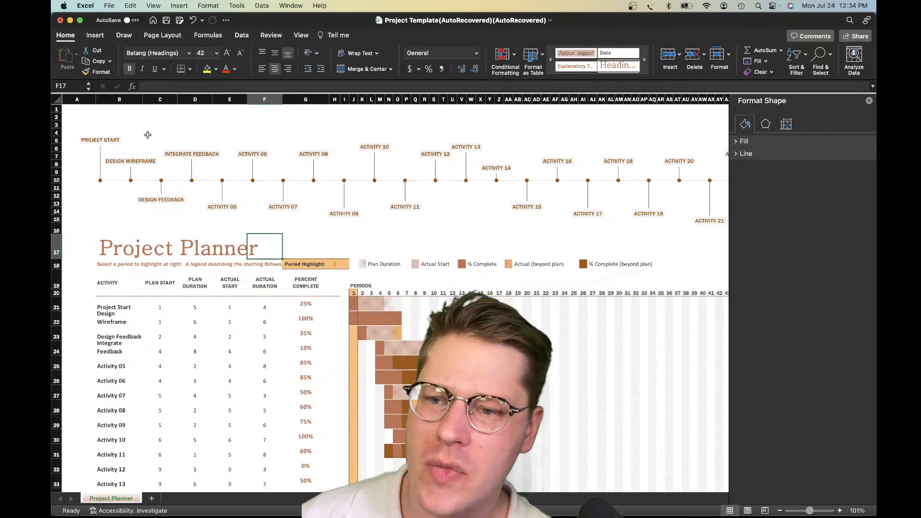
# Fill the cells behind the timeline in rows 1 to 16, from A1 to far beyond the chart's end, with a custom dark navy colour
pyautogui.moveTo(73, 112); pyautogui.dragTo(705, 234)
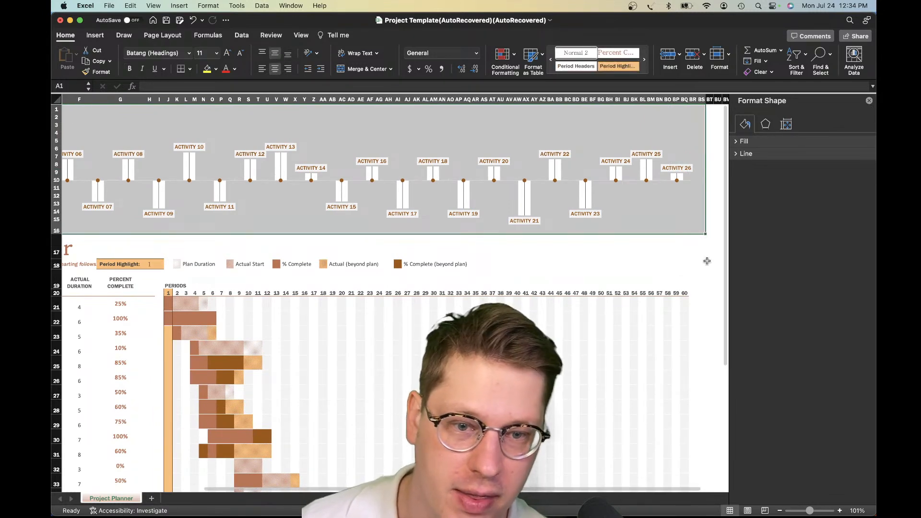
pyautogui.hscroll(5, 707, 261)
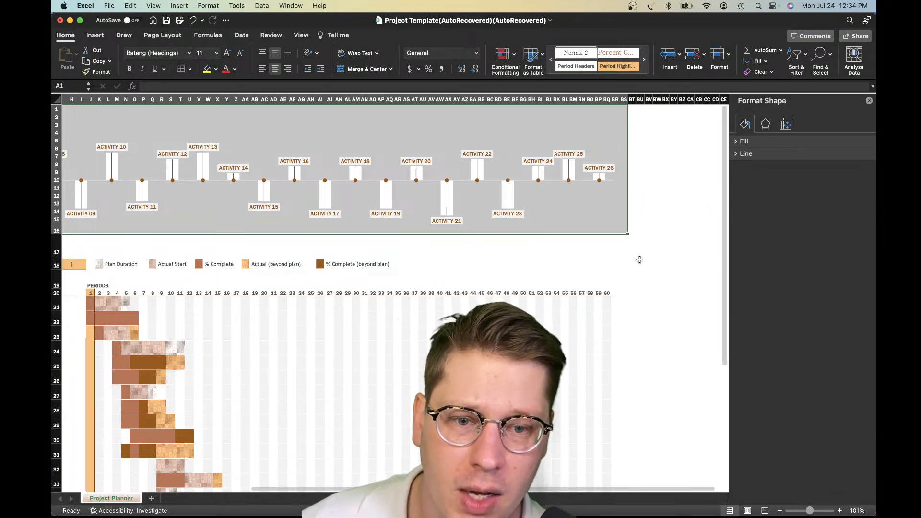
pyautogui.hotkey('shift', 'Right')
pyautogui.hotkey('shift', 'Right')
pyautogui.hotkey('shift', 'Right')
pyautogui.hotkey('shift', 'Right')
pyautogui.hotkey('shift', 'Right')
pyautogui.hotkey('shift', 'Right')
pyautogui.hotkey('shift', 'Right')
pyautogui.hotkey('shift', 'Right')
pyautogui.hotkey('shift', 'Right')
pyautogui.hotkey('shift', 'Right')
pyautogui.hotkey('shift', 'Right')
pyautogui.hotkey('shift', 'Right')
pyautogui.hotkey('shift', 'Right')
pyautogui.hotkey('shift', 'Right')
pyautogui.hotkey('shift', 'Right')
pyautogui.hotkey('shift', 'Right')
pyautogui.hotkey('shift', 'Right')
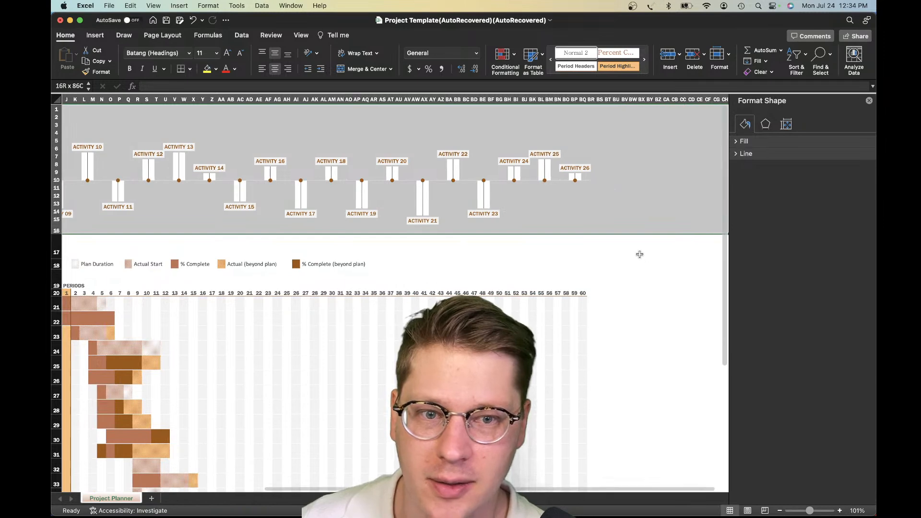
pyautogui.hotkey('shift', 'Right')
pyautogui.hotkey('shift', 'Right')
pyautogui.hotkey('shift', 'Right')
pyautogui.hotkey('shift', 'Right')
pyautogui.hotkey('shift', 'Right')
pyautogui.hotkey('shift', 'Right')
pyautogui.hotkey('shift', 'Right')
pyautogui.hotkey('shift', 'Right')
pyautogui.hotkey('shift', 'Right')
pyautogui.hotkey('shift', 'Right')
pyautogui.hotkey('shift', 'Right')
pyautogui.hotkey('shift', 'Right')
pyautogui.hotkey('shift', 'Right')
pyautogui.hotkey('shift', 'Right')
pyautogui.hotkey('shift', 'Right')
pyautogui.hotkey('shift', 'Right')
pyautogui.hotkey('shift', 'Right')
pyautogui.hotkey('shift', 'Right')
pyautogui.hotkey('shift', 'Right')
pyautogui.hotkey('shift', 'Right')
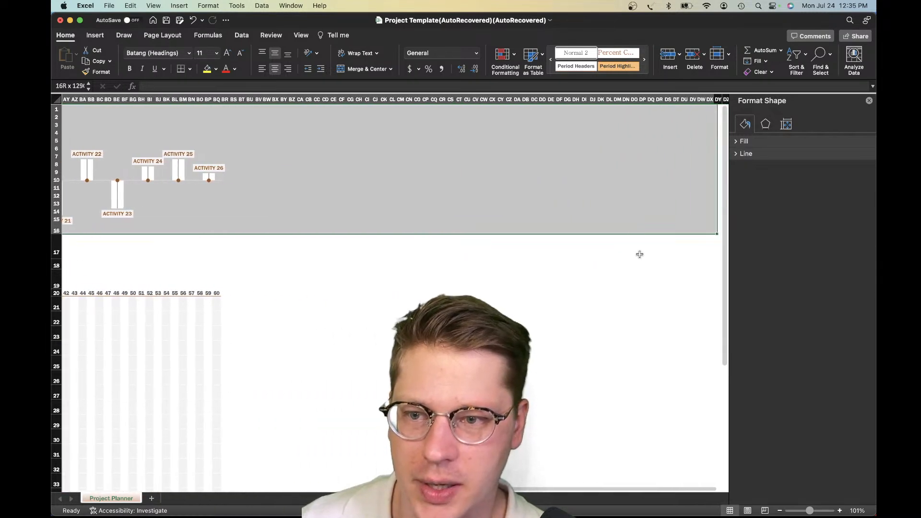
pyautogui.hotkey('shift', 'Right')
pyautogui.hotkey('shift', 'Right')
pyautogui.hotkey('shift', 'Right')
pyautogui.hotkey('shift', 'Right')
pyautogui.hotkey('shift', 'Right')
pyautogui.hotkey('shift', 'Right')
pyautogui.hotkey('shift', 'Right')
pyautogui.hotkey('shift', 'Right')
pyautogui.hotkey('shift', 'Right')
pyautogui.hotkey('shift', 'Right')
pyautogui.hotkey('shift', 'Right')
pyautogui.hotkey('shift', 'Right')
pyautogui.hotkey('shift', 'Right')
pyautogui.hotkey('shift', 'Right')
pyautogui.hotkey('shift', 'Right')
pyautogui.hotkey('shift', 'Right')
pyautogui.hotkey('shift', 'Right')
pyautogui.hotkey('shift', 'Right')
pyautogui.hotkey('shift', 'Right')
pyautogui.hotkey('shift', 'Right')
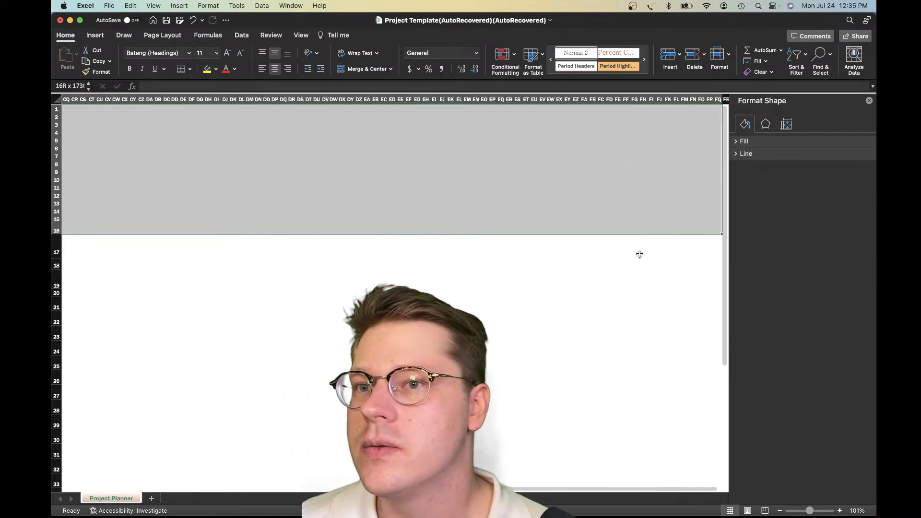
pyautogui.hotkey('shift', 'Right')
pyautogui.hotkey('shift', 'Right')
pyautogui.hotkey('shift', 'Right')
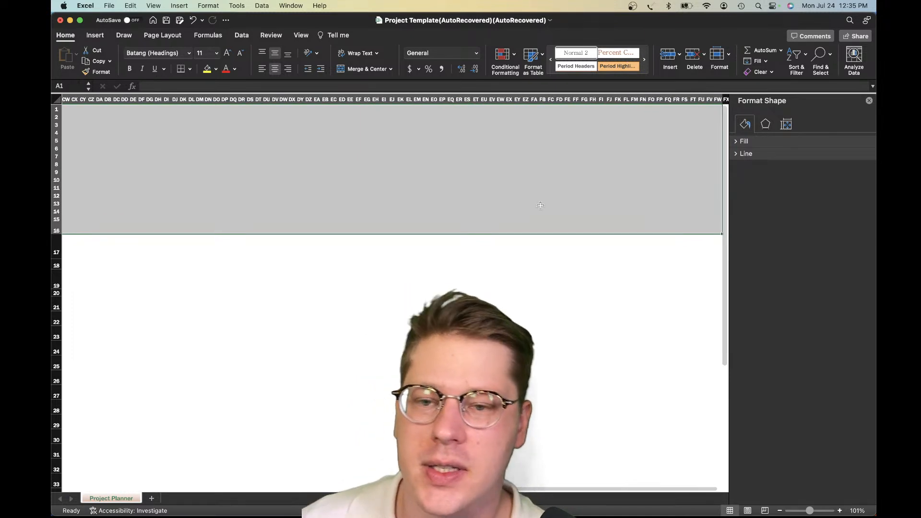
pyautogui.click(216, 70)
pyautogui.click(237, 232)
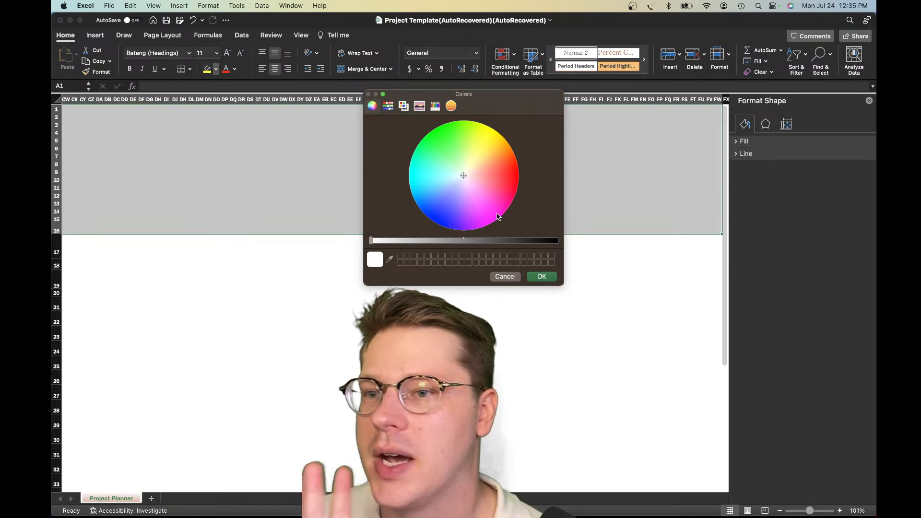
pyautogui.moveTo(534, 240)
pyautogui.mouseDown()
pyautogui.moveTo(559, 243)
pyautogui.moveTo(368, 247)
pyautogui.moveTo(547, 243)
pyautogui.moveTo(522, 245)
pyautogui.mouseUp()
pyautogui.moveTo(432, 192)
pyautogui.mouseDown()
pyautogui.moveTo(434, 202)
pyautogui.moveTo(432, 193)
pyautogui.mouseUp()
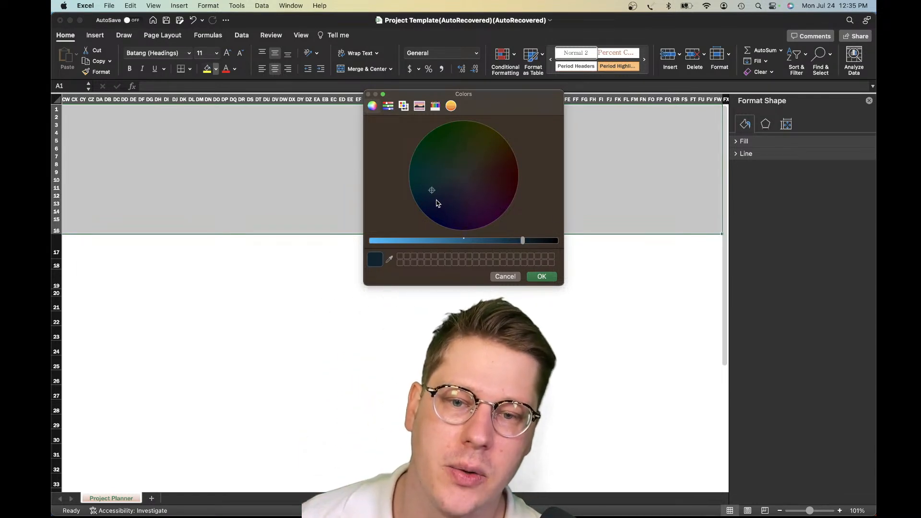
pyautogui.moveTo(434, 191); pyautogui.dragTo(434, 187)
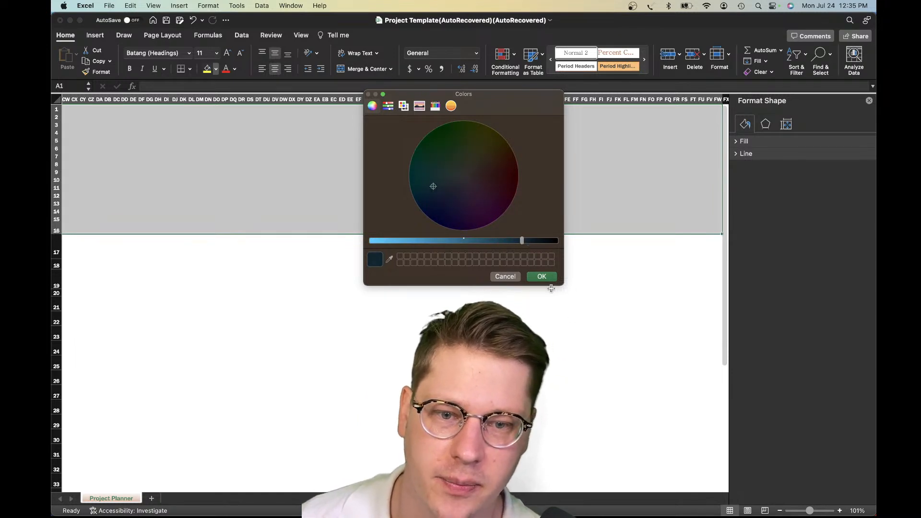
pyautogui.click(541, 275)
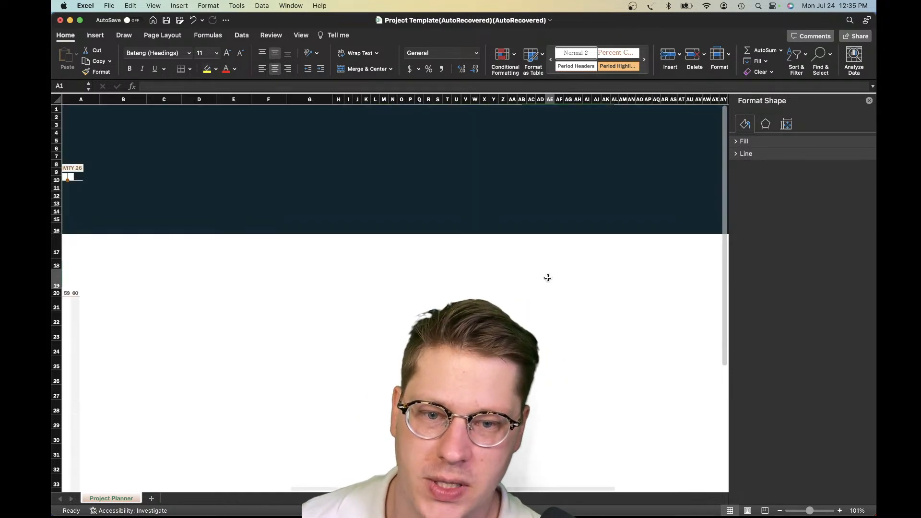
pyautogui.click(220, 279)
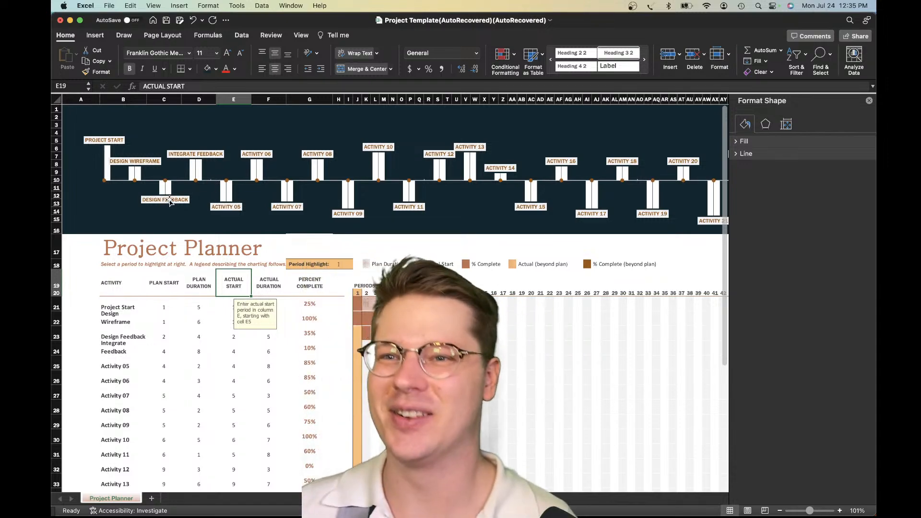
# Set the solid fill of the timeline chart's white column series to the recently used dark navy
pyautogui.click(110, 172)
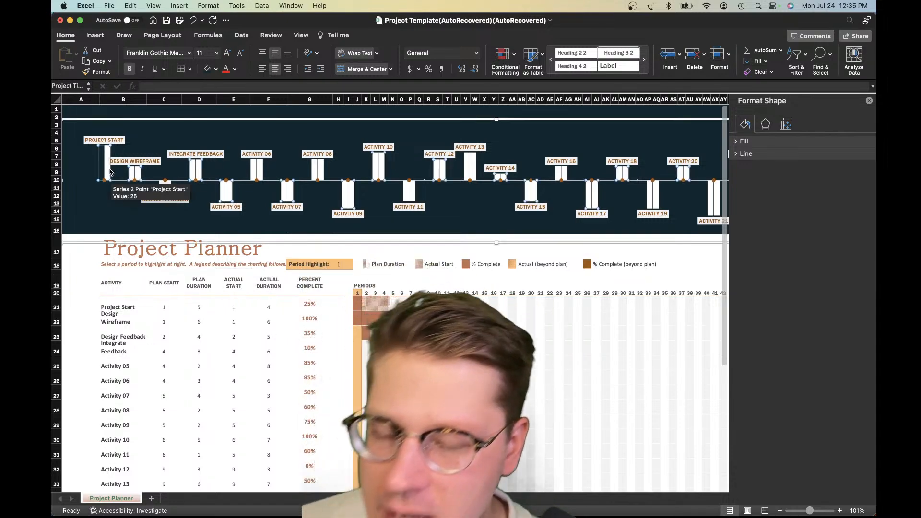
pyautogui.click(745, 124)
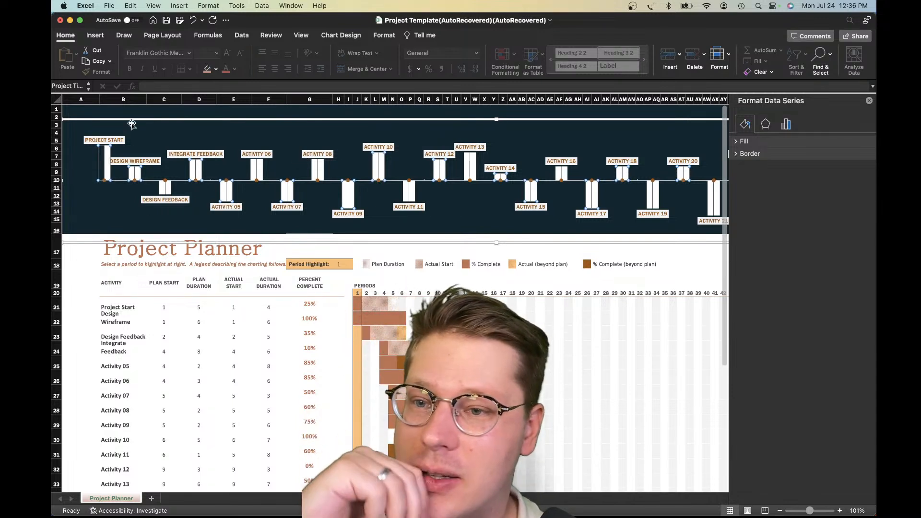
pyautogui.click(339, 36)
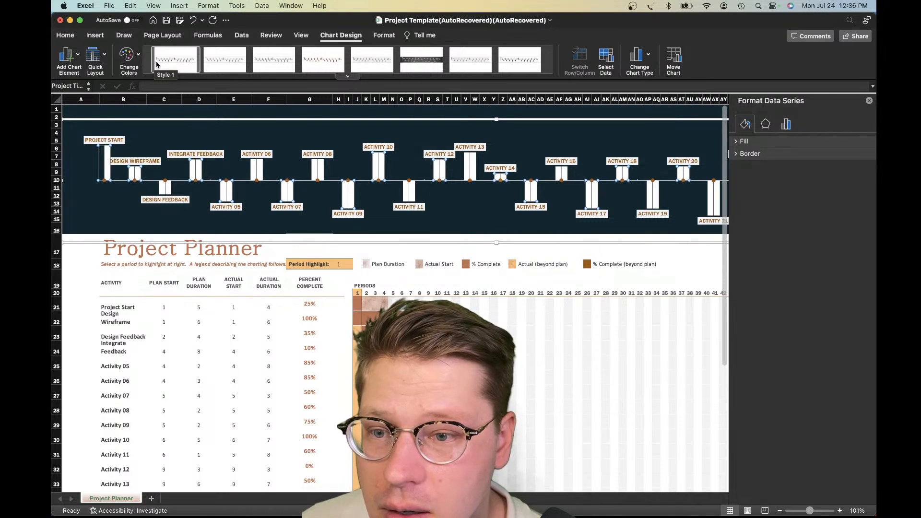
pyautogui.click(753, 143)
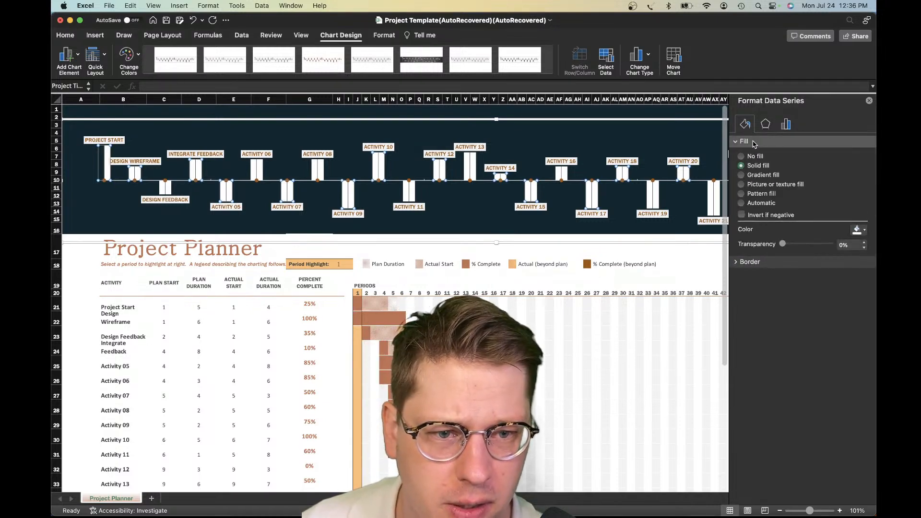
pyautogui.click(774, 126)
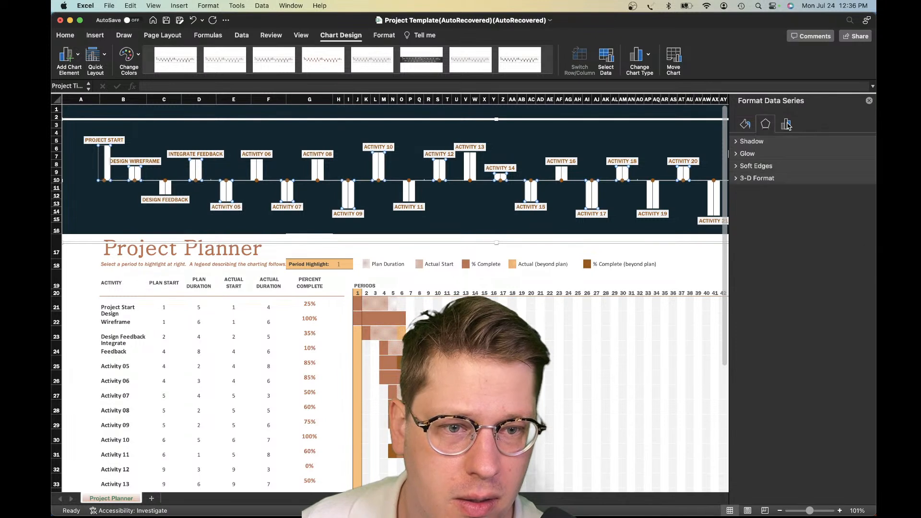
pyautogui.click(785, 125)
pyautogui.click(745, 124)
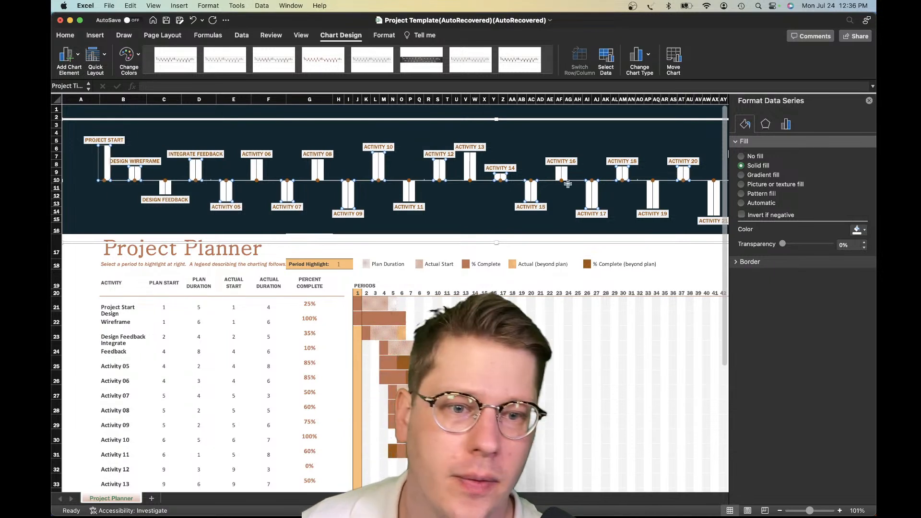
pyautogui.click(857, 230)
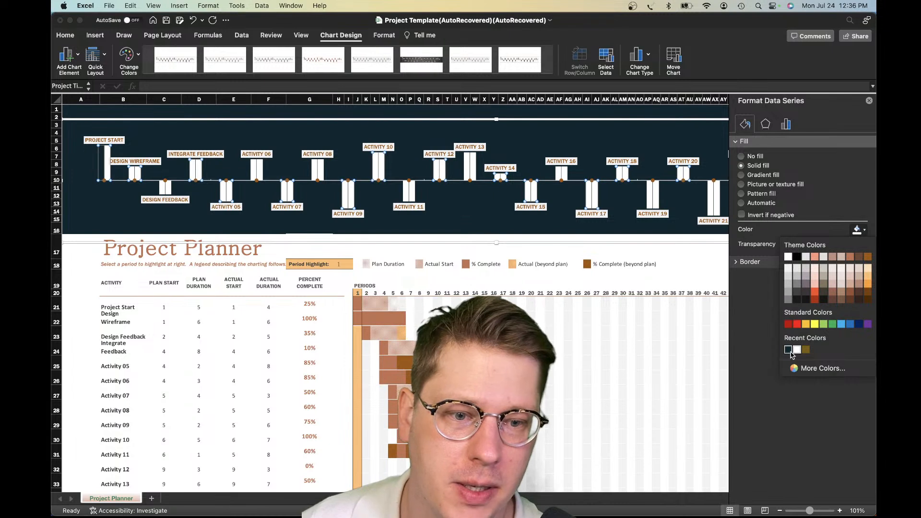
pyautogui.click(788, 350)
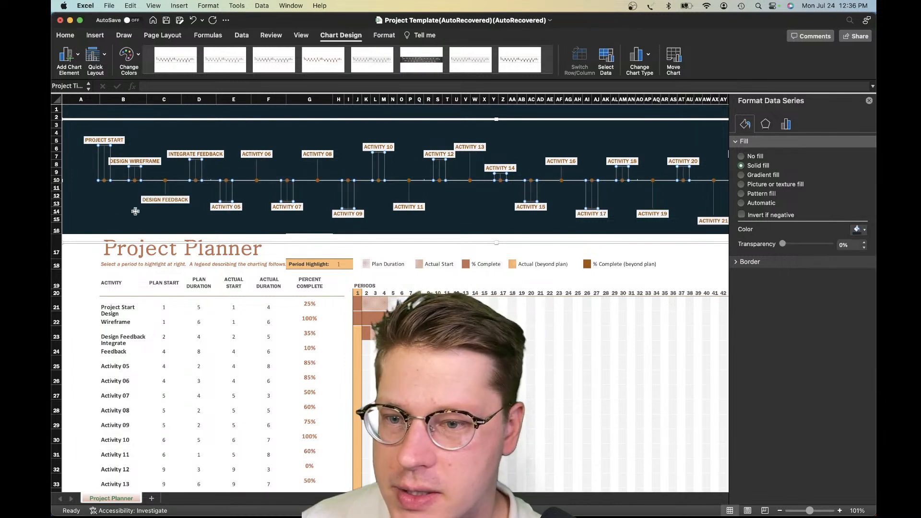
# Set the line colour of the timeline chart's vertical error bars to white
pyautogui.click(104, 168)
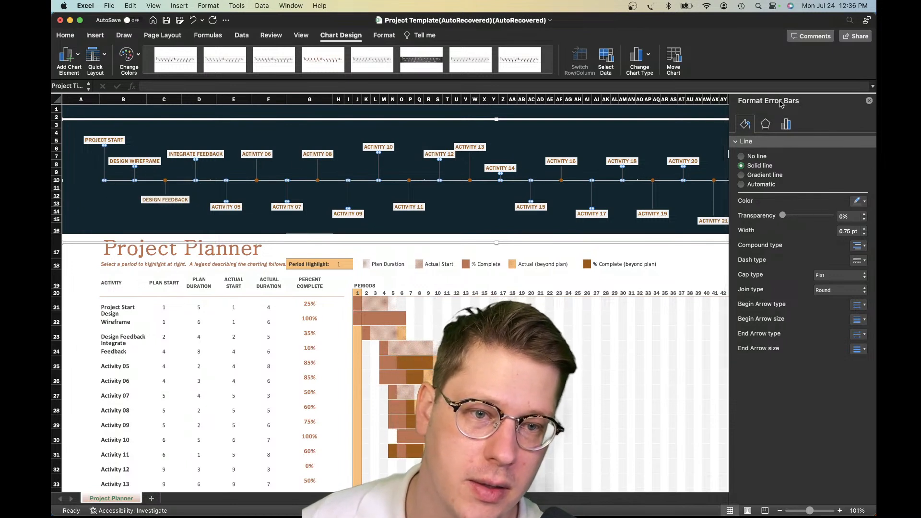
pyautogui.click(861, 201)
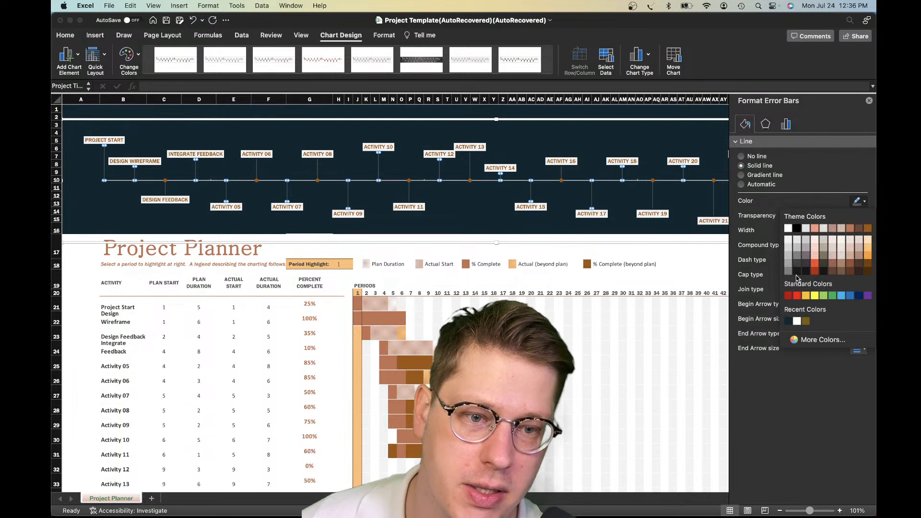
pyautogui.click(787, 228)
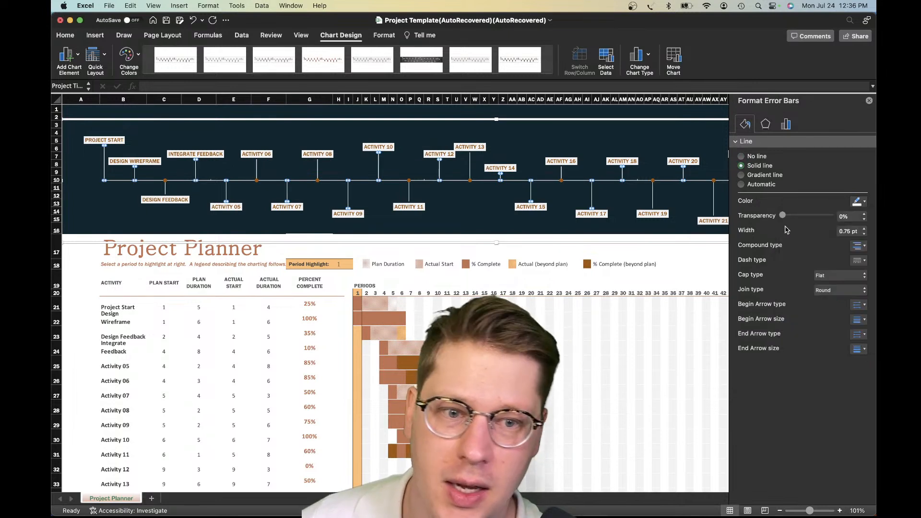
# Set the timeline chart's vertical error bars to 40% transparency with a dashed line style
pyautogui.moveTo(798, 216)
pyautogui.mouseDown()
pyautogui.moveTo(818, 219)
pyautogui.moveTo(802, 219)
pyautogui.mouseUp()
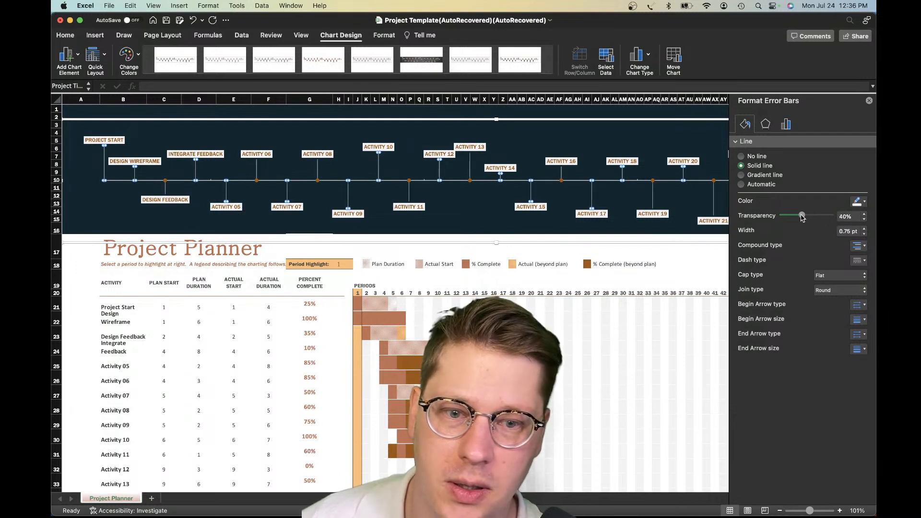
pyautogui.click(852, 262)
pyautogui.click(834, 306)
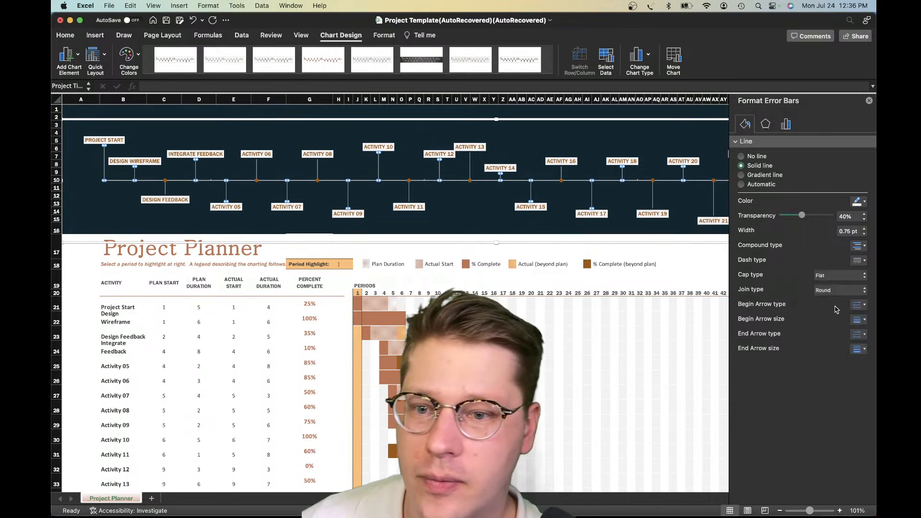
pyautogui.click(448, 220)
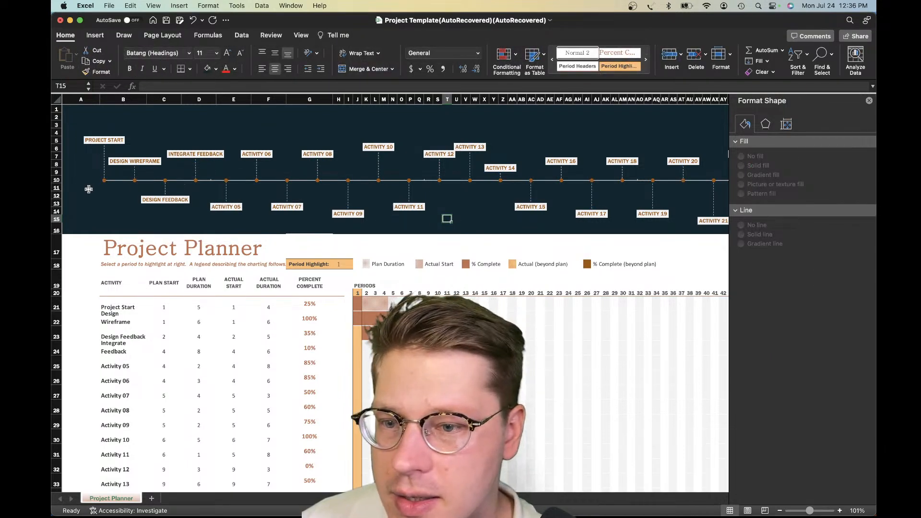
# Set both the marker fill and the marker border of the timeline's milestone series to white
pyautogui.click(104, 181)
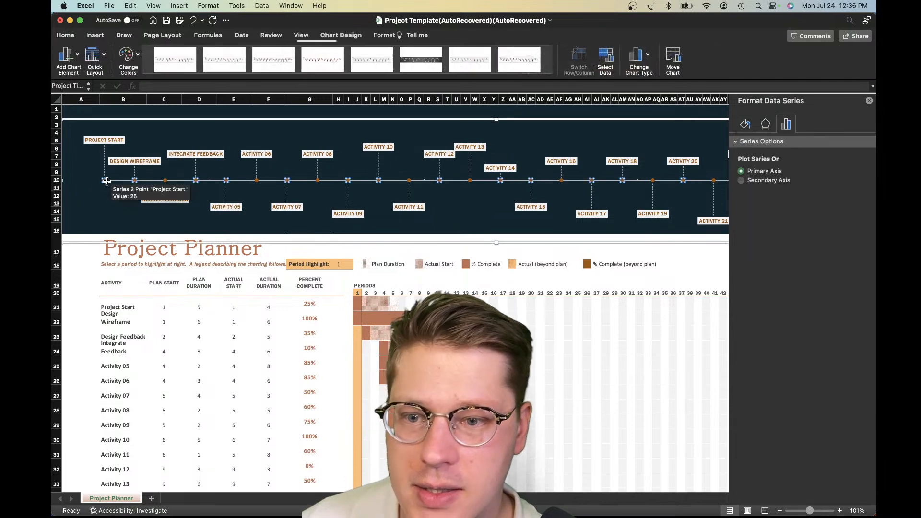
pyautogui.click(744, 126)
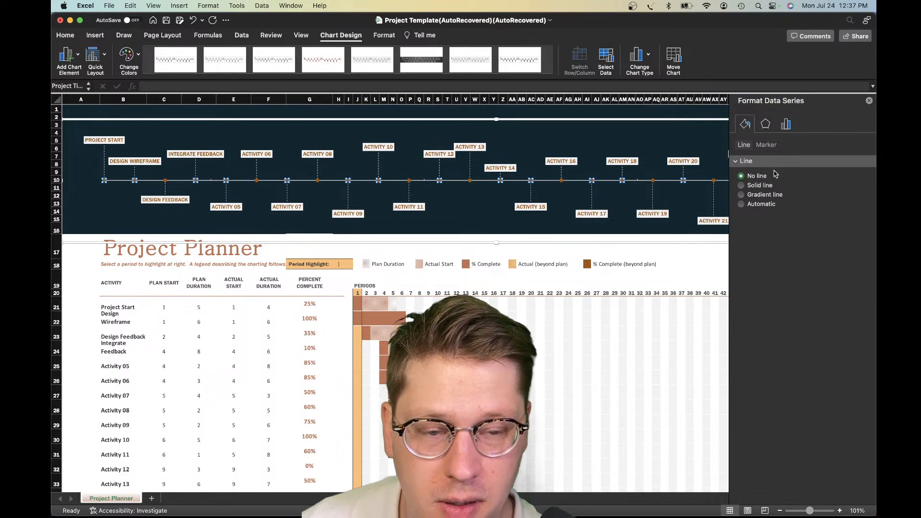
pyautogui.click(763, 145)
pyautogui.click(746, 145)
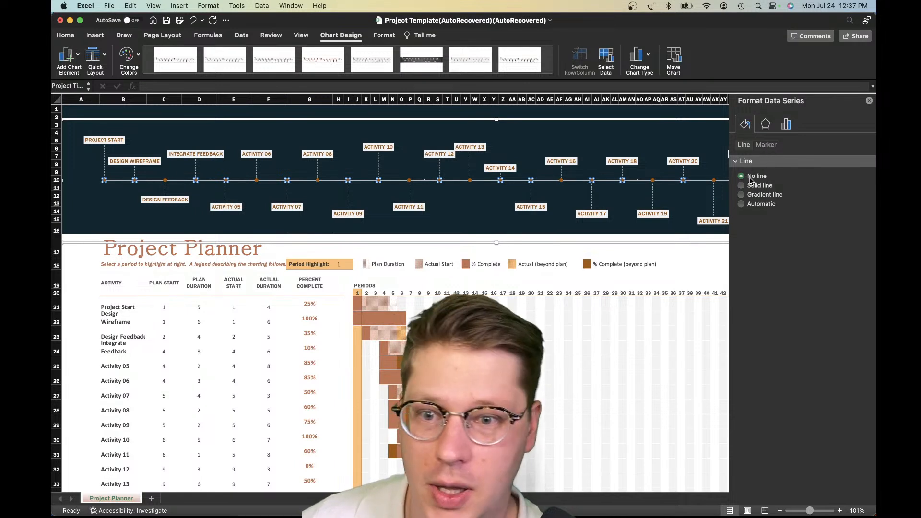
pyautogui.click(764, 146)
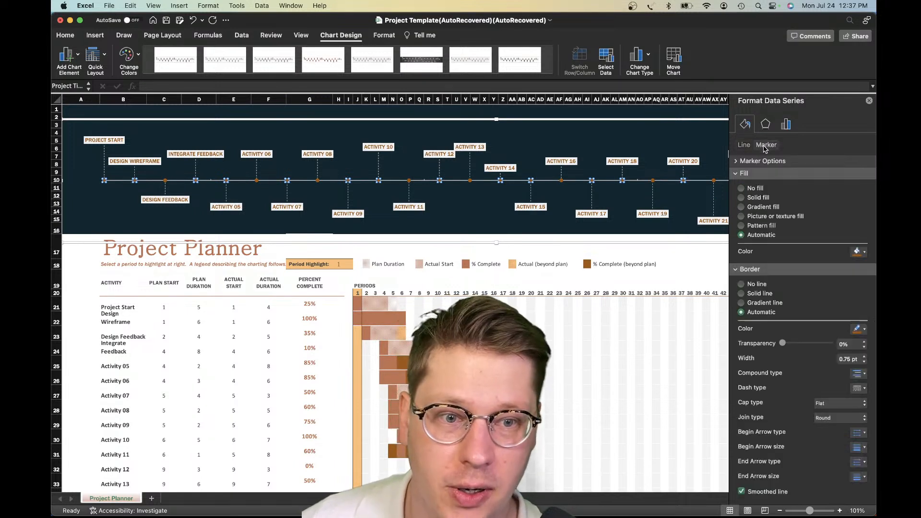
pyautogui.click(861, 251)
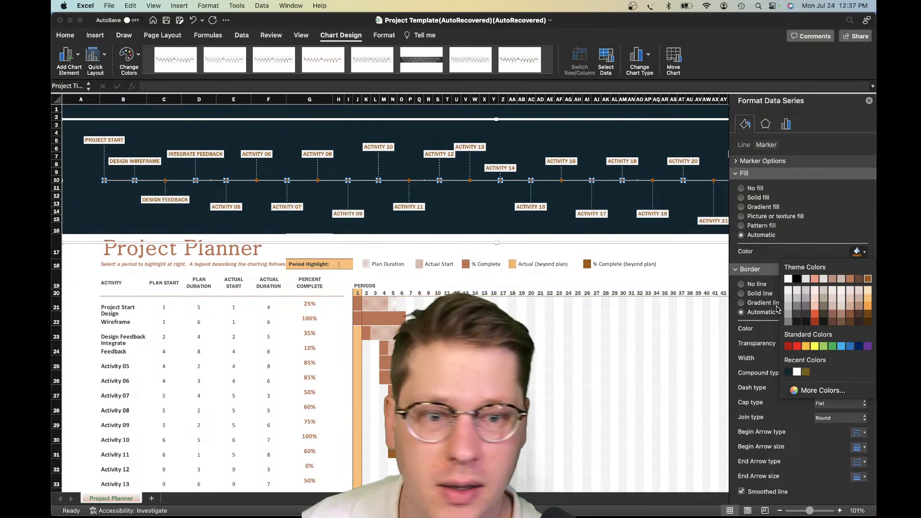
pyautogui.click(788, 279)
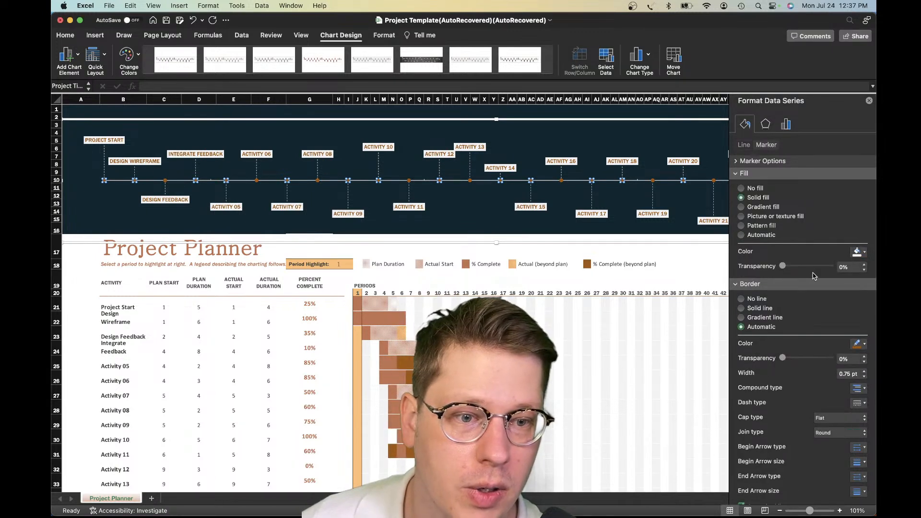
pyautogui.click(865, 344)
pyautogui.click(789, 373)
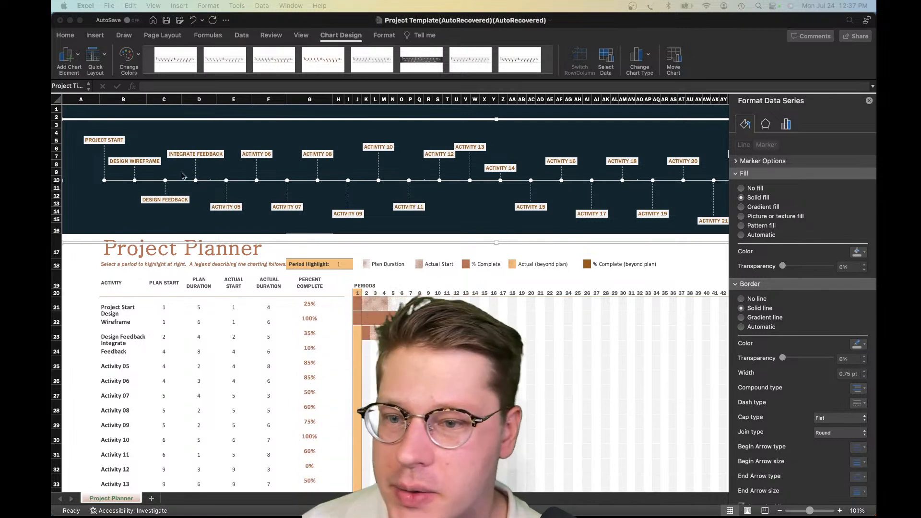
pyautogui.click(112, 203)
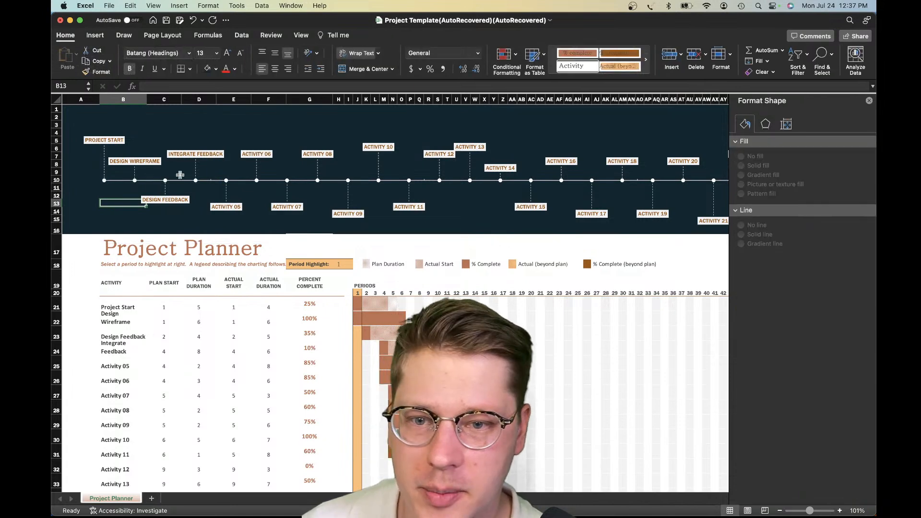
# Give the timeline chart's activity data labels a solid white fill with 66% transparency
pyautogui.click(119, 142)
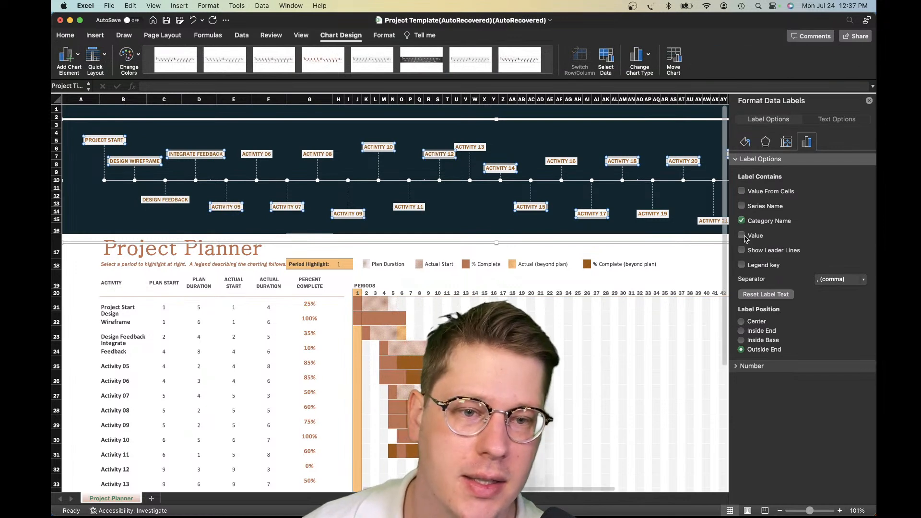
pyautogui.click(746, 142)
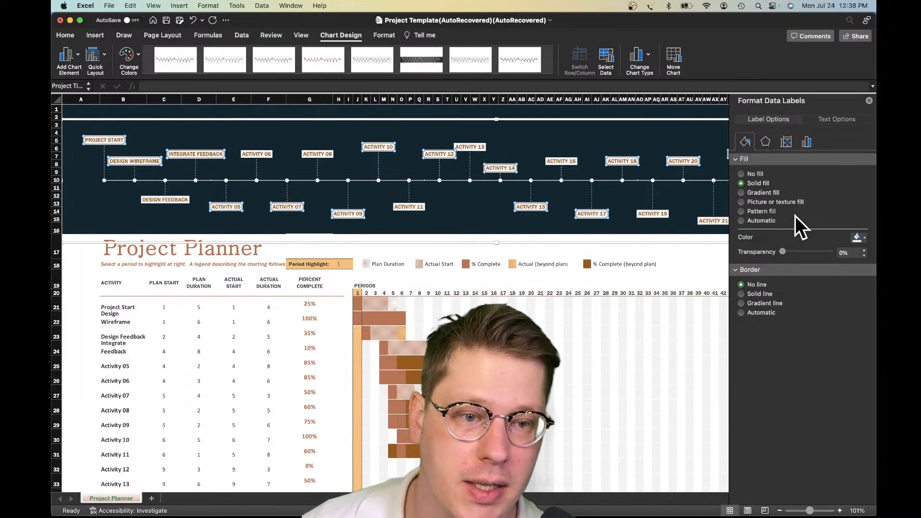
pyautogui.click(853, 238)
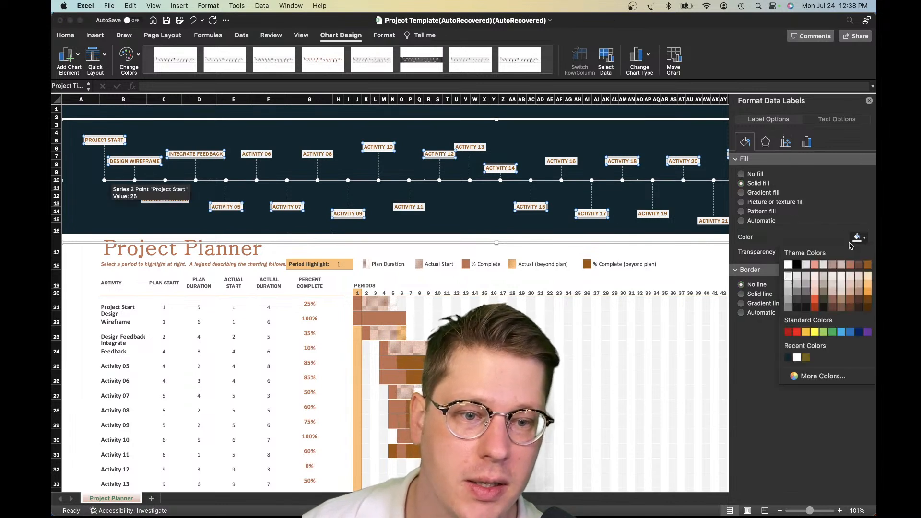
pyautogui.click(787, 272)
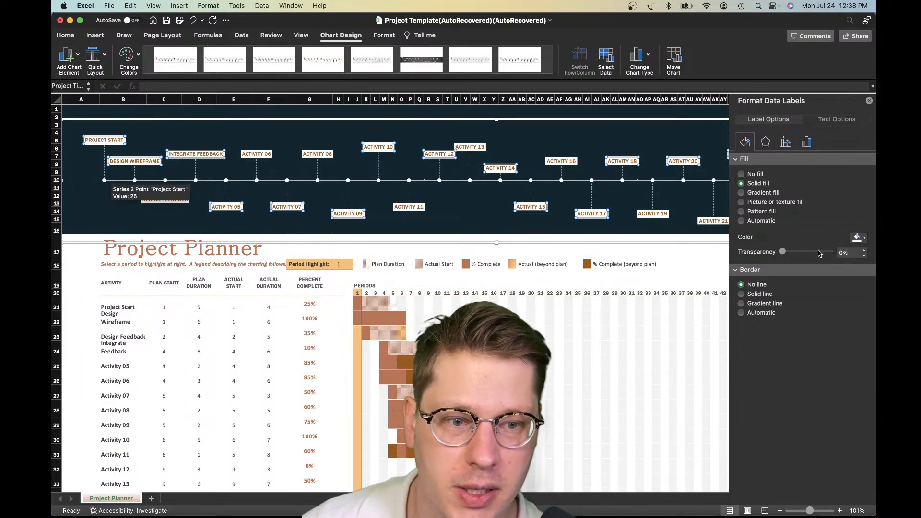
pyautogui.click(813, 252)
pyautogui.moveTo(817, 255); pyautogui.dragTo(805, 256)
pyautogui.click(808, 253)
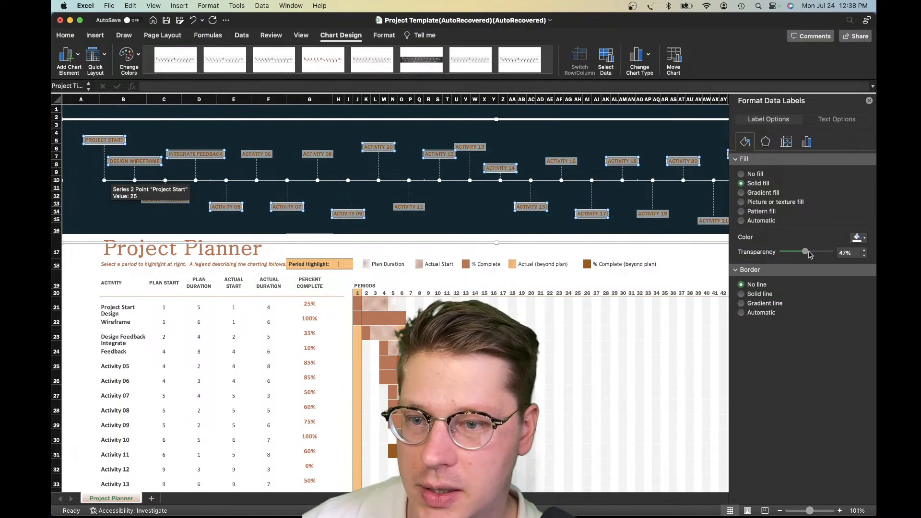
pyautogui.click(815, 254)
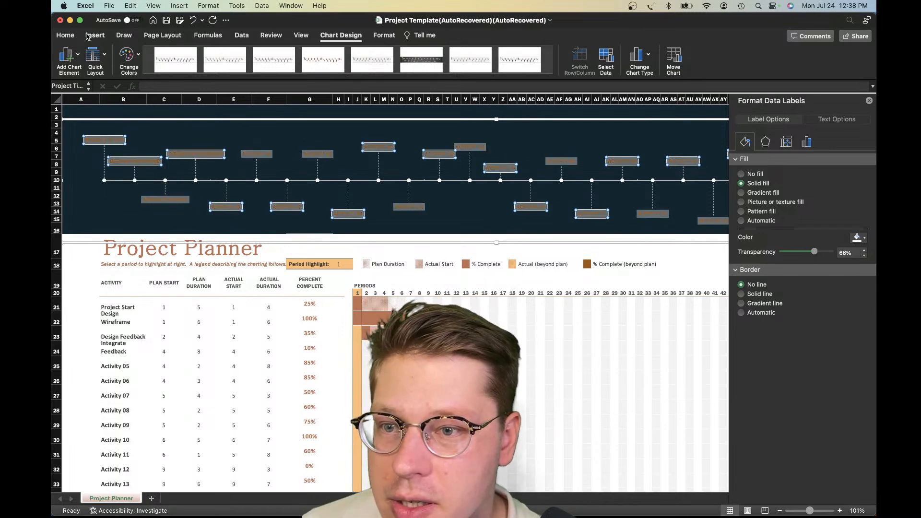
# Set the font colour of the timeline's activity data labels to white
pyautogui.click(67, 36)
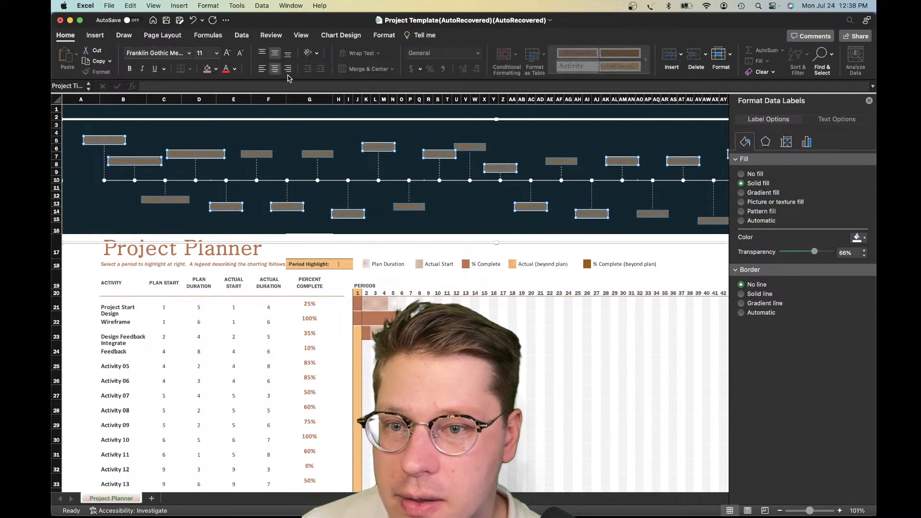
pyautogui.click(234, 69)
pyautogui.click(230, 113)
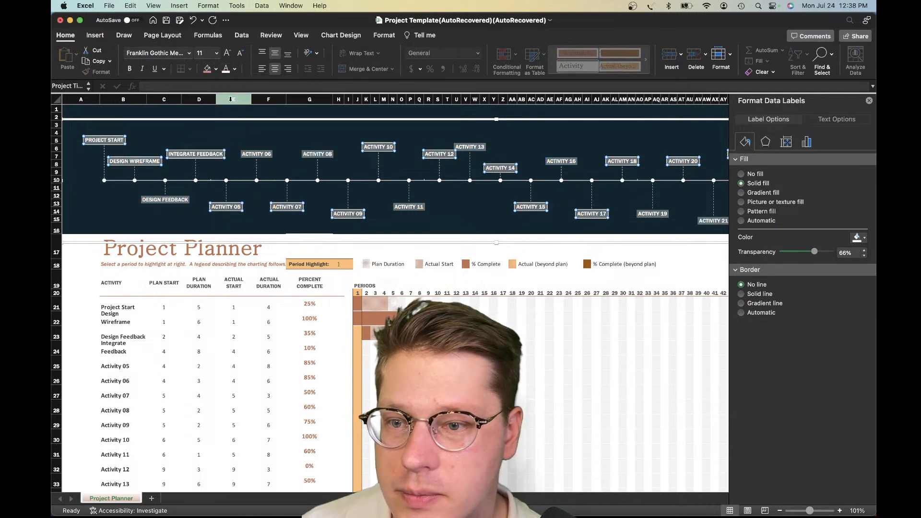
pyautogui.click(300, 143)
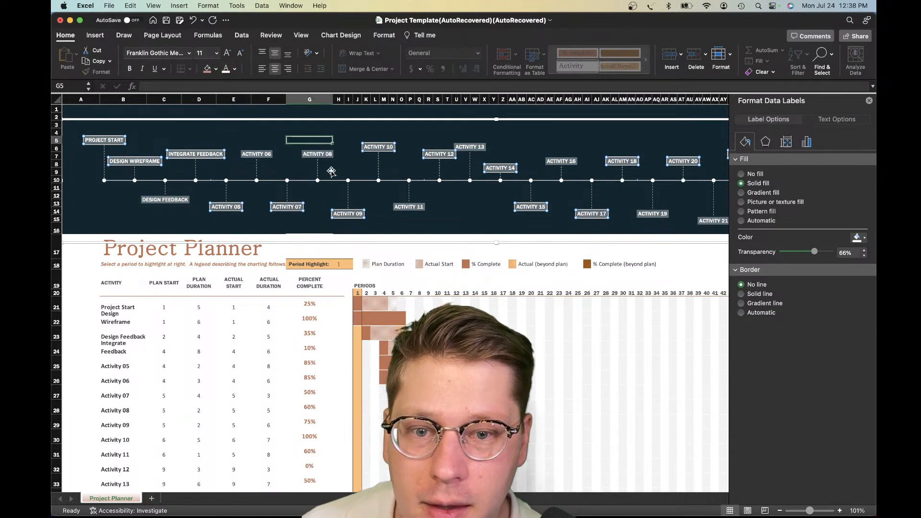
# Look over the restyled timeline and the cells in rows 16 and 17 where the dark background meets the Project Planner title
pyautogui.hscroll(1, 440, 204)
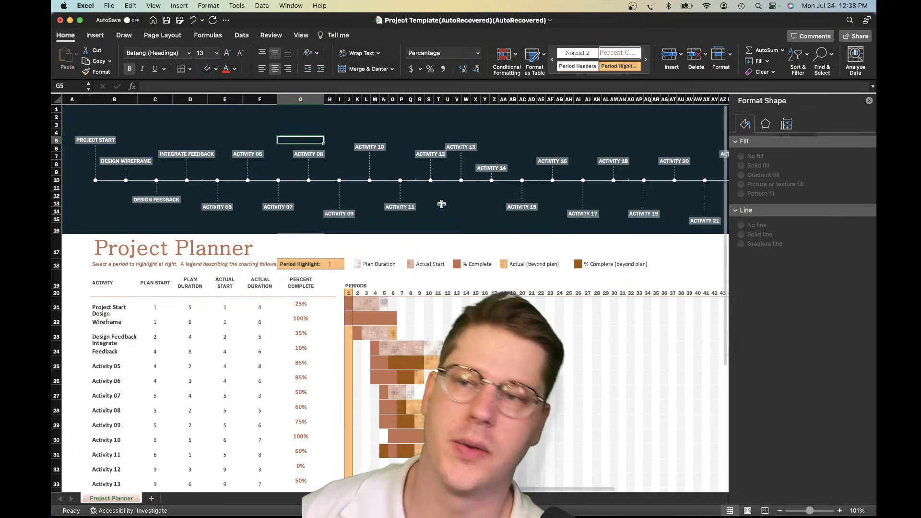
pyautogui.hscroll(1, 439, 209)
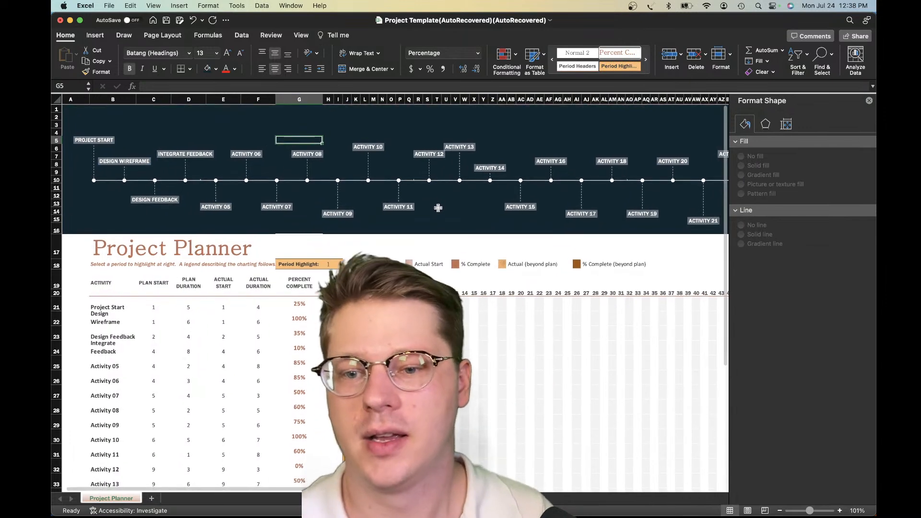
pyautogui.hscroll(2, 437, 215)
pyautogui.click(408, 235)
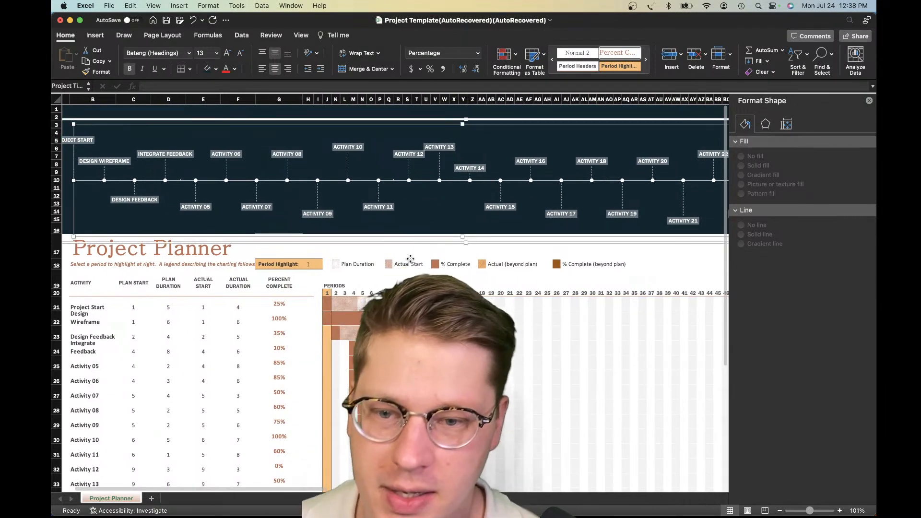
pyautogui.click(266, 242)
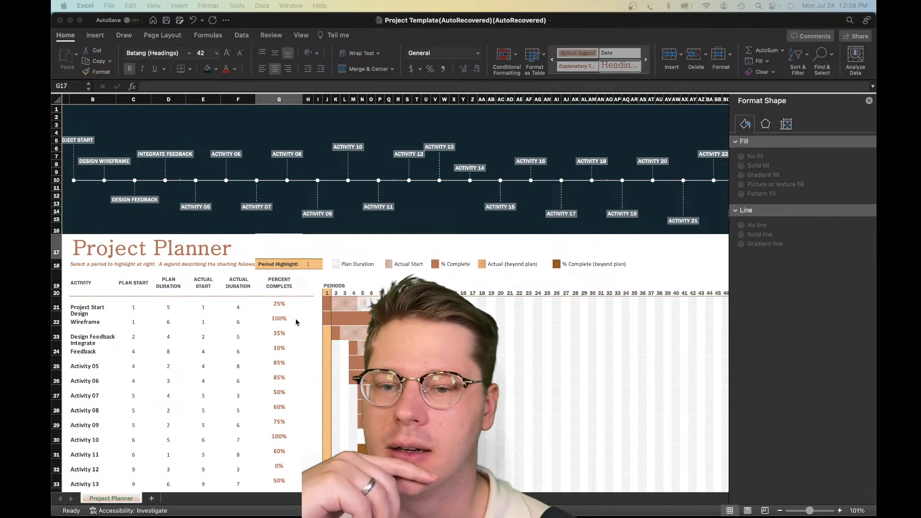
pyautogui.click(245, 234)
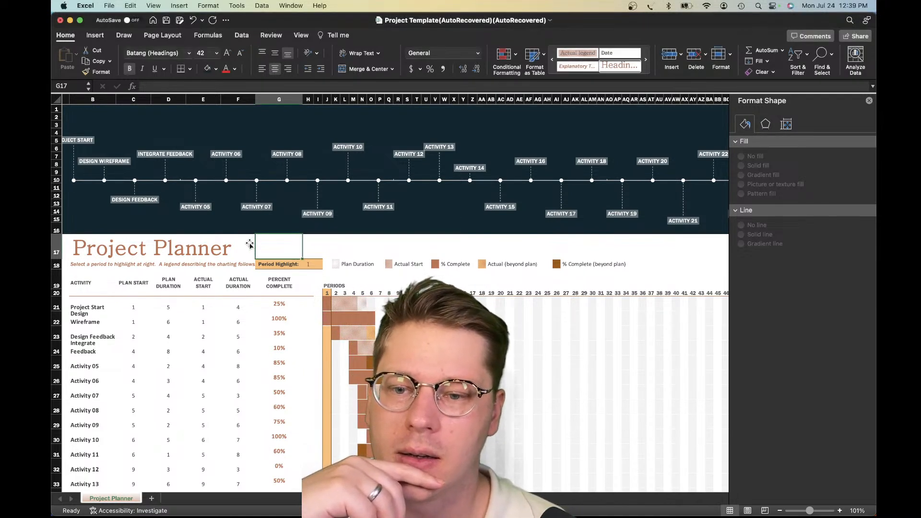
pyautogui.click(246, 239)
pyautogui.click(324, 274)
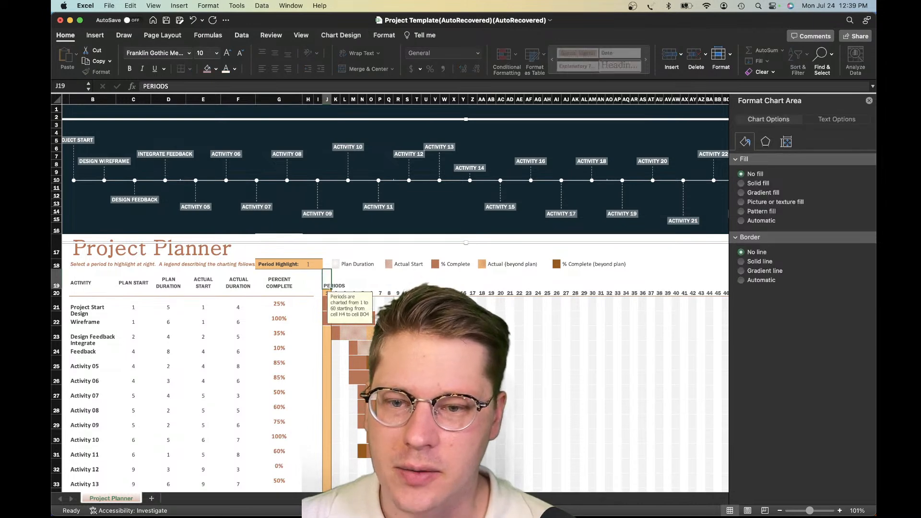
pyautogui.click(326, 246)
pyautogui.click(298, 226)
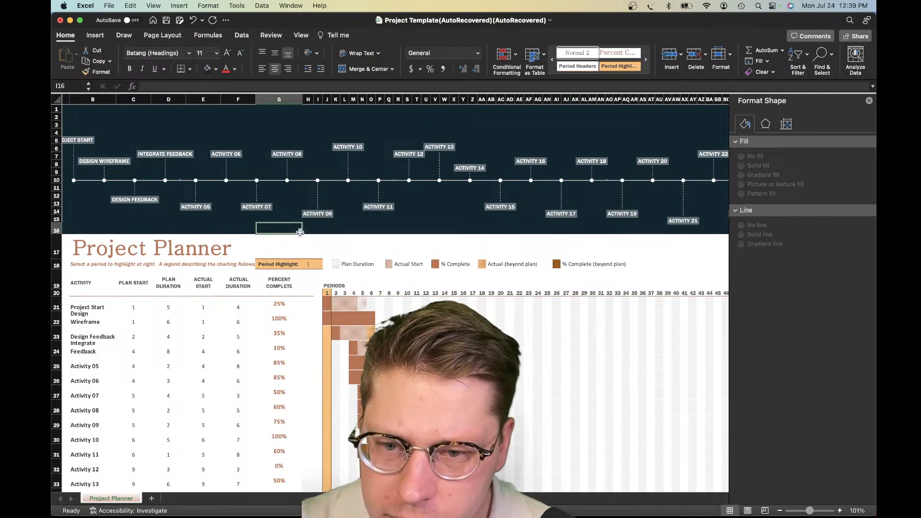
pyautogui.click(243, 227)
pyautogui.hscroll(-2, 242, 226)
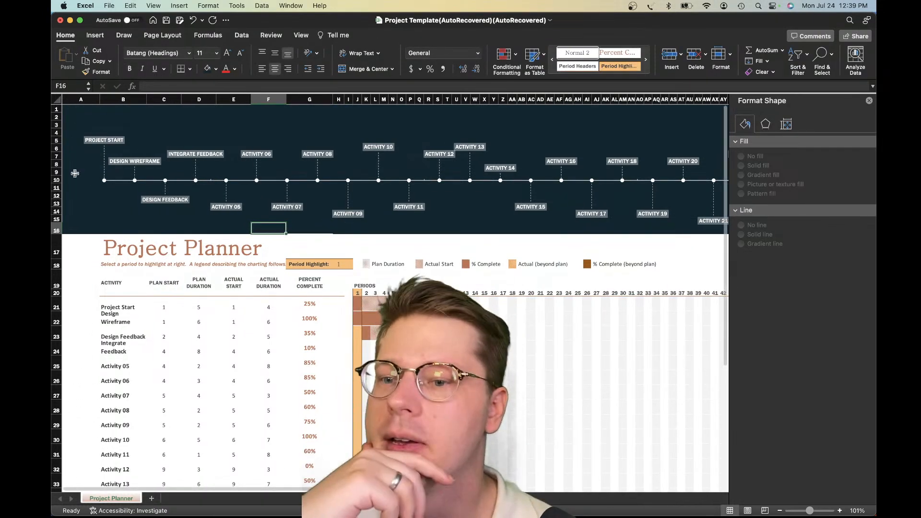
# Examine the row 16 cells from A16 to Z16 and cell G17 along the lower edge of the dark background
pyautogui.click(83, 239)
pyautogui.click(84, 231)
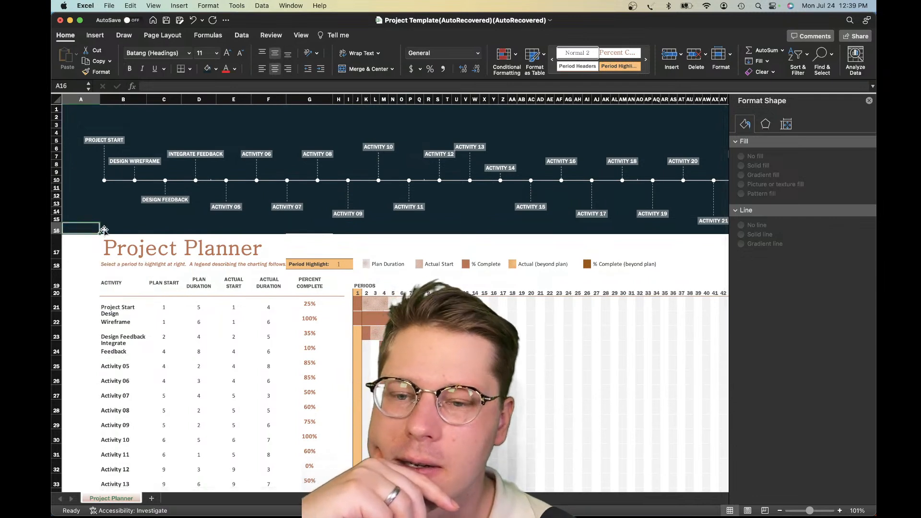
pyautogui.press('Right')
pyautogui.press('Right')
pyautogui.press('Right')
pyautogui.press('Right')
pyautogui.press('Right')
pyautogui.press('Right')
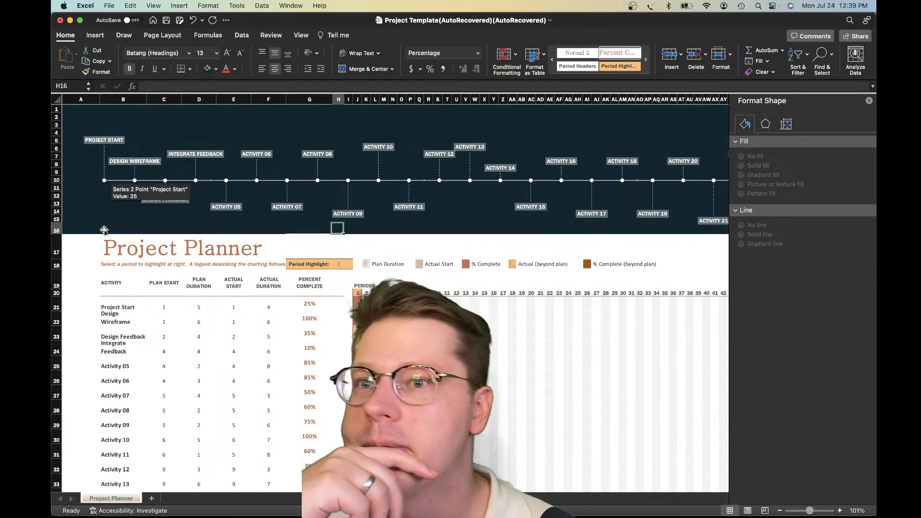
pyautogui.press('Left')
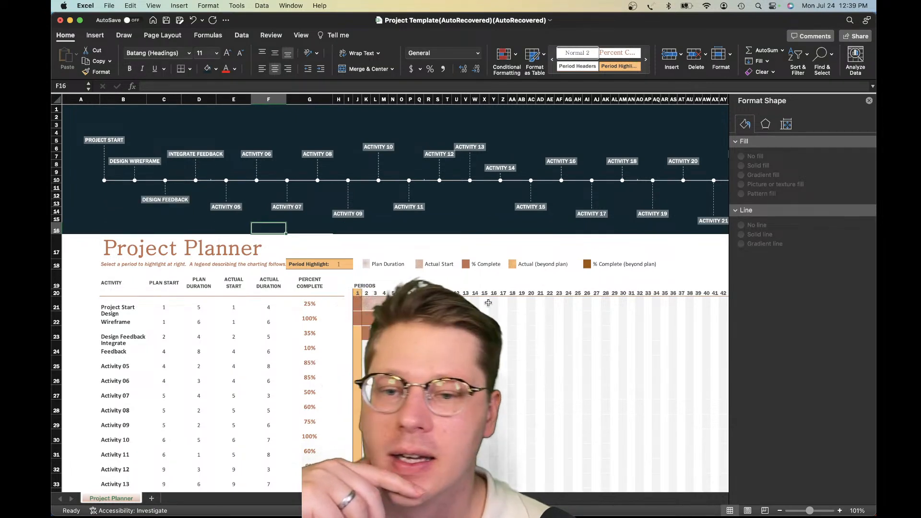
pyautogui.click(322, 231)
pyautogui.moveTo(321, 231); pyautogui.dragTo(346, 230)
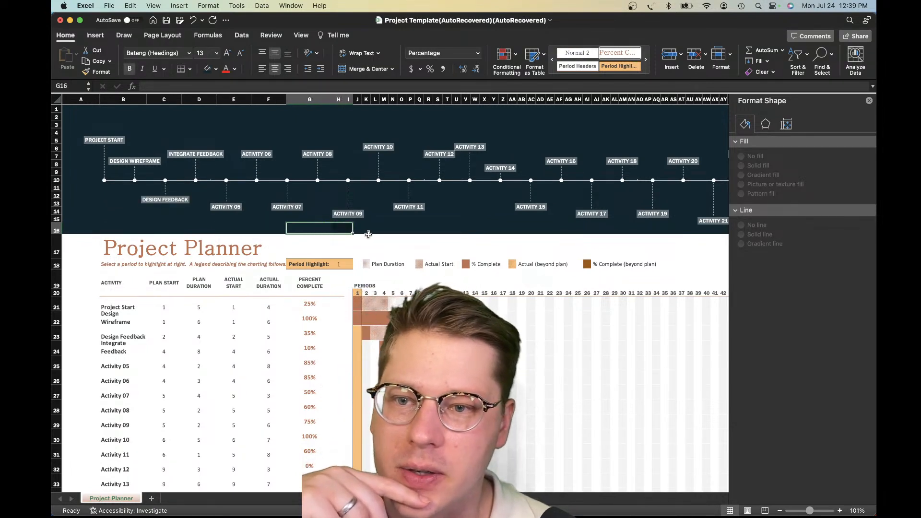
pyautogui.click(367, 235)
pyautogui.click(78, 229)
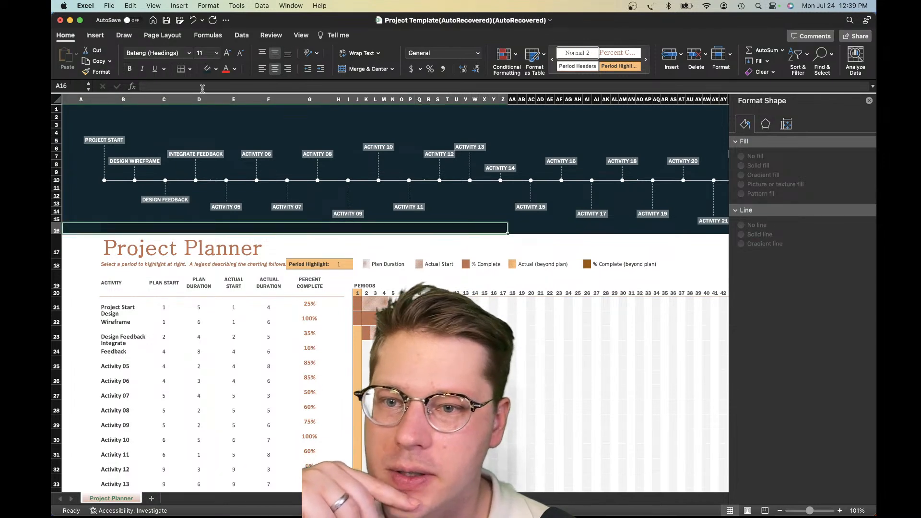
pyautogui.click(338, 318)
pyautogui.click(300, 245)
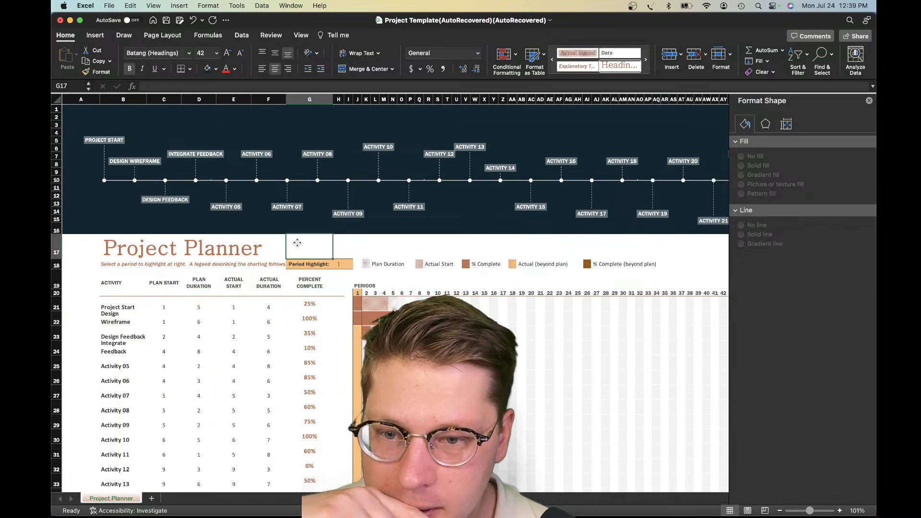
# Reduce the timeline chart's height so its lower edge lines up with the end of row 16, clear of the Project Planner title
pyautogui.press('super+z')
pyautogui.moveTo(495, 242); pyautogui.dragTo(497, 231)
pyautogui.click(485, 247)
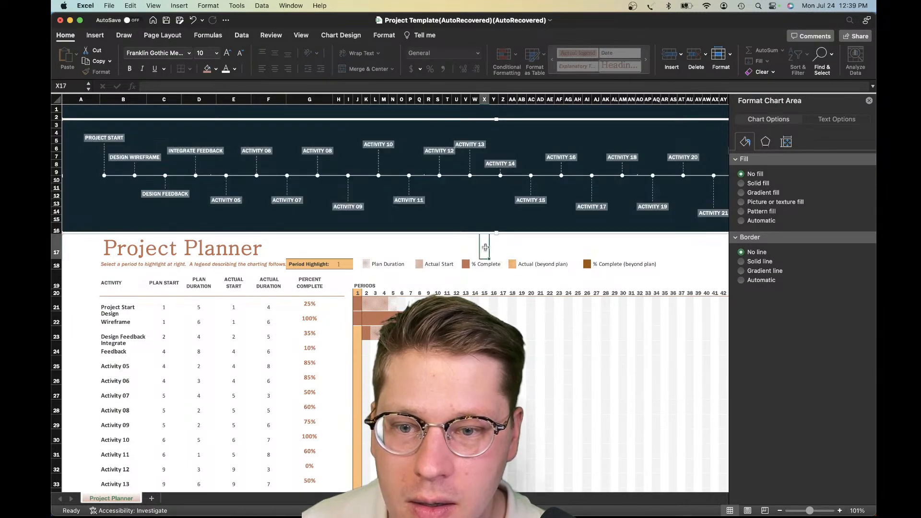
# Try to raise the lower edge of the timeline chart slightly above the end of row 16
pyautogui.click(302, 231)
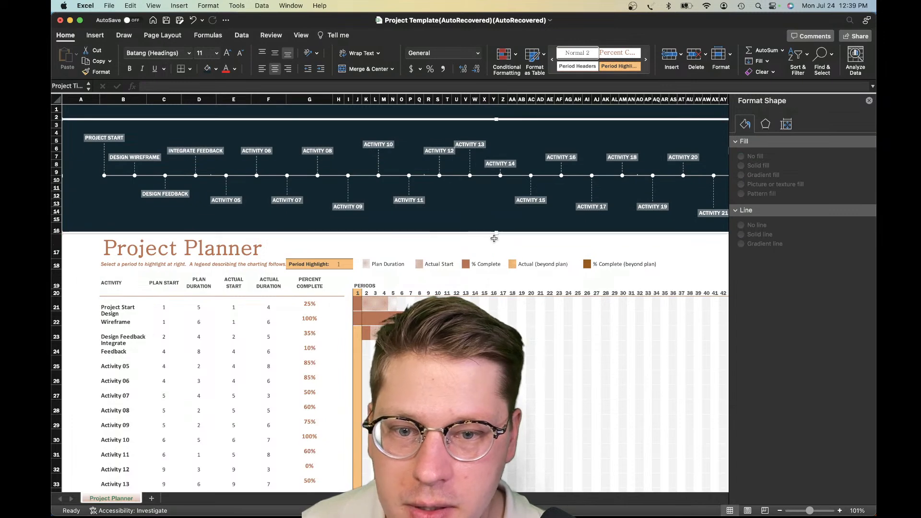
pyautogui.moveTo(497, 234); pyautogui.dragTo(497, 229)
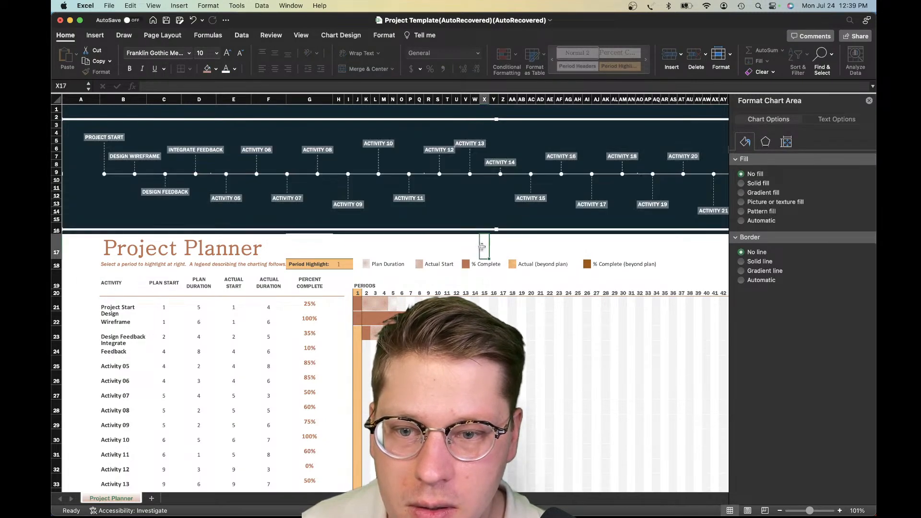
pyautogui.press('super+z')
pyautogui.click(437, 246)
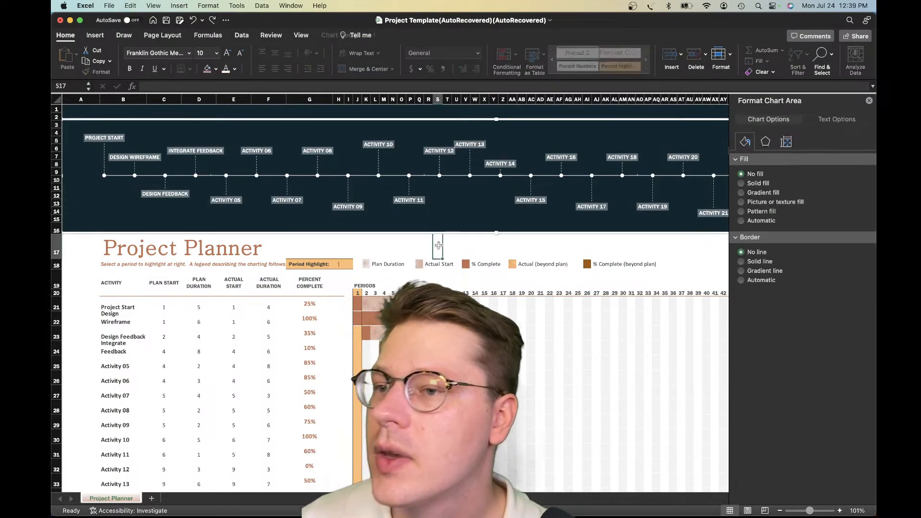
pyautogui.click(430, 256)
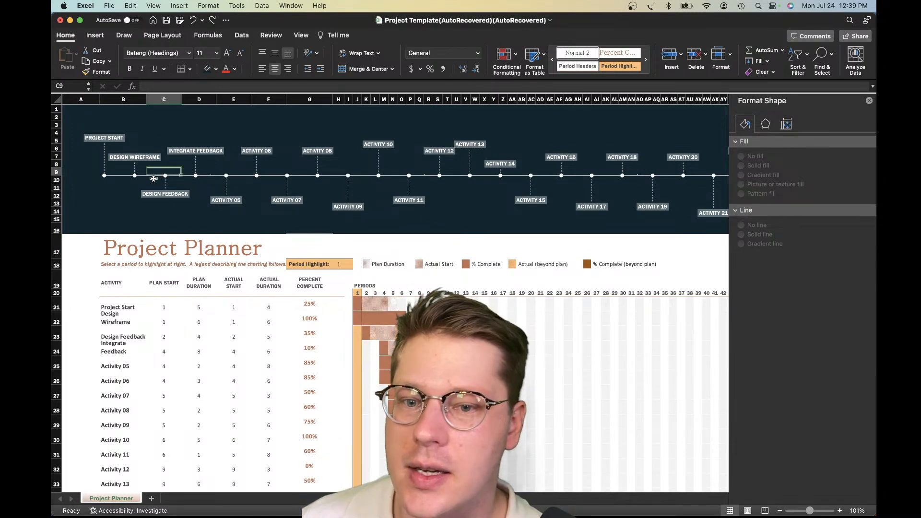
# Look over the timeline chart's markers, labels and axis across its full width
pyautogui.click(163, 173)
pyautogui.hscroll(3, 266, 167)
pyautogui.hscroll(-4, 265, 167)
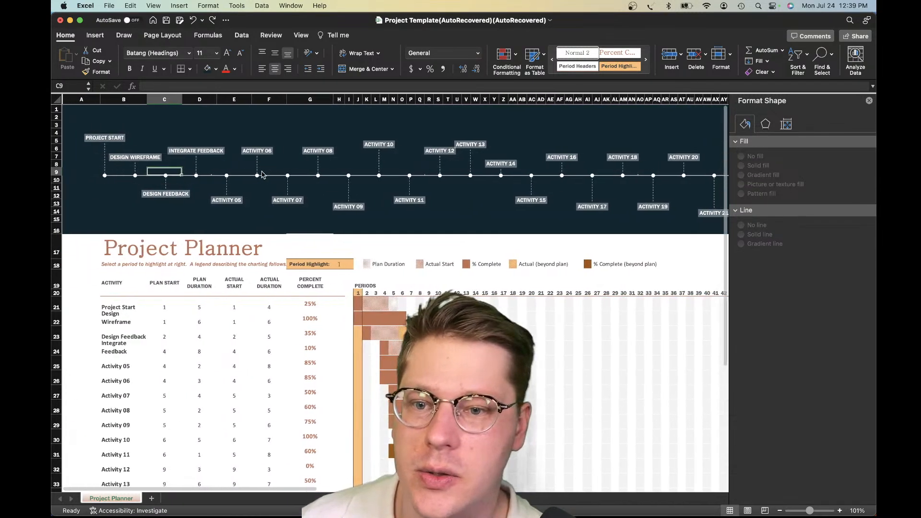
pyautogui.hscroll(1, 262, 178)
pyautogui.click(271, 177)
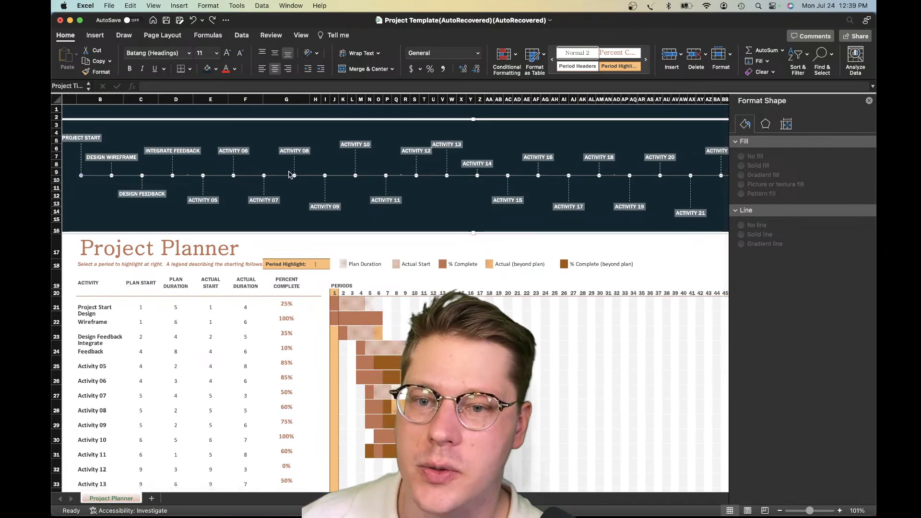
pyautogui.hscroll(1, 298, 179)
pyautogui.hscroll(5, 298, 179)
pyautogui.hscroll(-7, 304, 185)
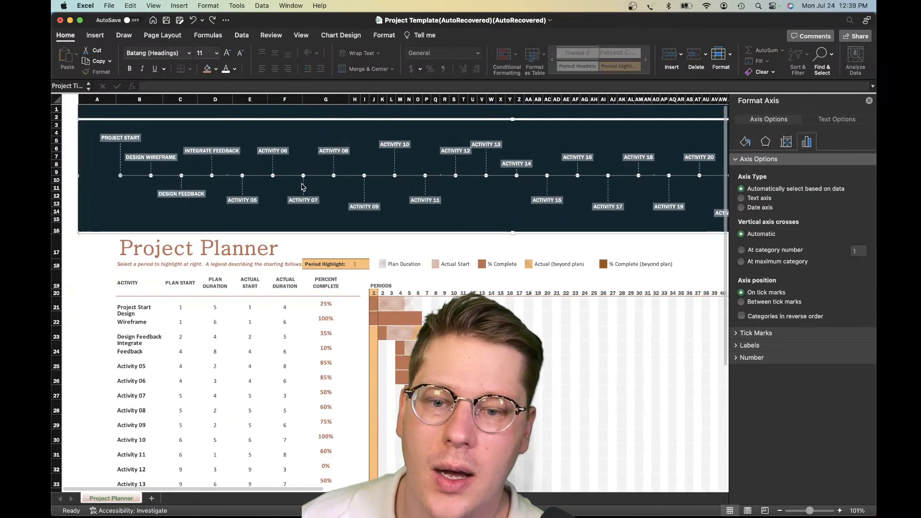
# Examine the Gantt bars and the period numbers in row 20 across to period 60
pyautogui.scroll(-3, 304, 186)
pyautogui.click(606, 270)
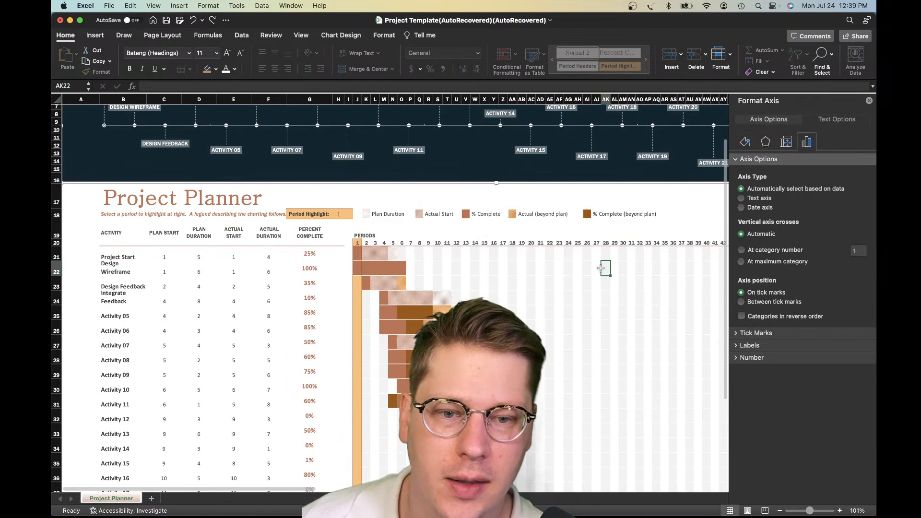
pyautogui.hscroll(2, 600, 268)
pyautogui.scroll(-2, 601, 274)
pyautogui.scroll(-2, 601, 276)
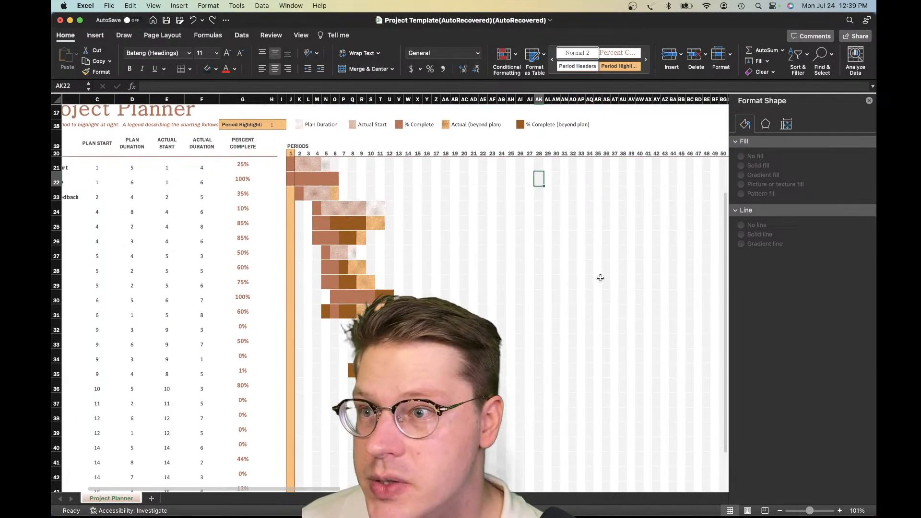
pyautogui.hscroll(3, 600, 278)
pyautogui.scroll(2, 601, 278)
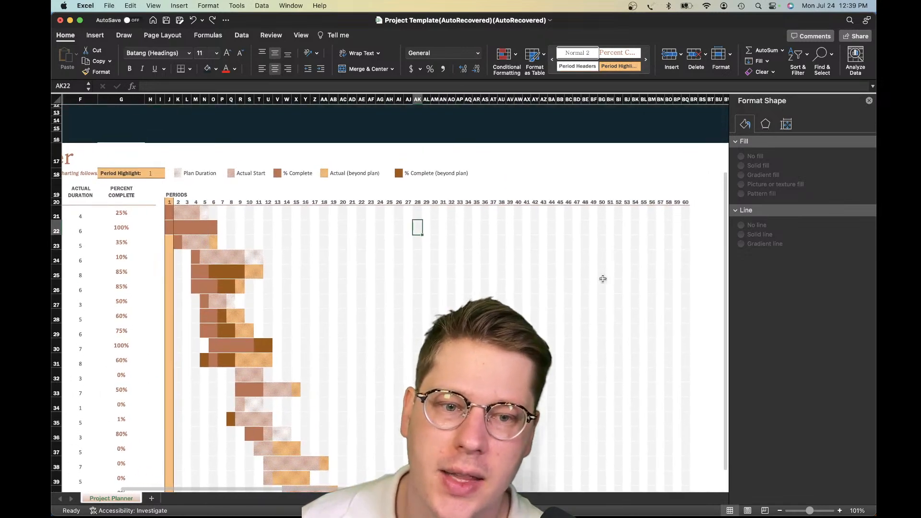
pyautogui.hscroll(-5, 601, 279)
pyautogui.hscroll(1, 602, 278)
pyautogui.click(404, 202)
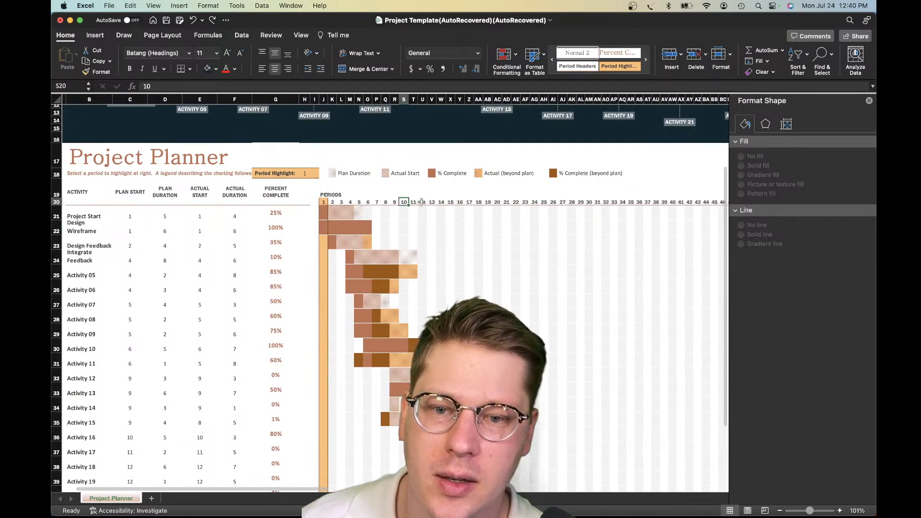
pyautogui.hscroll(2, 421, 202)
pyautogui.click(258, 193)
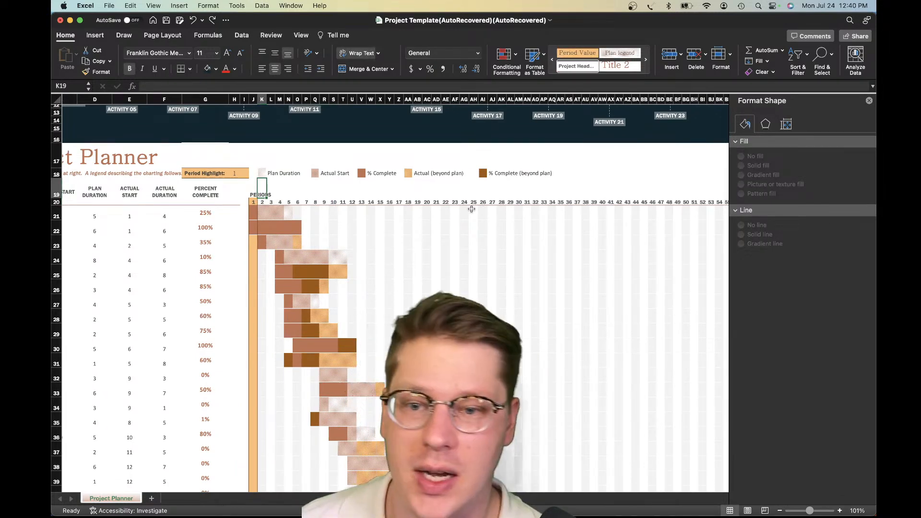
pyautogui.click(473, 231)
# Compare the far end of the timeline at Activity 26 with the last rows of the activity table
pyautogui.hscroll(-1, 299, 201)
pyautogui.scroll(5, 299, 202)
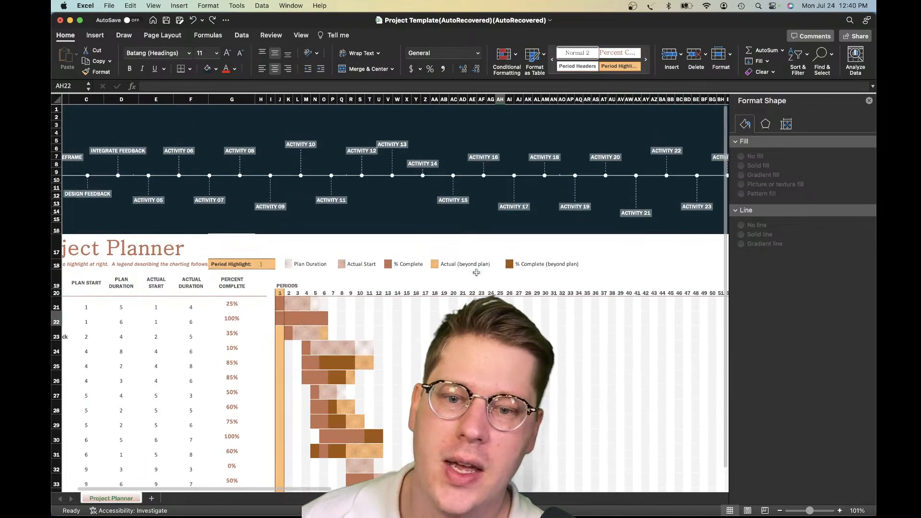
pyautogui.hscroll(4, 432, 264)
pyautogui.click(616, 178)
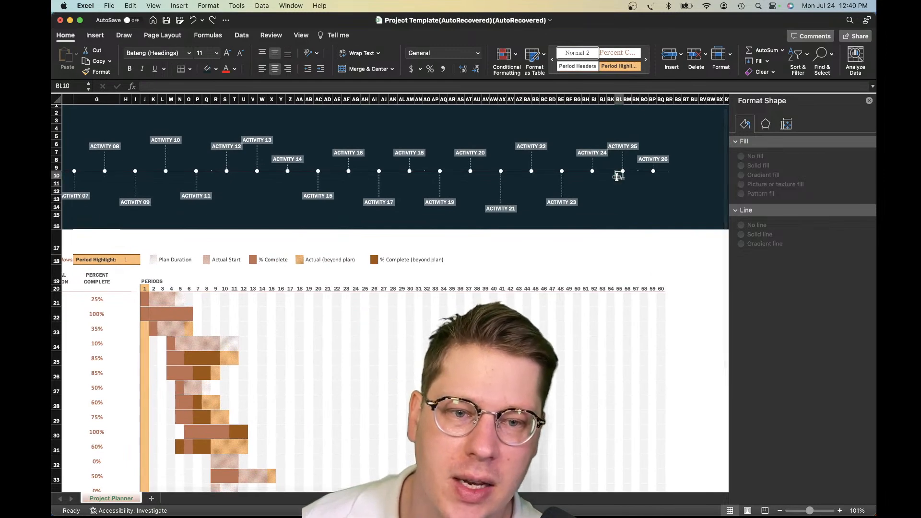
pyautogui.scroll(-10, 499, 240)
pyautogui.hscroll(-5, 478, 240)
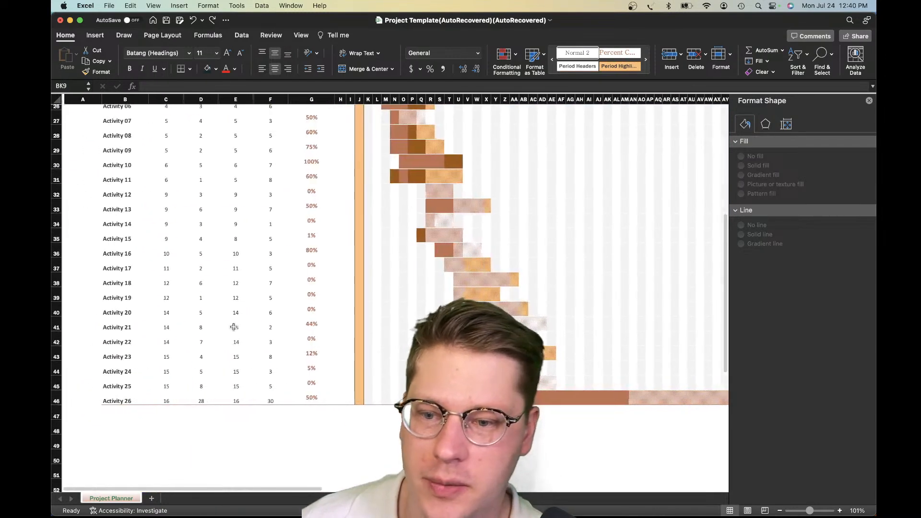
pyautogui.click(103, 338)
pyautogui.scroll(1, 219, 316)
pyautogui.scroll(8, 219, 389)
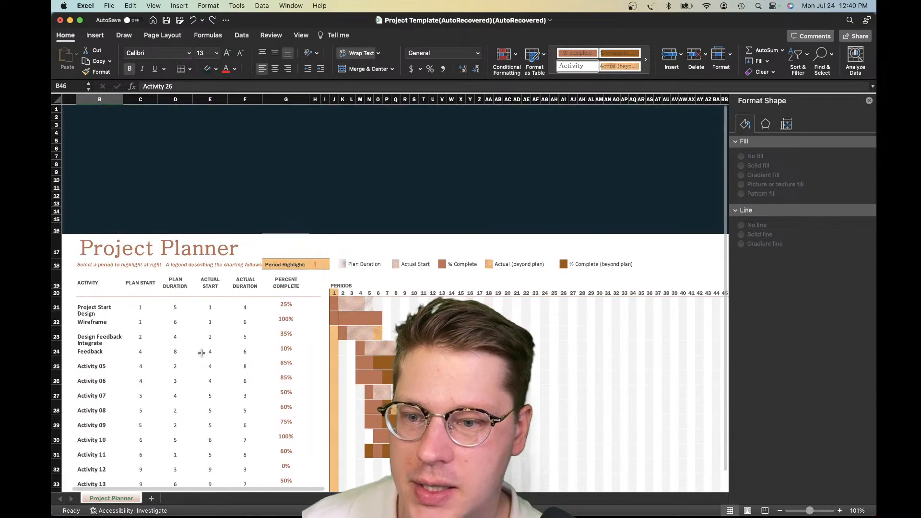
pyautogui.scroll(-3, 204, 326)
pyautogui.hscroll(-1, 204, 326)
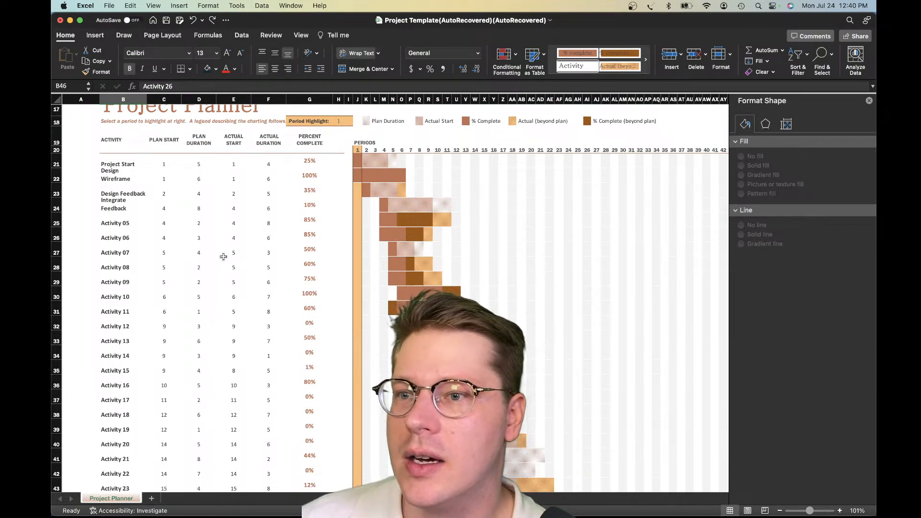
pyautogui.scroll(1, 222, 248)
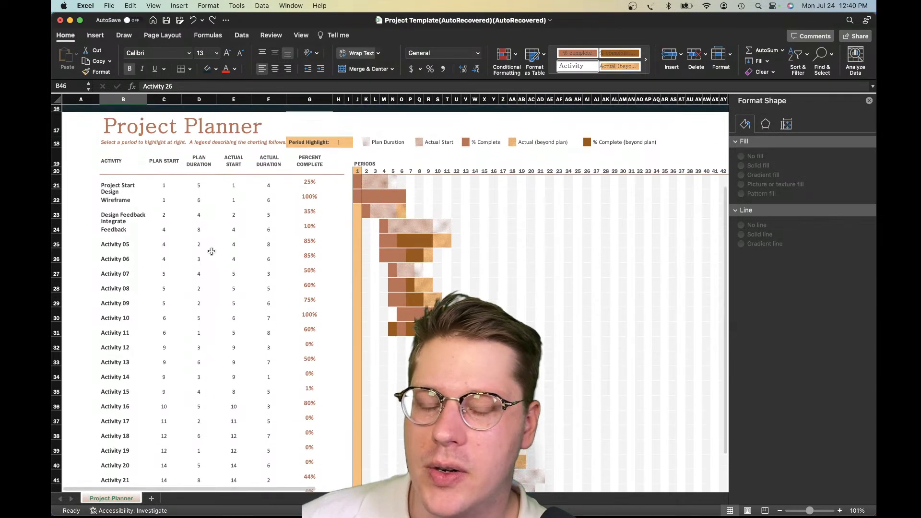
pyautogui.click(193, 245)
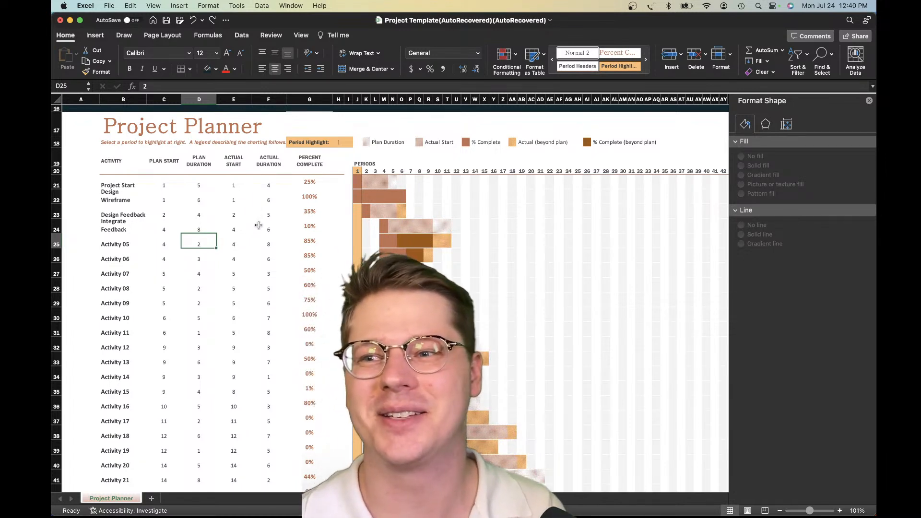
# Review the activity table from cells B21:F31 down to Activity 26, together with the timeline above it
pyautogui.click(268, 212)
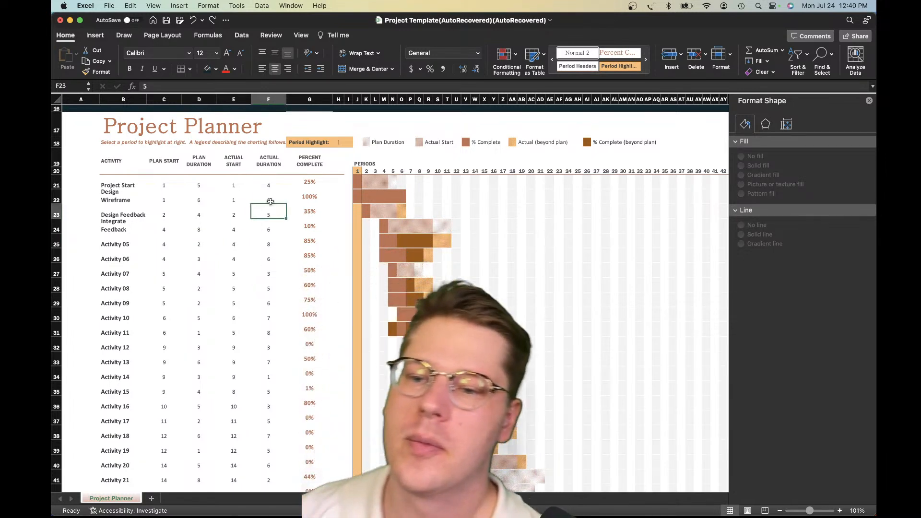
pyautogui.moveTo(124, 187); pyautogui.dragTo(255, 325)
pyautogui.scroll(3, 209, 318)
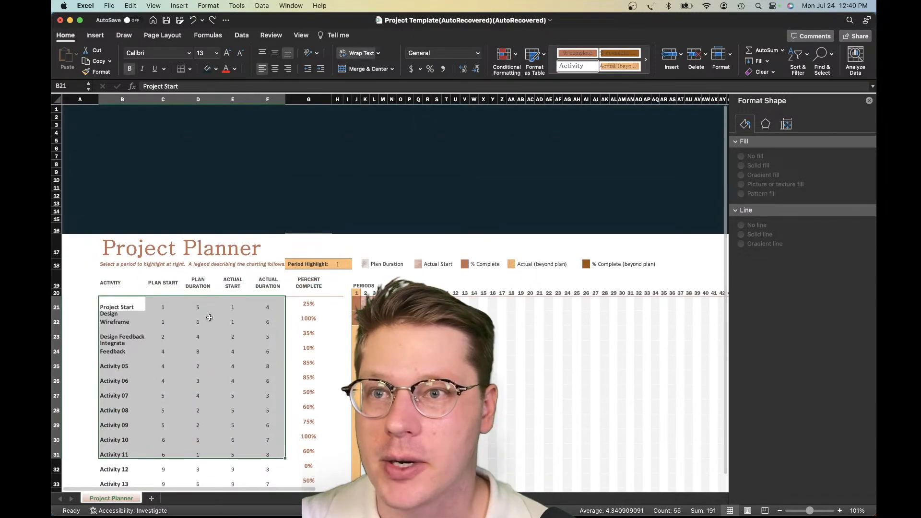
pyautogui.scroll(-5, 210, 319)
pyautogui.click(116, 438)
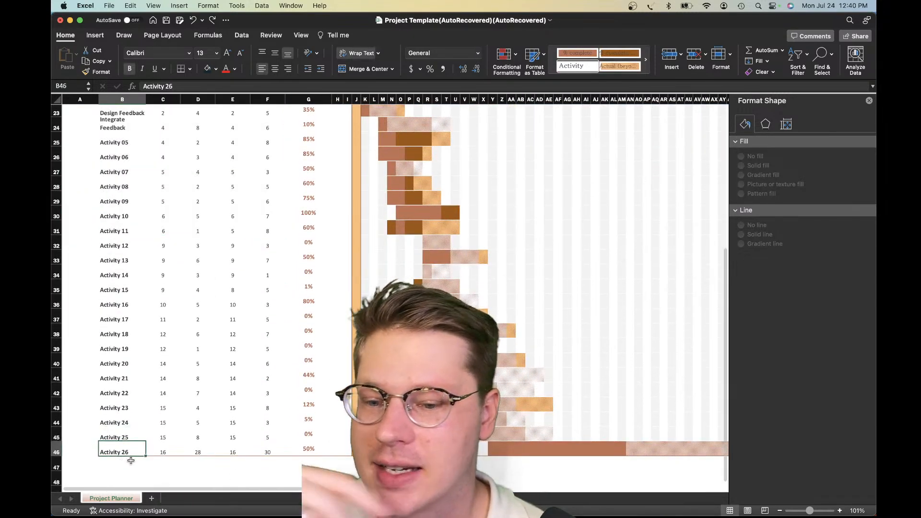
pyautogui.scroll(-2, 266, 288)
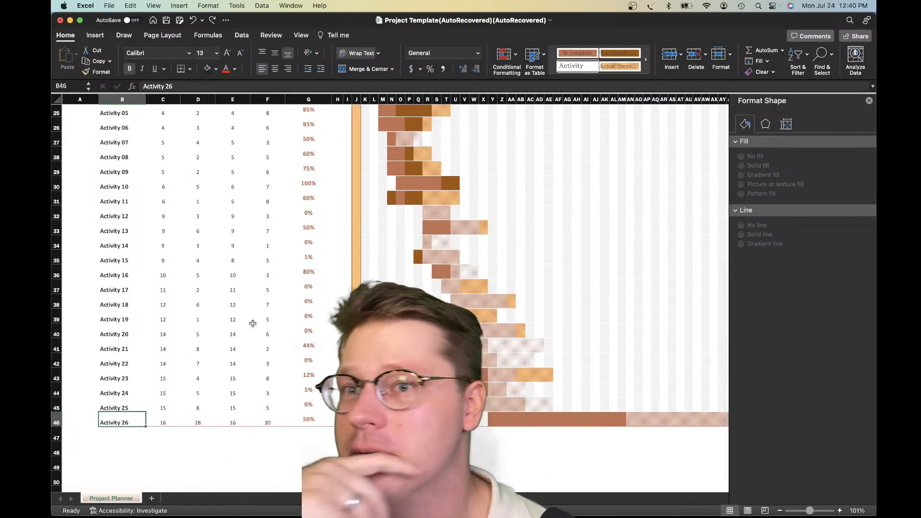
pyautogui.scroll(10, 252, 322)
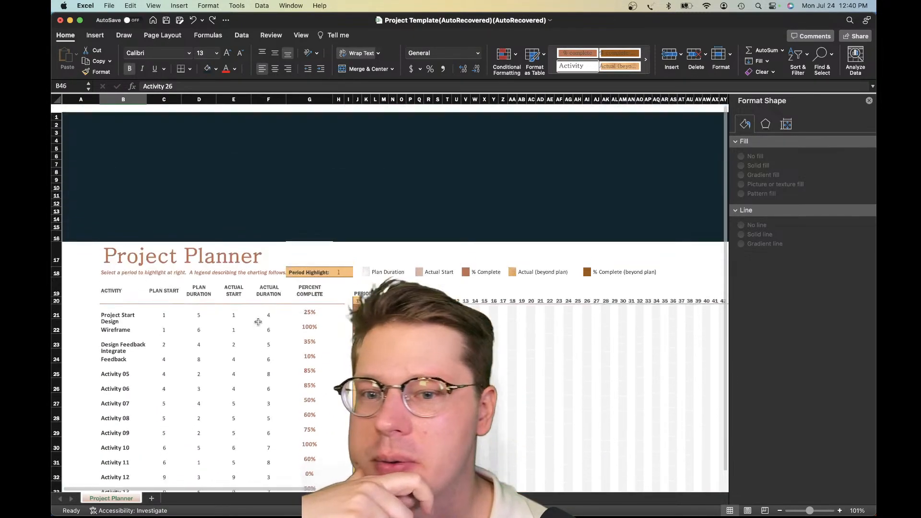
pyautogui.click(381, 190)
pyautogui.scroll(-1, 374, 201)
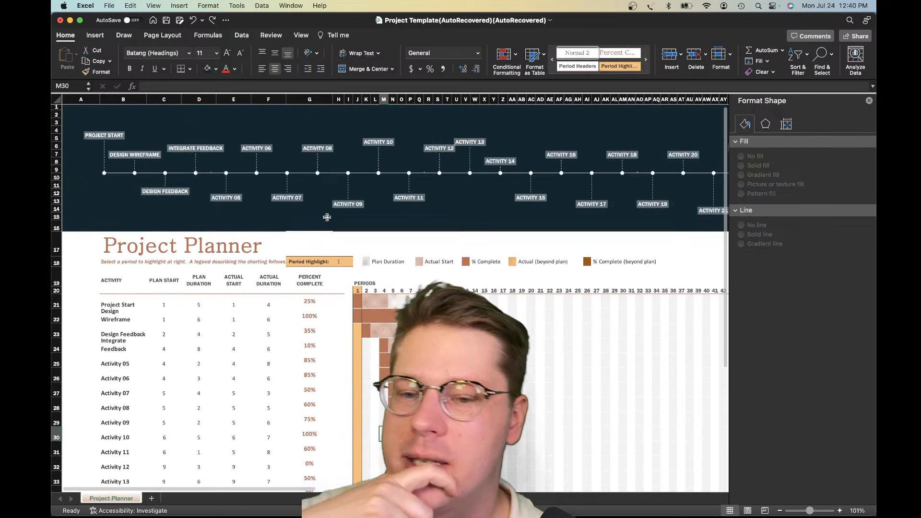
# Narrow the timeline chart from both sides so it spans from column D to about column BQ
pyautogui.click(306, 171)
pyautogui.click(104, 174)
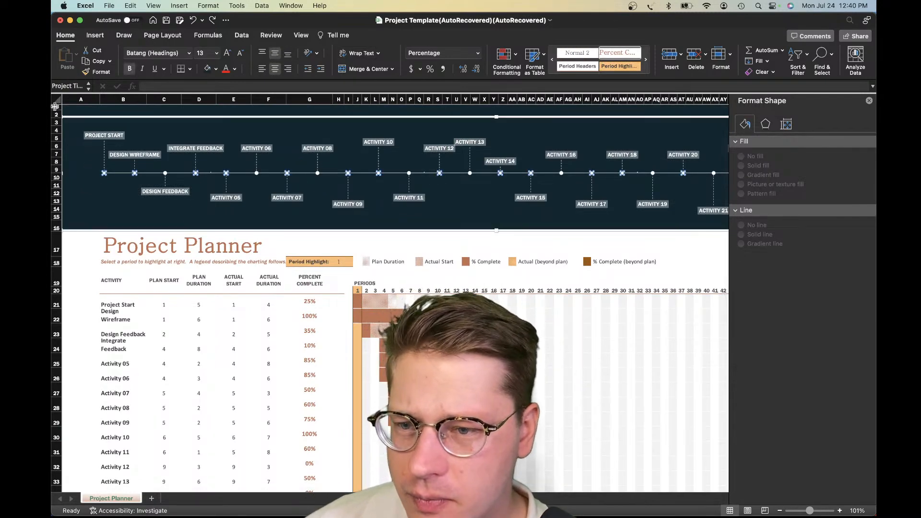
pyautogui.moveTo(64, 174); pyautogui.dragTo(202, 174)
pyautogui.hscroll(5, 669, 163)
pyautogui.moveTo(705, 172); pyautogui.dragTo(648, 174)
pyautogui.hscroll(-4, 619, 177)
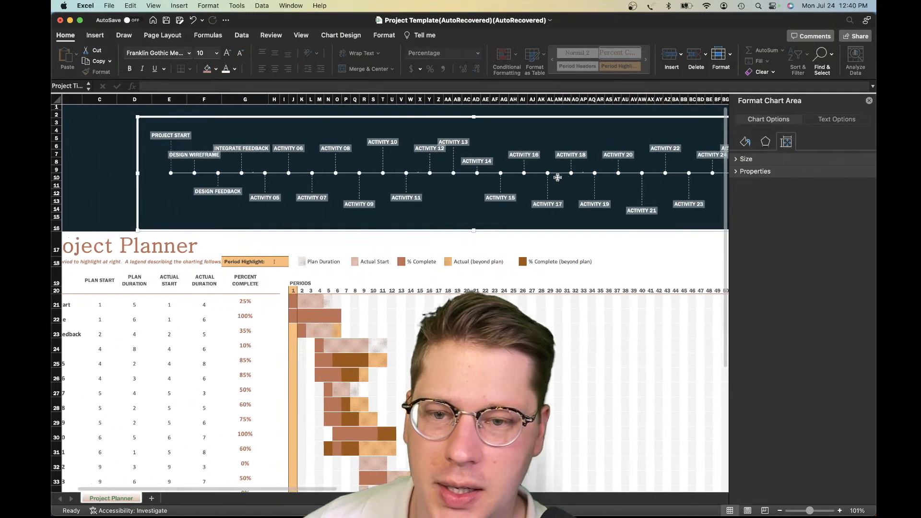
# Move the timeline chart slightly upward within the dark background so its lower edge sits inside row 16
pyautogui.moveTo(256, 118)
pyautogui.mouseDown()
pyautogui.moveTo(268, 119)
pyautogui.moveTo(263, 113)
pyautogui.mouseUp()
pyautogui.hscroll(-2, 201, 145)
pyautogui.hscroll(1, 203, 146)
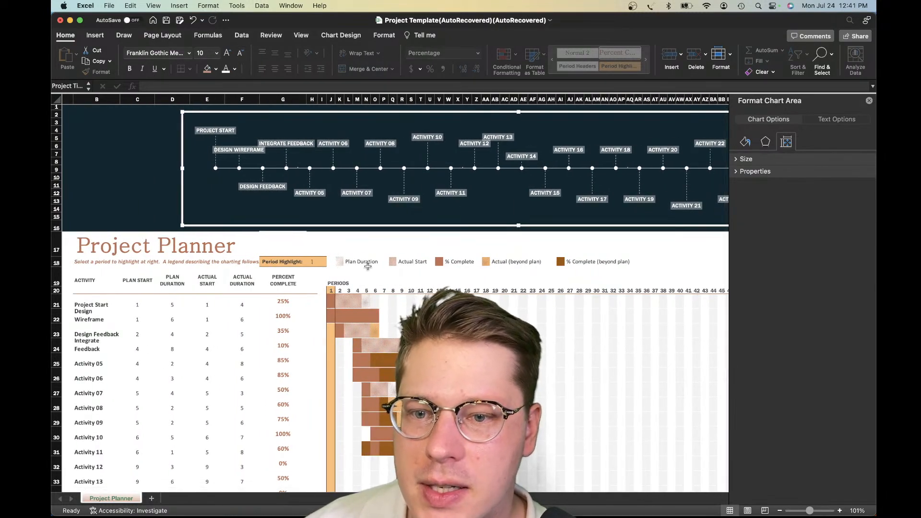
# Reset the timeline's activity labels to title-case text in white at font size 10
pyautogui.press('super+z')
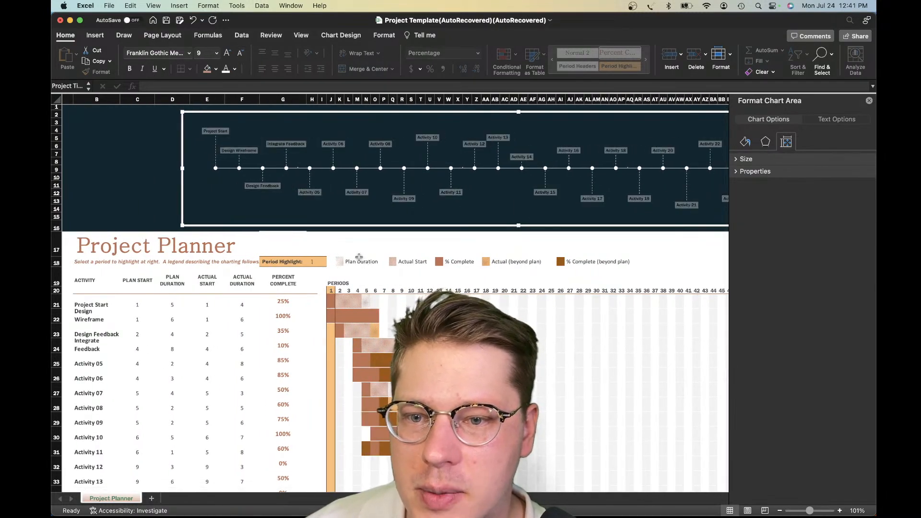
pyautogui.click(225, 71)
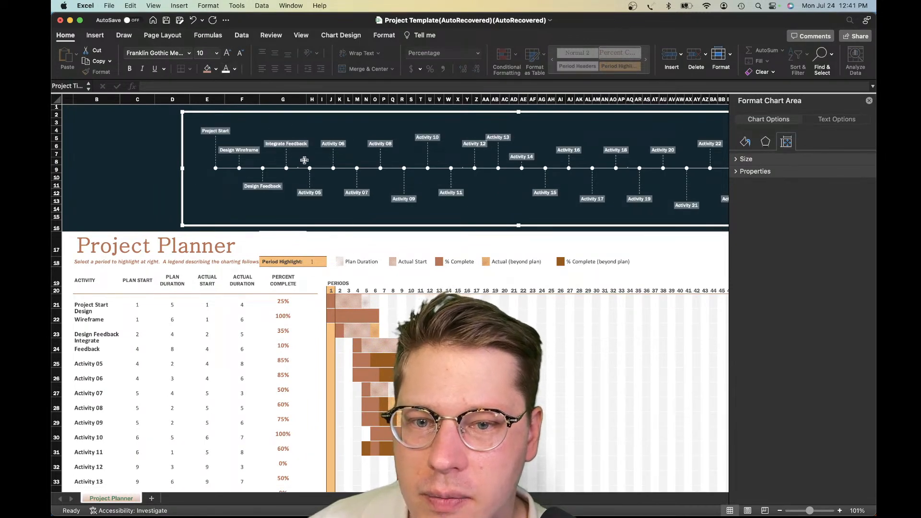
pyautogui.hscroll(5, 350, 194)
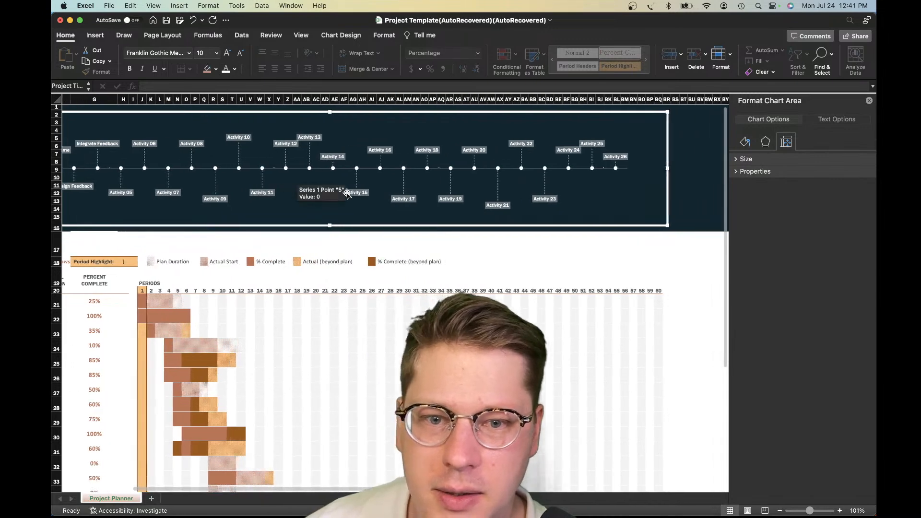
pyautogui.hscroll(-3, 346, 196)
pyautogui.hscroll(-3, 346, 200)
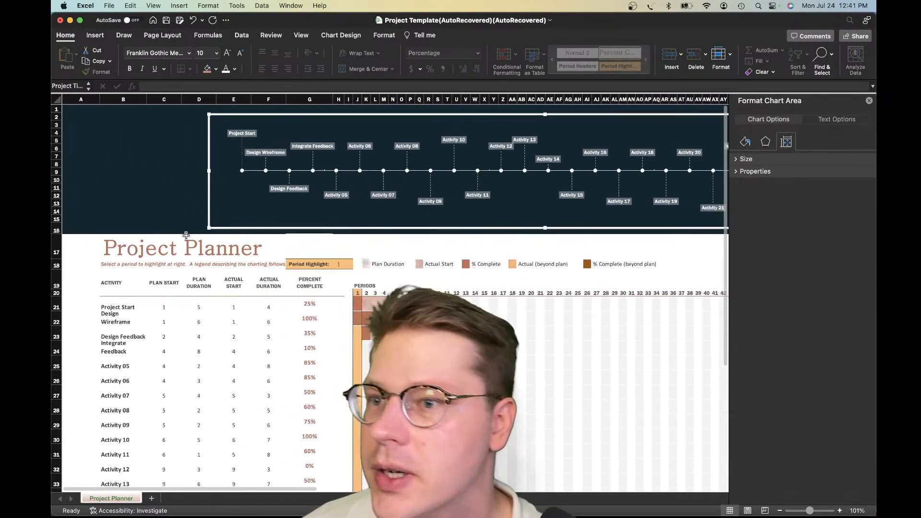
# Check the narrowed timeline against the surrounding dark cells and inspect its horizontal axis
pyautogui.hscroll(1, 186, 235)
pyautogui.click(146, 229)
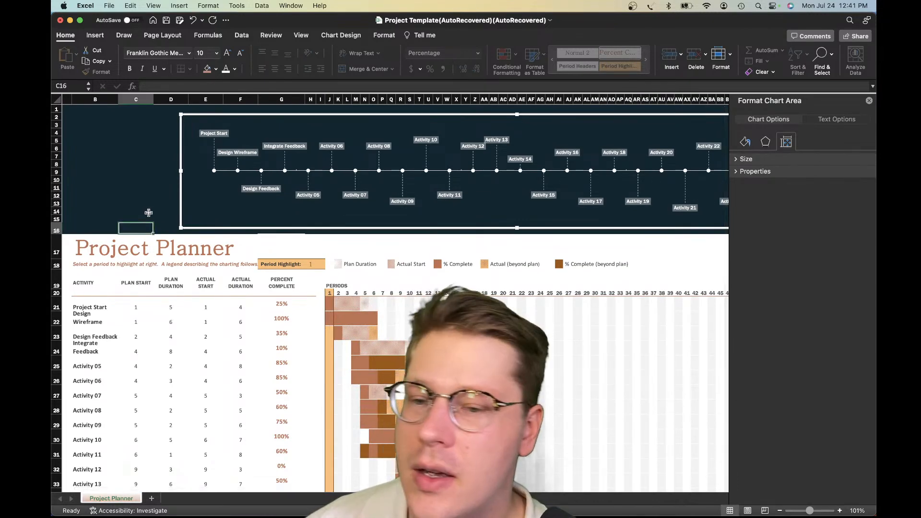
pyautogui.hscroll(-1, 159, 212)
pyautogui.click(226, 196)
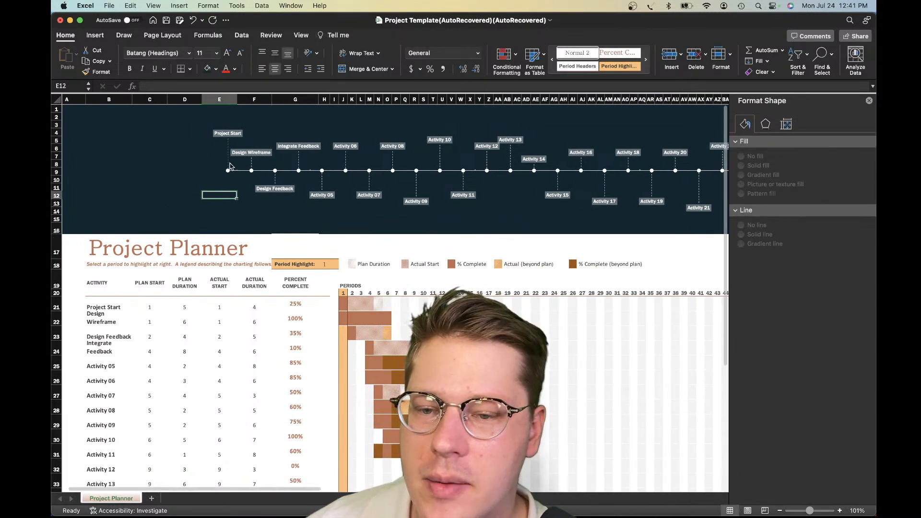
pyautogui.click(236, 173)
pyautogui.click(209, 192)
pyautogui.scroll(-1, 208, 189)
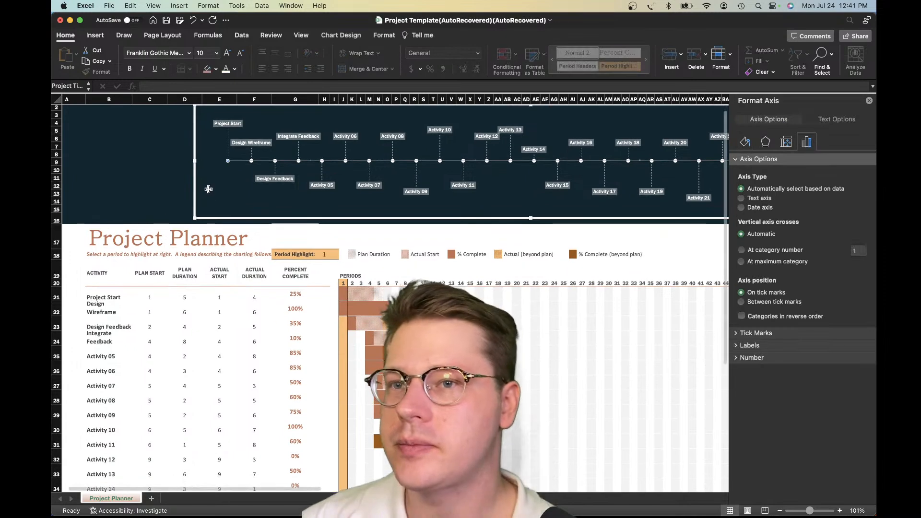
# Look over the activity table, and view the gallery of new-workbook templates without creating a workbook
pyautogui.scroll(-3, 222, 196)
pyautogui.click(220, 315)
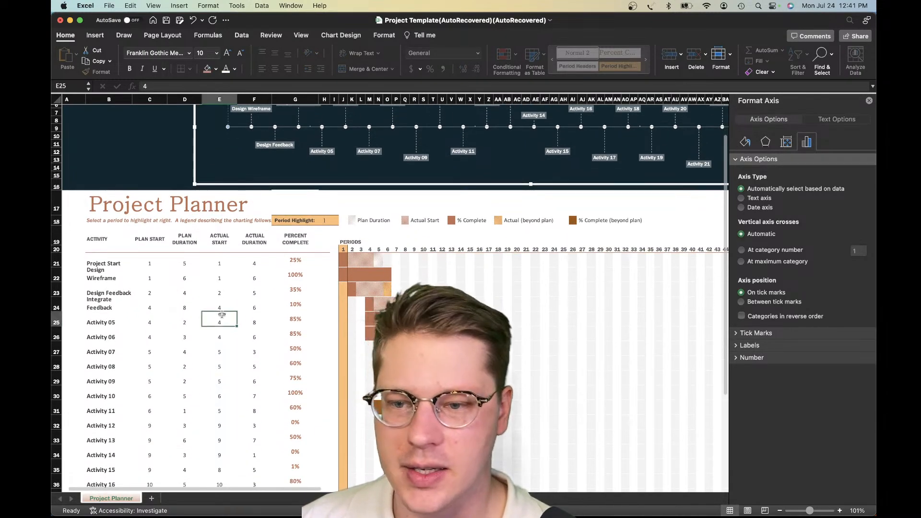
pyautogui.scroll(-5, 219, 314)
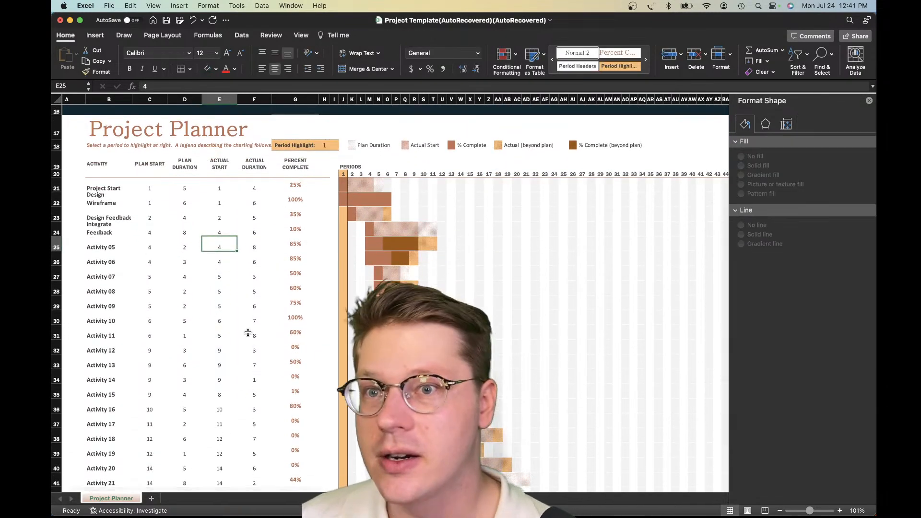
pyautogui.click(109, 6)
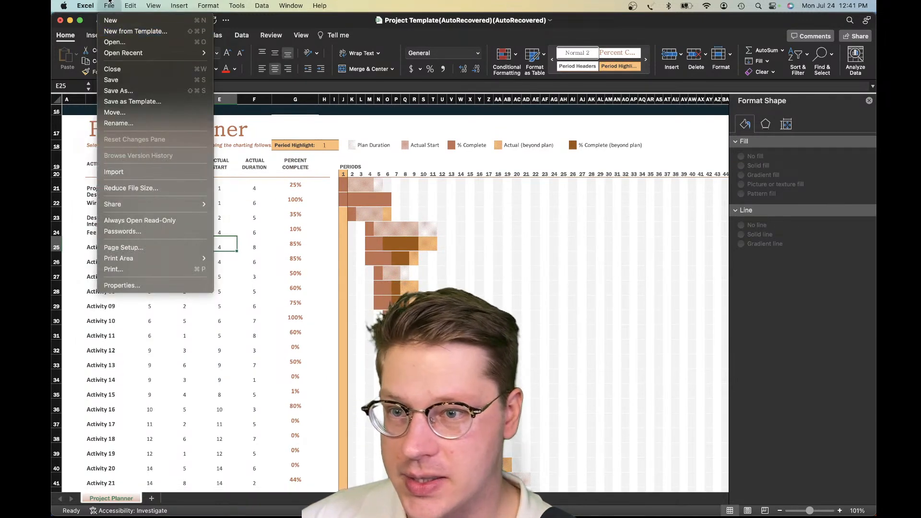
pyautogui.click(117, 31)
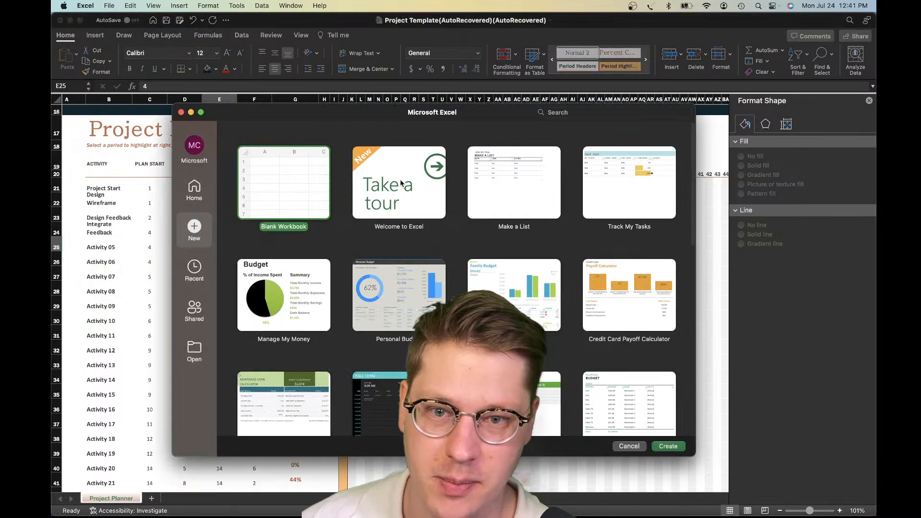
pyautogui.click(181, 113)
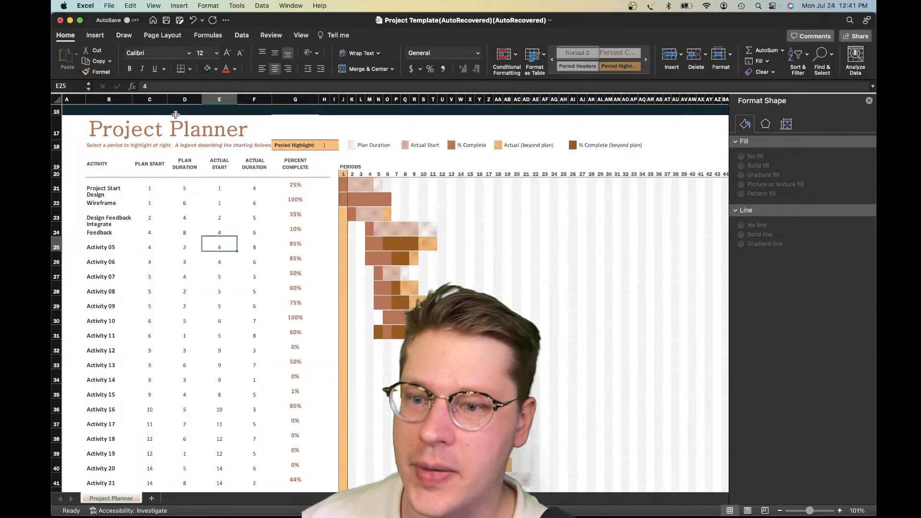
# Compare the timeline chart's activities with the planner table and Gantt bars beneath it
pyautogui.click(173, 275)
pyautogui.scroll(8, 385, 322)
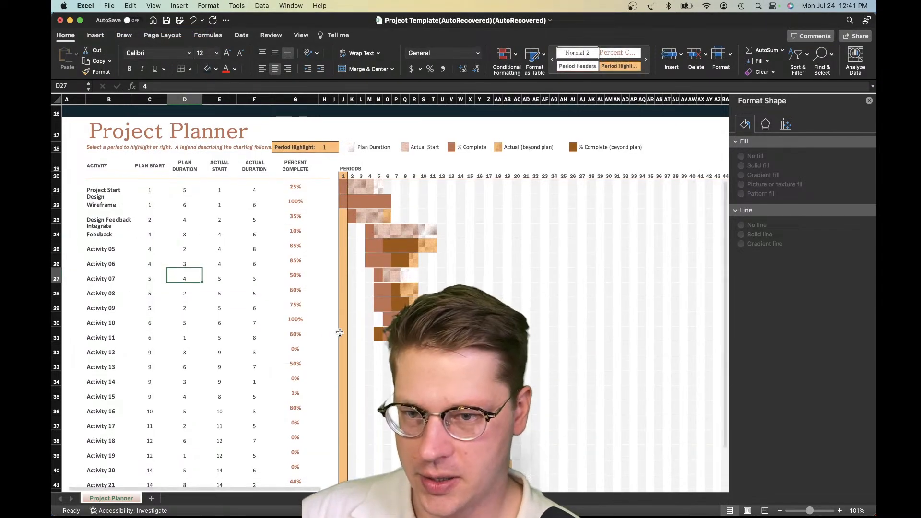
pyautogui.scroll(-1, 334, 187)
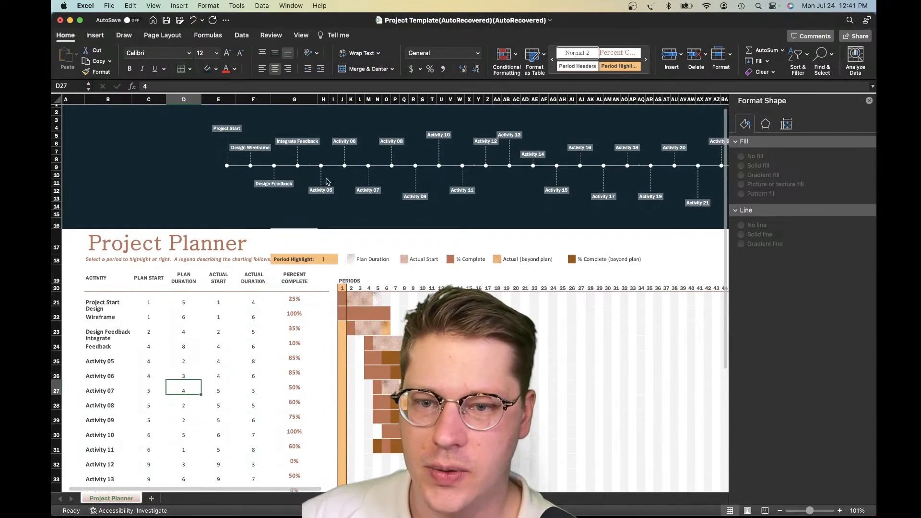
pyautogui.click(329, 168)
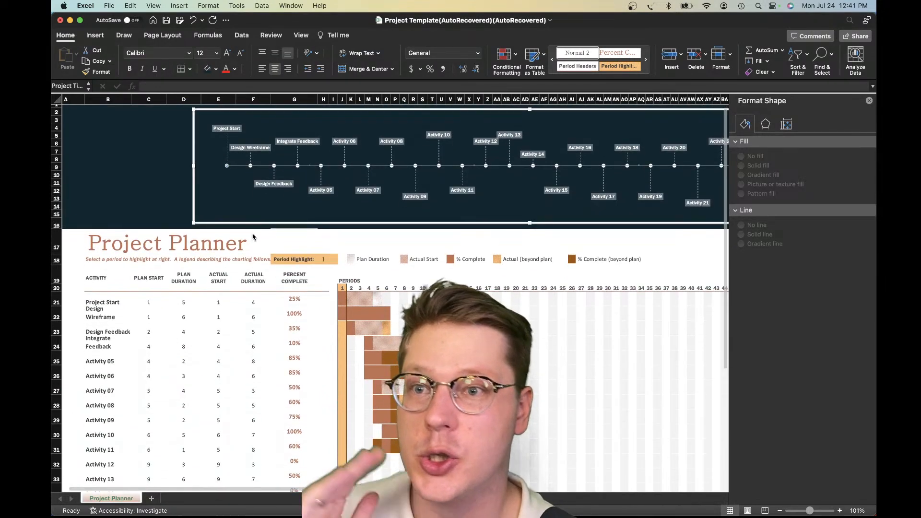
pyautogui.scroll(-2, 252, 233)
pyautogui.click(139, 330)
pyautogui.scroll(-2, 233, 278)
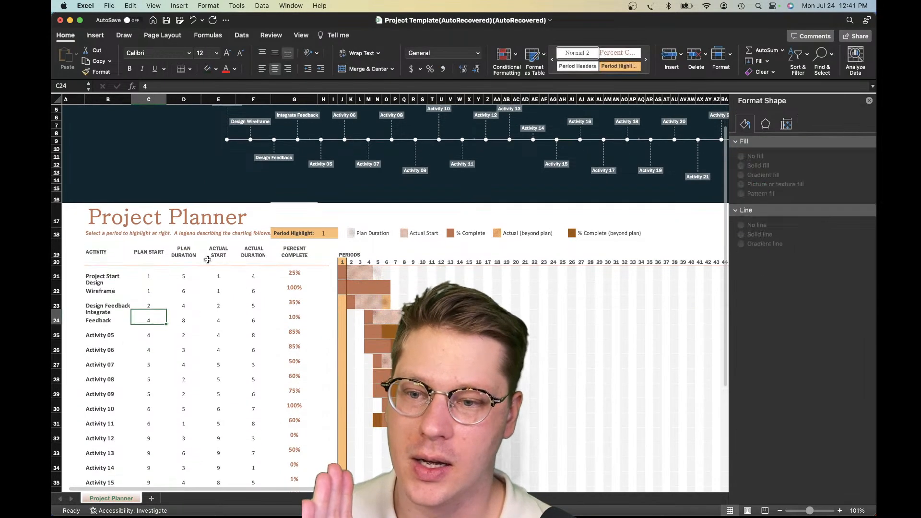
pyautogui.scroll(-5, 159, 308)
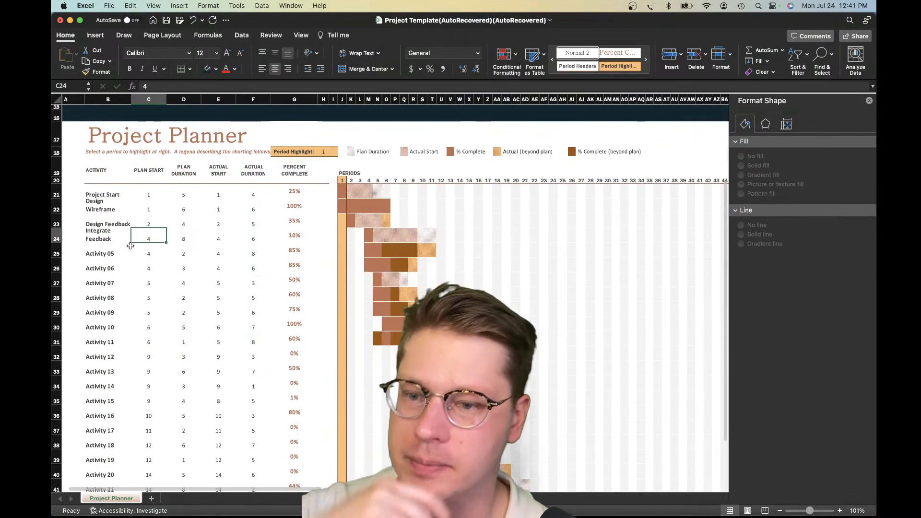
pyautogui.scroll(7, 134, 243)
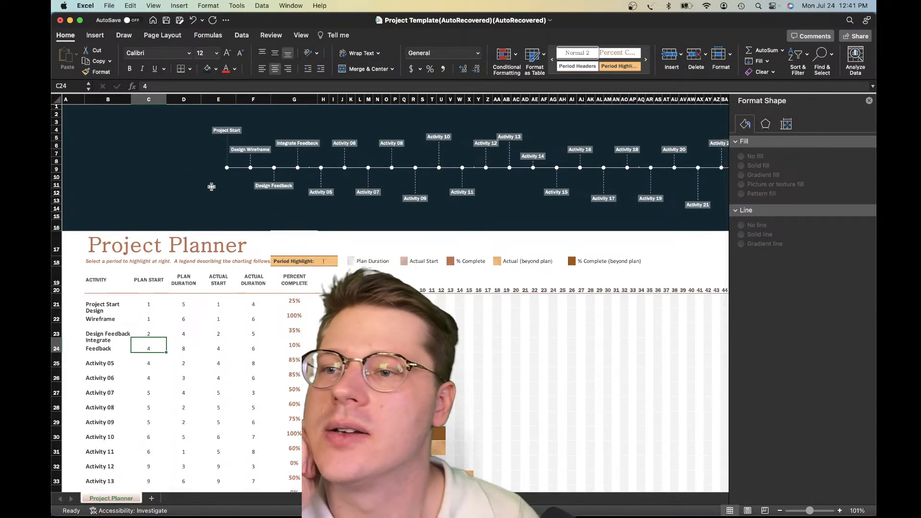
pyautogui.scroll(-1, 210, 153)
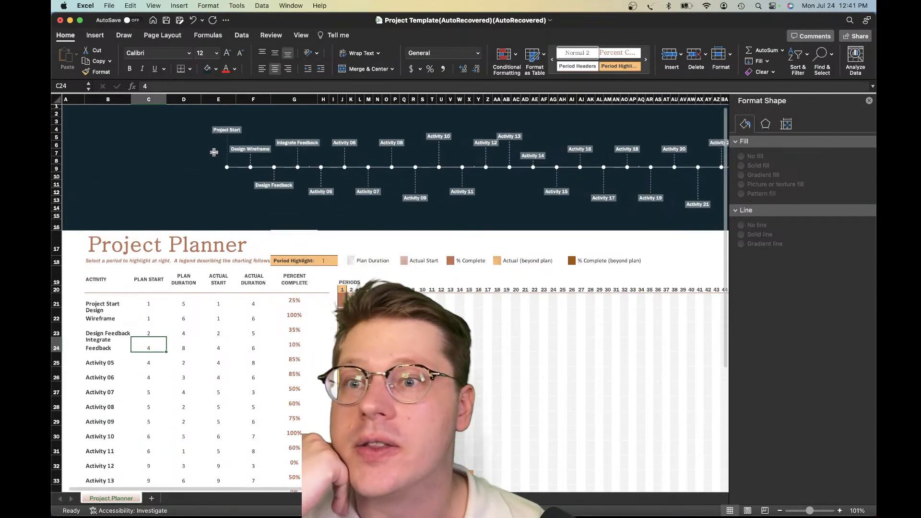
# Examine the timeline chart along its full length, from Project Start to Activity 26
pyautogui.scroll(1, 240, 170)
pyautogui.click(240, 168)
pyautogui.scroll(1, 216, 193)
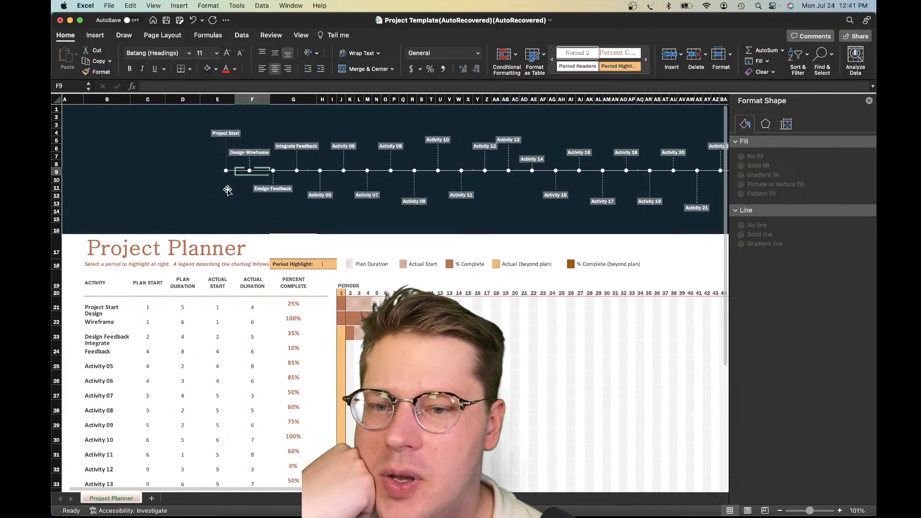
pyautogui.hscroll(5, 270, 174)
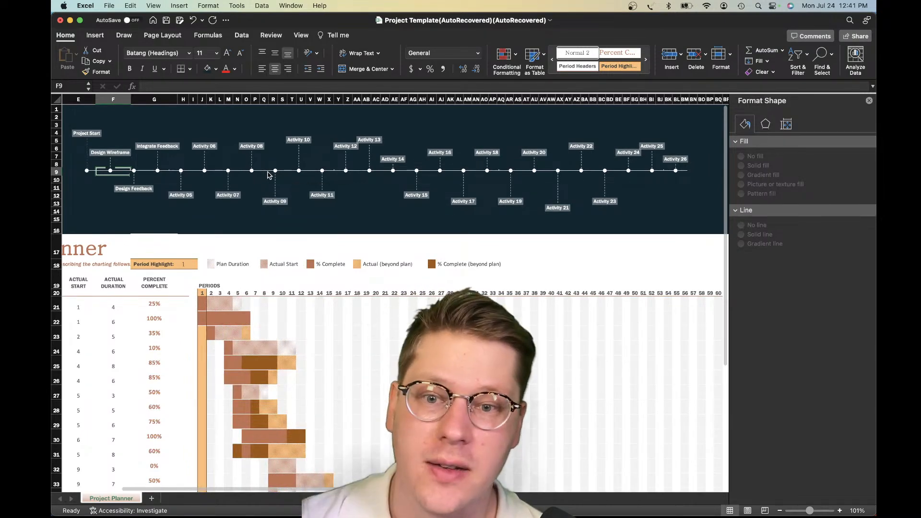
pyautogui.hscroll(-2, 267, 175)
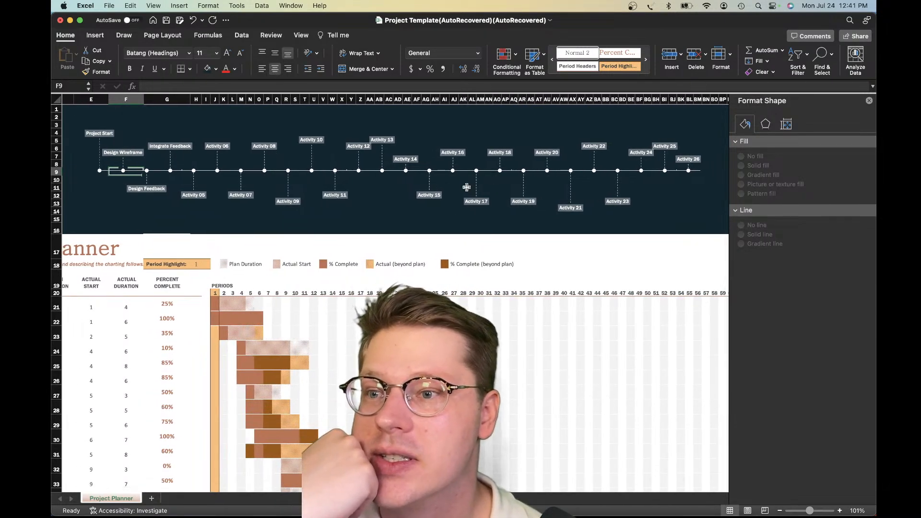
pyautogui.hscroll(-5, 293, 201)
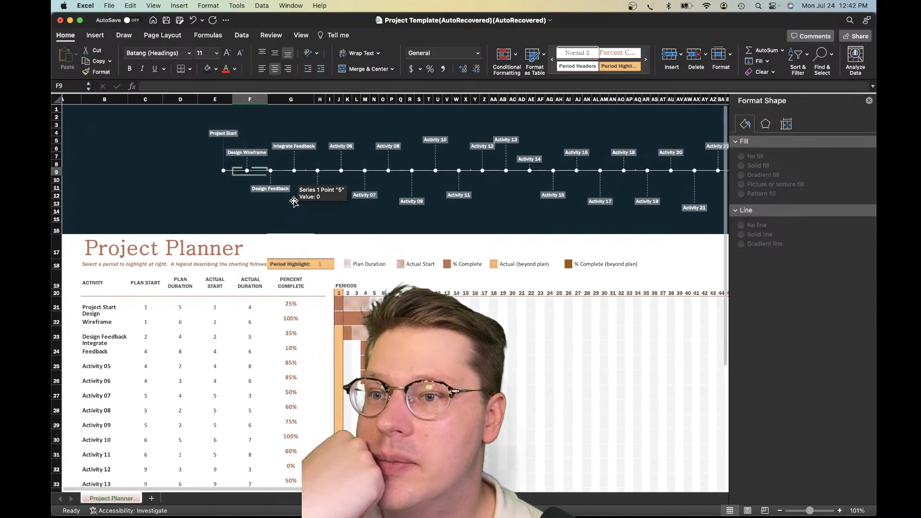
pyautogui.click(146, 193)
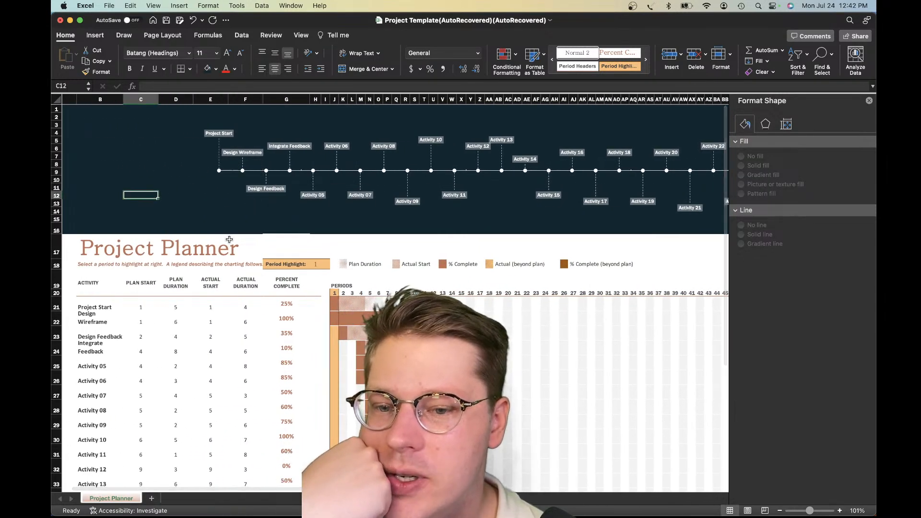
# Review the plan and actual start and duration values in the activity table alongside the Gantt bars
pyautogui.scroll(-5, 316, 384)
pyautogui.scroll(-2, 316, 384)
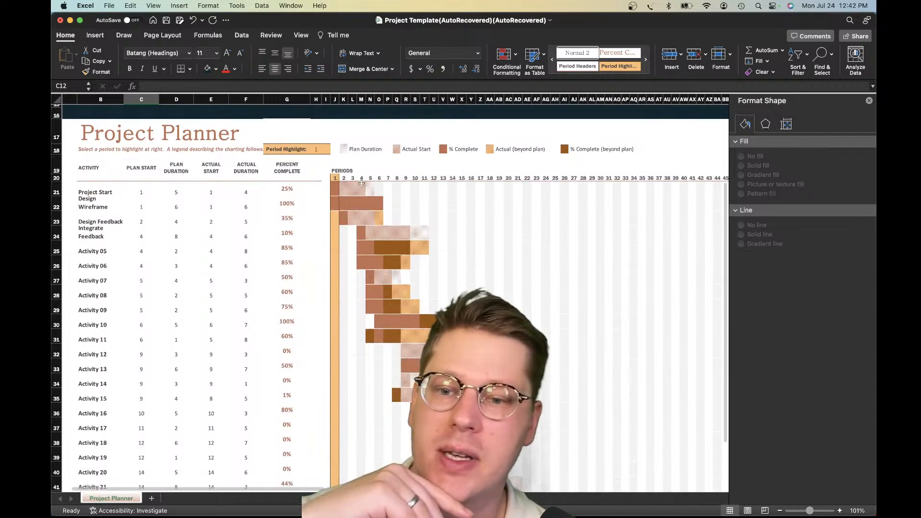
pyautogui.scroll(-1, 121, 213)
pyautogui.moveTo(156, 178); pyautogui.dragTo(293, 463)
pyautogui.click(208, 308)
pyautogui.scroll(4, 206, 308)
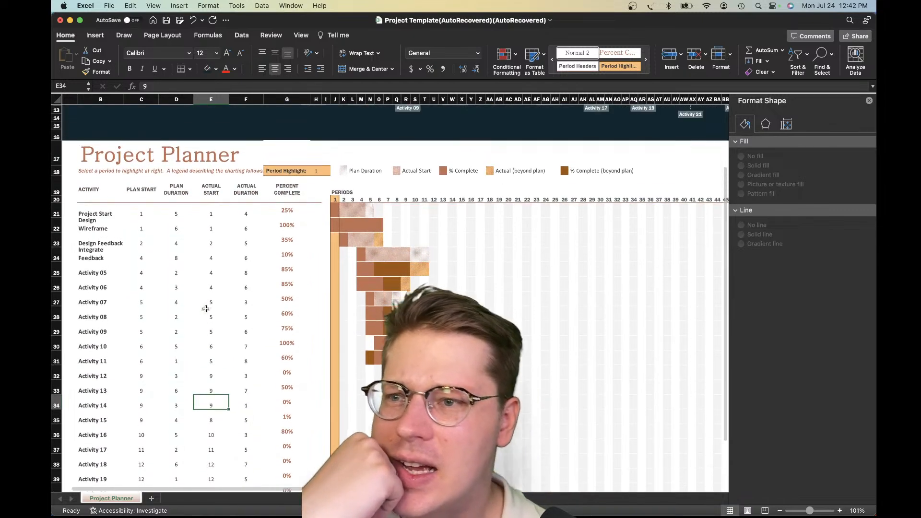
pyautogui.scroll(1, 203, 267)
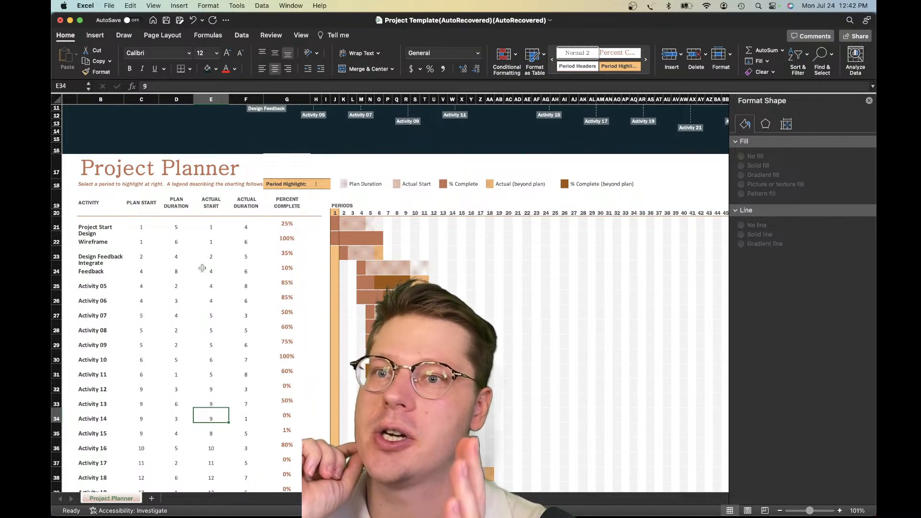
# Review the Percent Complete column of the activity table, including the Design Wireframe and Activity 08 entries
pyautogui.scroll(5, 203, 268)
pyautogui.click(225, 171)
pyautogui.scroll(-2, 247, 247)
pyautogui.scroll(-3, 248, 248)
pyautogui.moveTo(287, 238); pyautogui.dragTo(303, 457)
pyautogui.scroll(-1, 288, 432)
pyautogui.click(201, 367)
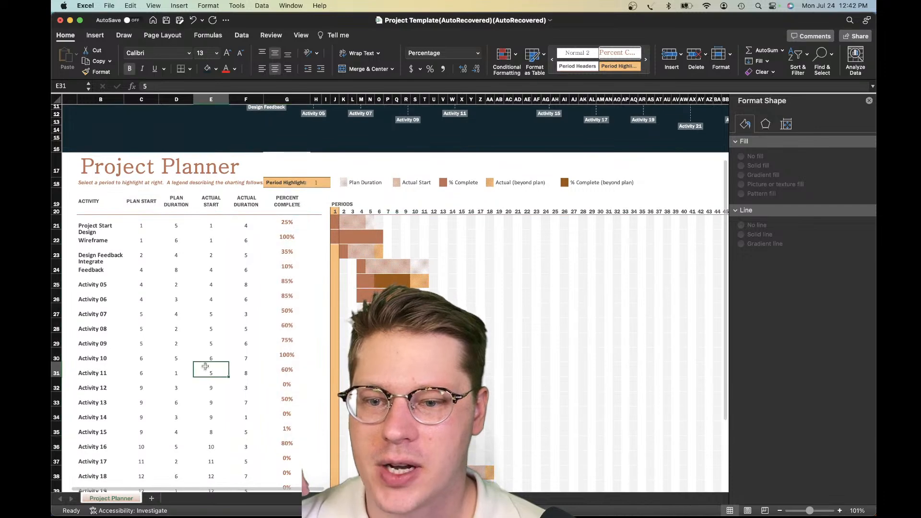
pyautogui.scroll(-1, 278, 214)
pyautogui.click(283, 222)
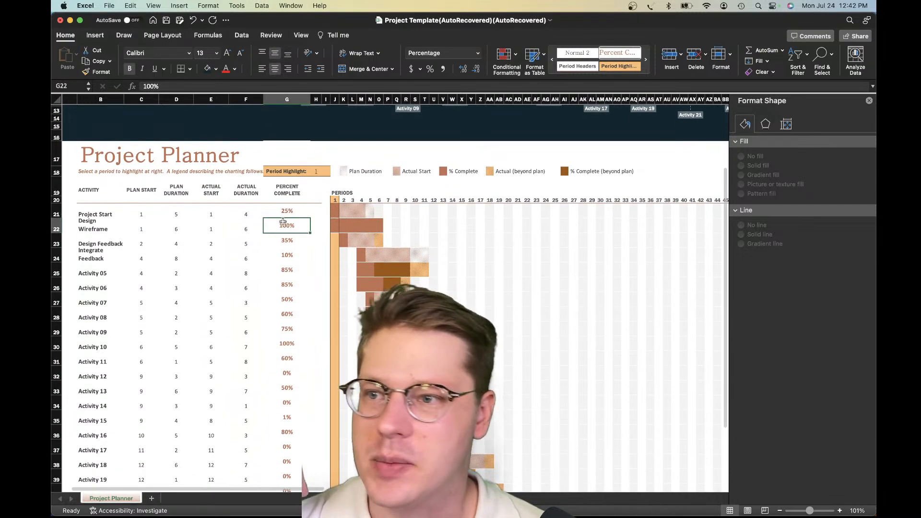
pyautogui.click(289, 309)
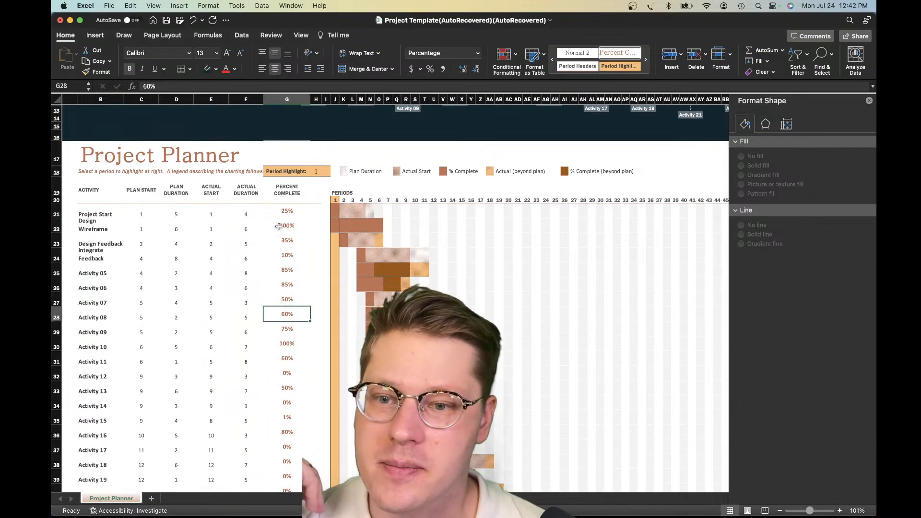
# Check how the timeline header, activity table and Gantt bars fit together over the whole sheet
pyautogui.scroll(5, 278, 226)
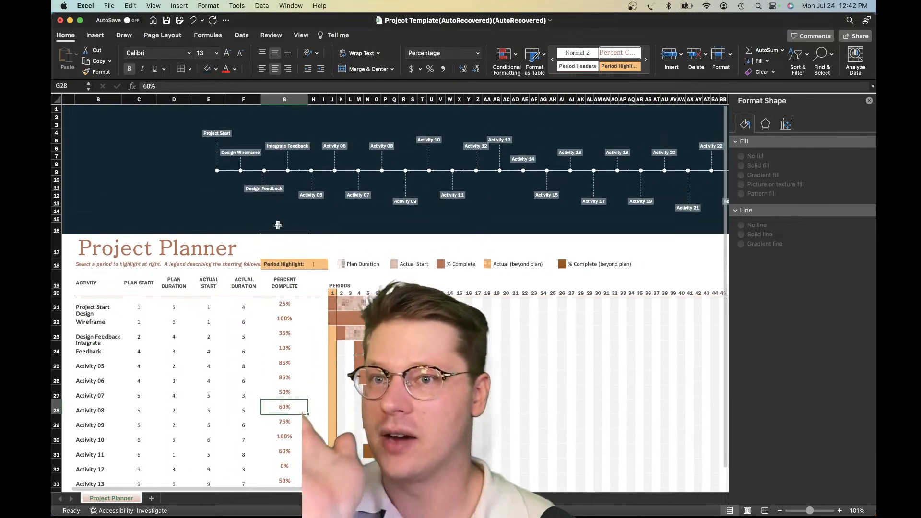
pyautogui.scroll(-8, 268, 228)
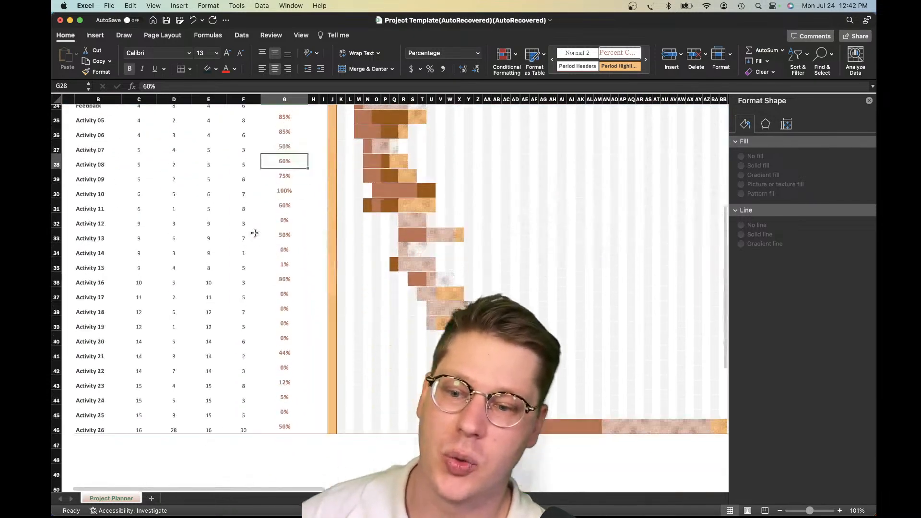
pyautogui.scroll(3, 255, 234)
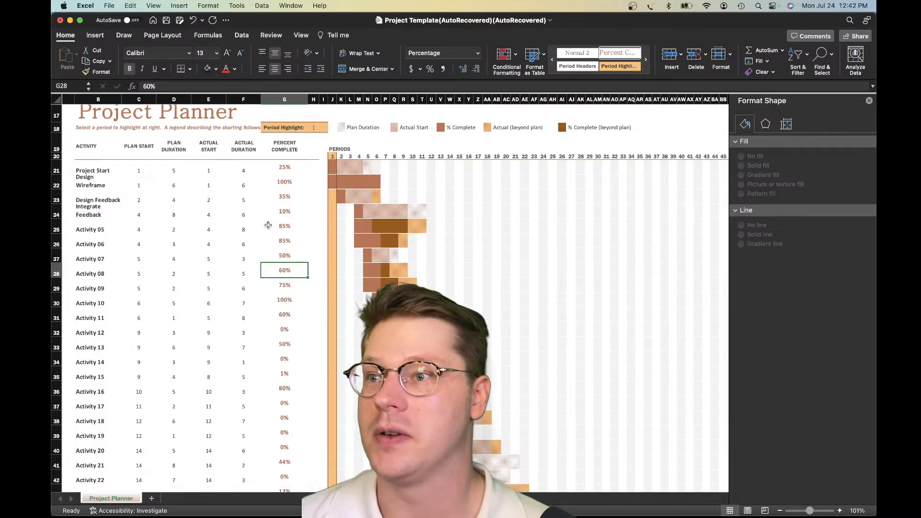
pyautogui.scroll(5, 119, 129)
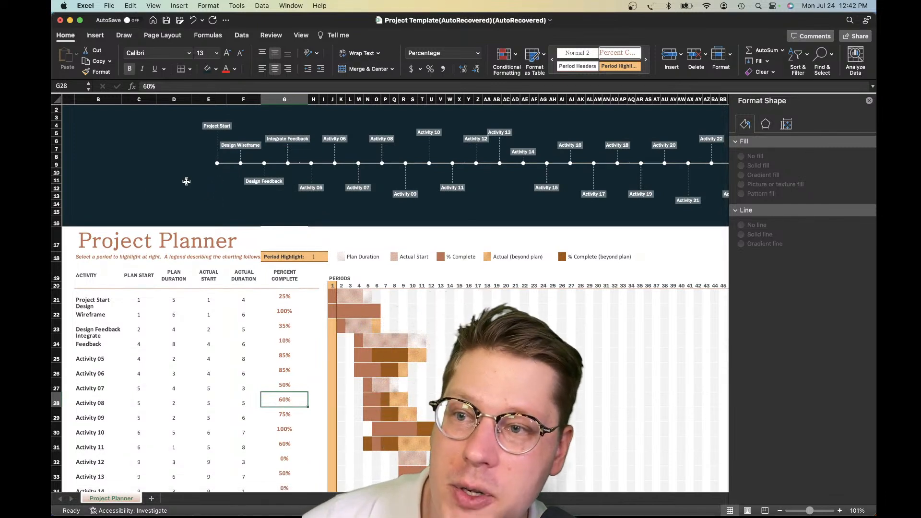
pyautogui.scroll(-3, 167, 180)
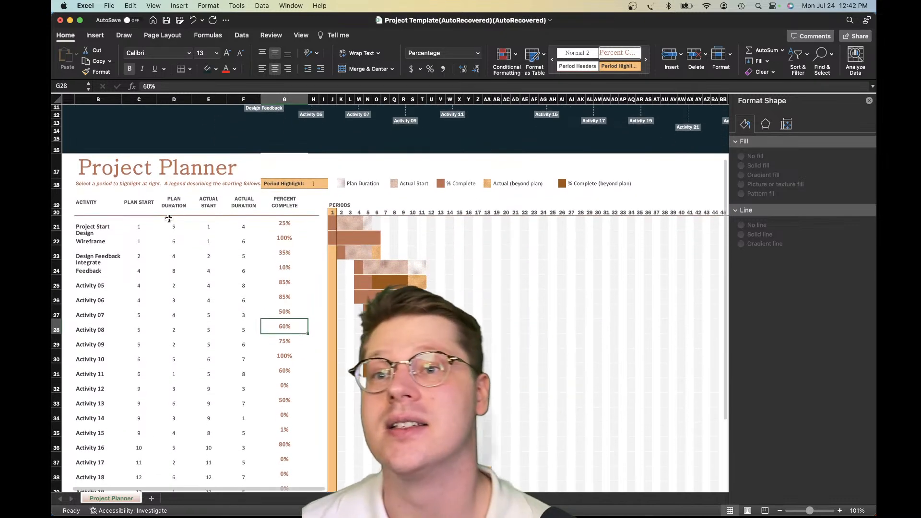
pyautogui.click(209, 446)
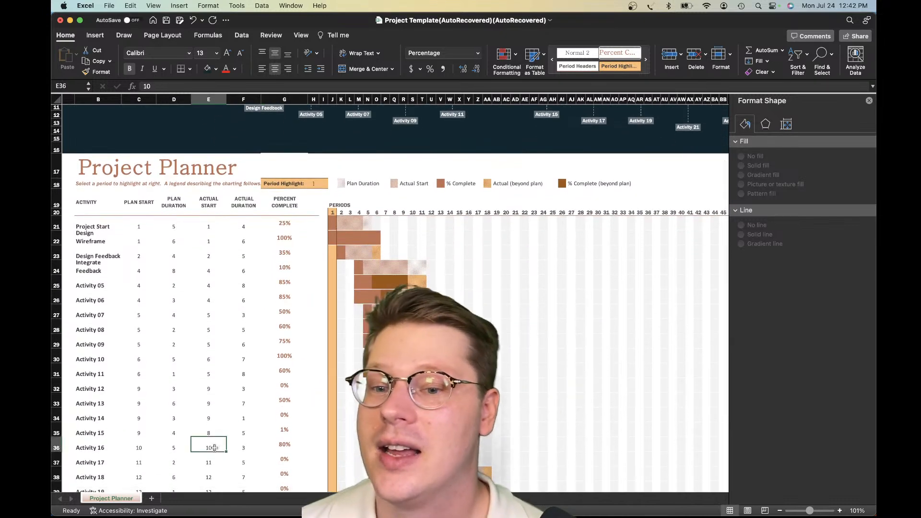
# Inspect the end of the activity table, highlighting the Activity 26 row from Activity to Percent Complete, and return to the sheet's header
pyautogui.scroll(-1, 217, 434)
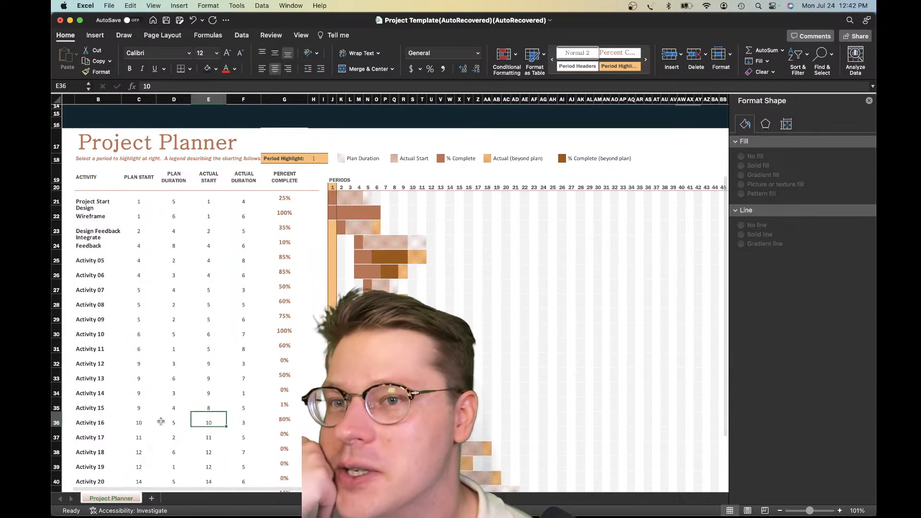
pyautogui.scroll(-2, 160, 422)
pyautogui.scroll(-5, 161, 421)
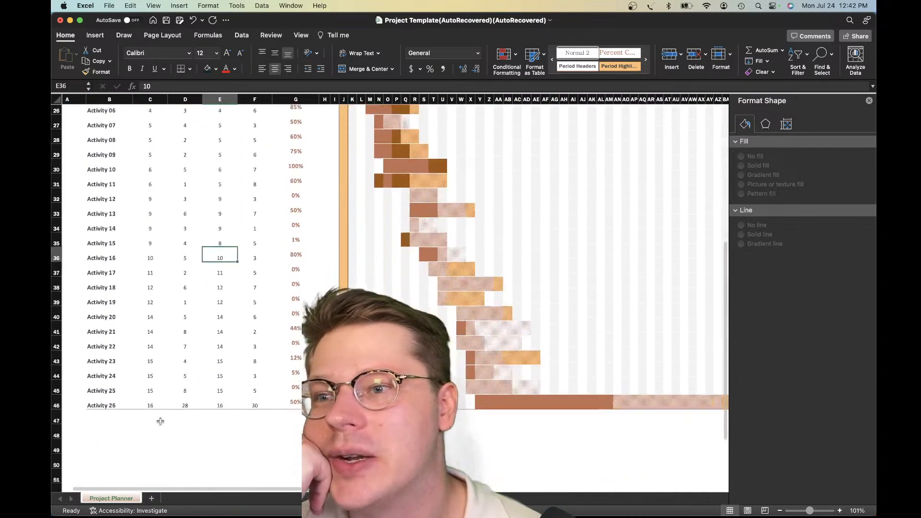
pyautogui.scroll(-2, 178, 329)
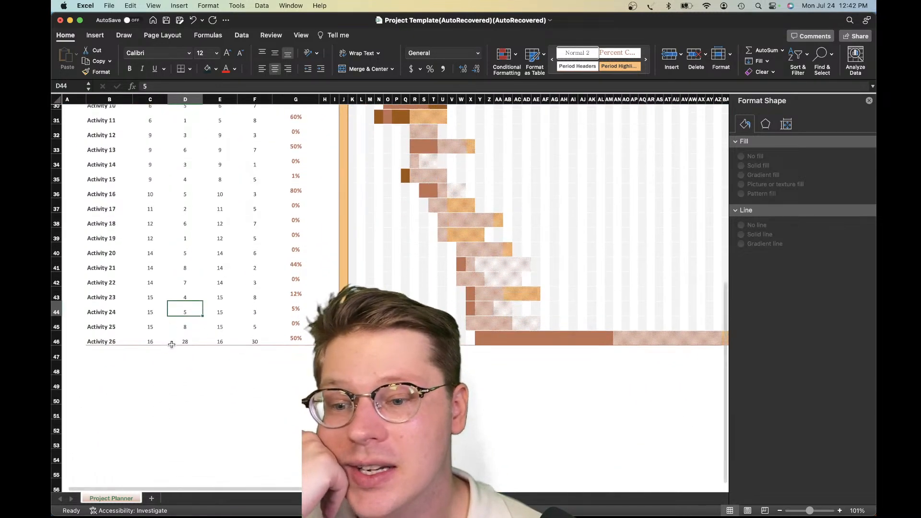
pyautogui.moveTo(99, 338); pyautogui.dragTo(281, 332)
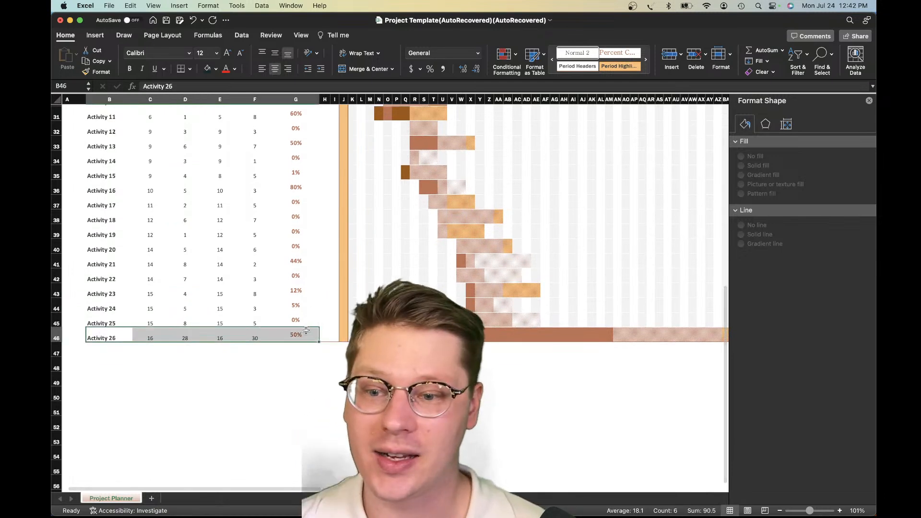
pyautogui.scroll(-1, 280, 330)
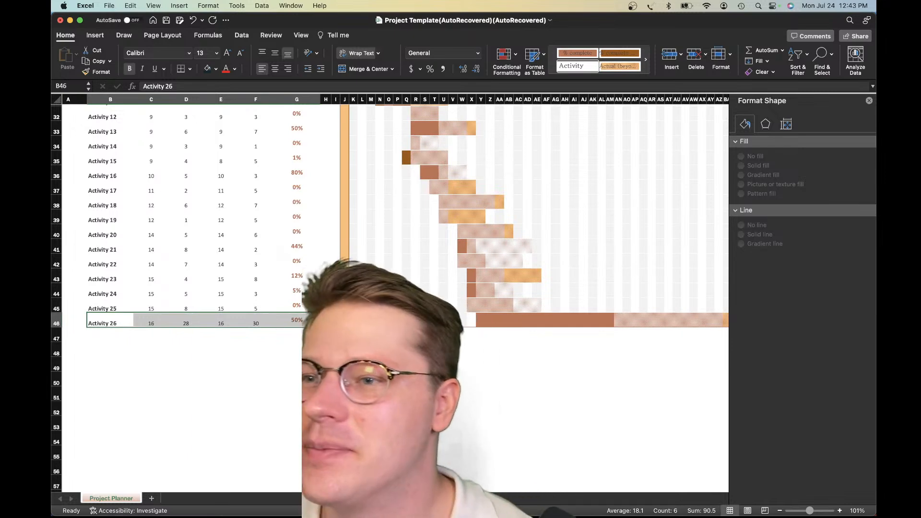
pyautogui.scroll(10, 303, 314)
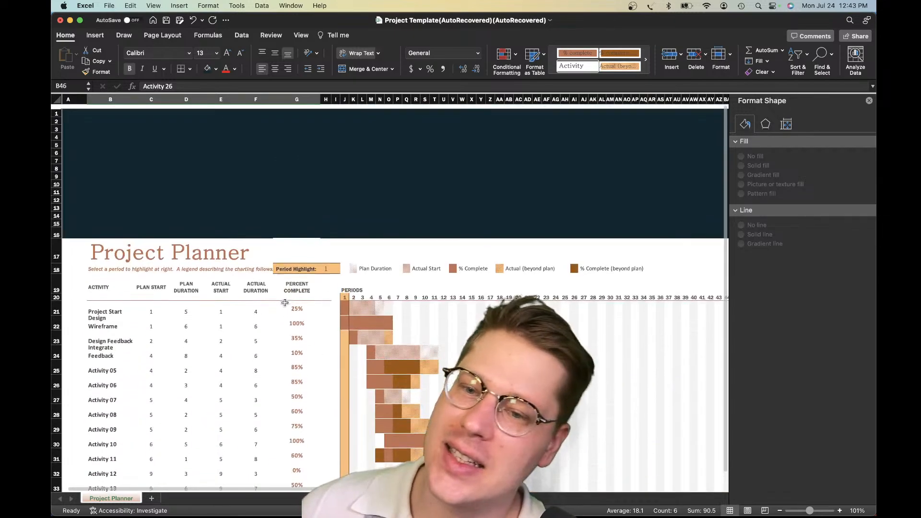
# Examine the timeline chart's activity labels from Project Start to Activity 26 above the planner
pyautogui.click(262, 218)
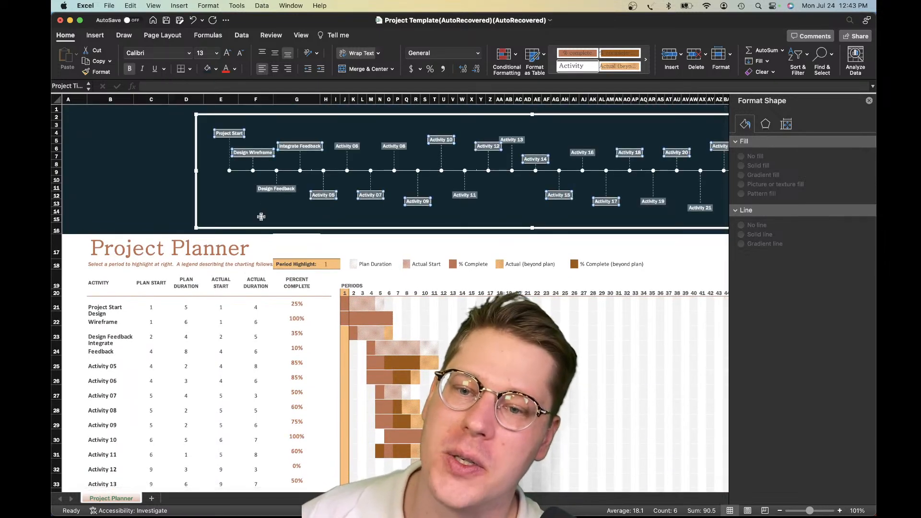
pyautogui.hscroll(10, 262, 218)
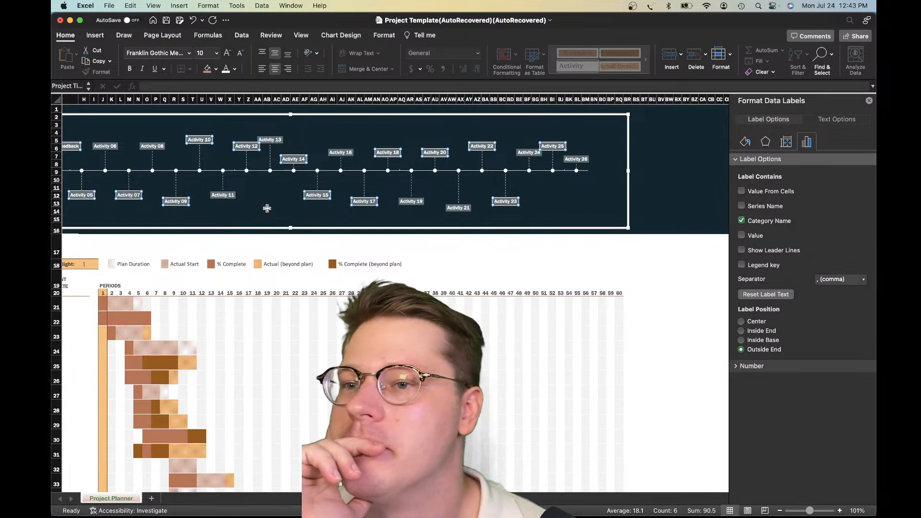
pyautogui.hscroll(-10, 253, 230)
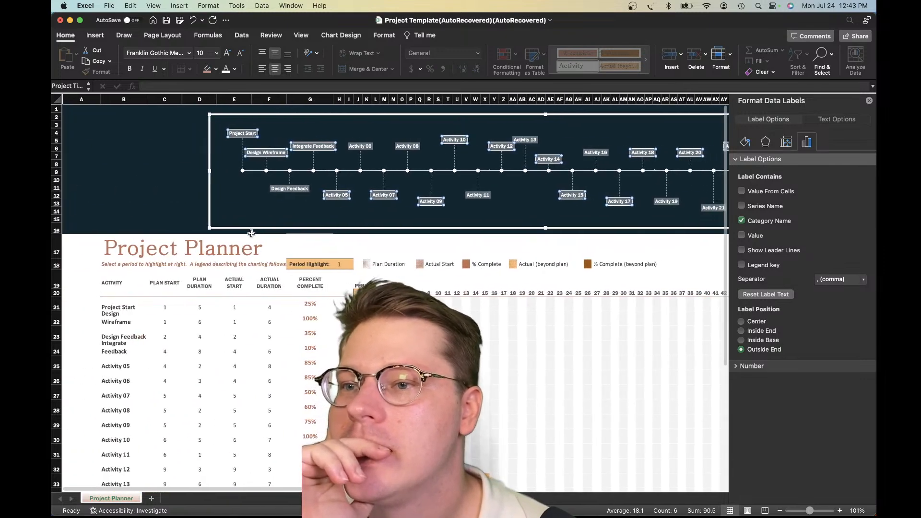
pyautogui.scroll(-1, 245, 249)
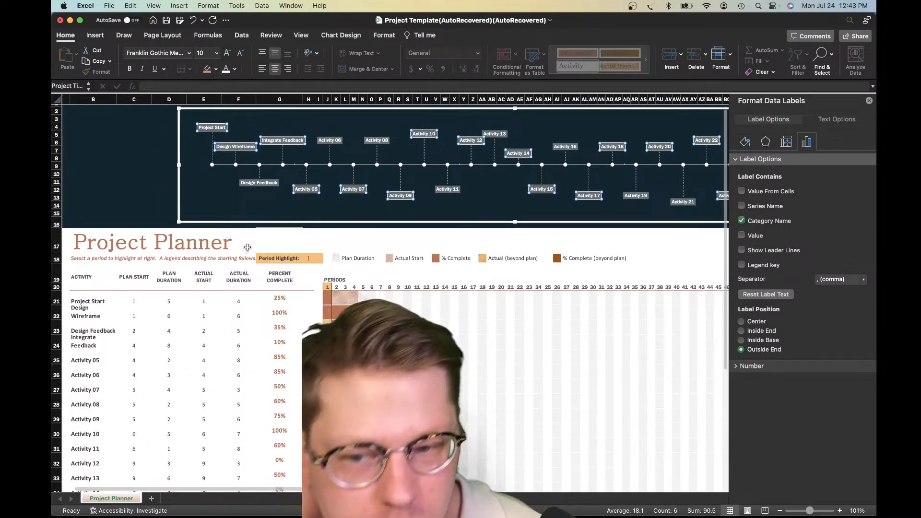
# Review the activity table's start, duration and Percent Complete columns together with the Gantt bars and the timeline header
pyautogui.click(169, 344)
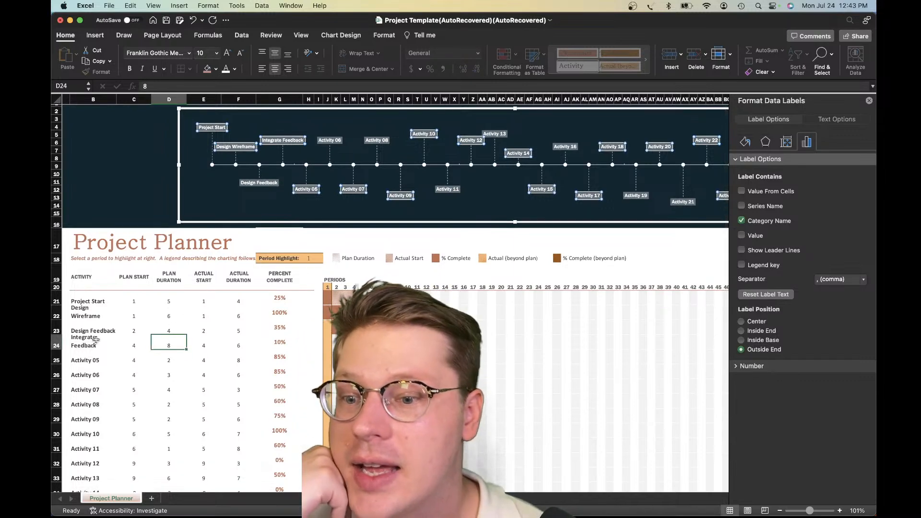
pyautogui.click(126, 331)
pyautogui.scroll(-2, 117, 342)
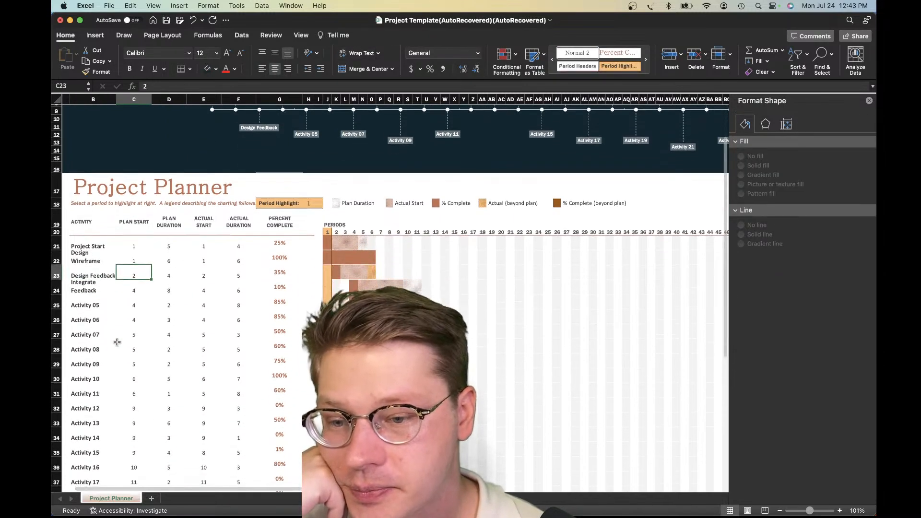
pyautogui.scroll(-5, 117, 342)
pyautogui.hscroll(1, 117, 342)
pyautogui.scroll(4, 118, 341)
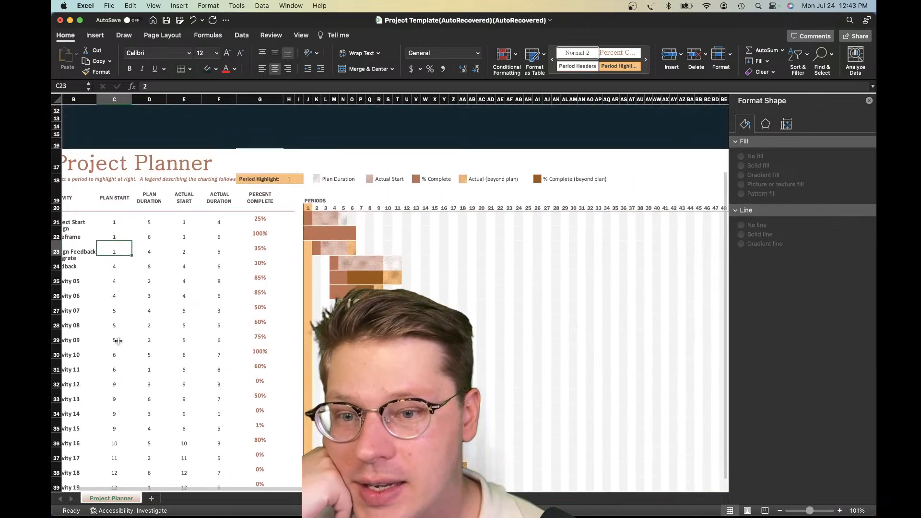
pyautogui.moveTo(289, 218); pyautogui.dragTo(283, 490)
pyautogui.click(289, 286)
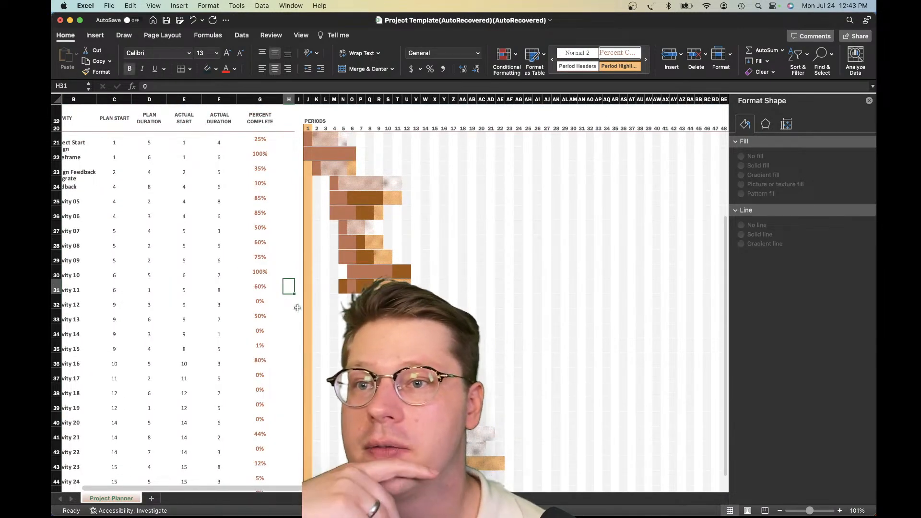
pyautogui.hscroll(-2, 299, 308)
pyautogui.scroll(5, 299, 308)
pyautogui.scroll(3, 299, 311)
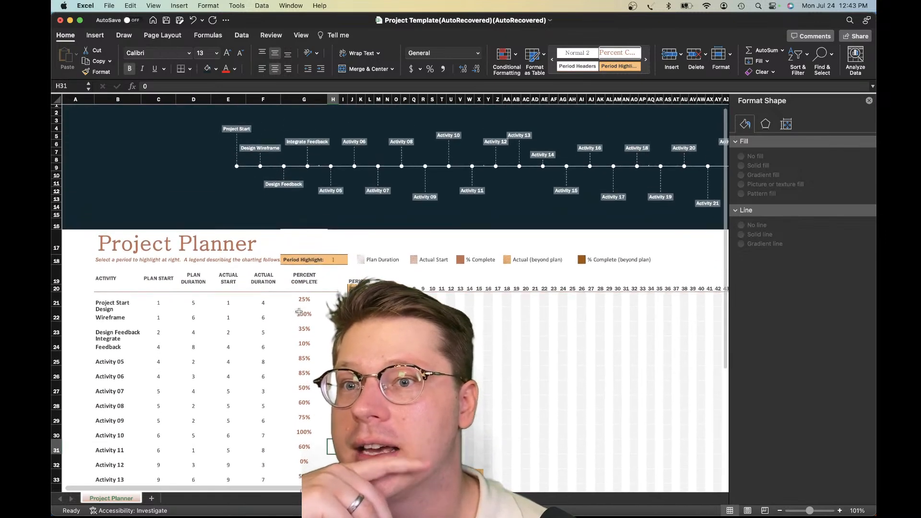
pyautogui.click(296, 307)
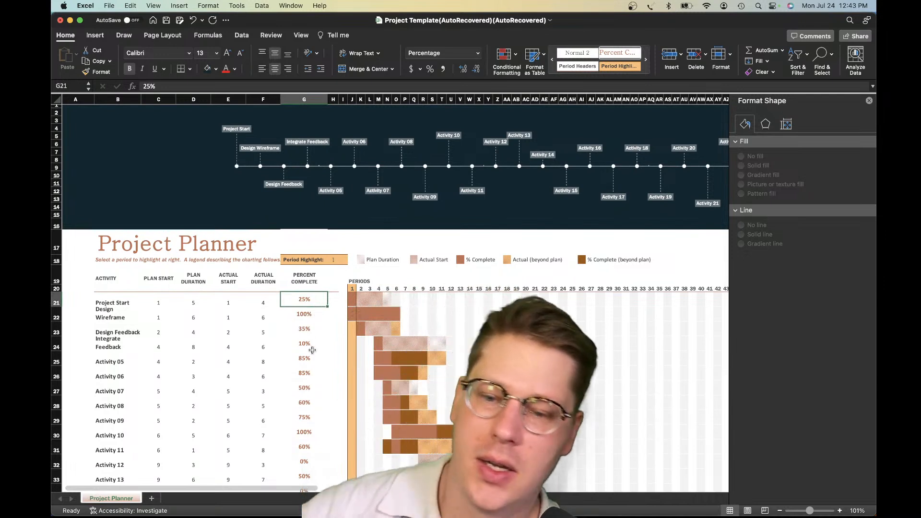
# Insert a new blank column before the Activity column, at column B
pyautogui.click(106, 298)
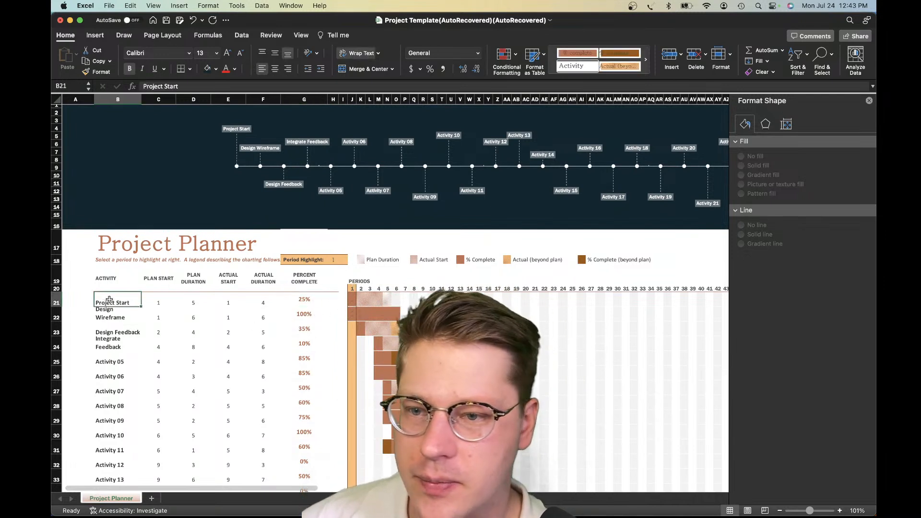
pyautogui.click(117, 99)
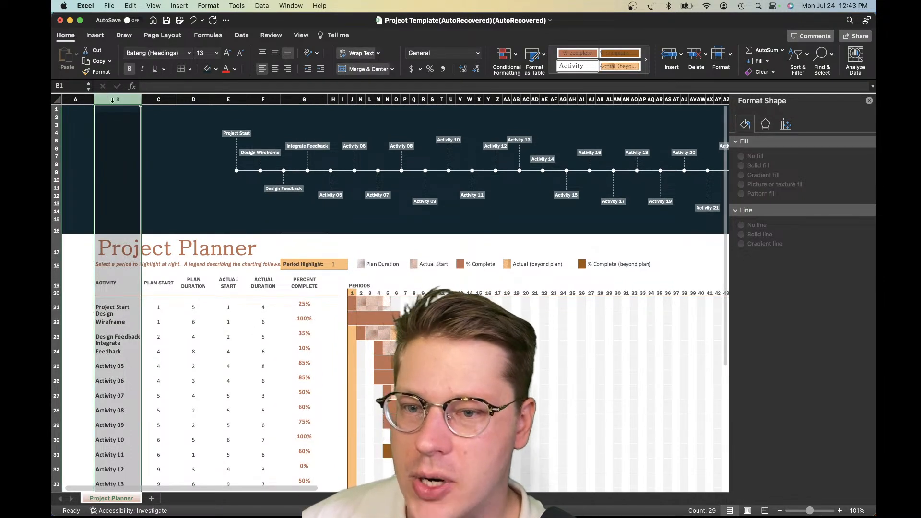
pyautogui.rightClick(114, 100)
pyautogui.click(150, 156)
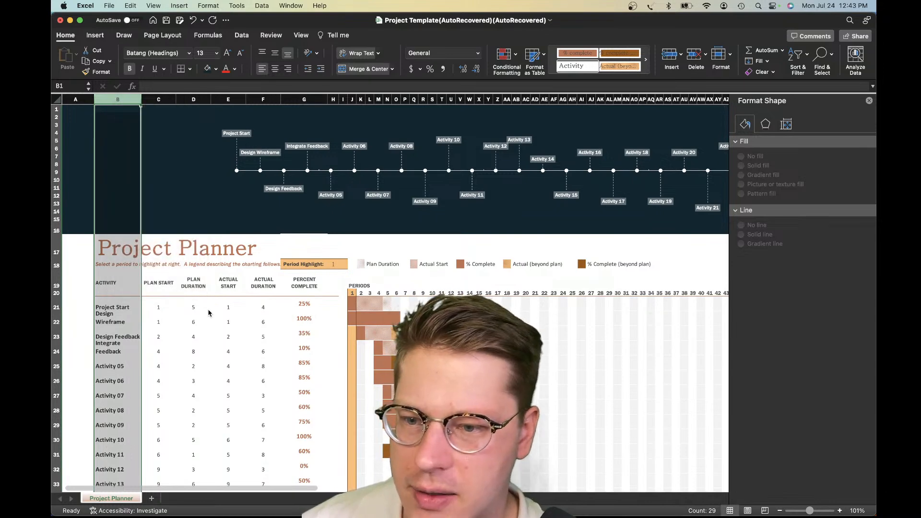
# Move the whole Activity list, from its header through Activity 26, from column C into the blank column B
pyautogui.click(133, 285)
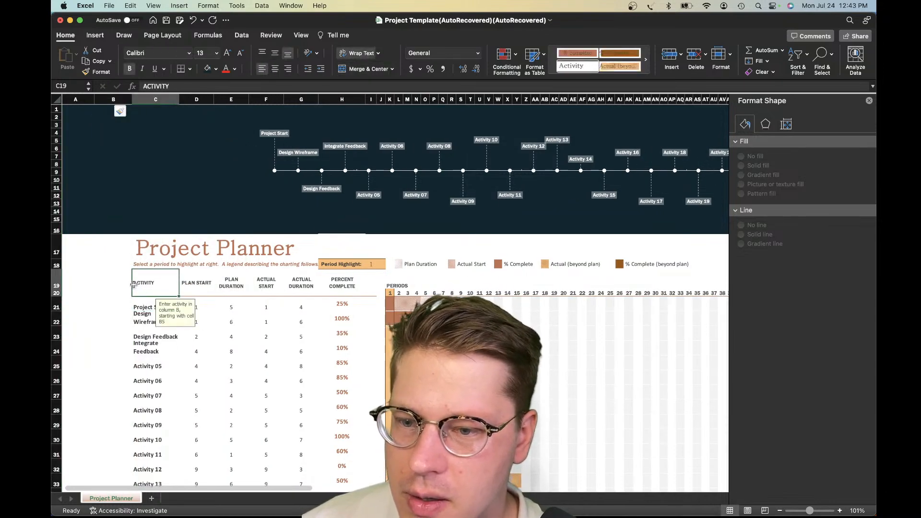
pyautogui.scroll(-10, 137, 289)
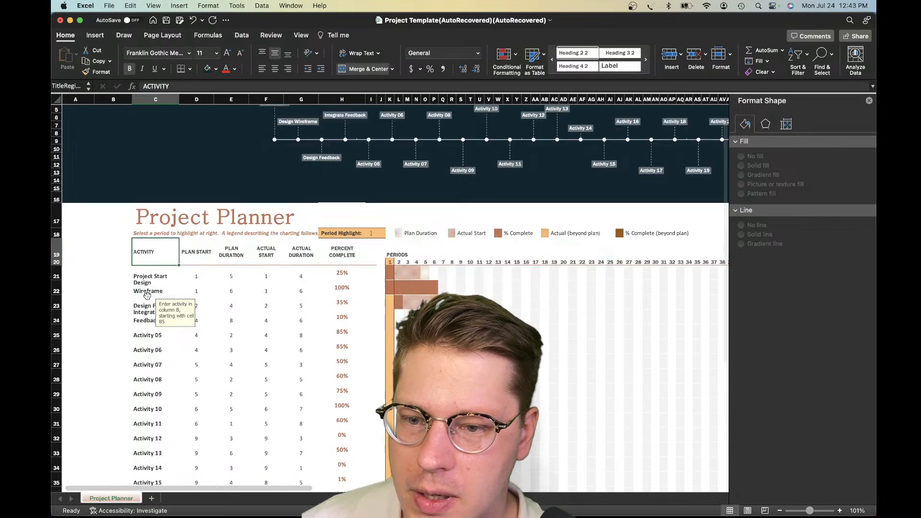
pyautogui.keyDown('shift'); pyautogui.click(148, 294); pyautogui.keyUp('shift')
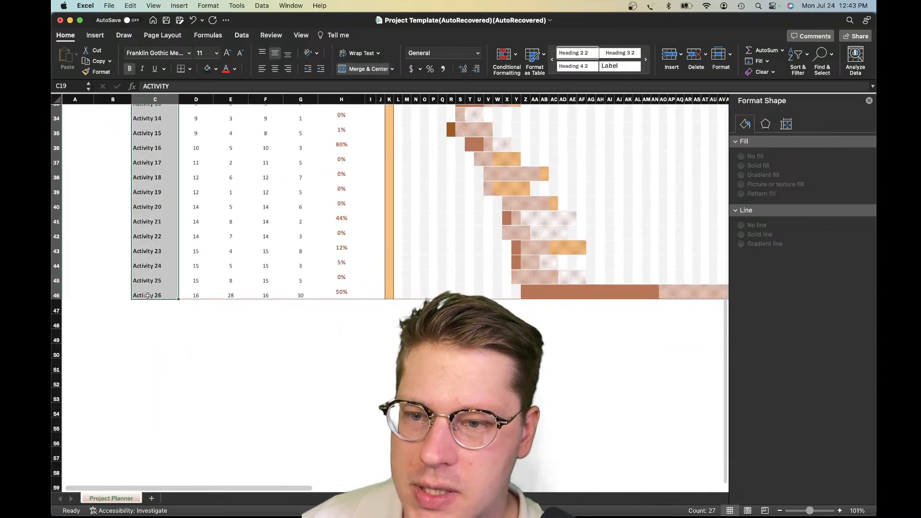
pyautogui.scroll(10, 148, 295)
pyautogui.moveTo(178, 273); pyautogui.dragTo(124, 276)
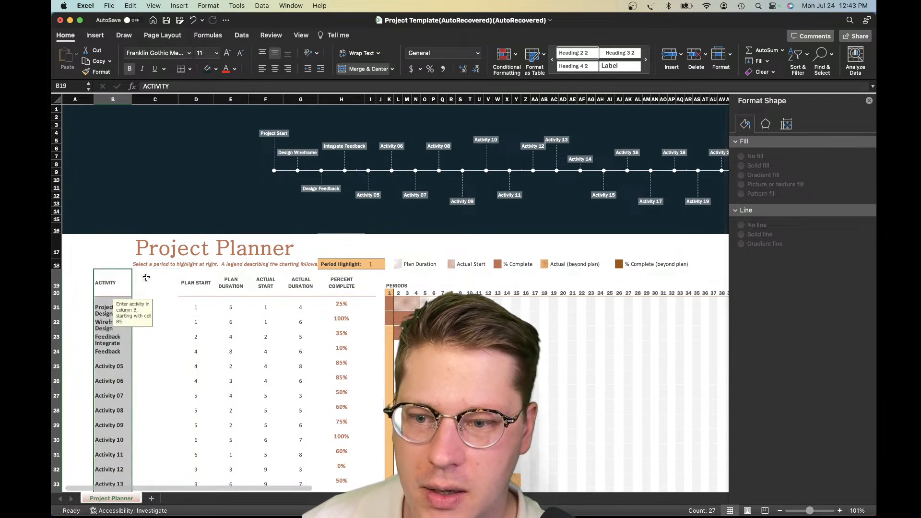
# Enter the header "Assigned to" in cell C19, between the Activity and Plan Start headers
pyautogui.click(146, 283)
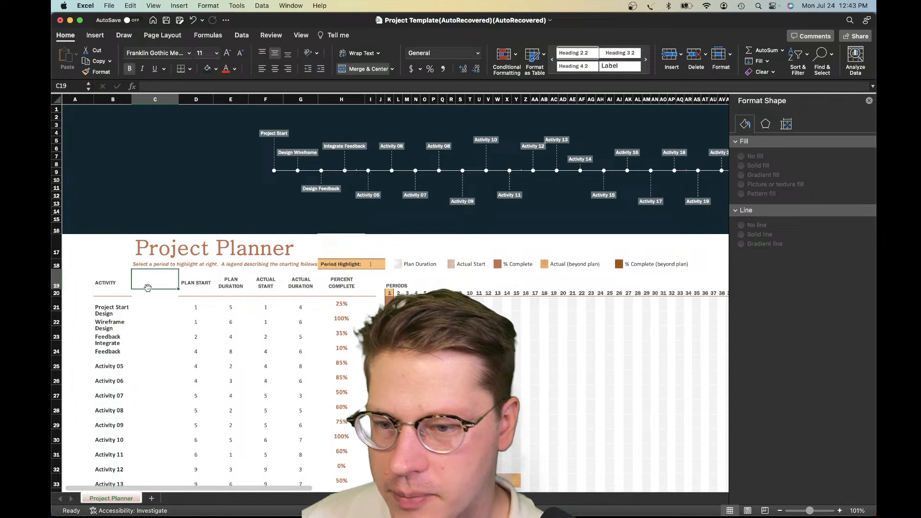
pyautogui.write('Assigned to')
pyautogui.press('Return')
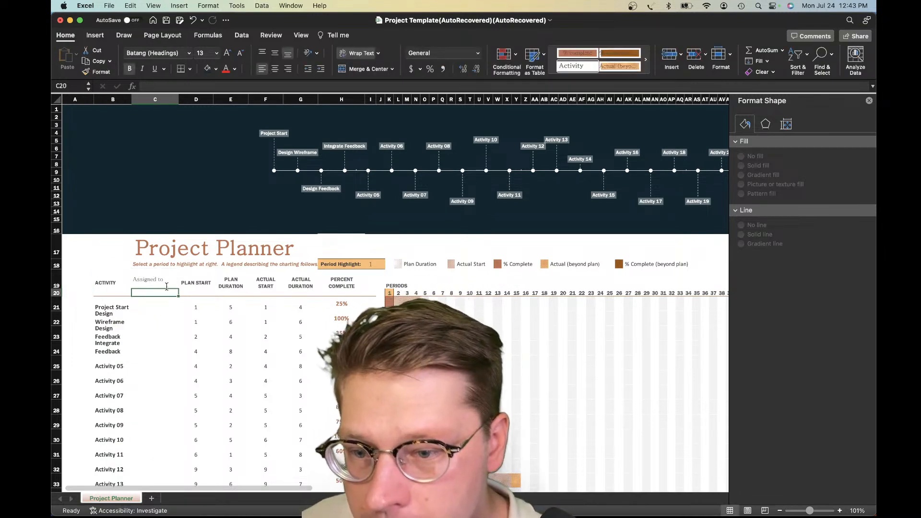
# Copy only the formatting of the Activity header onto the "Assigned to" header
pyautogui.click(105, 285)
pyautogui.press('cmd+c')
pyautogui.rightClick(152, 282)
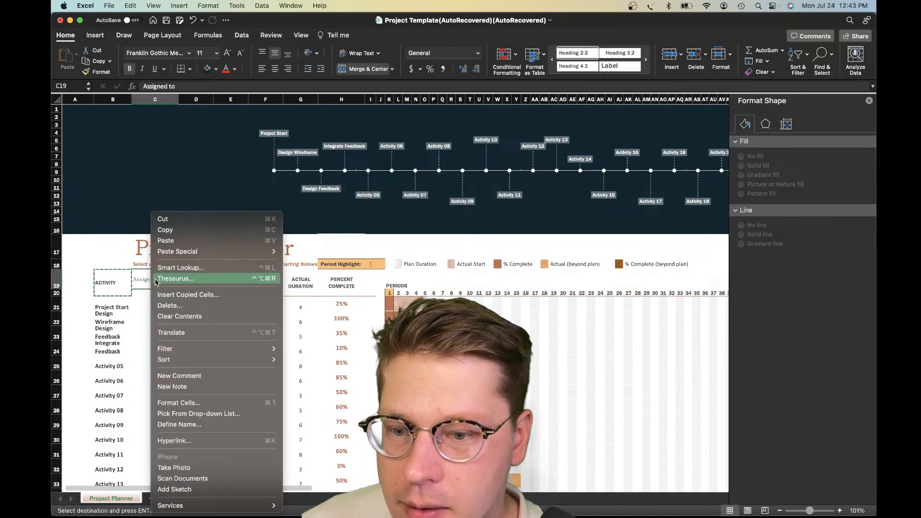
pyautogui.moveTo(174, 253)
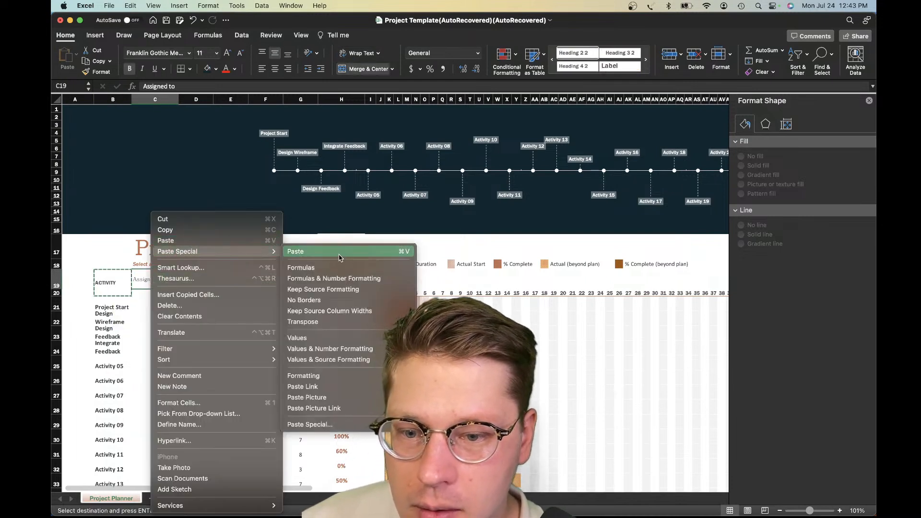
pyautogui.click(303, 376)
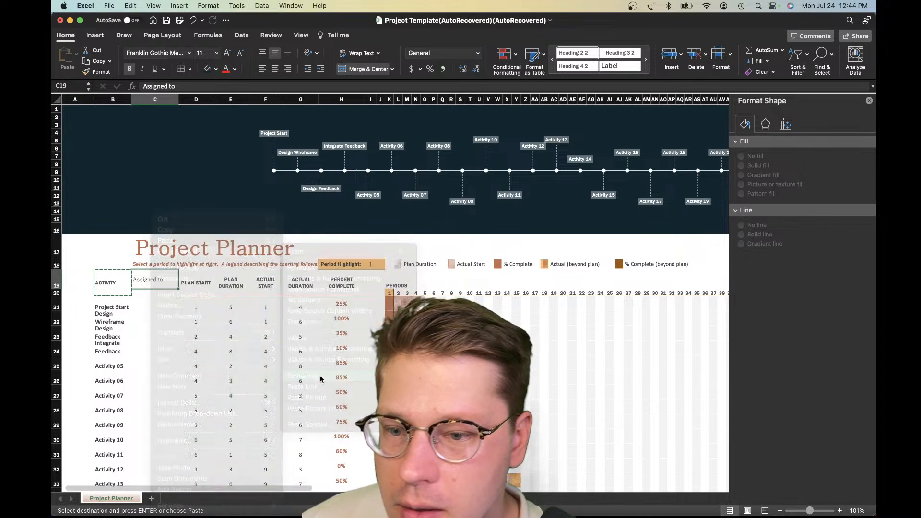
pyautogui.click(147, 314)
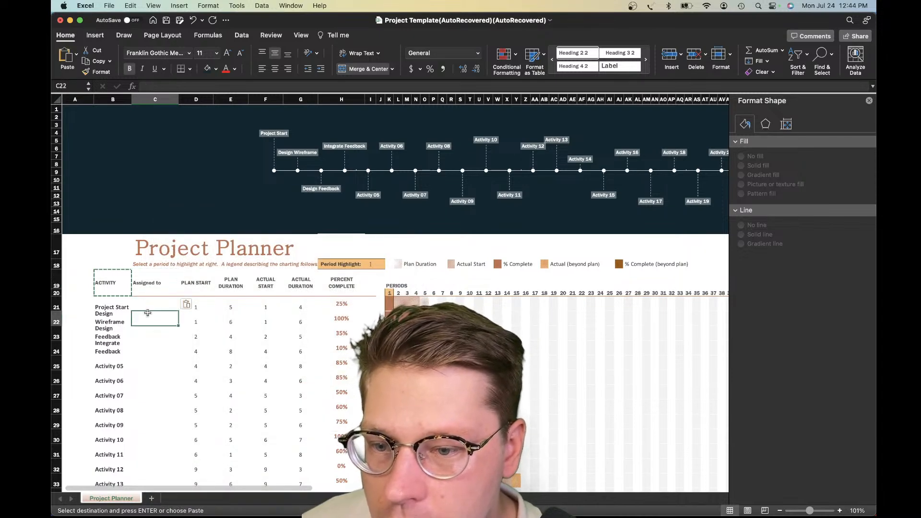
# Fill in an assignee's first name for each of the first four activities, in cells C21 to C24
pyautogui.click(116, 308)
pyautogui.click(144, 303)
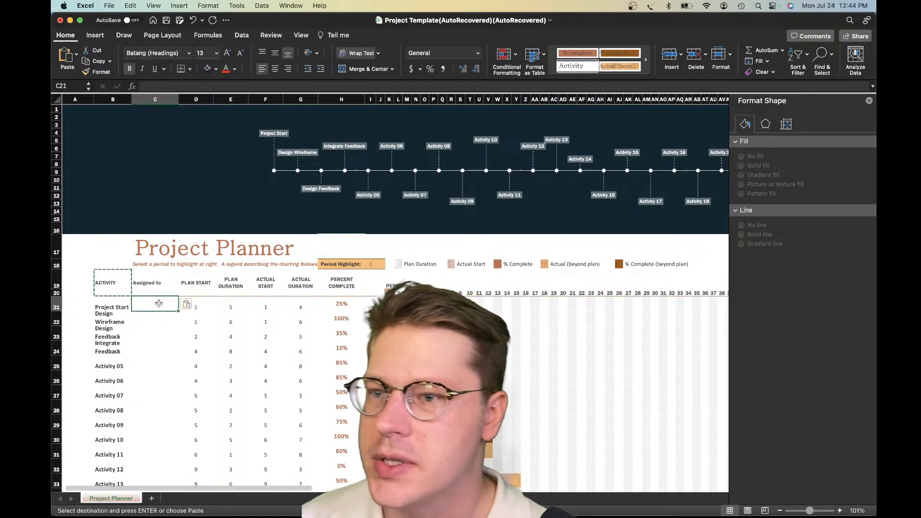
pyautogui.write('John')
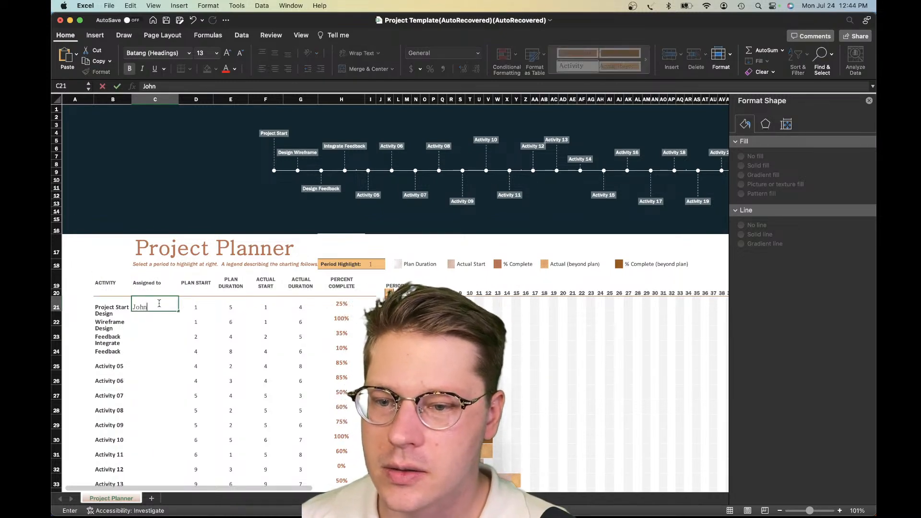
pyautogui.press('Return')
pyautogui.write('Bob')
pyautogui.press('Return')
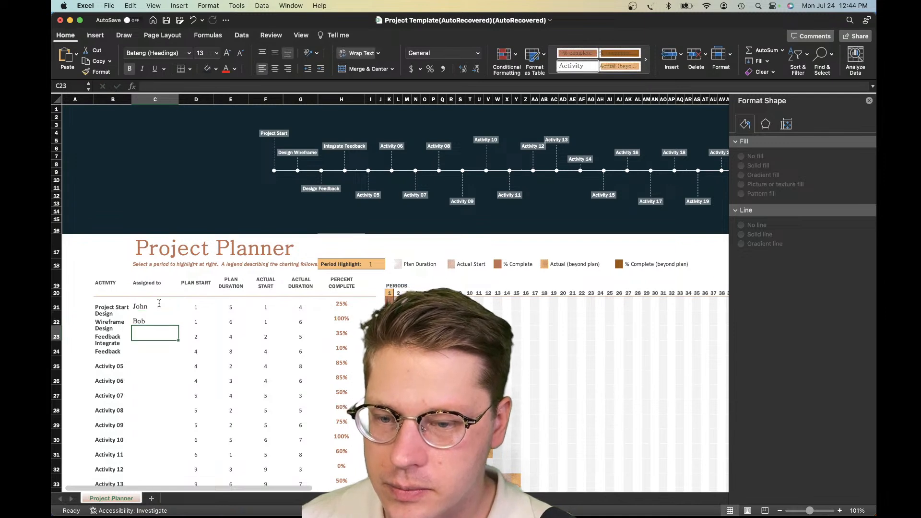
pyautogui.write('Nancy')
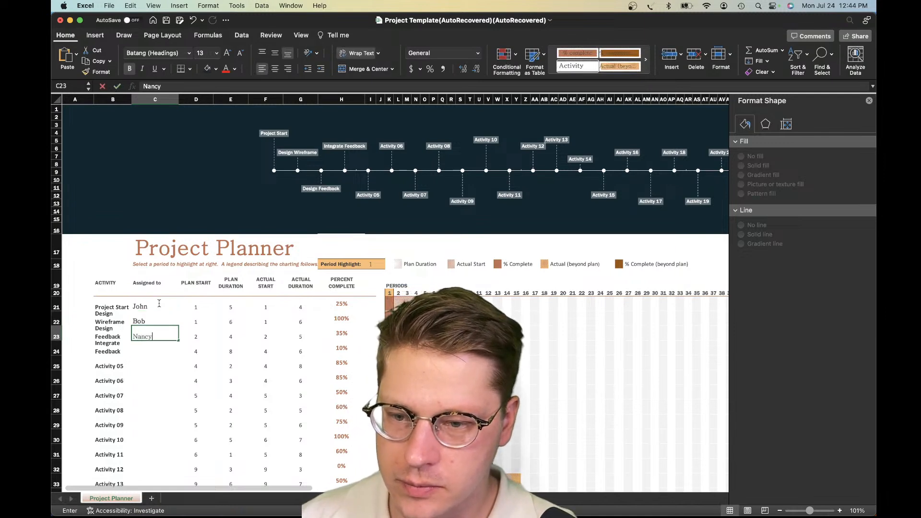
pyautogui.press('Return')
pyautogui.write('Emma')
pyautogui.press('Return')
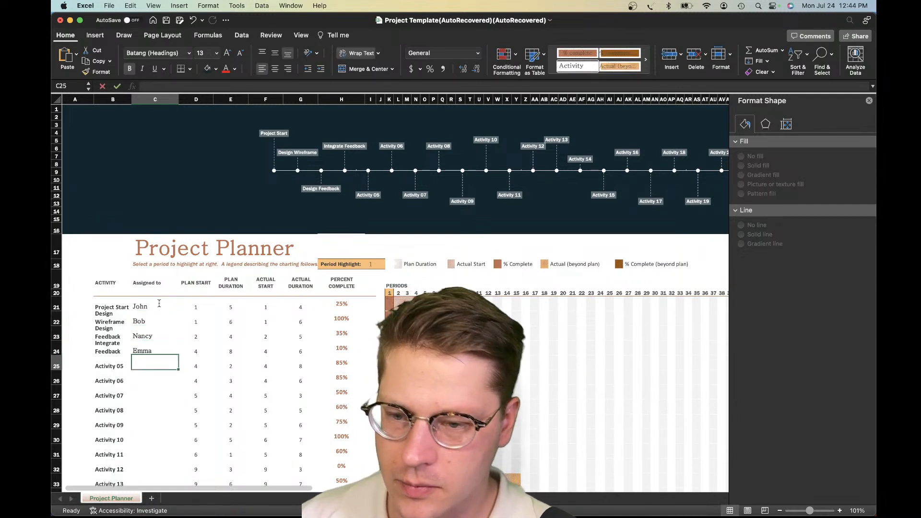
# Check the assignee entries against the activities in rows 21 to 24
pyautogui.moveTo(113, 314); pyautogui.dragTo(113, 335)
pyautogui.click(156, 358)
pyautogui.click(191, 351)
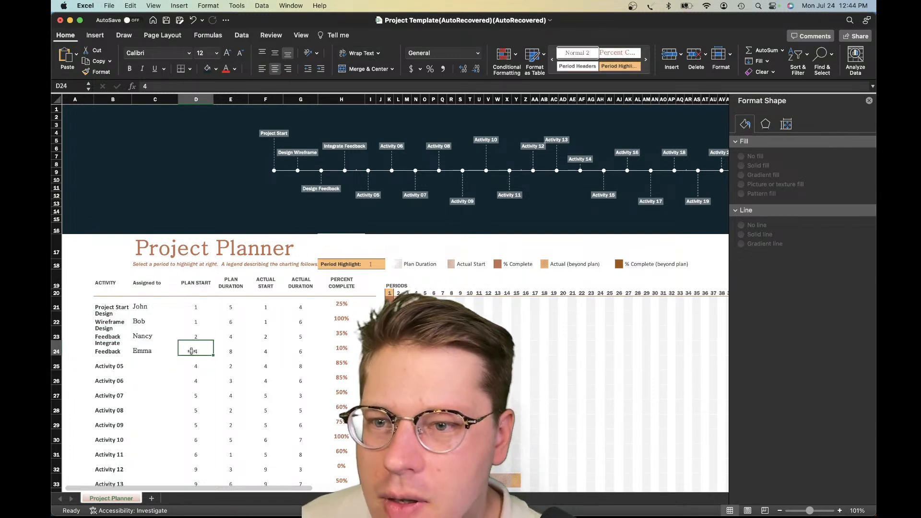
pyautogui.press('Left')
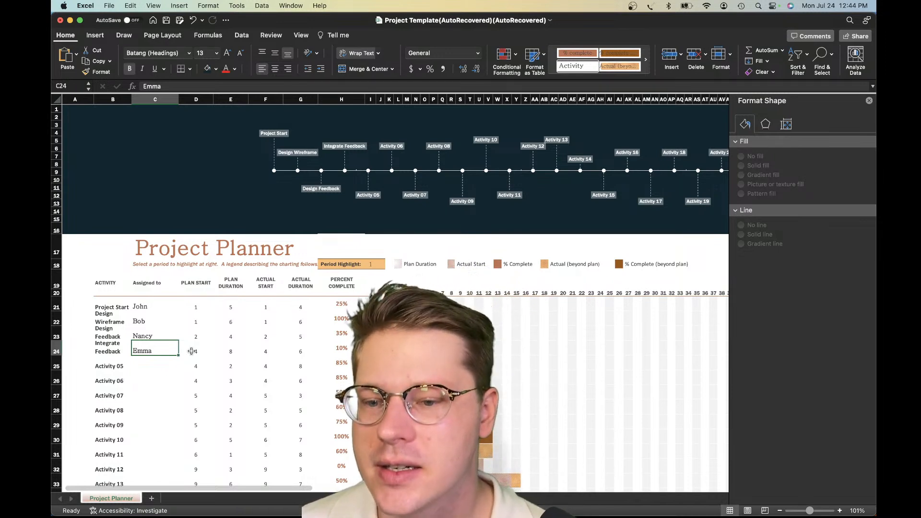
pyautogui.click(113, 304)
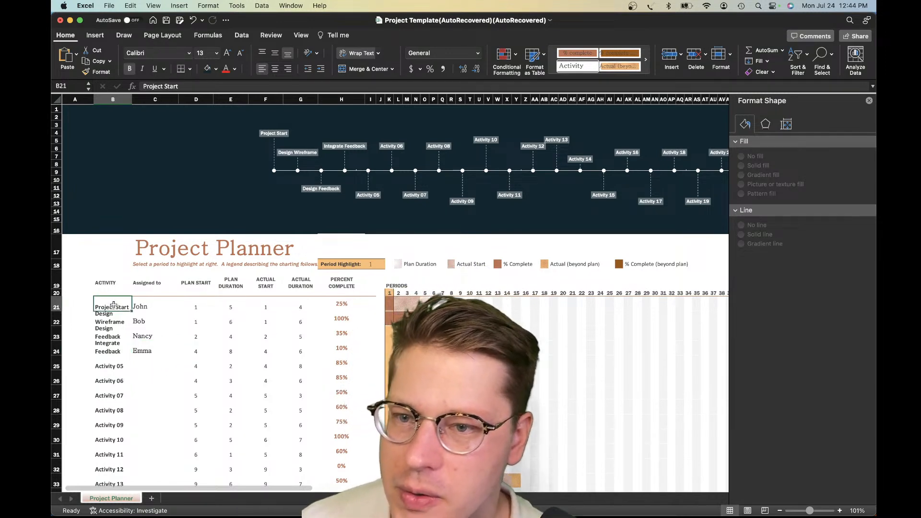
pyautogui.click(149, 312)
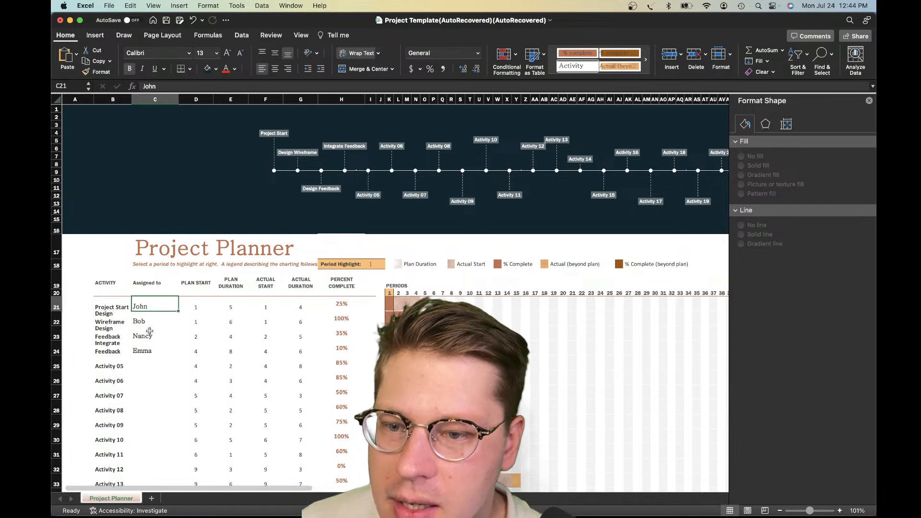
pyautogui.press('Down')
pyautogui.press('Down')
pyautogui.press('Down')
pyautogui.press('Down')
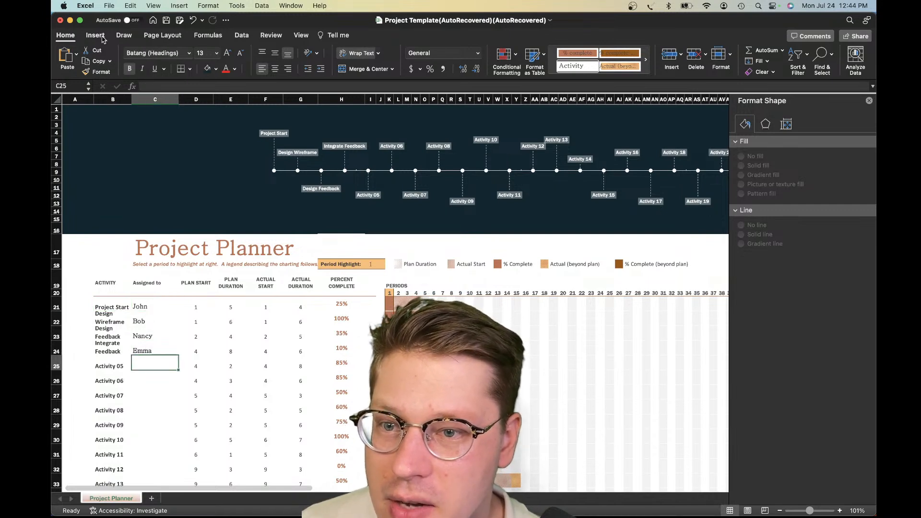
# Set the font of the "Assigned to" column entries, cells C21 to C46, to Calibri
pyautogui.click(143, 334)
pyautogui.moveTo(144, 307); pyautogui.dragTo(161, 368)
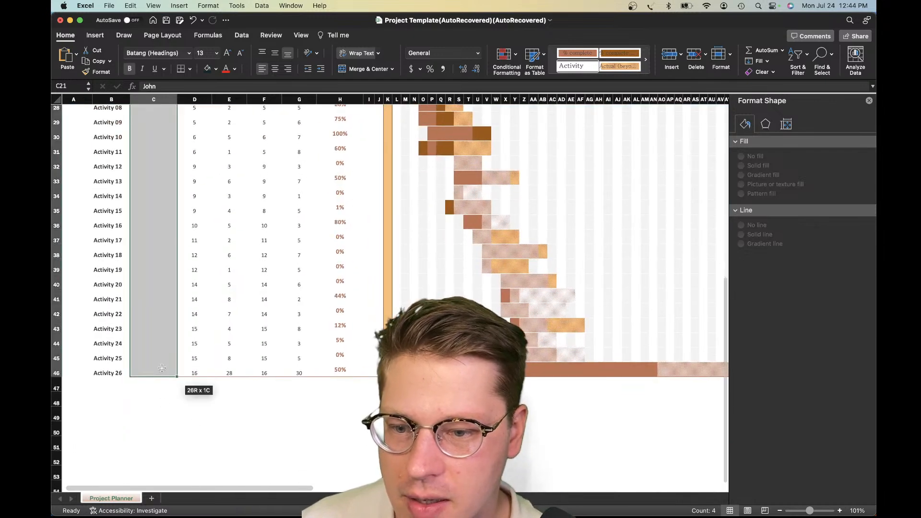
pyautogui.scroll(10, 192, 240)
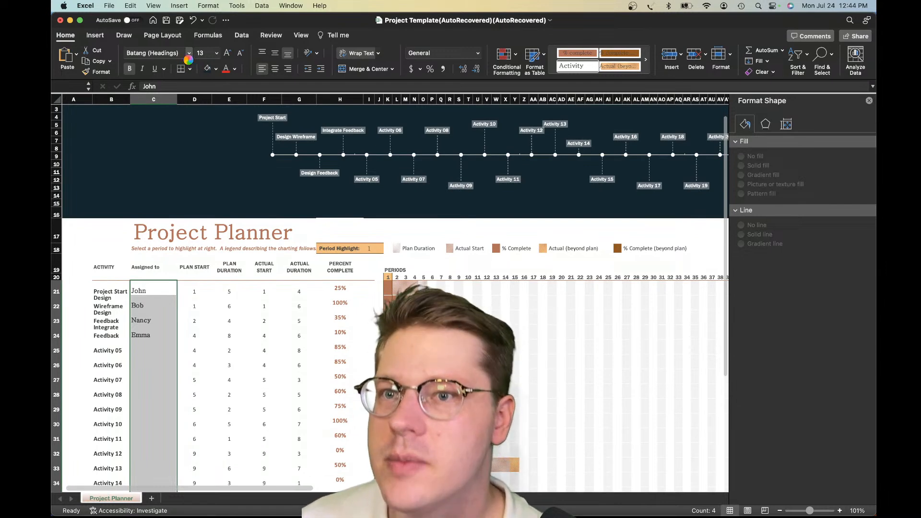
pyautogui.click(189, 54)
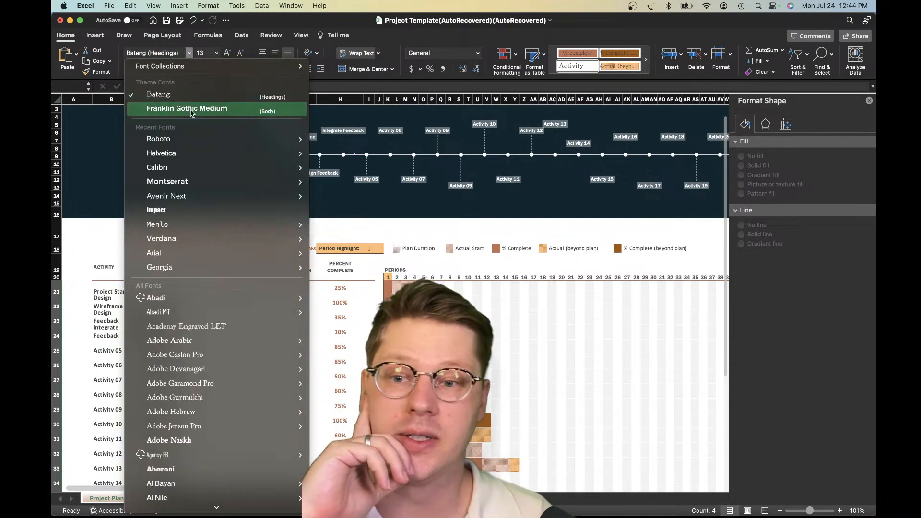
pyautogui.moveTo(173, 168)
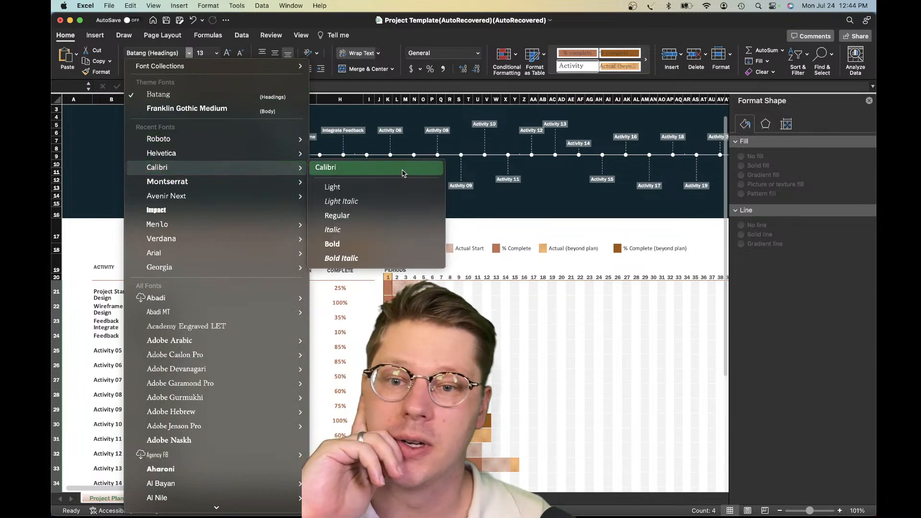
pyautogui.click(402, 169)
pyautogui.click(230, 321)
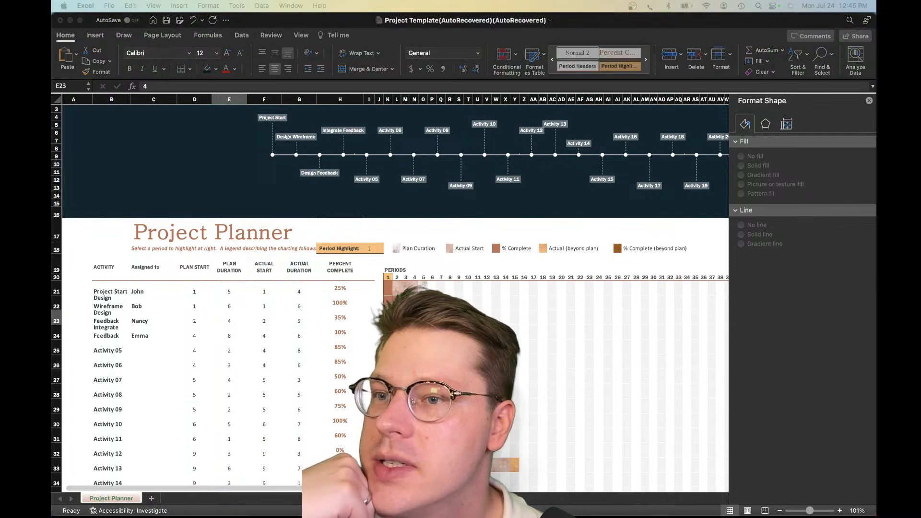
# Replace the "Assigned to" header in column C with "DEPARTMENT"
pyautogui.click(161, 269)
pyautogui.click(144, 270)
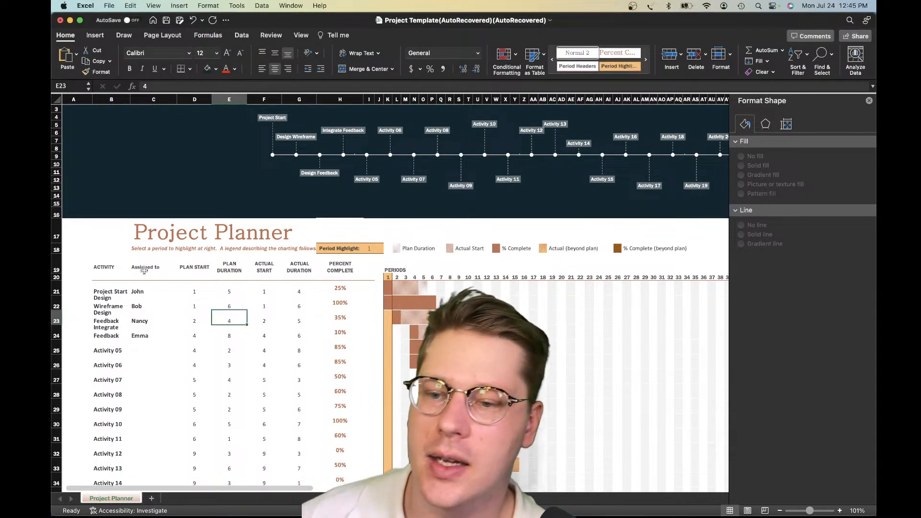
pyautogui.write('DEPARTMENT')
pyautogui.press('Return')
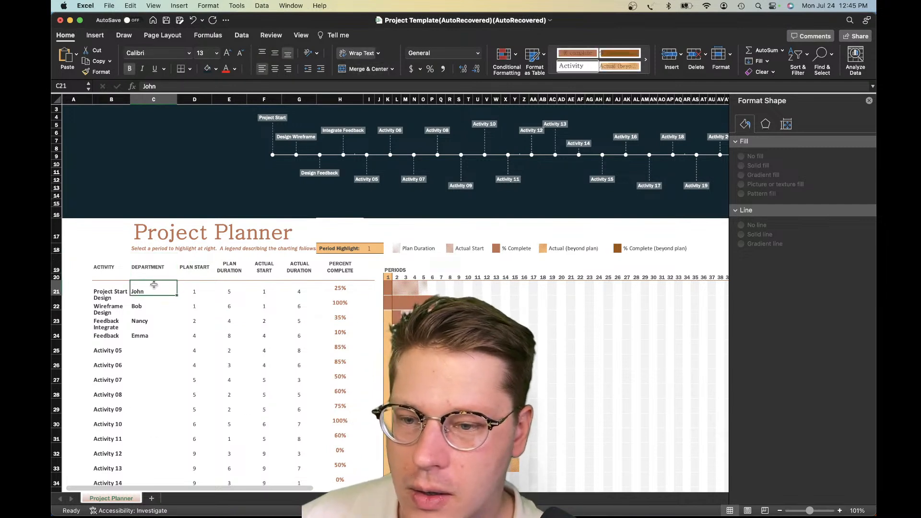
# Replace the names for the first two activities with the departments "Engineering" in C21 and "Design" in C22
pyautogui.press('BackSpace')
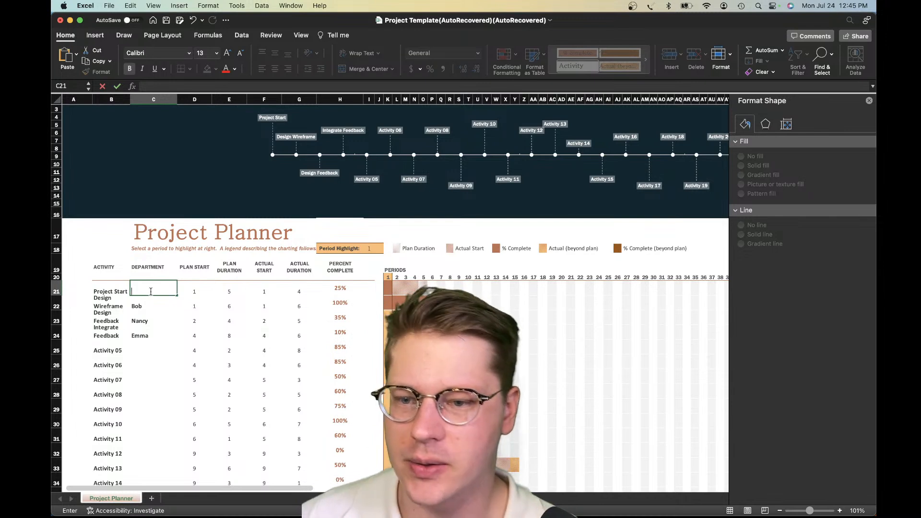
pyautogui.scroll(-1, 260, 281)
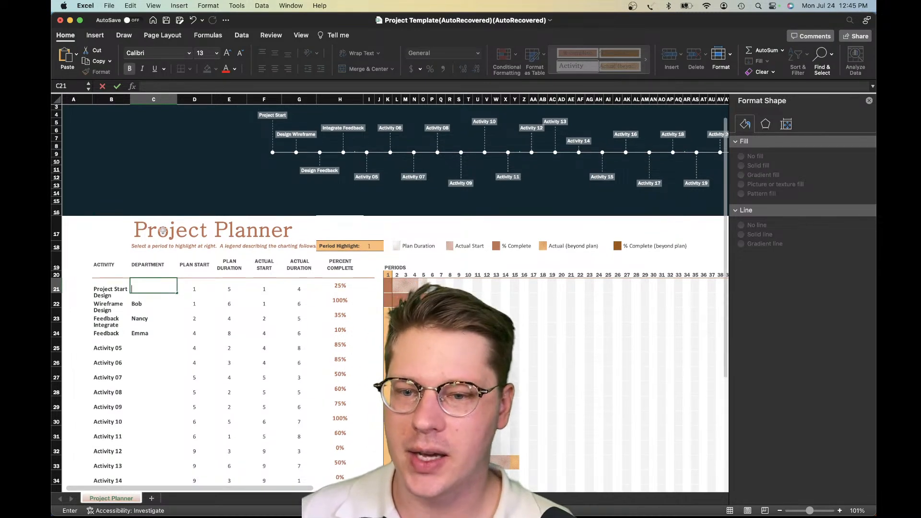
pyautogui.click(150, 310)
pyautogui.click(150, 286)
pyautogui.write('Engineering')
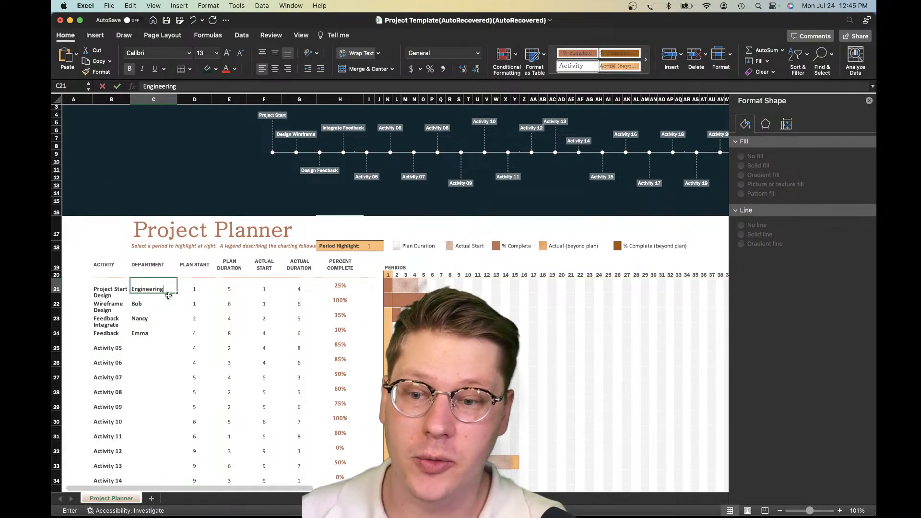
pyautogui.press('Return')
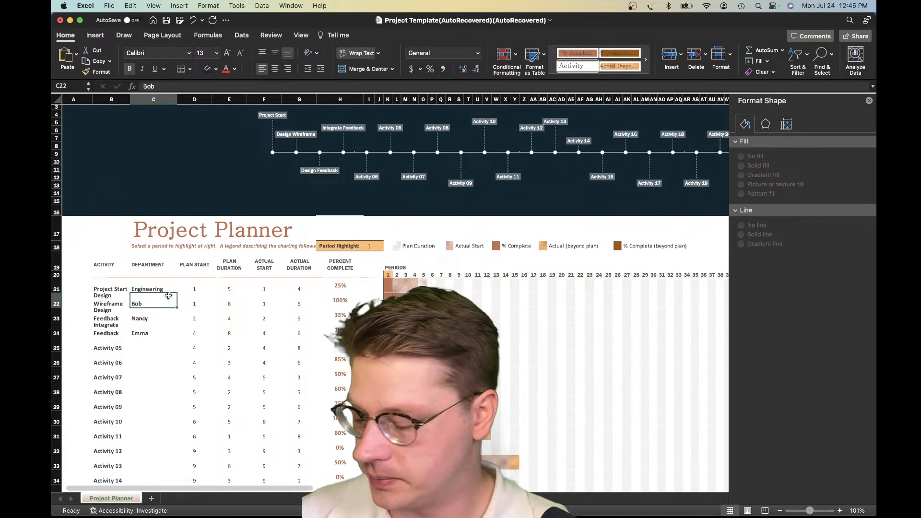
pyautogui.write('Design')
pyautogui.press('Return')
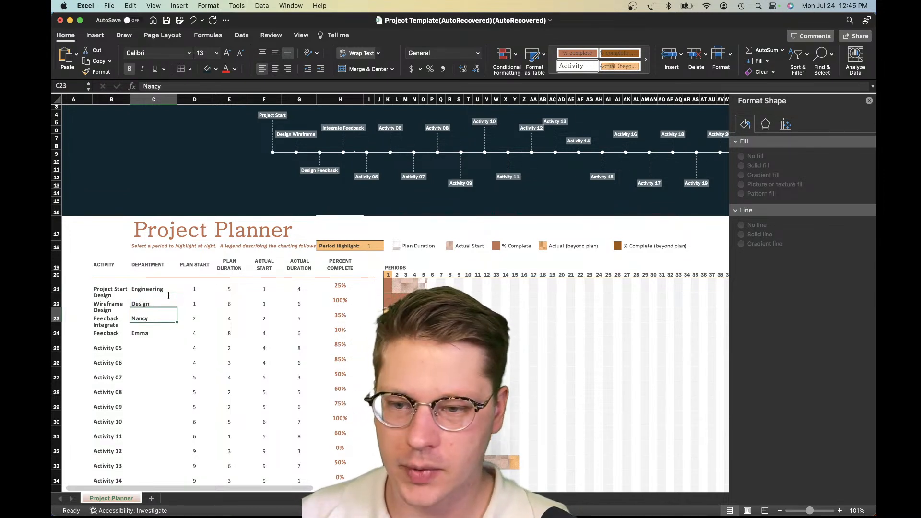
# Enter the departments "Marketing", "Logistics" and "Operations" in cells C23 to C25
pyautogui.write('Marketi')
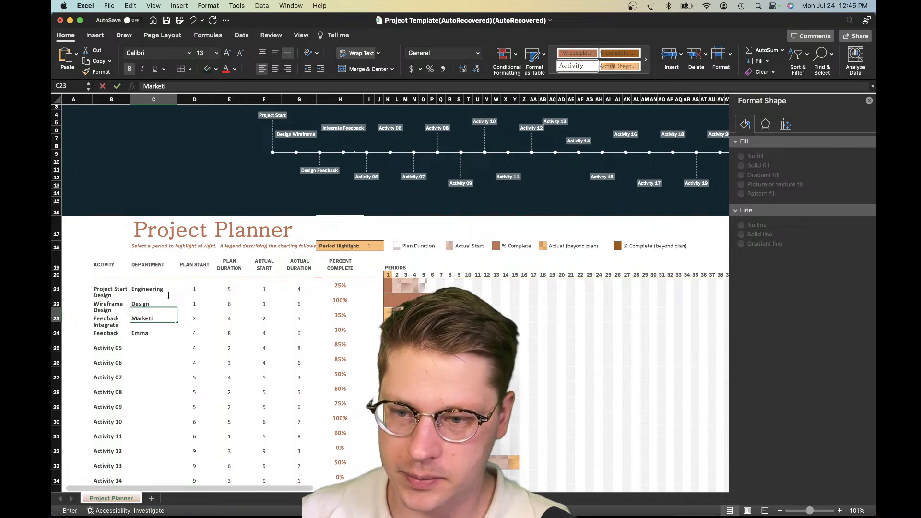
pyautogui.write('ng')
pyautogui.press('Return')
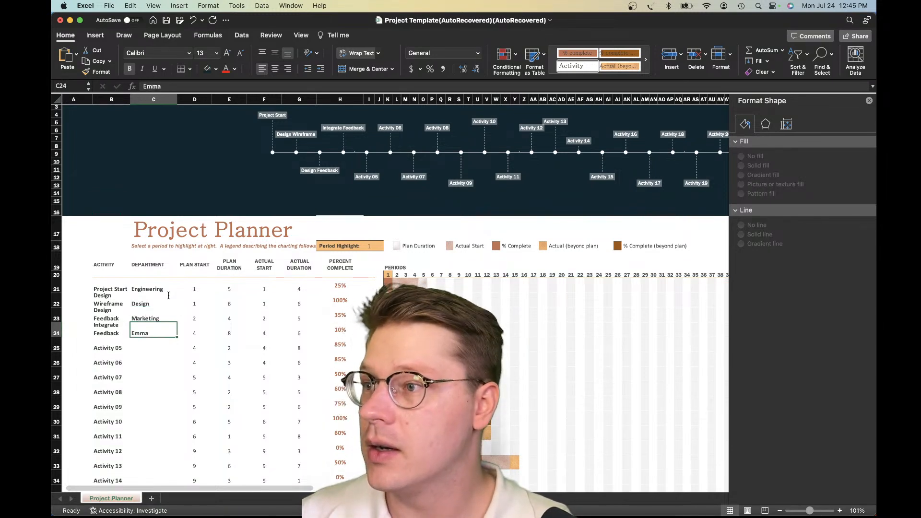
pyautogui.write('Op')
pyautogui.write('Log')
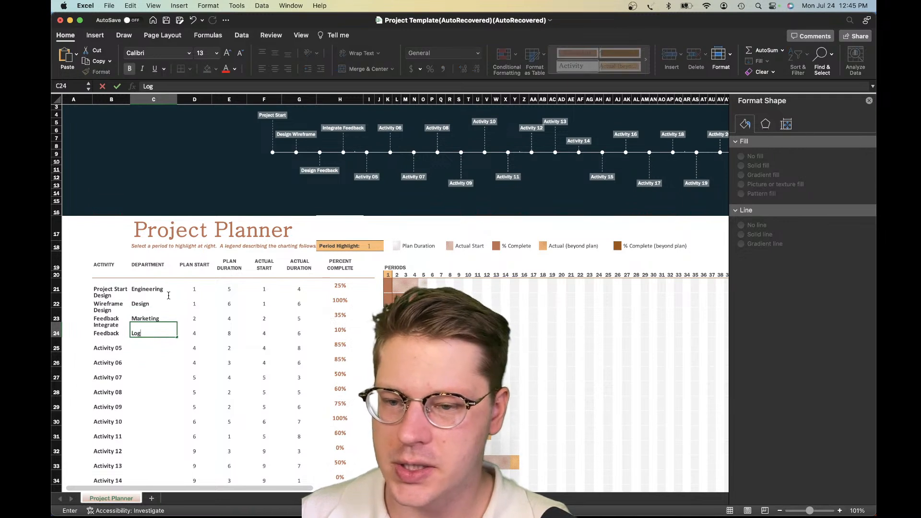
pyautogui.write('istics')
pyautogui.press('Return')
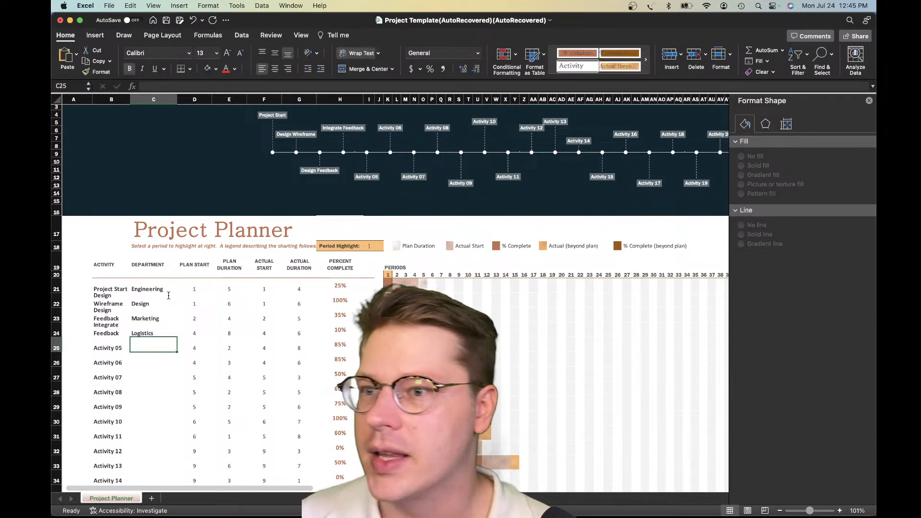
pyautogui.write('Operations')
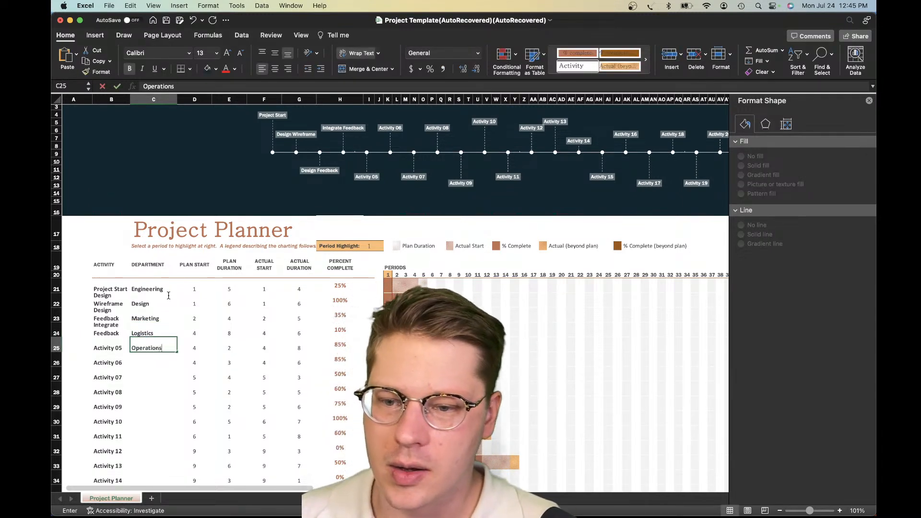
pyautogui.press('Return')
# Copy the five departments in C21 to C25 into cells C26 to C30
pyautogui.moveTo(132, 286); pyautogui.dragTo(145, 352)
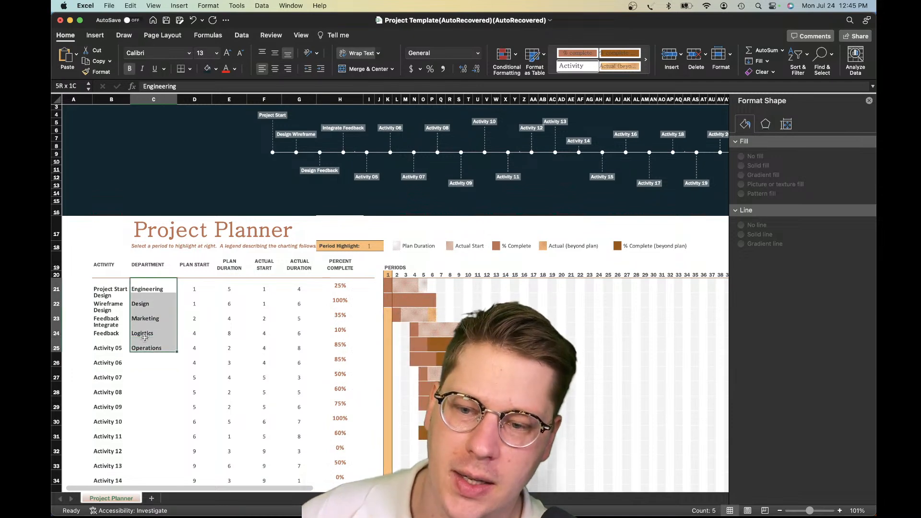
pyautogui.press('super+c')
pyautogui.scroll(-2, 147, 347)
pyautogui.click(146, 324)
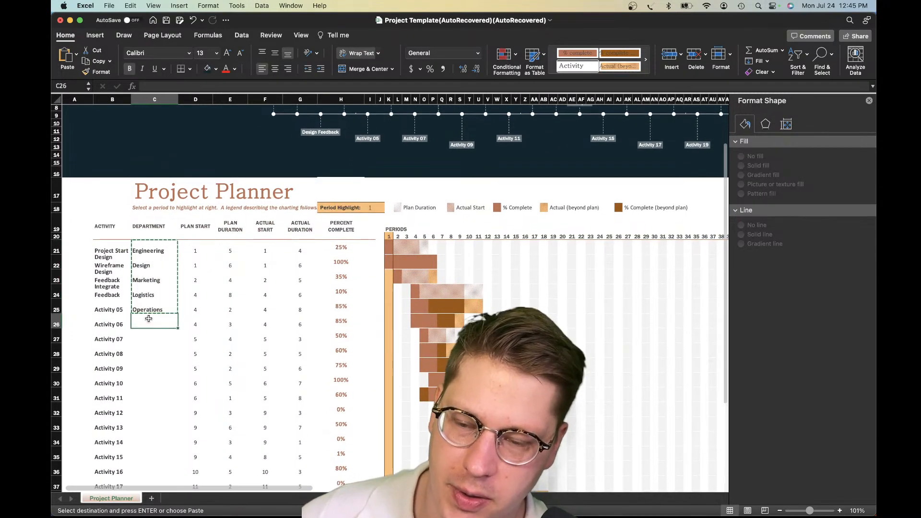
pyautogui.press('super+v')
# Copy the ten department entries in C21 to C30 into cells C31 to C40
pyautogui.scroll(-5, 152, 346)
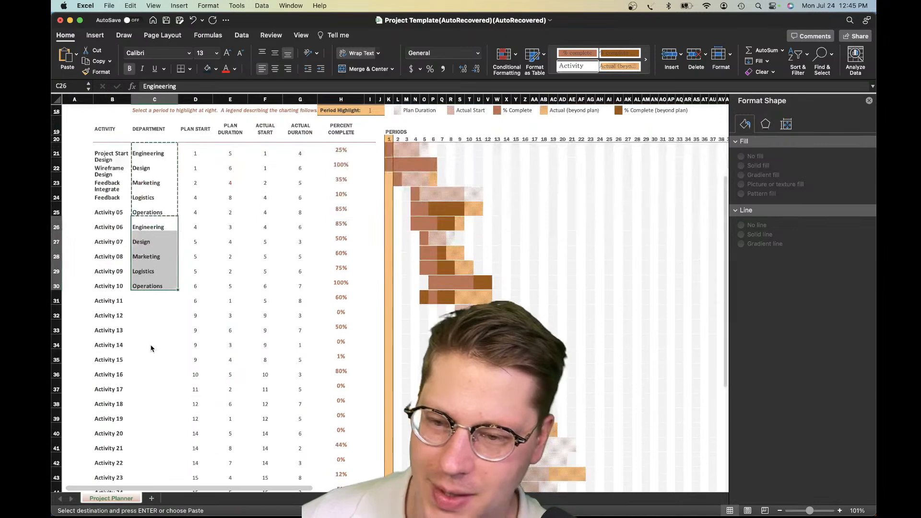
pyautogui.click(144, 287)
pyautogui.moveTo(167, 153); pyautogui.dragTo(158, 279)
pyautogui.click(148, 304)
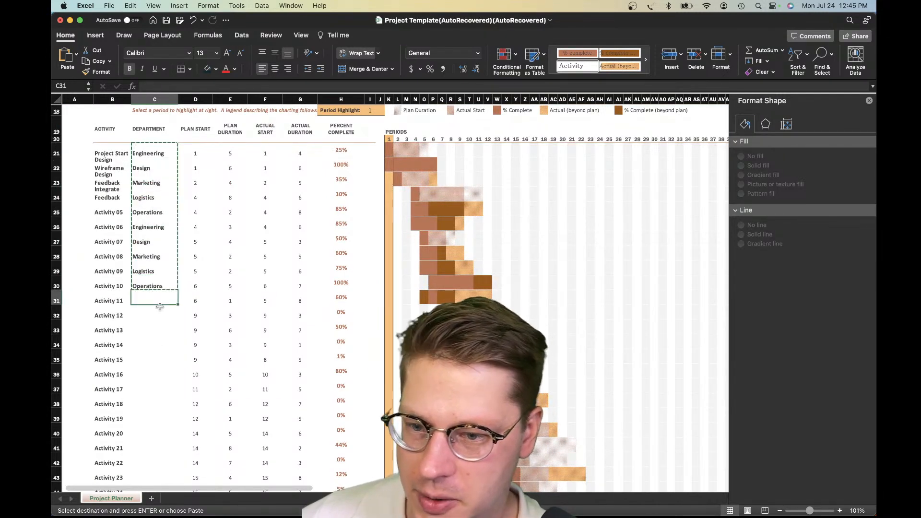
pyautogui.press('super+v')
pyautogui.scroll(-5, 135, 264)
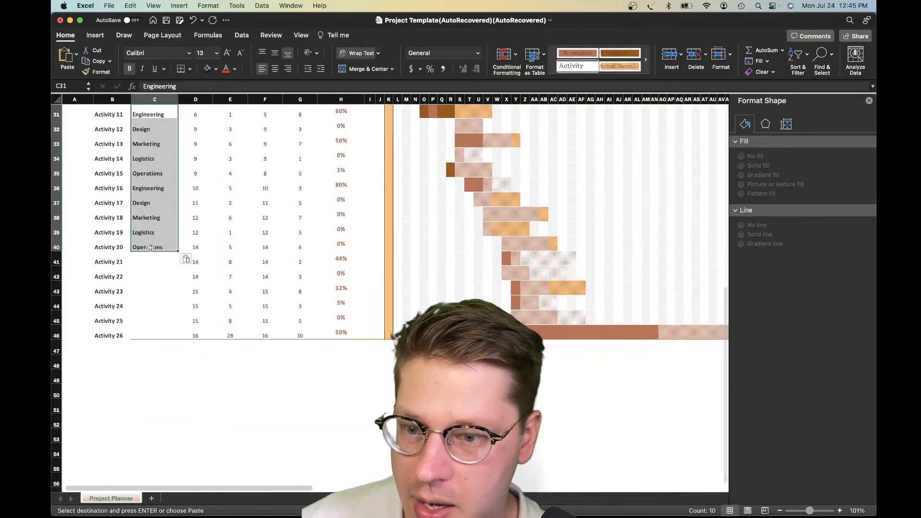
pyautogui.click(150, 248)
pyautogui.scroll(5, 149, 246)
pyautogui.hscroll(-2, 155, 191)
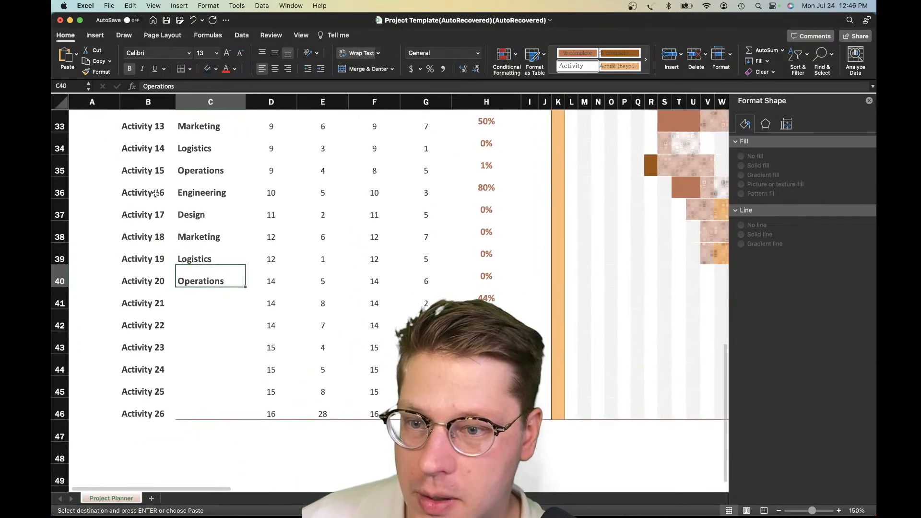
pyautogui.keyDown('shift'); pyautogui.click(204, 146); pyautogui.keyUp('shift')
pyautogui.press('super+c')
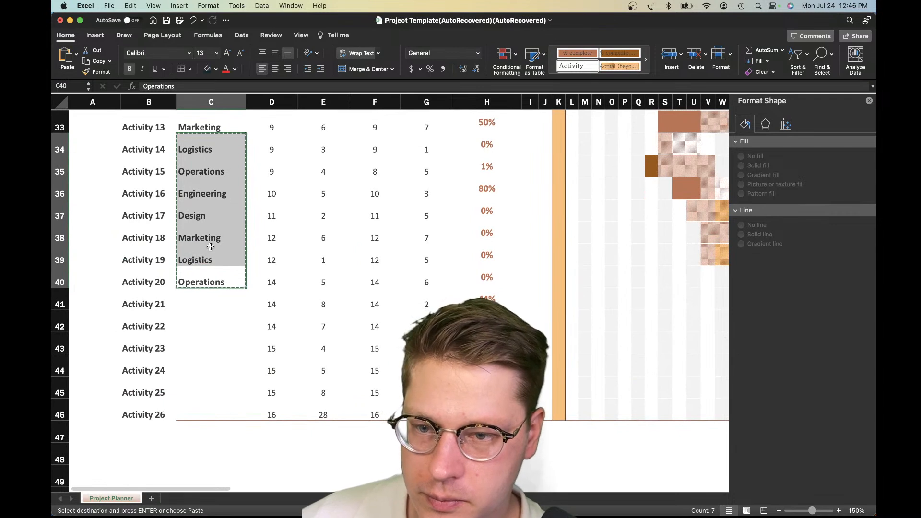
pyautogui.click(210, 351)
# Copy the six department entries in C35 to C40 into the remaining empty cells C41 to C46
pyautogui.moveTo(197, 415); pyautogui.dragTo(206, 171)
pyautogui.press('super+c')
pyautogui.click(218, 300)
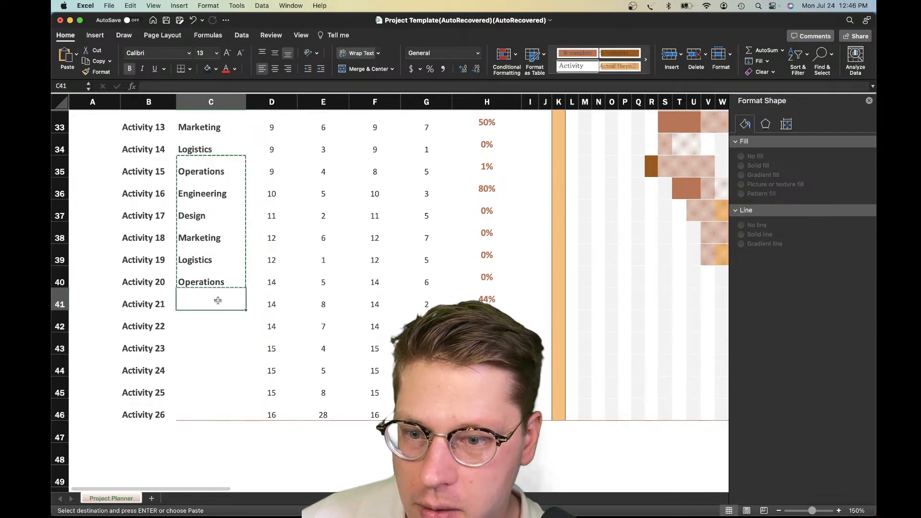
pyautogui.press('super+v')
pyautogui.click(282, 326)
pyautogui.click(219, 302)
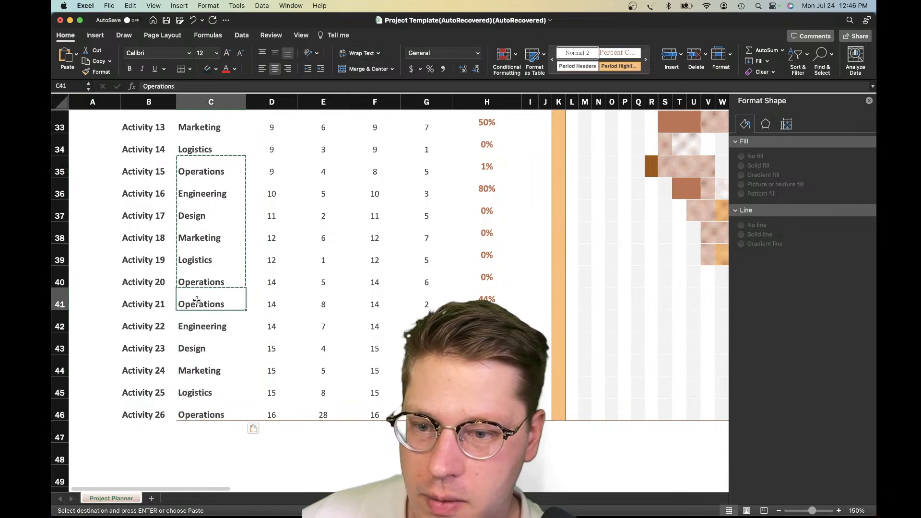
# Review the filled Department column against the activities in rows 21 to 46 and the timeline above the table
pyautogui.scroll(3, 295, 338)
pyautogui.hscroll(2, 296, 338)
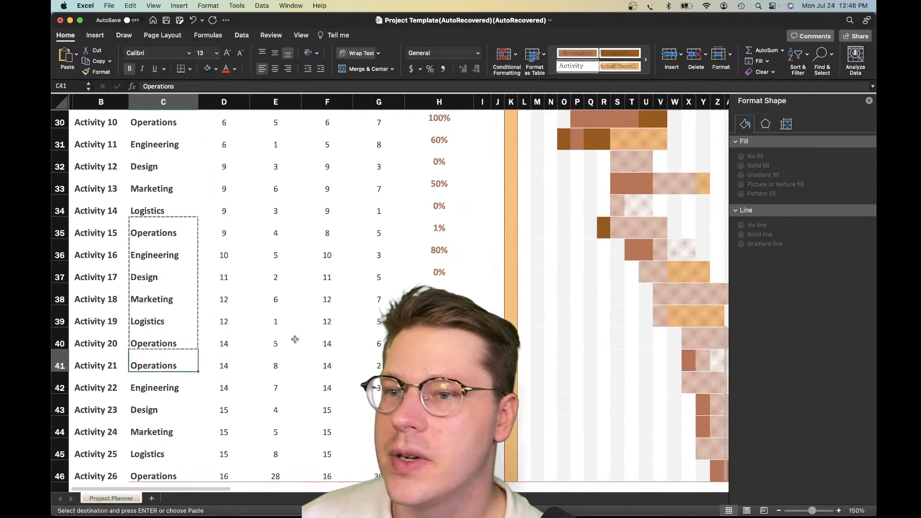
pyautogui.moveTo(223, 387); pyautogui.dragTo(265, 322)
pyautogui.click(264, 322)
pyautogui.hscroll(-1, 262, 324)
pyautogui.scroll(10, 261, 323)
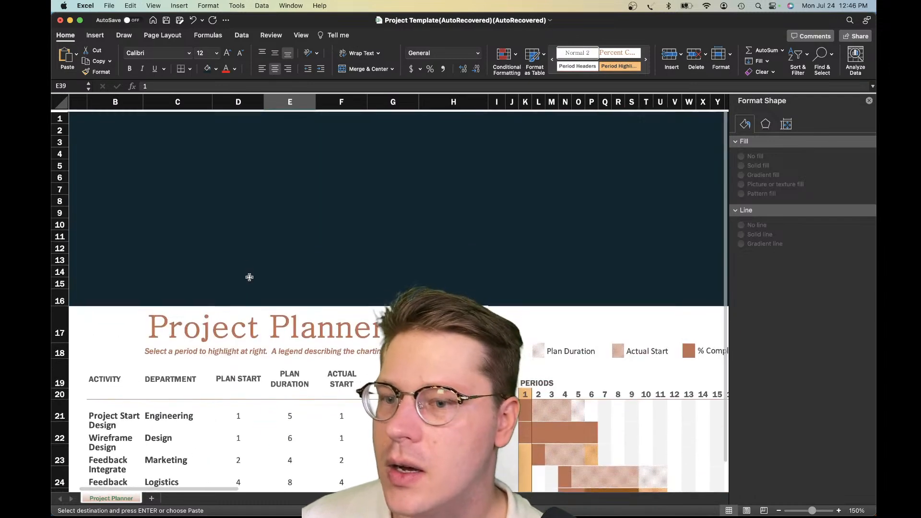
pyautogui.scroll(-1, 247, 269)
pyautogui.click(248, 388)
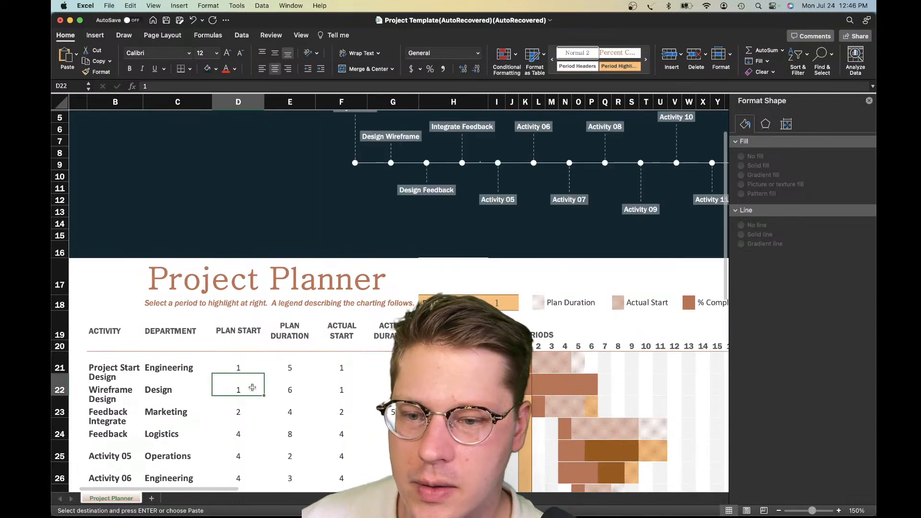
pyautogui.scroll(1, 250, 385)
pyautogui.scroll(-10, 250, 384)
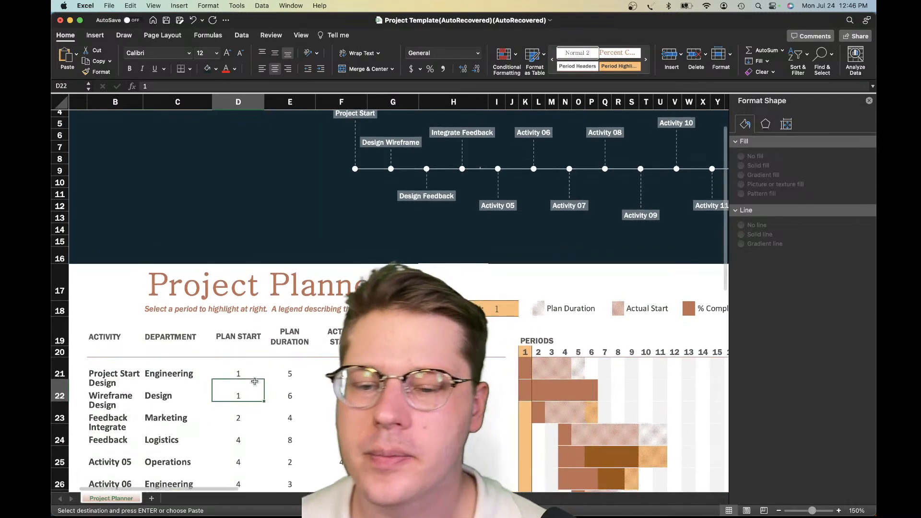
pyautogui.scroll(-1, 255, 383)
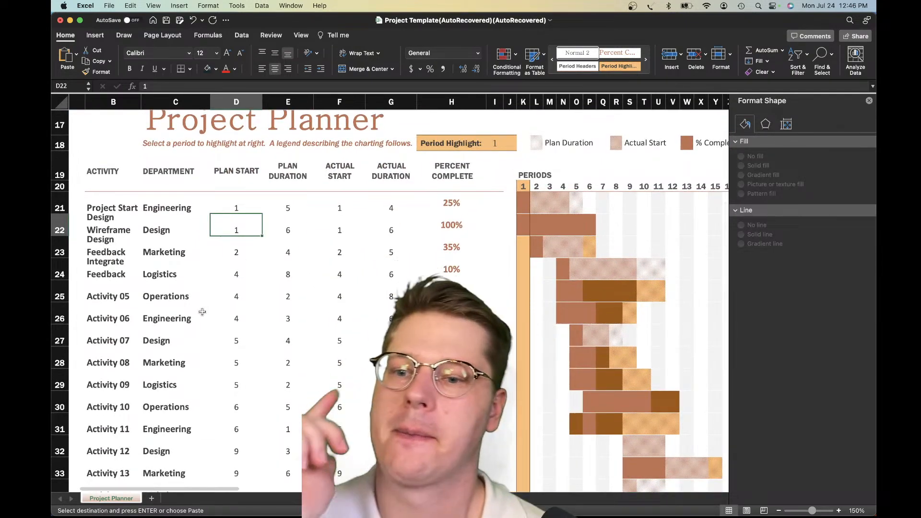
pyautogui.scroll(-9, 202, 312)
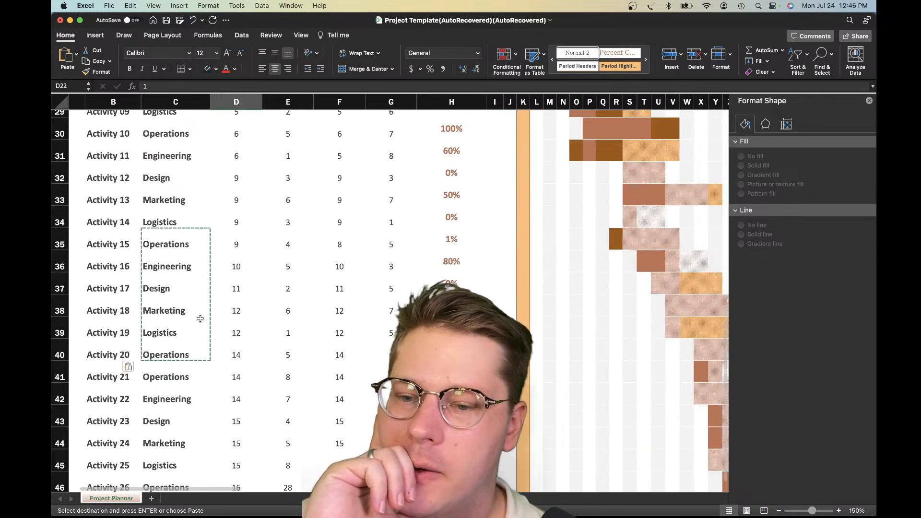
pyautogui.scroll(-1, 201, 327)
pyautogui.click(175, 434)
pyautogui.scroll(8, 215, 237)
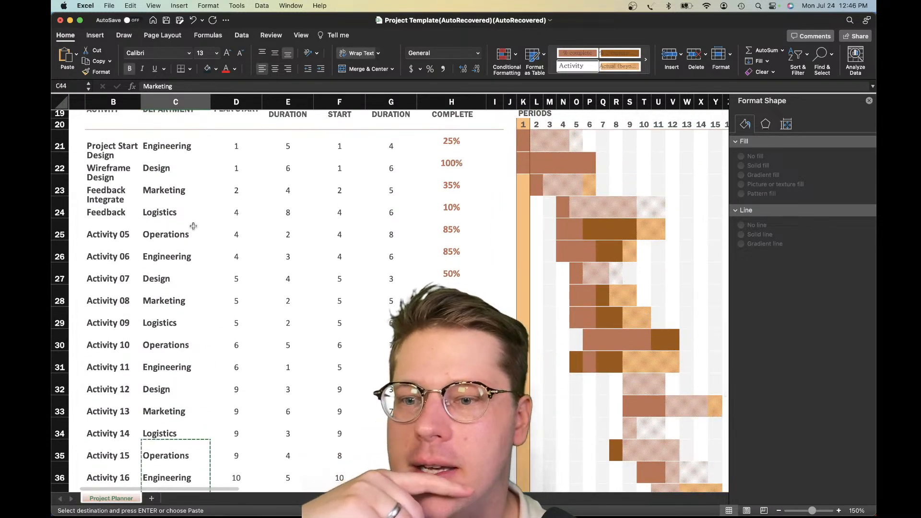
pyautogui.scroll(10, 193, 222)
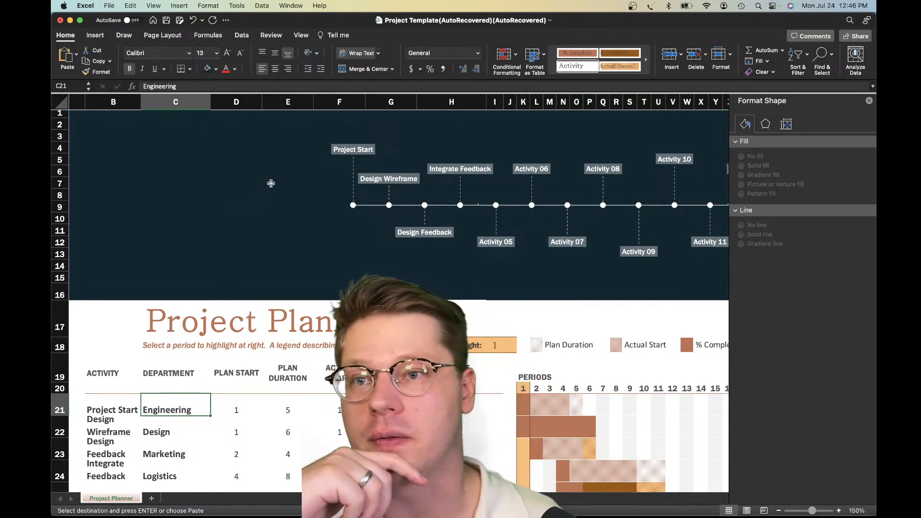
pyautogui.hotkey('ctrl', 'Up')
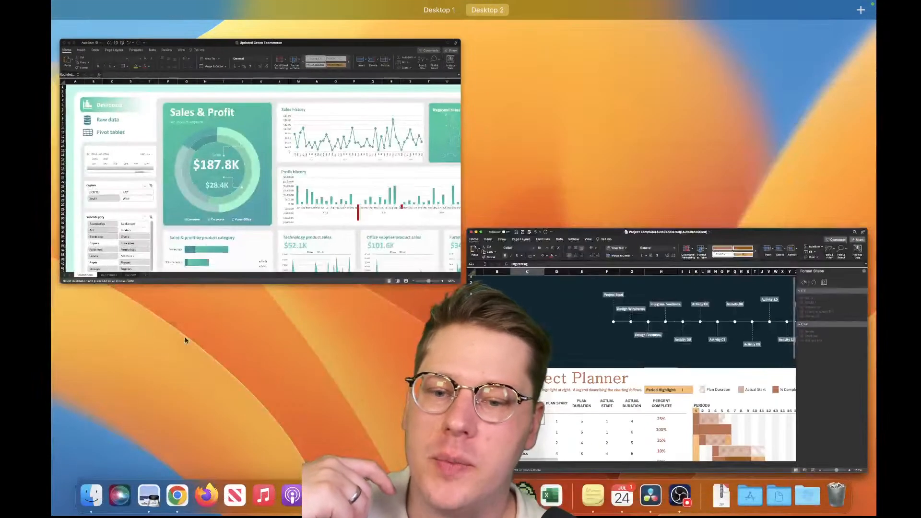
pyautogui.click(640, 359)
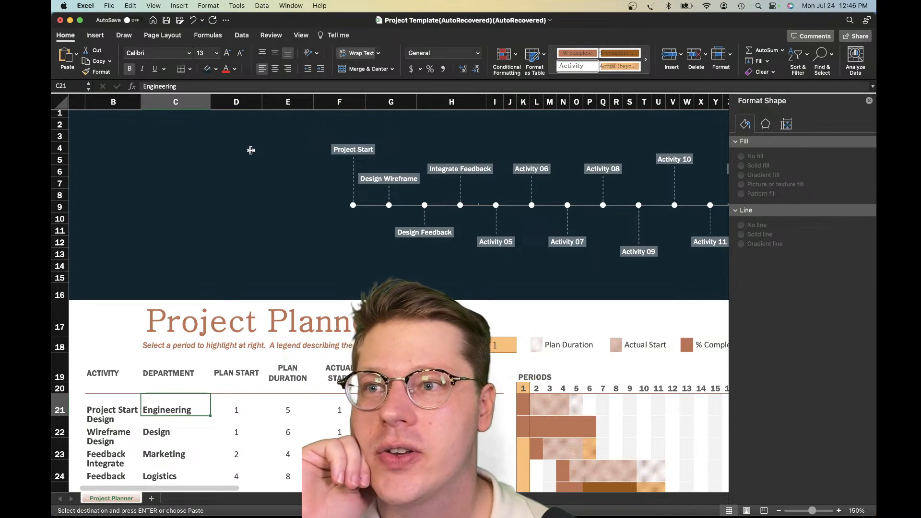
# Move the Project Planner title and its subtitle from C17:G18 one column over so the block starts at B17
pyautogui.scroll(-3, 247, 232)
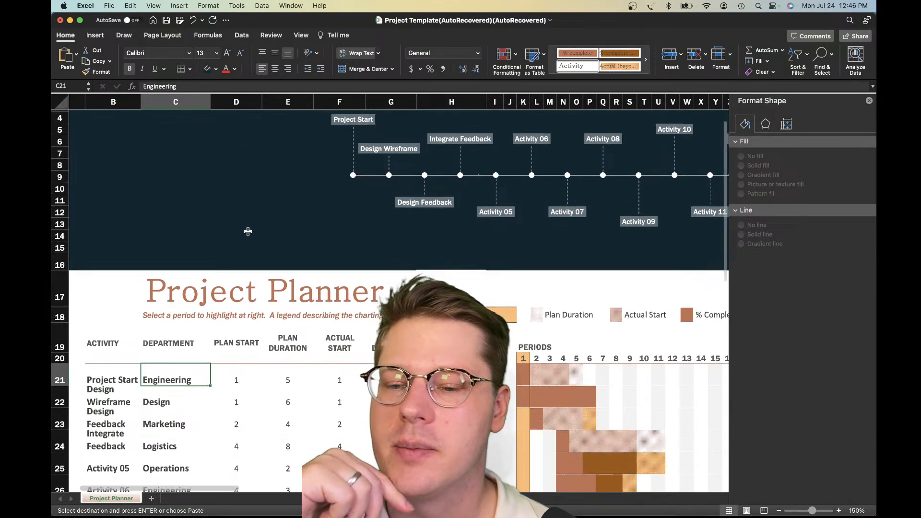
pyautogui.moveTo(159, 258); pyautogui.dragTo(356, 297)
pyautogui.click(105, 254)
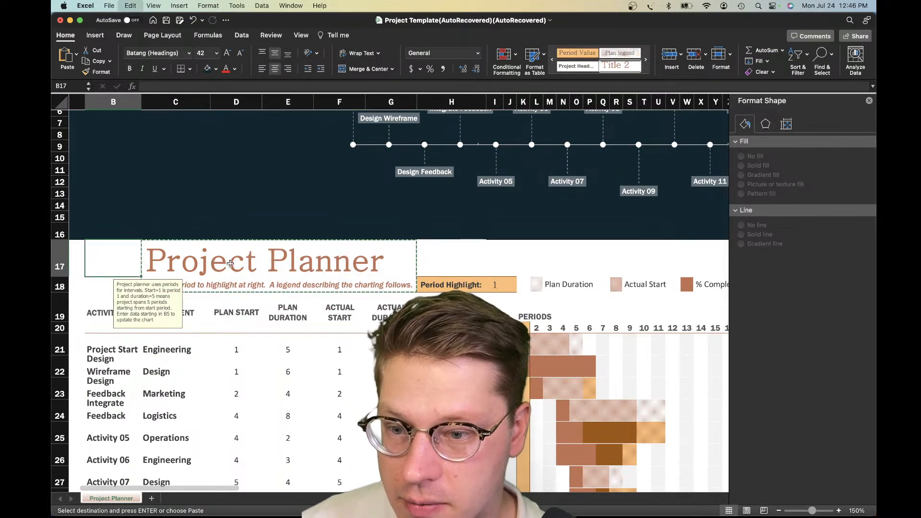
pyautogui.press('super+v')
pyautogui.click(405, 261)
pyautogui.hscroll(-2, 336, 283)
pyautogui.scroll(3, 336, 283)
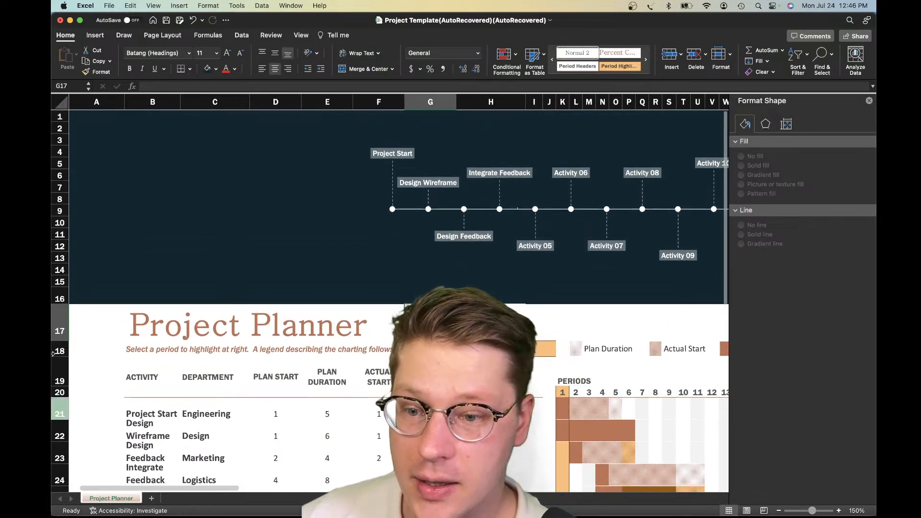
pyautogui.scroll(-1, 92, 340)
pyautogui.click(178, 327)
pyautogui.click(335, 345)
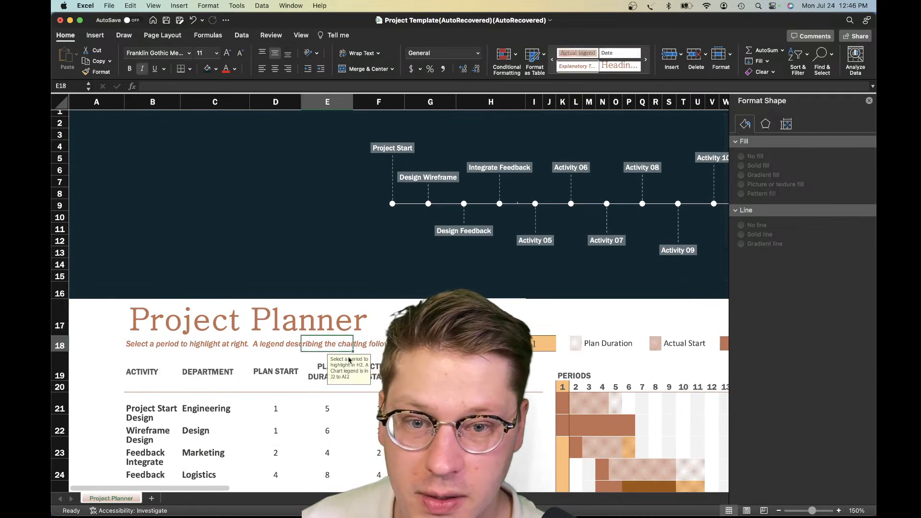
# Reduce the sheet zoom to 110% and examine the activity rows alongside their period bars
pyautogui.click(779, 511)
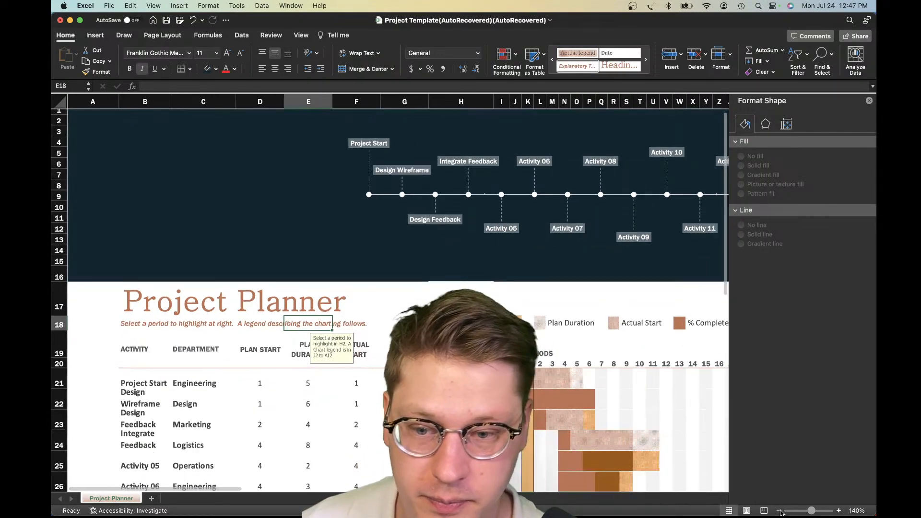
pyautogui.click(780, 512)
pyautogui.click(780, 512)
pyautogui.click(780, 511)
pyautogui.scroll(-1, 317, 390)
pyautogui.click(329, 323)
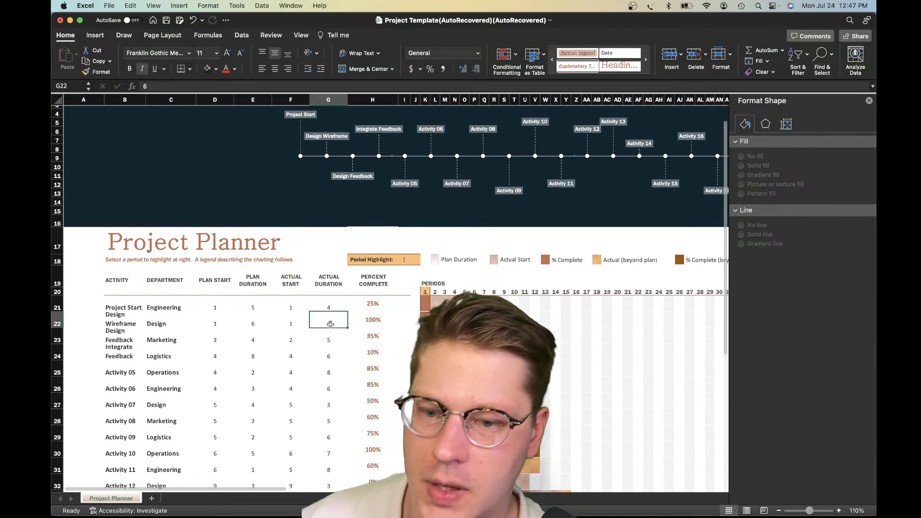
pyautogui.click(226, 317)
pyautogui.scroll(-5, 216, 309)
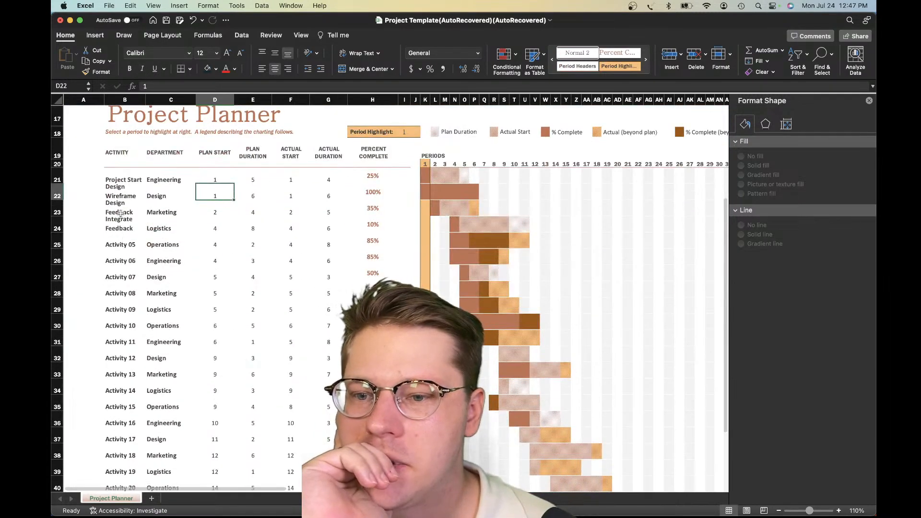
pyautogui.moveTo(162, 180); pyautogui.dragTo(242, 338)
pyautogui.click(243, 338)
pyautogui.scroll(-6, 243, 337)
pyautogui.scroll(12, 240, 331)
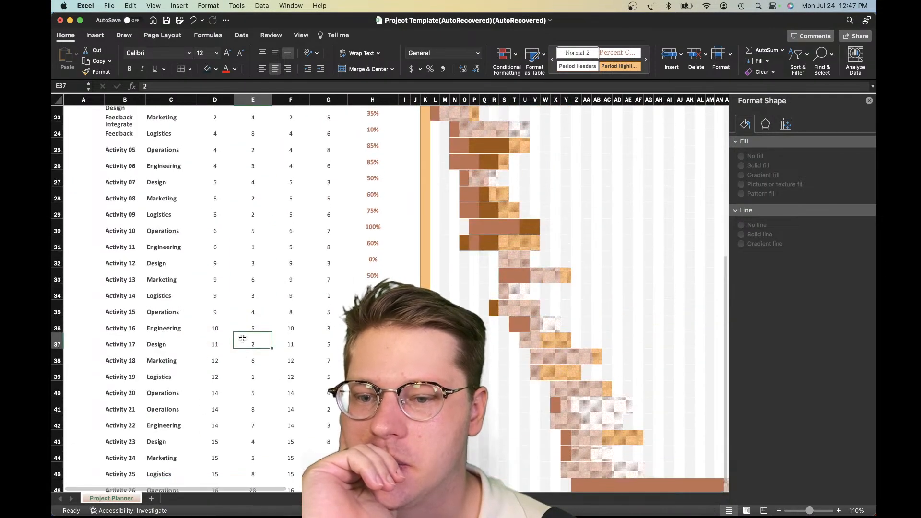
pyautogui.moveTo(124, 228); pyautogui.dragTo(379, 461)
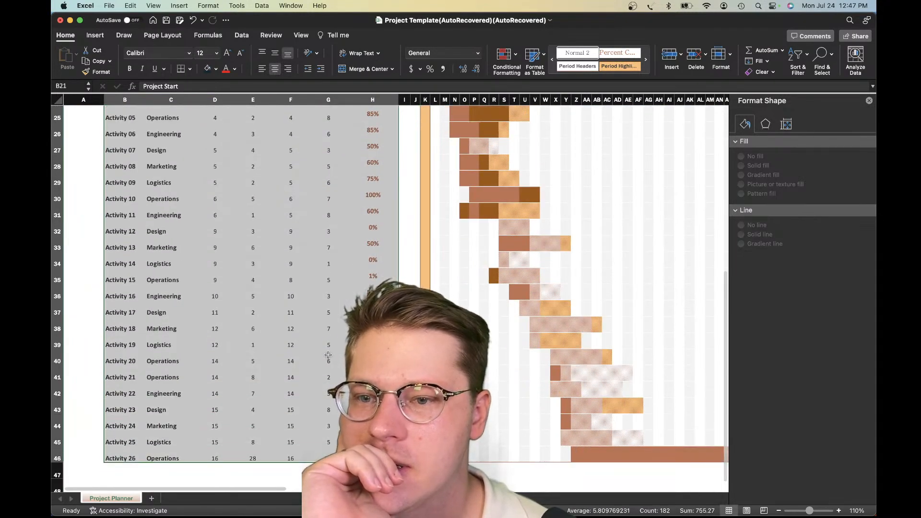
pyautogui.scroll(10, 163, 182)
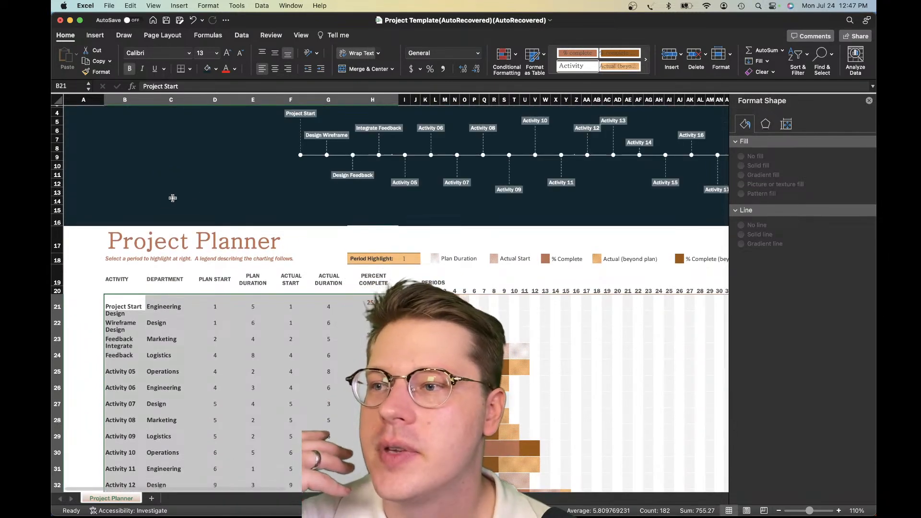
pyautogui.click(95, 37)
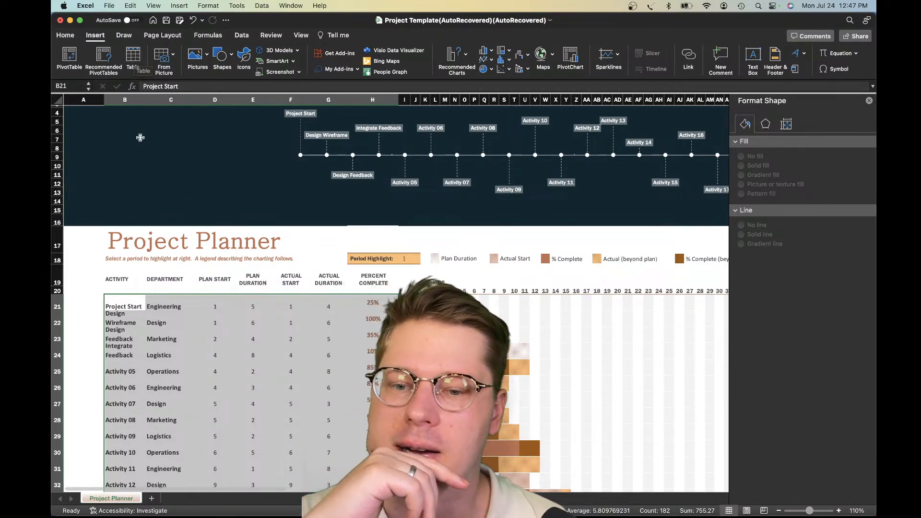
pyautogui.scroll(-2, 250, 319)
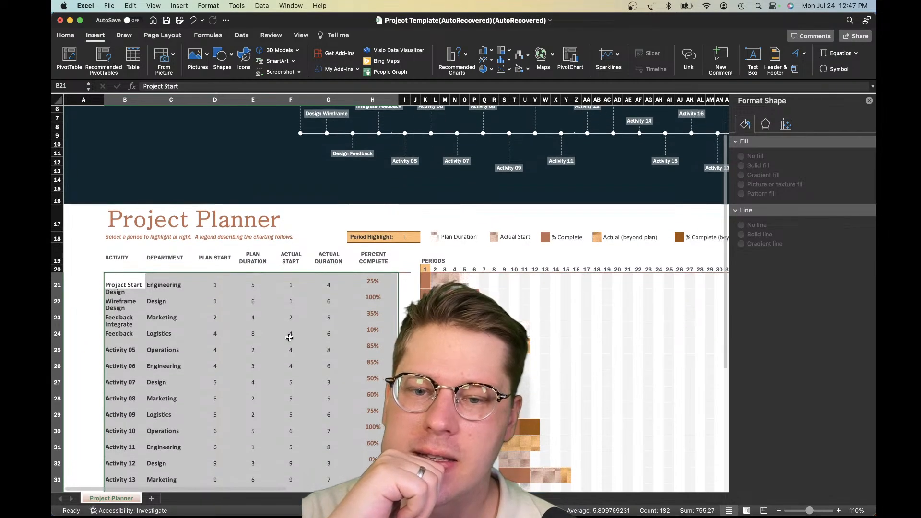
pyautogui.scroll(-3, 328, 294)
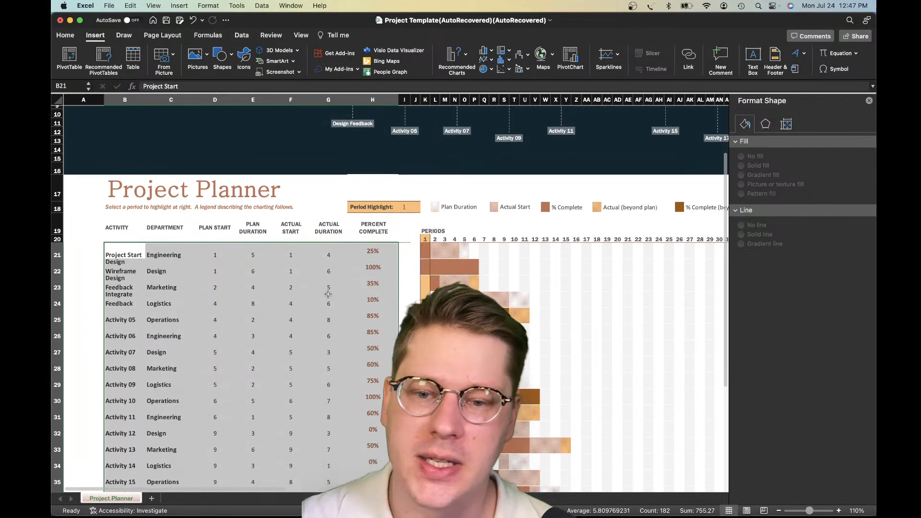
pyautogui.click(328, 294)
# Review the activity table from Project Start to Activity 26, checking its departments, durations and period bars
pyautogui.click(116, 256)
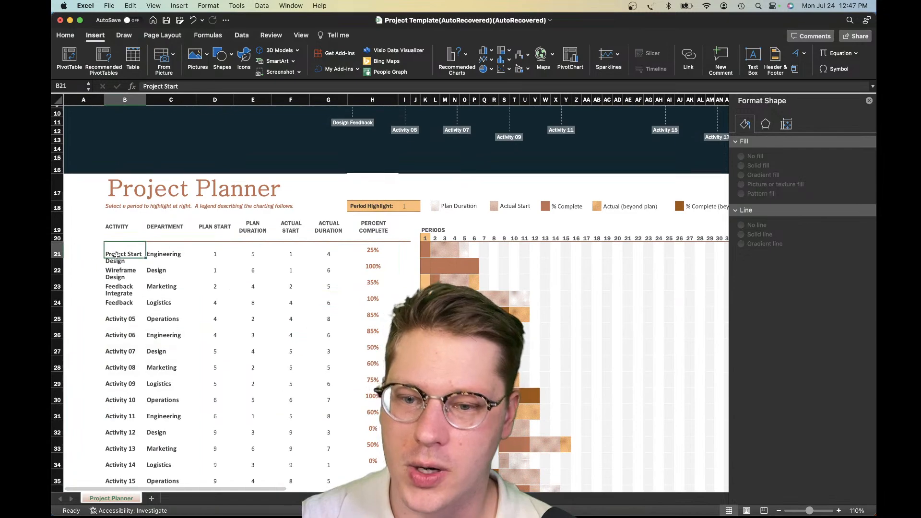
pyautogui.scroll(-15, 116, 255)
pyautogui.scroll(5, 118, 257)
pyautogui.scroll(3, 118, 258)
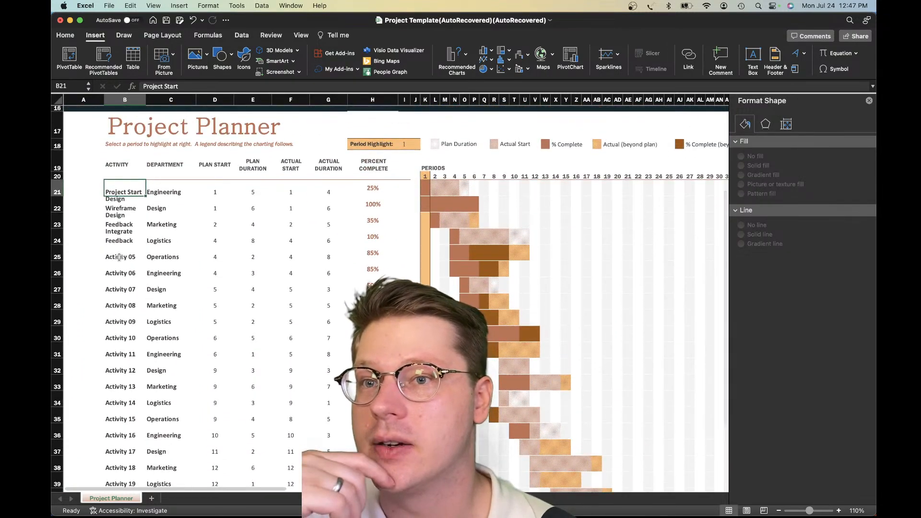
pyautogui.scroll(1, 125, 254)
pyautogui.click(214, 269)
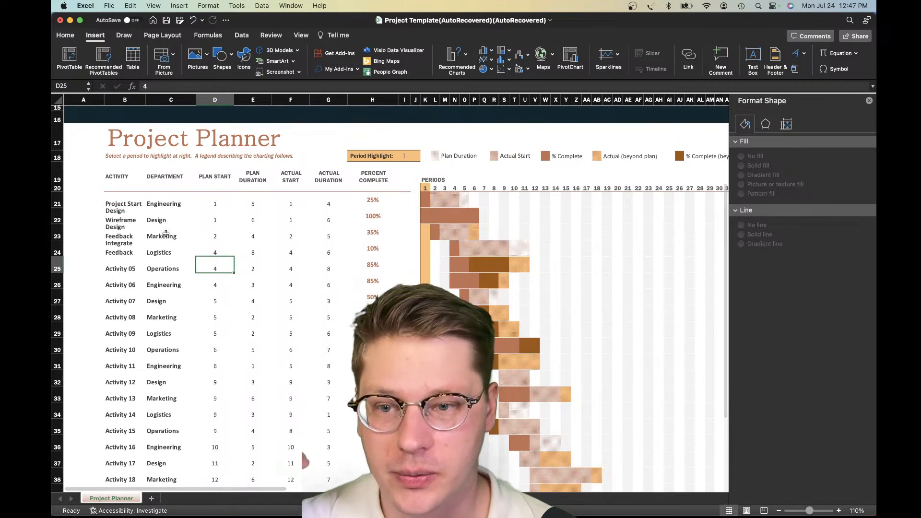
pyautogui.scroll(-1, 166, 234)
pyautogui.moveTo(112, 199); pyautogui.dragTo(116, 235)
pyautogui.click(131, 443)
pyautogui.click(115, 236)
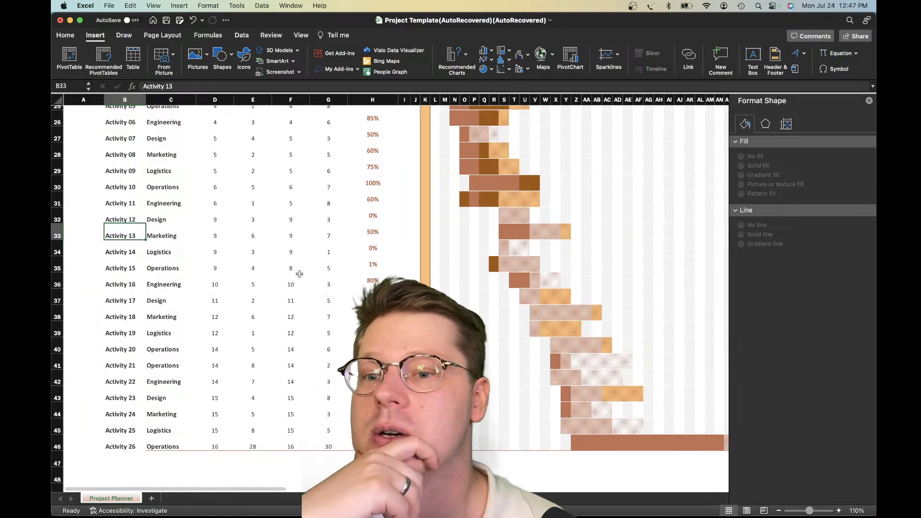
pyautogui.click(262, 279)
pyautogui.scroll(-1, 237, 355)
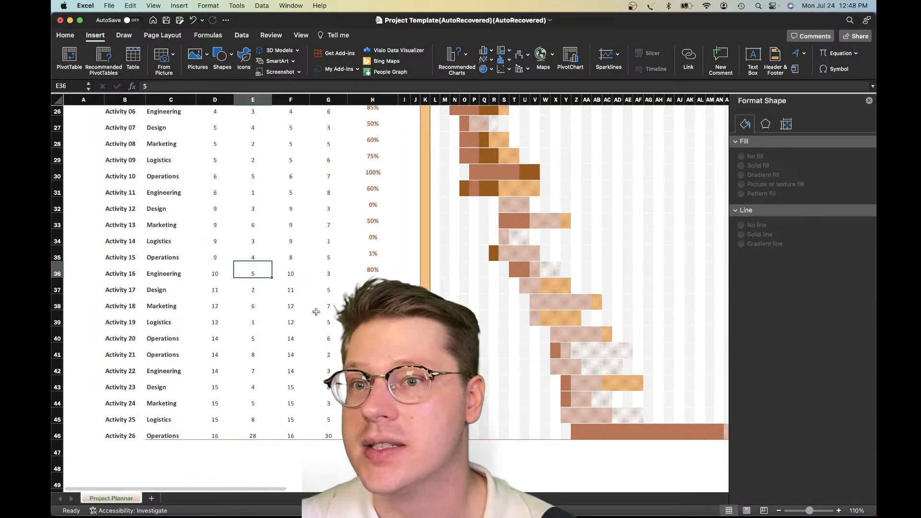
pyautogui.click(253, 374)
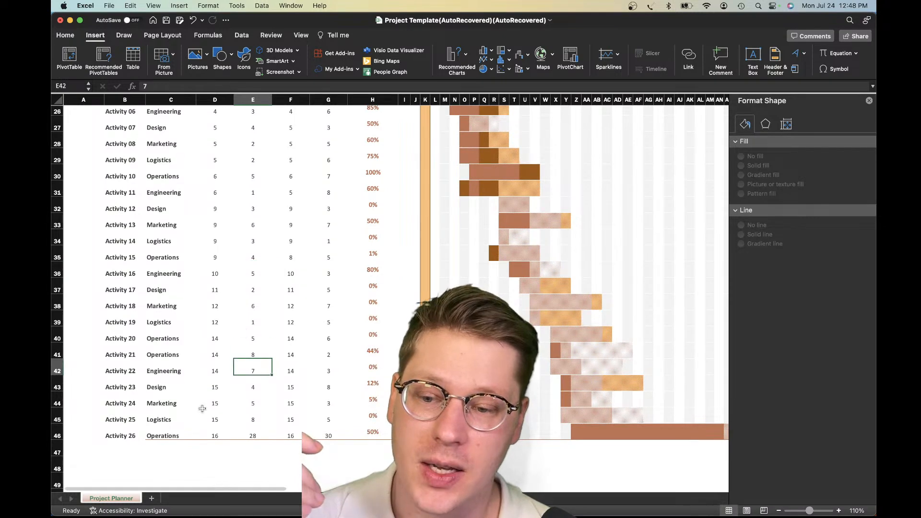
pyautogui.click(152, 430)
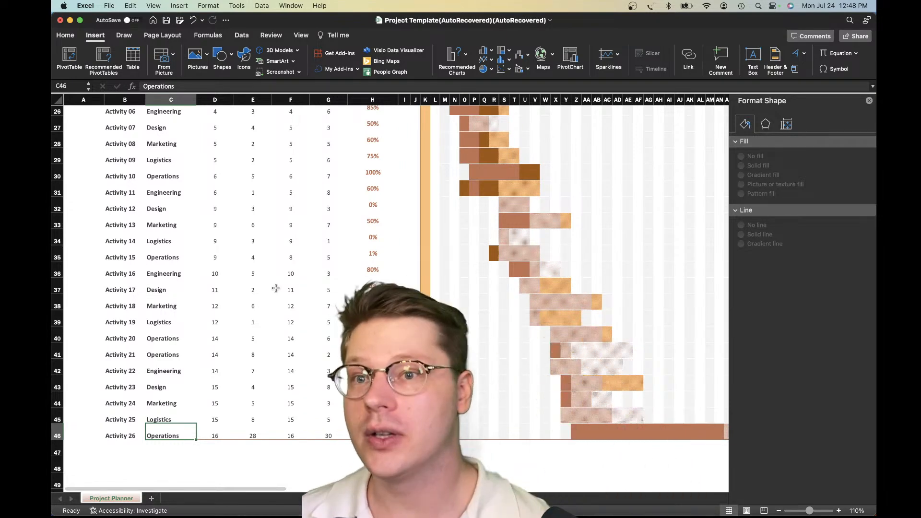
pyautogui.scroll(10, 356, 240)
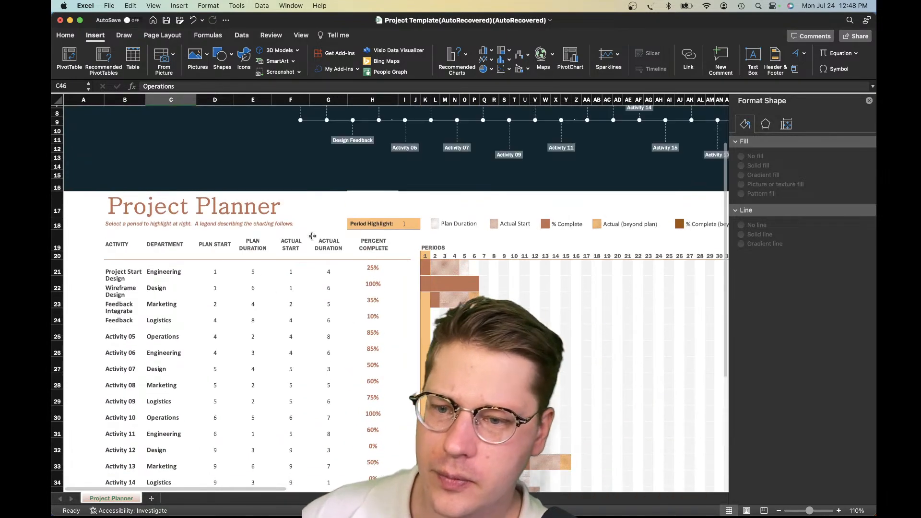
# Convert the activity data into an Excel table with headers, extending the source range to B20:H46
pyautogui.click(126, 274)
pyautogui.scroll(-12, 371, 363)
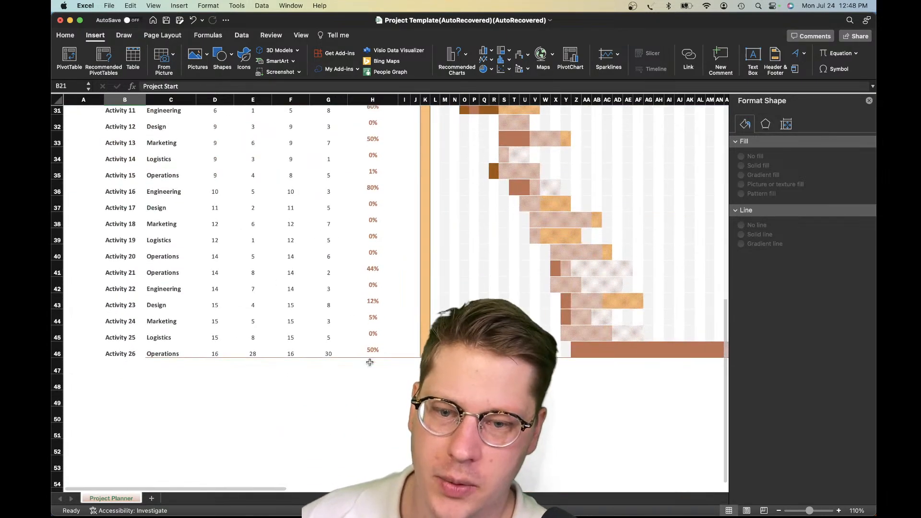
pyautogui.keyDown('shift'); pyautogui.click(371, 362); pyautogui.keyUp('shift')
pyautogui.scroll(4, 220, 192)
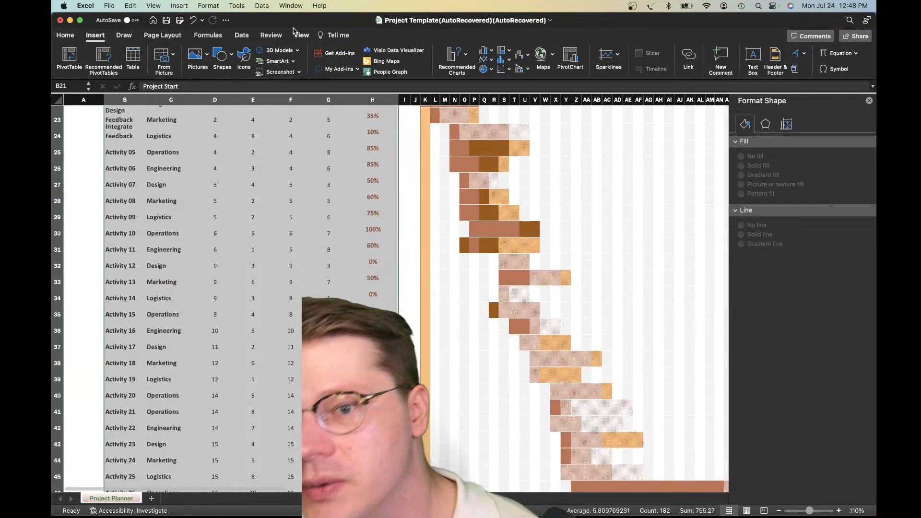
pyautogui.click(133, 57)
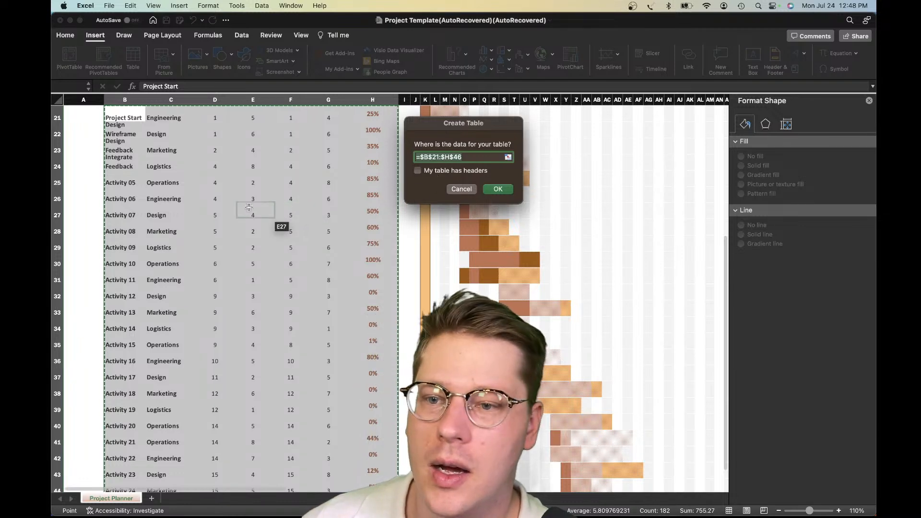
pyautogui.scroll(3, 280, 222)
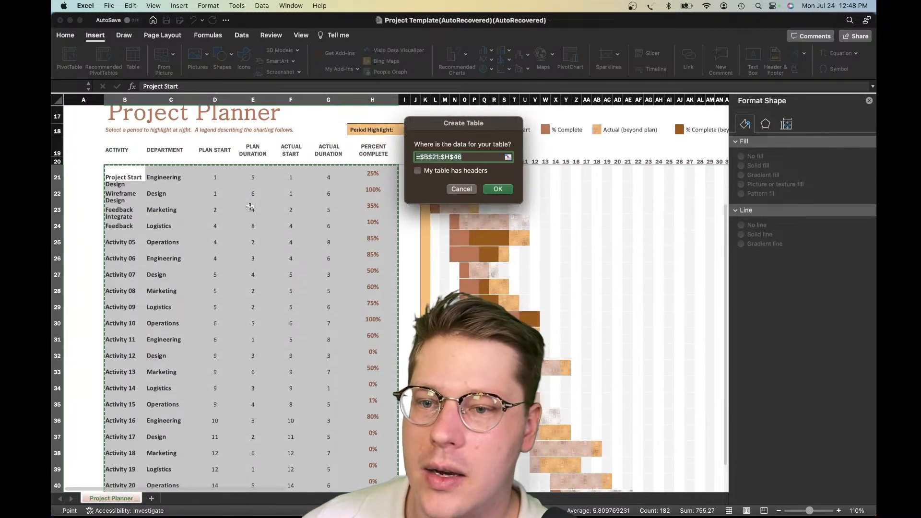
pyautogui.click(438, 157)
pyautogui.press('BackSpace')
pyautogui.write(')')
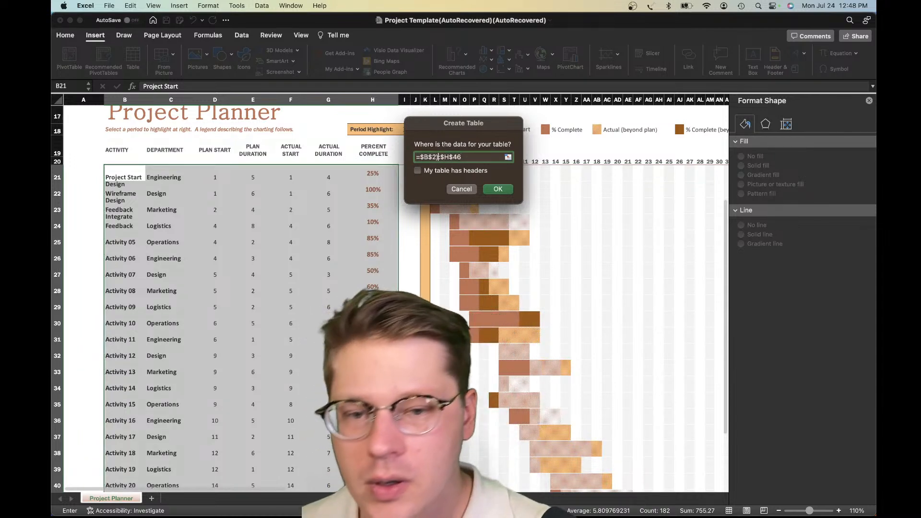
pyautogui.write('0')
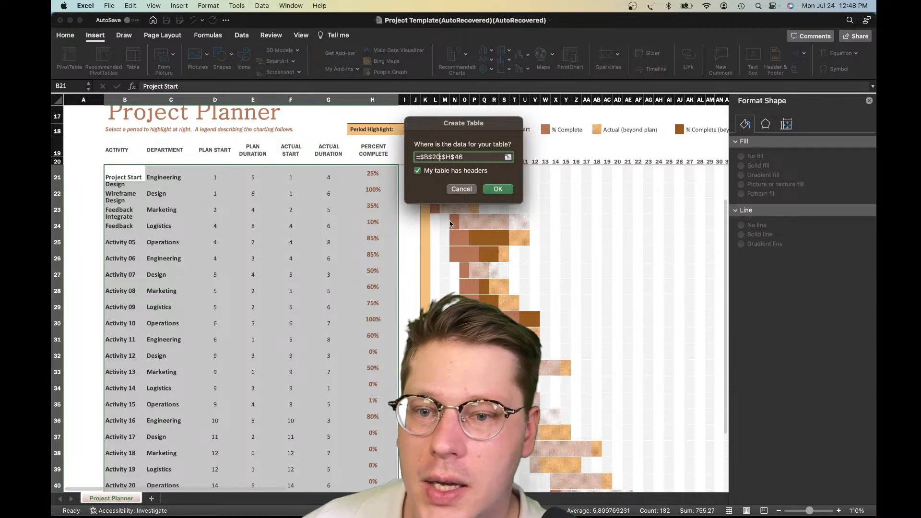
pyautogui.click(497, 189)
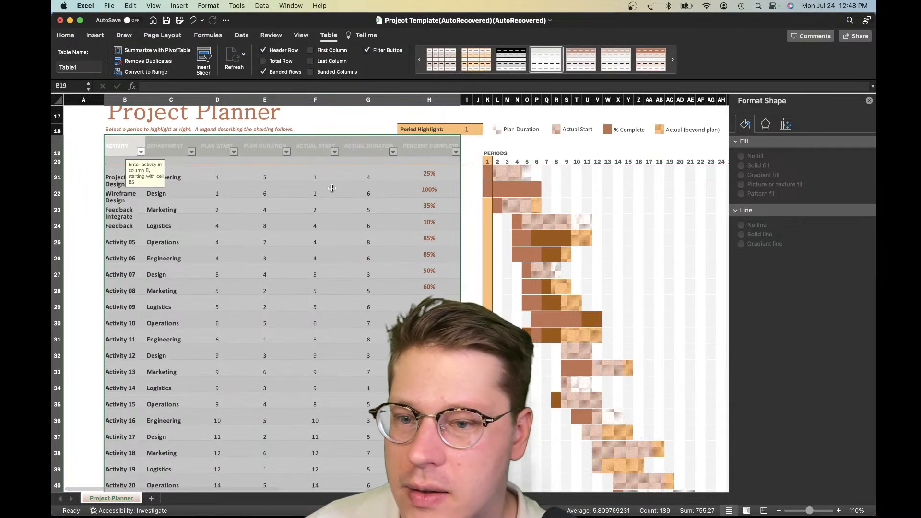
# Recolor the table's header text from ACTIVITY to PERCENT COMPLETE with the dark recently used color
pyautogui.scroll(1, 331, 188)
pyautogui.click(274, 246)
pyautogui.scroll(6, 336, 242)
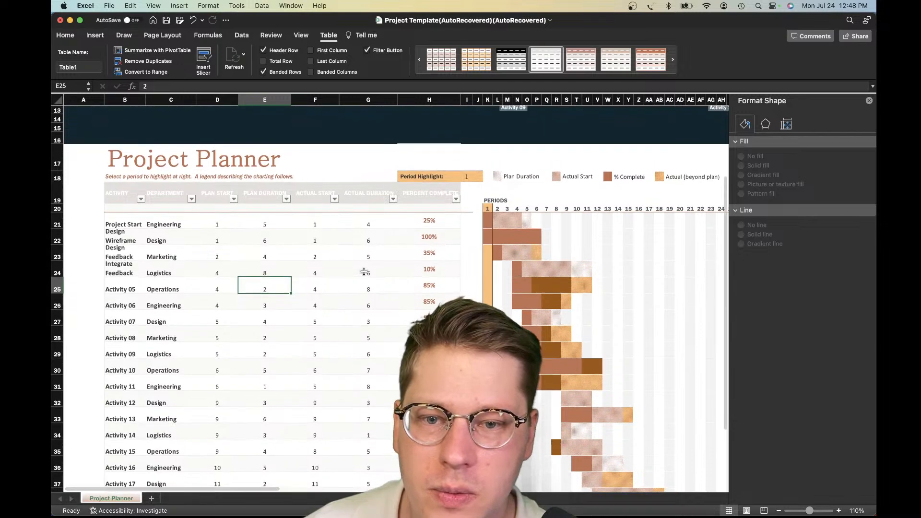
pyautogui.scroll(-1, 288, 273)
pyautogui.moveTo(118, 291); pyautogui.dragTo(425, 296)
pyautogui.click(315, 319)
pyautogui.click(126, 290)
pyautogui.moveTo(127, 289); pyautogui.dragTo(450, 293)
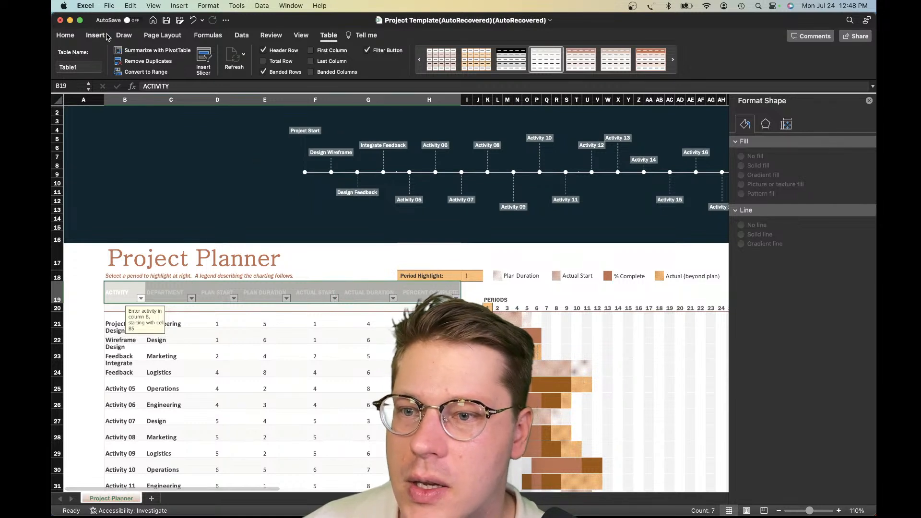
pyautogui.click(66, 36)
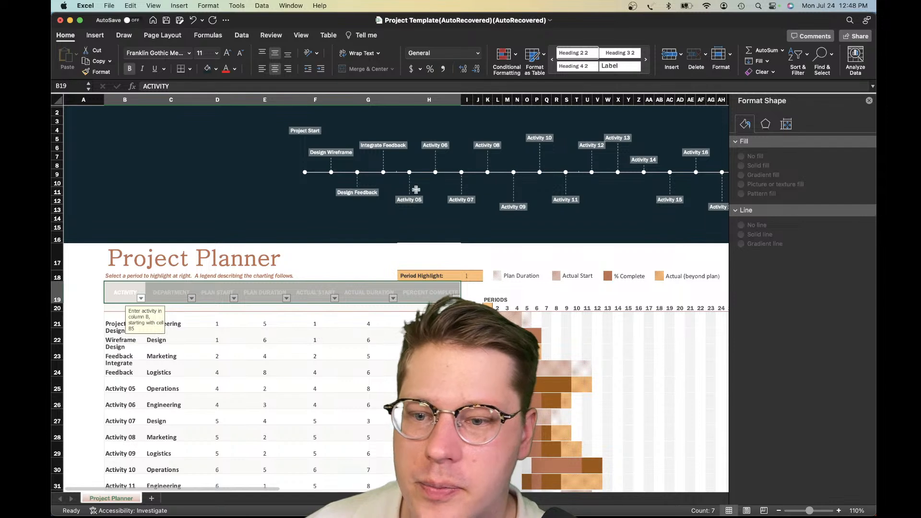
pyautogui.click(235, 69)
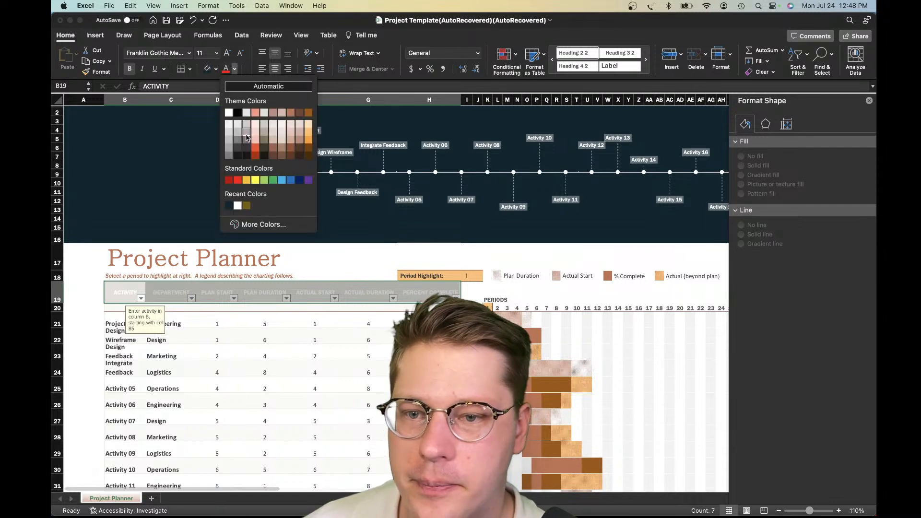
pyautogui.click(229, 206)
pyautogui.click(263, 418)
# Increase the height of row 18, above the table headers, to 25
pyautogui.scroll(-1, 429, 278)
pyautogui.click(57, 269)
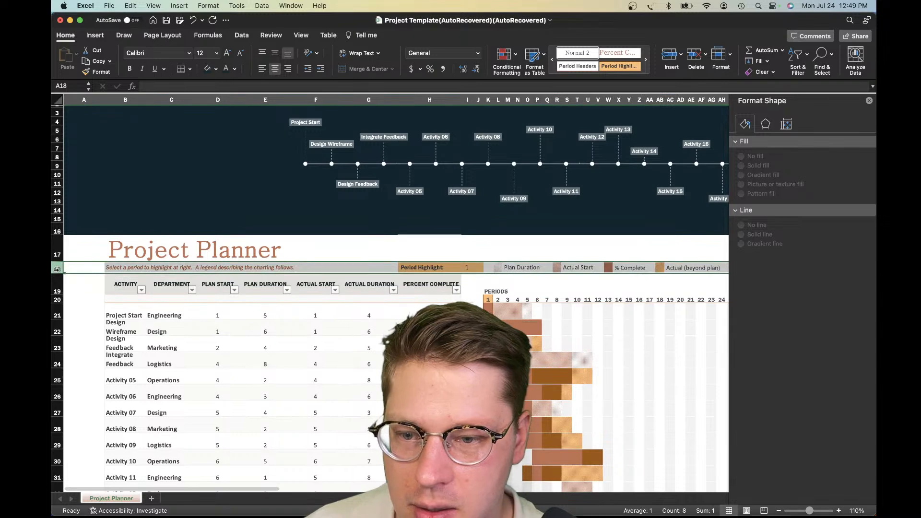
pyautogui.moveTo(57, 273); pyautogui.dragTo(57, 276)
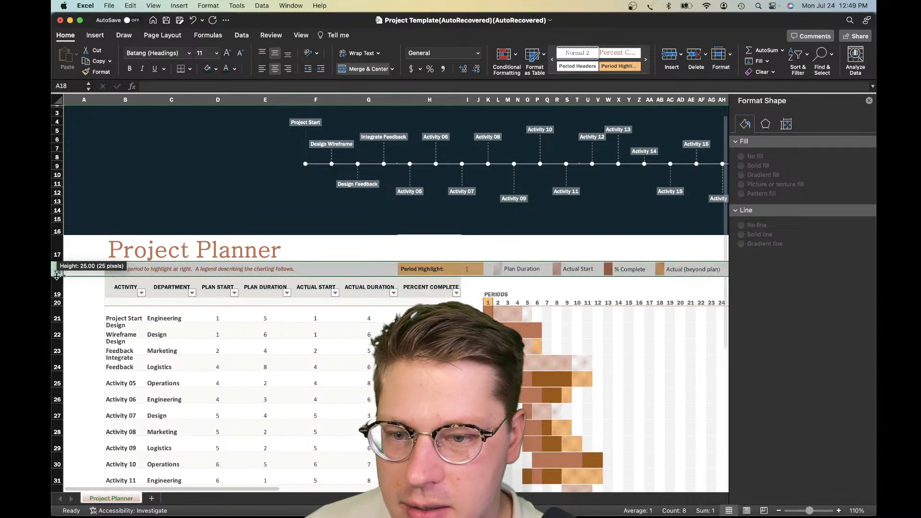
pyautogui.click(163, 328)
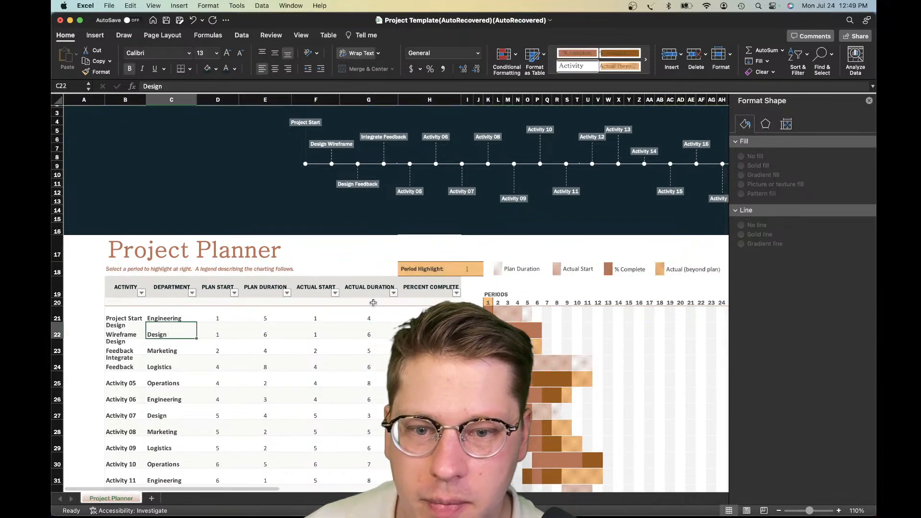
# Review the activity table's header row and Percent Complete column beneath the timeline chart
pyautogui.hscroll(2, 128, 297)
pyautogui.moveTo(96, 285); pyautogui.dragTo(391, 289)
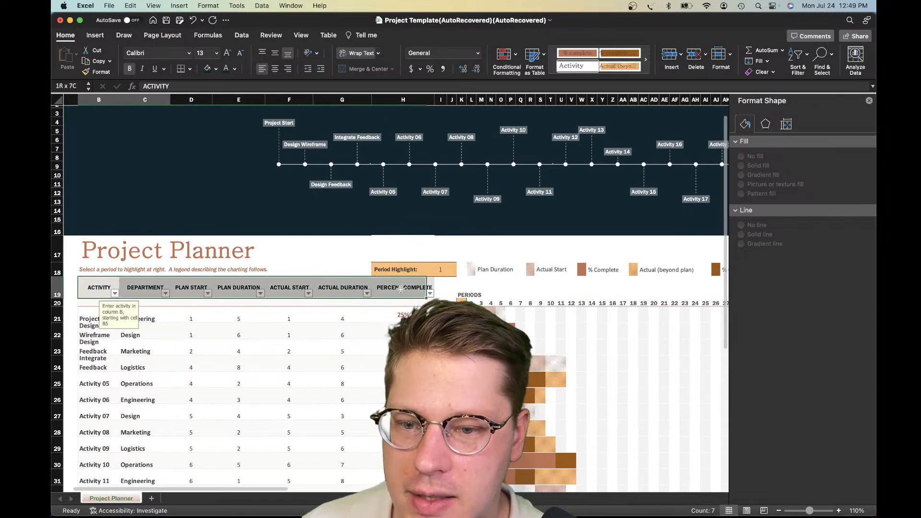
pyautogui.click(403, 334)
pyautogui.scroll(-3, 419, 203)
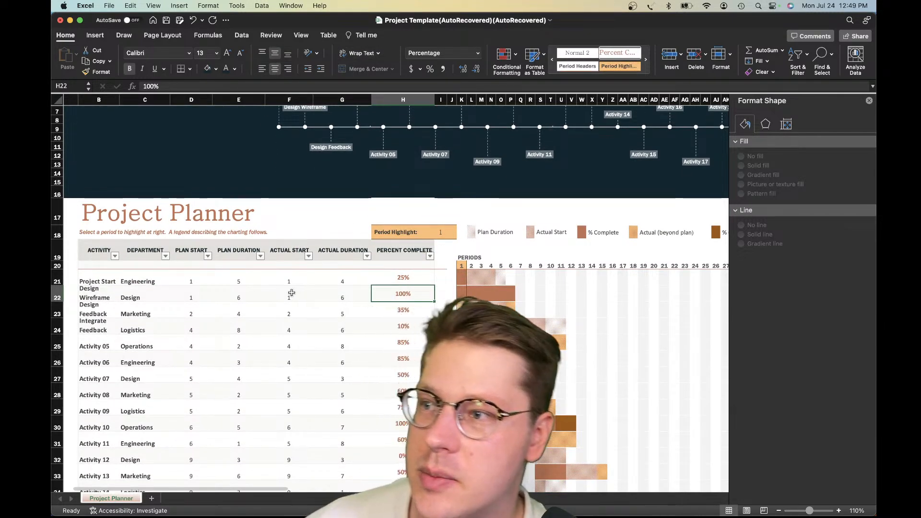
pyautogui.scroll(3, 291, 298)
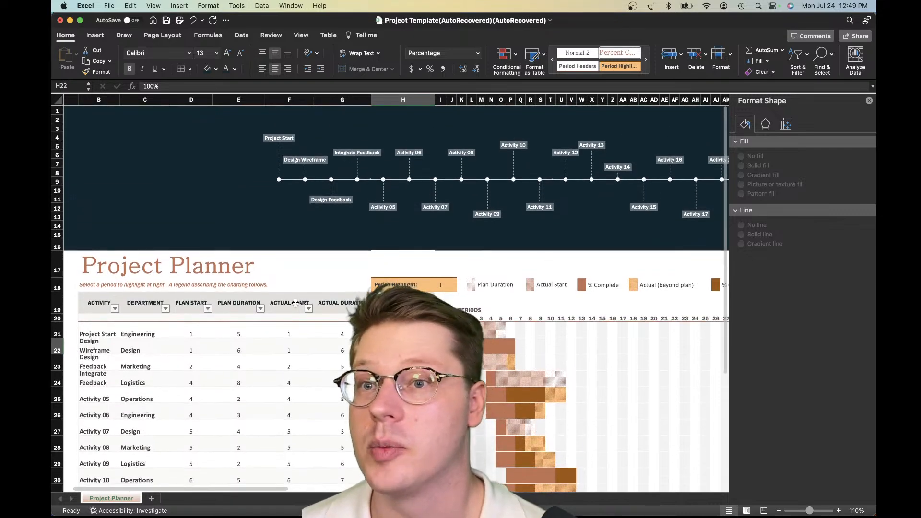
pyautogui.scroll(-1, 295, 305)
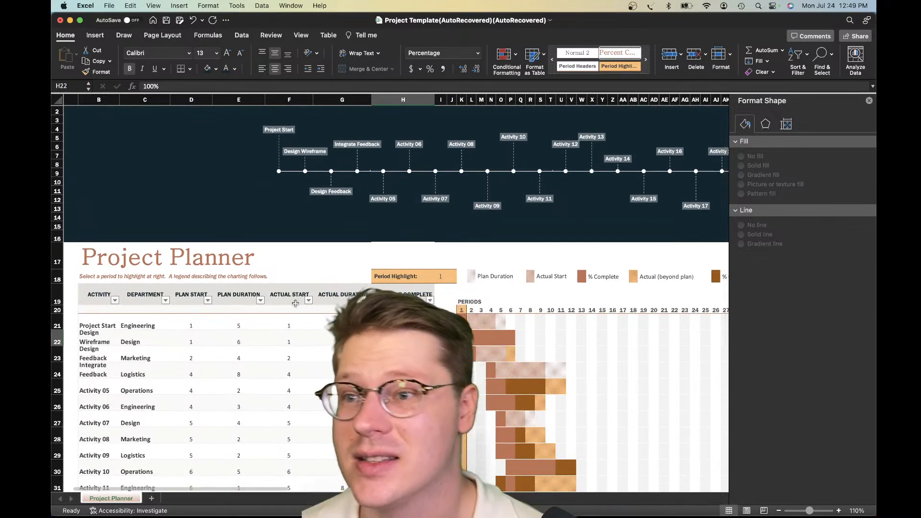
pyautogui.scroll(-4, 275, 439)
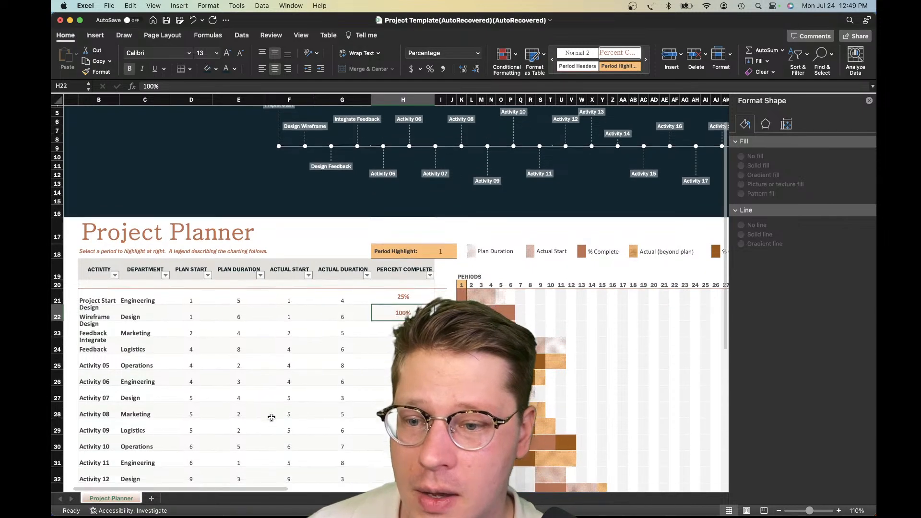
# Inspect the Period Highlight cell and the instruction text in the row above the activity table
pyautogui.click(408, 207)
pyautogui.click(442, 203)
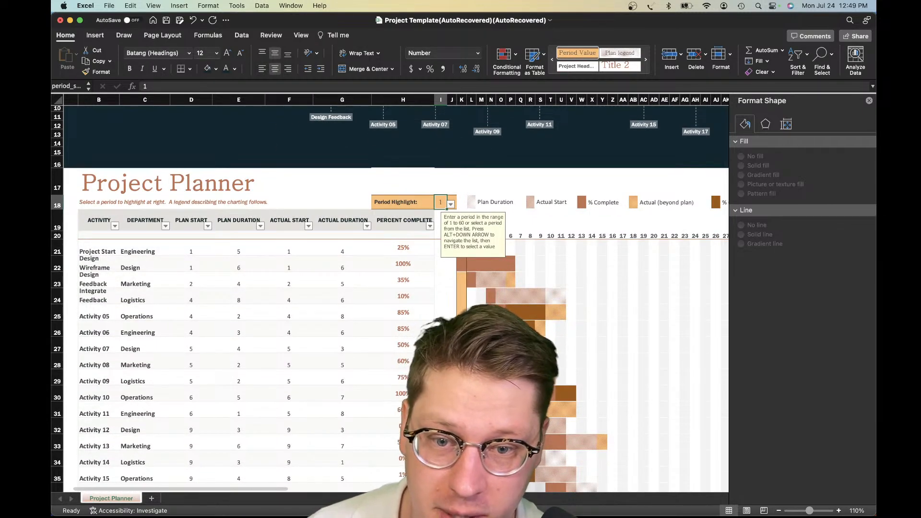
pyautogui.click(441, 316)
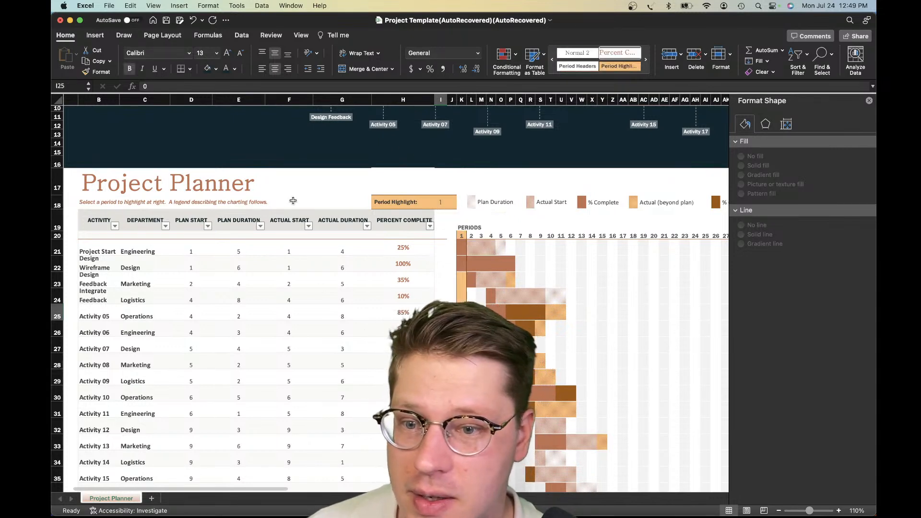
pyautogui.click(226, 204)
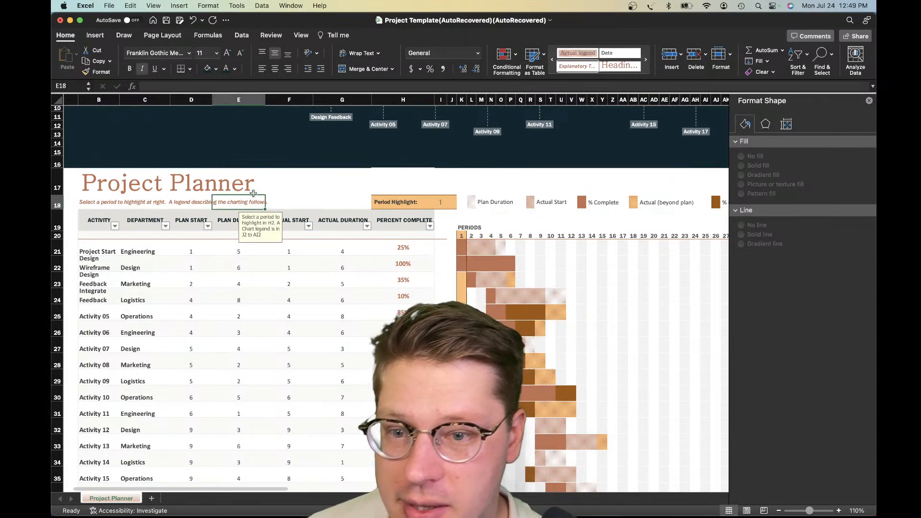
pyautogui.click(297, 203)
pyautogui.scroll(3, 327, 215)
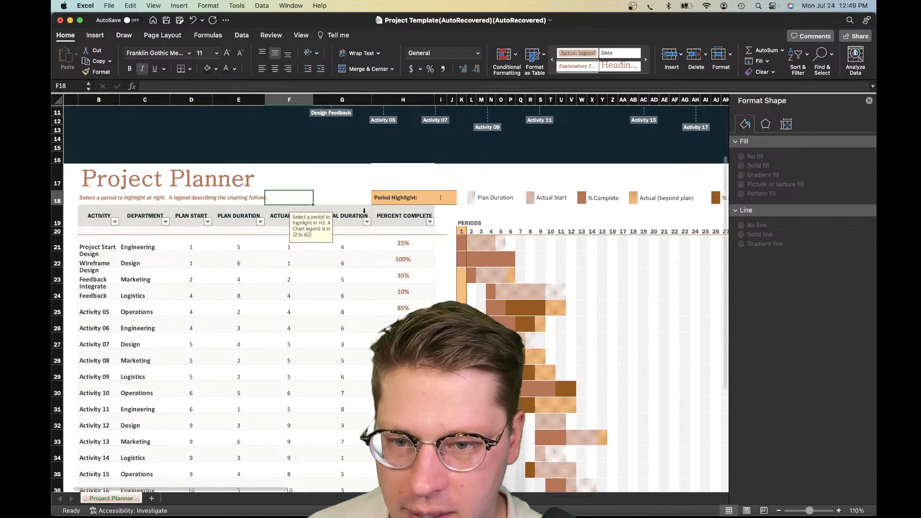
pyautogui.scroll(-10, 274, 381)
pyautogui.scroll(5, 274, 380)
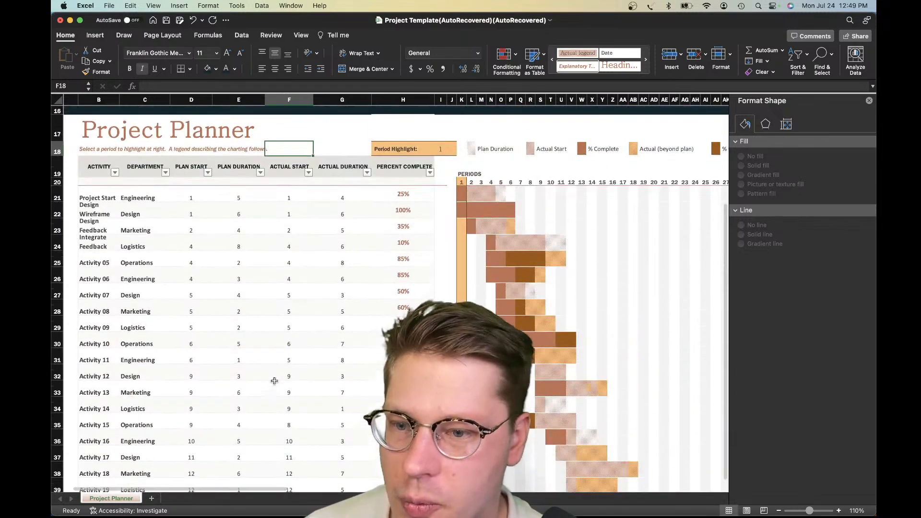
# Examine the activity rows, checking the activity names, departments and plan values in the table
pyautogui.click(157, 197)
pyautogui.moveTo(154, 516); pyautogui.dragTo(155, 515)
pyautogui.click(237, 369)
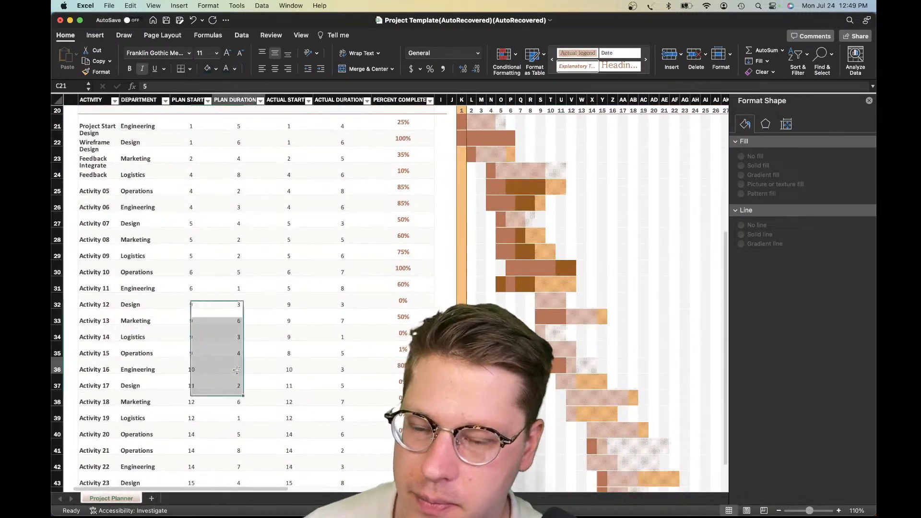
pyautogui.click(97, 307)
pyautogui.scroll(-5, 99, 311)
pyautogui.hscroll(-1, 98, 311)
pyautogui.scroll(10, 99, 311)
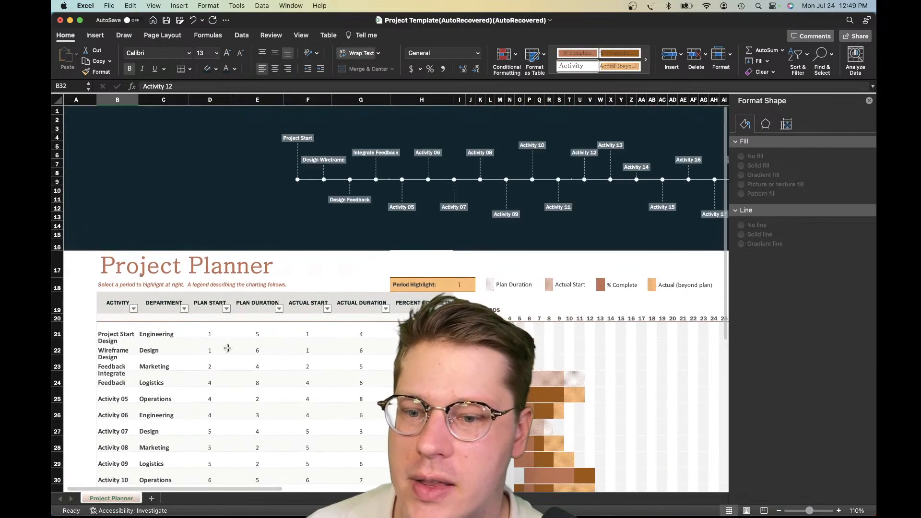
pyautogui.click(226, 348)
pyautogui.click(181, 342)
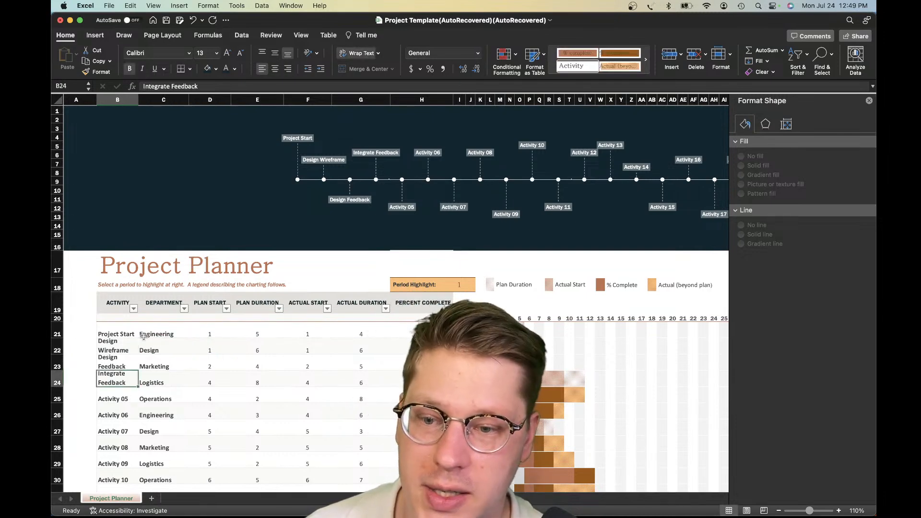
pyautogui.press('Down')
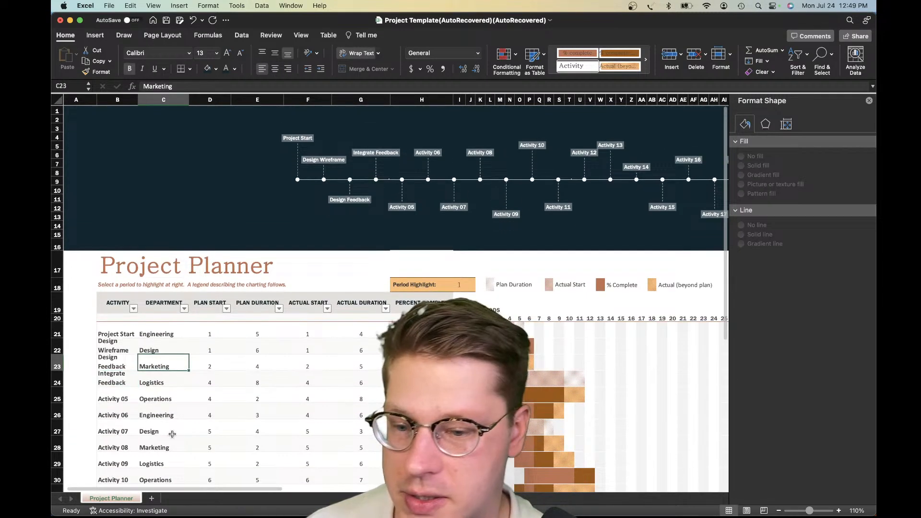
# Add a new worksheet to the workbook and name it Pivots
pyautogui.click(151, 499)
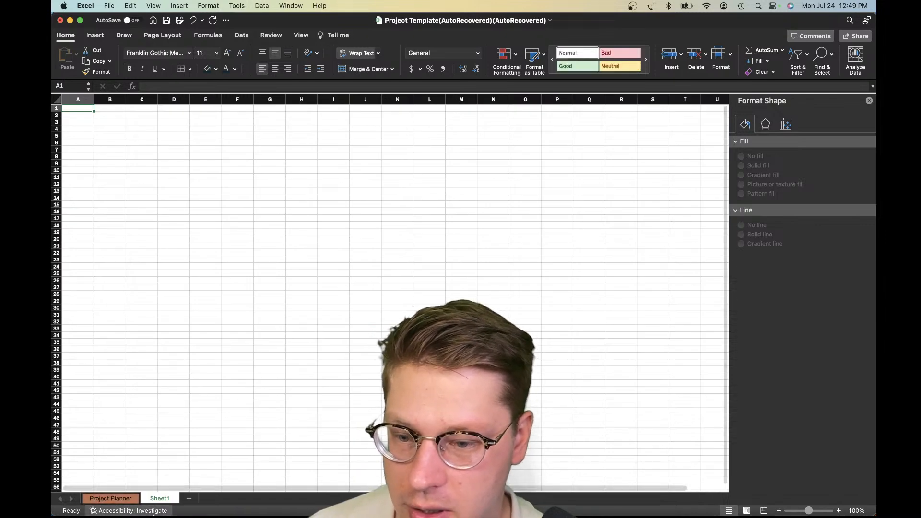
pyautogui.doubleClick(158, 500)
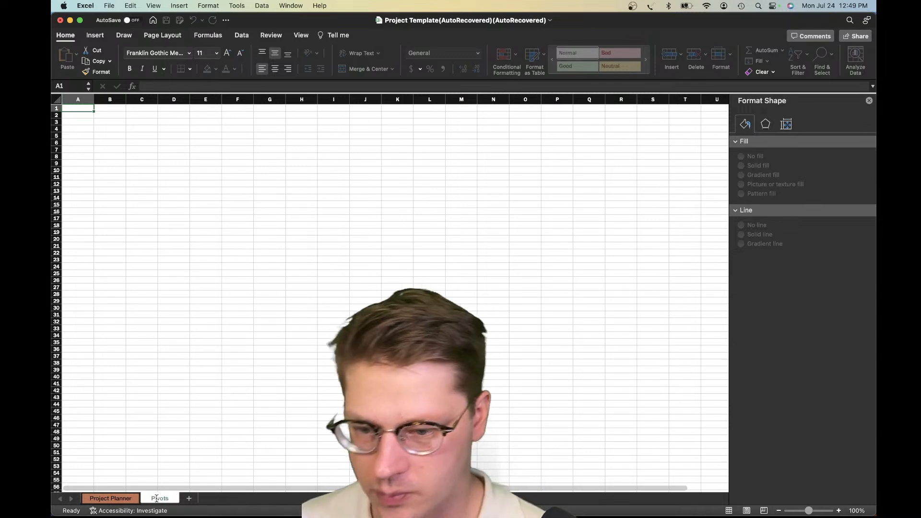
pyautogui.press('Return')
pyautogui.scroll(5, 207, 364)
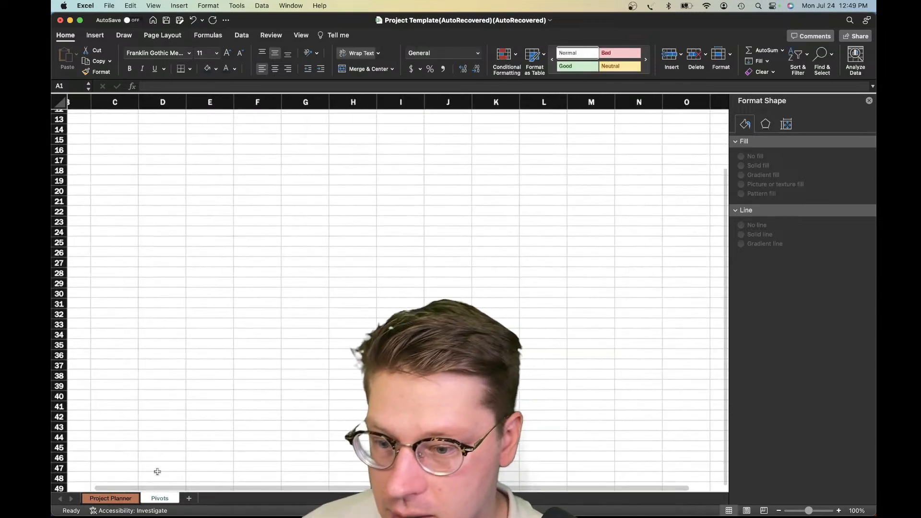
pyautogui.scroll(4, 169, 292)
pyautogui.click(149, 126)
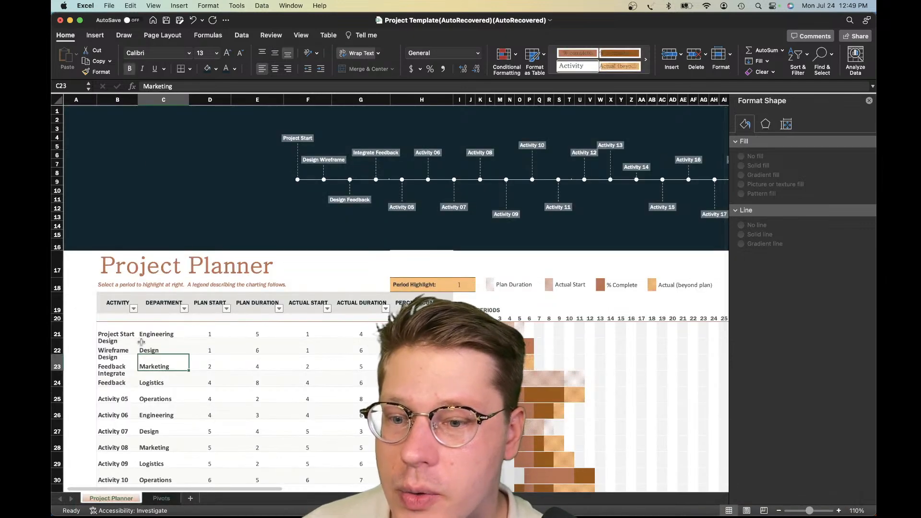
# Return to the activity table on the Project Planner sheet and open its table name for editing
pyautogui.click(143, 343)
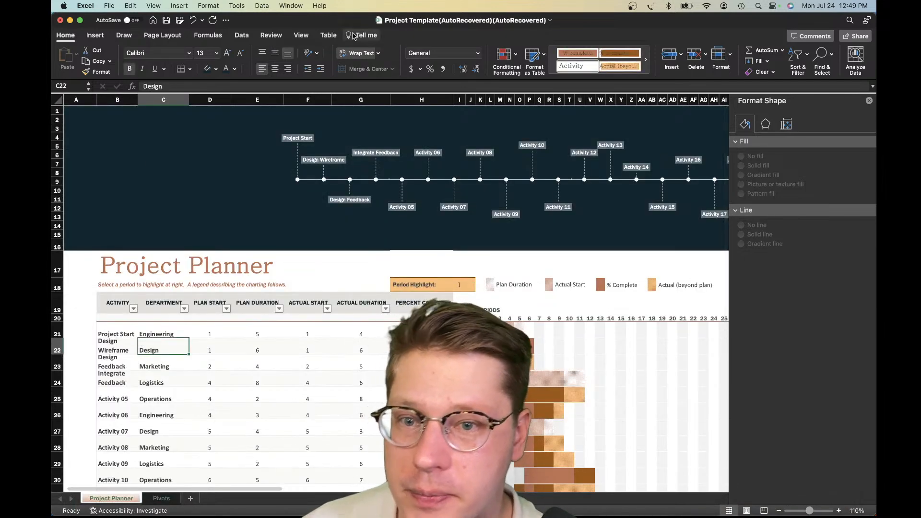
pyautogui.click(329, 35)
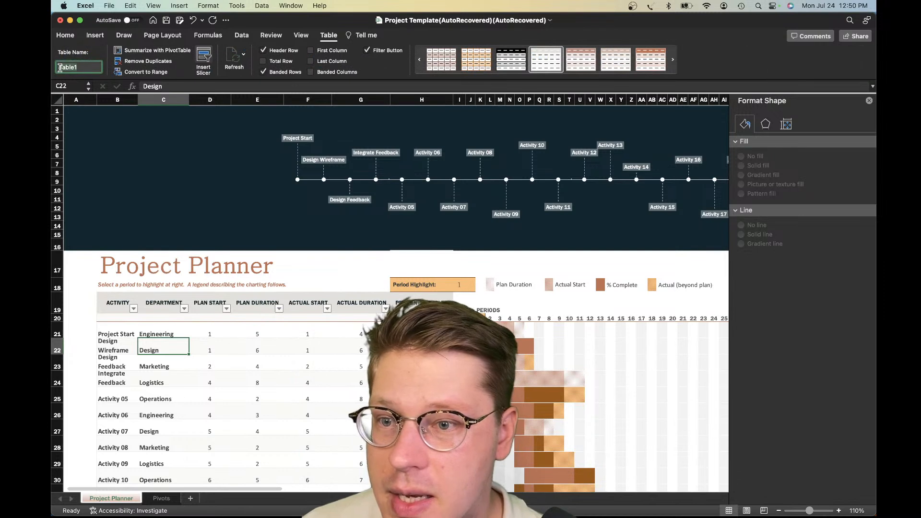
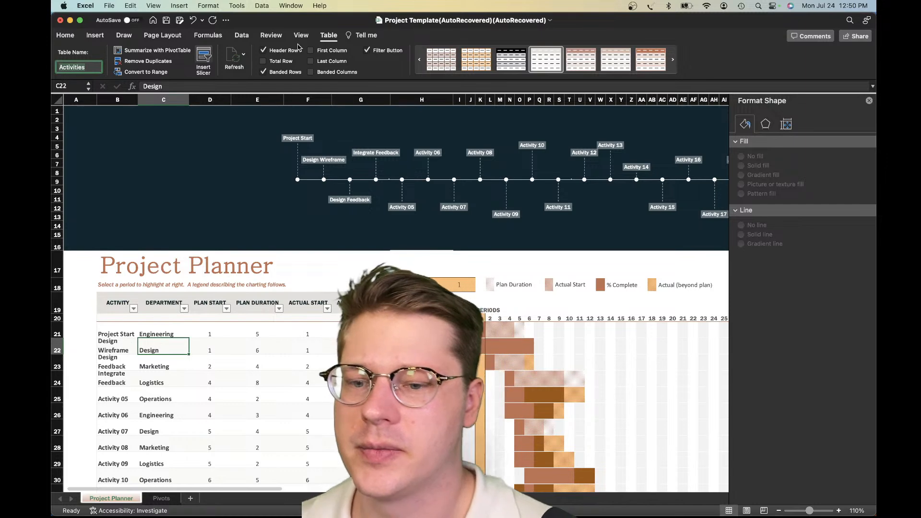
# Insert a PivotTable based on the Activities table at cell C2 of the existing Pivots sheet
pyautogui.click(161, 498)
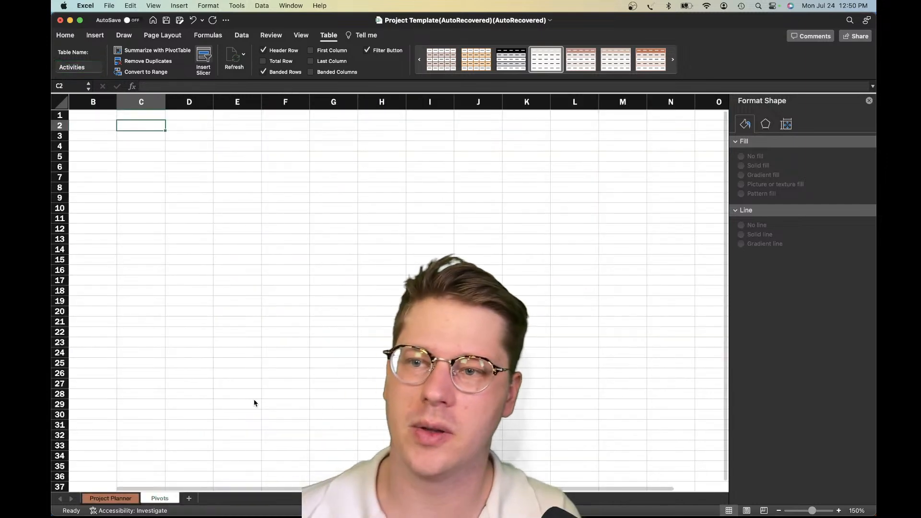
pyautogui.click(97, 36)
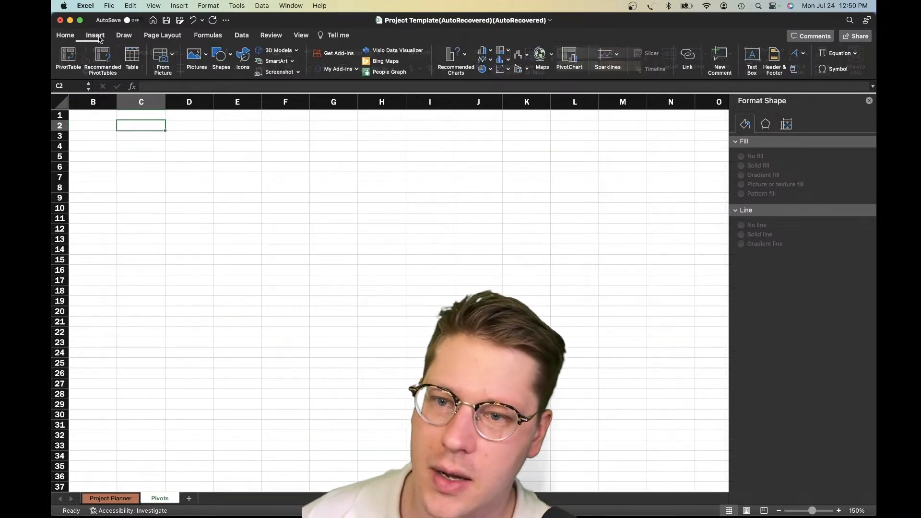
pyautogui.click(68, 58)
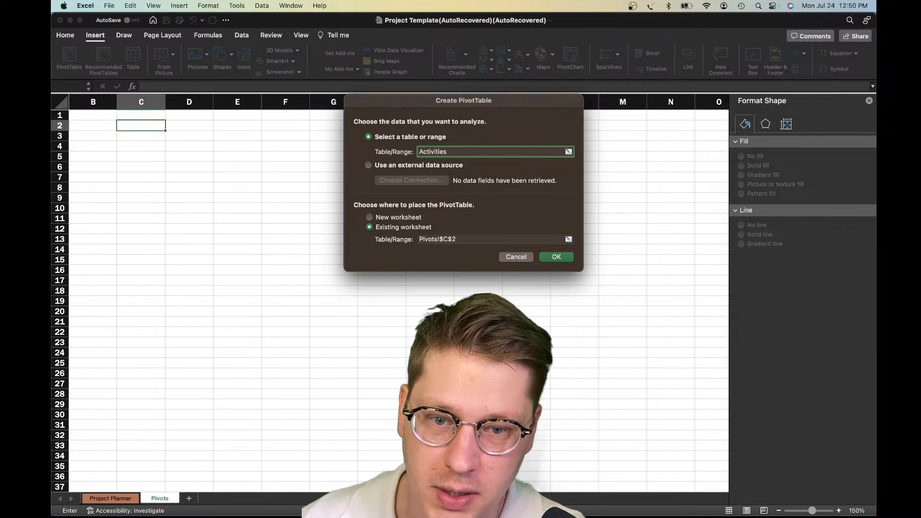
pyautogui.press('Return')
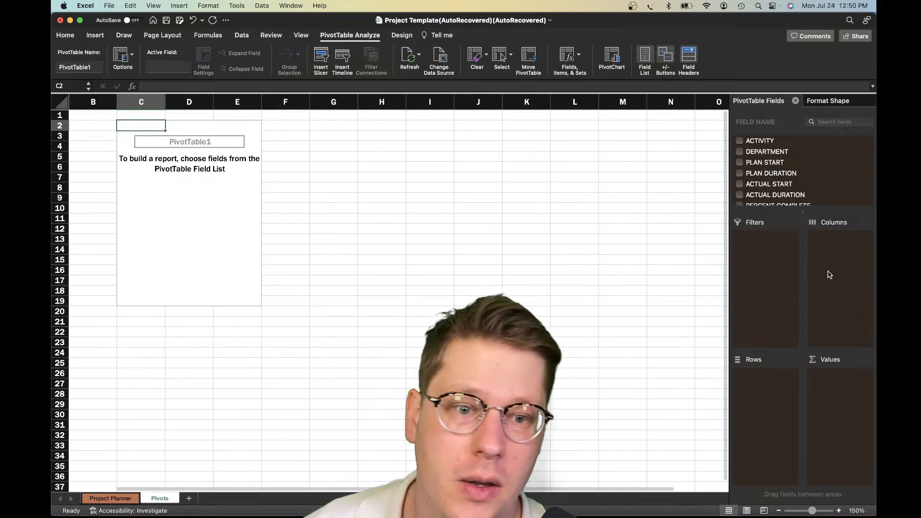
# Set DEPARTMENT as the pivot table's row field and add ACTIVITY as a counted value
pyautogui.click(758, 155)
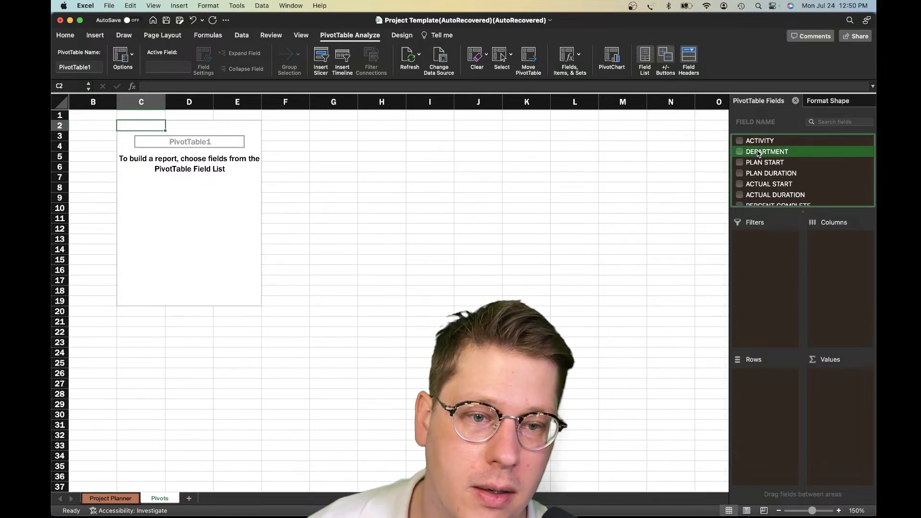
pyautogui.moveTo(766, 153); pyautogui.dragTo(774, 429)
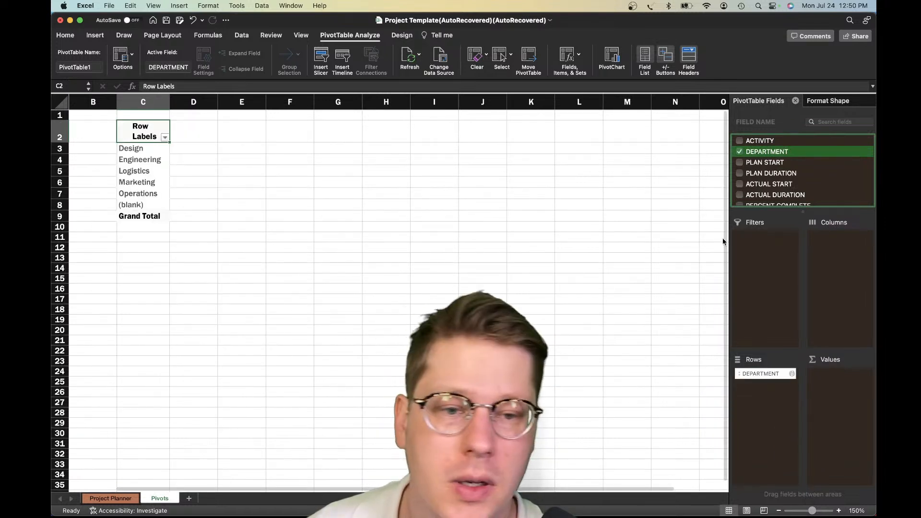
pyautogui.scroll(-2, 801, 169)
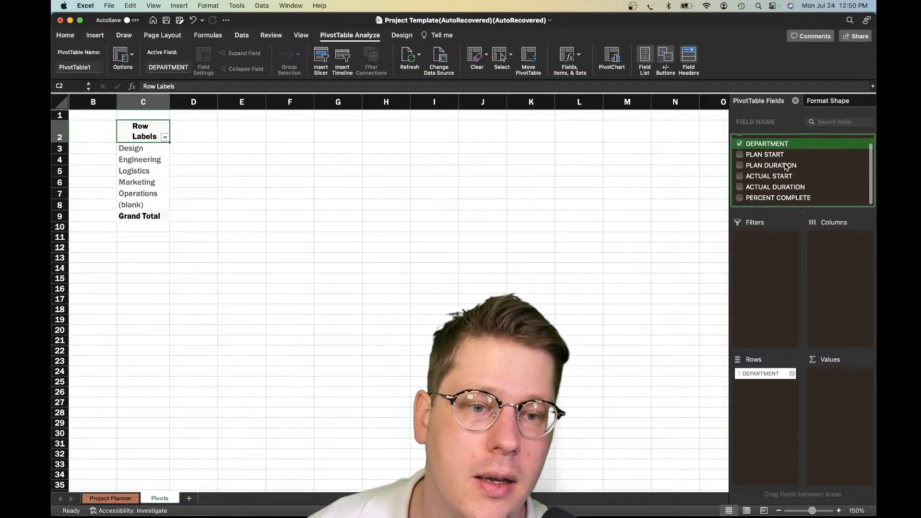
pyautogui.scroll(2, 787, 201)
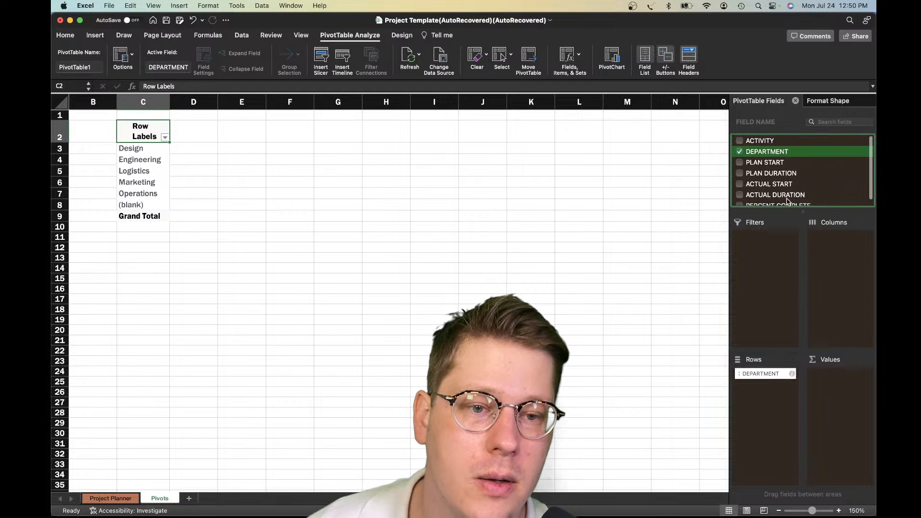
pyautogui.scroll(-2, 787, 201)
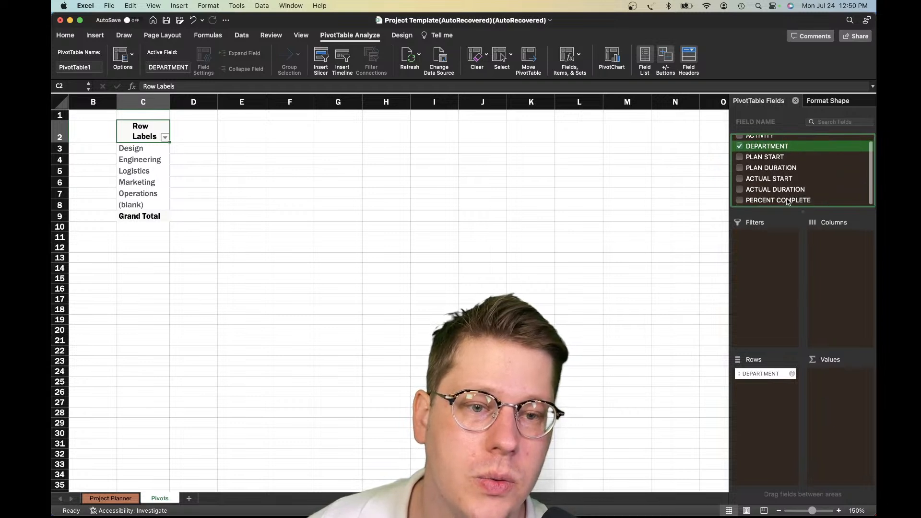
pyautogui.scroll(2, 774, 200)
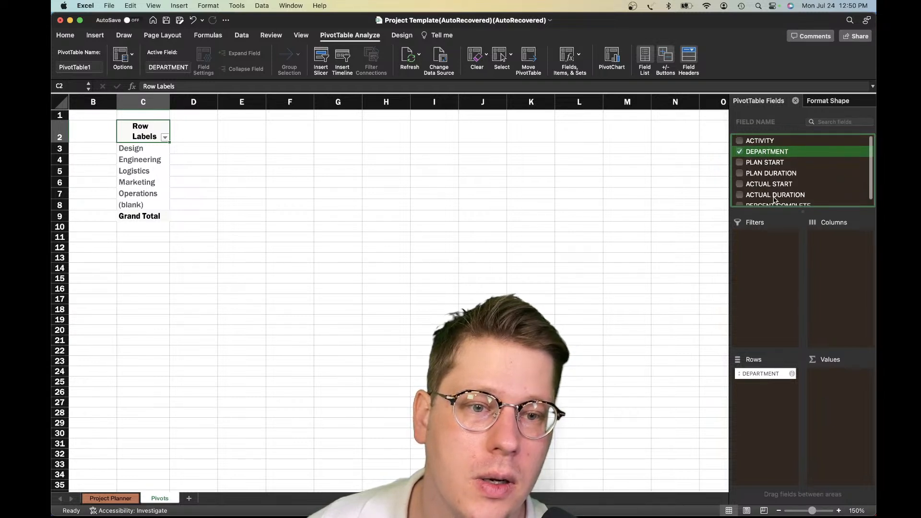
pyautogui.click(756, 143)
pyautogui.moveTo(856, 368); pyautogui.dragTo(855, 370)
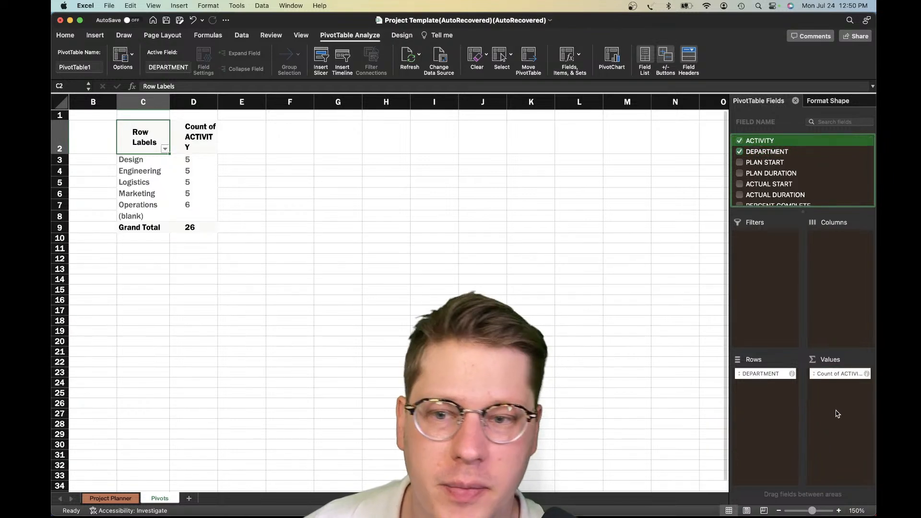
# Examine the activity count for each department in the new pivot table
pyautogui.click(837, 375)
pyautogui.click(190, 191)
pyautogui.click(165, 200)
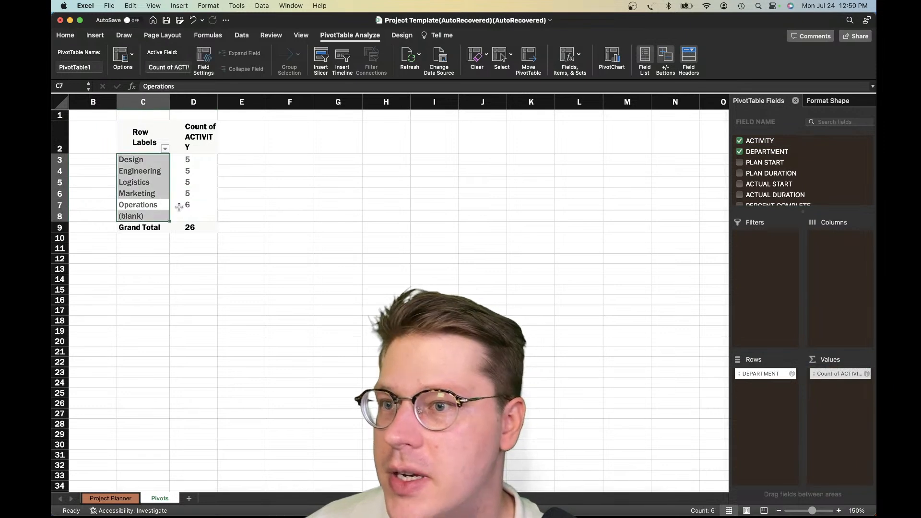
pyautogui.click(185, 203)
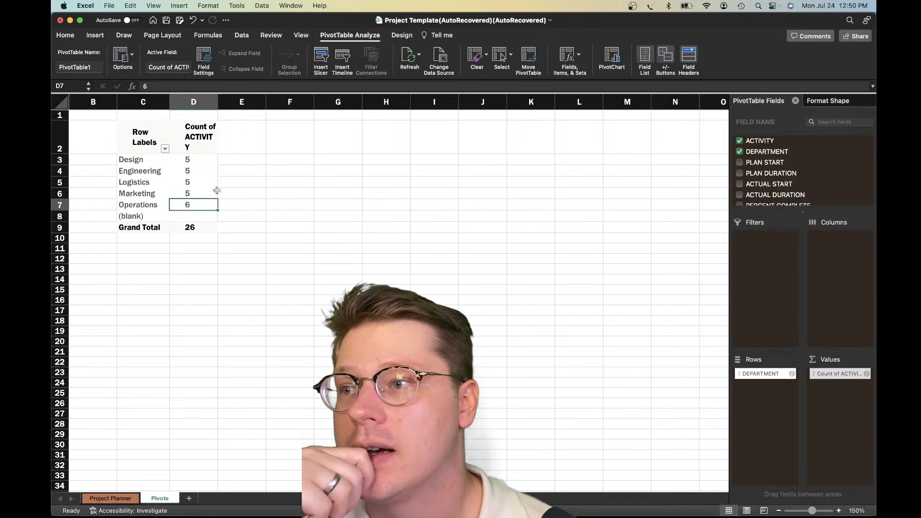
pyautogui.click(201, 172)
pyautogui.click(198, 161)
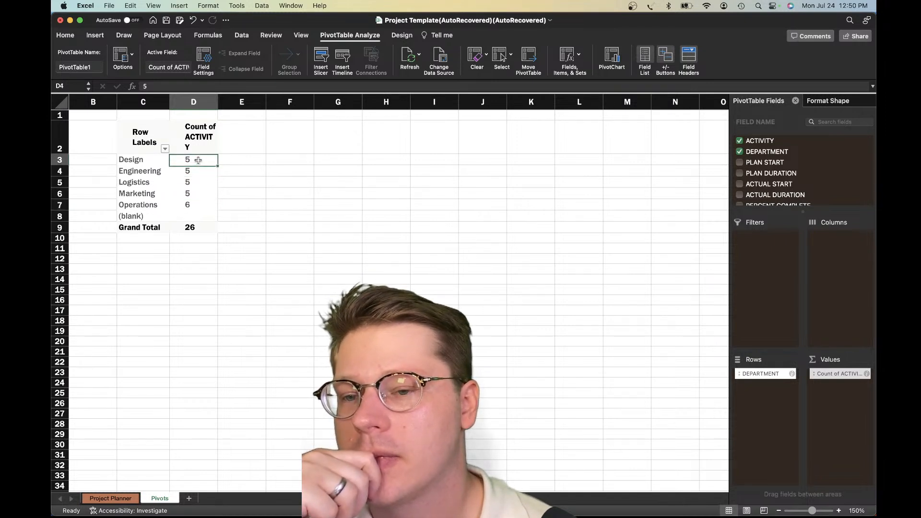
pyautogui.click(157, 169)
pyautogui.click(190, 171)
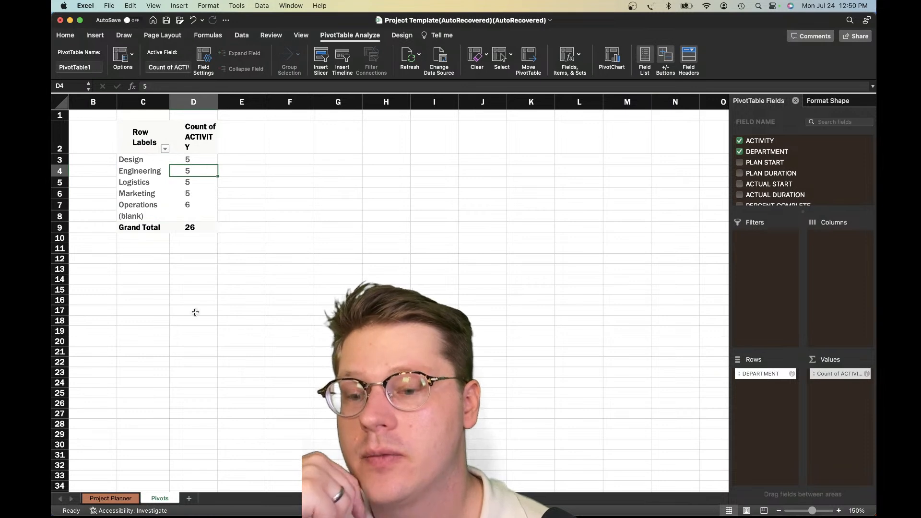
# Check the activity names in the Project Planner table, and return to the Pivots sheet
pyautogui.hotkey('ctrl', 'pageup')
pyautogui.scroll(-3, 294, 312)
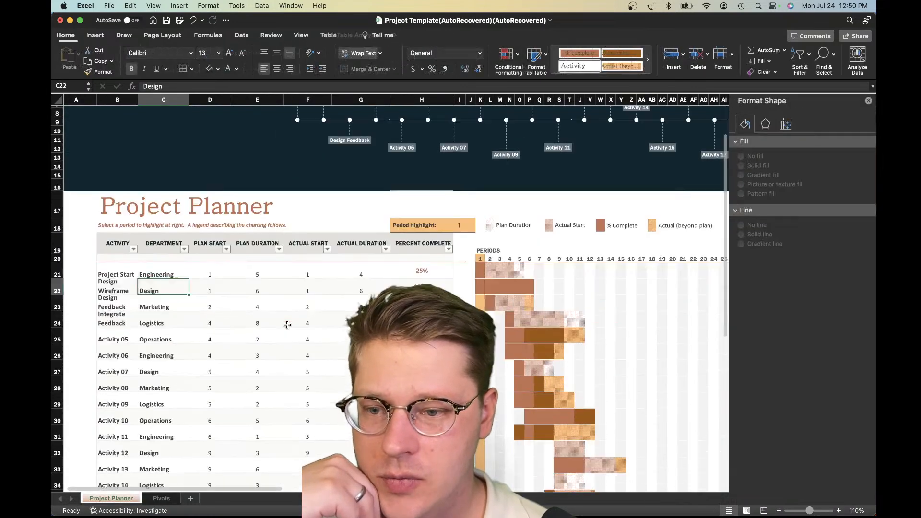
pyautogui.click(126, 285)
pyautogui.click(103, 383)
pyautogui.click(117, 418)
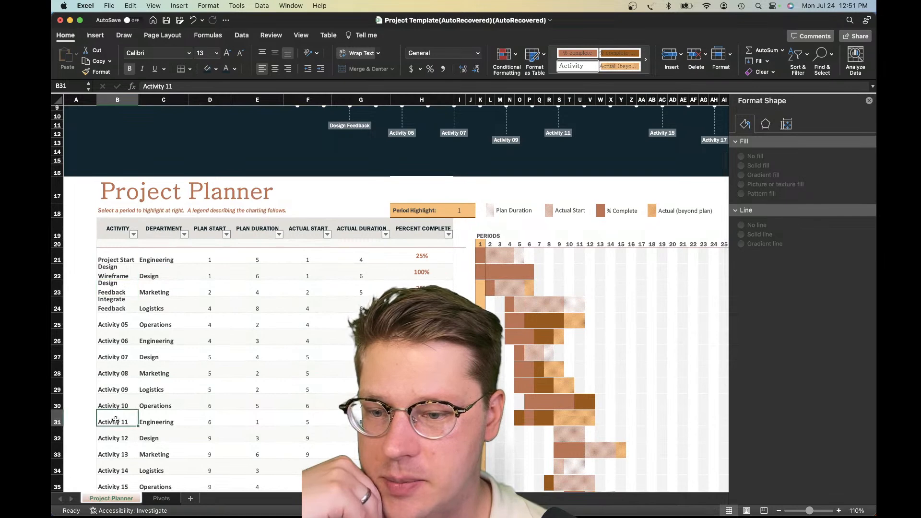
pyautogui.click(161, 498)
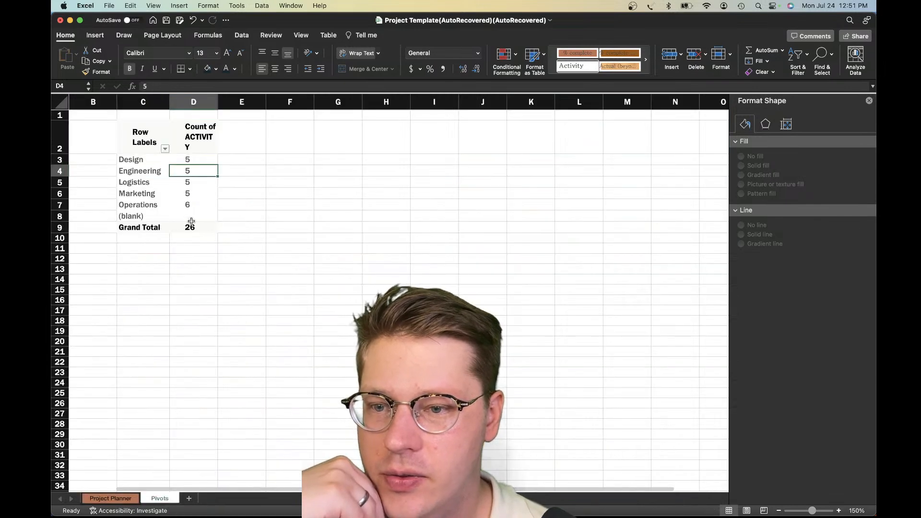
# Widen column D on the Pivots sheet so the Count of ACTIVITY header fits on one line
pyautogui.click(197, 183)
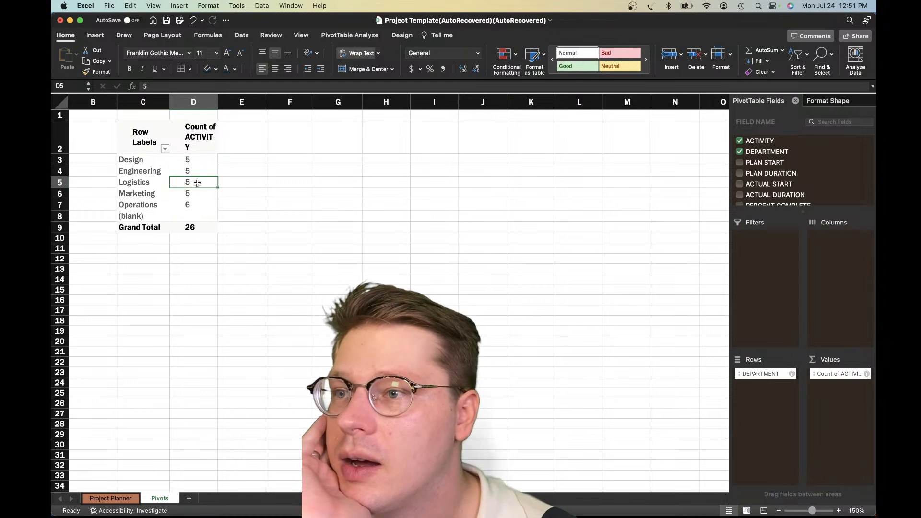
pyautogui.click(257, 183)
pyautogui.moveTo(217, 102); pyautogui.dragTo(254, 102)
pyautogui.click(199, 183)
pyautogui.click(197, 160)
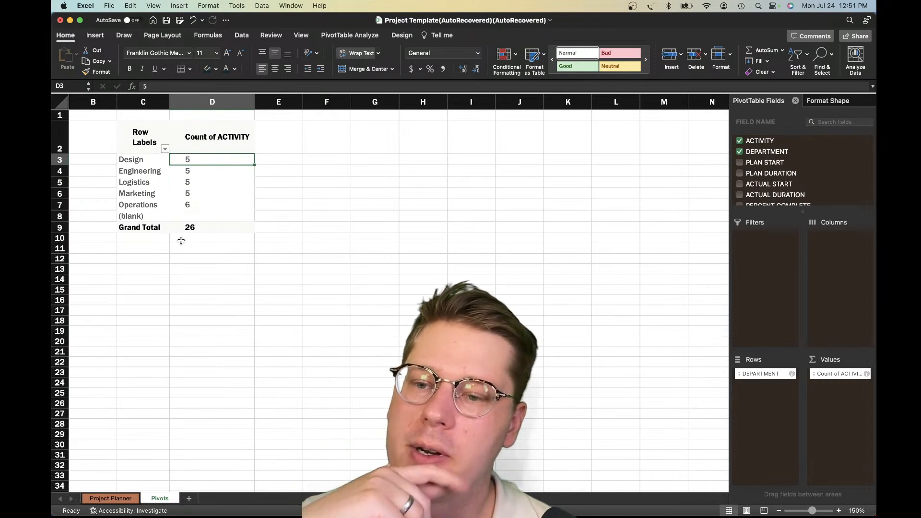
# Compare the pivot table's department counts with the activity rows and percent complete values on the Project Planner sheet
pyautogui.hscroll(-1, 191, 196)
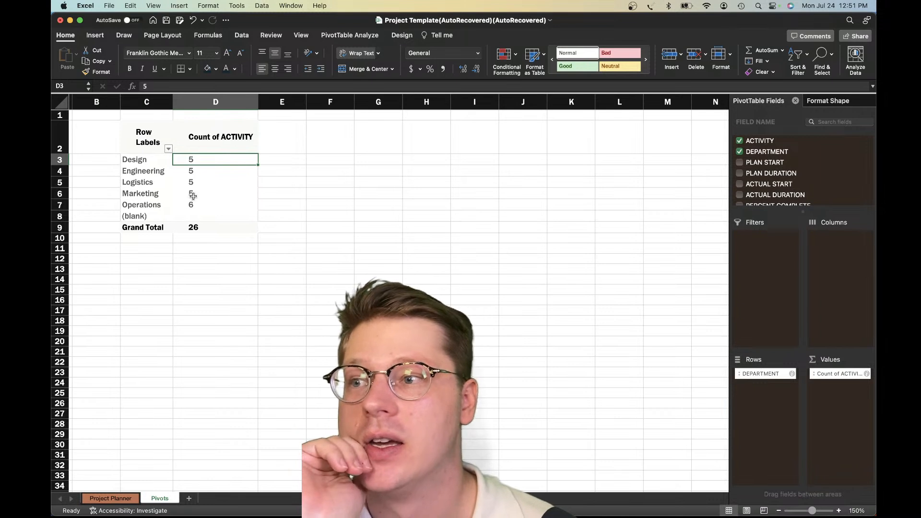
pyautogui.click(204, 181)
pyautogui.click(162, 203)
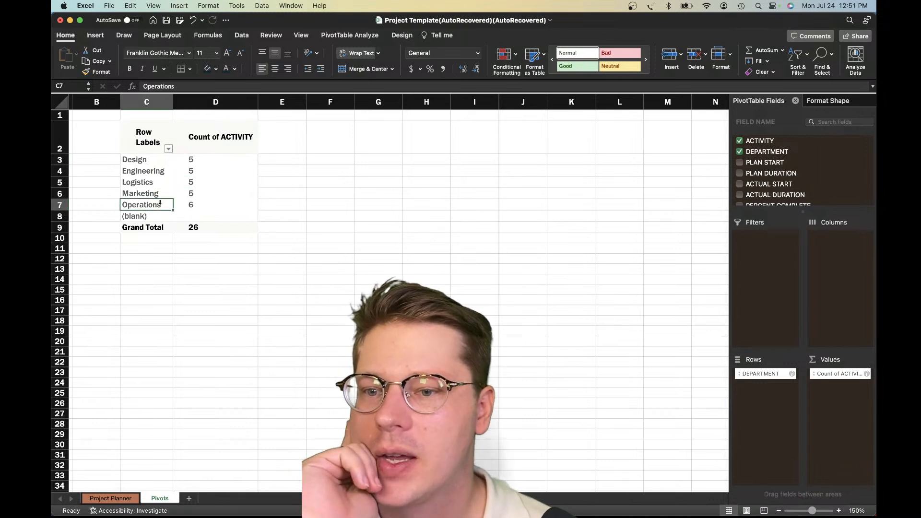
pyautogui.click(181, 193)
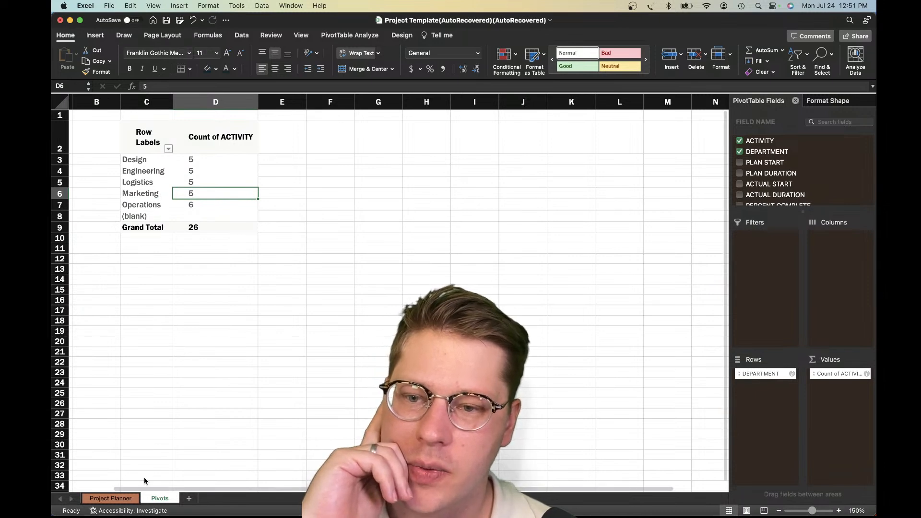
pyautogui.click(134, 497)
pyautogui.scroll(5, 180, 281)
pyautogui.scroll(-2, 180, 282)
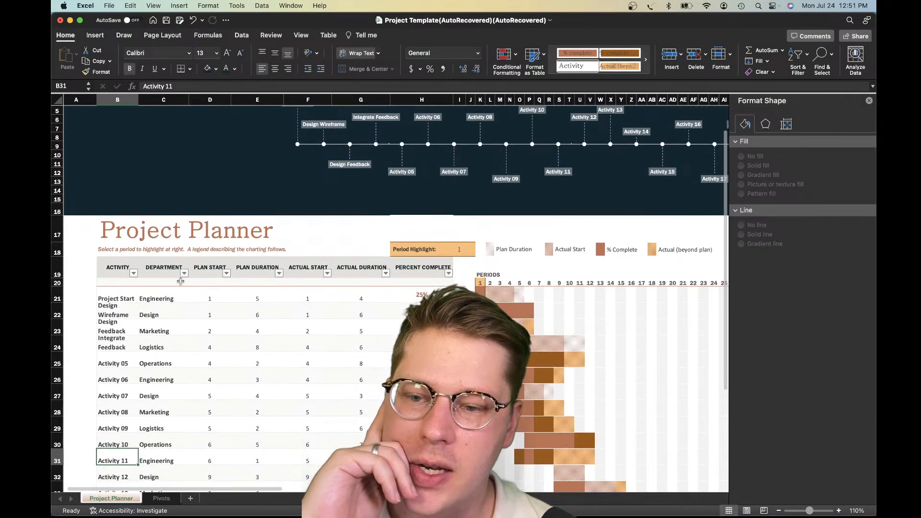
pyautogui.scroll(-3, 181, 281)
pyautogui.click(180, 281)
pyautogui.click(113, 300)
pyautogui.scroll(-3, 114, 301)
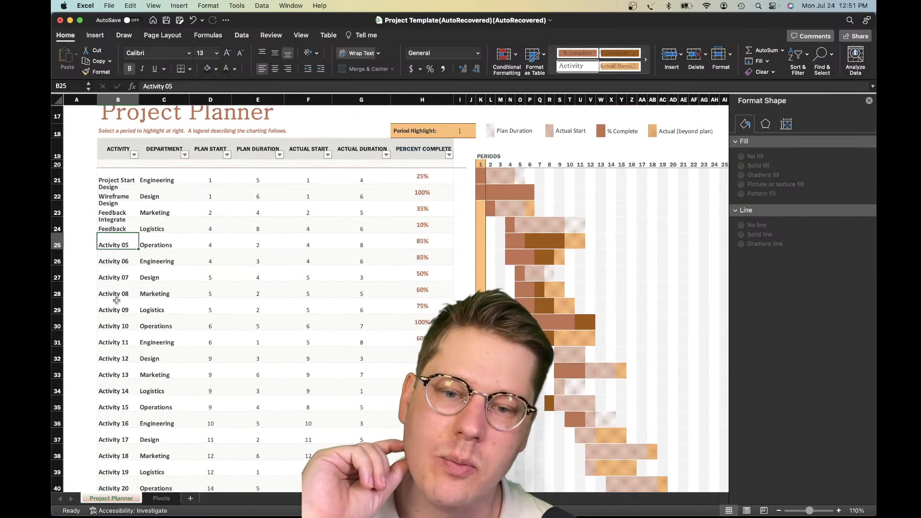
pyautogui.scroll(-10, 294, 305)
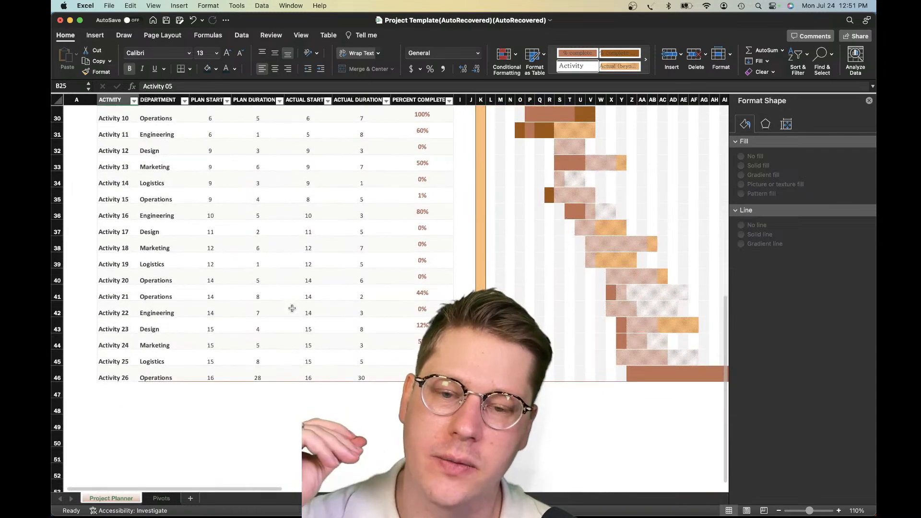
pyautogui.scroll(12, 292, 308)
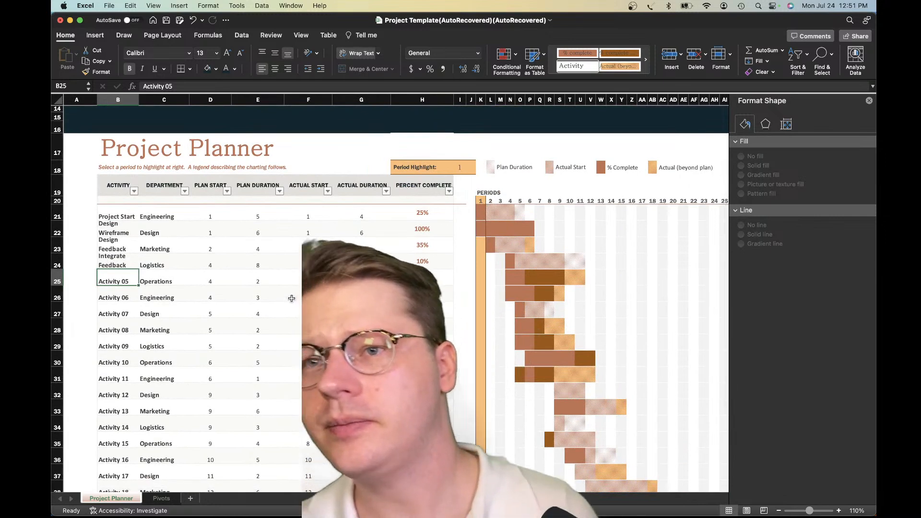
pyautogui.click(399, 243)
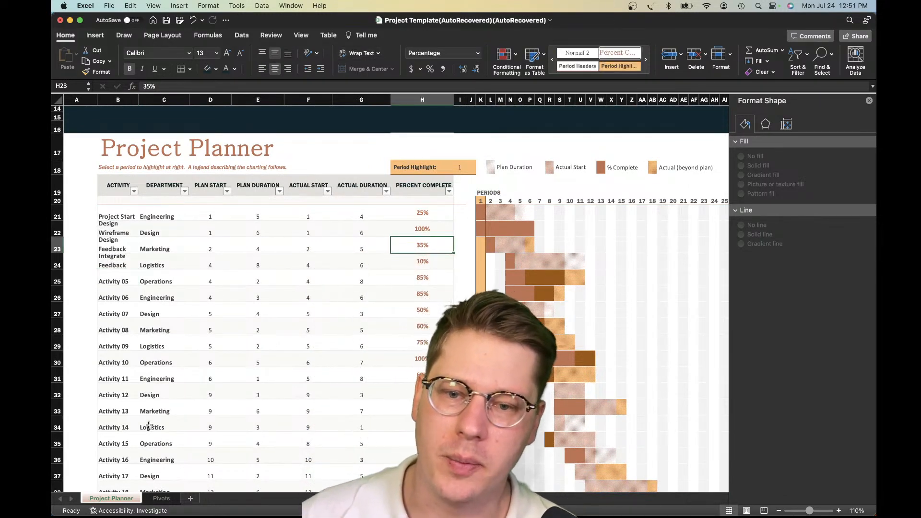
# Start a new calculated field named Complete for the pivot table on the Pivots sheet
pyautogui.click(150, 504)
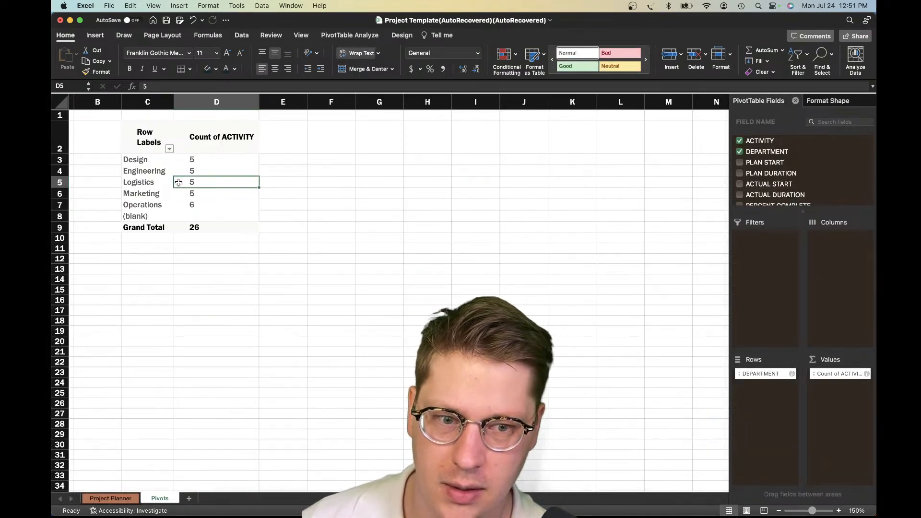
pyautogui.click(853, 439)
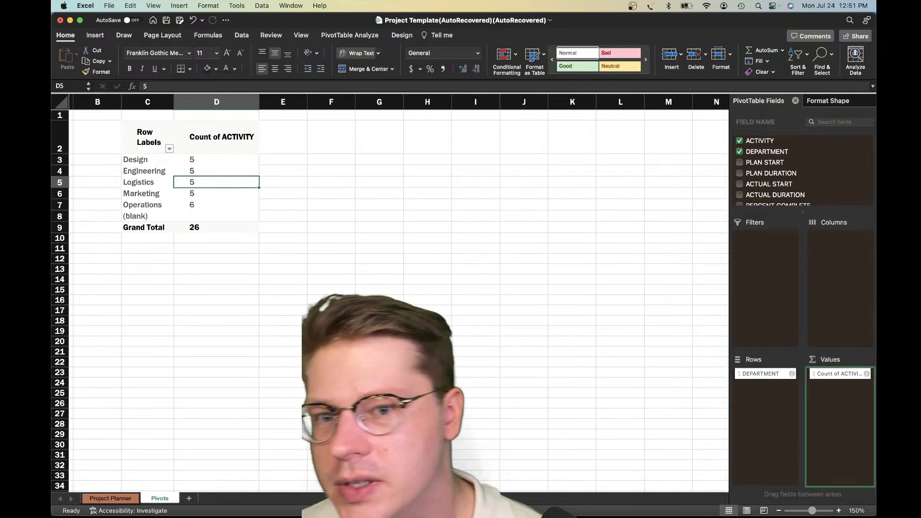
pyautogui.click(333, 38)
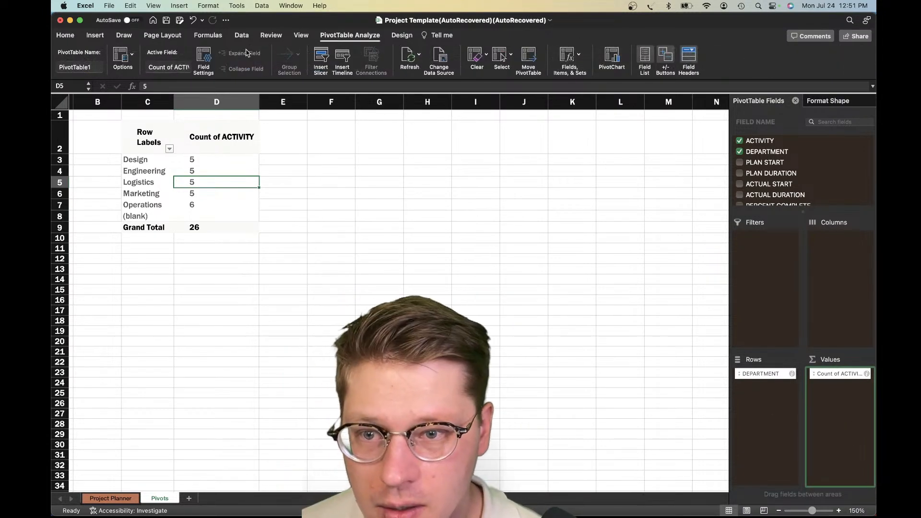
pyautogui.click(577, 62)
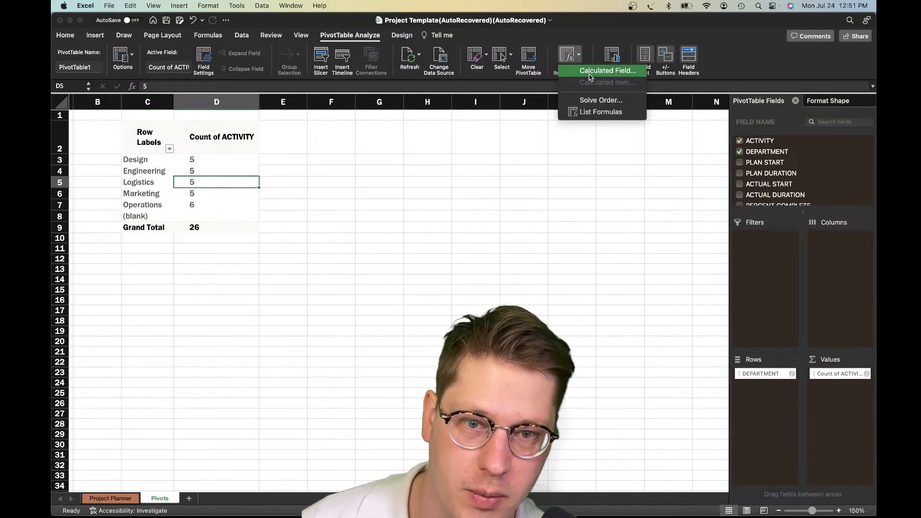
pyautogui.click(593, 72)
pyautogui.moveTo(433, 106); pyautogui.dragTo(451, 259)
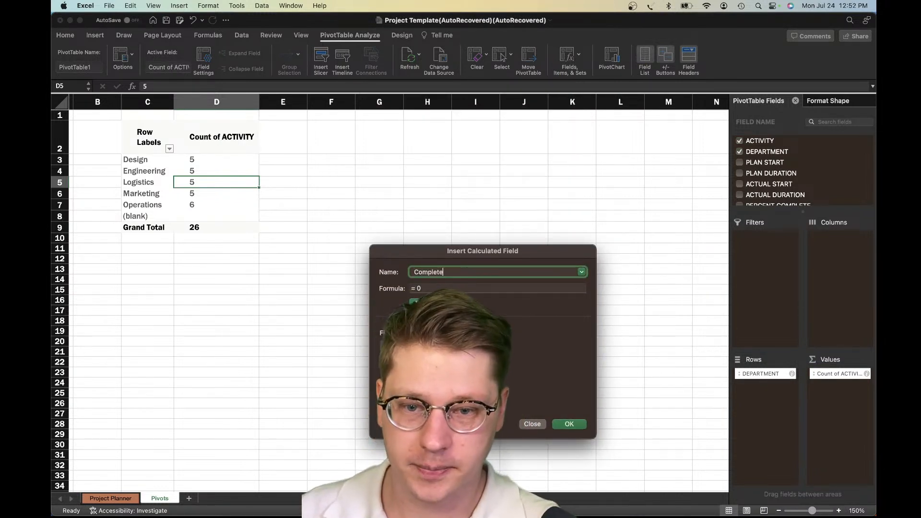
# Define the Complete field's formula as =IF('PERCENT COMPLETE'=1,1,0)
pyautogui.click(447, 286)
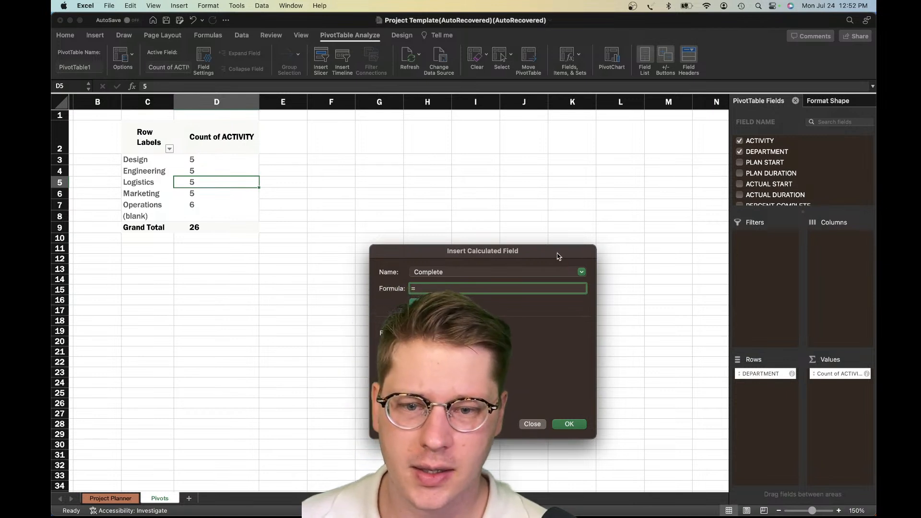
pyautogui.moveTo(558, 257); pyautogui.dragTo(523, 181)
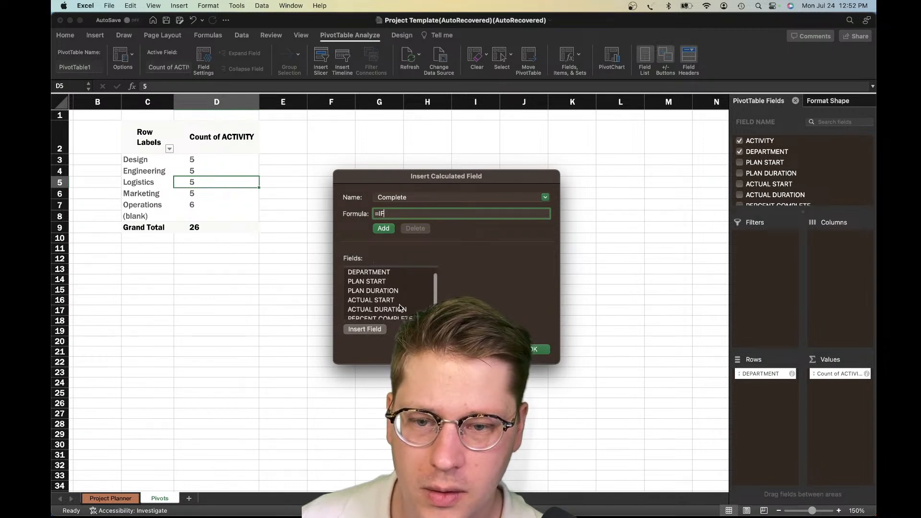
pyautogui.click(399, 315)
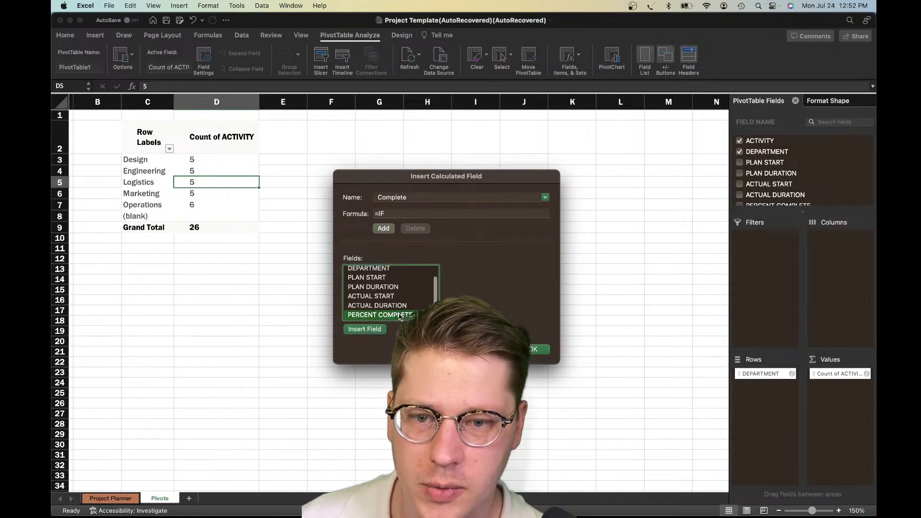
pyautogui.click(397, 215)
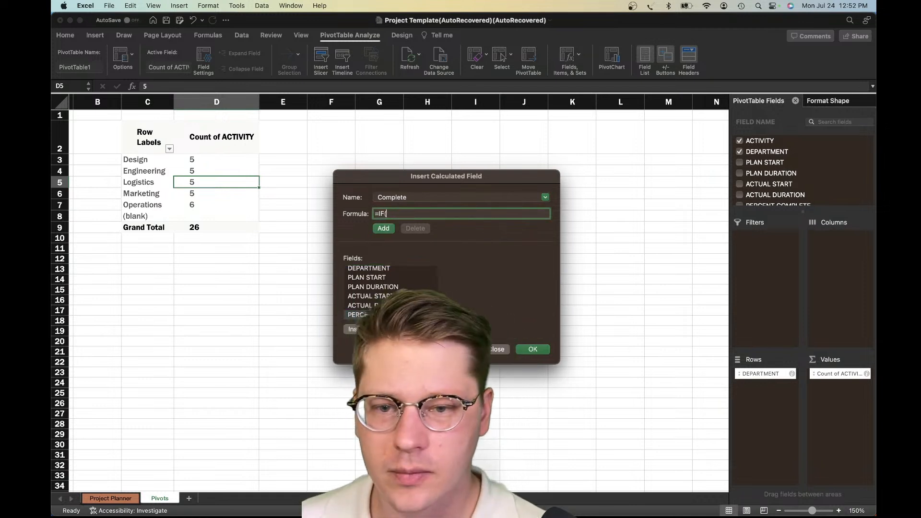
pyautogui.doubleClick(401, 315)
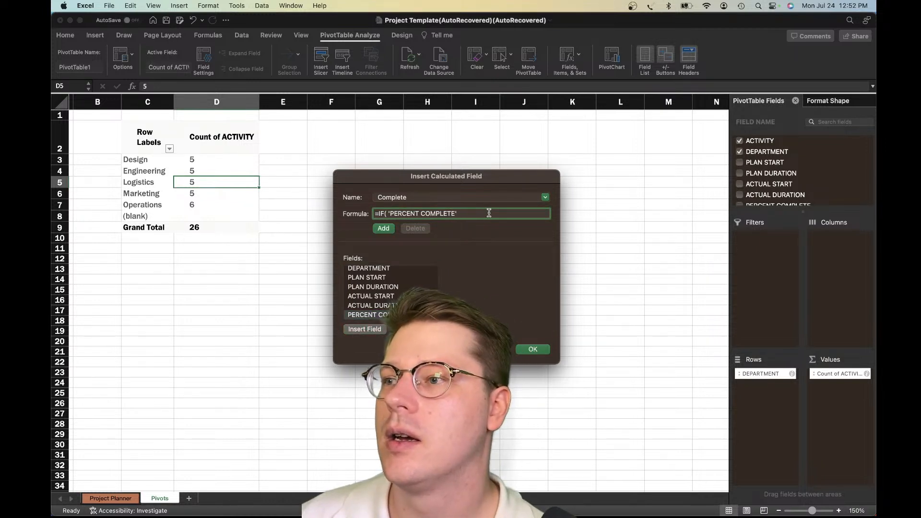
pyautogui.write('=')
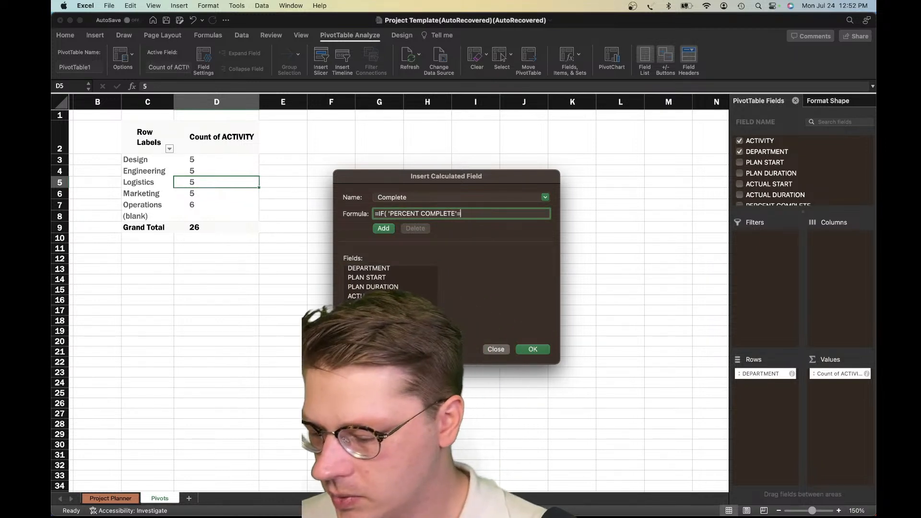
pyautogui.write('1')
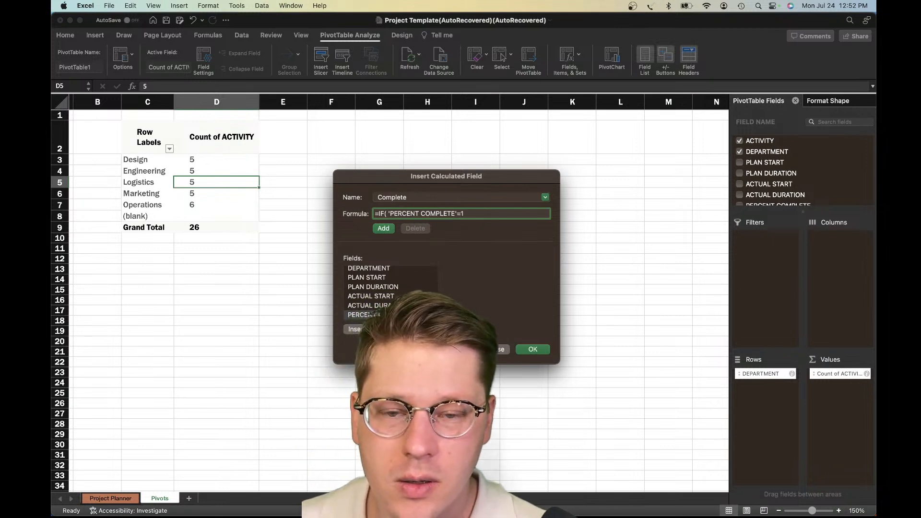
pyautogui.write(',')
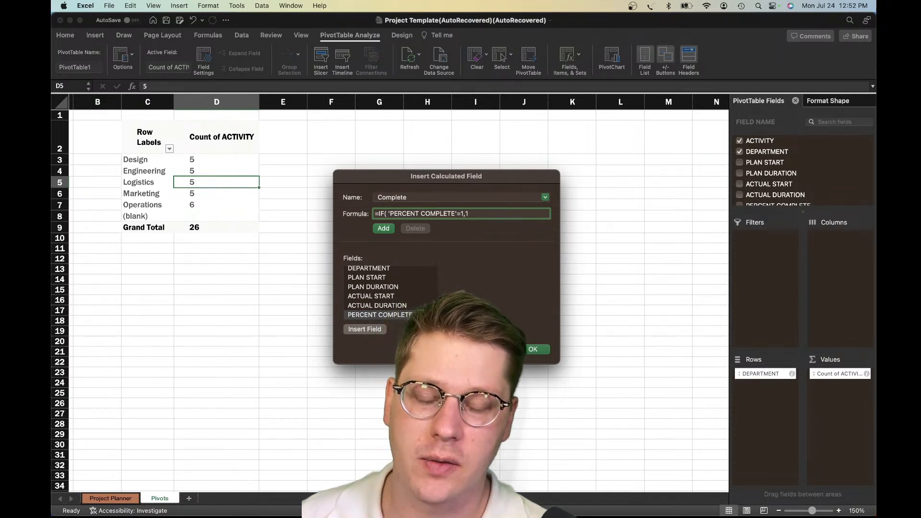
pyautogui.write('1,0)')
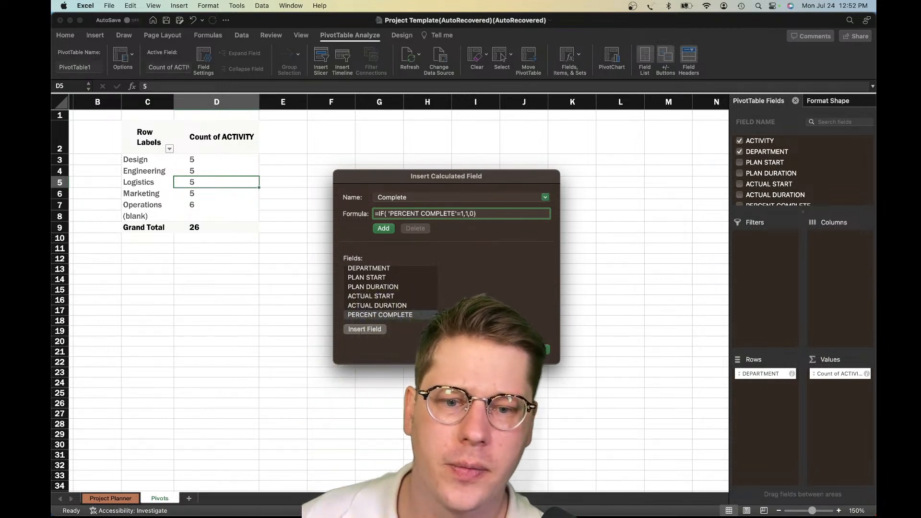
# Add the Complete calculated field and confirm it so it joins the pivot table's values
pyautogui.click(384, 228)
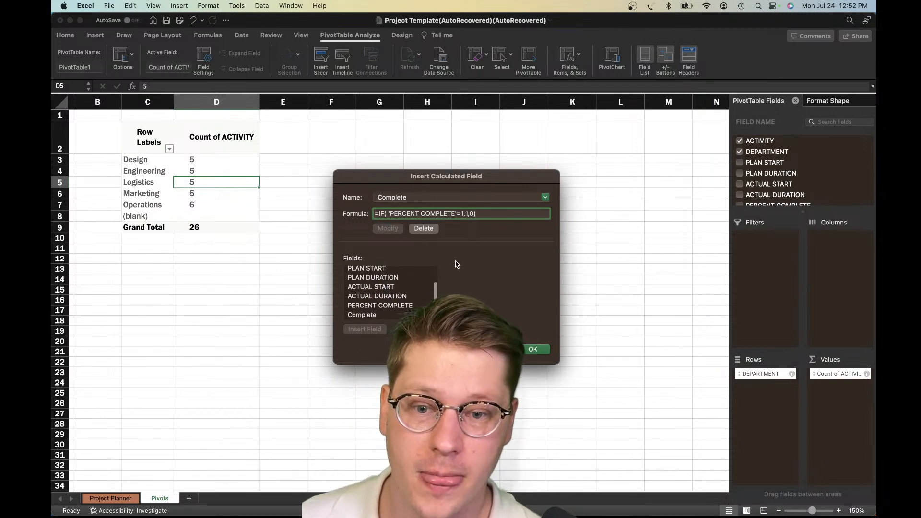
pyautogui.click(395, 315)
pyautogui.click(540, 350)
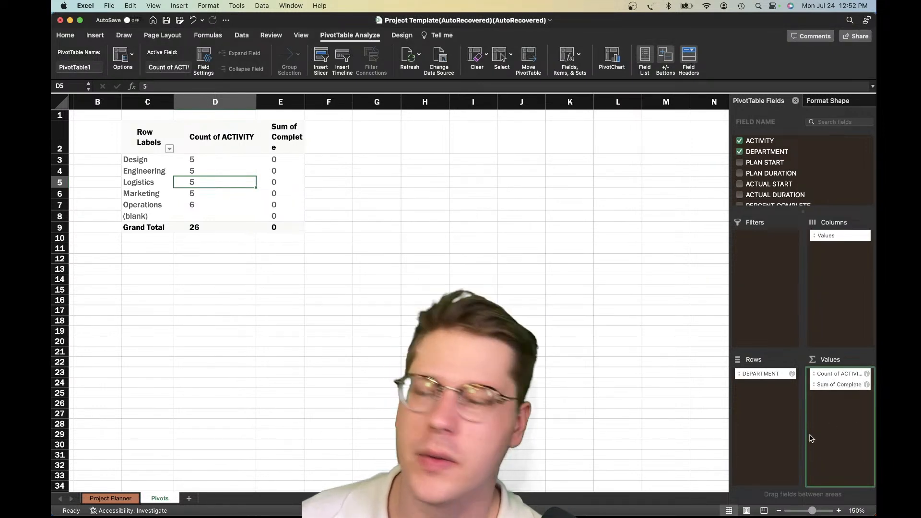
# Compare the pivot table's Sum of Complete column with the percent complete values of the activities on the Project Planner sheet
pyautogui.click(272, 151)
pyautogui.click(276, 160)
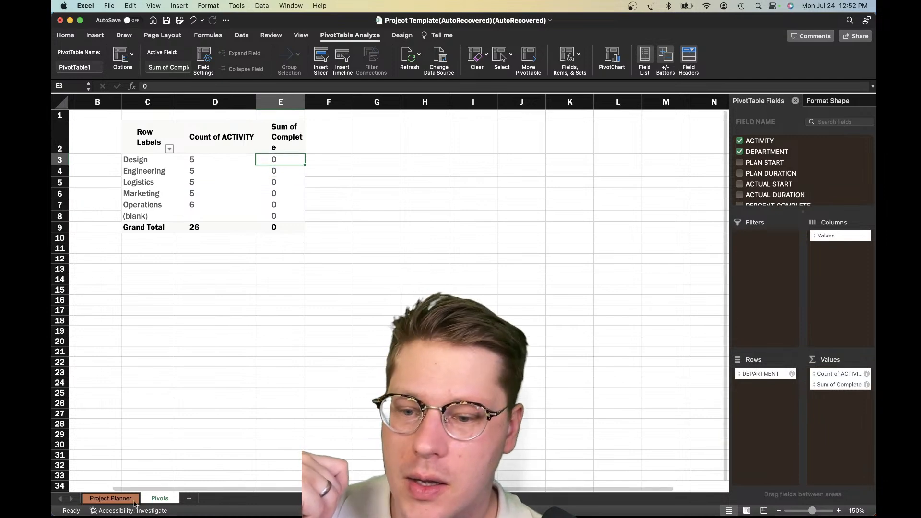
pyautogui.click(102, 499)
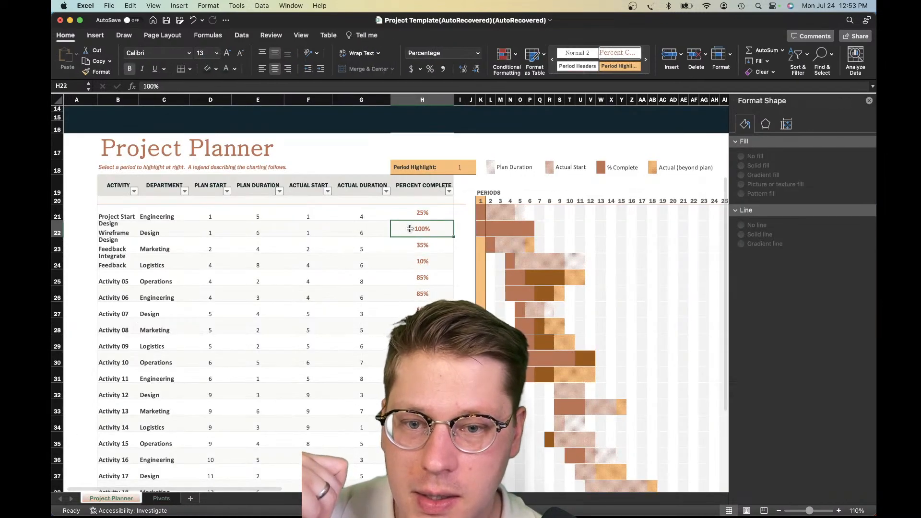
pyautogui.click(412, 265)
pyautogui.click(413, 240)
pyautogui.click(415, 233)
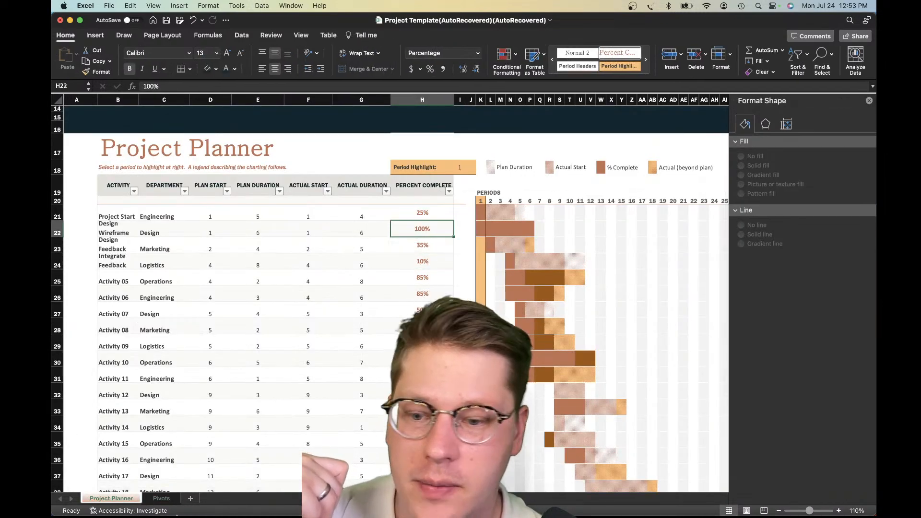
pyautogui.click(442, 216)
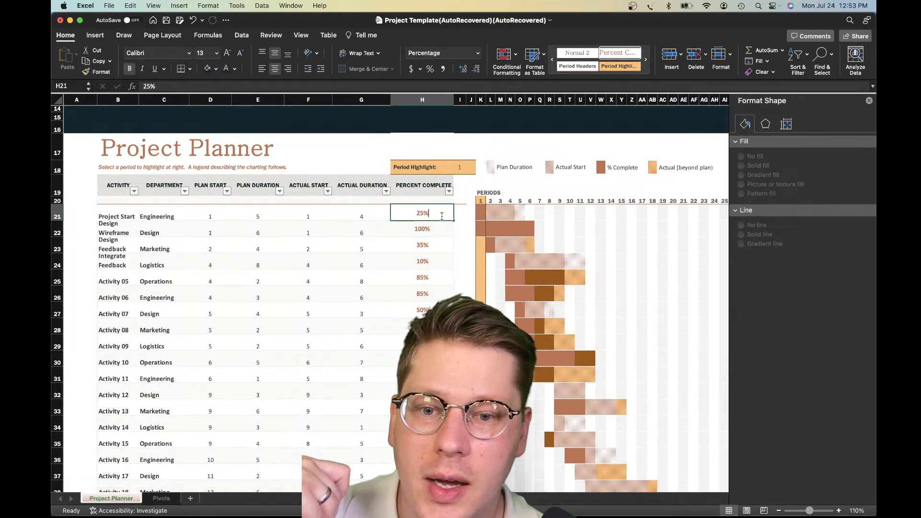
pyautogui.press('Escape')
pyautogui.click(427, 263)
pyautogui.click(427, 282)
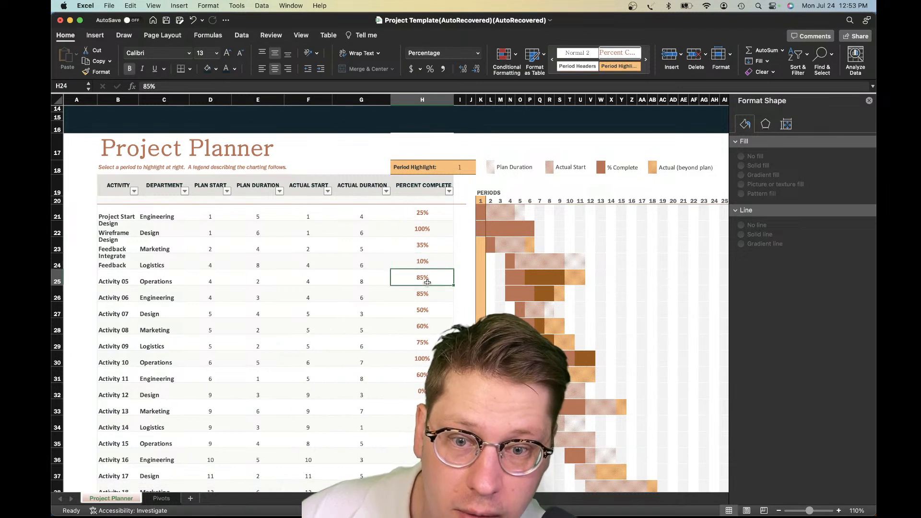
pyautogui.click(441, 233)
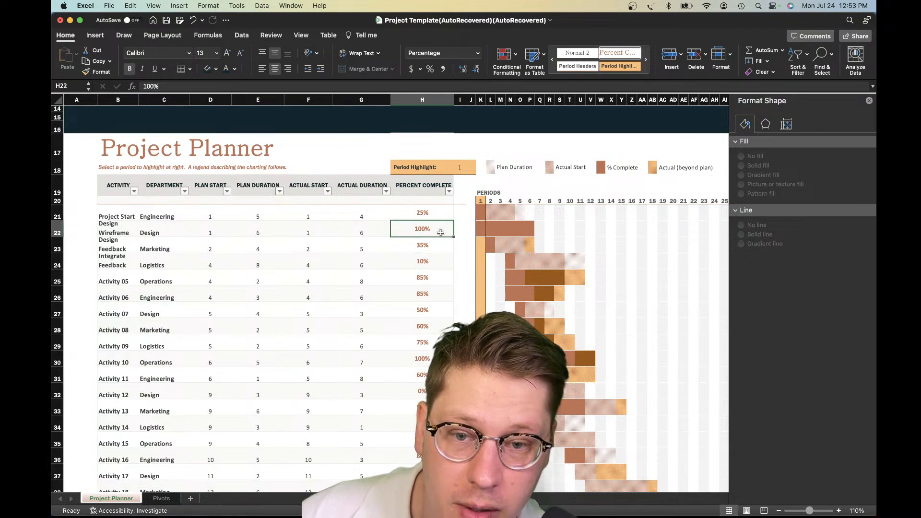
pyautogui.click(436, 260)
pyautogui.click(435, 235)
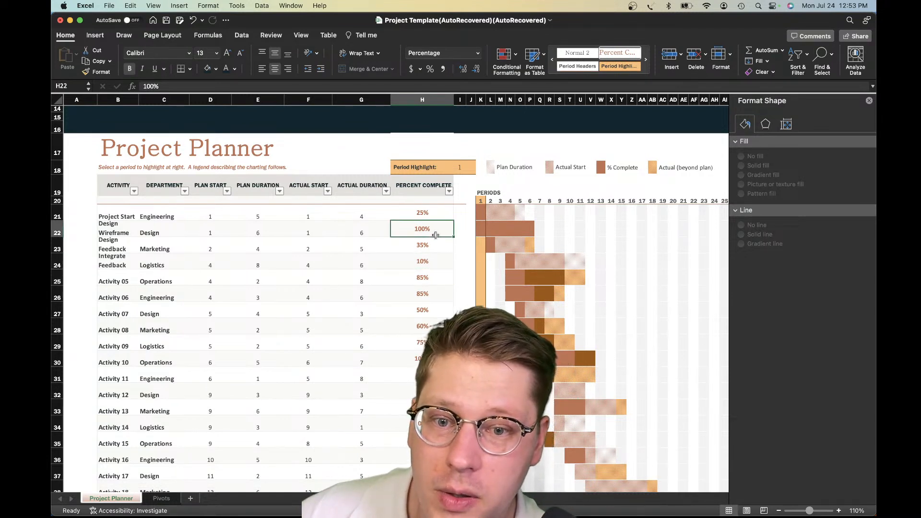
pyautogui.click(161, 499)
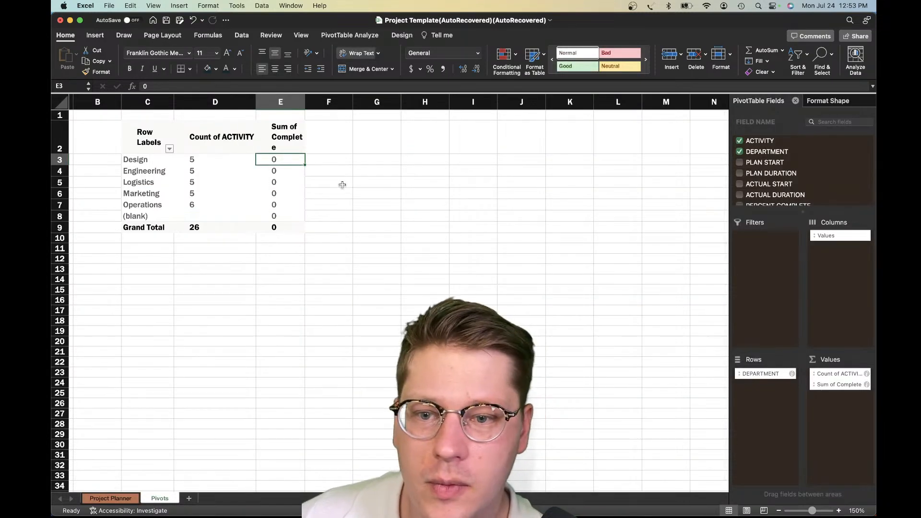
# Check the Sum of Complete values per department and the field's summarize and show-data options without changing them
pyautogui.click(291, 182)
pyautogui.click(266, 259)
pyautogui.moveTo(273, 216); pyautogui.dragTo(285, 170)
pyautogui.click(286, 170)
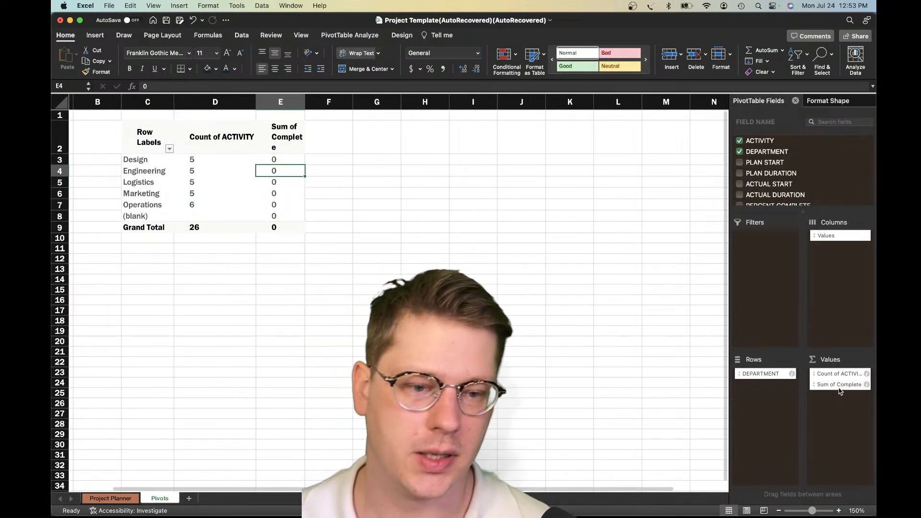
pyautogui.click(867, 385)
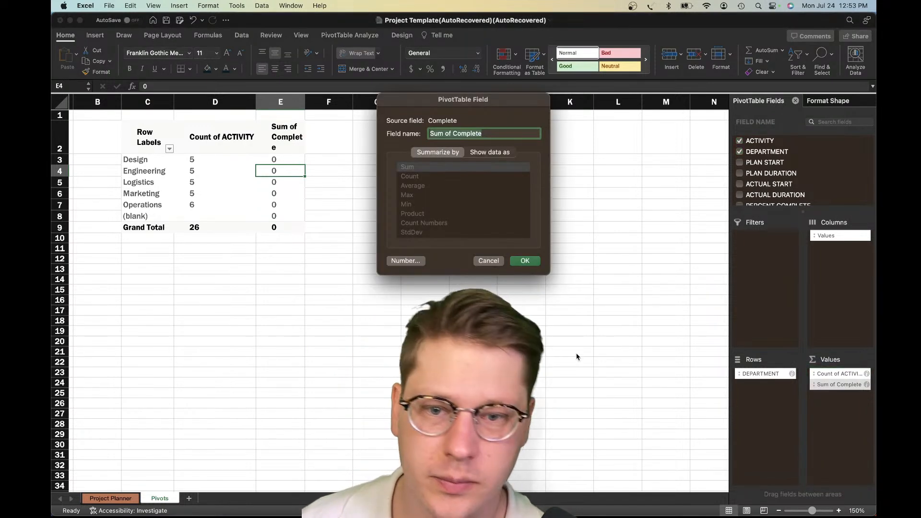
pyautogui.click(500, 153)
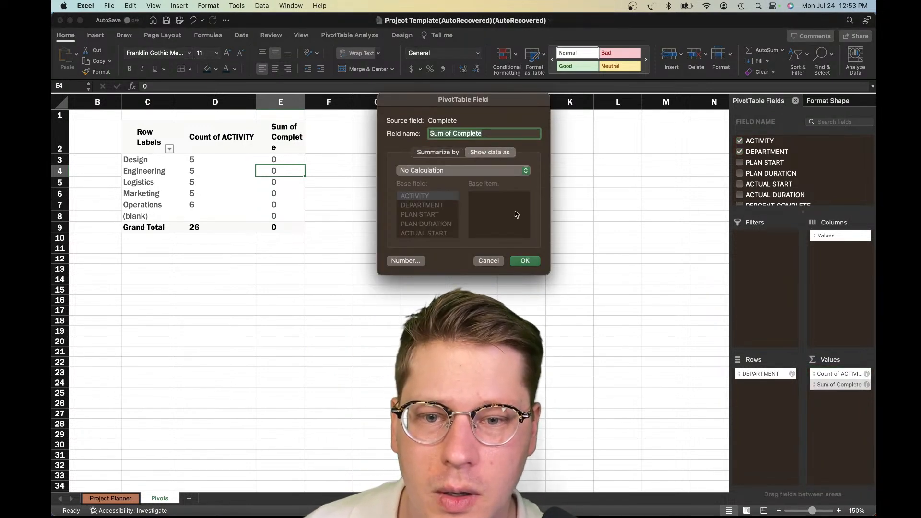
pyautogui.click(488, 261)
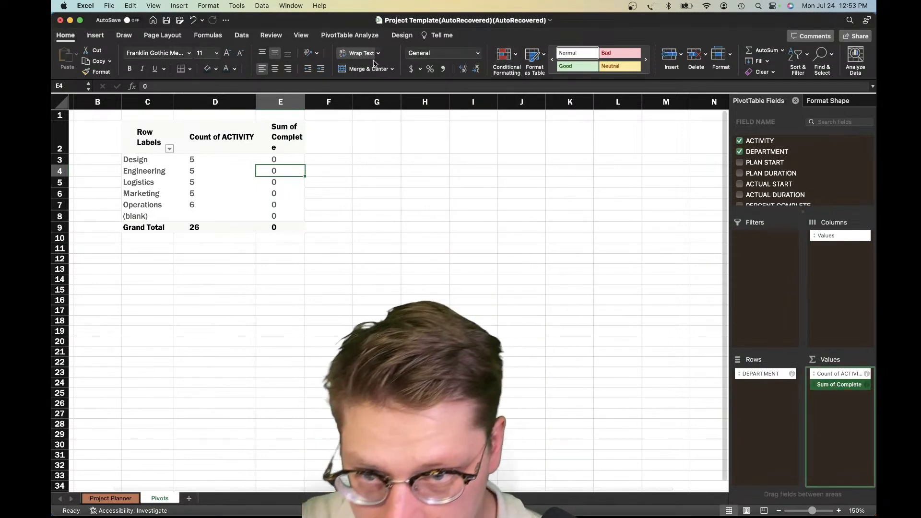
# Remove the Sum of Complete field from the pivot table's values
pyautogui.click(349, 36)
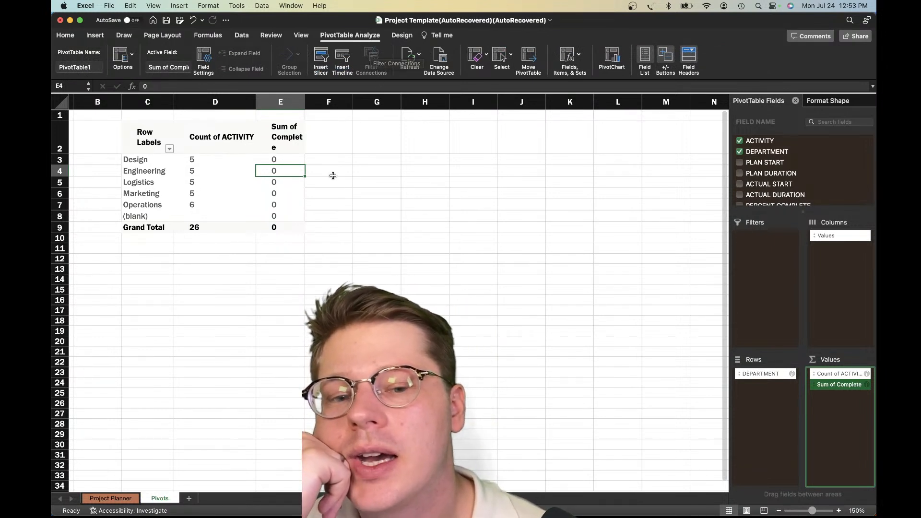
pyautogui.click(837, 386)
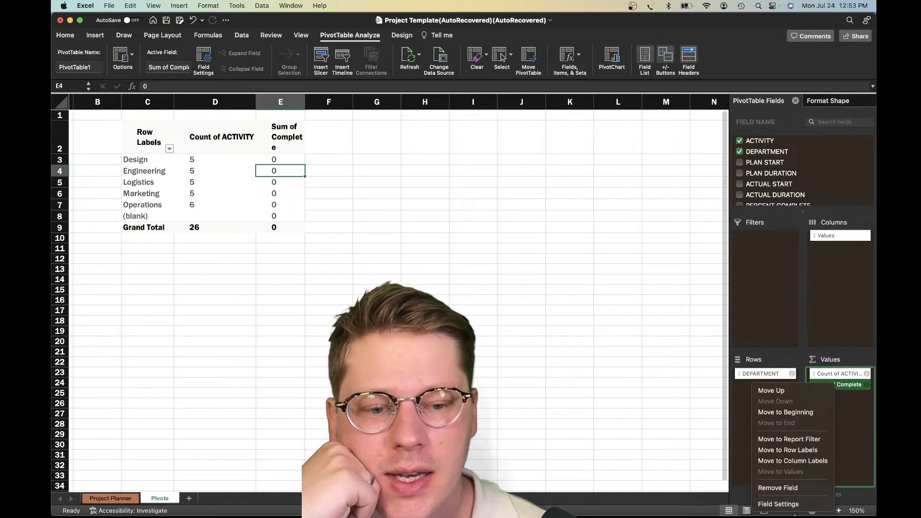
pyautogui.click(787, 490)
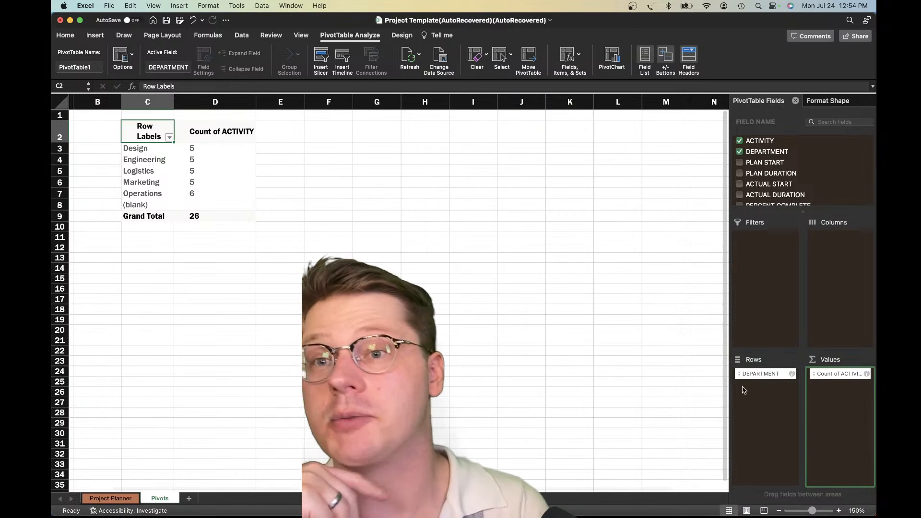
# Review the planner's percent complete values beside the timeline bars, and return to the pivot table on the Pivots sheet
pyautogui.click(119, 499)
pyautogui.click(263, 265)
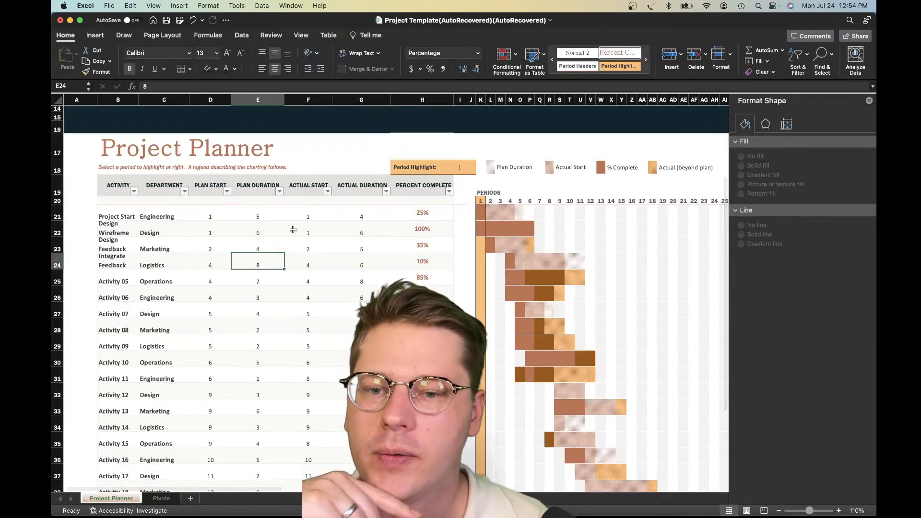
pyautogui.scroll(1, 292, 240)
pyautogui.hscroll(3, 293, 231)
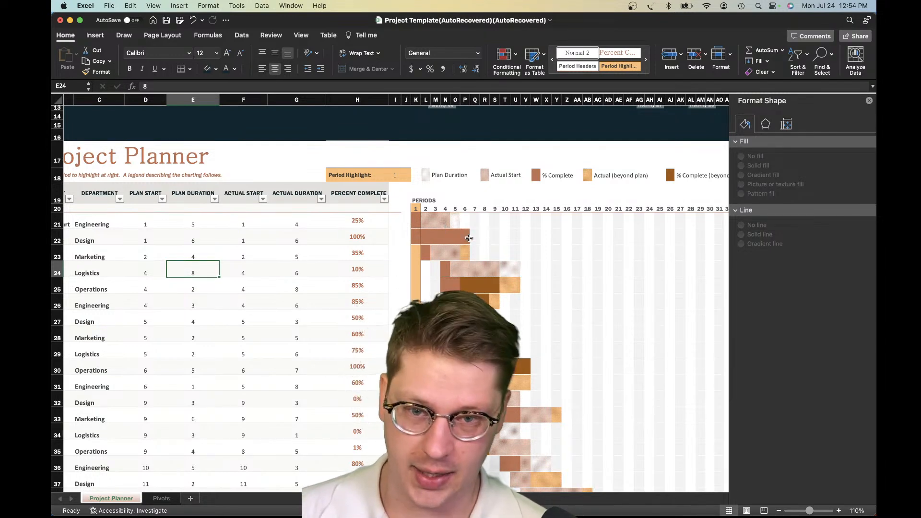
pyautogui.click(368, 241)
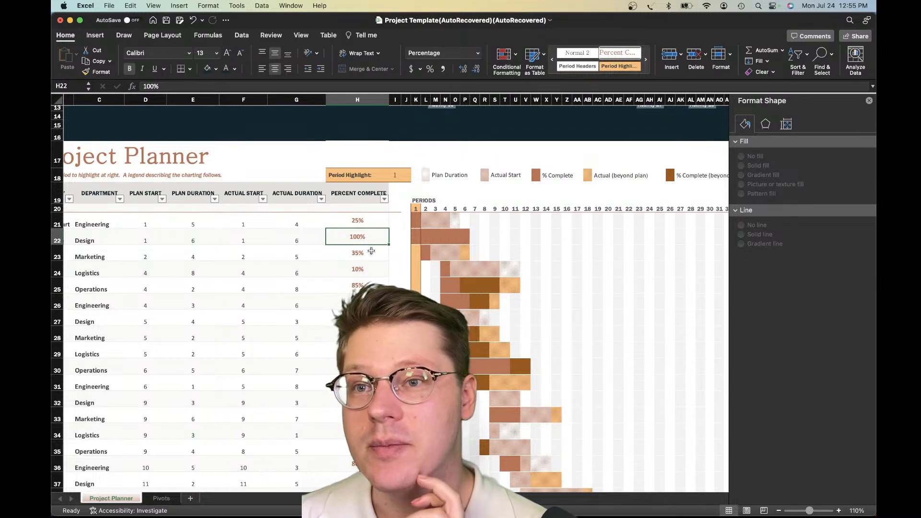
pyautogui.click(161, 498)
pyautogui.click(214, 171)
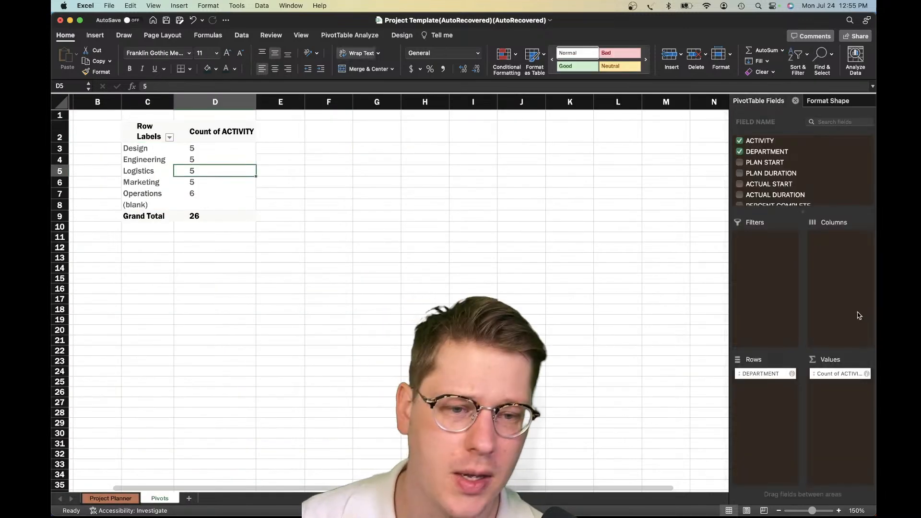
# Add the PERCENT COMPLETE field to the pivot table's values beside Count of ACTIVITY and check the Design department's sum
pyautogui.scroll(-2, 782, 139)
pyautogui.moveTo(778, 190); pyautogui.dragTo(856, 441)
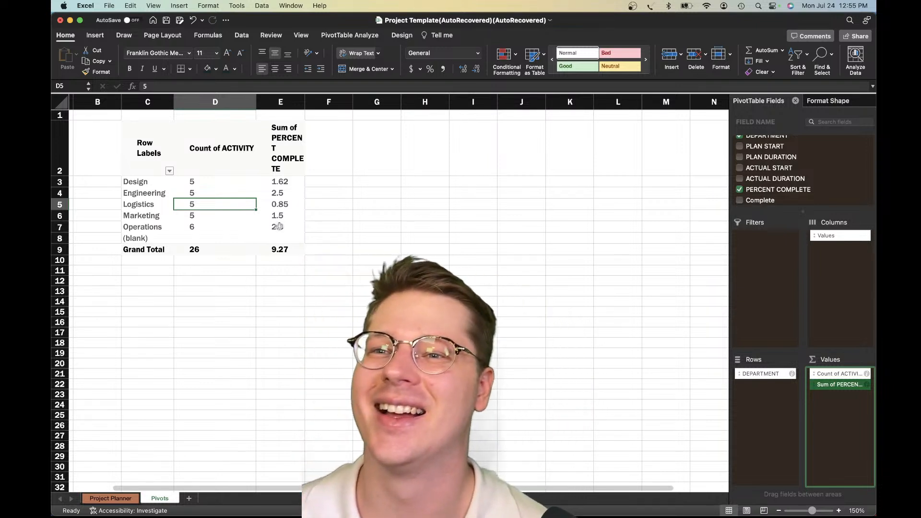
pyautogui.click(292, 184)
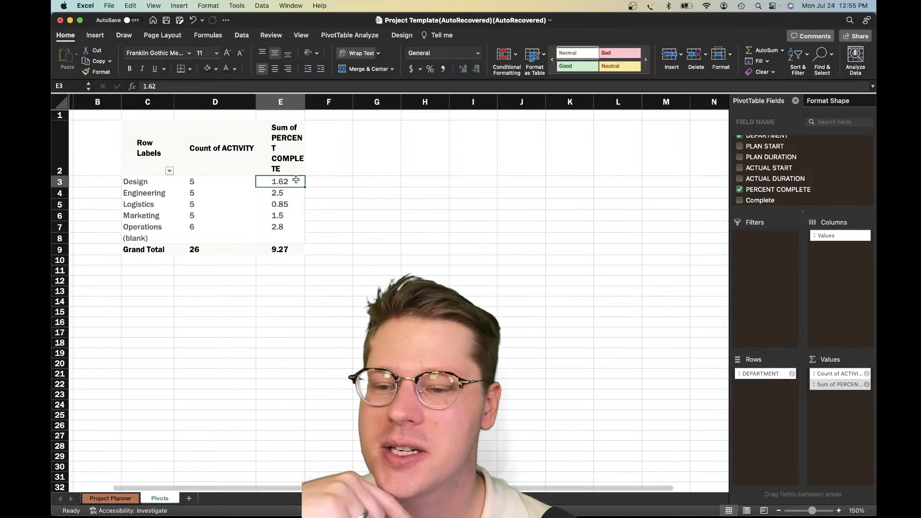
pyautogui.scroll(-4, 269, 288)
pyautogui.scroll(5, 266, 295)
# Examine the first activity's plan duration, actual start, actual duration and percent complete on the Project Planner sheet
pyautogui.click(124, 501)
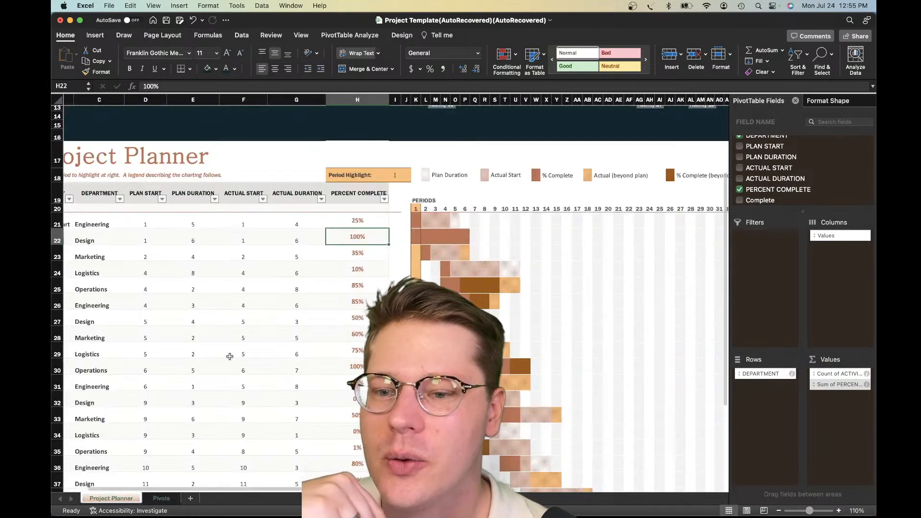
pyautogui.click(330, 223)
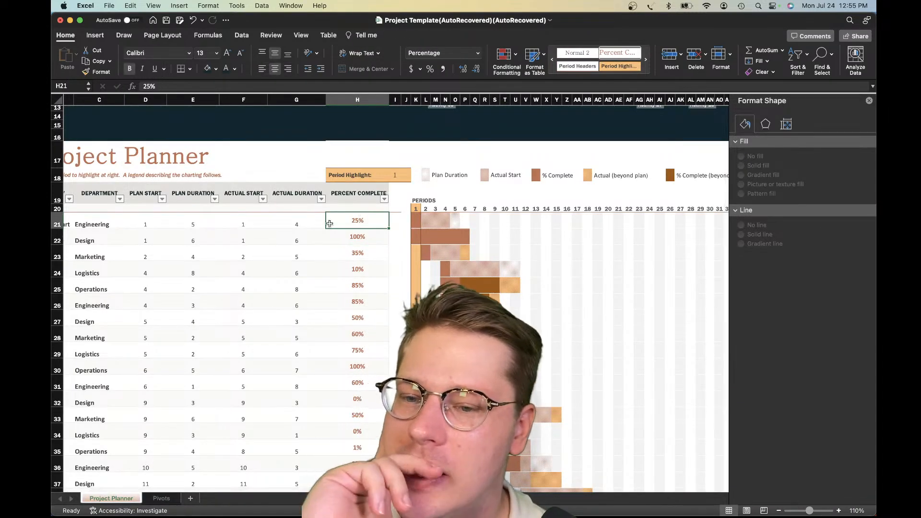
pyautogui.click(276, 223)
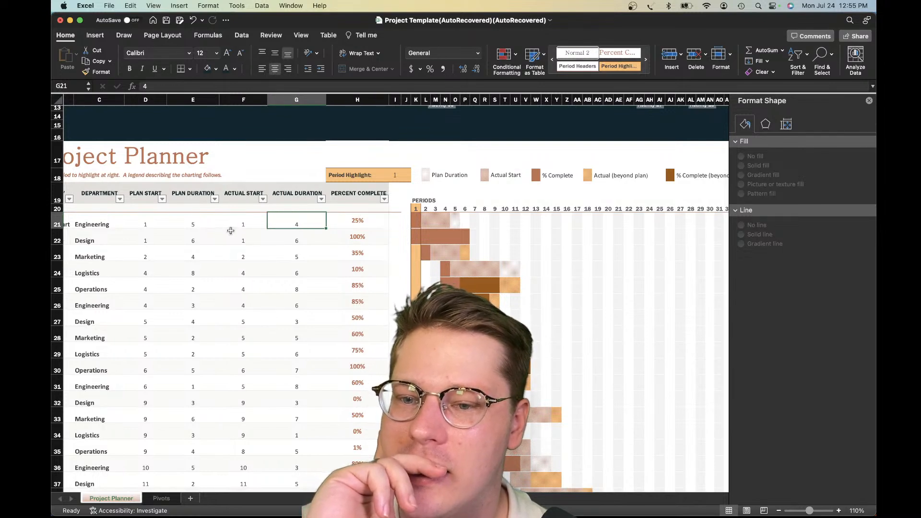
pyautogui.click(242, 223)
pyautogui.click(278, 222)
pyautogui.click(191, 224)
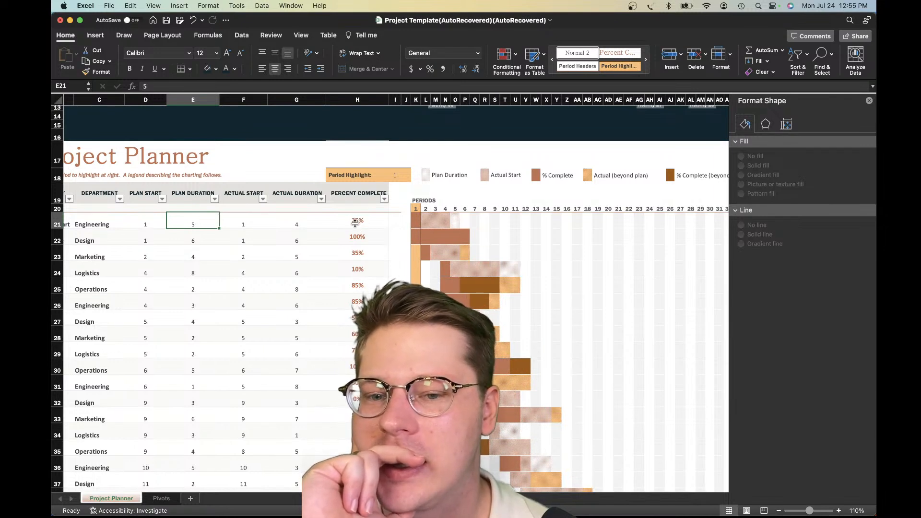
pyautogui.click(355, 223)
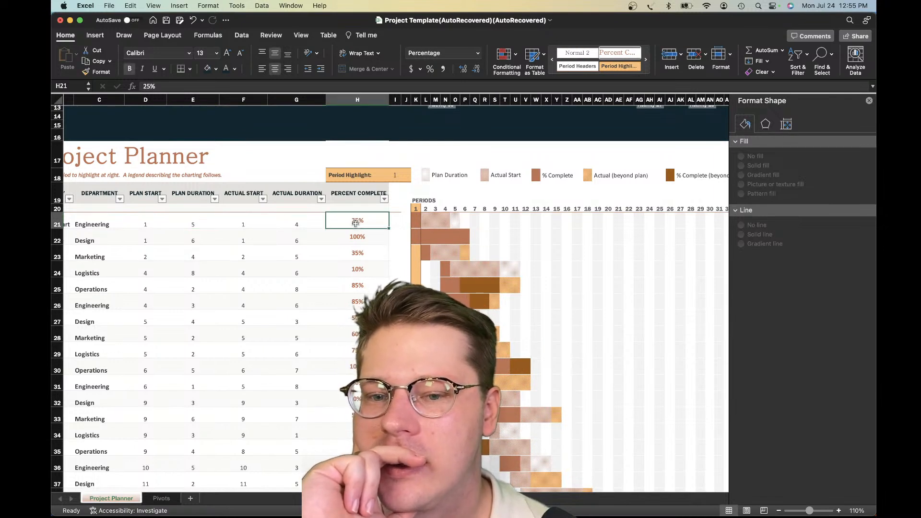
pyautogui.click(193, 226)
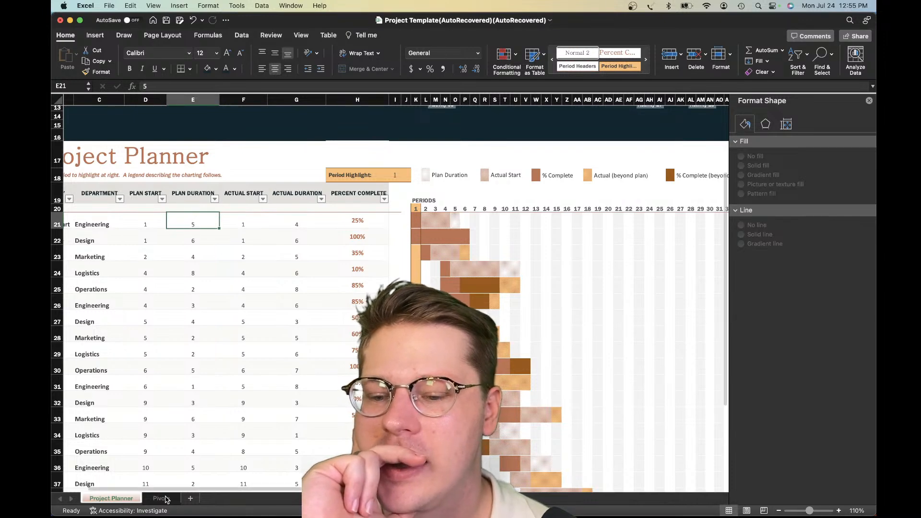
# Review the Count of ACTIVITY values for each department in the pivot table on the Pivots sheet
pyautogui.click(162, 498)
pyautogui.click(226, 183)
pyautogui.click(218, 207)
pyautogui.click(219, 227)
pyautogui.click(216, 205)
pyautogui.click(214, 192)
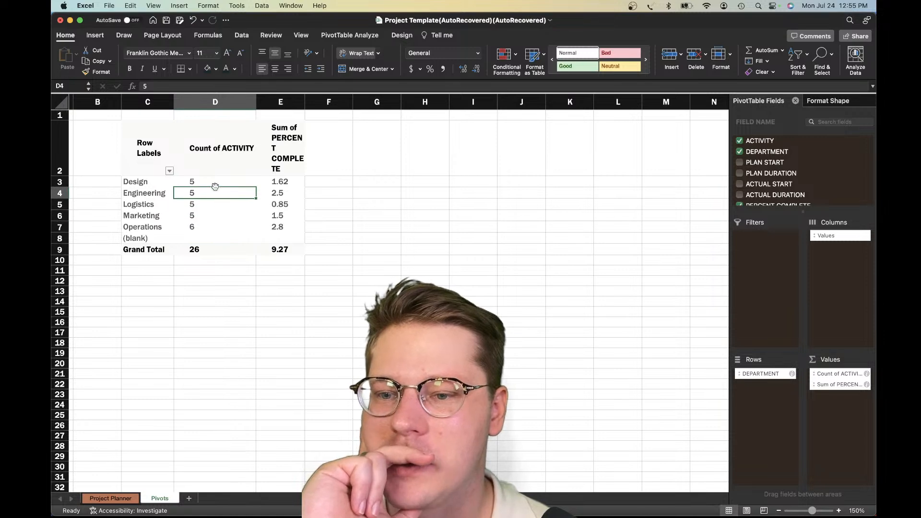
pyautogui.click(215, 181)
pyautogui.click(214, 215)
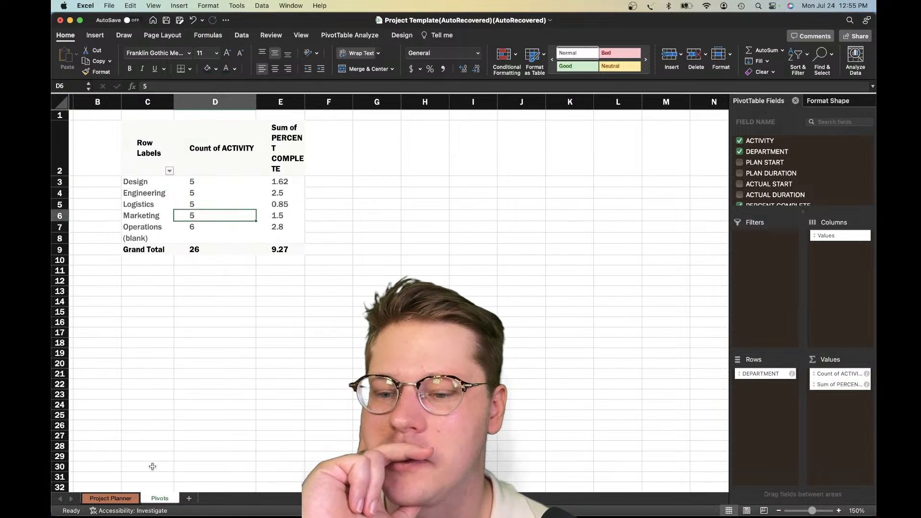
# Glance back at the Project Planner sheet, then recheck the Design and Logistics activity counts in the pivot table
pyautogui.click(111, 499)
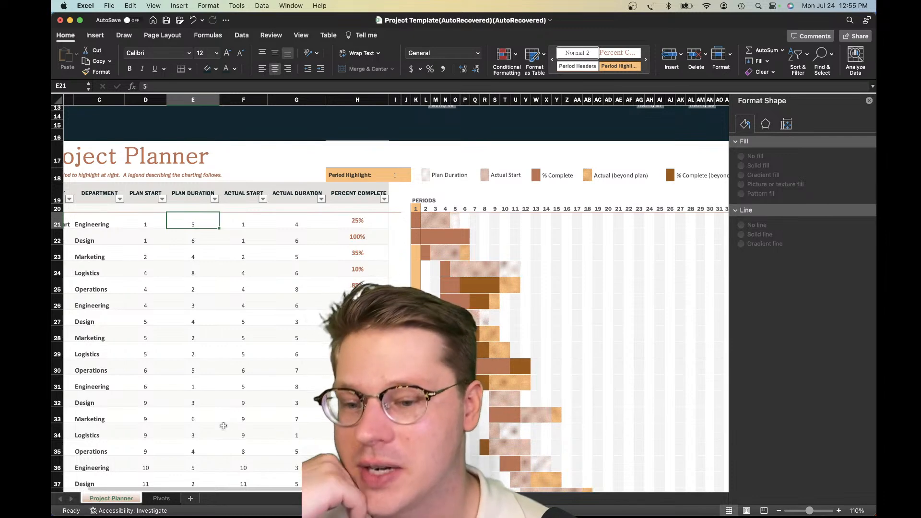
pyautogui.click(167, 495)
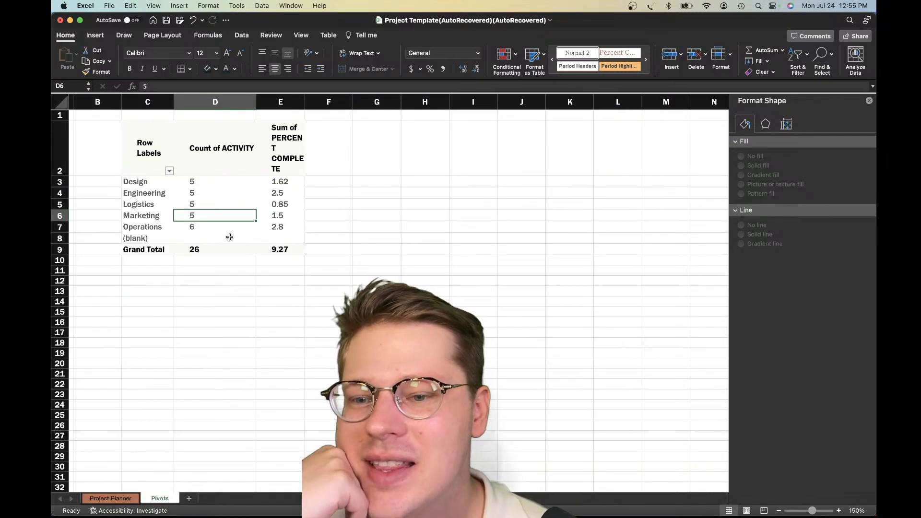
pyautogui.click(228, 202)
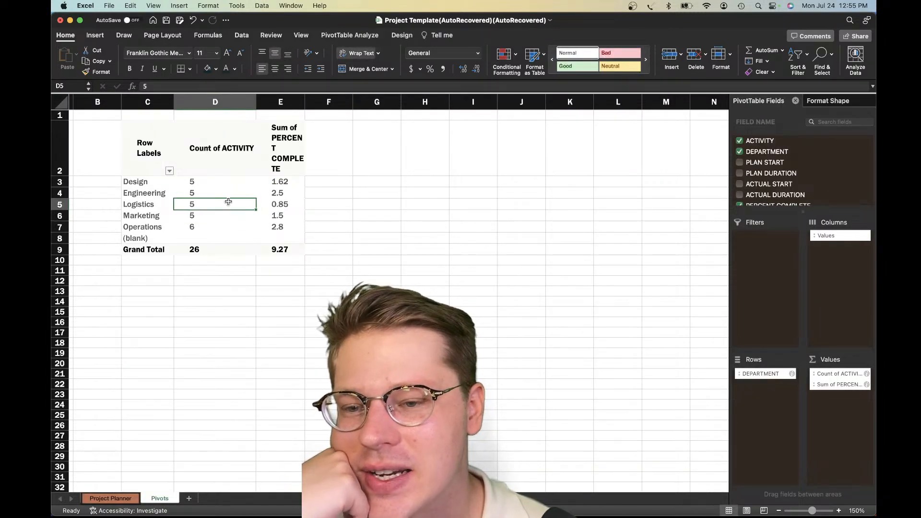
pyautogui.click(195, 182)
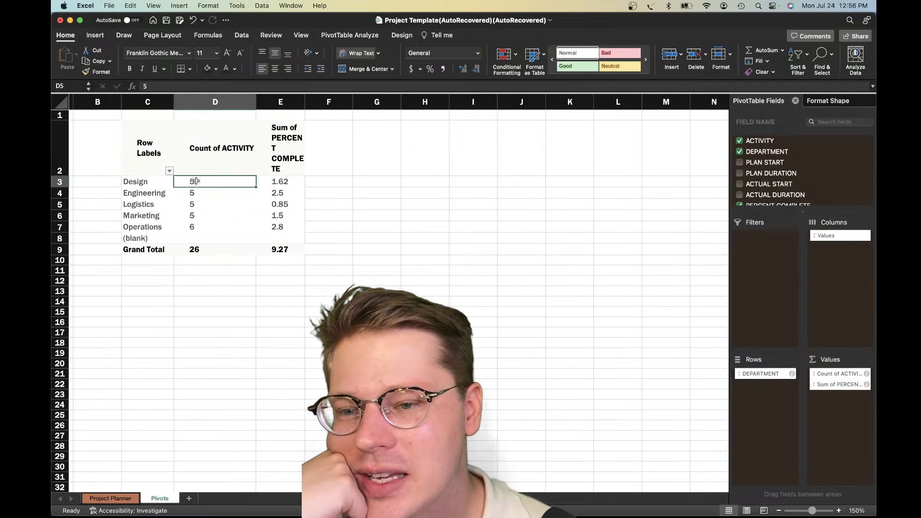
pyautogui.click(150, 182)
pyautogui.click(189, 182)
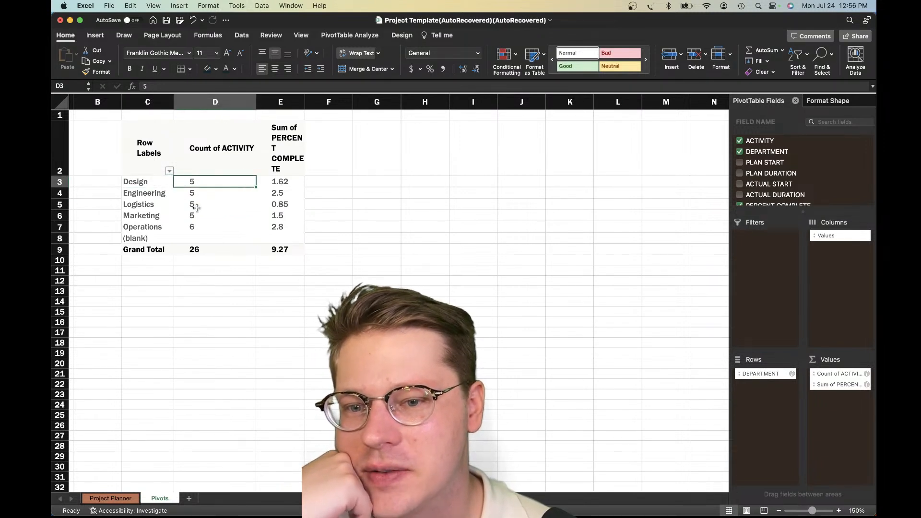
pyautogui.click(194, 203)
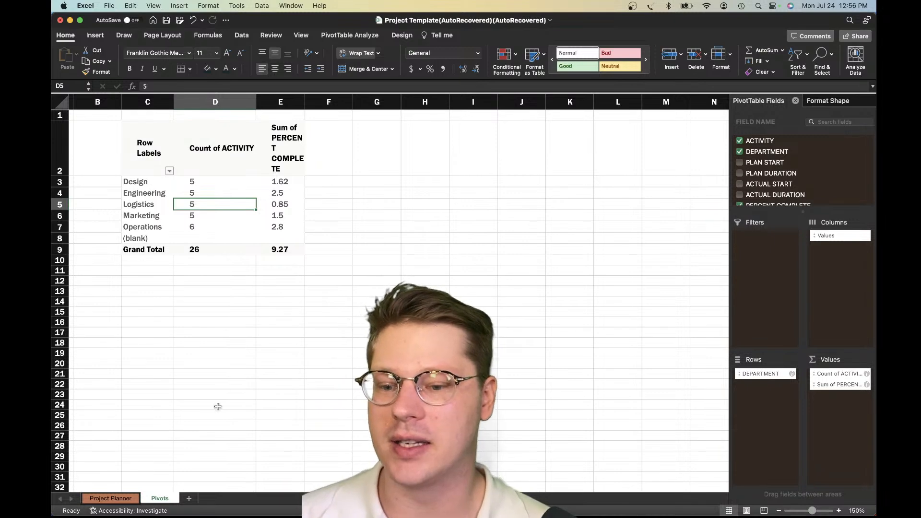
pyautogui.hscroll(-2, 163, 438)
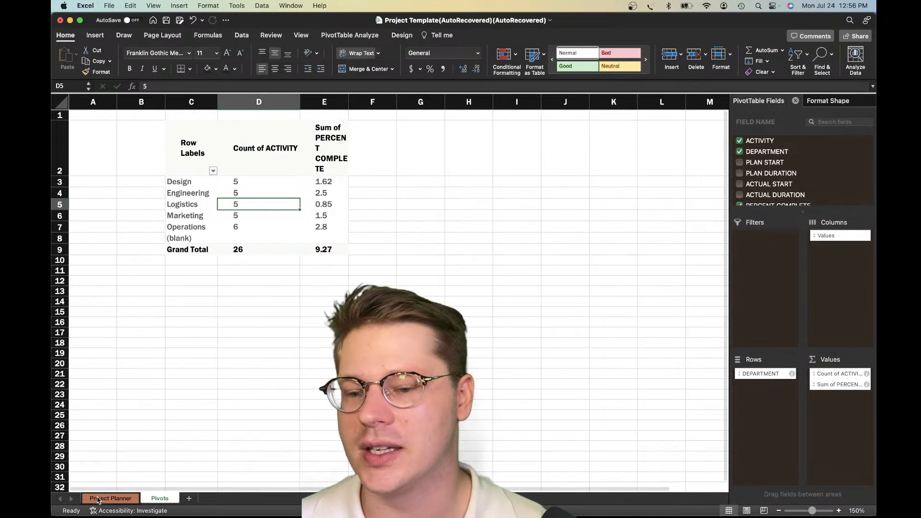
# Review the planner's activity rows on the Project Planner sheet, focusing on department and plan duration for the first three activities
pyautogui.hotkey('ctrl', 'pageup')
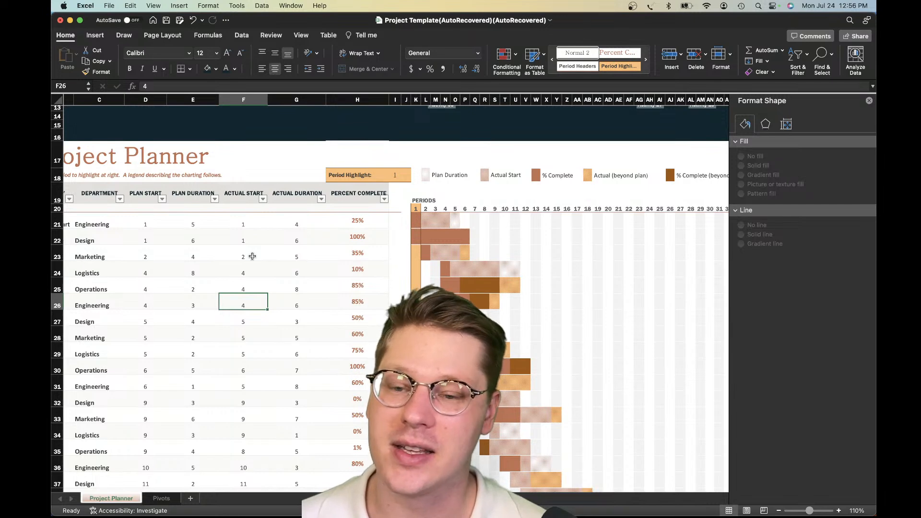
pyautogui.scroll(4, 252, 256)
pyautogui.click(354, 294)
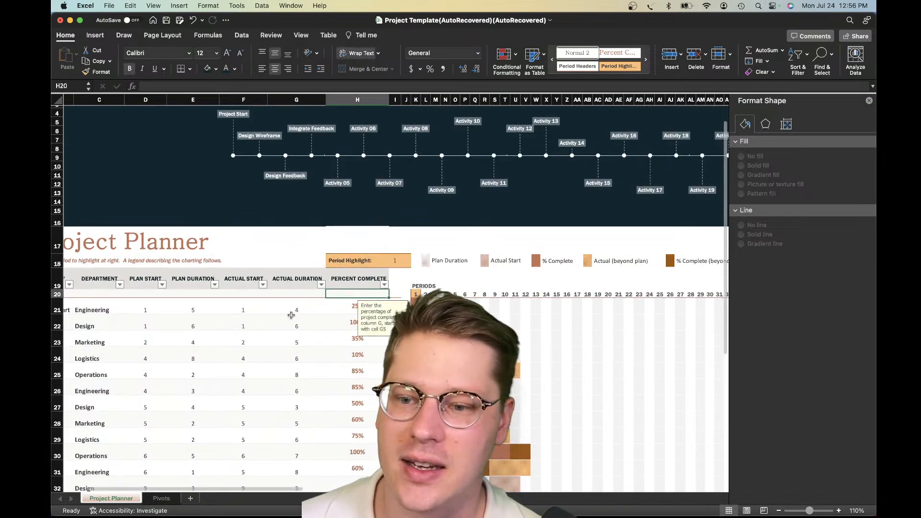
pyautogui.hscroll(-2, 248, 321)
pyautogui.click(116, 313)
pyautogui.click(78, 317)
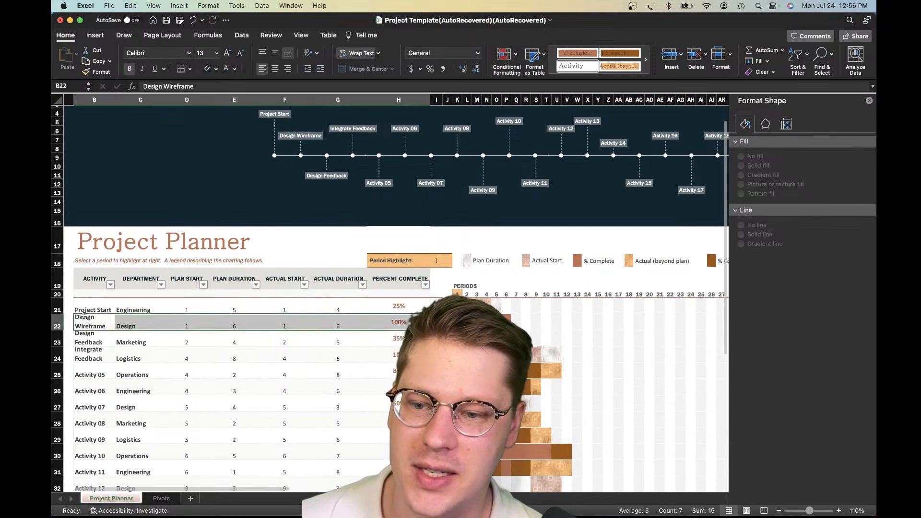
pyautogui.click(97, 307)
pyautogui.click(139, 307)
pyautogui.click(242, 307)
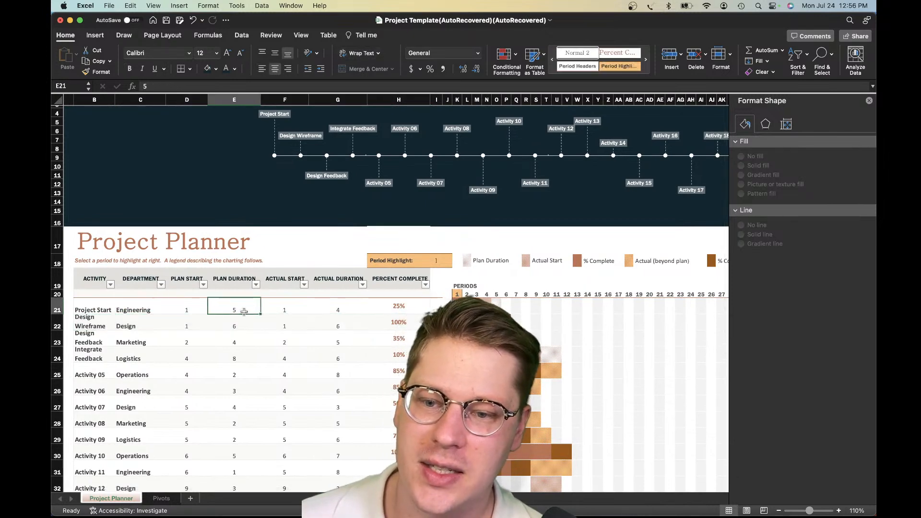
pyautogui.scroll(-1, 237, 300)
pyautogui.click(236, 312)
pyautogui.click(236, 329)
pyautogui.scroll(-2, 237, 319)
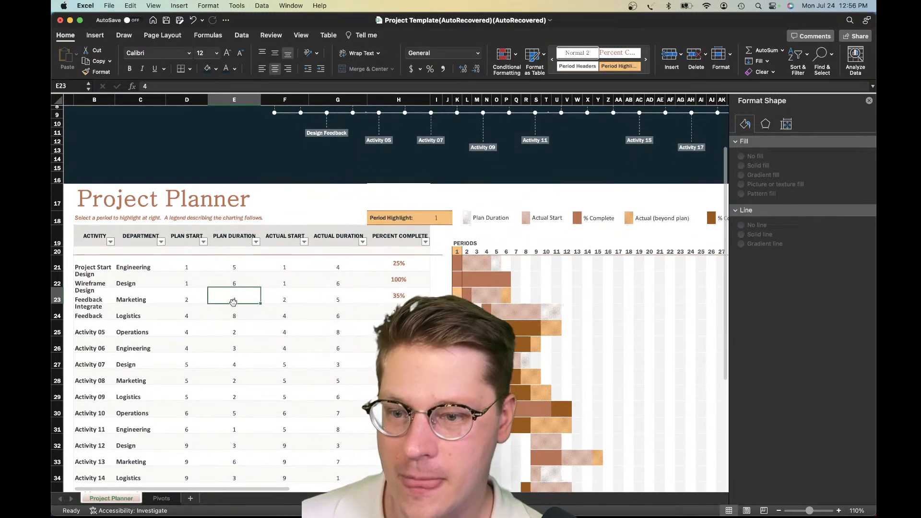
pyautogui.click(234, 278)
# Compare the activity names with the first activity's department and plan duration to judge which fields suit the summary
pyautogui.click(154, 270)
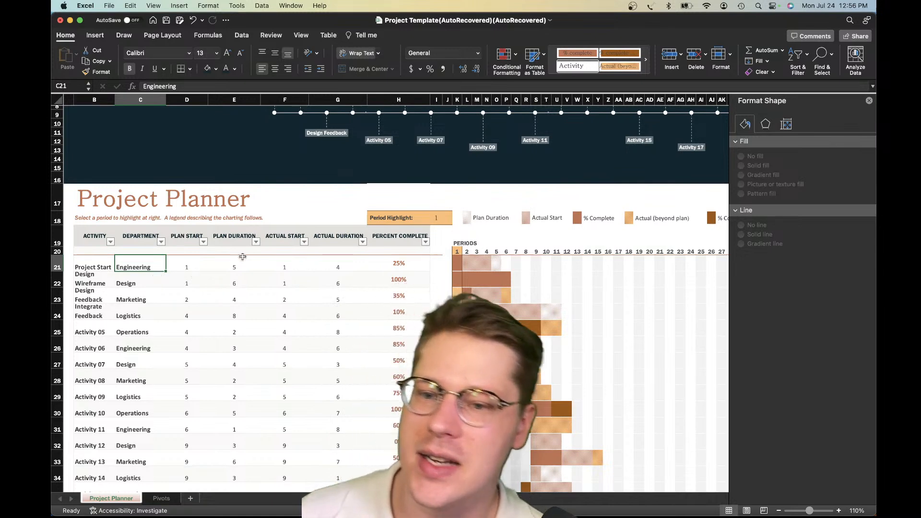
pyautogui.click(233, 266)
pyautogui.click(120, 269)
pyautogui.moveTo(100, 269); pyautogui.dragTo(107, 372)
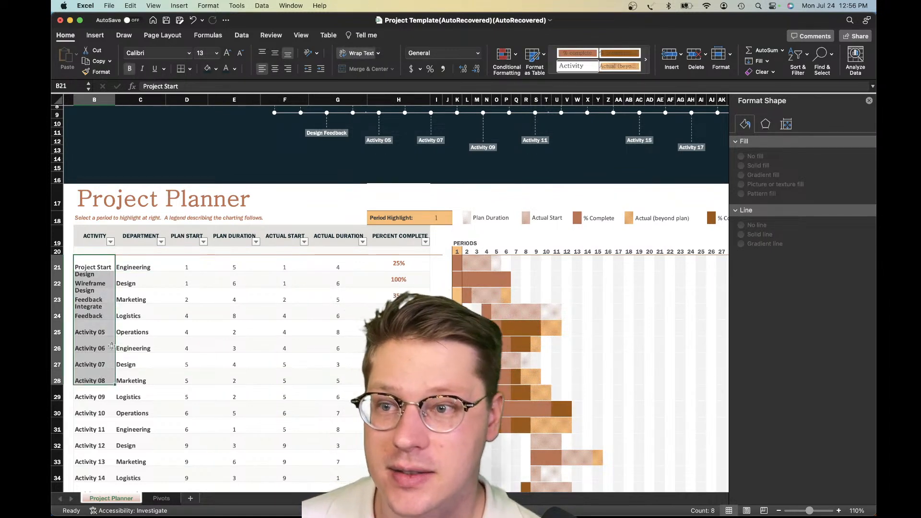
pyautogui.click(145, 346)
pyautogui.click(98, 284)
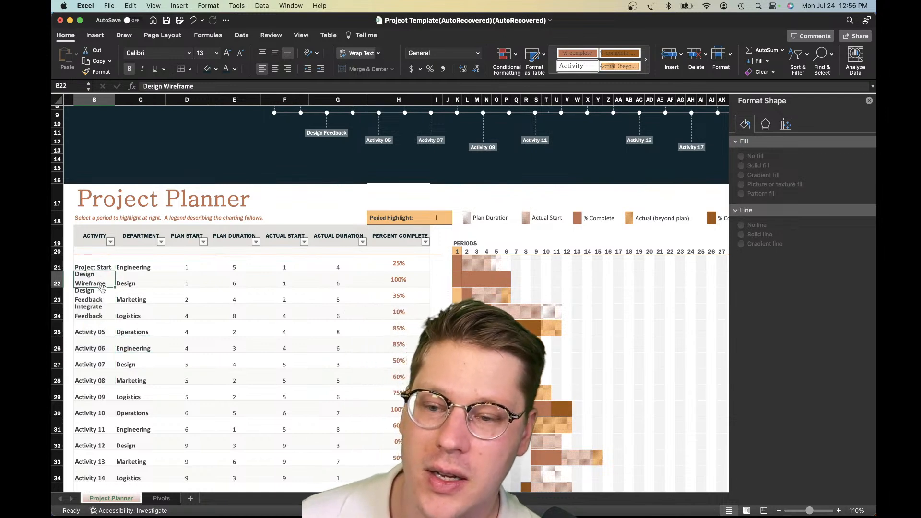
pyautogui.click(106, 268)
pyautogui.click(142, 265)
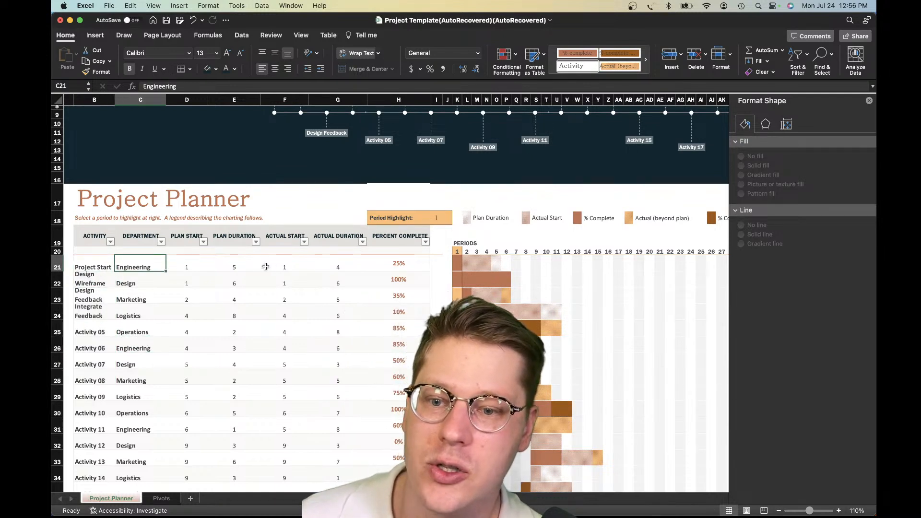
pyautogui.click(240, 267)
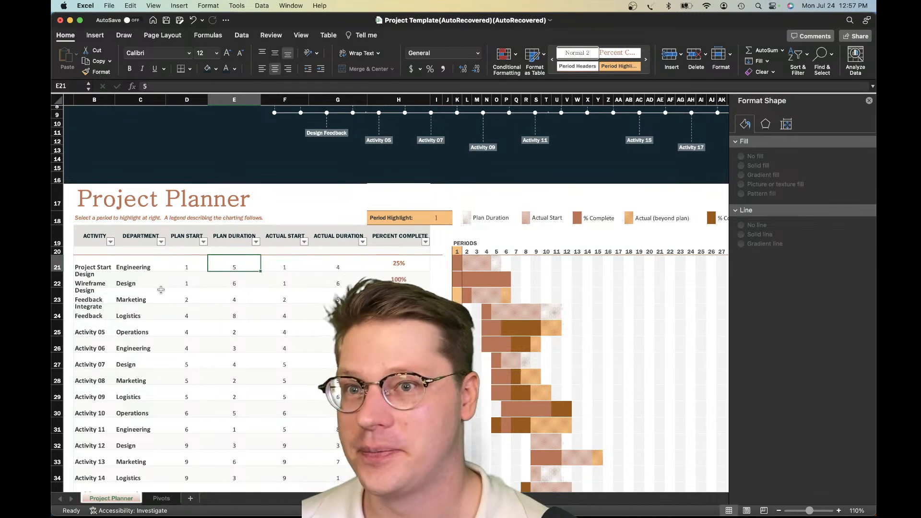
# Remove the Count of ACTIVITY field from the values of the pivot table on the Pivots sheet
pyautogui.click(163, 499)
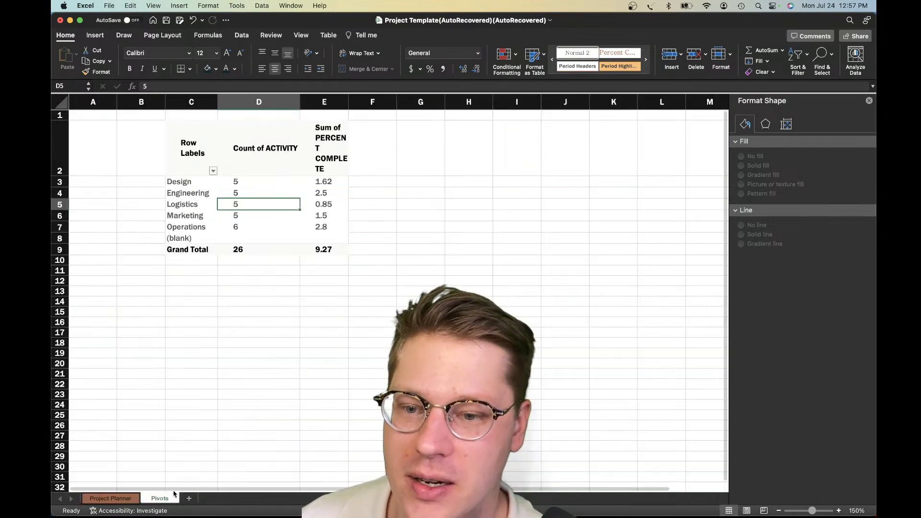
pyautogui.click(267, 215)
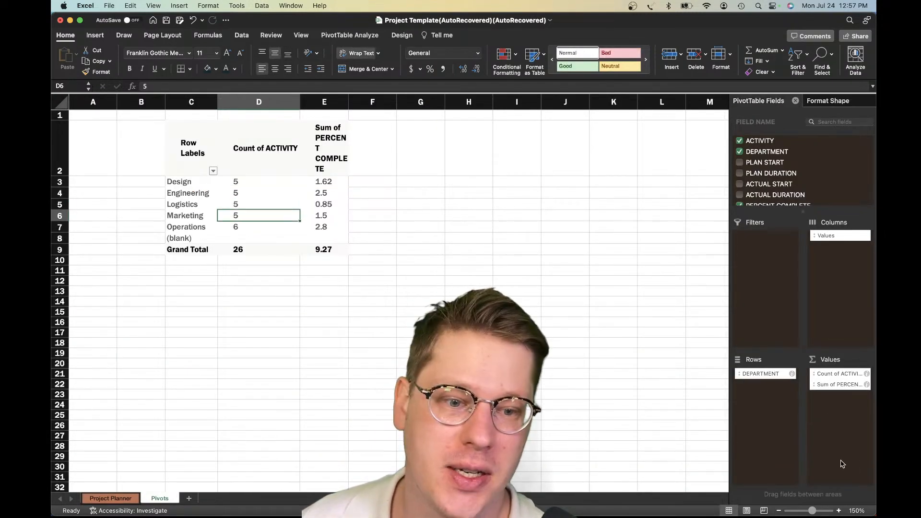
pyautogui.click(830, 380)
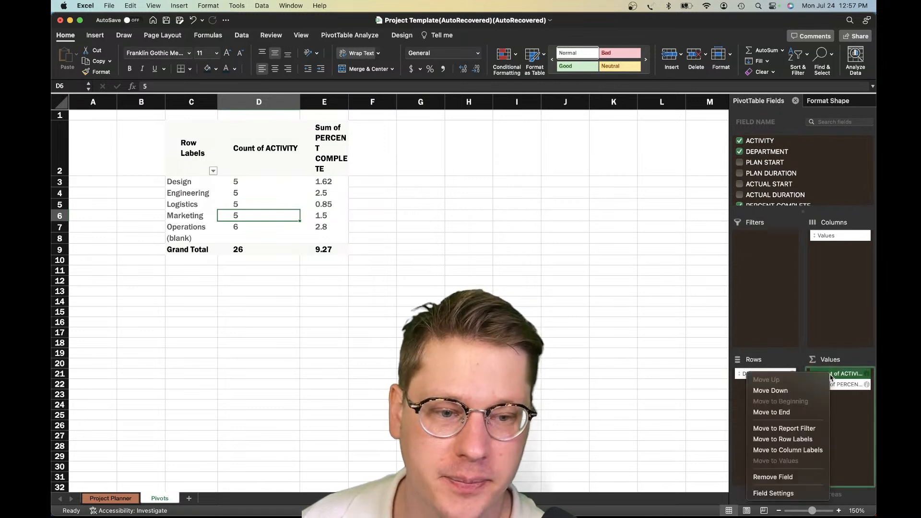
pyautogui.click(773, 477)
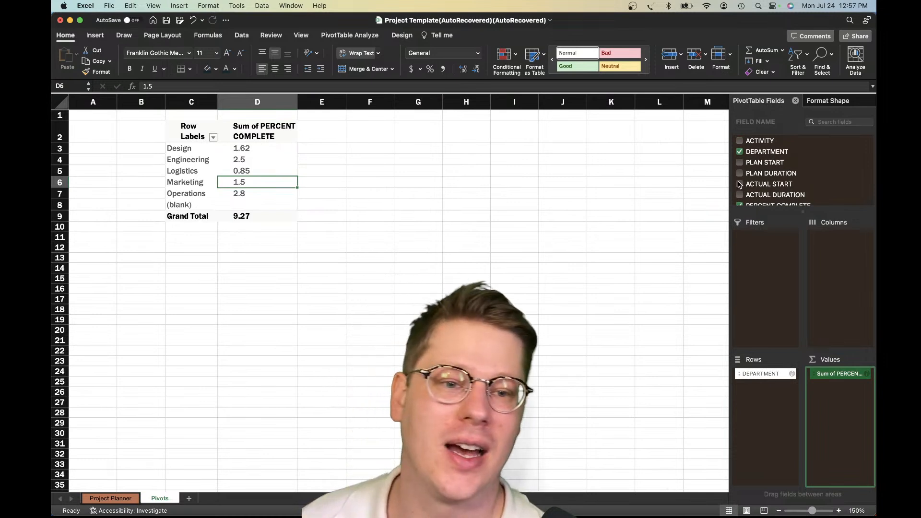
# Look through the pivot table's available fields and check them against the Project Planner columns, ending on the Pivots sheet
pyautogui.scroll(-2, 768, 173)
pyautogui.scroll(2, 771, 168)
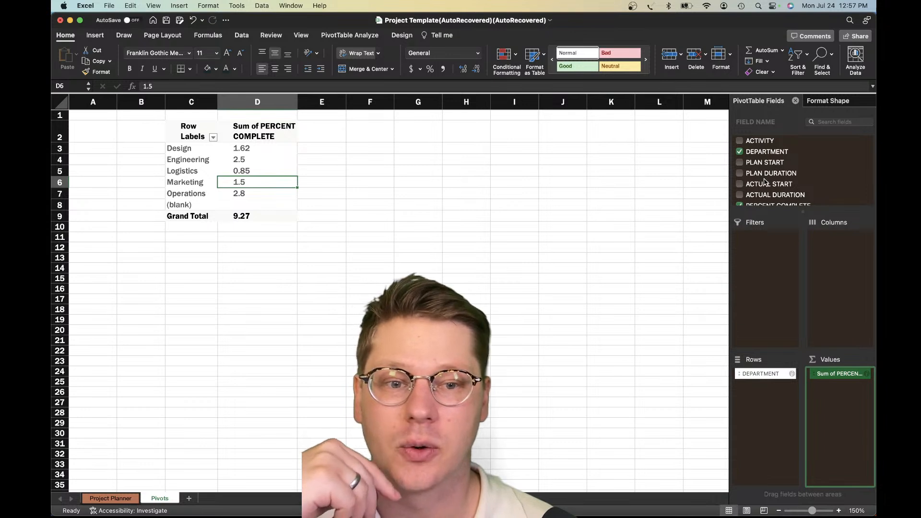
pyautogui.scroll(-1, 765, 182)
pyautogui.scroll(1, 766, 187)
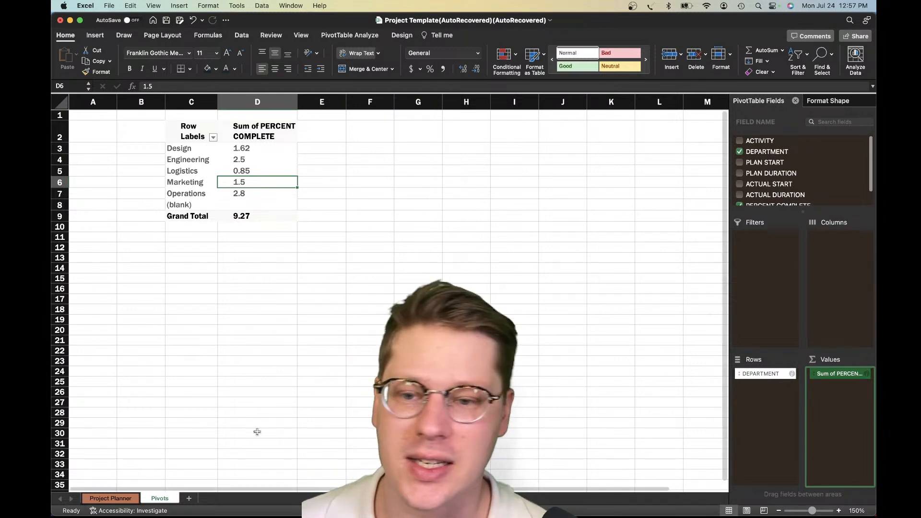
pyautogui.click(110, 499)
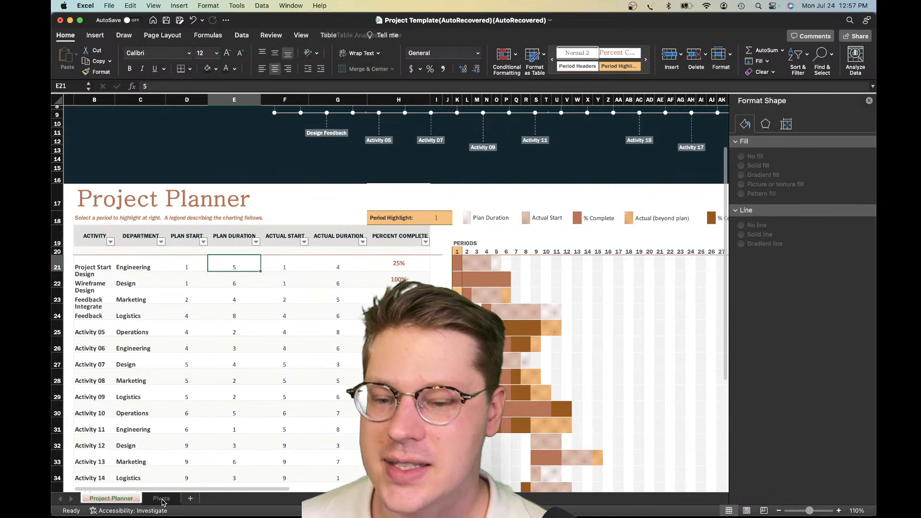
pyautogui.click(161, 499)
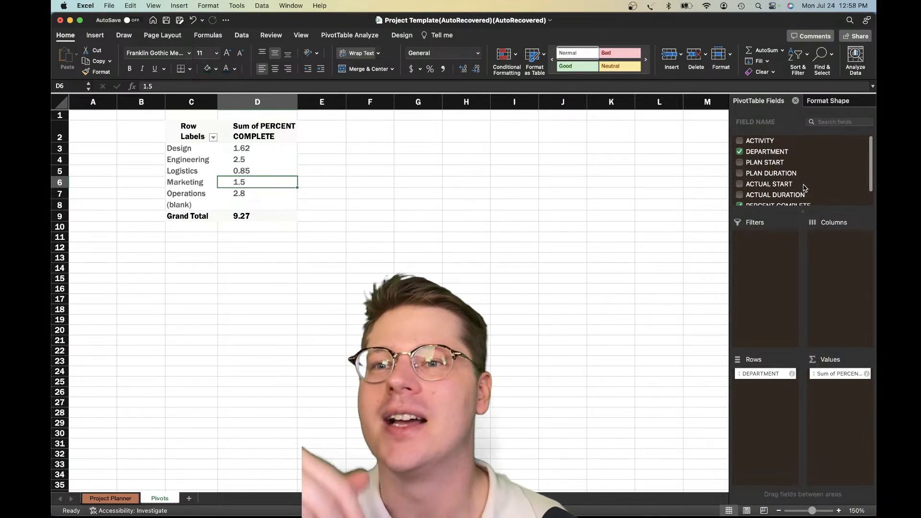
# Add PLAN DURATION to the pivot table's values and place it ahead of the Sum of PERCENT COMPLETE
pyautogui.scroll(-1, 791, 178)
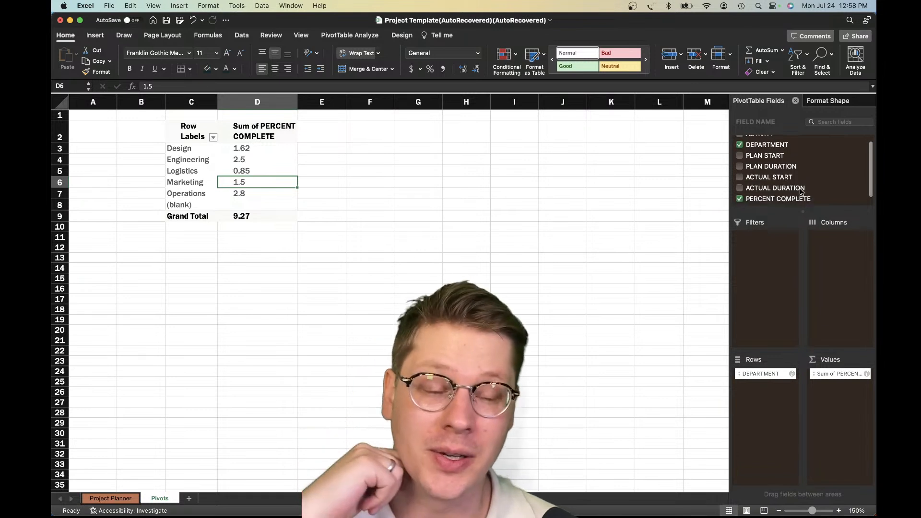
pyautogui.scroll(-1, 791, 179)
pyautogui.scroll(2, 779, 180)
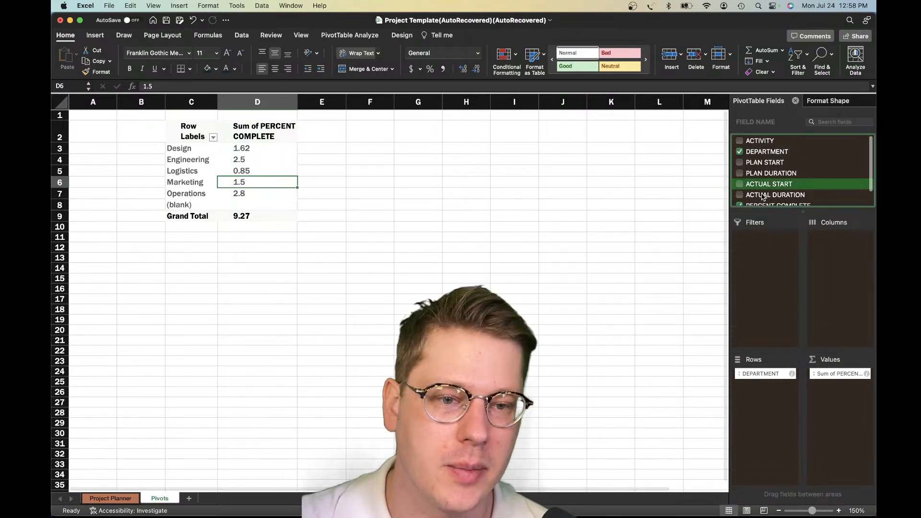
pyautogui.scroll(-1, 764, 190)
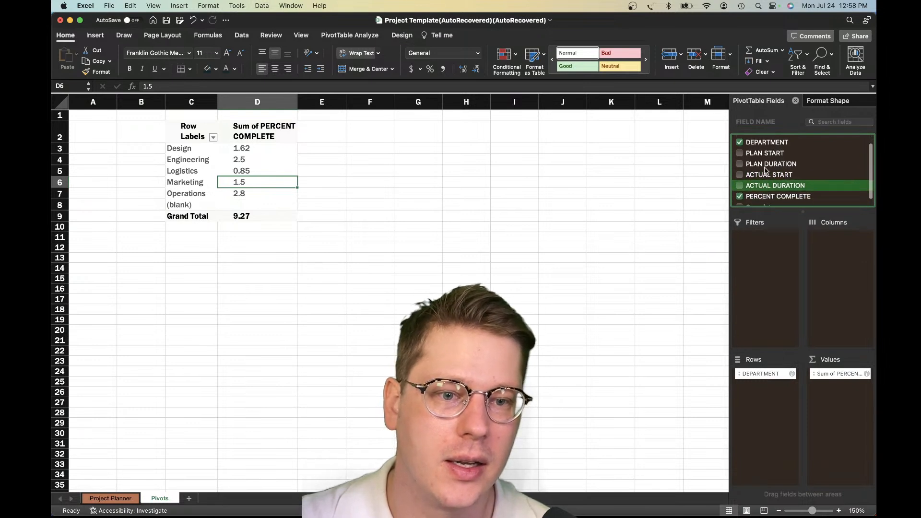
pyautogui.moveTo(765, 165); pyautogui.dragTo(863, 396)
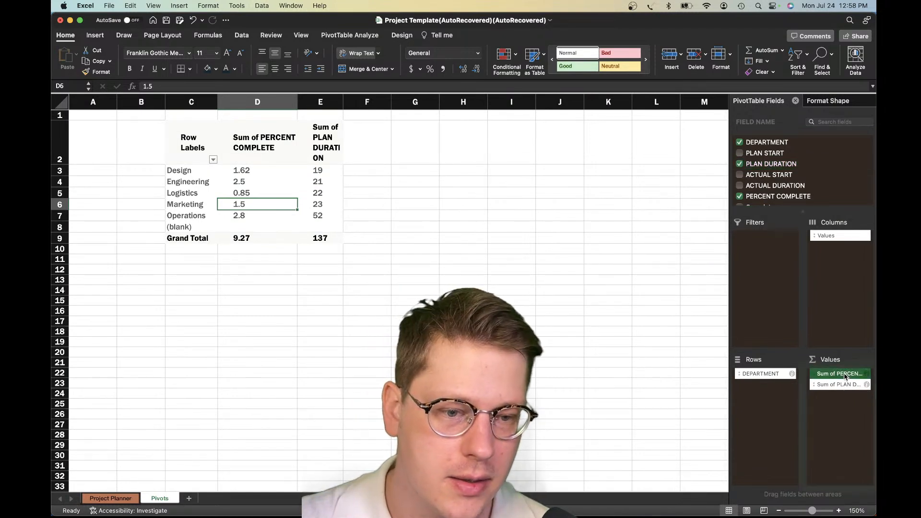
pyautogui.moveTo(851, 406); pyautogui.dragTo(849, 401)
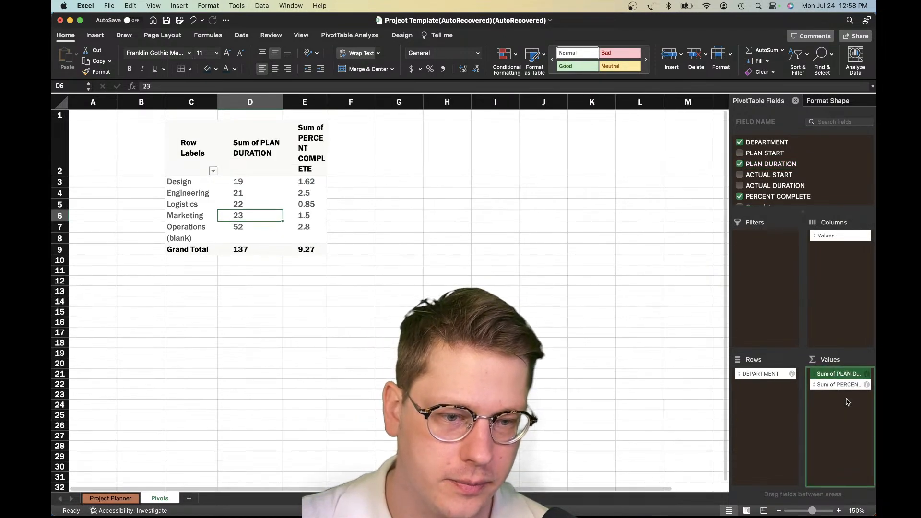
# Compare the plan duration and percent complete sums by department in the pivot table
pyautogui.click(299, 215)
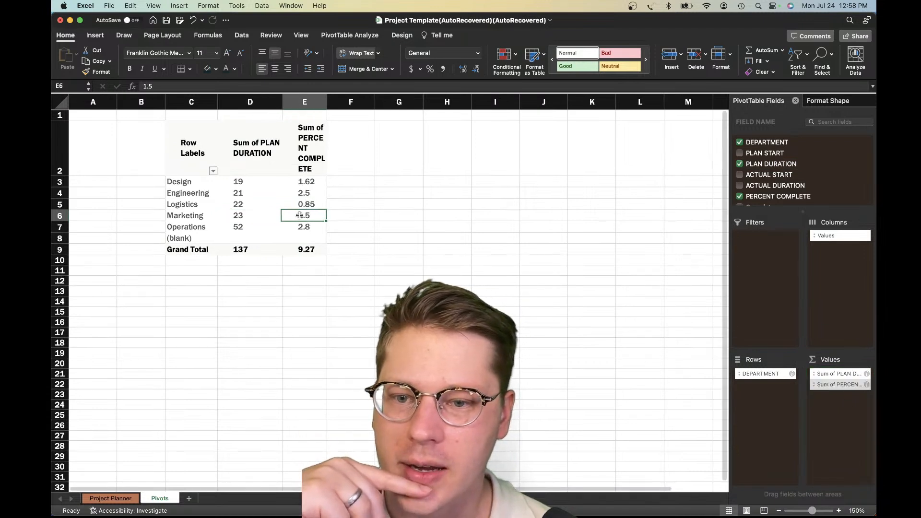
pyautogui.click(305, 193)
pyautogui.moveTo(842, 384); pyautogui.dragTo(827, 388)
pyautogui.click(385, 260)
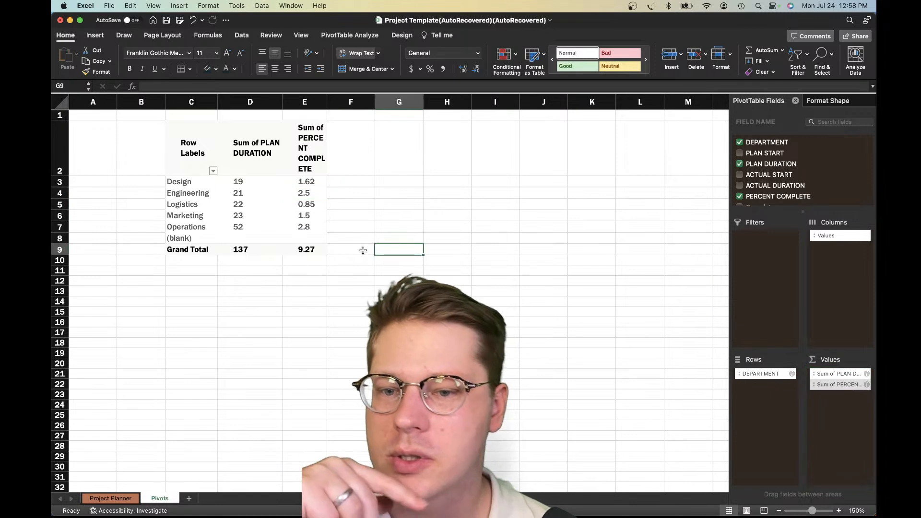
pyautogui.click(251, 181)
pyautogui.click(296, 180)
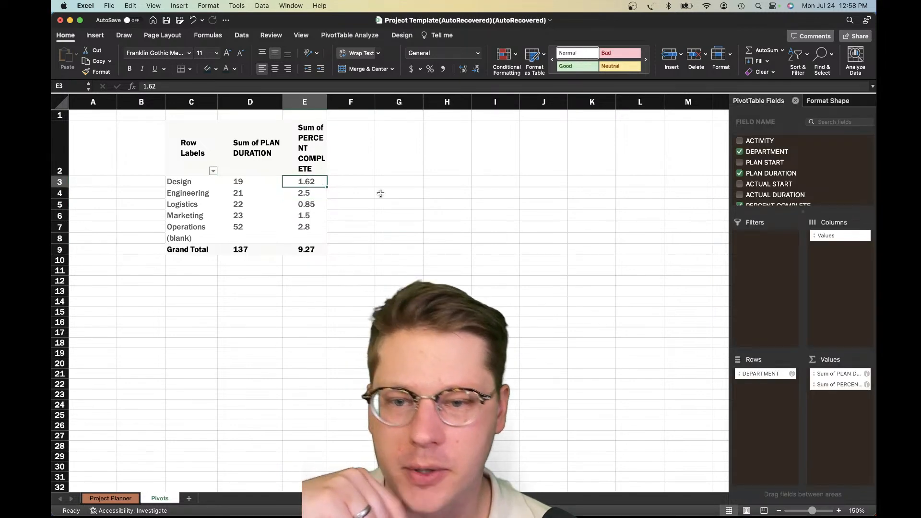
# Insert a calculated field in the pivot table that multiplies PLAN DURATION by PERCENT COMPLETE
pyautogui.click(350, 35)
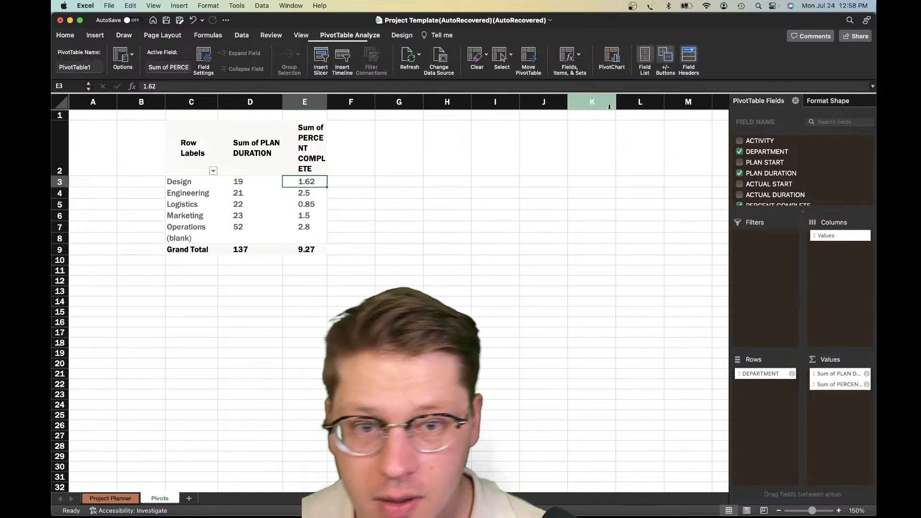
pyautogui.click(578, 56)
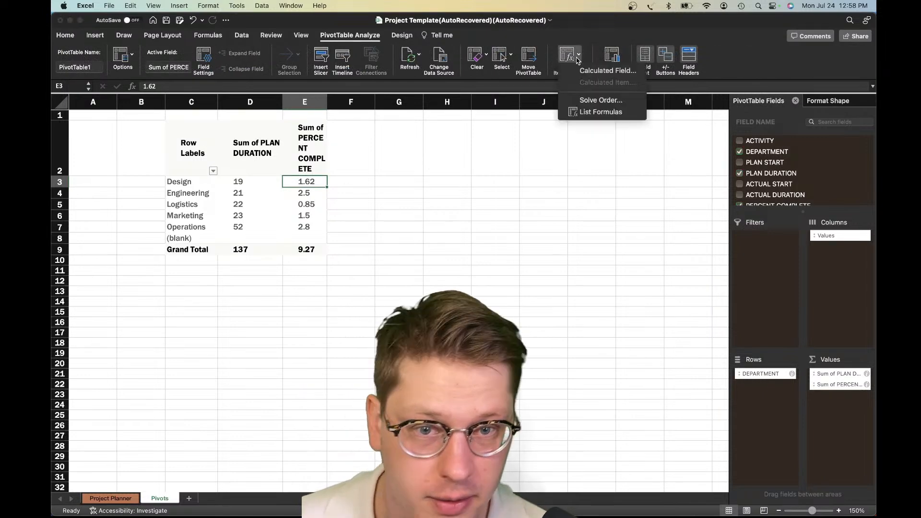
pyautogui.click(607, 70)
pyautogui.click(408, 133)
pyautogui.press('BackSpace')
pyautogui.scroll(-1, 407, 216)
pyautogui.scroll(2, 407, 215)
pyautogui.doubleClick(405, 217)
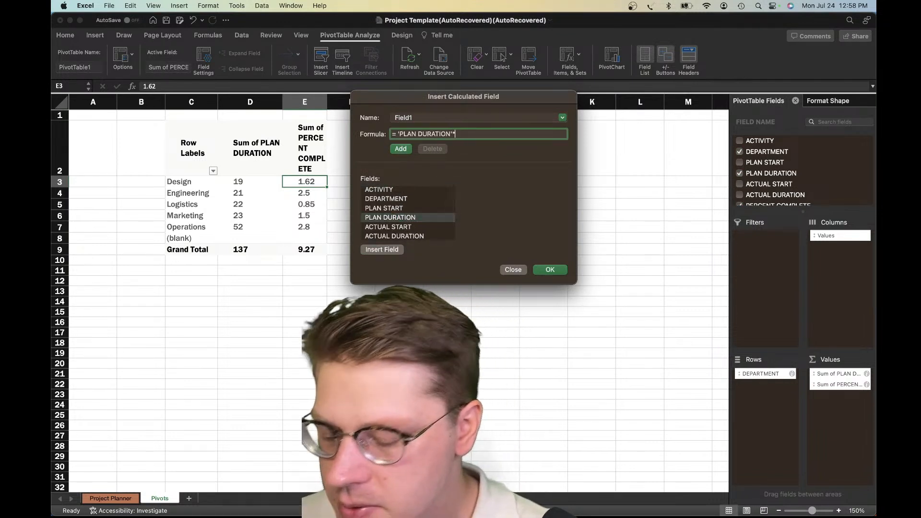
pyautogui.write('*')
pyautogui.scroll(-3, 398, 225)
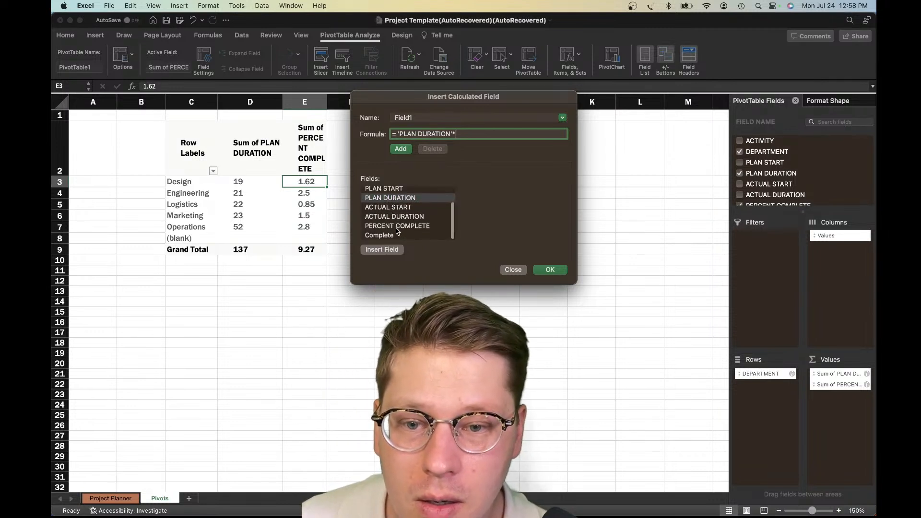
pyautogui.doubleClick(395, 226)
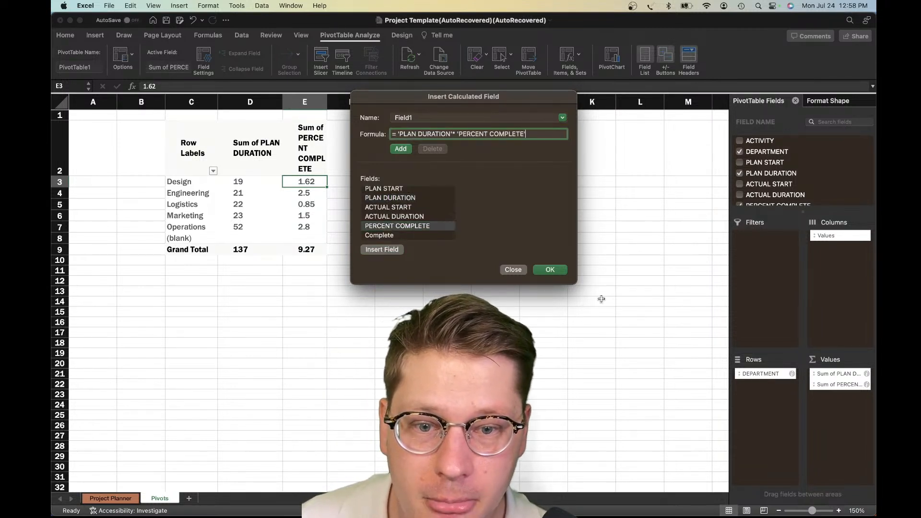
pyautogui.click(560, 271)
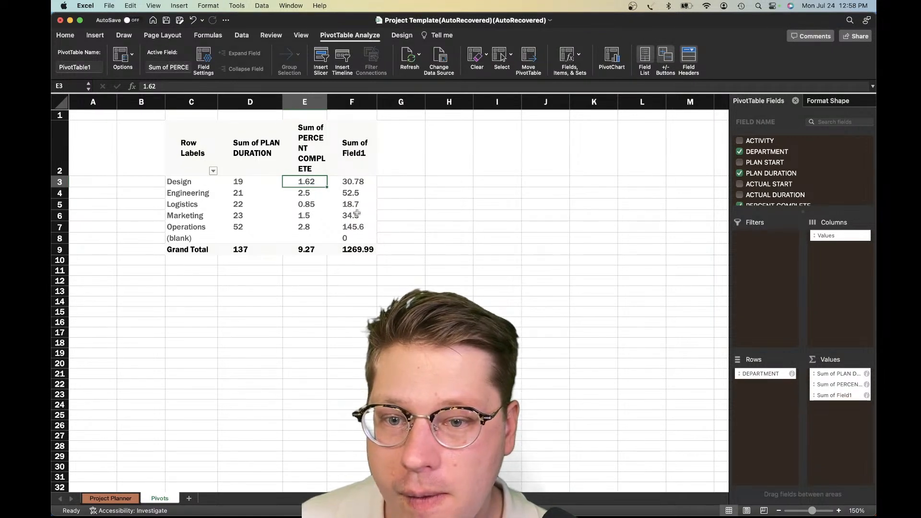
# Check the calculated field's sums against each department's plan duration and percent complete, focusing on the Design row
pyautogui.click(243, 192)
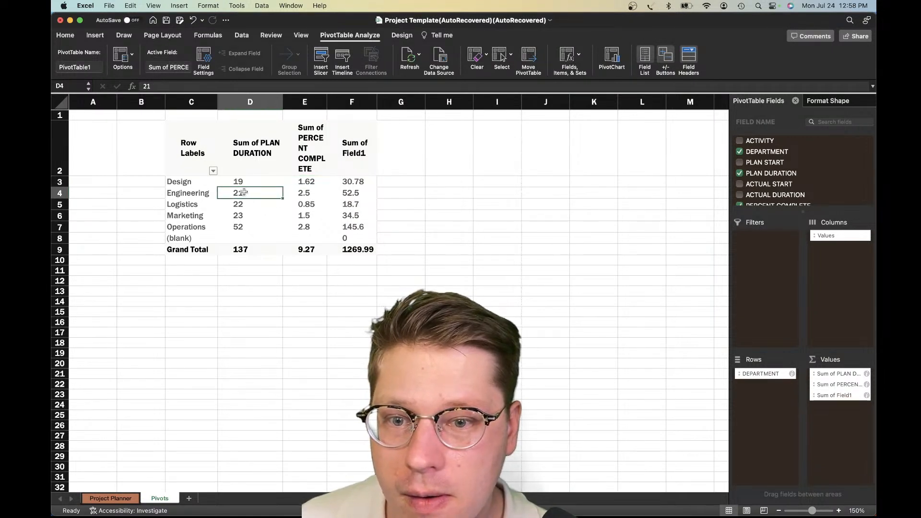
pyautogui.click(337, 179)
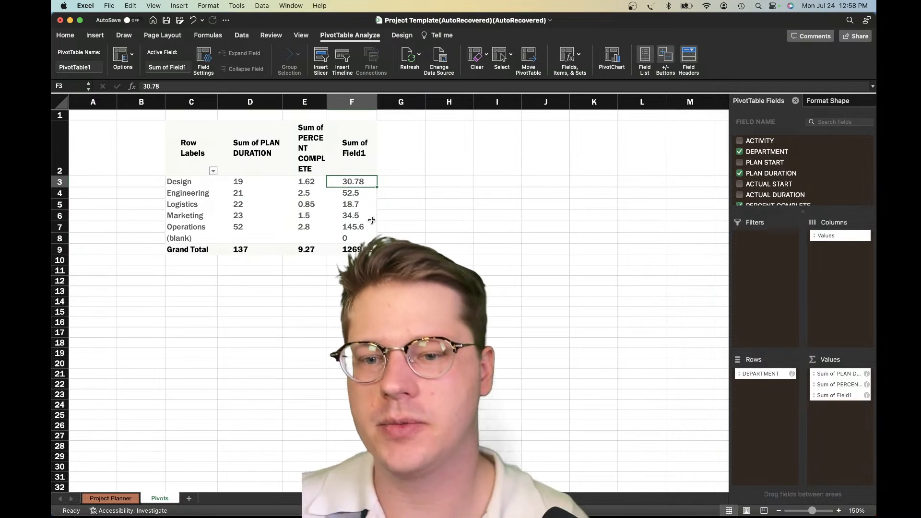
pyautogui.click(354, 223)
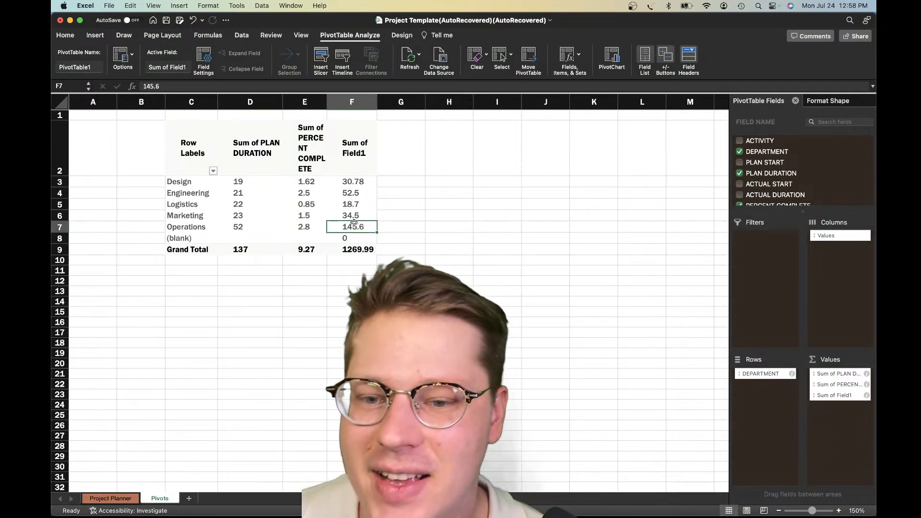
pyautogui.click(345, 215)
pyautogui.click(349, 191)
pyautogui.click(252, 180)
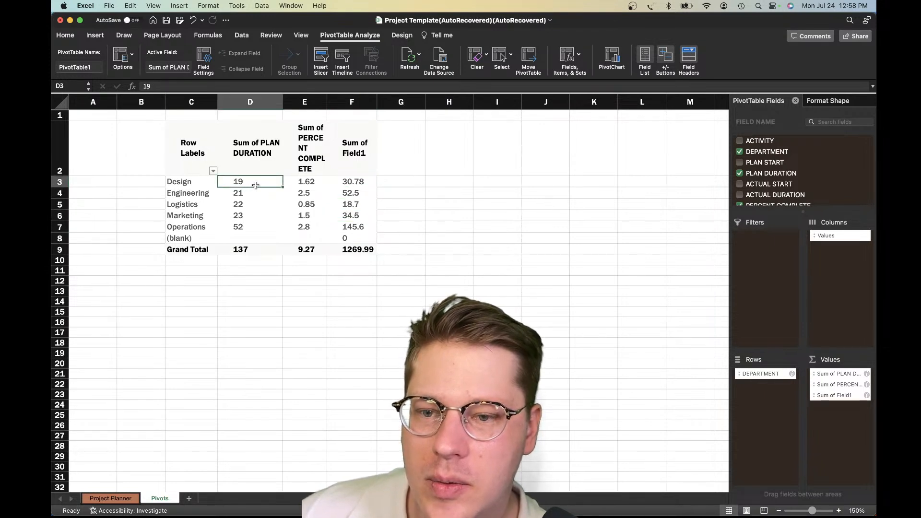
pyautogui.click(348, 179)
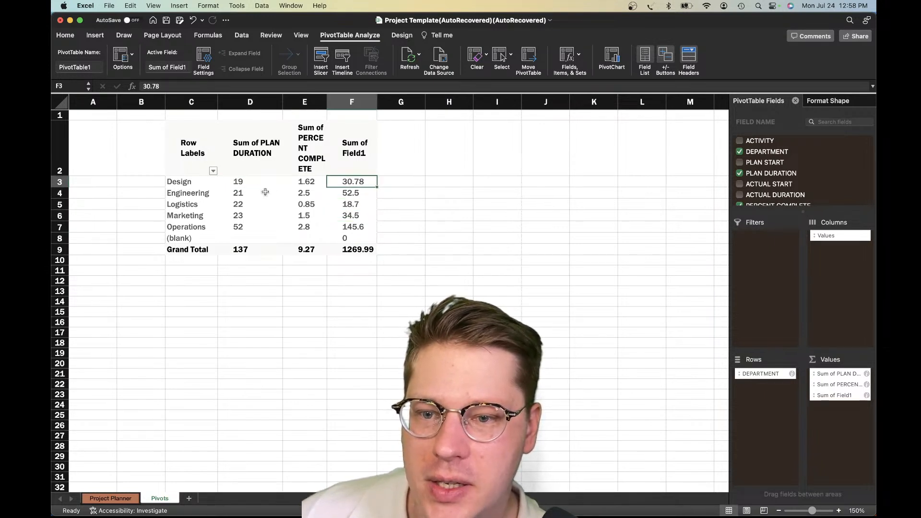
pyautogui.click(253, 180)
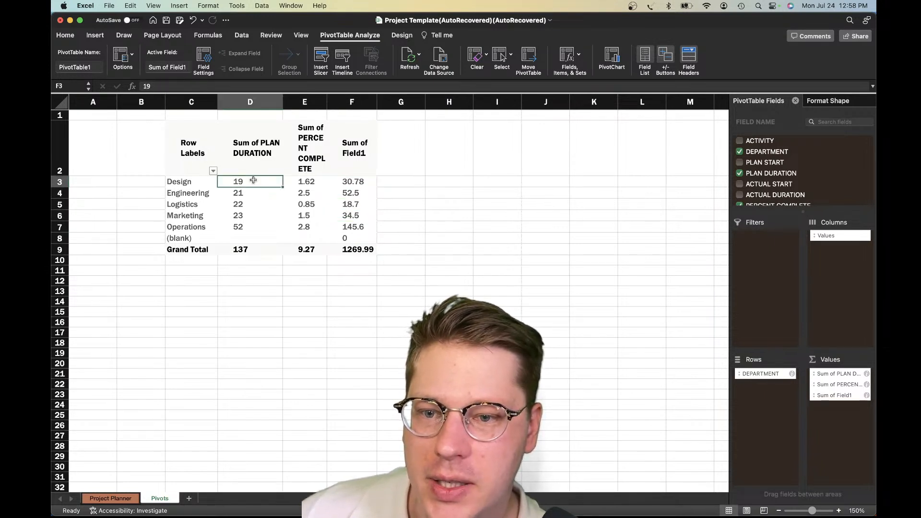
pyautogui.click(350, 180)
pyautogui.click(350, 196)
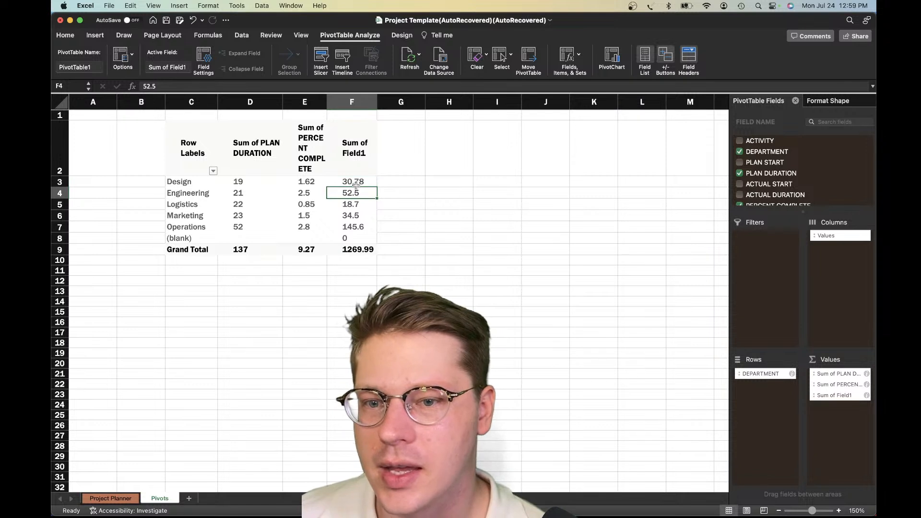
pyautogui.click(233, 183)
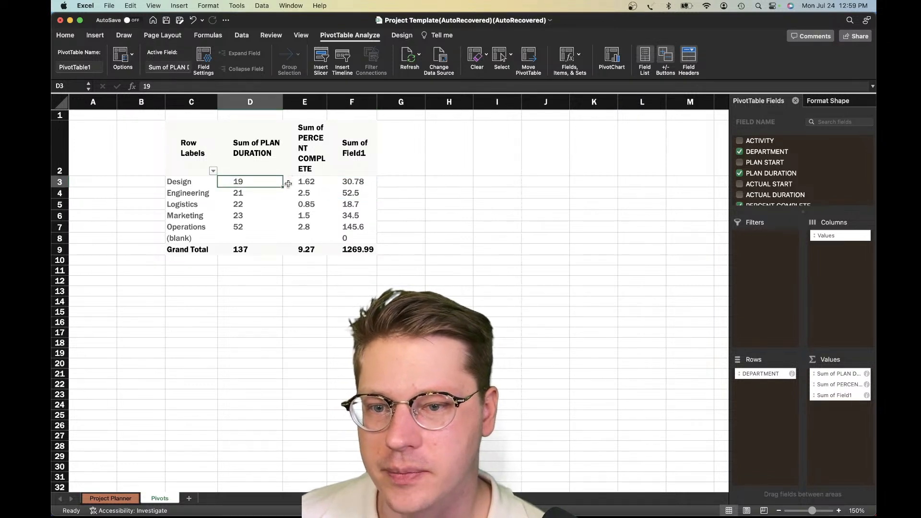
pyautogui.click(345, 174)
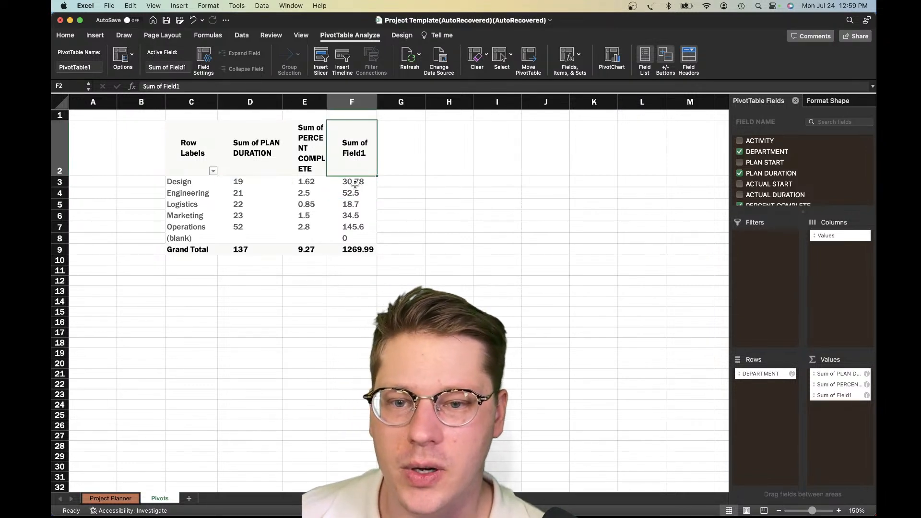
pyautogui.click(350, 185)
pyautogui.click(319, 193)
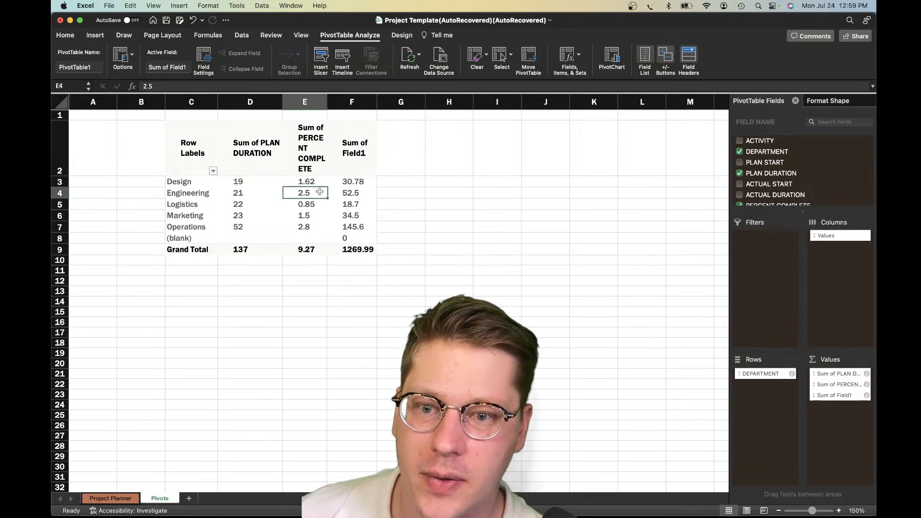
pyautogui.click(243, 184)
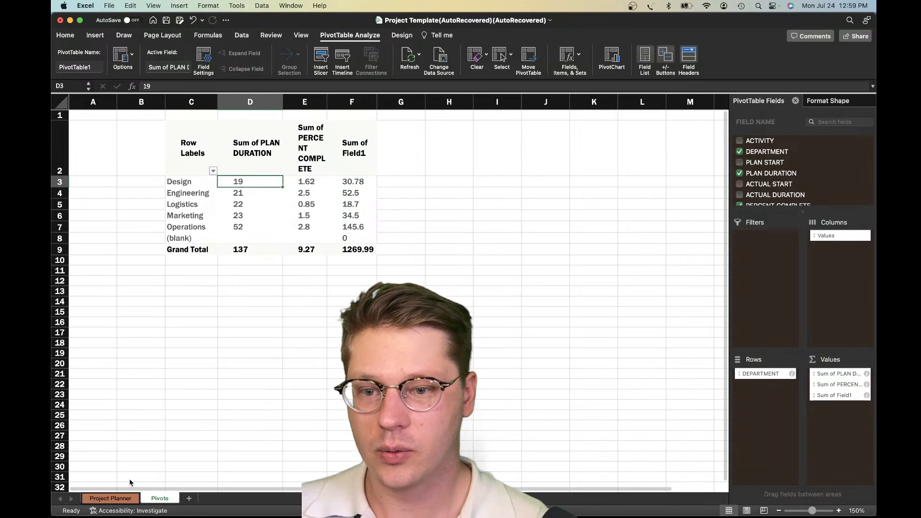
# Examine the percent complete of the first three activities on the Project Planner sheet against their plan durations
pyautogui.click(110, 499)
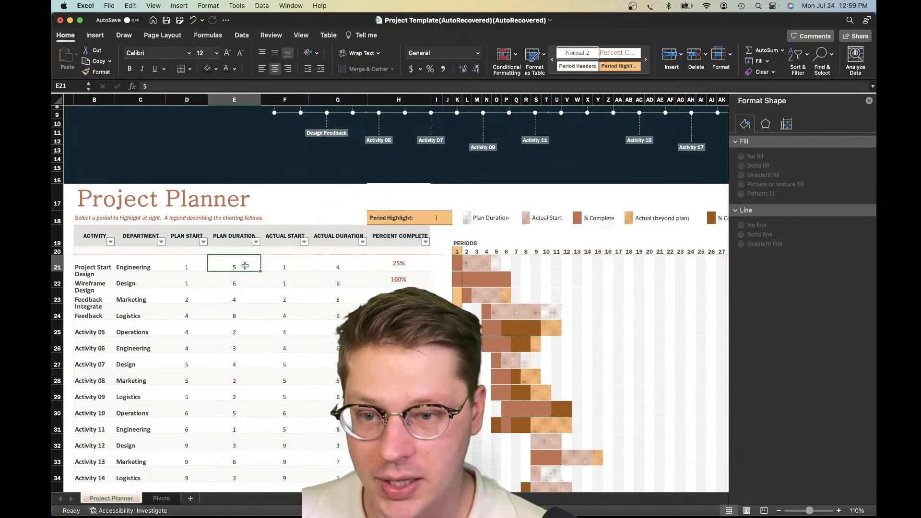
pyautogui.click(399, 263)
pyautogui.click(406, 274)
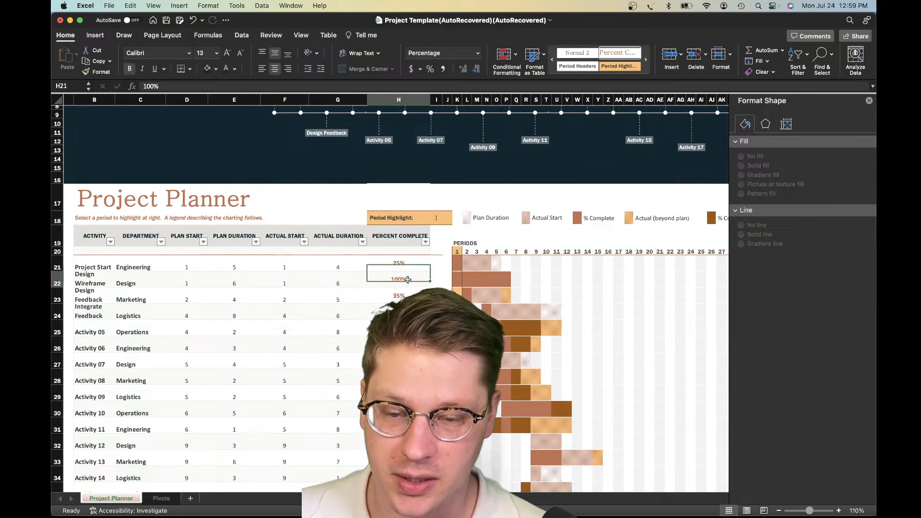
pyautogui.click(408, 263)
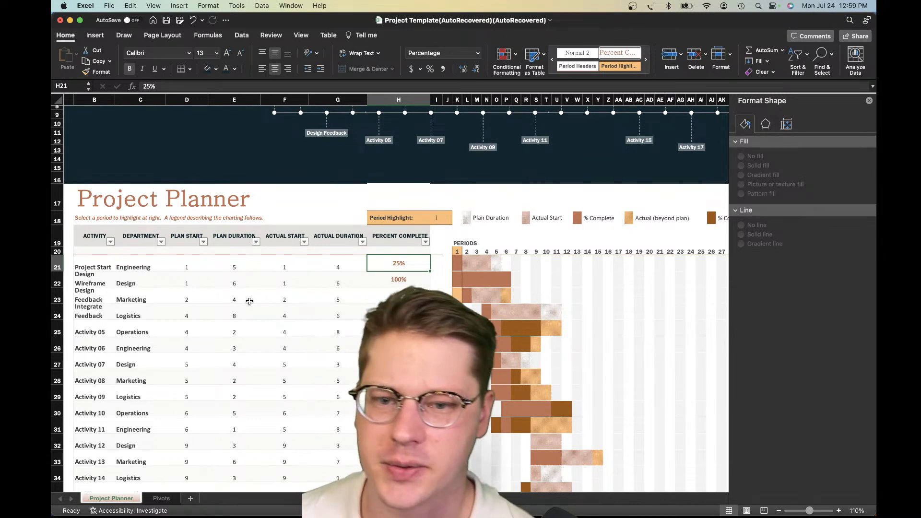
pyautogui.click(398, 281)
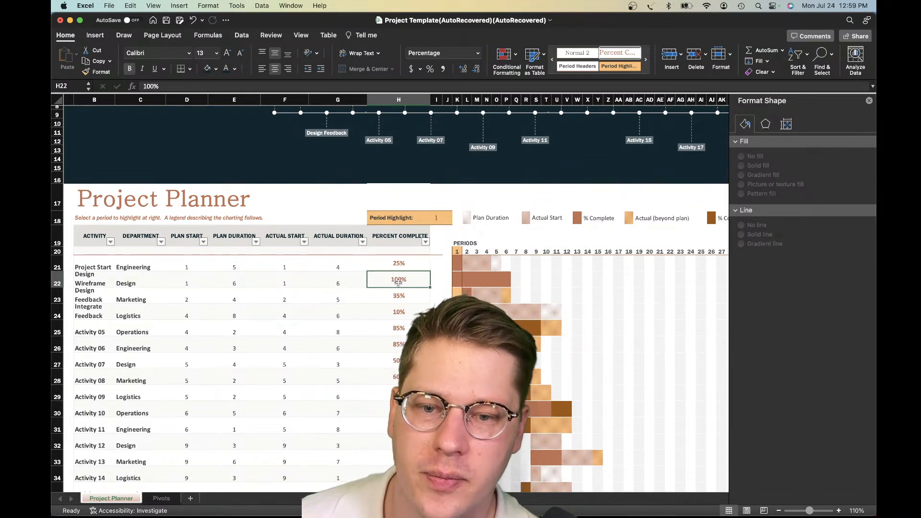
pyautogui.click(387, 302)
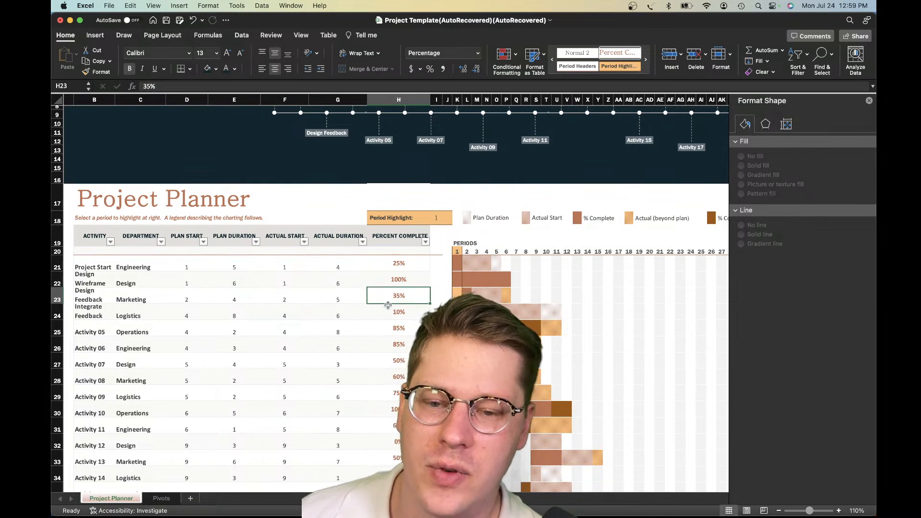
pyautogui.scroll(3, 387, 303)
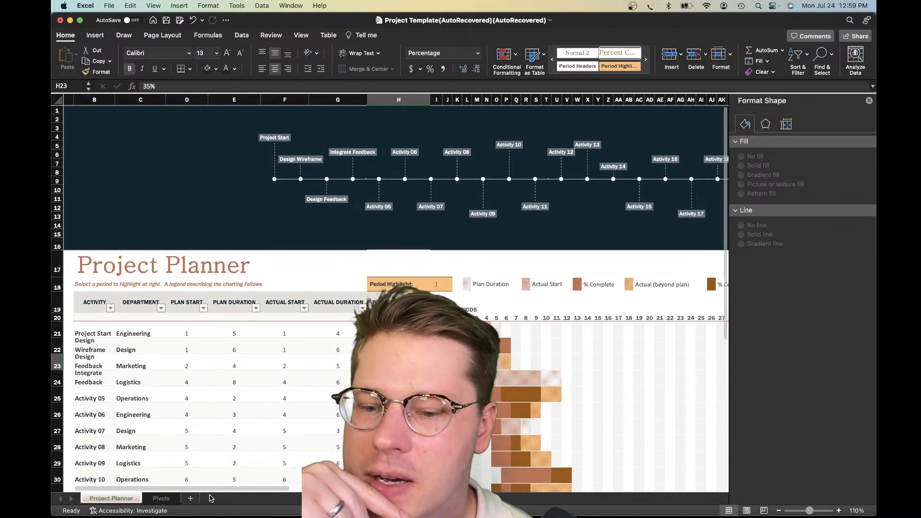
# Return to the Pivots sheet and recheck the calculated field's Design and Operations sums and its place among the values
pyautogui.click(160, 499)
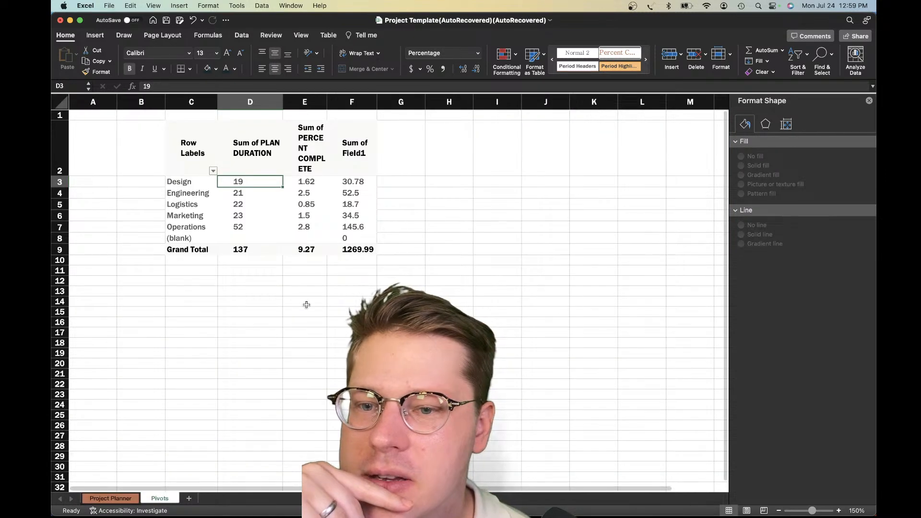
pyautogui.click(365, 183)
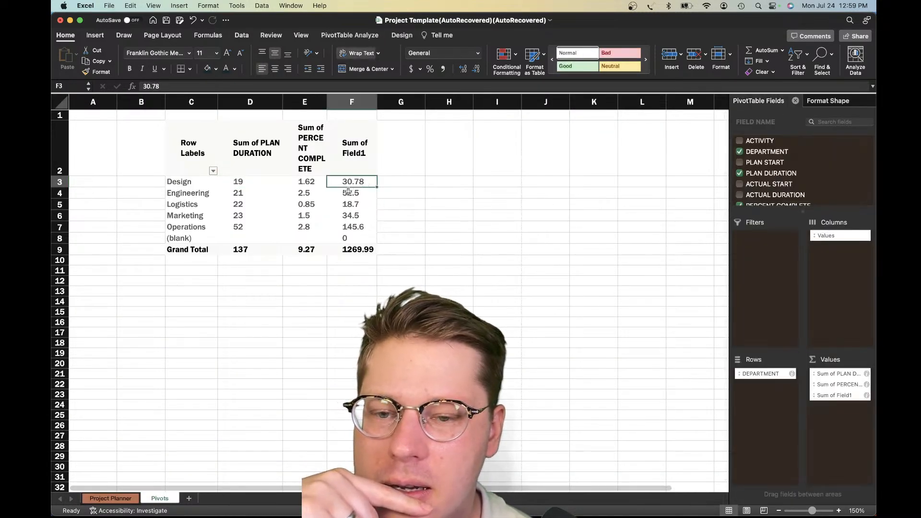
pyautogui.click(346, 229)
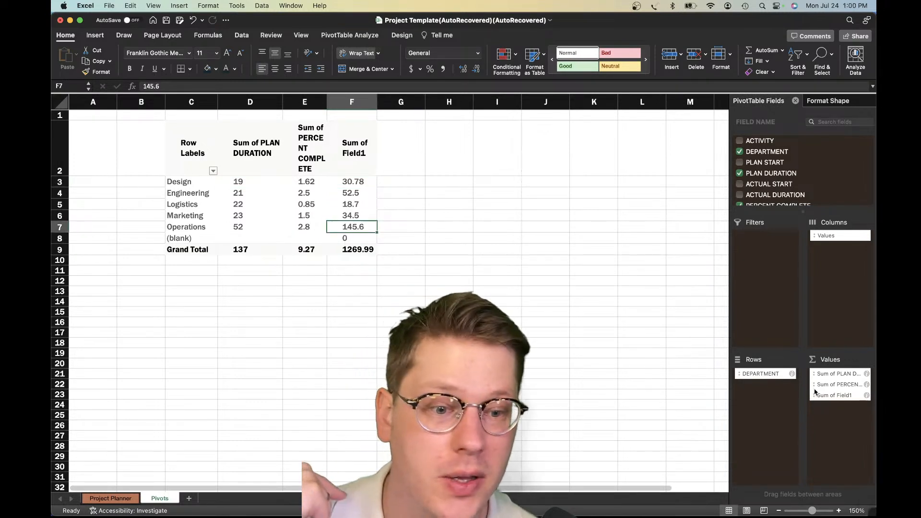
pyautogui.moveTo(835, 395); pyautogui.dragTo(839, 445)
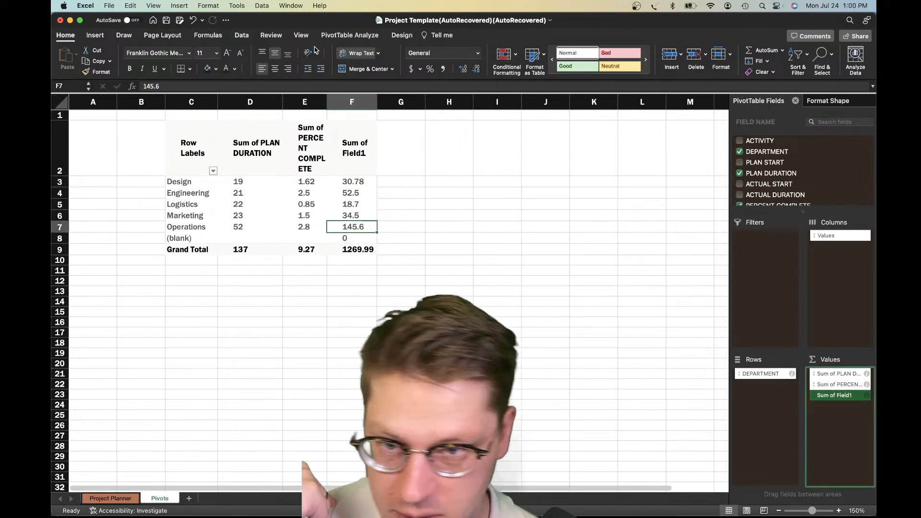
# Start a second calculated field for the pivot table with a formula multiplying PLAN DURATION by PERCENT COMPLETE
pyautogui.click(350, 35)
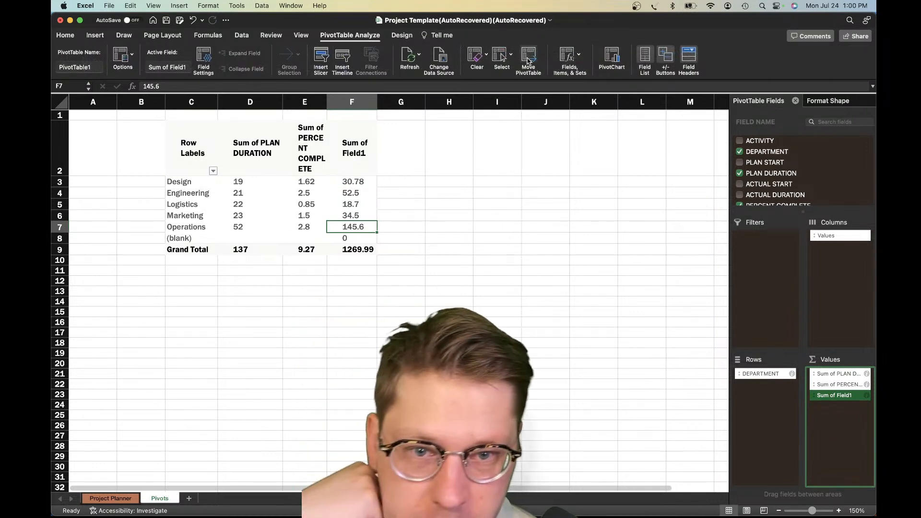
pyautogui.click(568, 57)
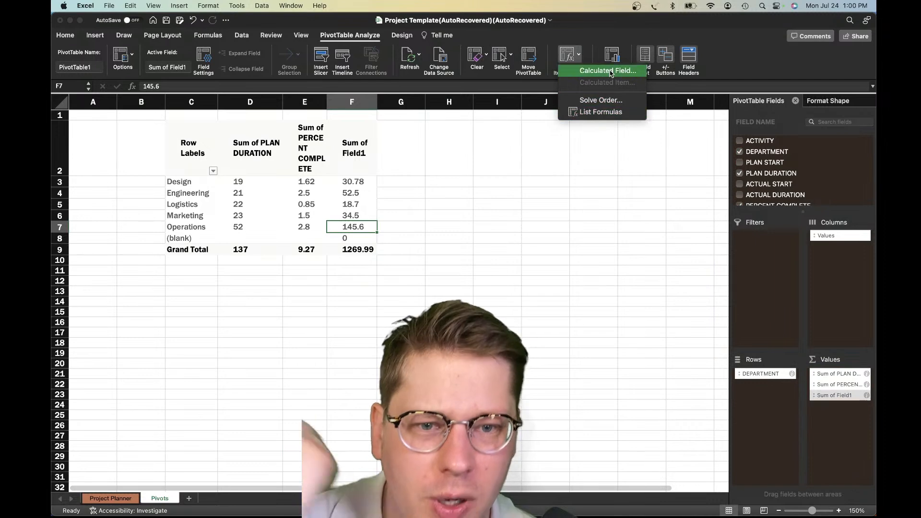
pyautogui.click(607, 70)
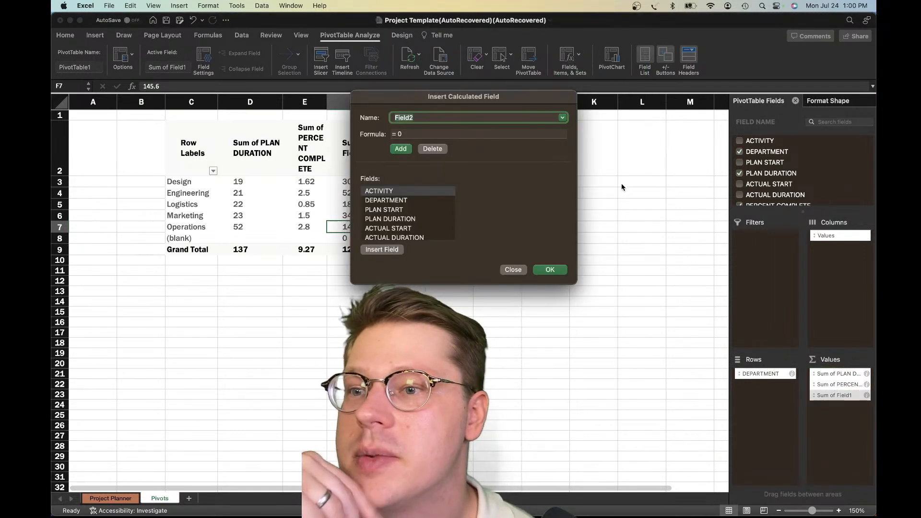
pyautogui.moveTo(456, 102); pyautogui.dragTo(416, 218)
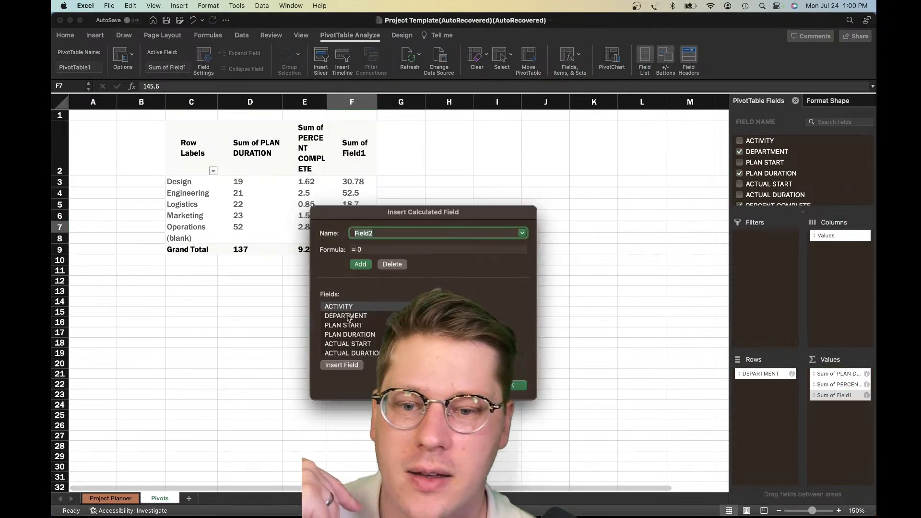
pyautogui.click(386, 249)
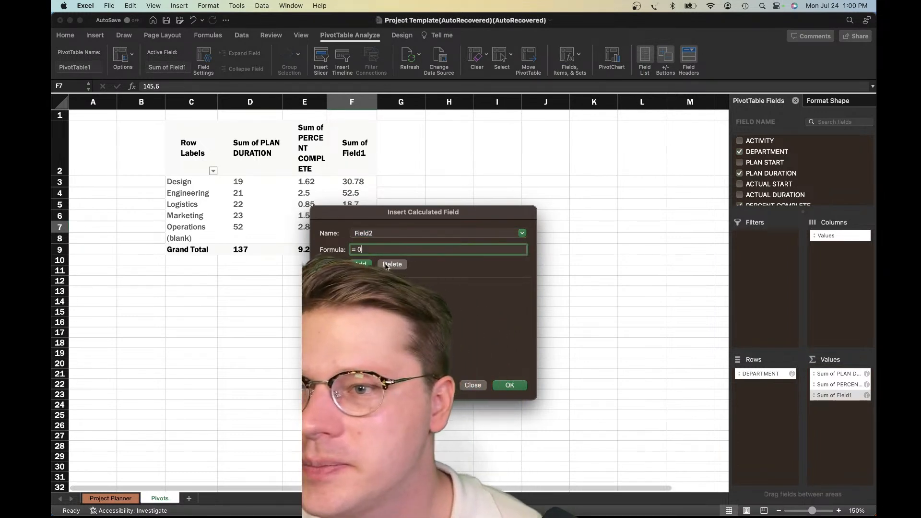
pyautogui.press('BackSpace')
pyautogui.press('BackSpace')
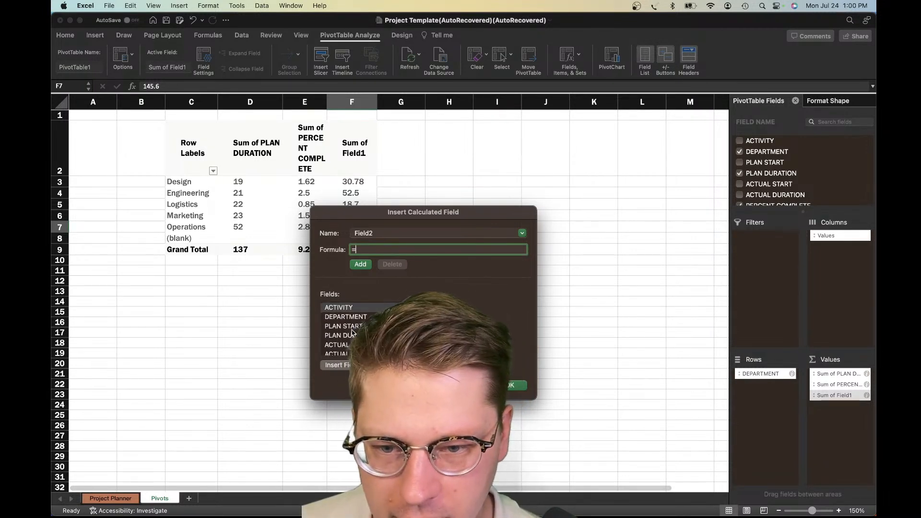
pyautogui.click(358, 330)
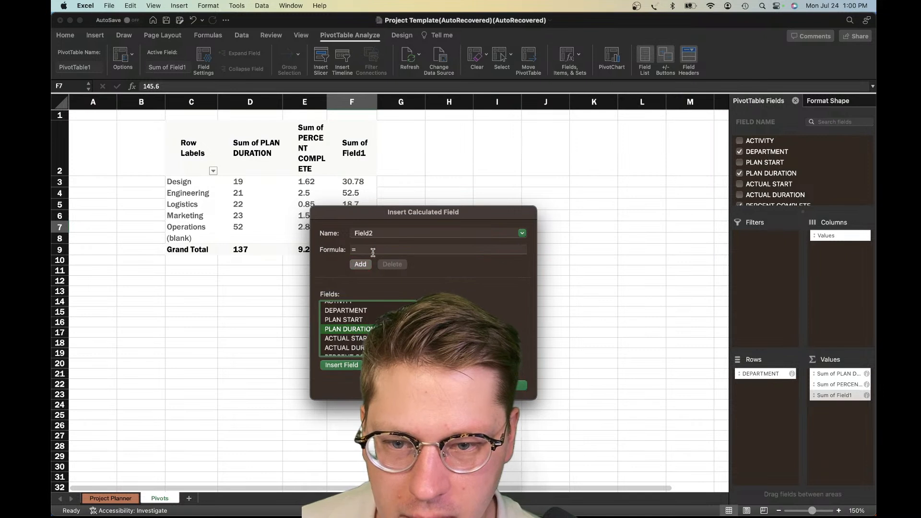
pyautogui.doubleClick(361, 329)
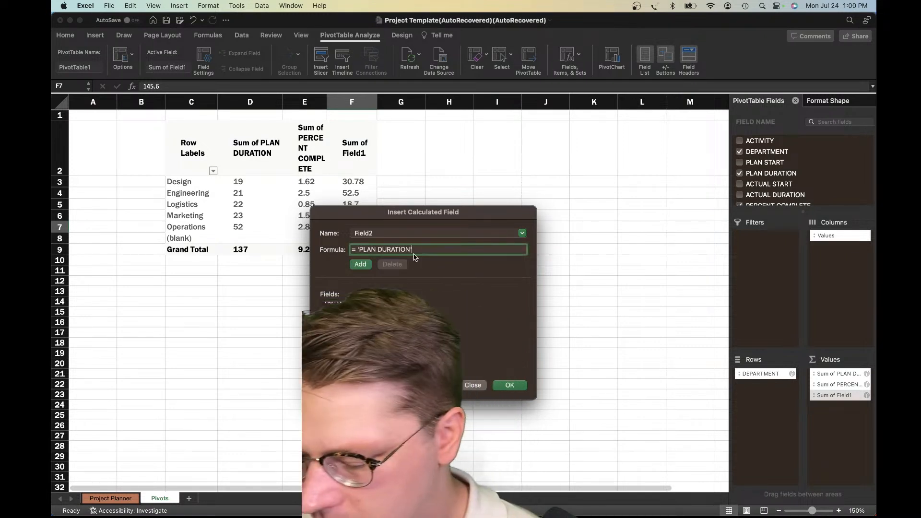
pyautogui.scroll(-1, 403, 329)
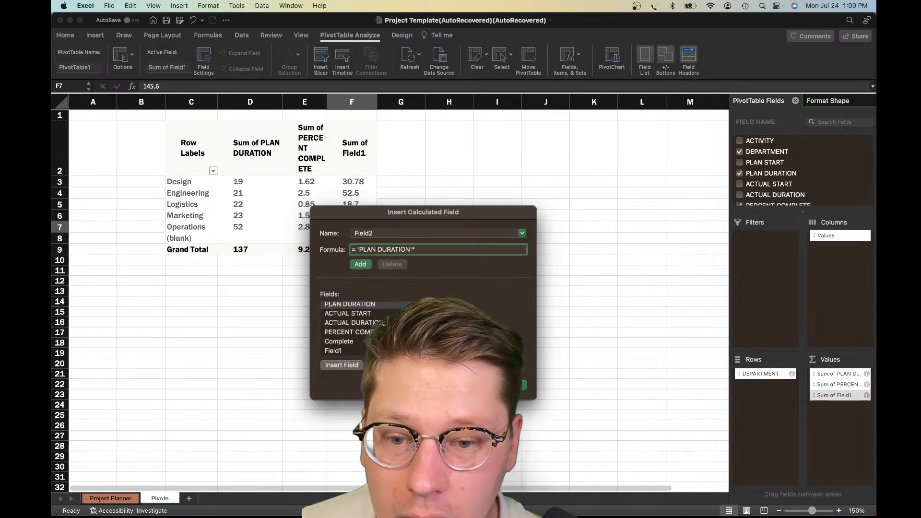
pyautogui.click(373, 332)
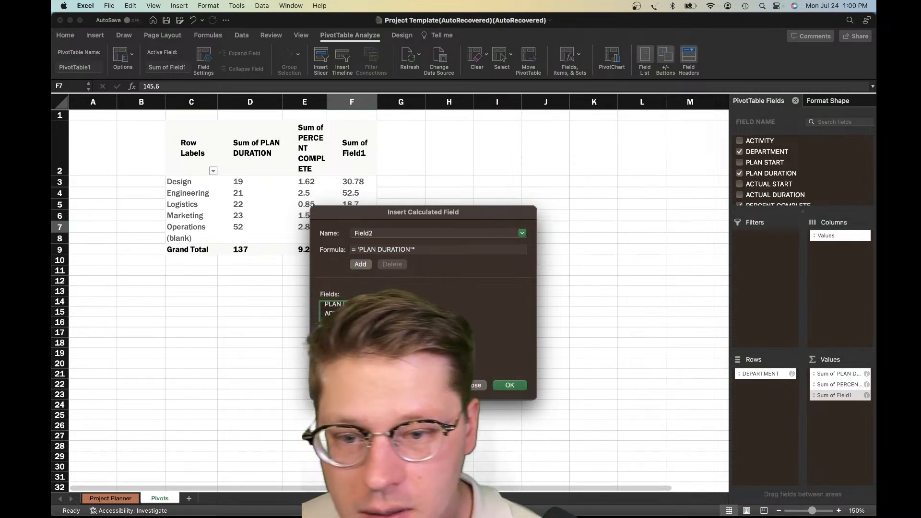
pyautogui.doubleClick(374, 332)
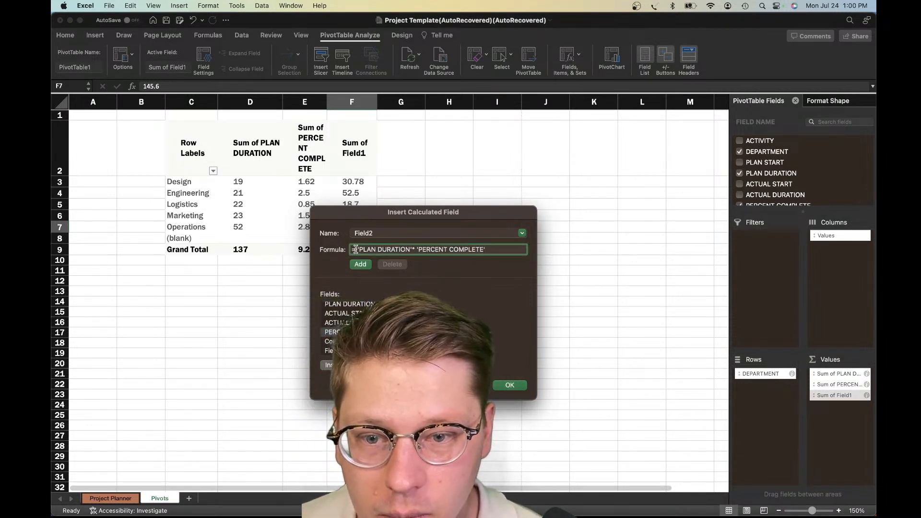
# Enclose the product in parentheses, divide it by 100, and add the calculated field to the pivot table
pyautogui.write('(')
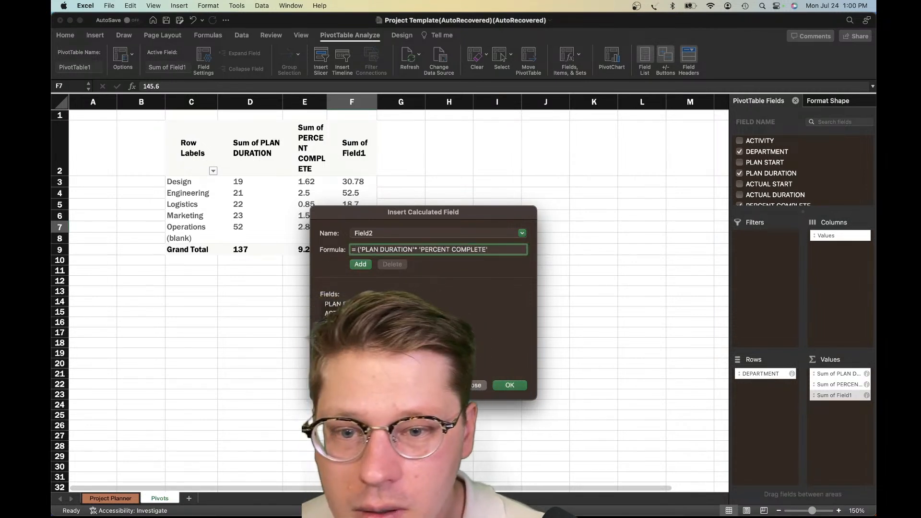
pyautogui.press('BackSpace')
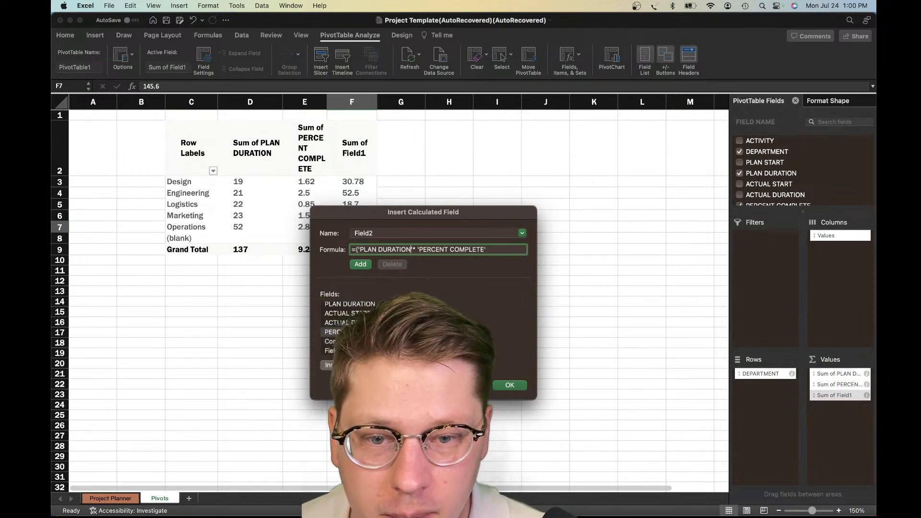
pyautogui.write(')')
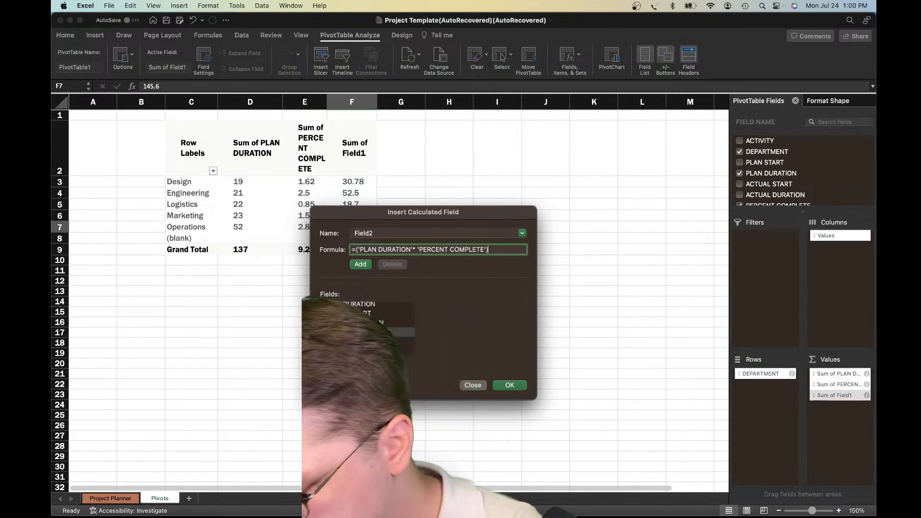
pyautogui.write('/100')
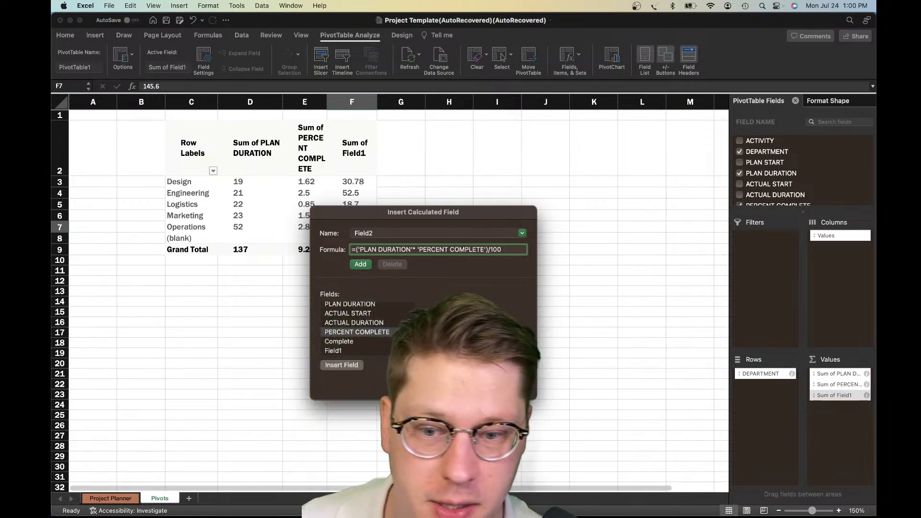
pyautogui.press('Return')
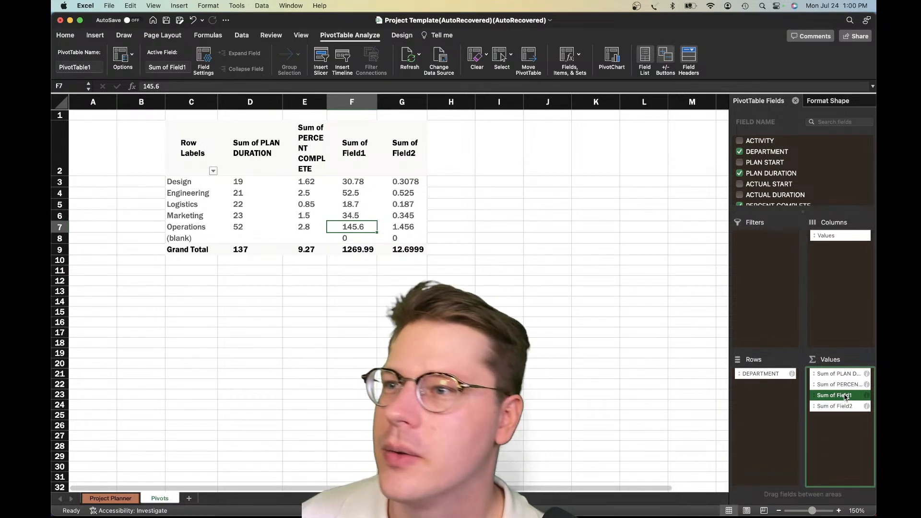
# Compare both calculated fields' sums for each department with the plan duration sums, focusing on Operations, Design and Engineering
pyautogui.moveTo(414, 187); pyautogui.dragTo(415, 241)
pyautogui.click(369, 224)
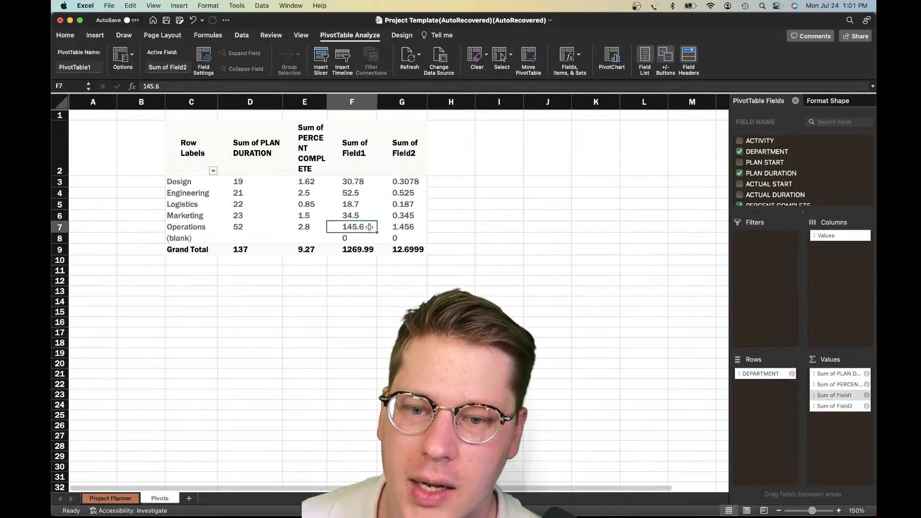
pyautogui.click(369, 259)
pyautogui.moveTo(351, 182); pyautogui.dragTo(354, 229)
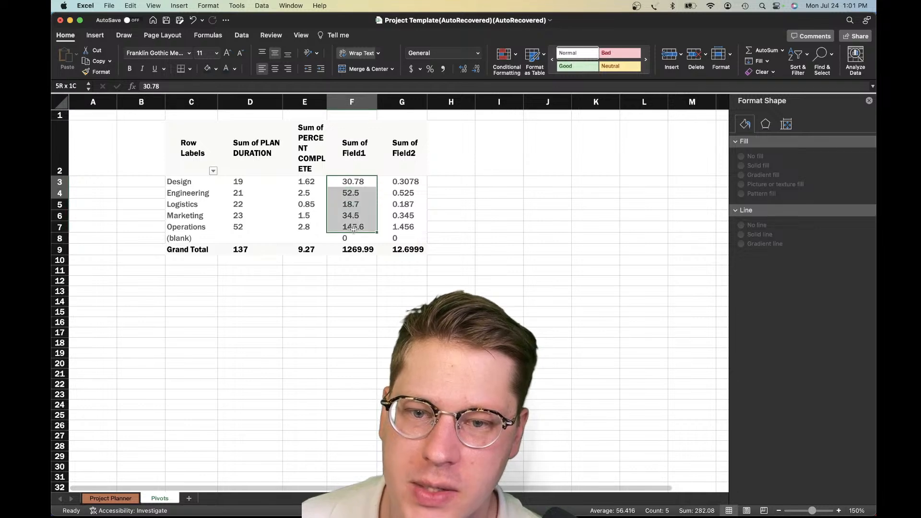
pyautogui.click(354, 229)
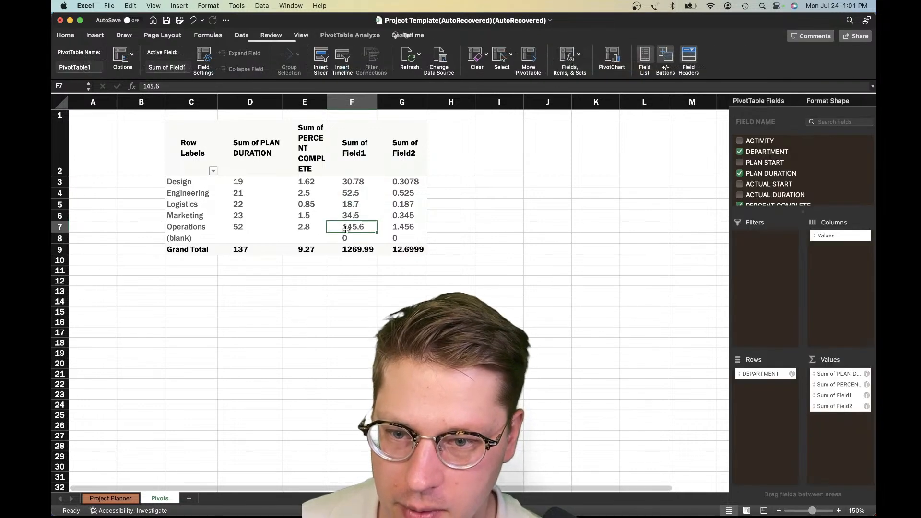
pyautogui.click(287, 229)
pyautogui.click(256, 236)
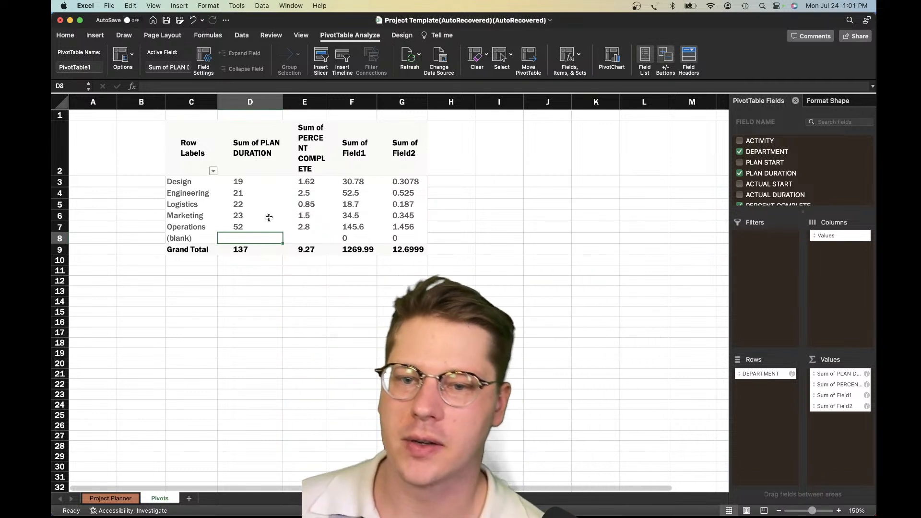
pyautogui.click(364, 185)
pyautogui.click(264, 192)
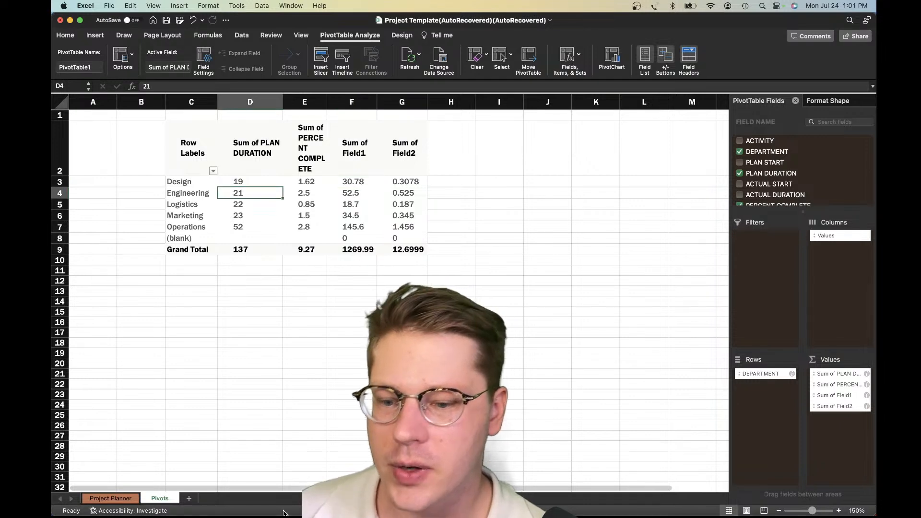
# Review the activities' departments, plan durations and percent complete on the Project Planner sheet
pyautogui.click(98, 499)
pyautogui.scroll(-2, 248, 354)
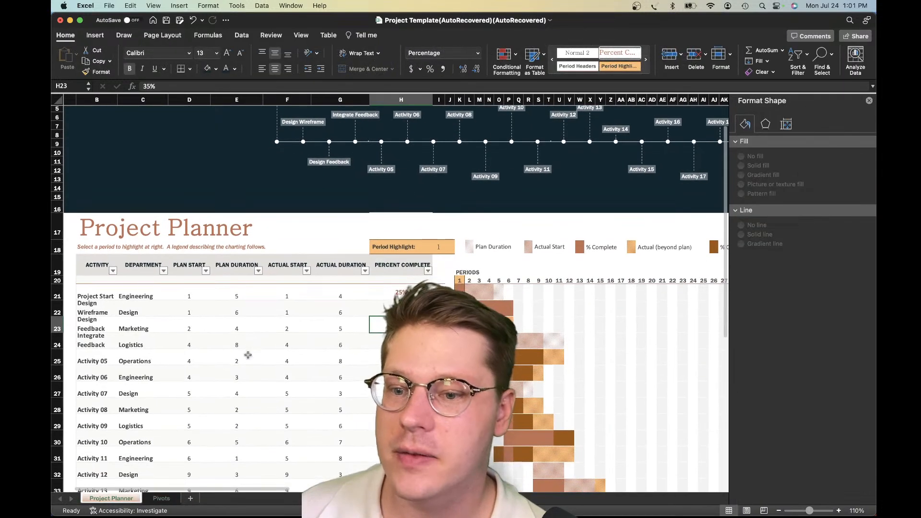
pyautogui.scroll(-5, 249, 354)
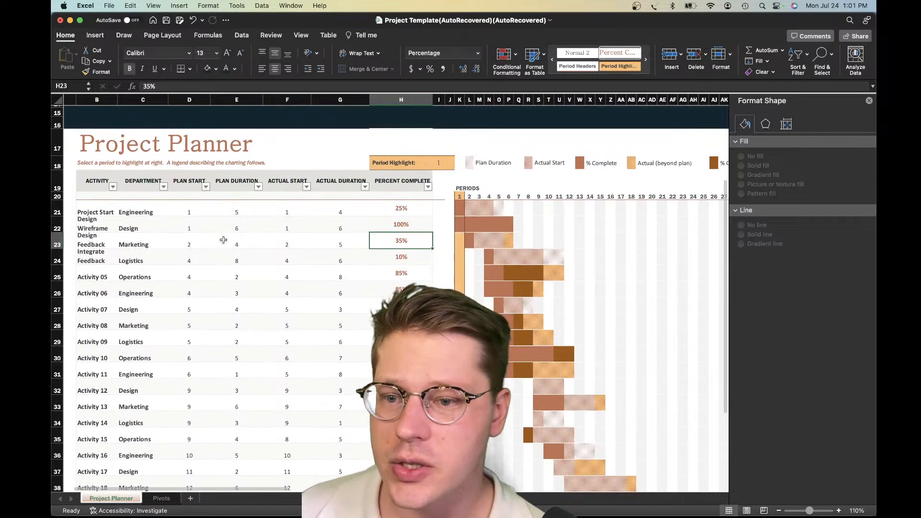
pyautogui.click(231, 212)
pyautogui.scroll(-2, 235, 255)
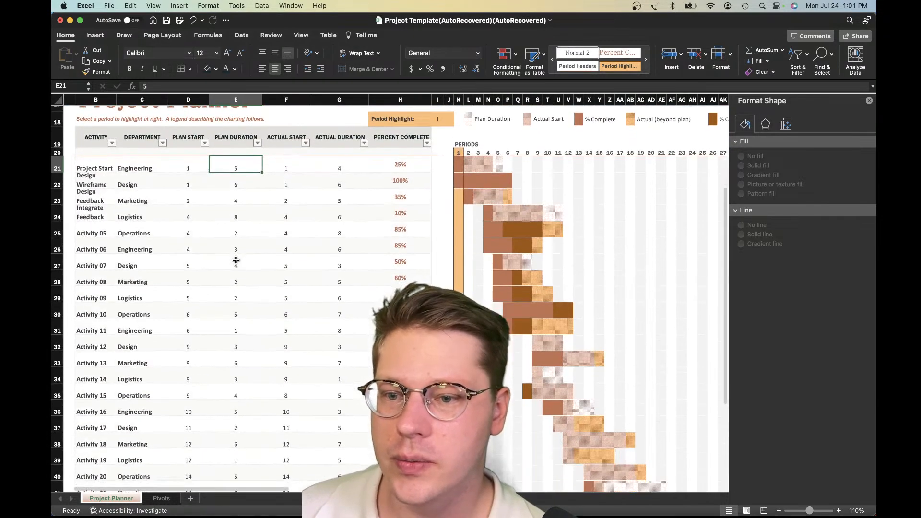
pyautogui.scroll(-1, 158, 249)
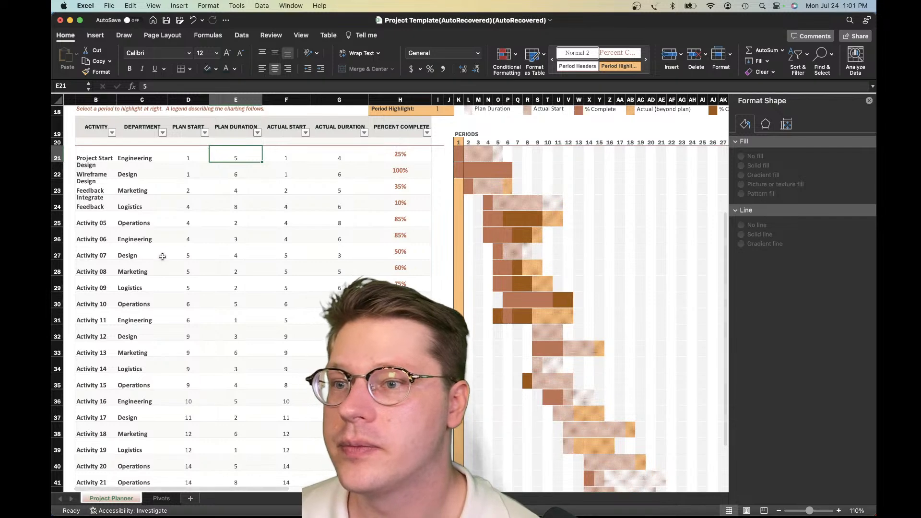
pyautogui.scroll(-1, 164, 255)
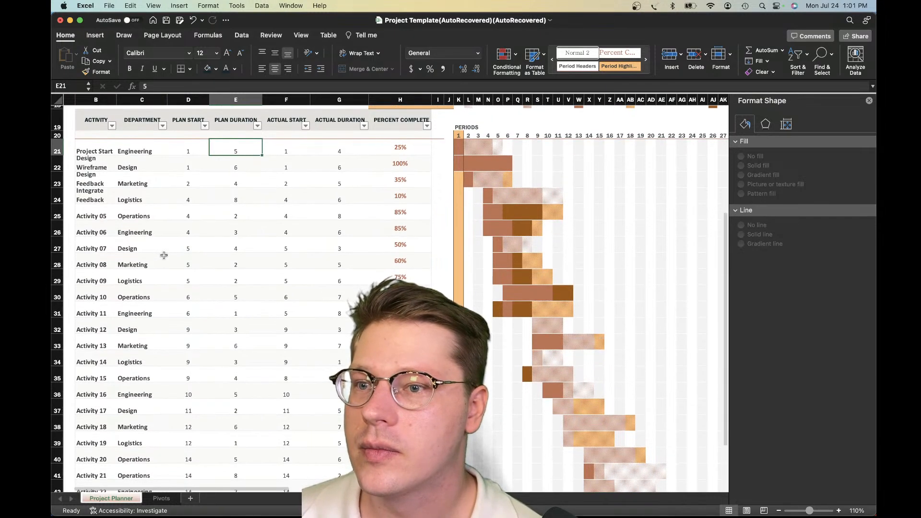
pyautogui.scroll(-1, 173, 256)
pyautogui.scroll(2, 259, 149)
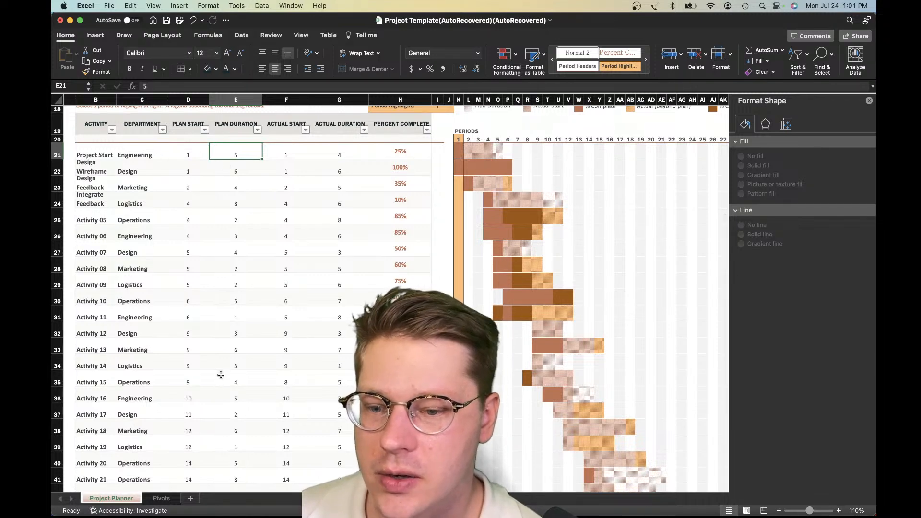
# Check the Engineering plan duration sum on the Pivots sheet against each Engineering activity's plan duration on the Project Planner sheet
pyautogui.click(161, 498)
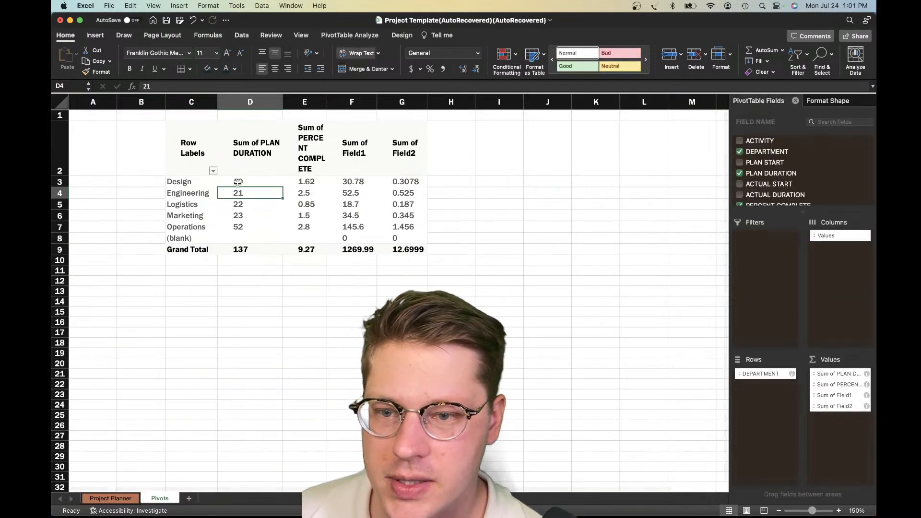
pyautogui.click(237, 184)
pyautogui.click(235, 194)
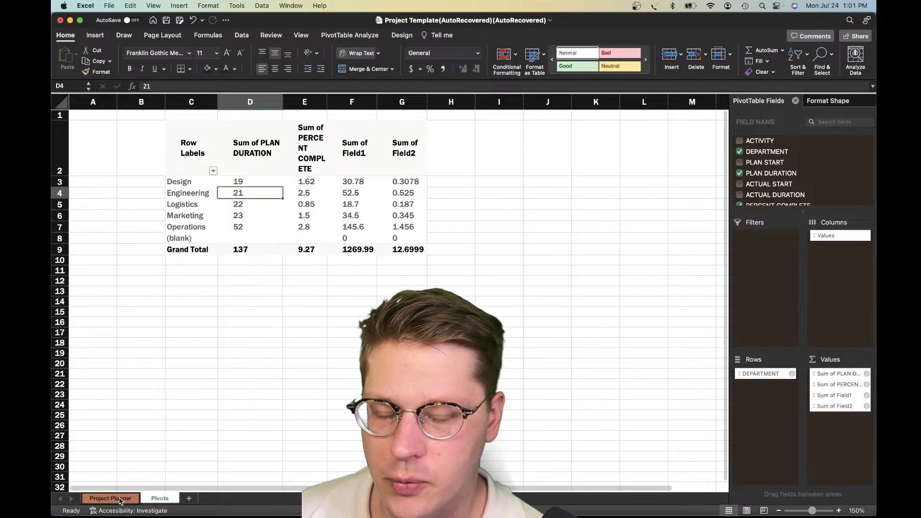
pyautogui.hotkey('ctrl', 'pageup')
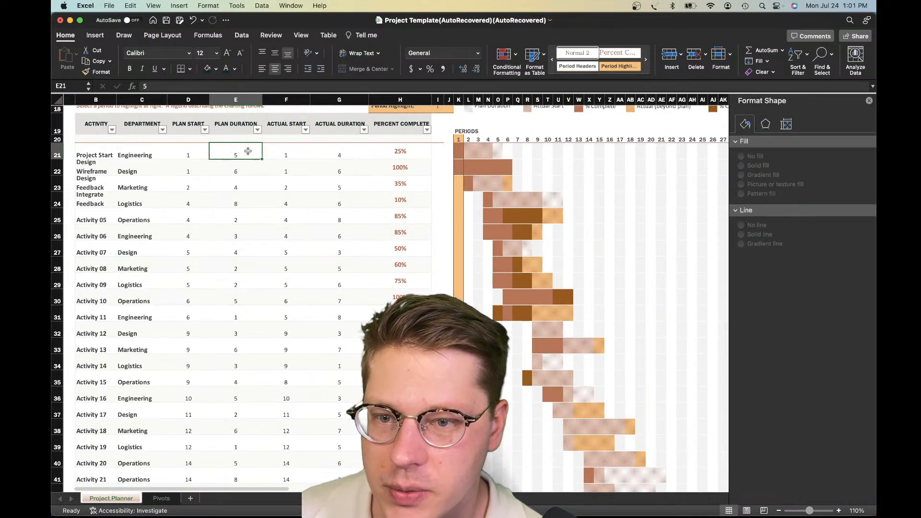
pyautogui.click(236, 238)
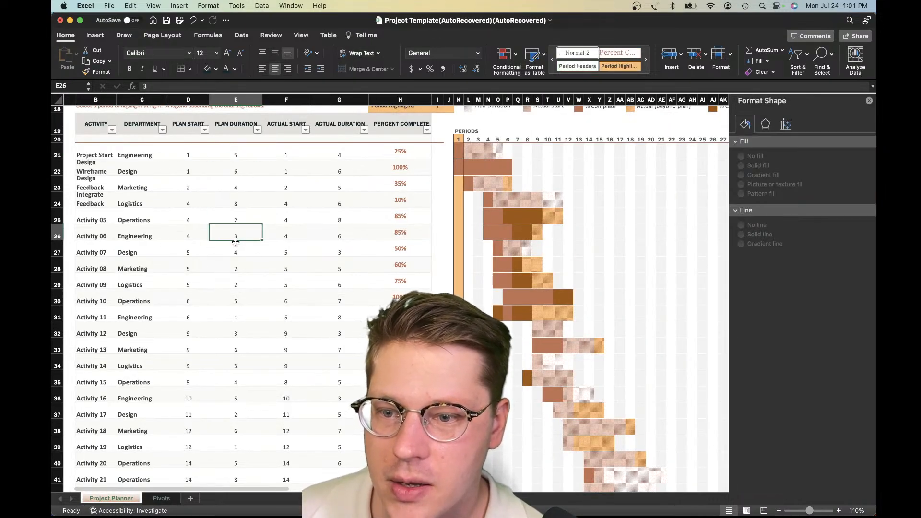
pyautogui.click(233, 312)
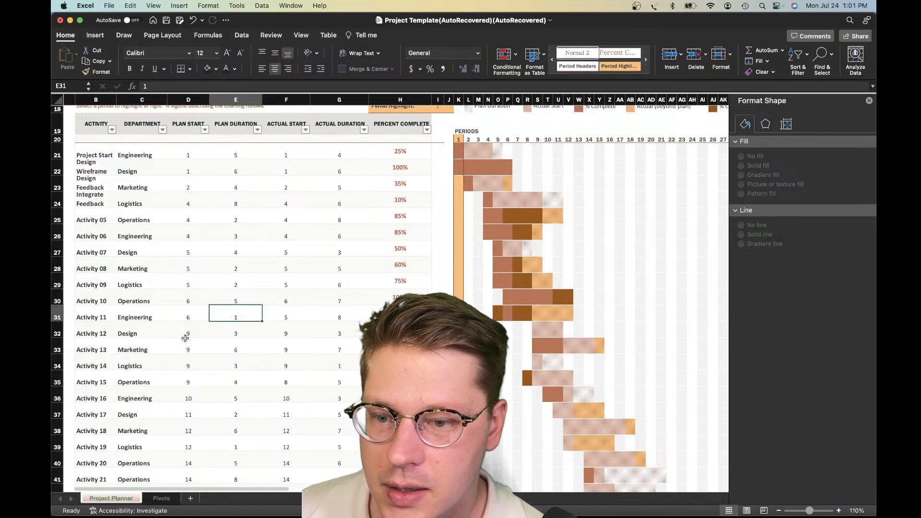
pyautogui.scroll(-1, 216, 331)
pyautogui.click(245, 368)
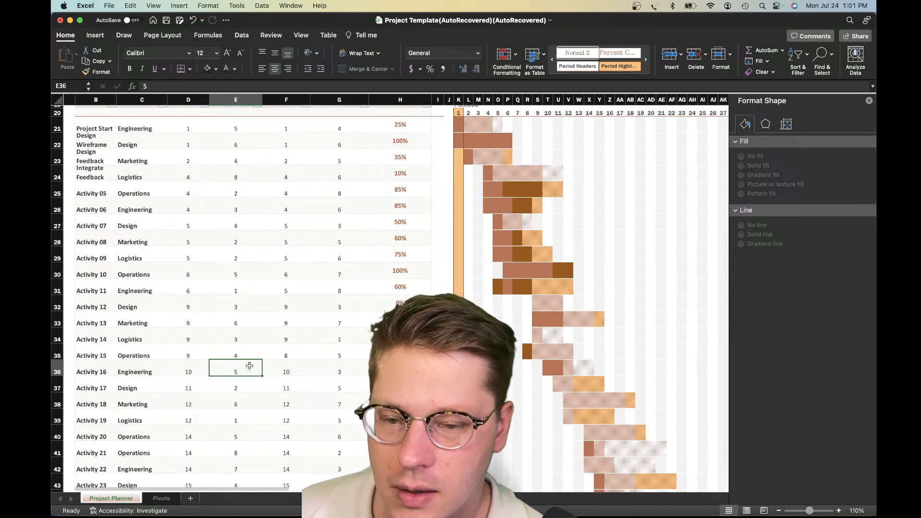
pyautogui.scroll(-3, 245, 369)
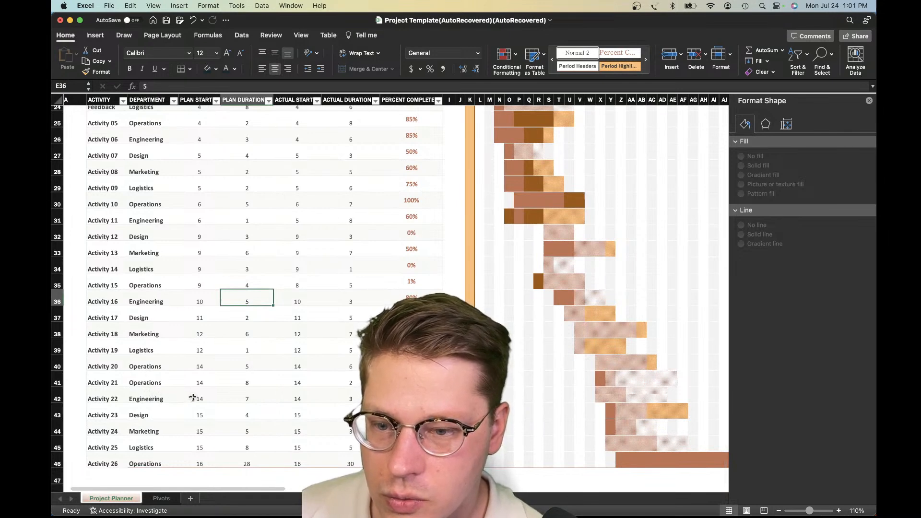
pyautogui.click(246, 400)
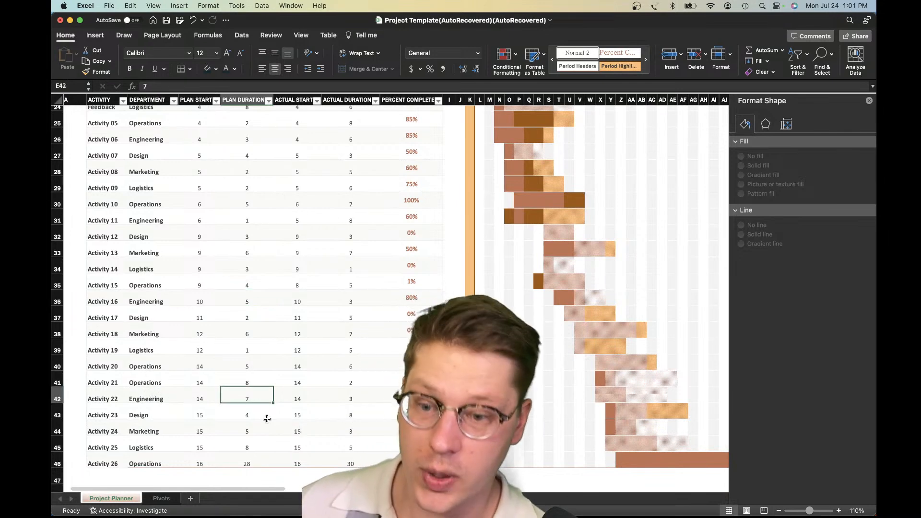
# Format the Percent Complete column of the Project Planner activity table with the Number format
pyautogui.scroll(-1, 263, 402)
pyautogui.scroll(10, 263, 402)
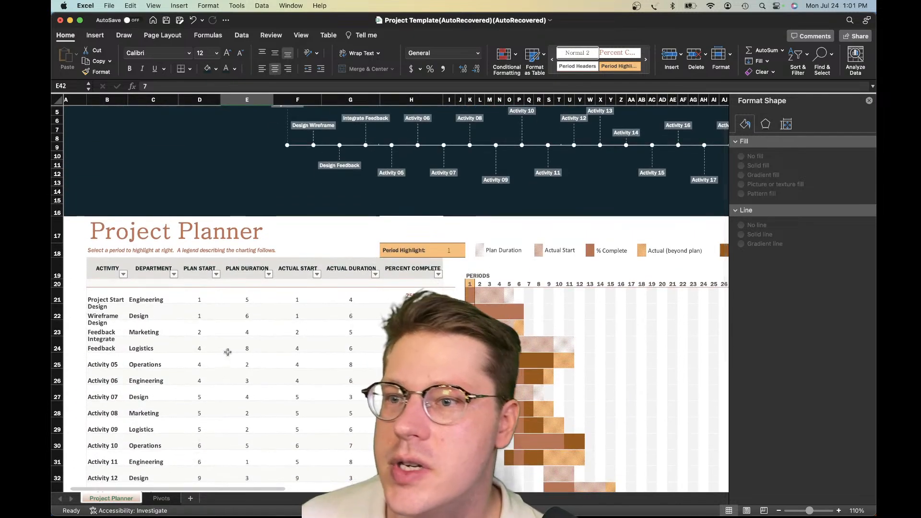
pyautogui.scroll(-1, 217, 334)
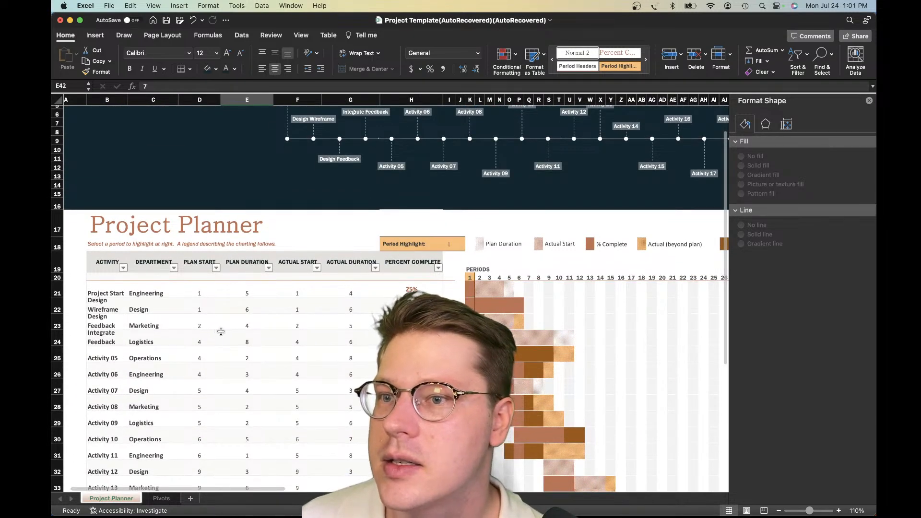
pyautogui.scroll(1, 226, 328)
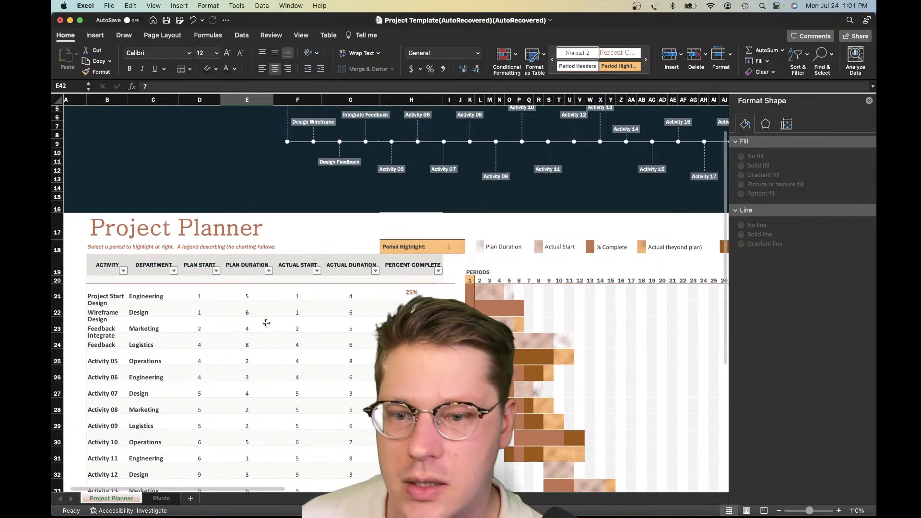
pyautogui.click(357, 267)
pyautogui.click(419, 276)
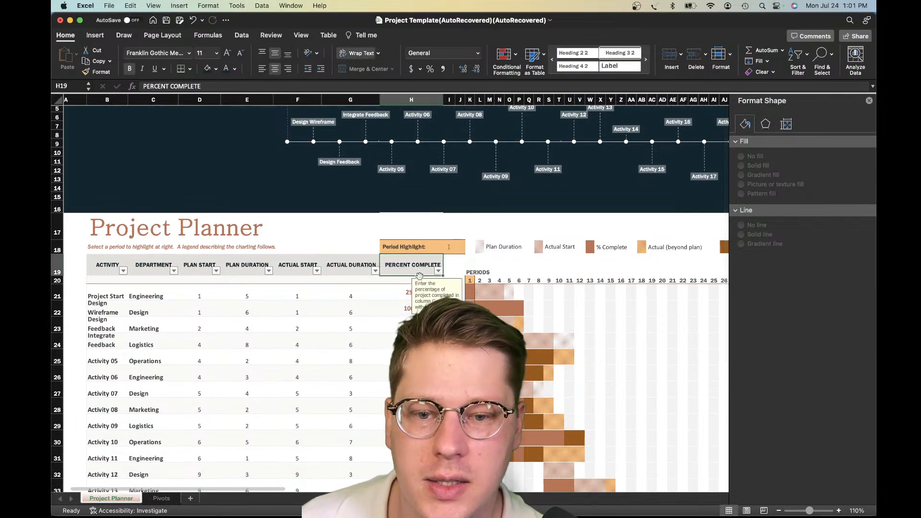
pyautogui.click(409, 309)
pyautogui.click(407, 256)
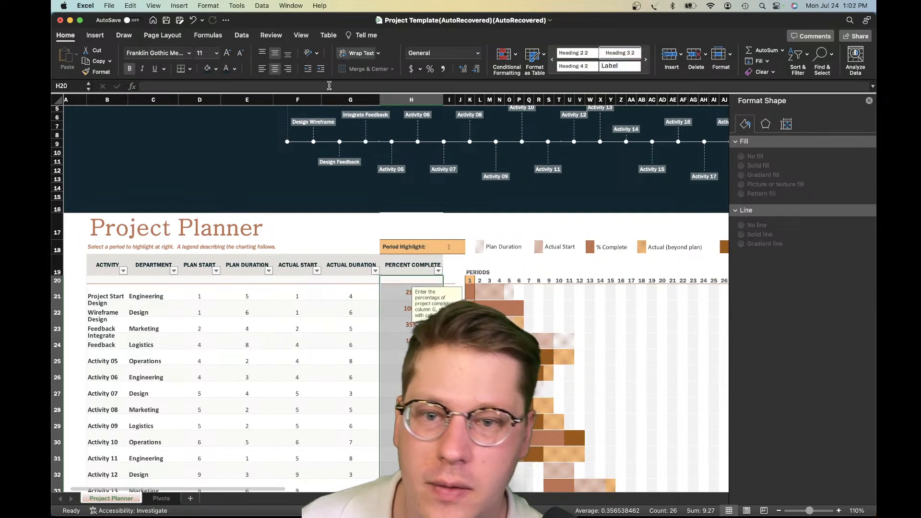
pyautogui.click(430, 69)
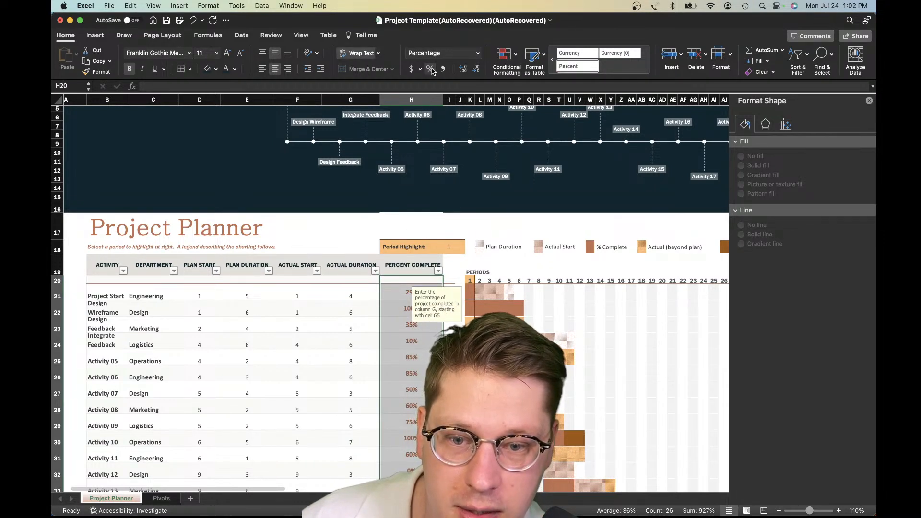
pyautogui.click(478, 53)
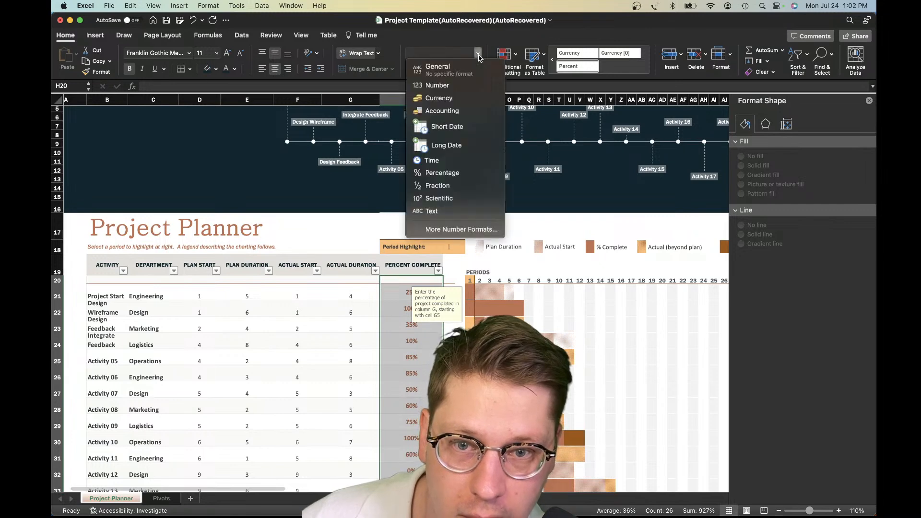
pyautogui.click(438, 85)
pyautogui.click(401, 357)
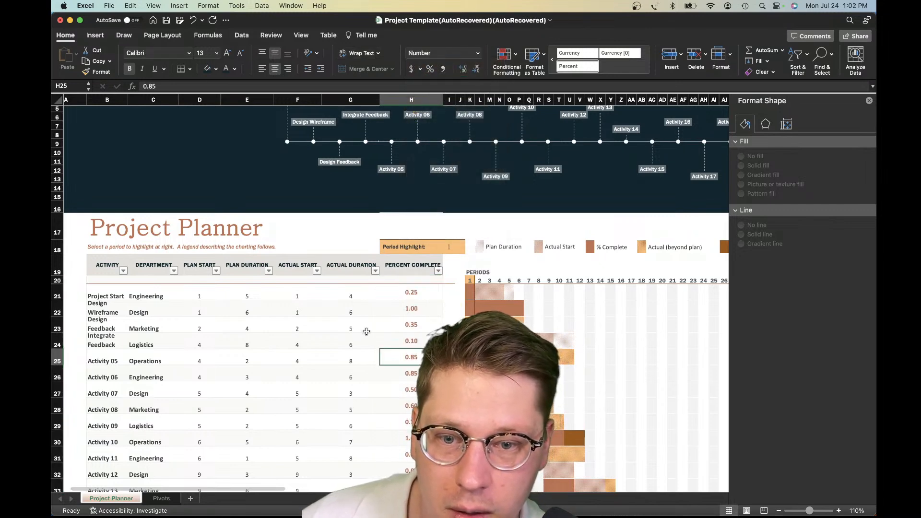
# Review the decimal values in the Percent Complete column across the planner's activities
pyautogui.scroll(-1, 366, 332)
pyautogui.moveTo(410, 307); pyautogui.dragTo(410, 338)
pyautogui.click(400, 403)
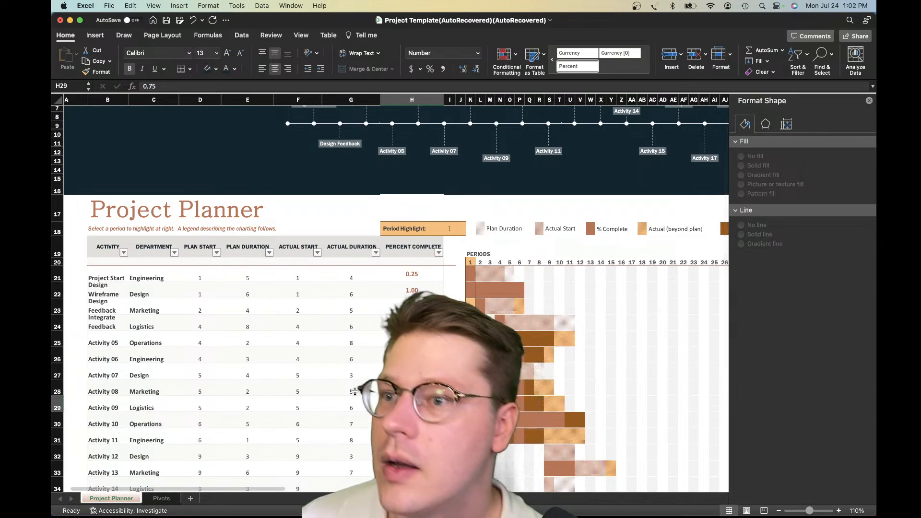
pyautogui.scroll(-3, 307, 408)
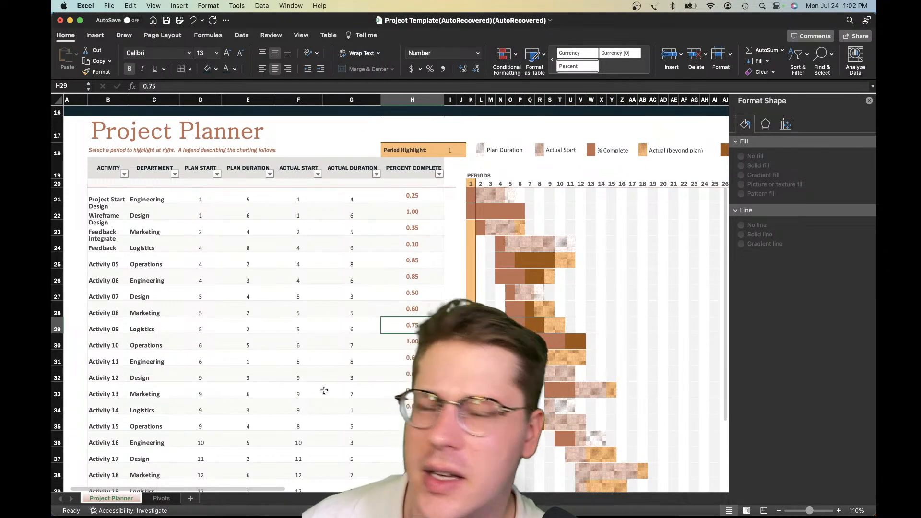
pyautogui.scroll(-5, 357, 372)
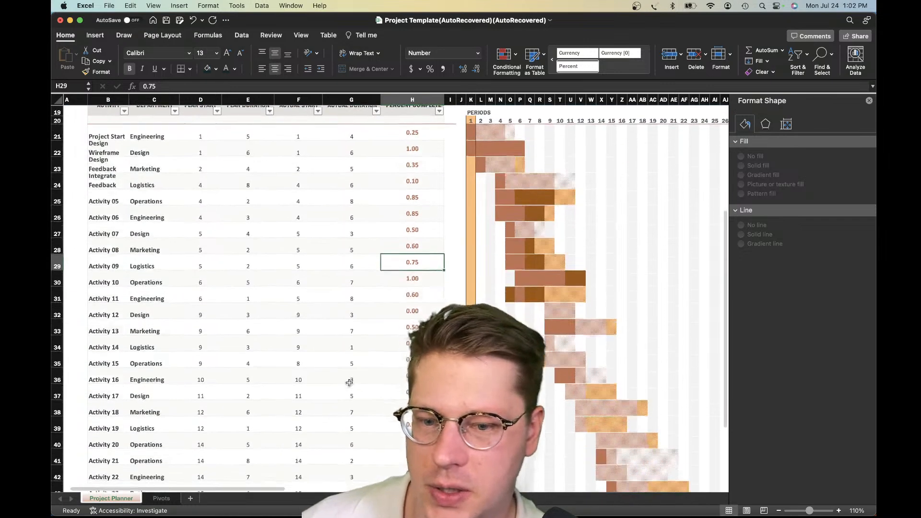
pyautogui.scroll(5, 268, 360)
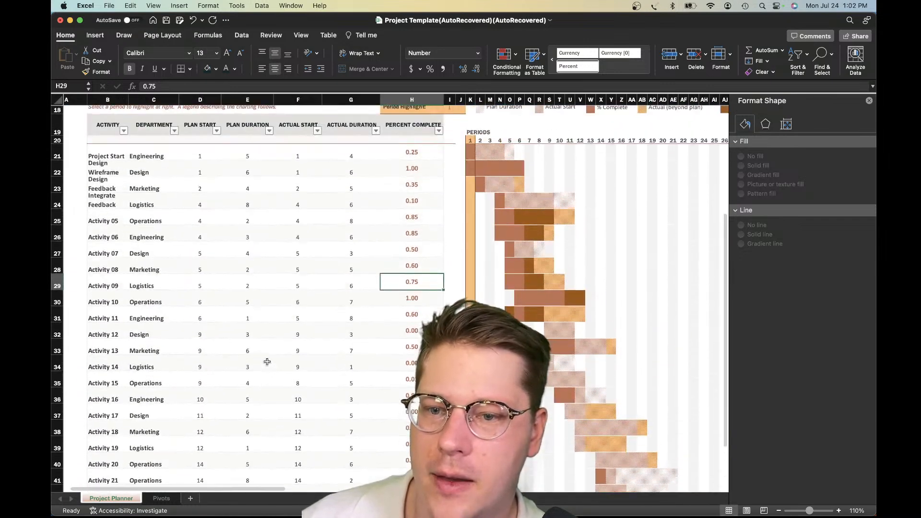
# Check the plan duration against the percent complete for each Engineering activity on the Project Planner sheet
pyautogui.click(412, 154)
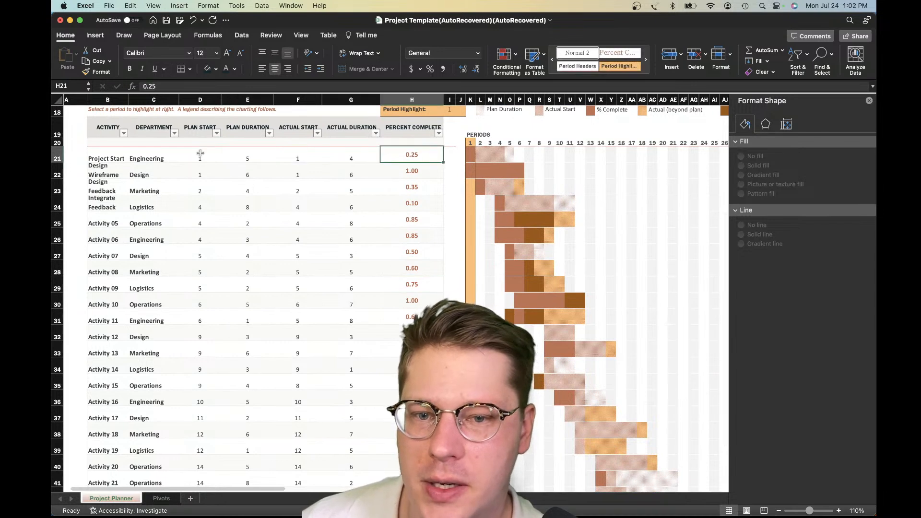
pyautogui.click(237, 155)
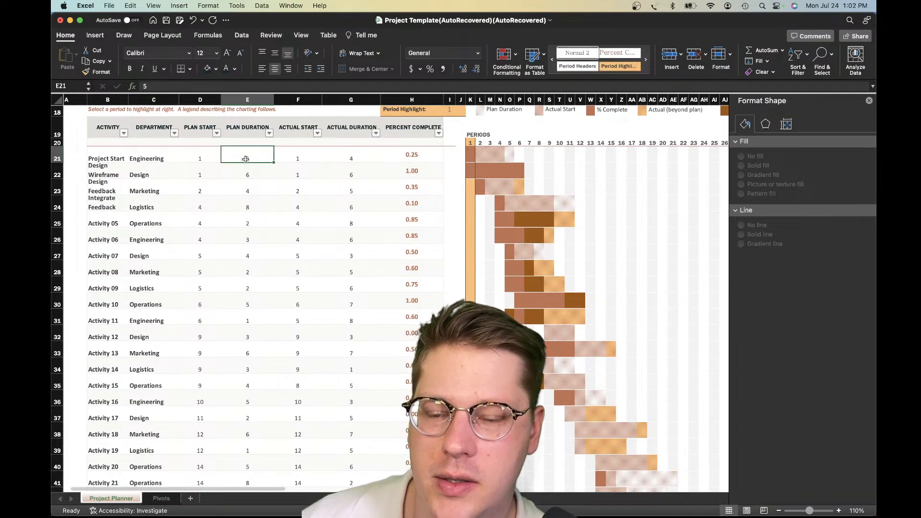
pyautogui.press('Right')
pyautogui.press('Right')
pyautogui.press('Right')
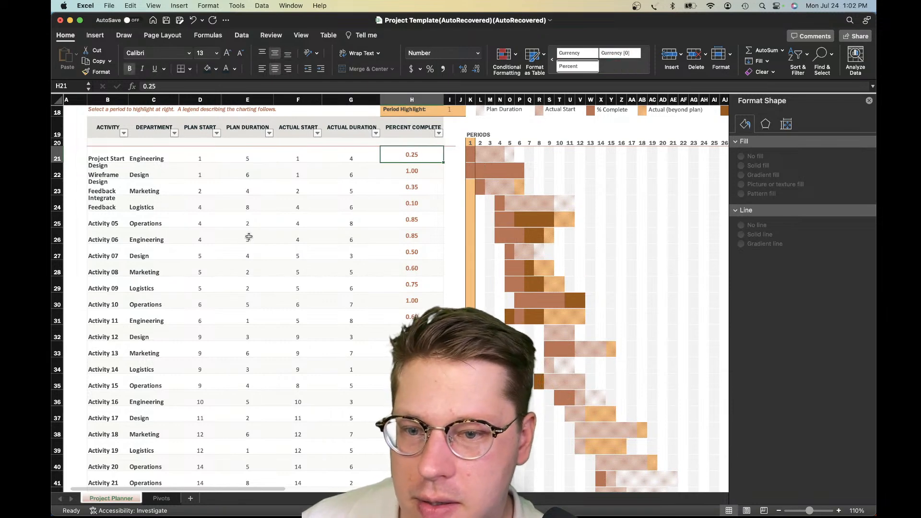
pyautogui.click(249, 236)
pyautogui.click(420, 238)
pyautogui.scroll(-2, 159, 260)
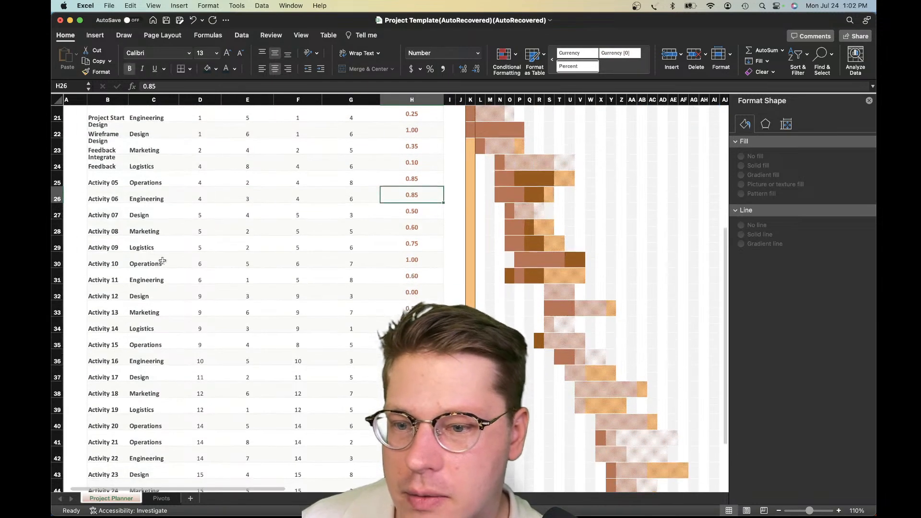
pyautogui.click(248, 277)
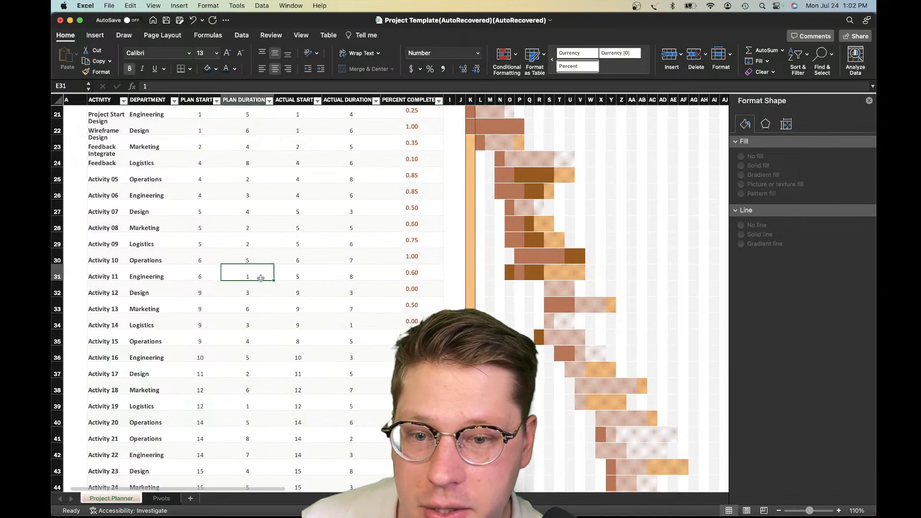
pyautogui.scroll(-1, 353, 291)
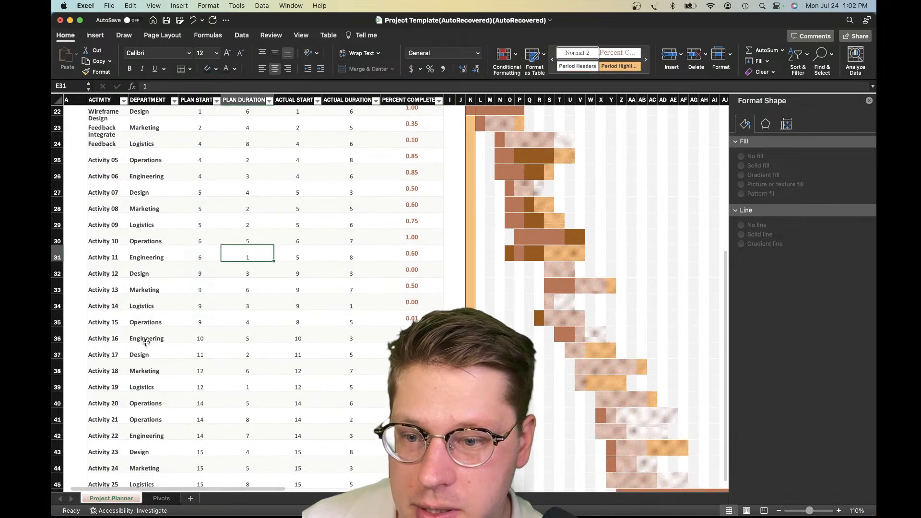
pyautogui.click(250, 334)
pyautogui.click(388, 330)
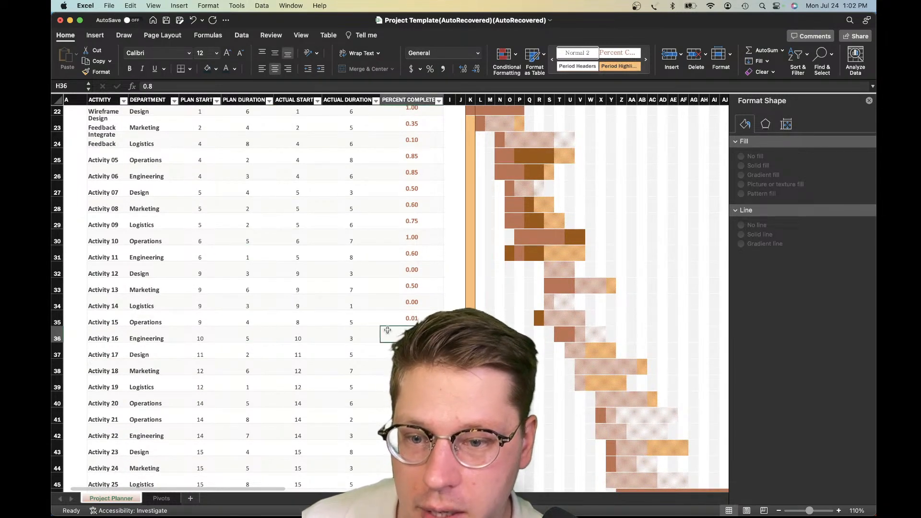
pyautogui.scroll(-1, 336, 335)
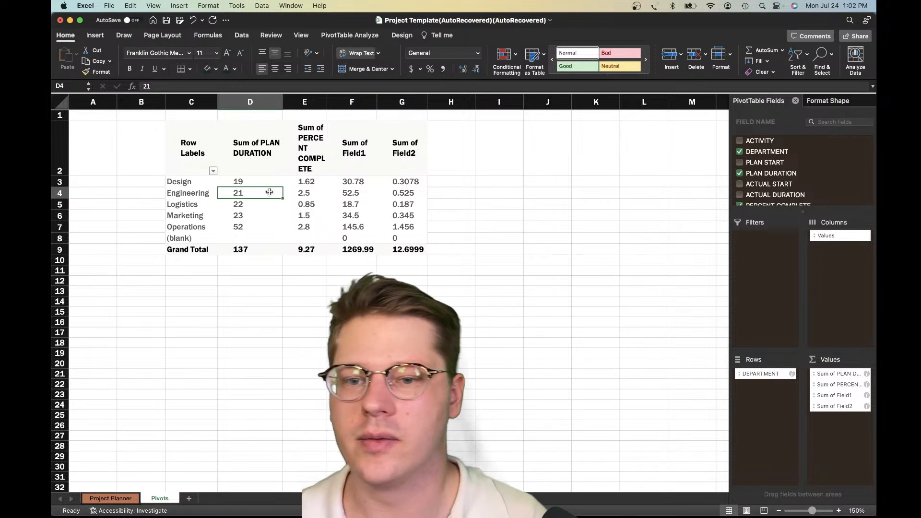
# Examine the Engineering row, the other departments and the grand totals of both calculated fields on the Pivots sheet
pyautogui.click(313, 194)
pyautogui.click(403, 193)
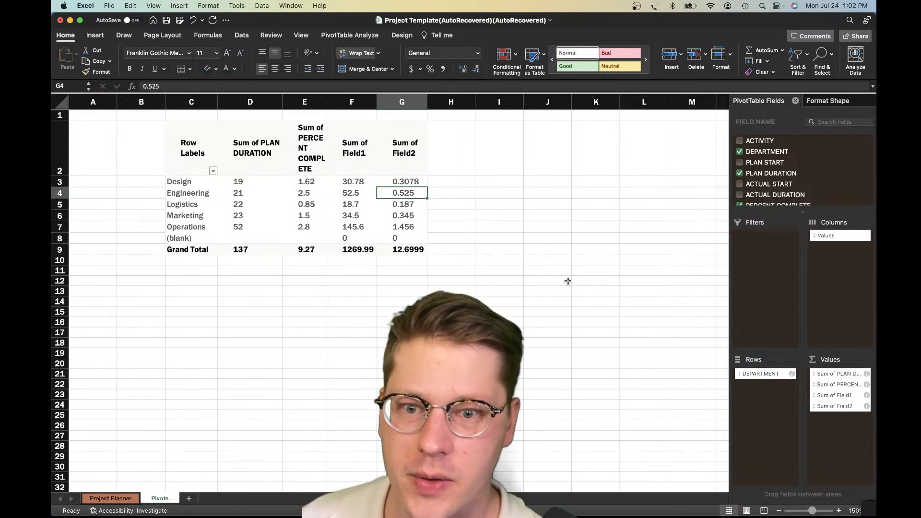
pyautogui.moveTo(359, 186); pyautogui.dragTo(403, 237)
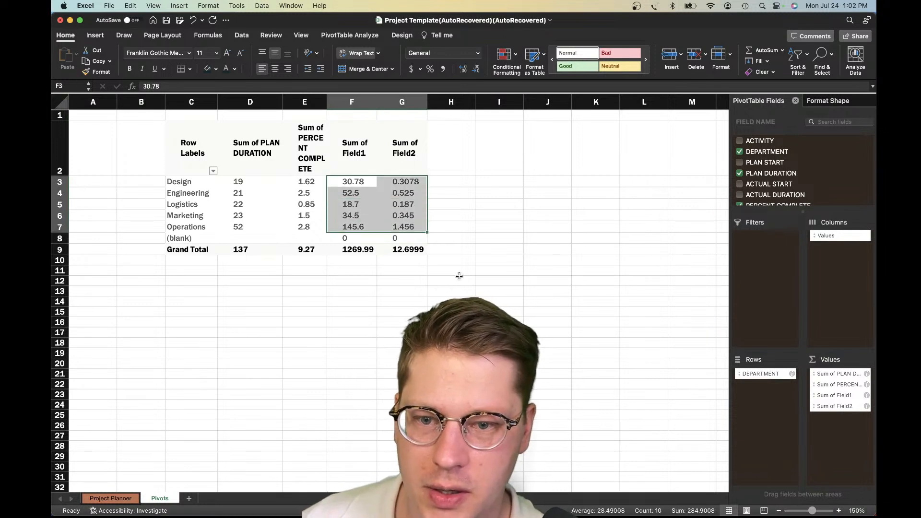
pyautogui.click(451, 281)
pyautogui.click(389, 231)
pyautogui.click(360, 249)
pyautogui.click(398, 253)
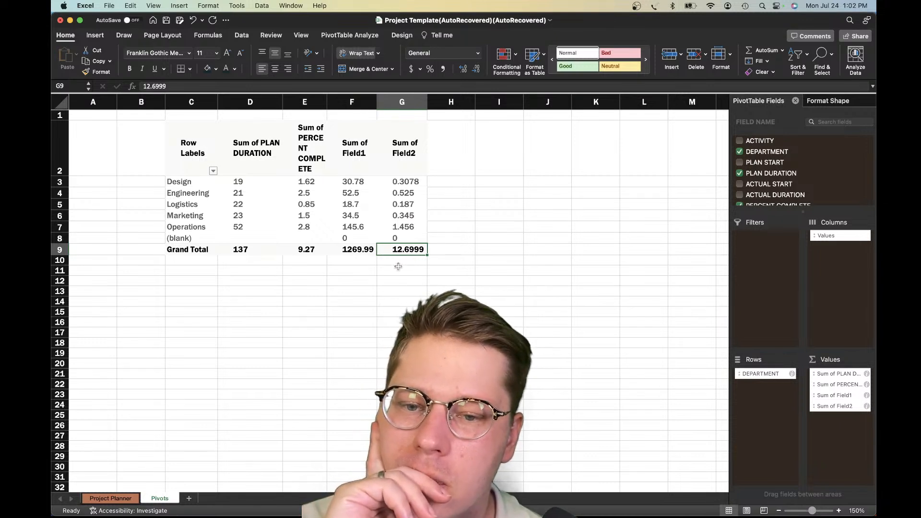
pyautogui.click(400, 237)
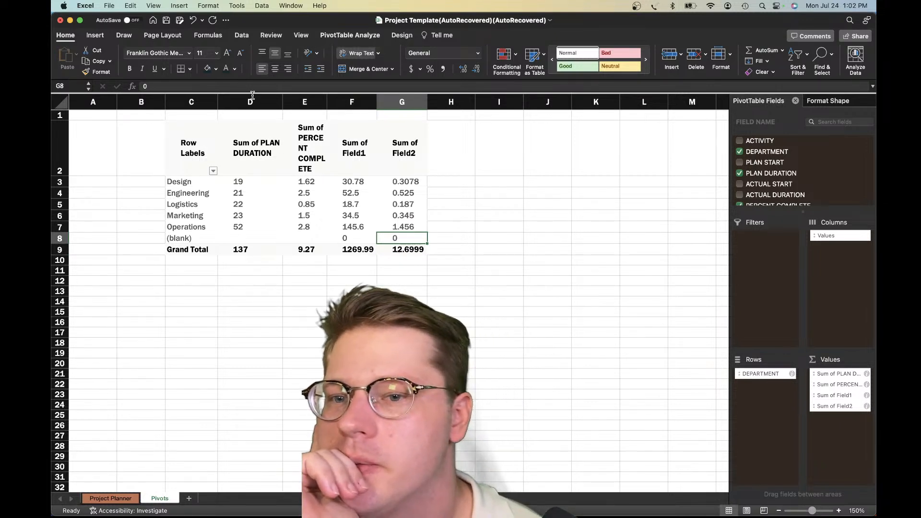
# Refresh all workbook data and compare the Project Planner's Percent Complete values with the pivot table
pyautogui.click(350, 35)
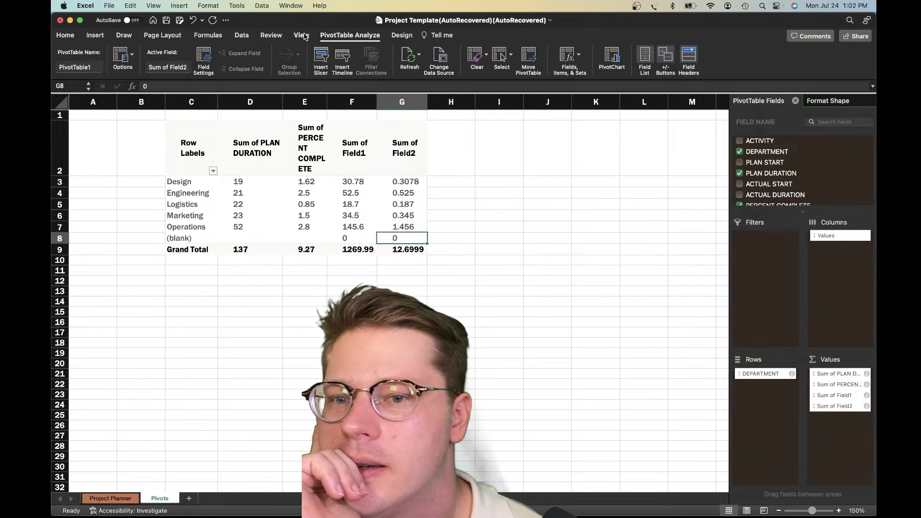
pyautogui.click(241, 35)
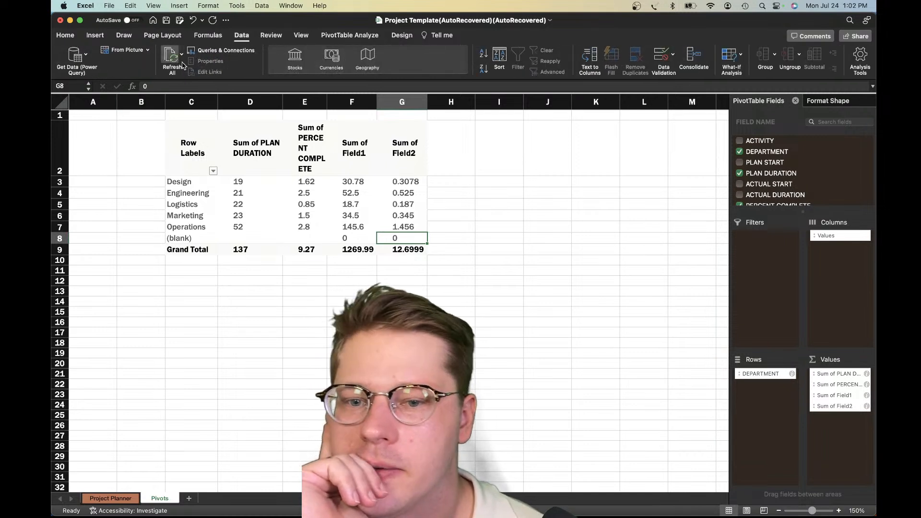
pyautogui.click(168, 67)
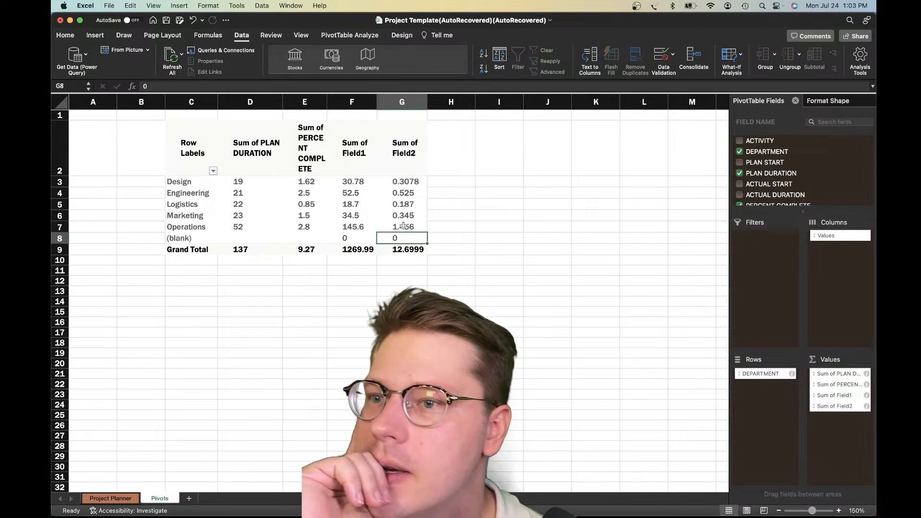
pyautogui.click(107, 501)
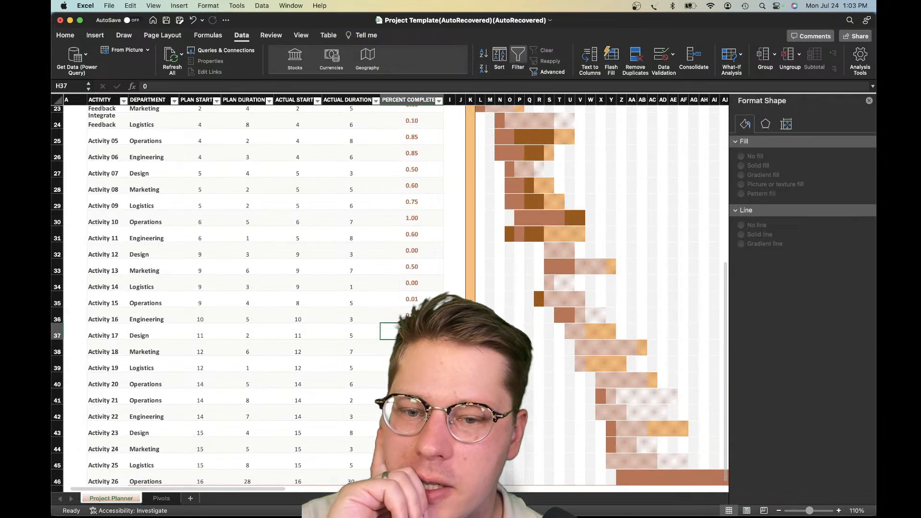
pyautogui.scroll(3, 413, 267)
pyautogui.click(413, 266)
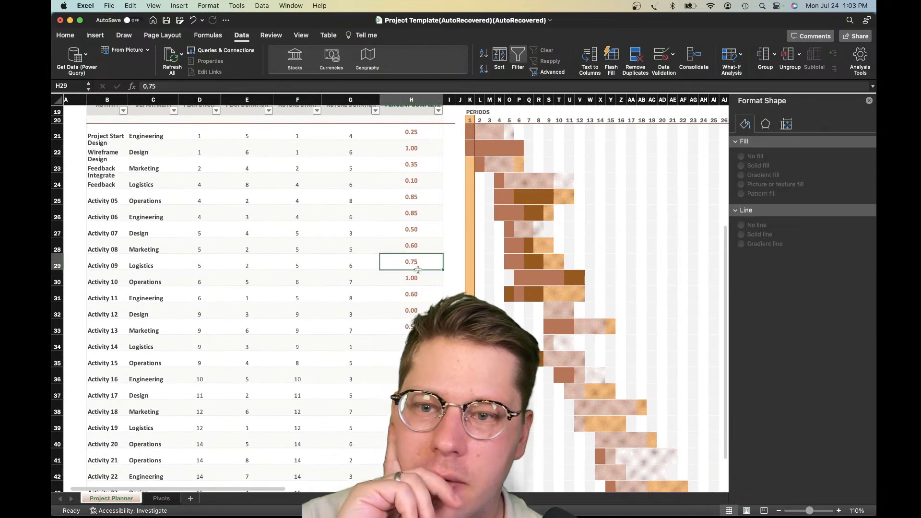
pyautogui.click(162, 498)
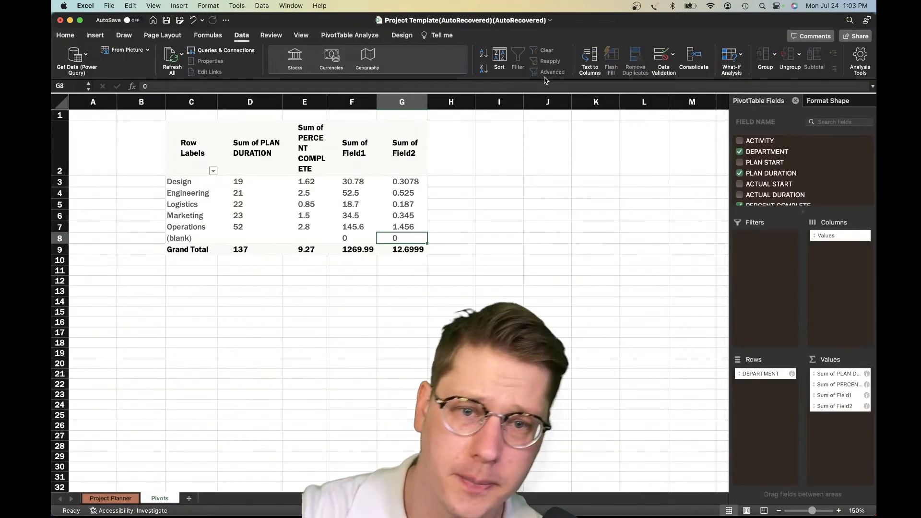
# Remove the calculated fields Field1 and Field2 from the pivot table's values
pyautogui.click(499, 318)
pyautogui.moveTo(348, 142); pyautogui.dragTo(433, 257)
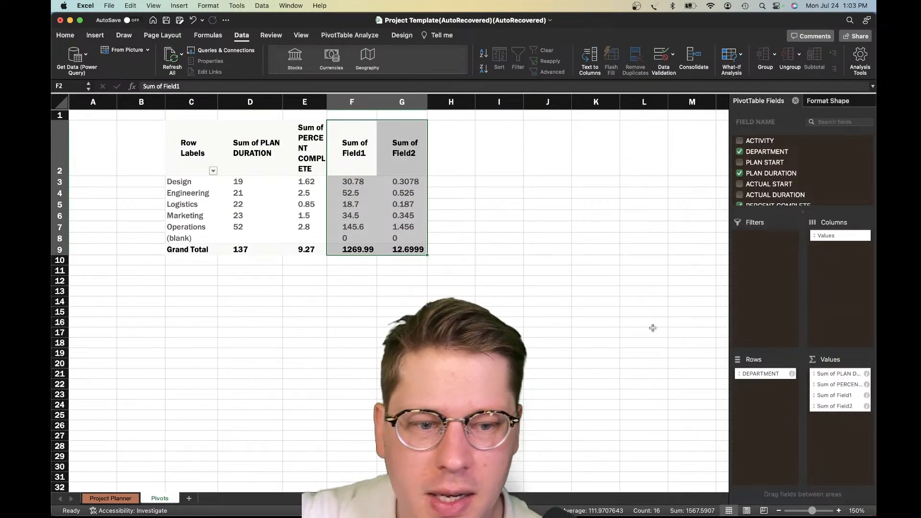
pyautogui.click(843, 400)
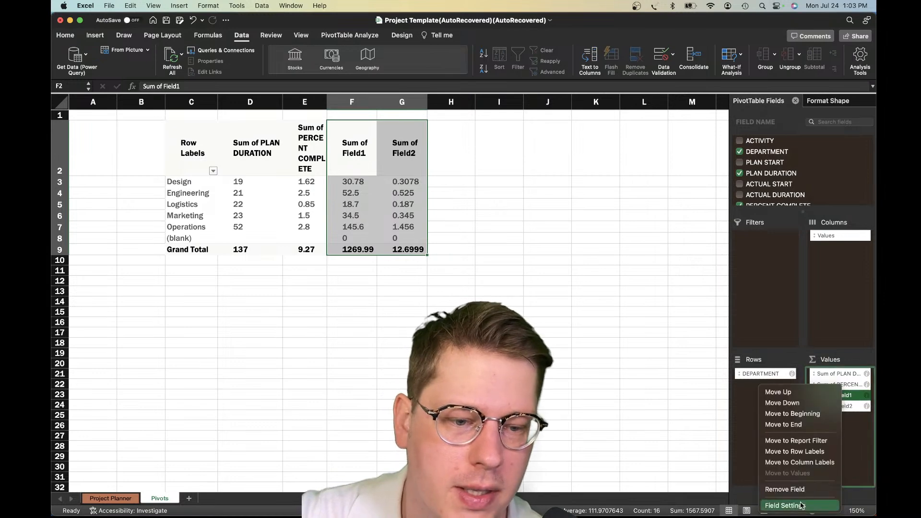
pyautogui.click(778, 493)
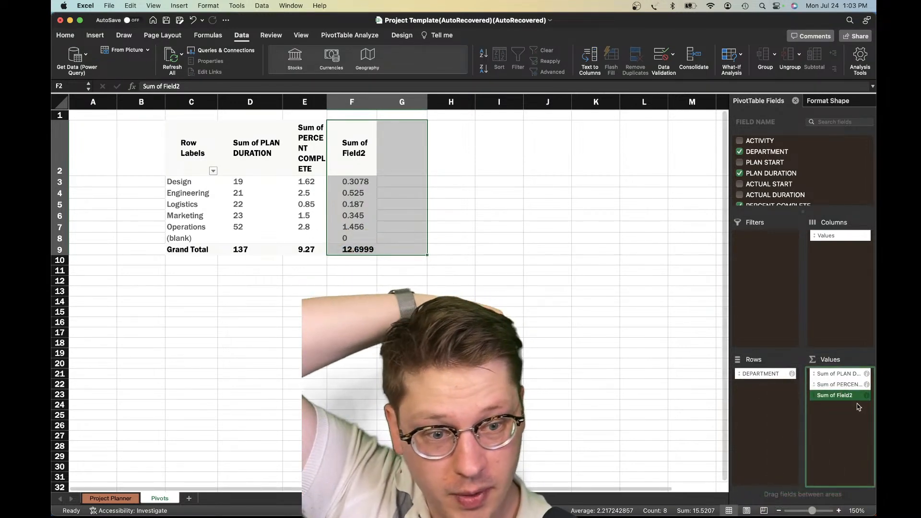
pyautogui.click(849, 395)
pyautogui.click(800, 485)
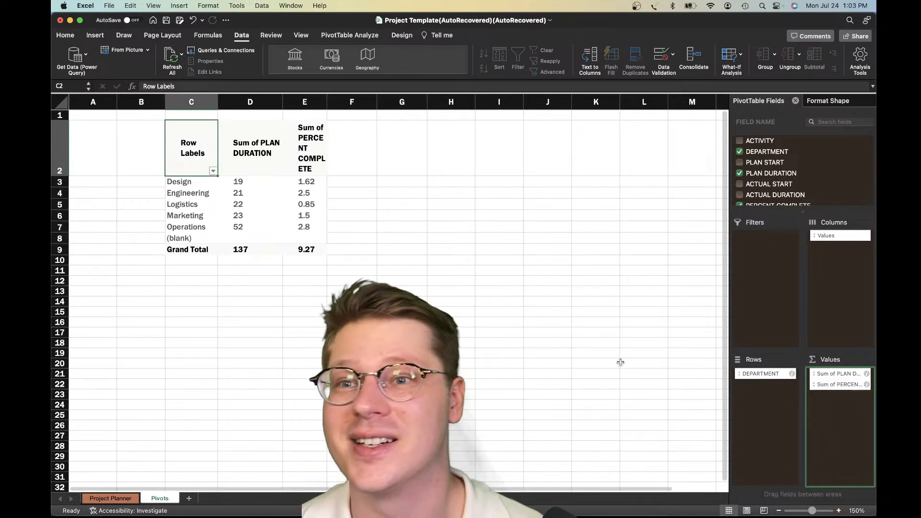
pyautogui.click(325, 205)
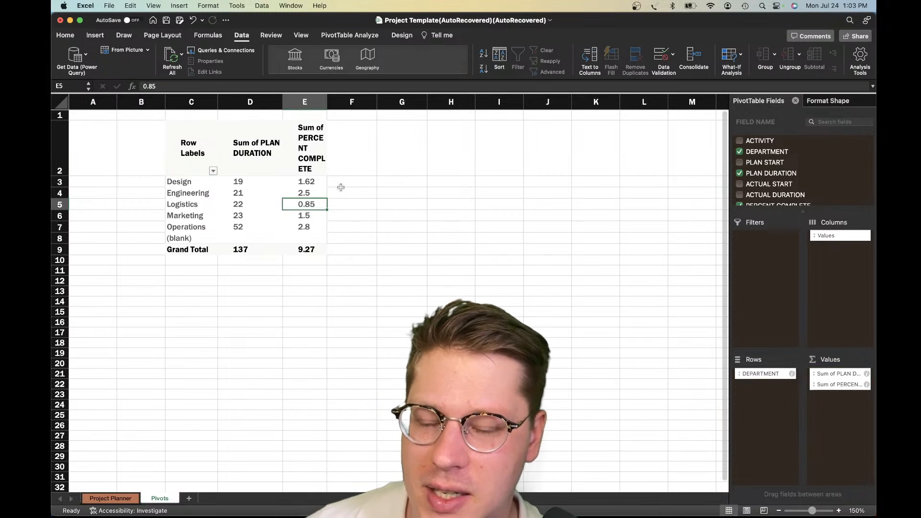
# Review the summary settings of the Sum of PERCENT COMPLETE value field in the pivot table
pyautogui.click(340, 187)
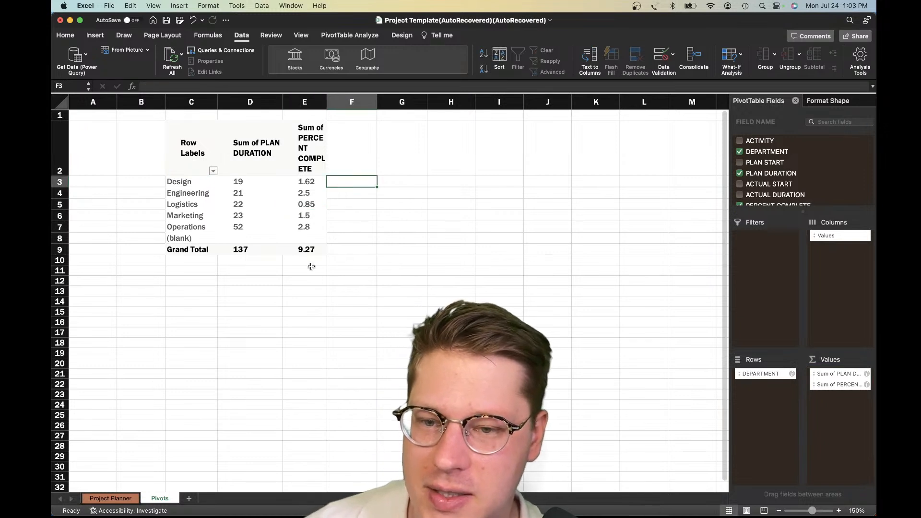
pyautogui.click(317, 171)
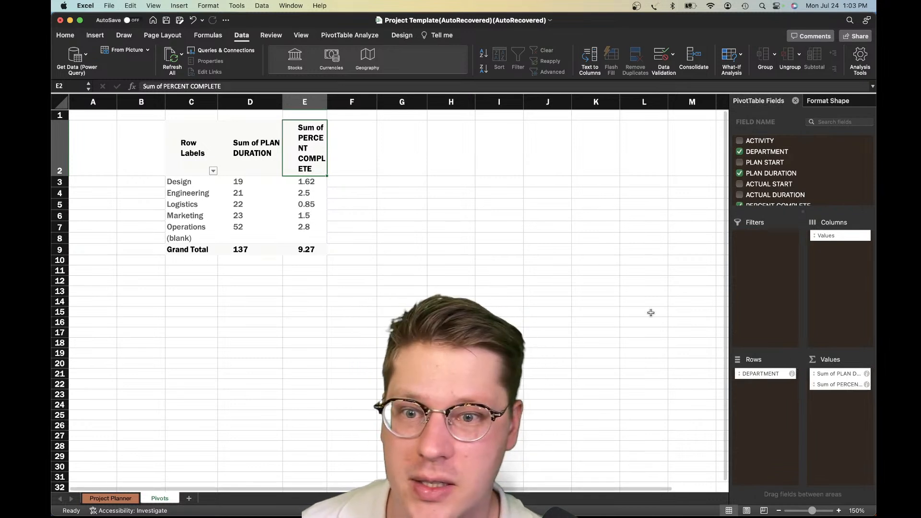
pyautogui.click(366, 205)
pyautogui.click(306, 205)
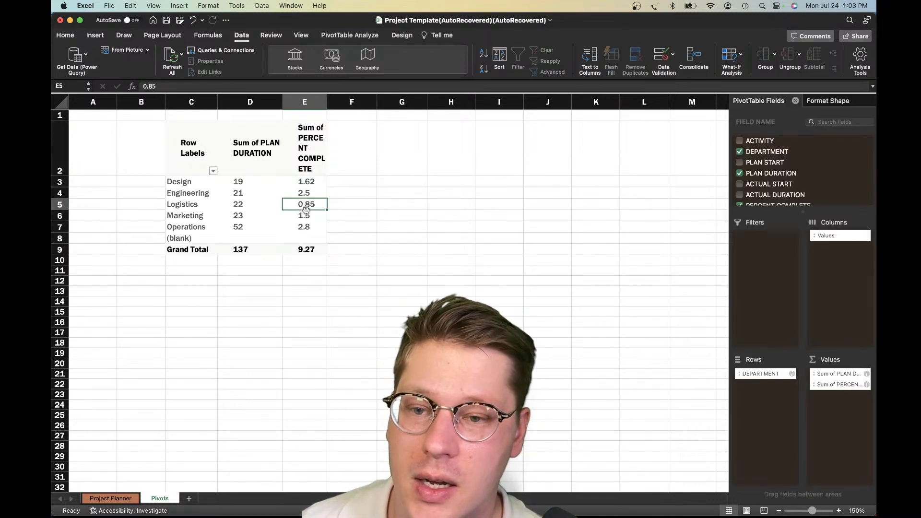
pyautogui.click(854, 386)
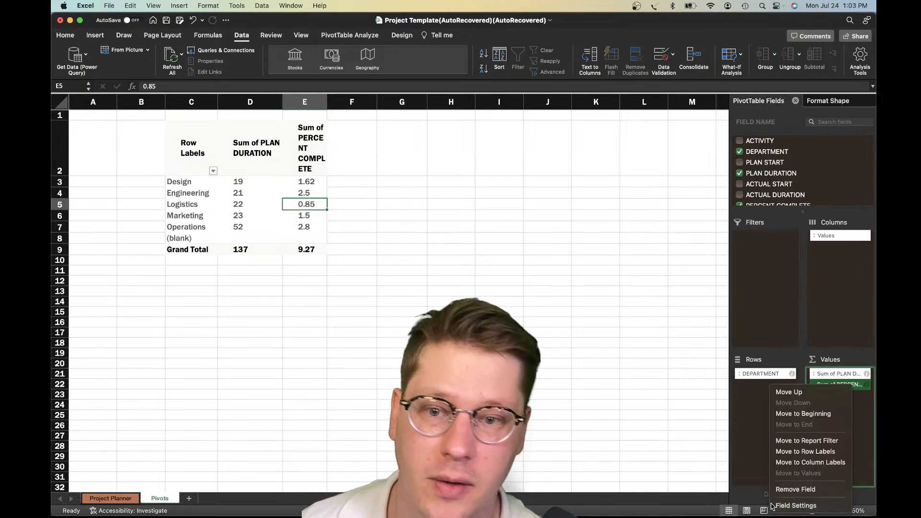
pyautogui.click(796, 505)
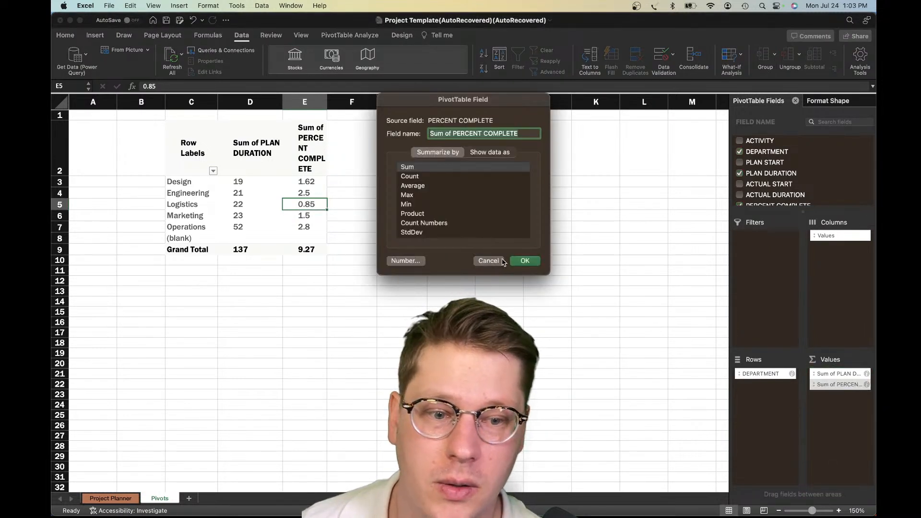
pyautogui.click(525, 261)
# Remove the Sum of PERCENT COMPLETE field from the pivot table's values
pyautogui.click(850, 386)
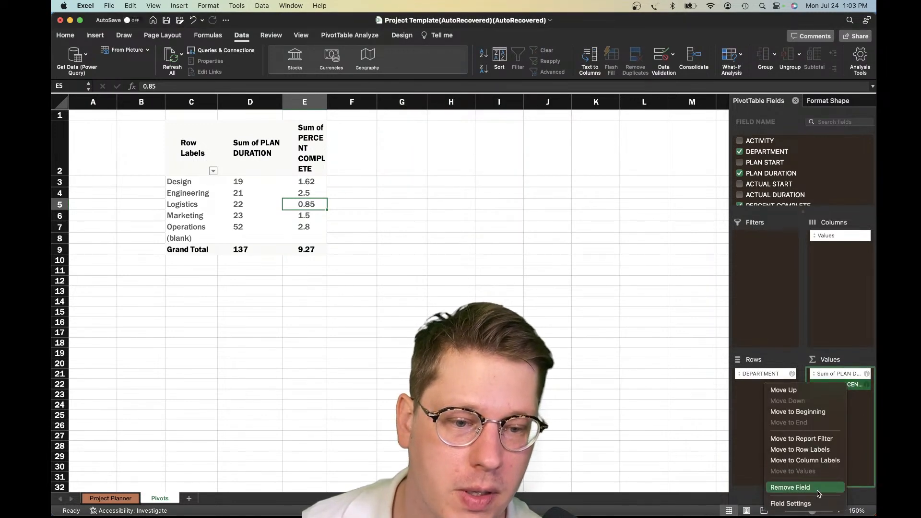
pyautogui.click(819, 494)
pyautogui.click(338, 193)
pyautogui.click(257, 194)
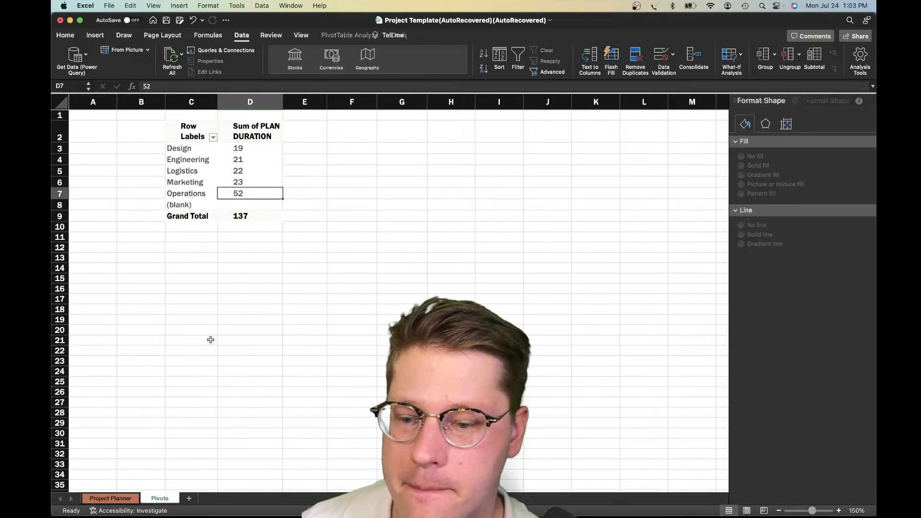
# Format the Percent Complete column's values on the Project Planner sheet as percentages
pyautogui.click(116, 498)
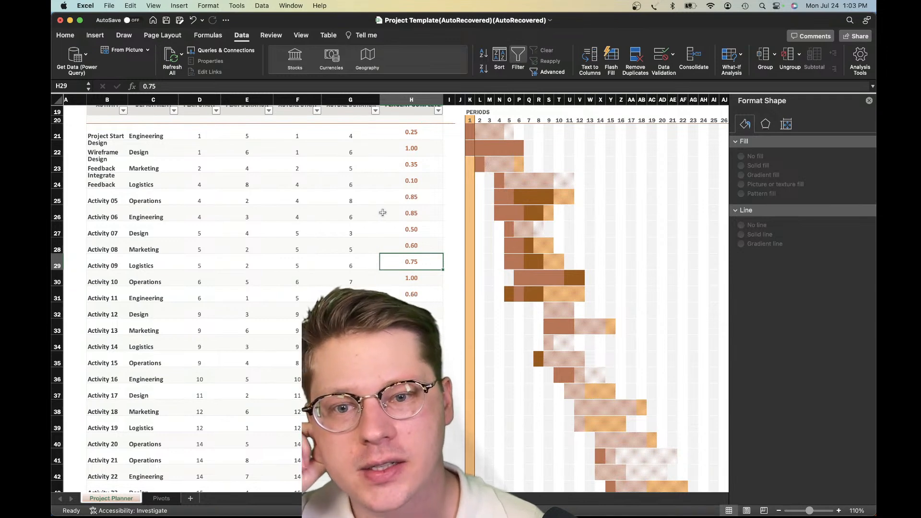
pyautogui.scroll(2, 382, 213)
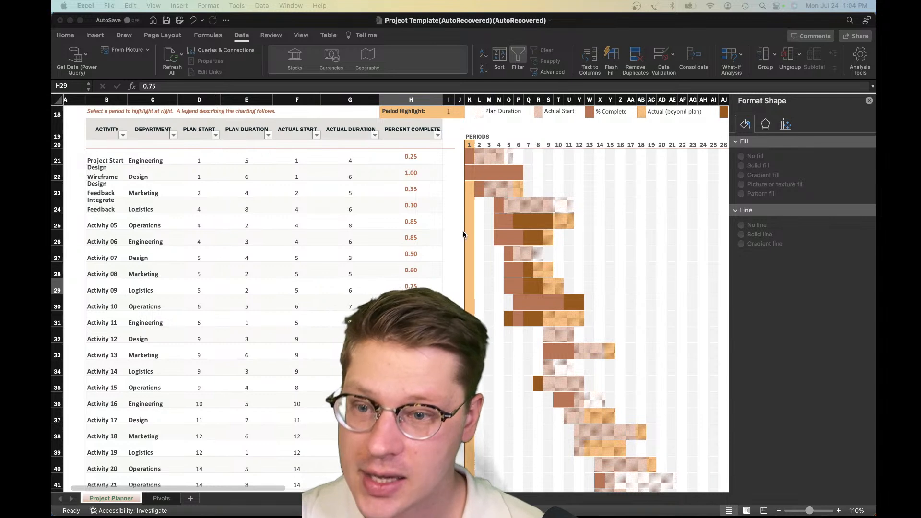
pyautogui.click(345, 257)
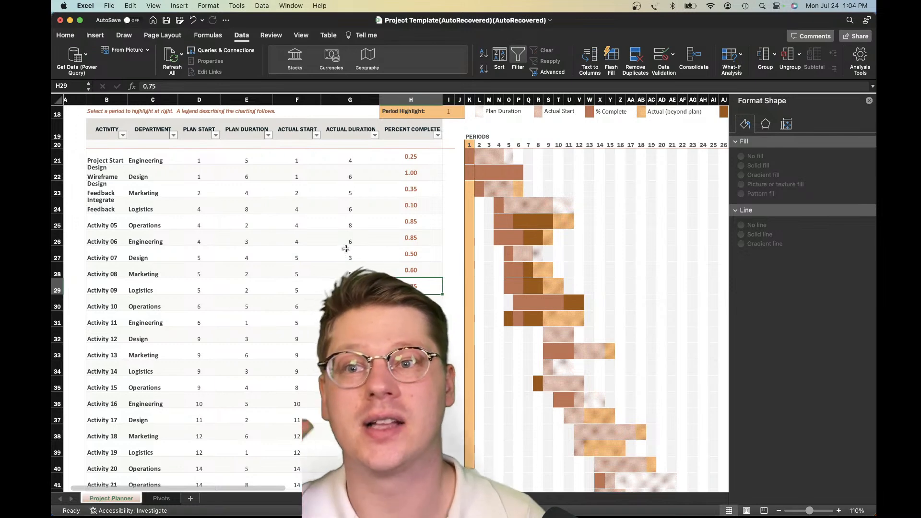
pyautogui.scroll(8, 345, 245)
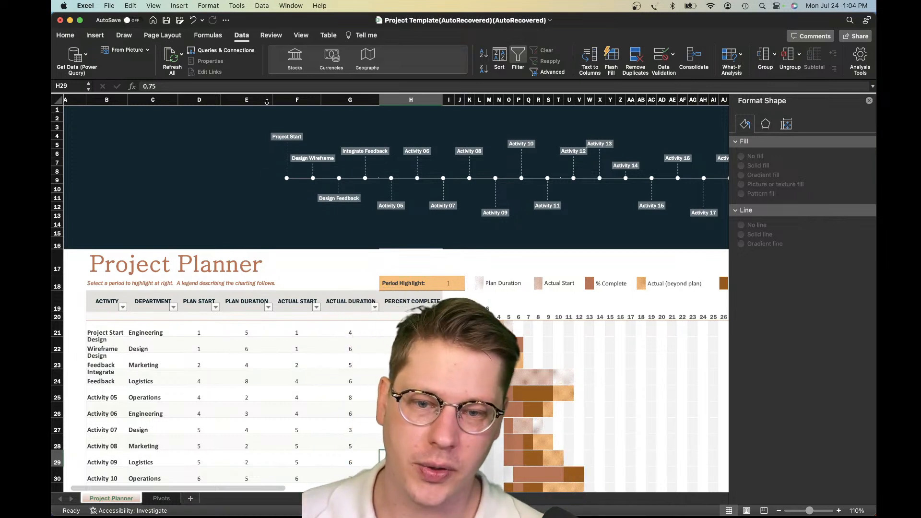
pyautogui.click(410, 294)
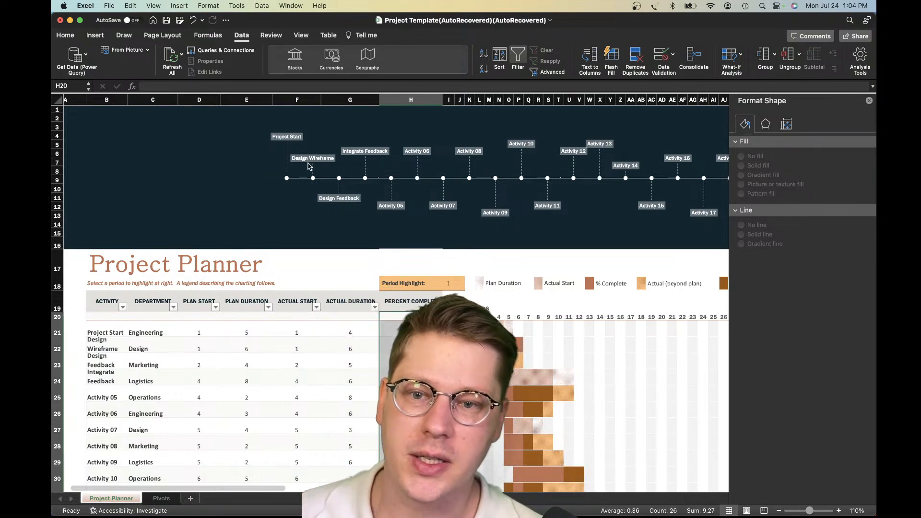
pyautogui.click(69, 36)
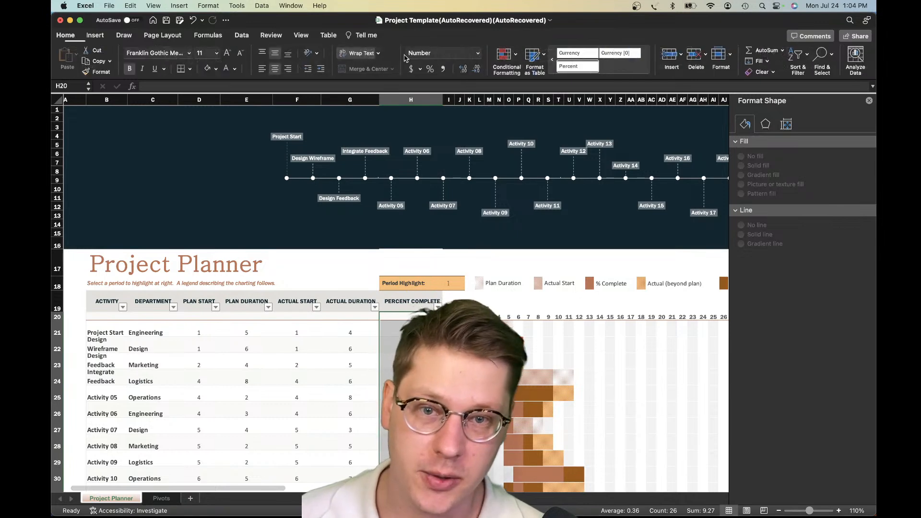
pyautogui.click(431, 70)
pyautogui.click(410, 430)
pyautogui.scroll(-3, 419, 278)
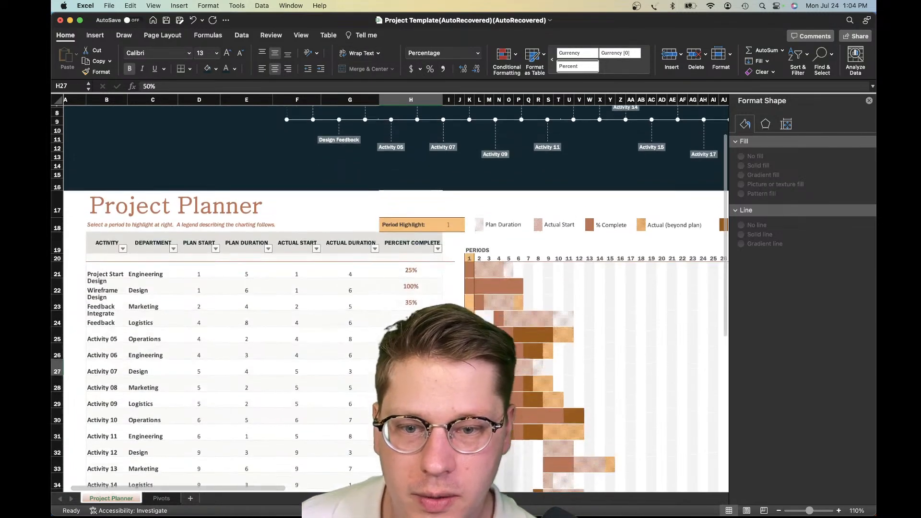
# Extend the activity table by one column after Percent Complete and widen the new column to fit a header
pyautogui.click(414, 239)
pyautogui.scroll(-10, 413, 240)
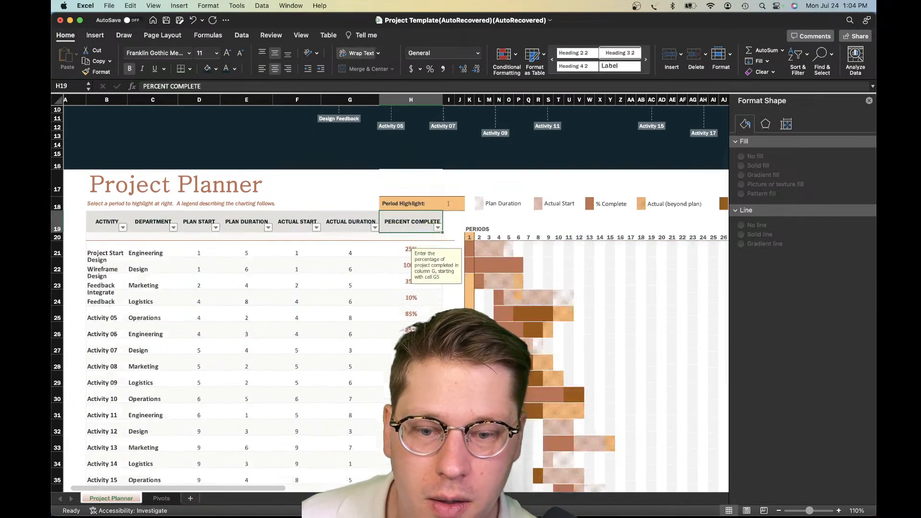
pyautogui.scroll(5, 414, 239)
pyautogui.scroll(-3, 413, 240)
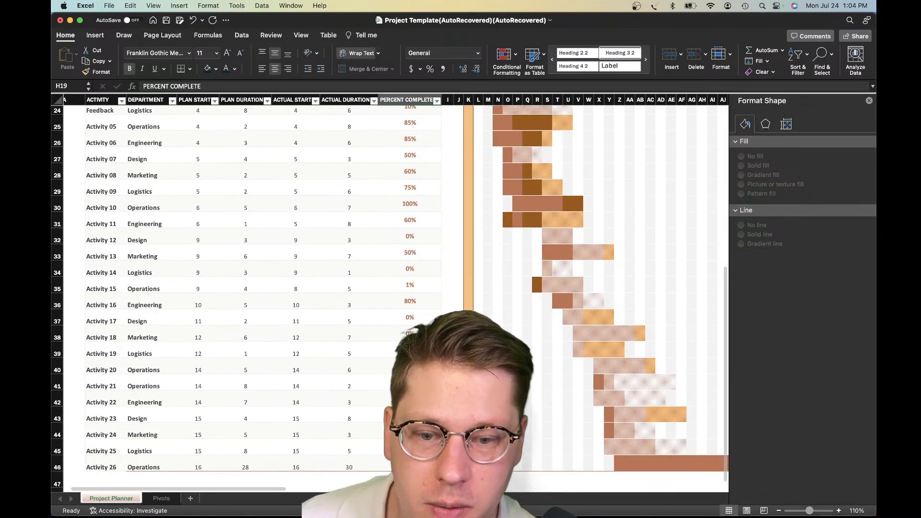
pyautogui.scroll(3, 478, 152)
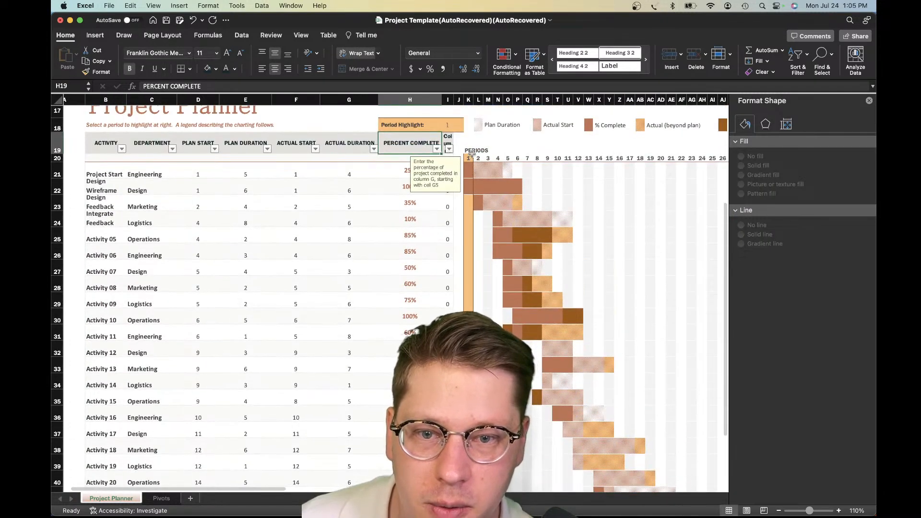
pyautogui.moveTo(449, 92); pyautogui.dragTo(490, 96)
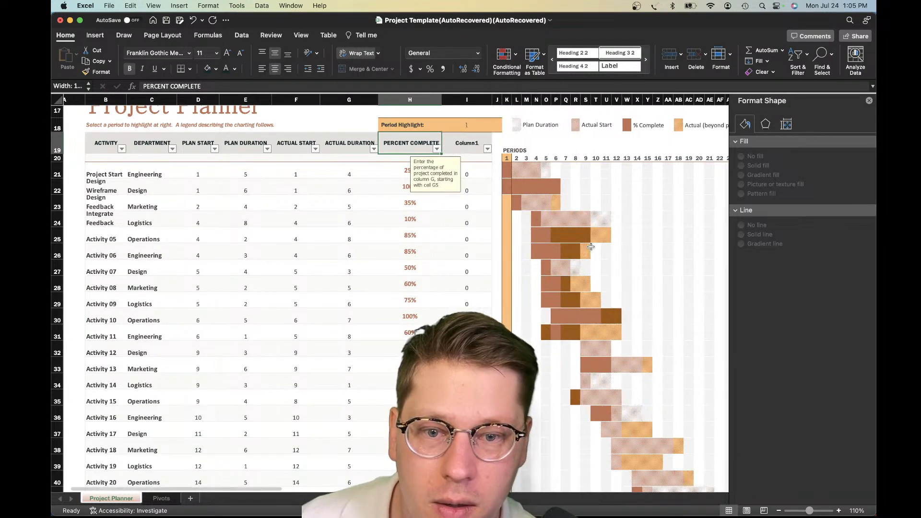
pyautogui.scroll(1, 543, 232)
pyautogui.scroll(2, 544, 232)
# Name the new table column DURATION COMPLETE
pyautogui.click(465, 213)
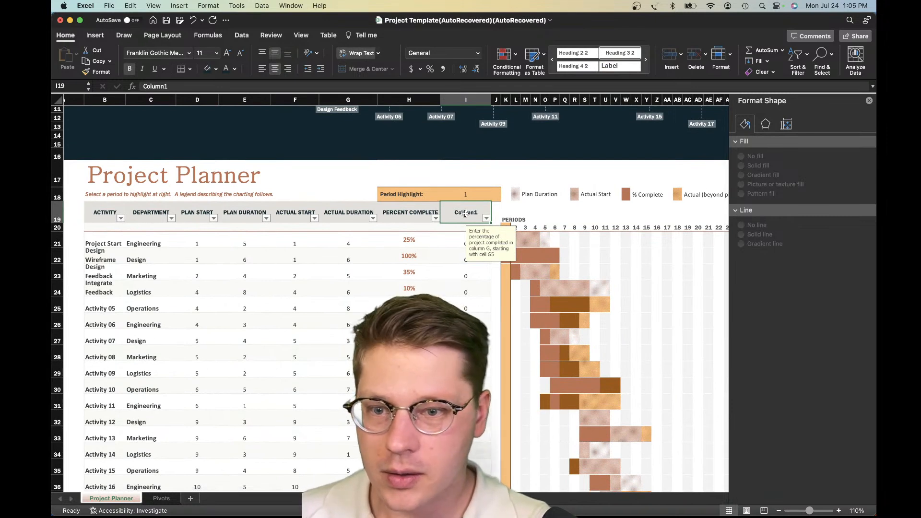
pyautogui.write('Duration COmpl')
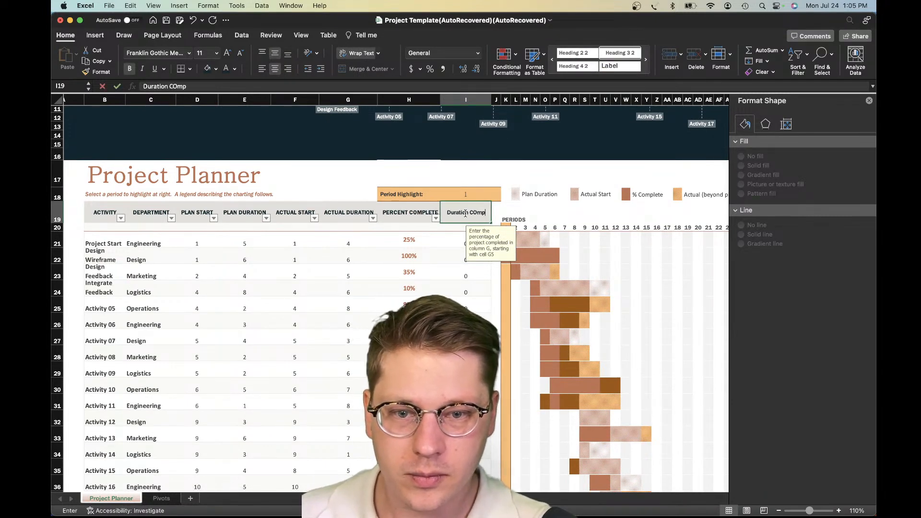
pyautogui.press('BackSpace')
pyautogui.press('BackSpace')
pyautogui.press('BackSpace')
pyautogui.press('BackSpace')
pyautogui.press('BackSpace')
pyautogui.press('BackSpace')
pyautogui.press('BackSpace')
pyautogui.press('BackSpace')
pyautogui.press('BackSpace')
pyautogui.press('BackSpace')
pyautogui.press('BackSpace')
pyautogui.press('BackSpace')
pyautogui.press('BackSpace')
pyautogui.press('BackSpace')
pyautogui.write('DURATION COMPL')
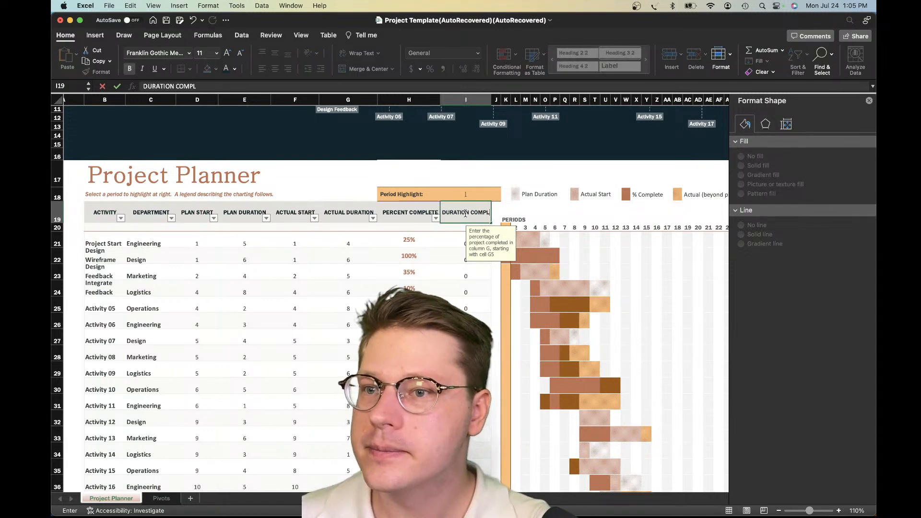
pyautogui.write('ETE')
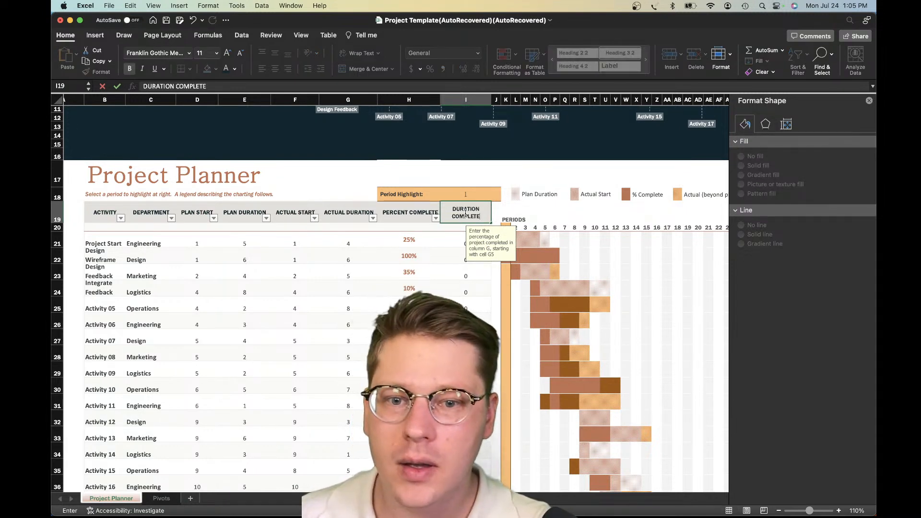
pyautogui.press('Return')
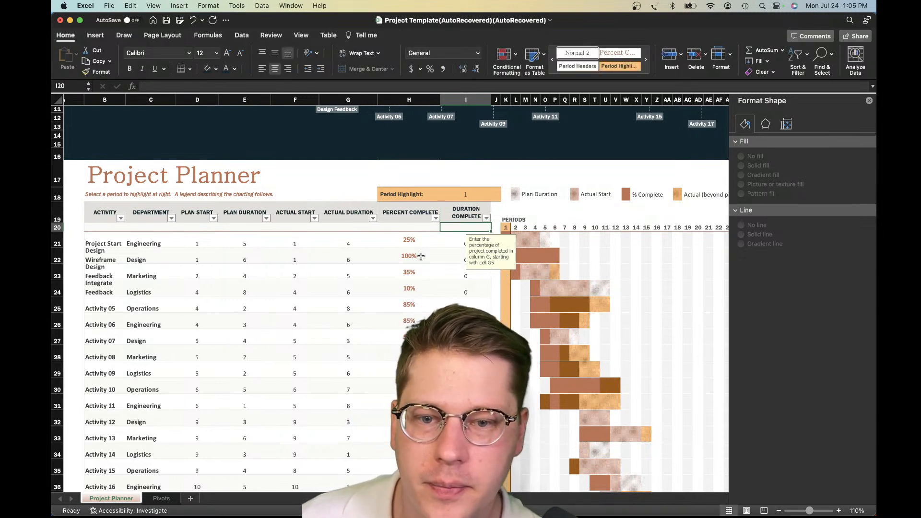
# Enter =[@[PERCENT COMPLETE]]*[@[PLAN DURATION]] as the Duration Complete formula for the Project Start activity in I21
pyautogui.click(420, 256)
pyautogui.click(454, 247)
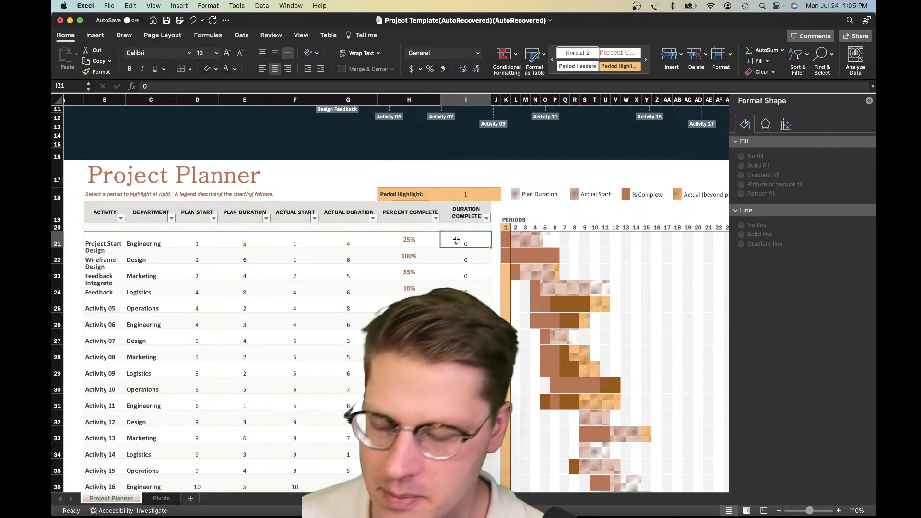
pyautogui.write('=')
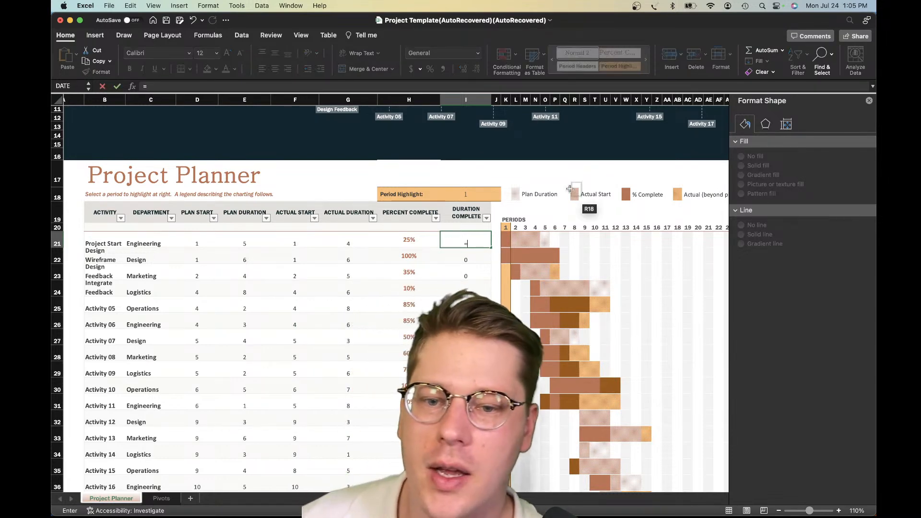
pyautogui.click(422, 243)
pyautogui.write('*')
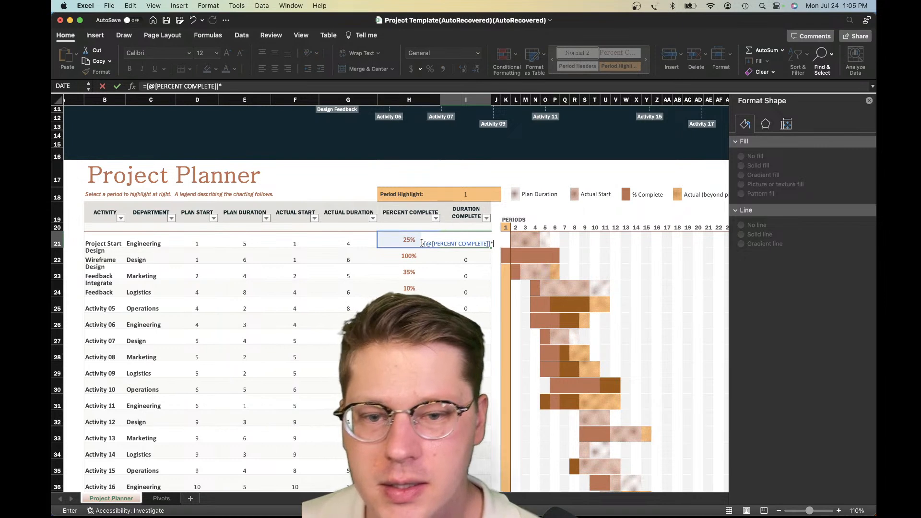
pyautogui.click(246, 241)
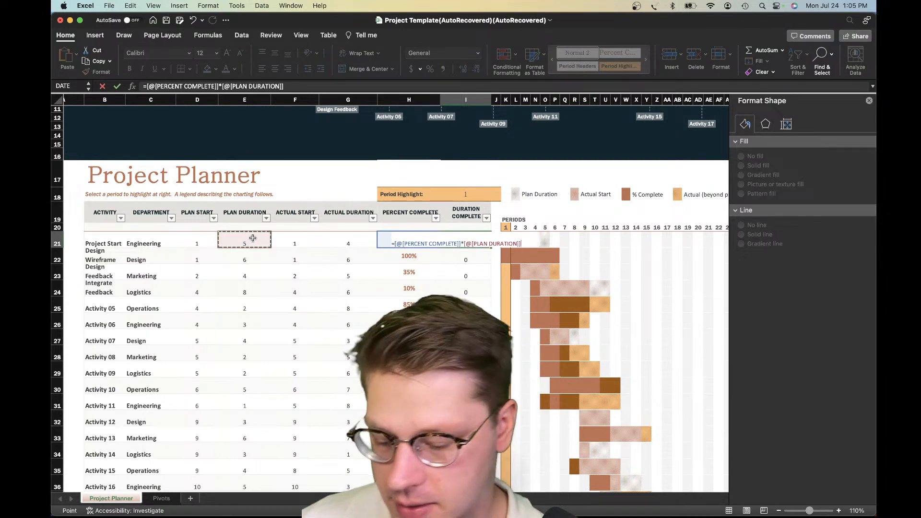
pyautogui.press('Return')
# Overwrite all cells in the Duration Complete column with the formula from I21
pyautogui.click(480, 244)
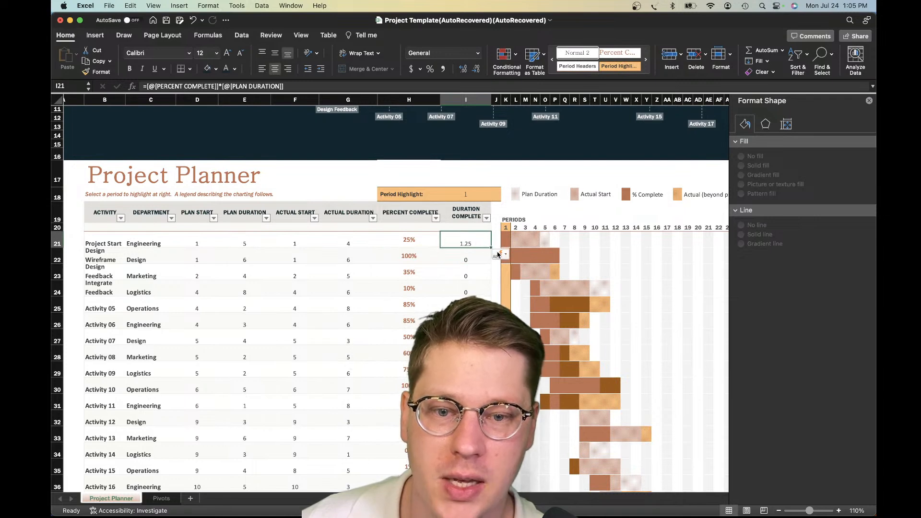
pyautogui.click(497, 254)
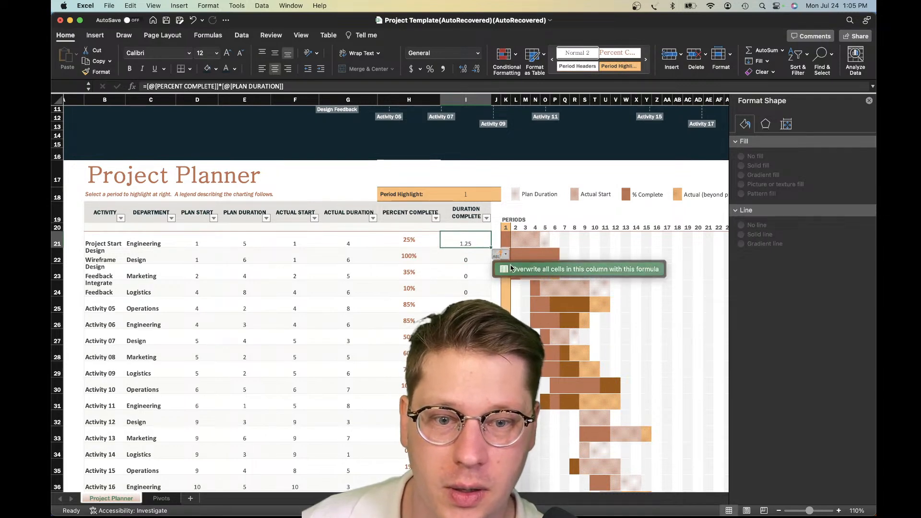
pyautogui.click(511, 267)
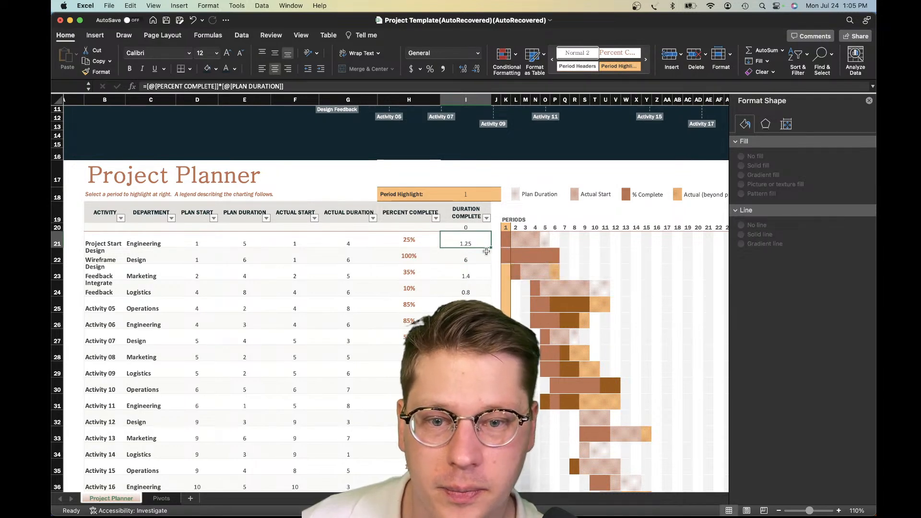
pyautogui.click(478, 287)
# Clear the Duration Complete formula from cell I20 in the blank row beneath the headers
pyautogui.click(470, 228)
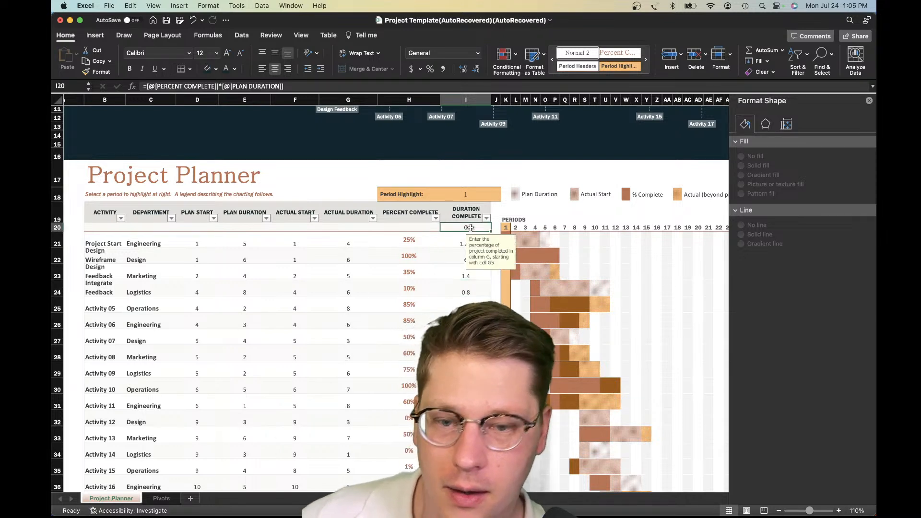
pyautogui.press('Delete')
pyautogui.click(457, 255)
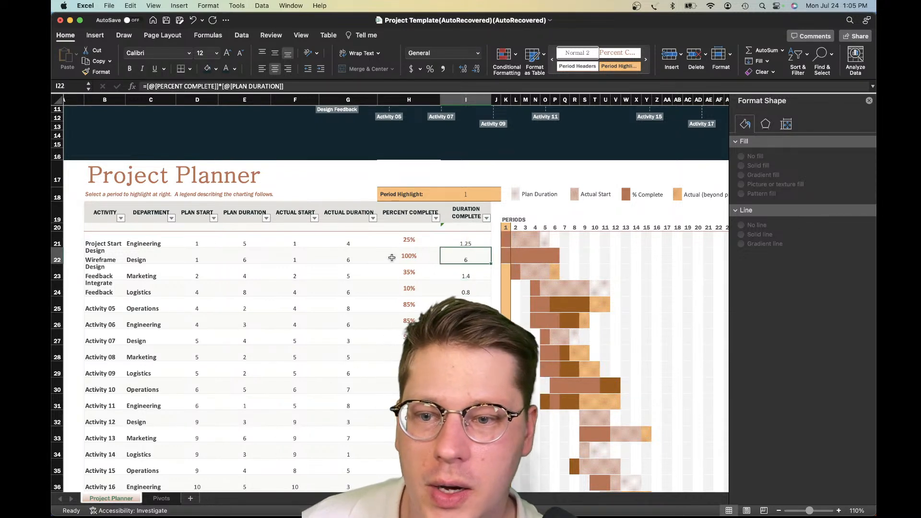
pyautogui.click(430, 230)
pyautogui.press('Right')
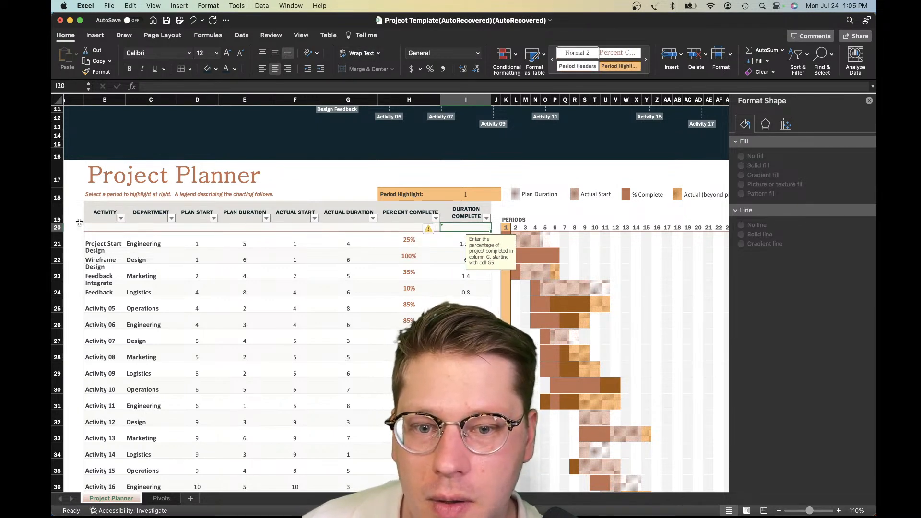
# Try deleting the blank table row 20 beneath the planner headers, and undo the deletion
pyautogui.click(94, 227)
pyautogui.rightClick(94, 227)
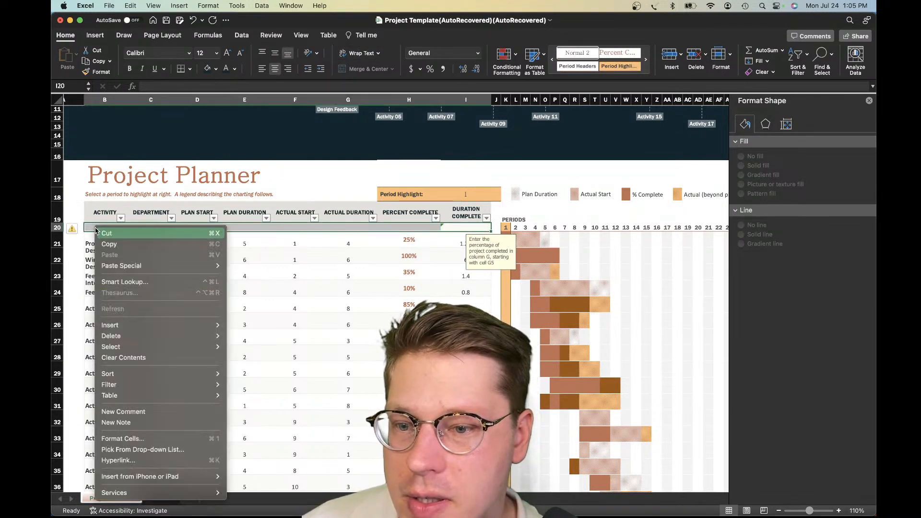
pyautogui.moveTo(123, 330)
pyautogui.moveTo(159, 336)
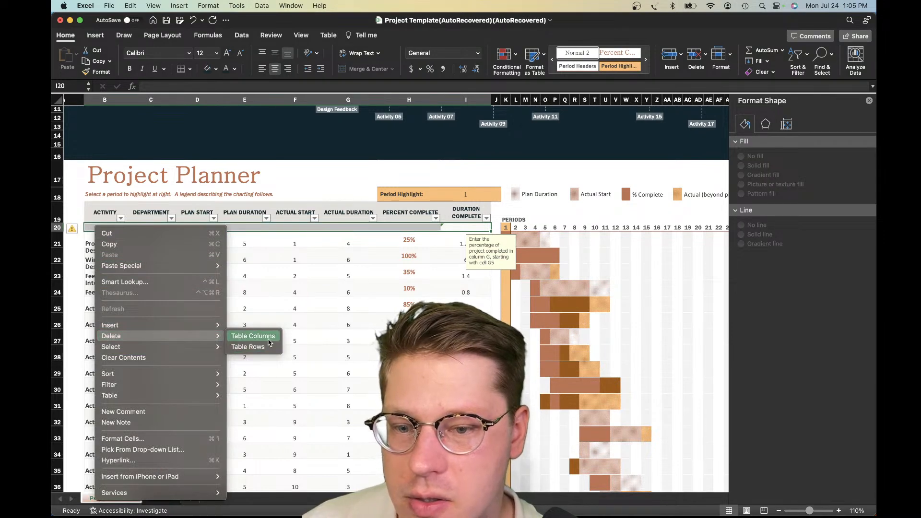
pyautogui.click(248, 348)
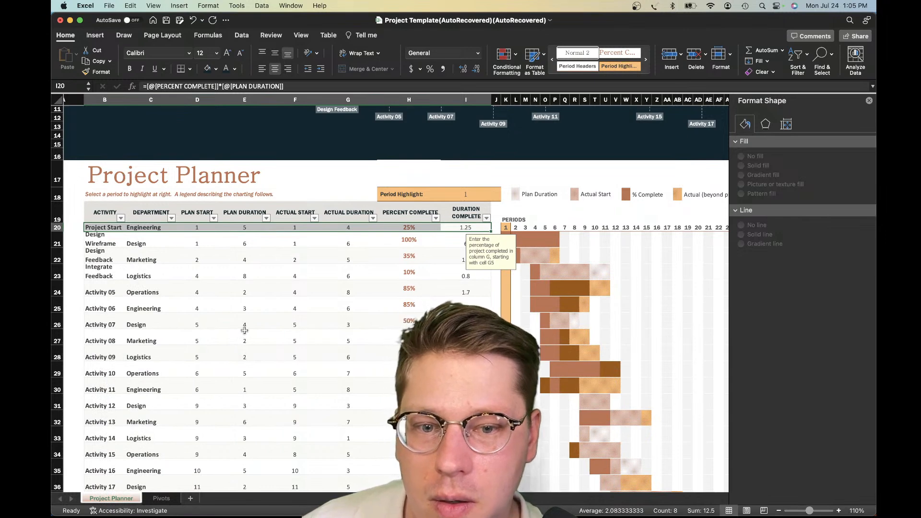
pyautogui.click(244, 338)
pyautogui.scroll(3, 273, 323)
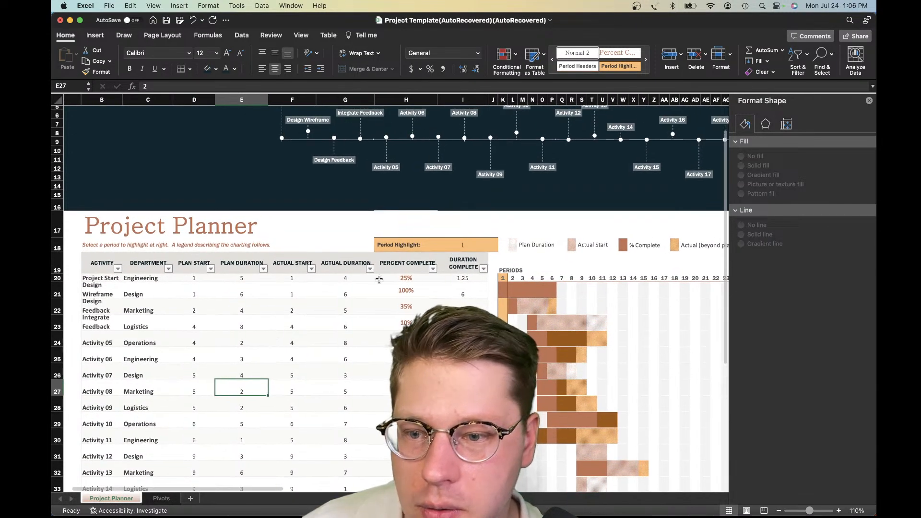
pyautogui.press('super+z')
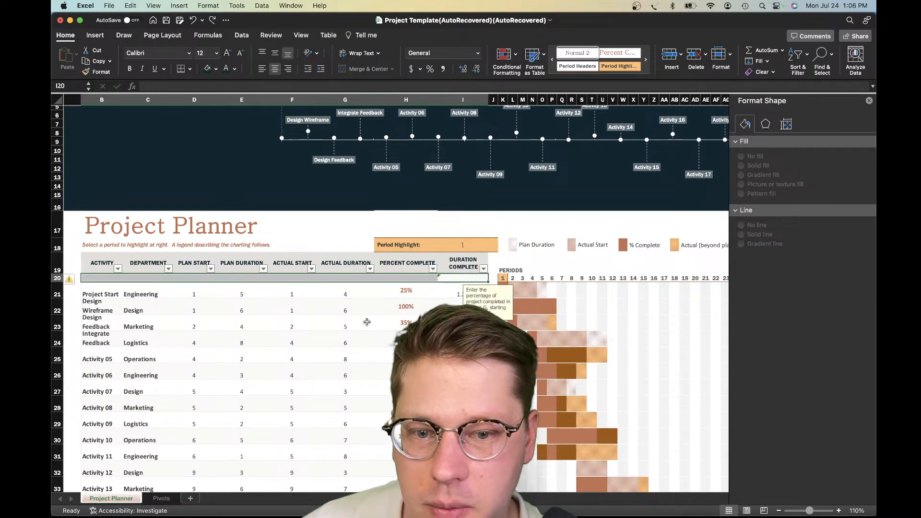
# Check the Duration Complete values against Percent Complete and Plan Duration, starting with the Project Start activity in row 21
pyautogui.click(366, 321)
pyautogui.scroll(-1, 408, 295)
pyautogui.moveTo(442, 294); pyautogui.dragTo(443, 305)
pyautogui.click(406, 325)
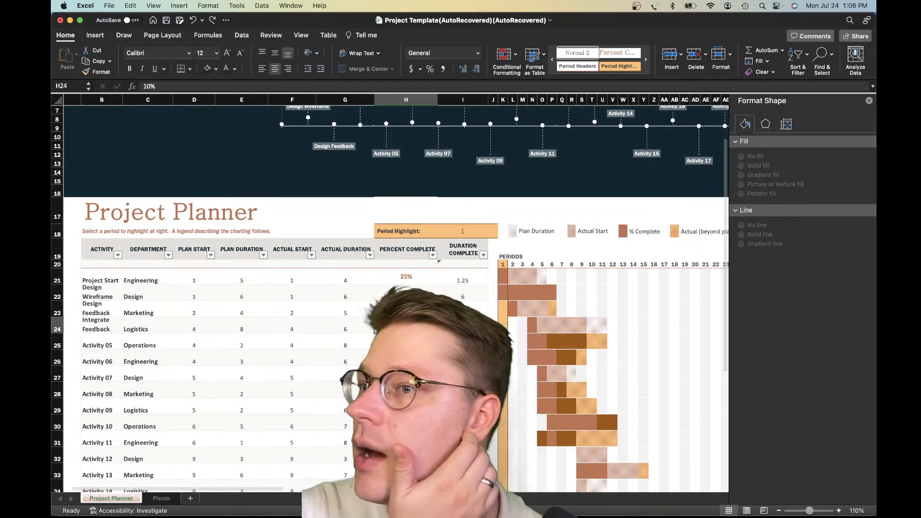
pyautogui.scroll(-4, 406, 325)
pyautogui.scroll(-1, 408, 319)
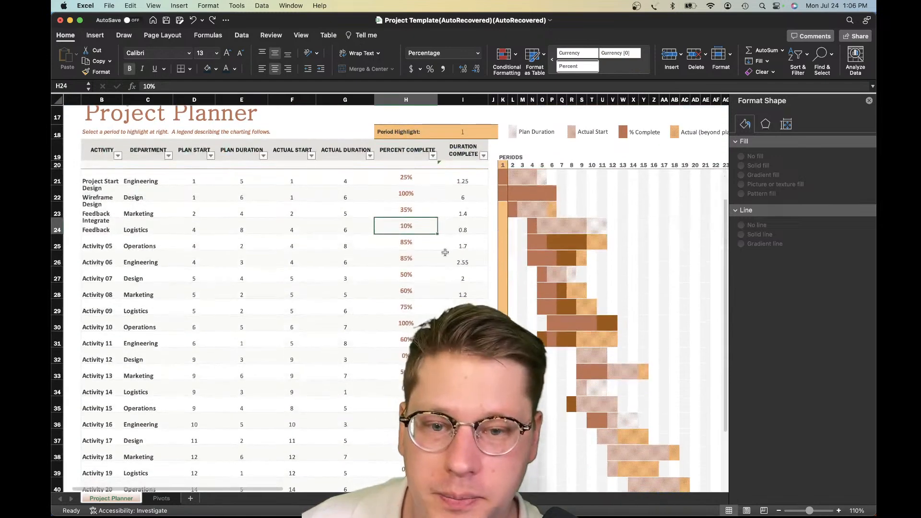
pyautogui.click(448, 255)
pyautogui.scroll(-1, 465, 276)
pyautogui.click(459, 162)
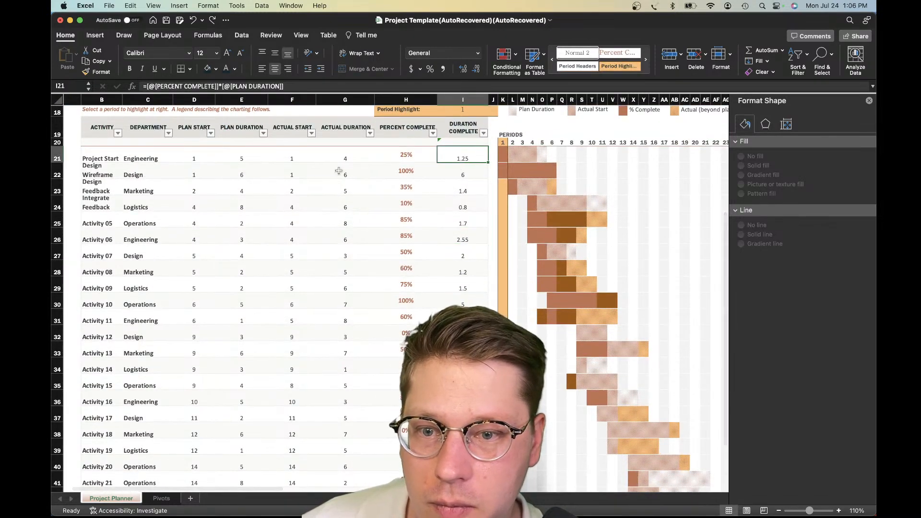
pyautogui.click(396, 160)
pyautogui.click(247, 160)
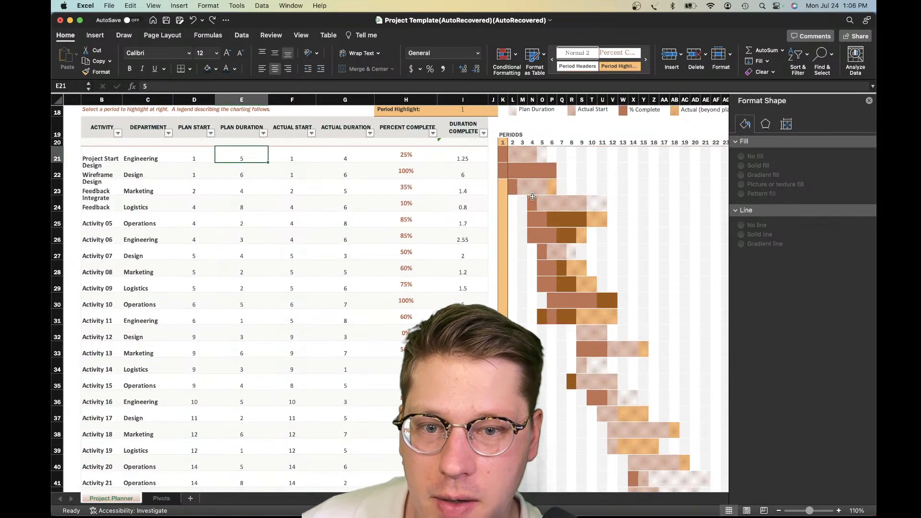
pyautogui.scroll(-6, 247, 160)
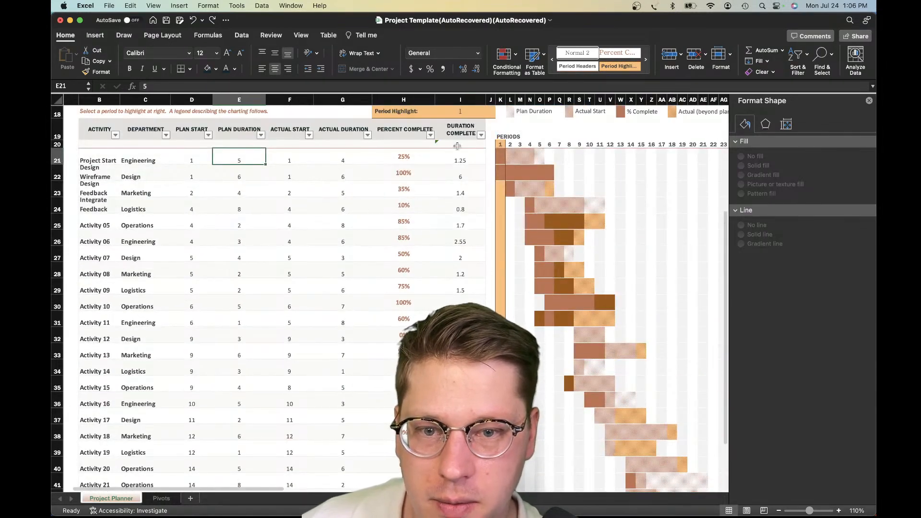
pyautogui.click(457, 159)
pyautogui.scroll(-5, 453, 294)
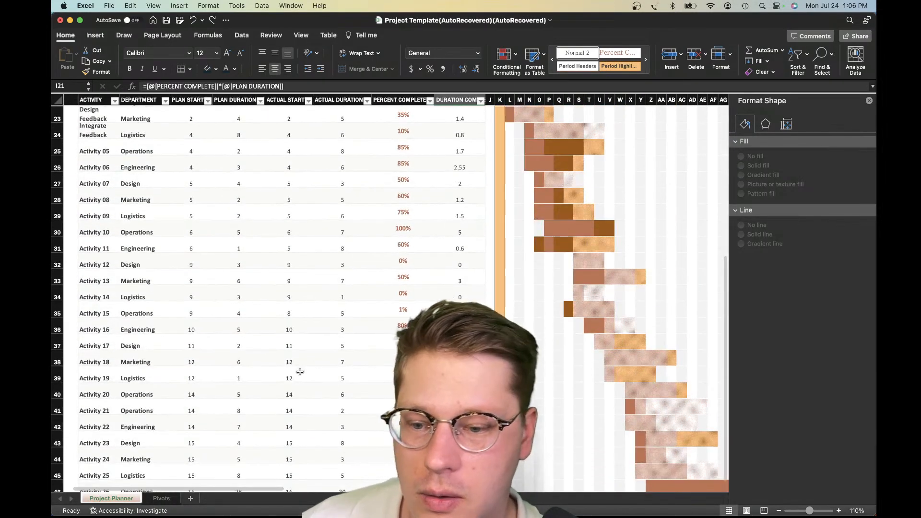
# Look for the Duration Complete field among the available fields of the pivot table on the Pivots sheet
pyautogui.click(161, 498)
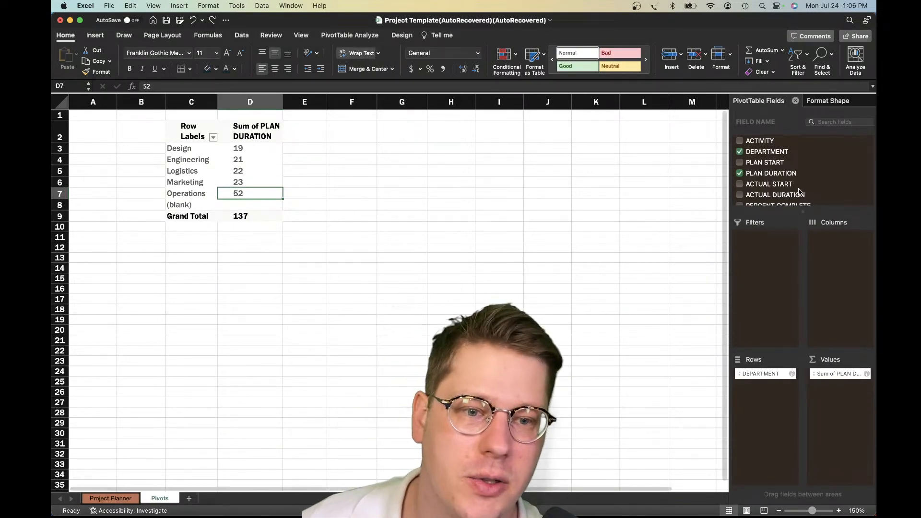
pyautogui.scroll(-3, 799, 192)
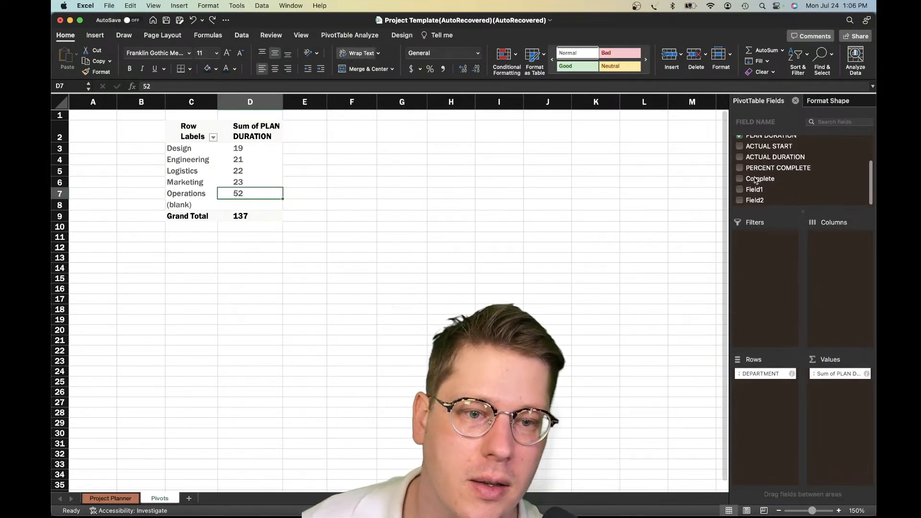
pyautogui.click(763, 169)
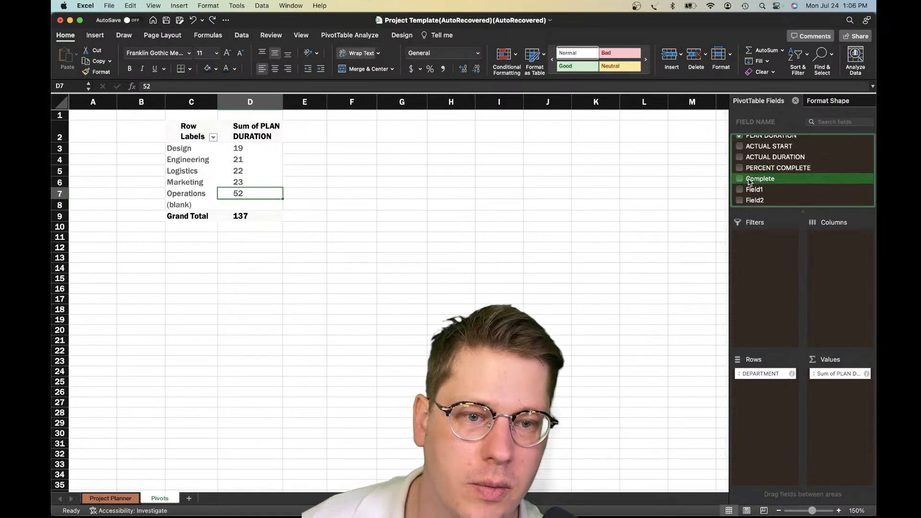
pyautogui.scroll(3, 749, 181)
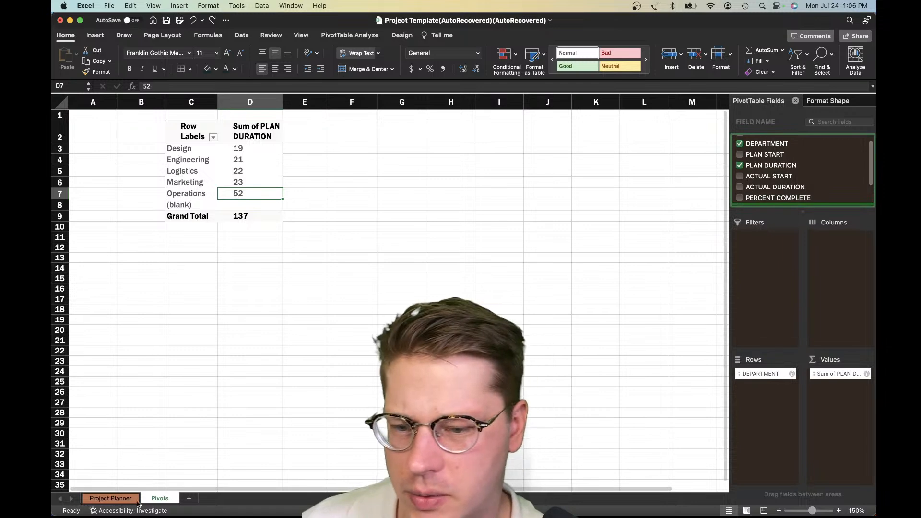
pyautogui.click(111, 498)
pyautogui.scroll(3, 273, 363)
pyautogui.click(161, 499)
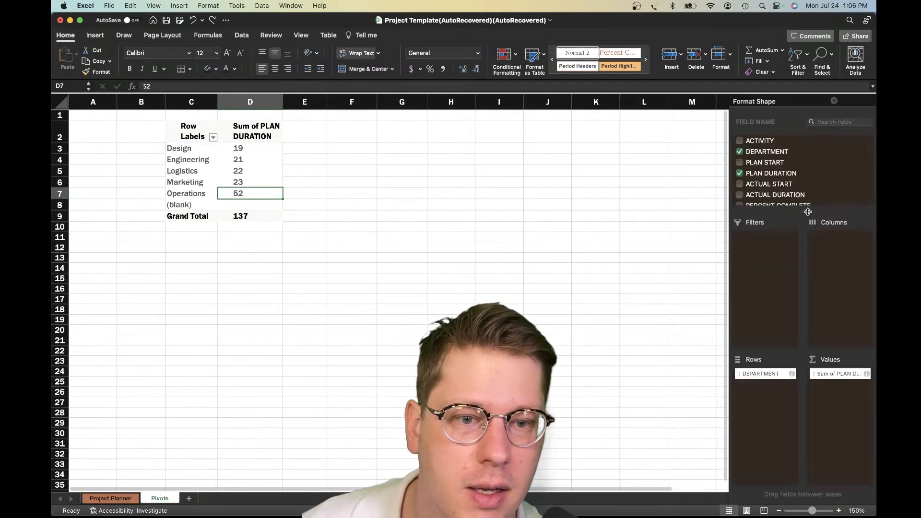
pyautogui.scroll(-2, 797, 173)
pyautogui.scroll(-2, 796, 173)
pyautogui.scroll(3, 795, 175)
pyautogui.click(789, 191)
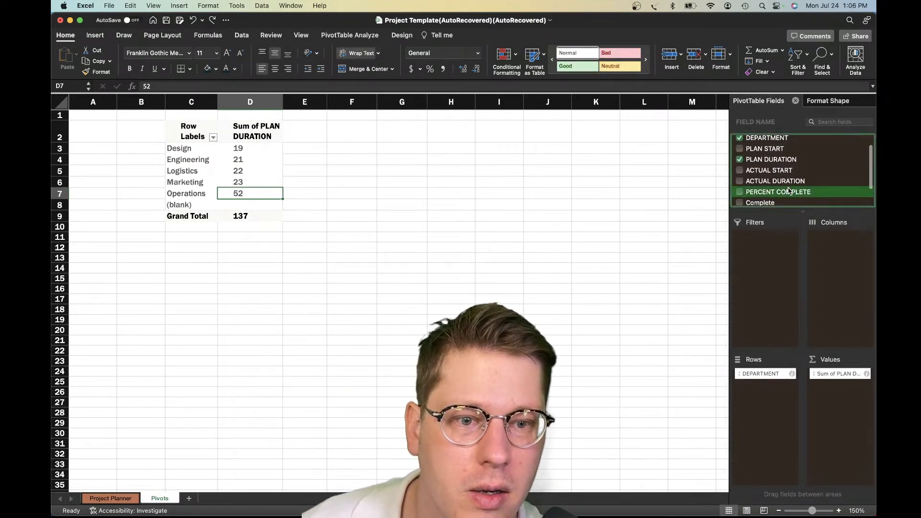
pyautogui.scroll(1, 788, 191)
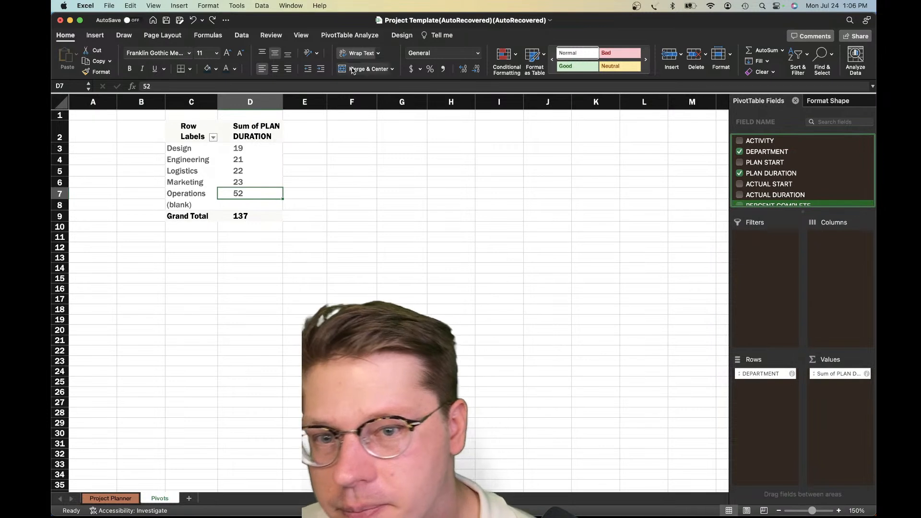
# Refresh all workbook data so the pivot table picks up the new table column
pyautogui.click(402, 35)
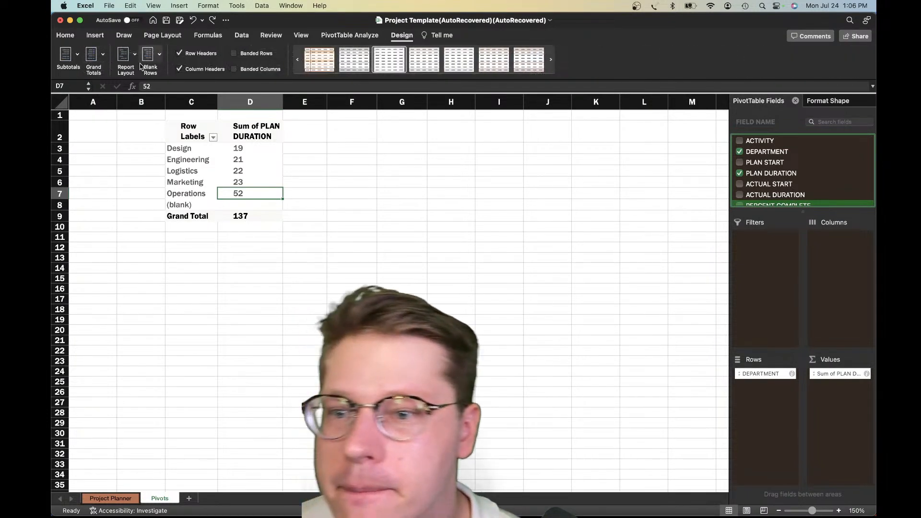
pyautogui.click(353, 36)
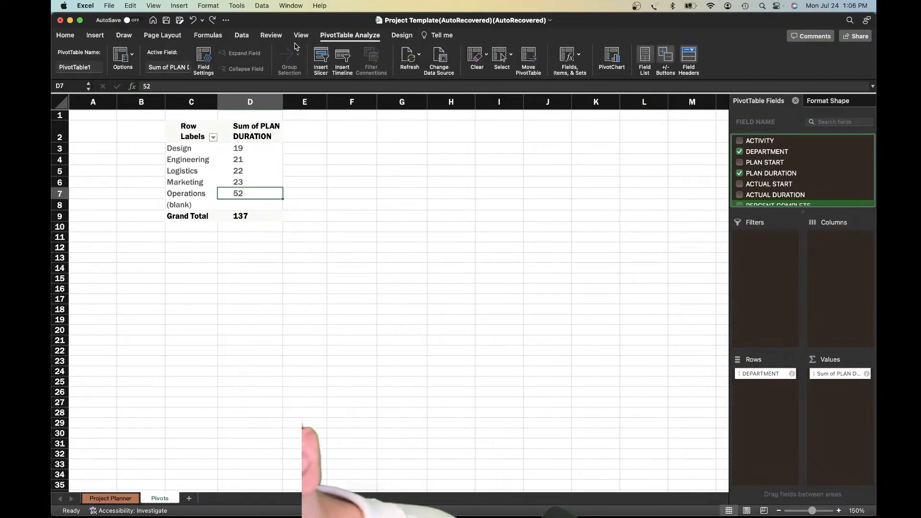
pyautogui.click(242, 36)
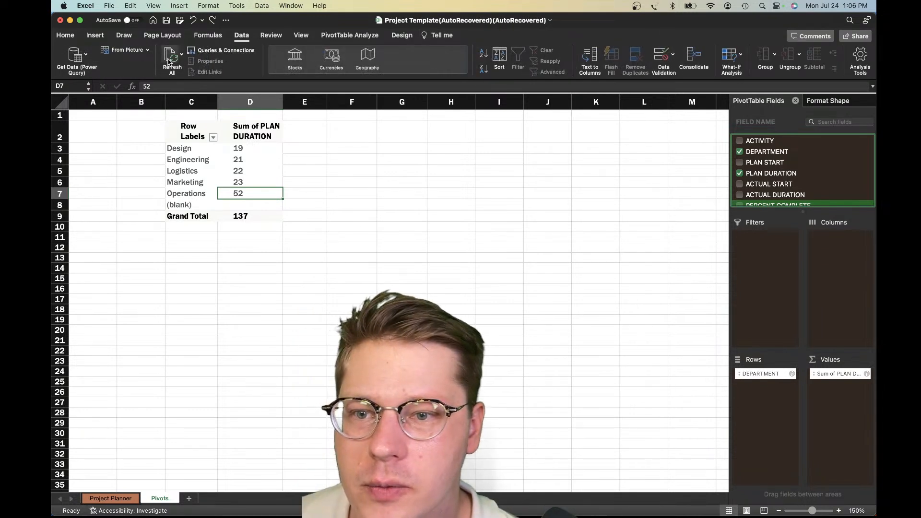
# Add DURATION COMPLETE as a summed value in the pivot table and widen column E to fit its header
pyautogui.scroll(-3, 784, 197)
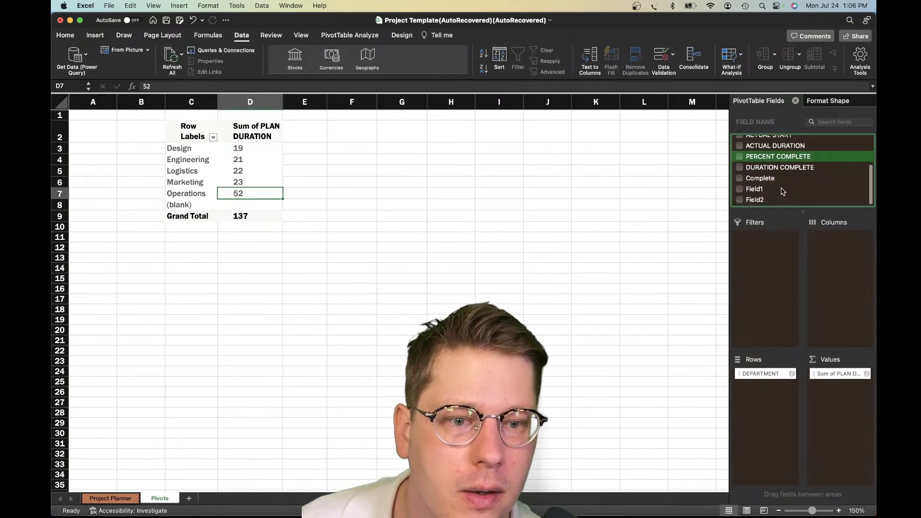
pyautogui.moveTo(777, 168); pyautogui.dragTo(834, 384)
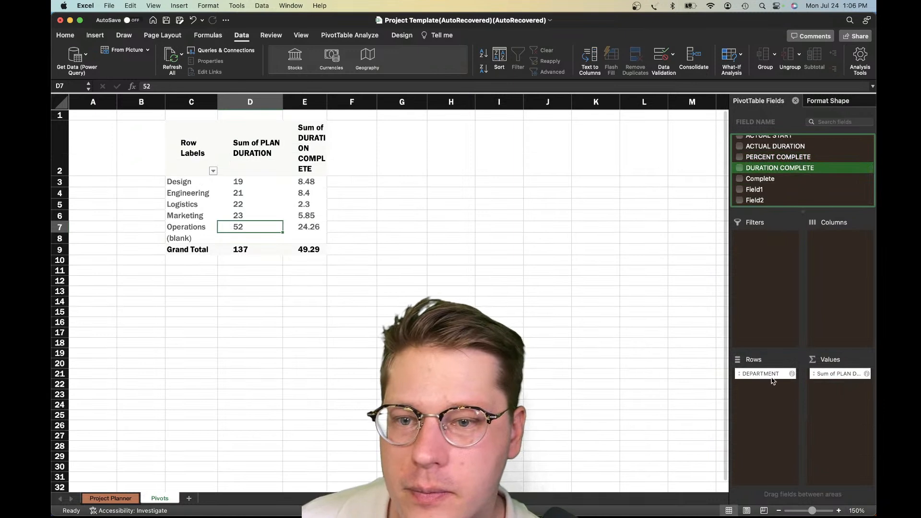
pyautogui.click(311, 182)
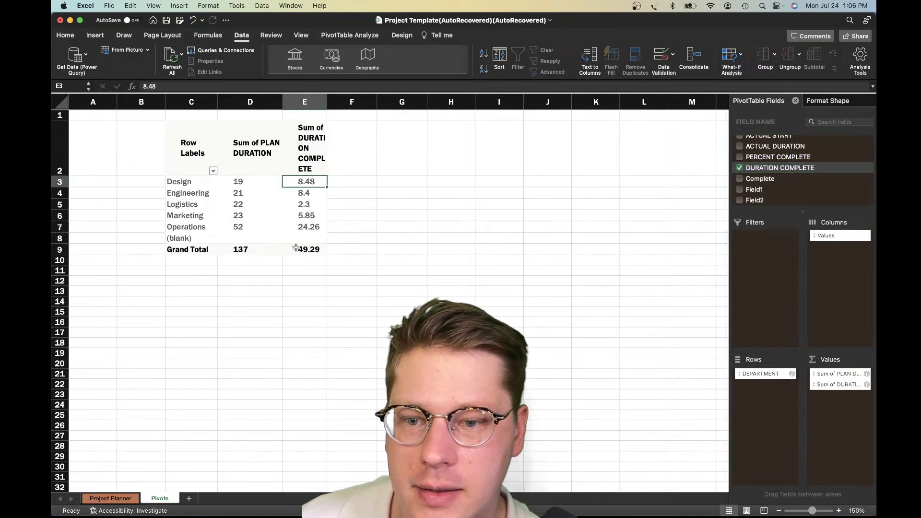
pyautogui.click(297, 127)
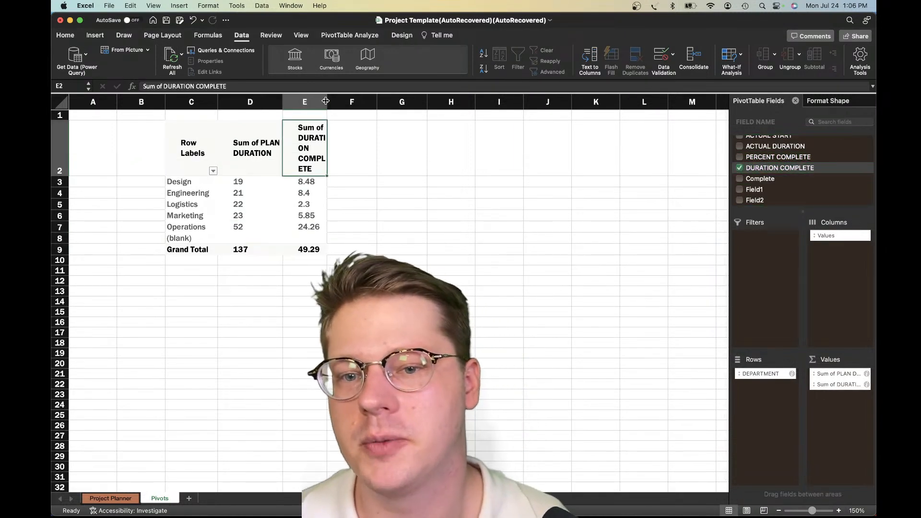
pyautogui.moveTo(327, 102); pyautogui.dragTo(364, 102)
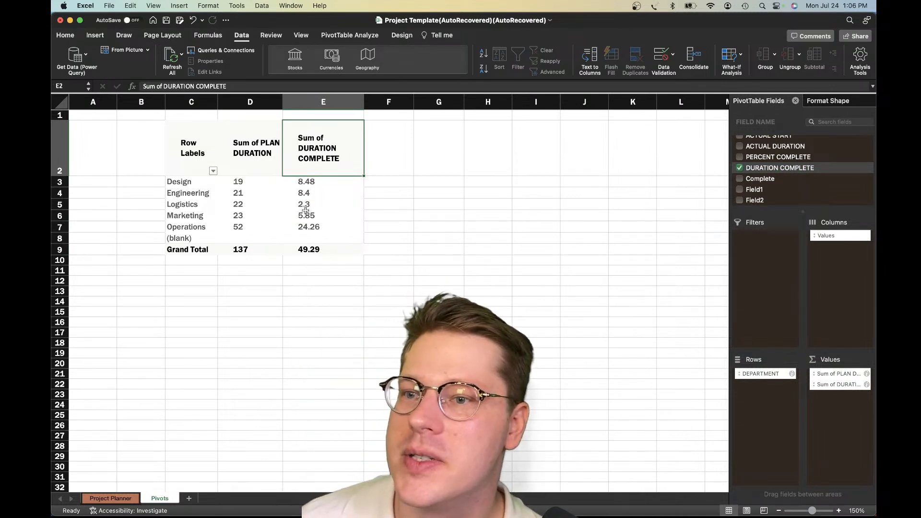
# Review the summed plan durations and completed durations for each department in the pivot table
pyautogui.click(276, 227)
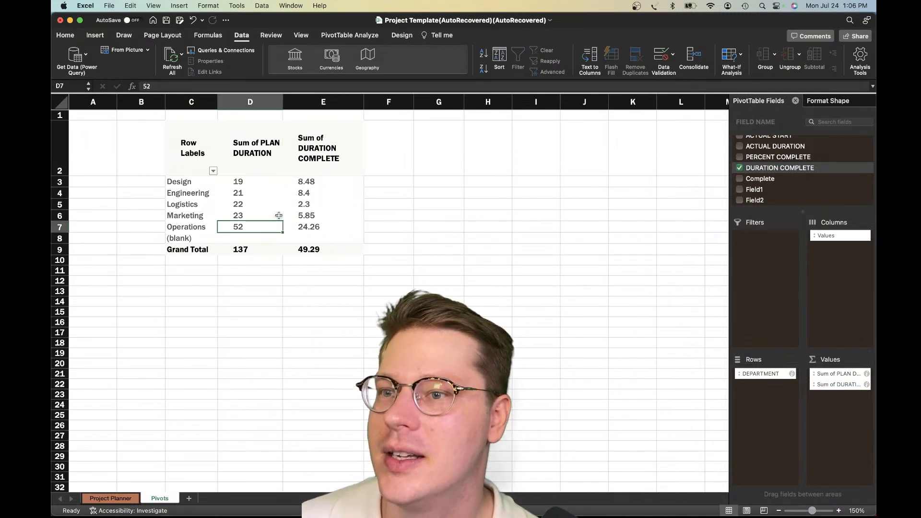
pyautogui.click(298, 216)
pyautogui.click(452, 226)
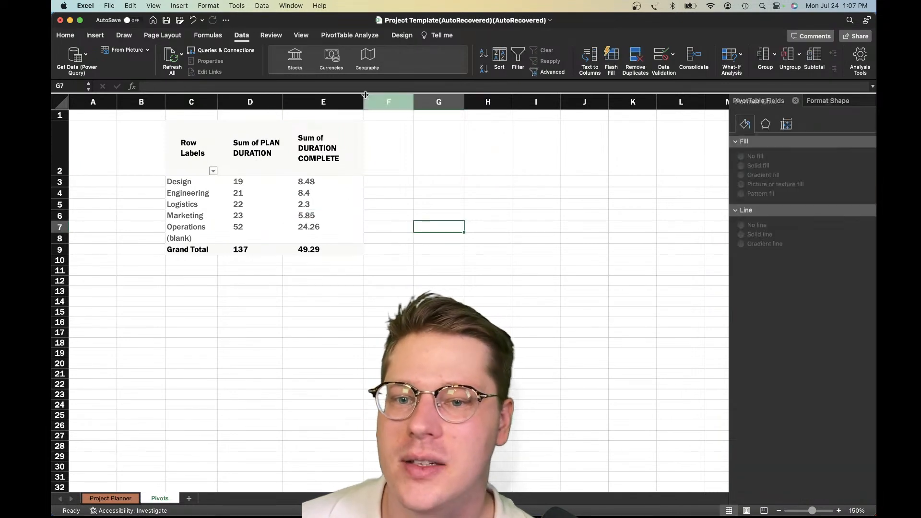
pyautogui.click(365, 145)
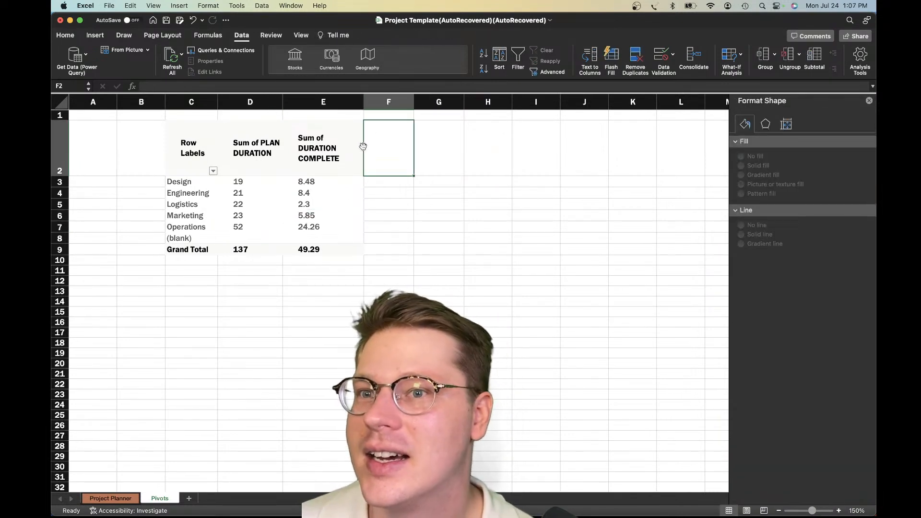
pyautogui.click(250, 297)
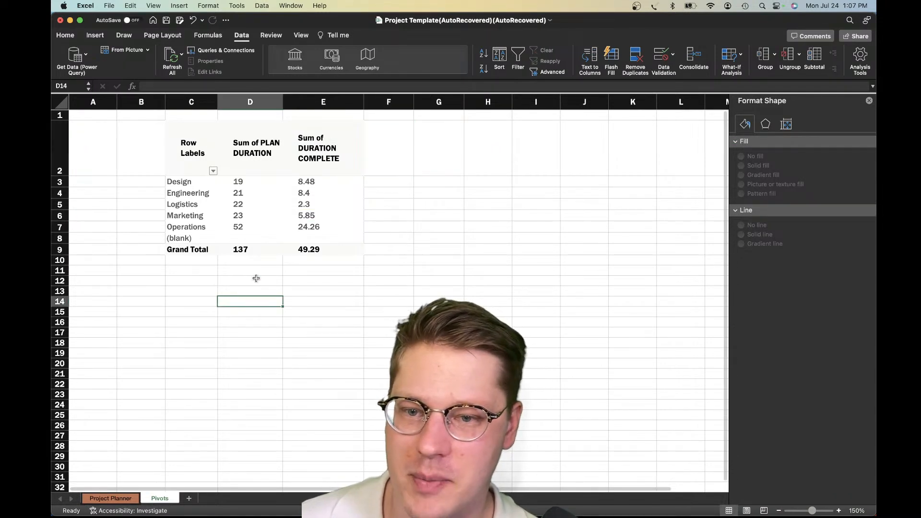
pyautogui.click(259, 202)
pyautogui.click(255, 184)
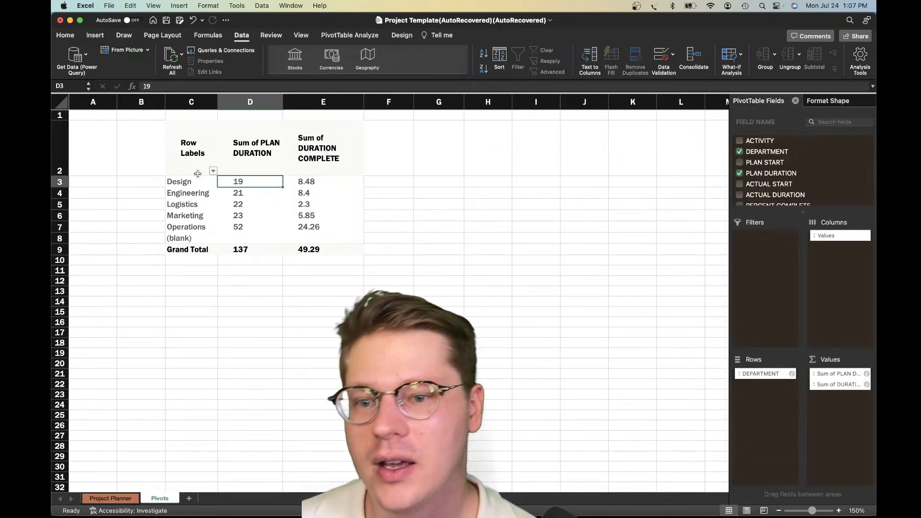
pyautogui.moveTo(192, 182); pyautogui.dragTo(269, 236)
pyautogui.click(186, 194)
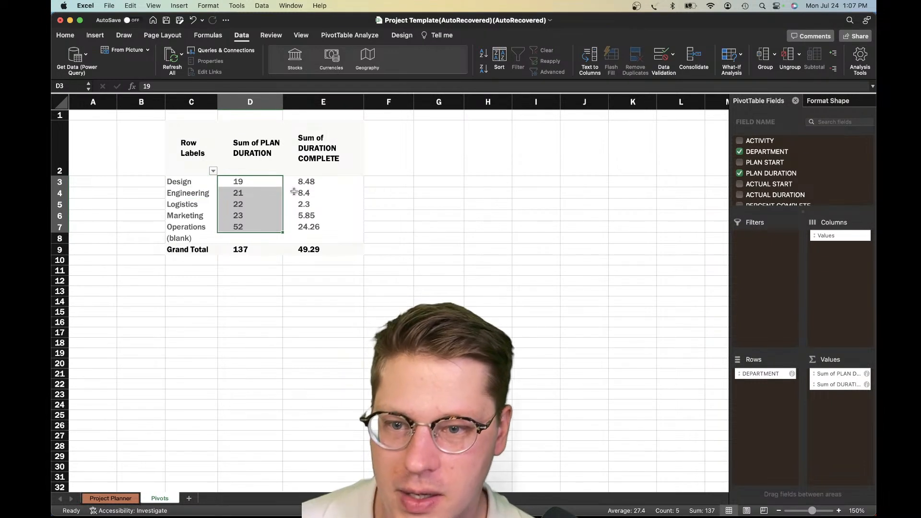
pyautogui.moveTo(298, 180); pyautogui.dragTo(319, 230)
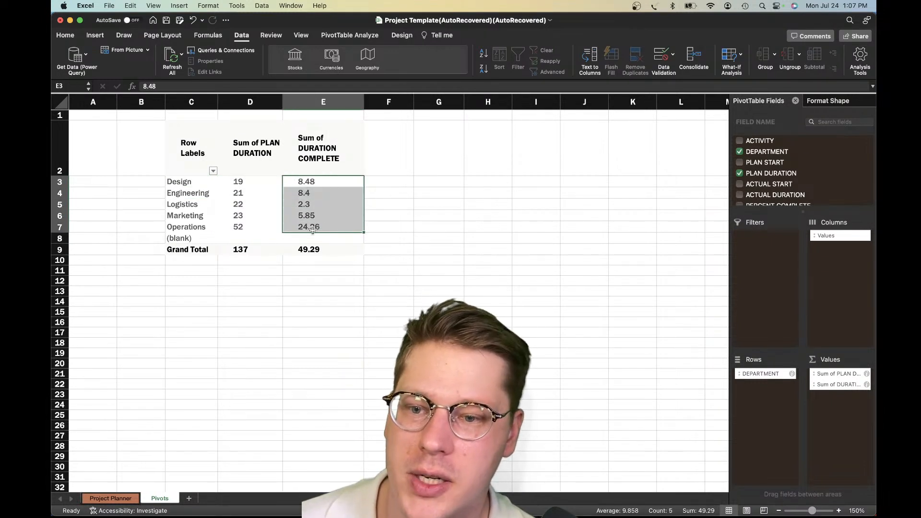
# Filter the (blank) entry out of the pivot table's DEPARTMENT row labels
pyautogui.click(241, 238)
pyautogui.click(213, 171)
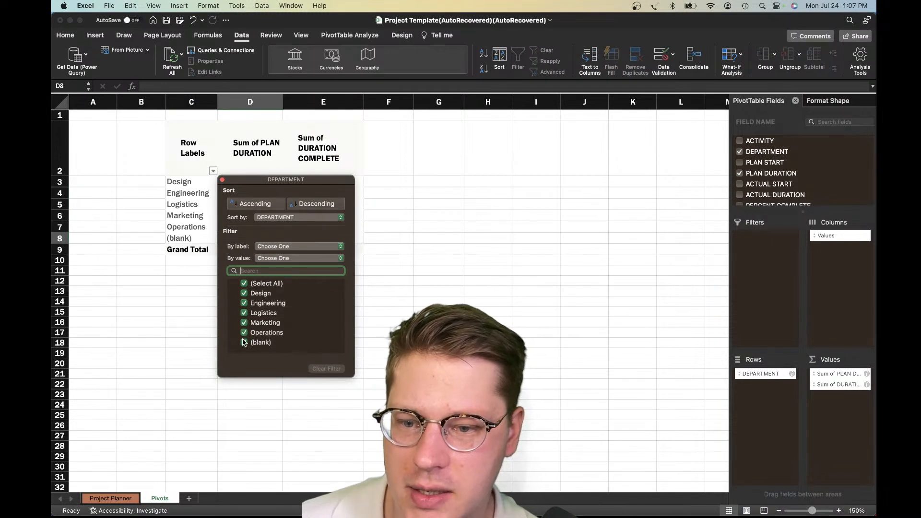
pyautogui.click(264, 347)
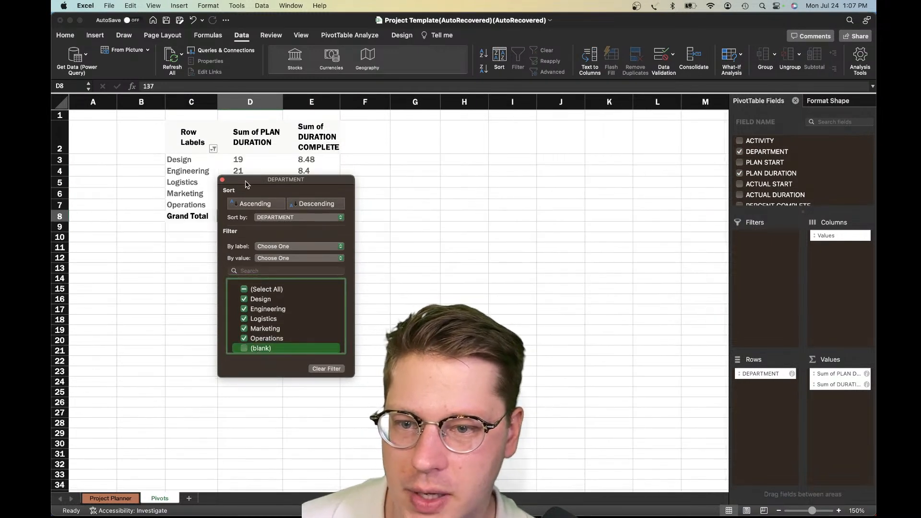
# Close the DEPARTMENT filter window, insert a PivotChart from the pivot table and place it just below the table
pyautogui.click(223, 181)
pyautogui.click(216, 184)
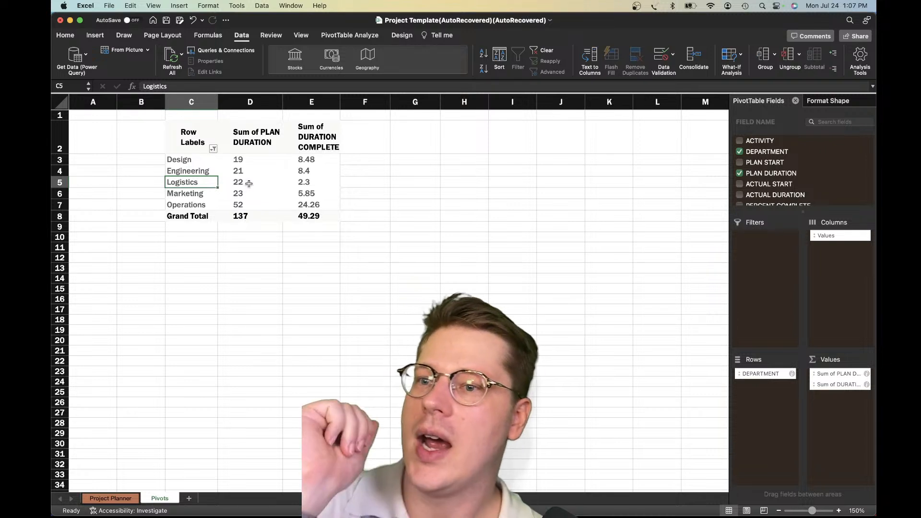
pyautogui.click(255, 192)
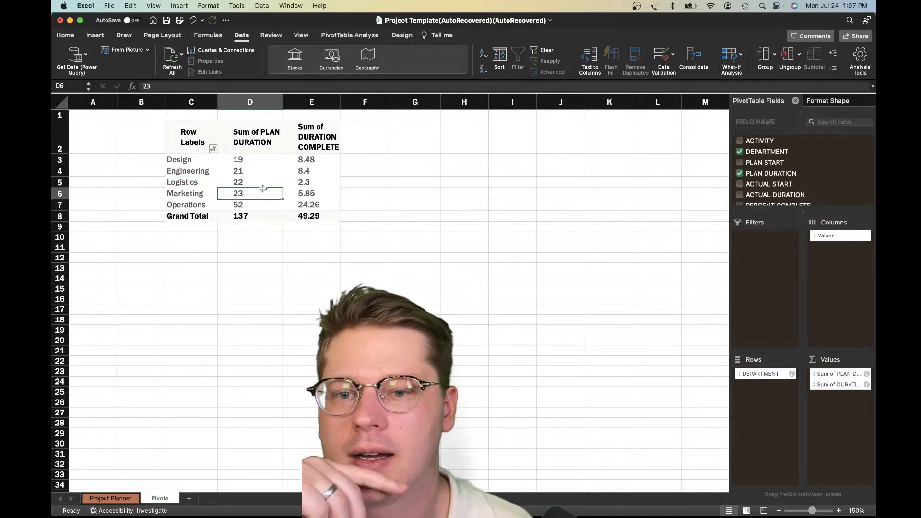
pyautogui.moveTo(191, 160); pyautogui.dragTo(319, 210)
pyautogui.click(314, 206)
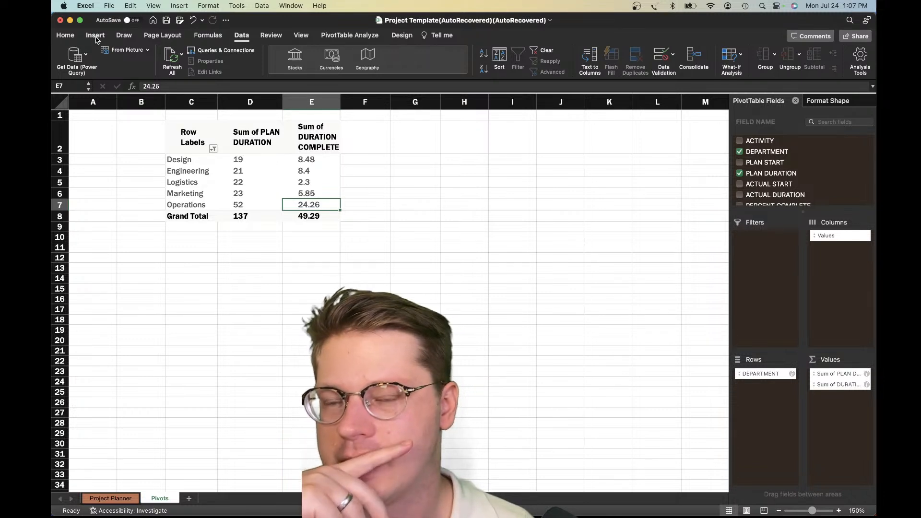
pyautogui.click(98, 36)
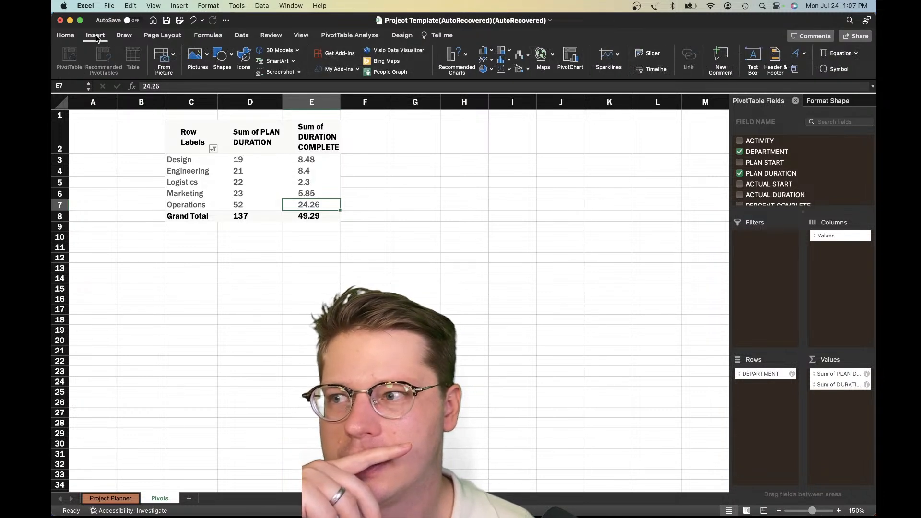
pyautogui.click(570, 56)
pyautogui.moveTo(508, 241); pyautogui.dragTo(412, 256)
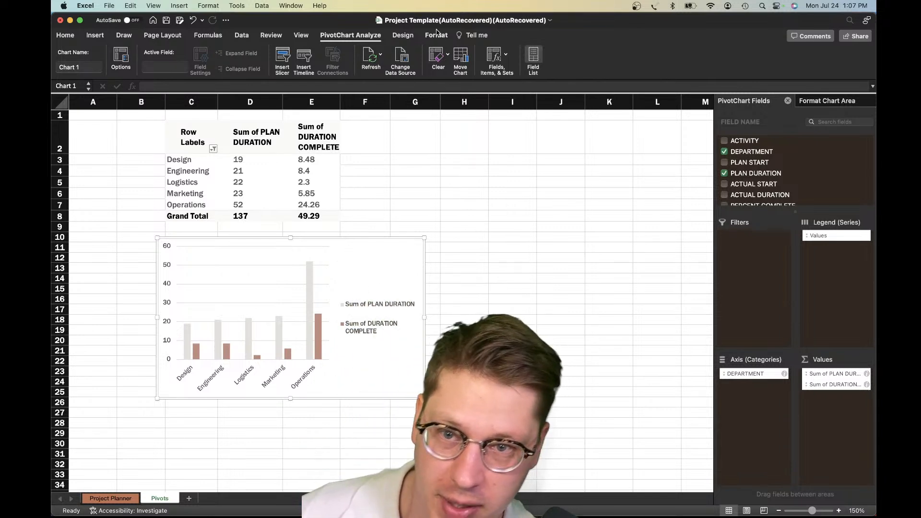
# Change the PivotChart's type to a horizontal clustered bar chart
pyautogui.click(400, 35)
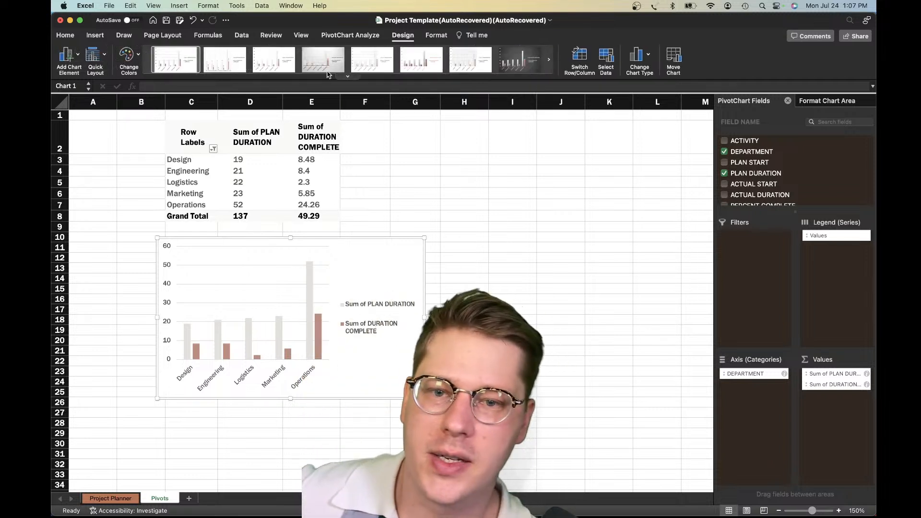
pyautogui.click(635, 71)
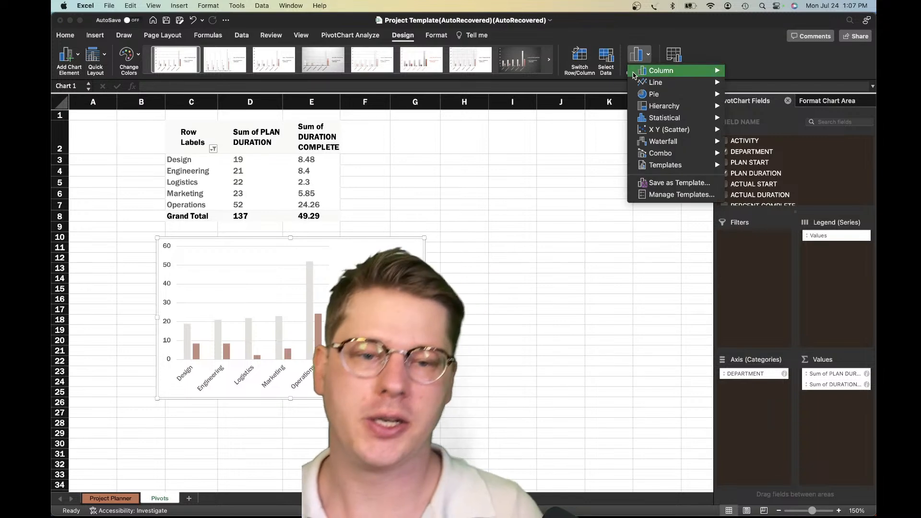
pyautogui.moveTo(651, 75)
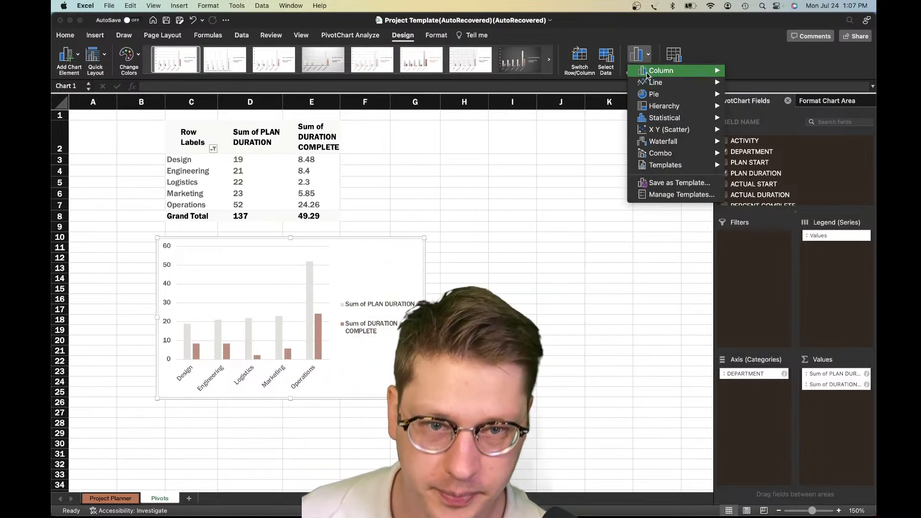
pyautogui.click(488, 284)
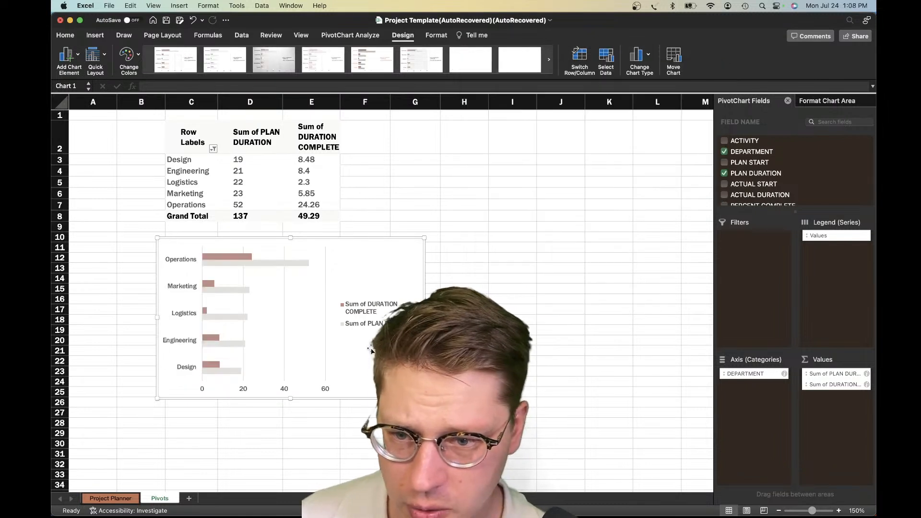
# Widen the bar chart to about column H and delete its legend
pyautogui.moveTo(424, 317); pyautogui.dragTo(500, 317)
pyautogui.click(444, 318)
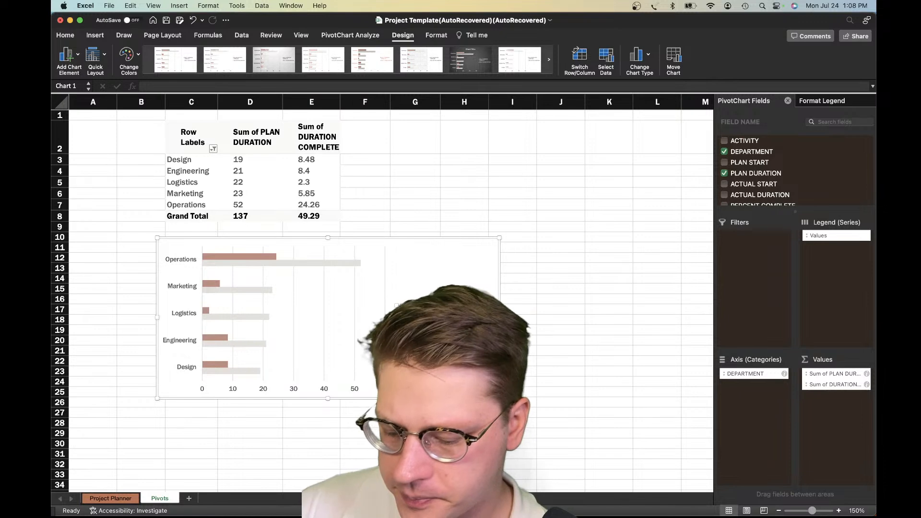
pyautogui.press('BackSpace')
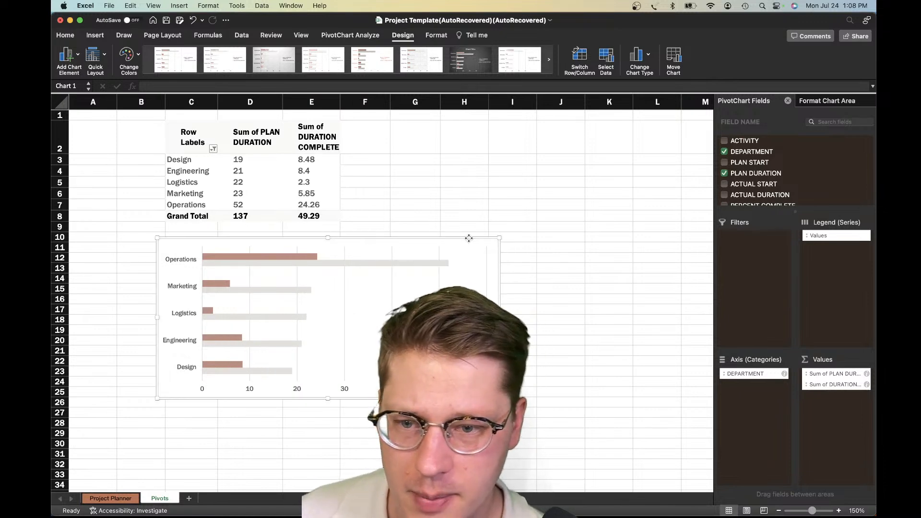
# Cut the bar chart from the Pivots sheet and paste it into the left end of the Project Planner sheet's dark banner
pyautogui.press('BackSpace')
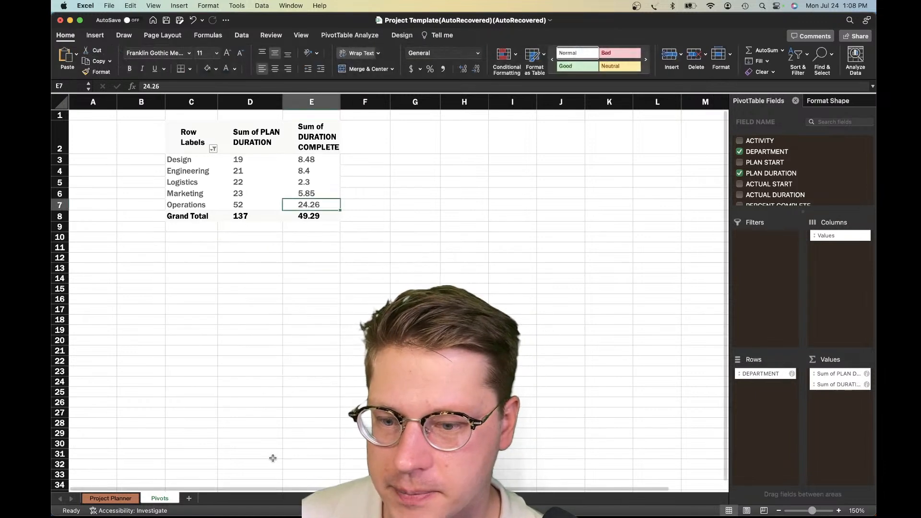
pyautogui.click(109, 498)
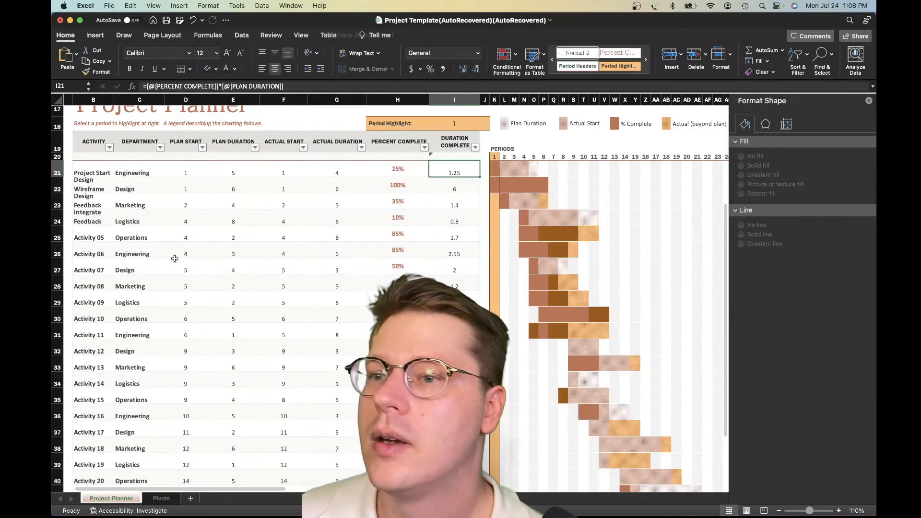
pyautogui.scroll(5, 173, 259)
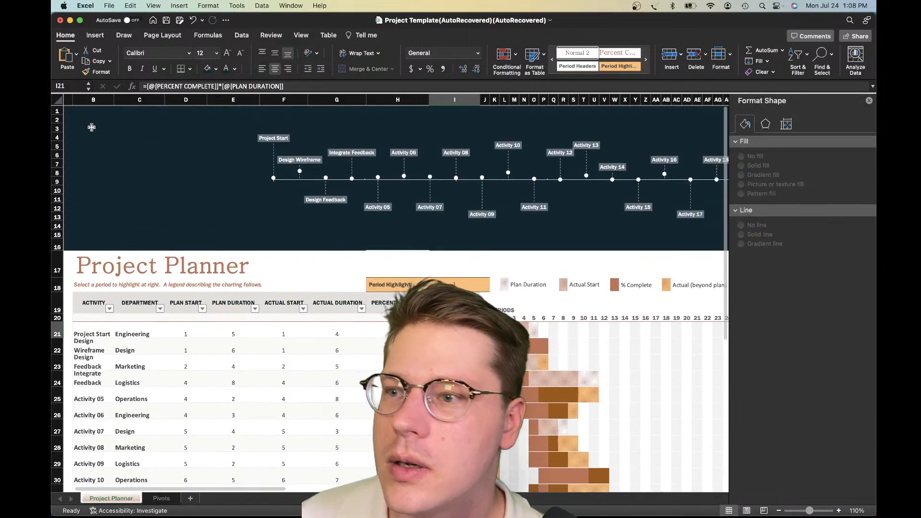
pyautogui.click(91, 127)
pyautogui.press('super+v')
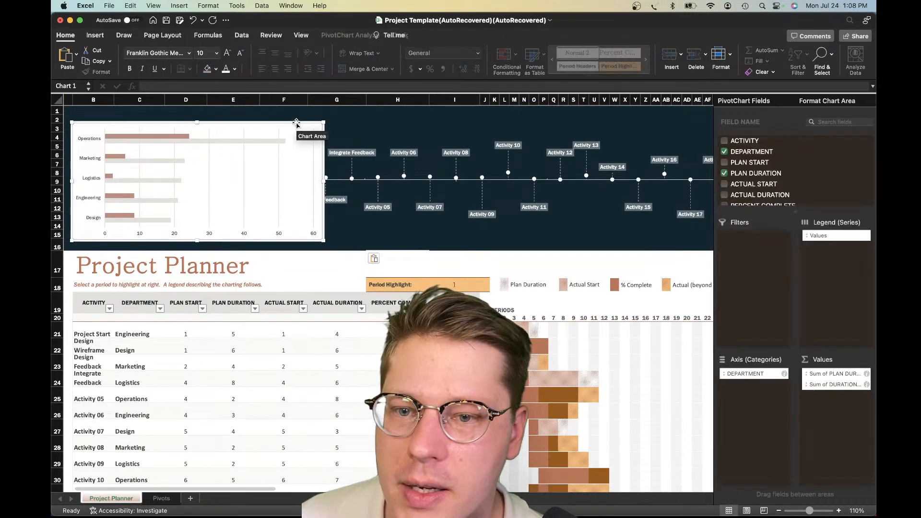
pyautogui.moveTo(296, 122); pyautogui.dragTo(293, 115)
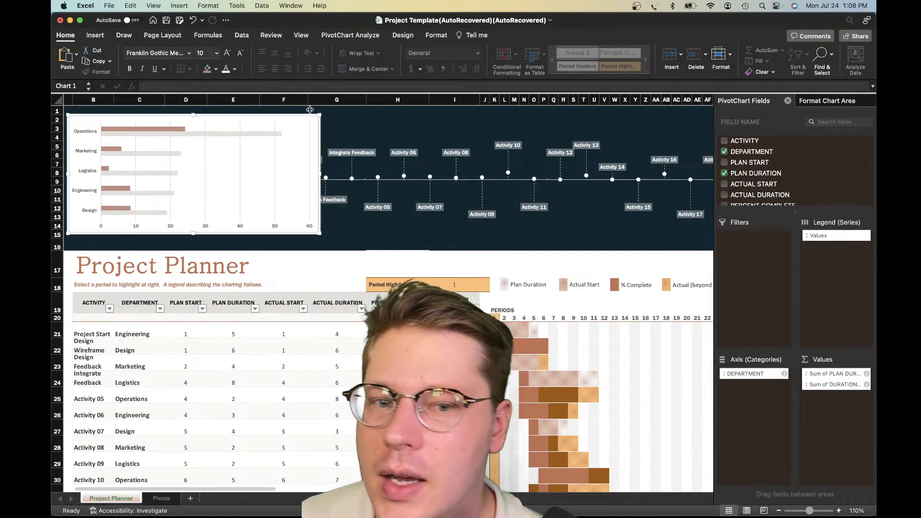
# Format the chart area with no fill and no border line, and narrow the chart so it ends before the timeline
pyautogui.click(827, 101)
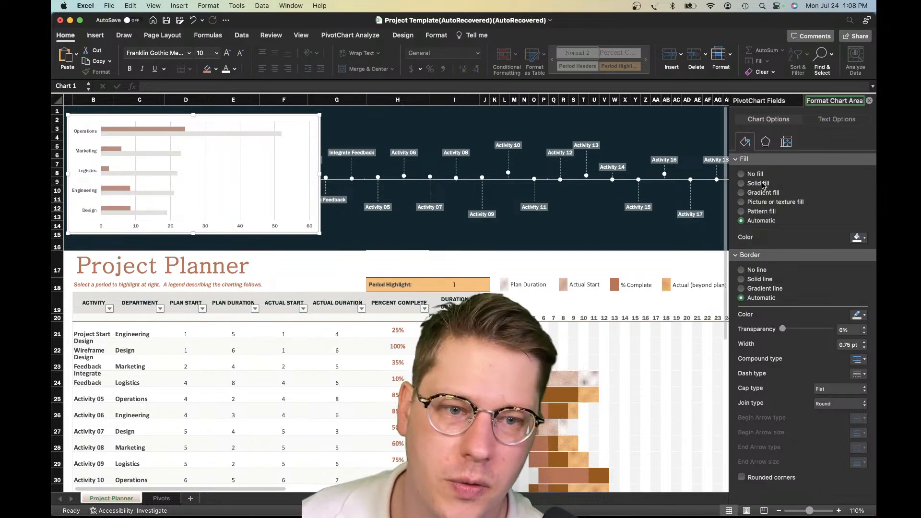
pyautogui.click(757, 254)
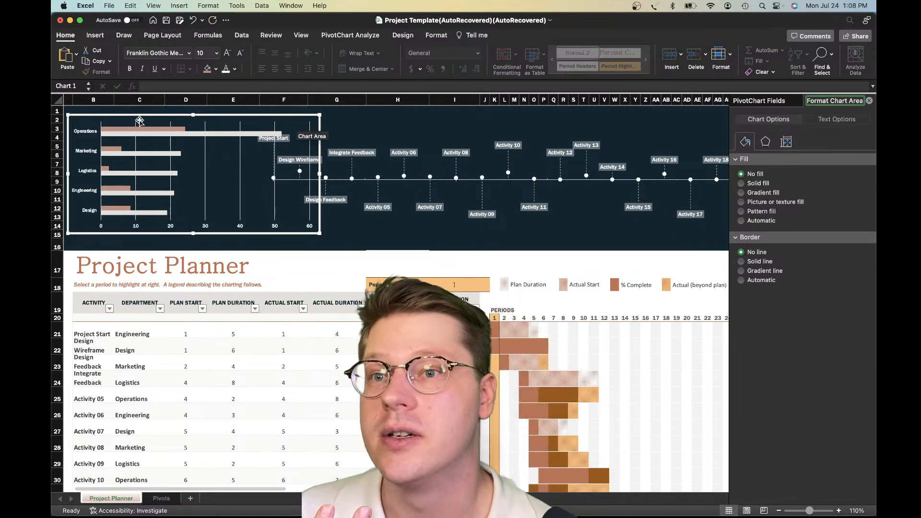
pyautogui.moveTo(322, 176); pyautogui.dragTo(261, 181)
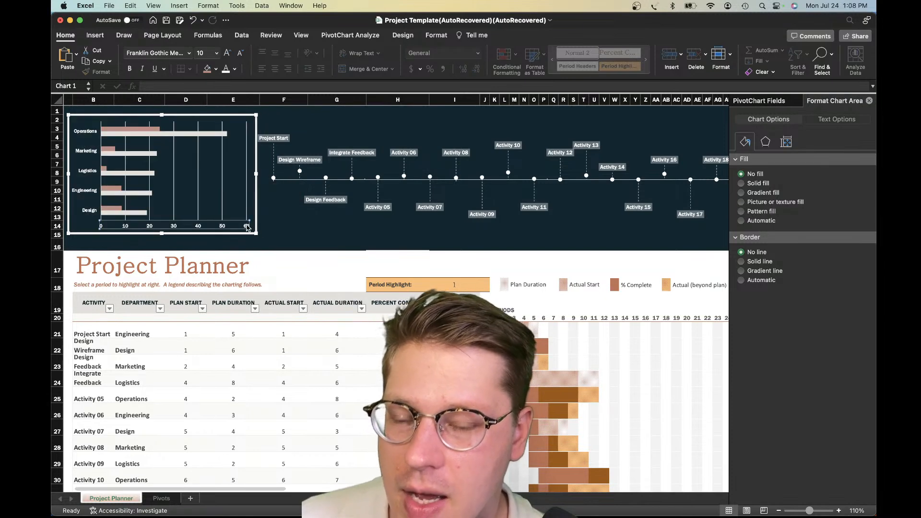
# Delete the horizontal value axis from the department bar chart
pyautogui.click(248, 227)
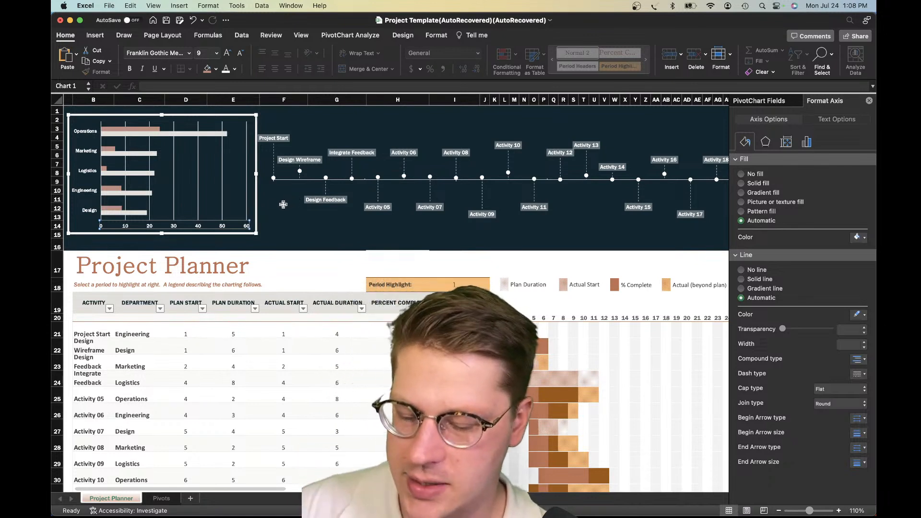
pyautogui.press('Delete')
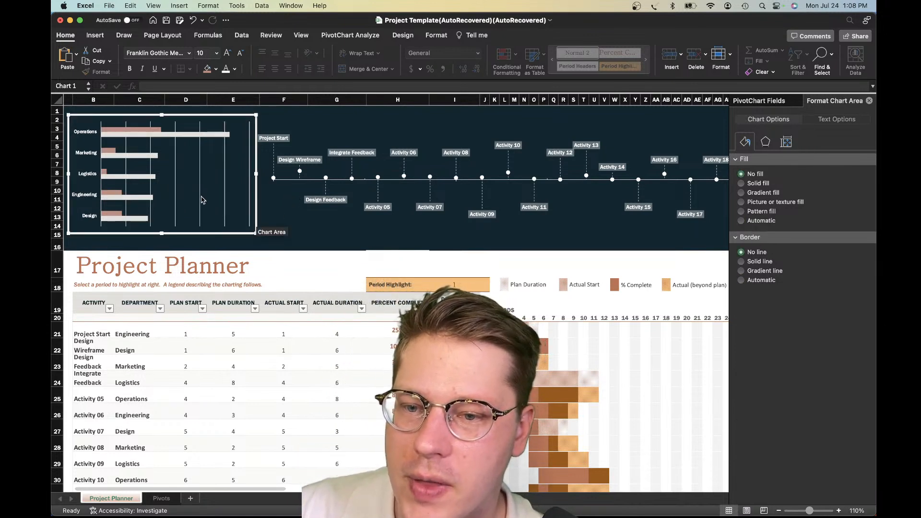
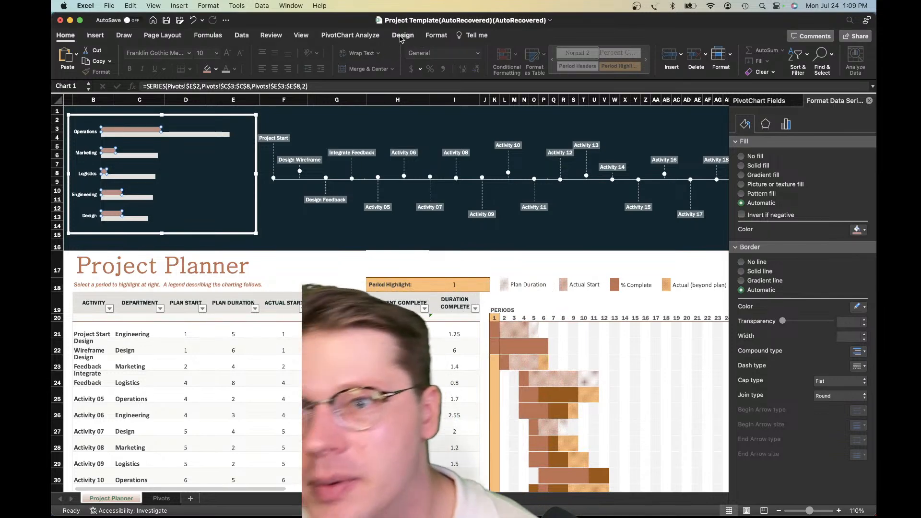
# Change the completed-duration series of the department chart to a 2-D line with markers
pyautogui.click(402, 35)
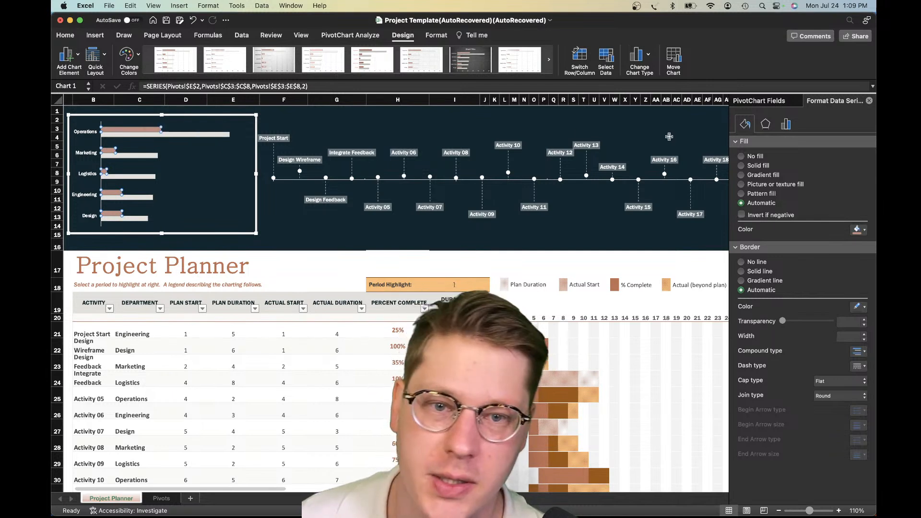
pyautogui.click(639, 61)
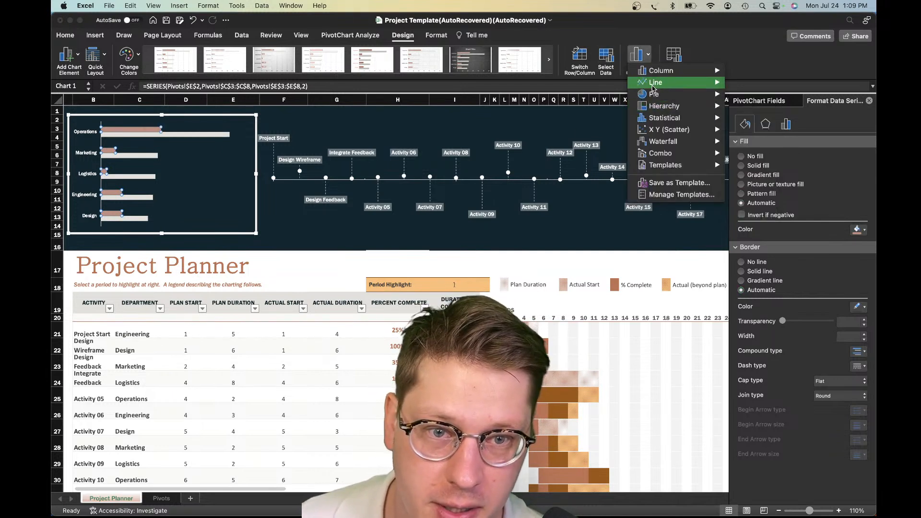
pyautogui.moveTo(649, 87)
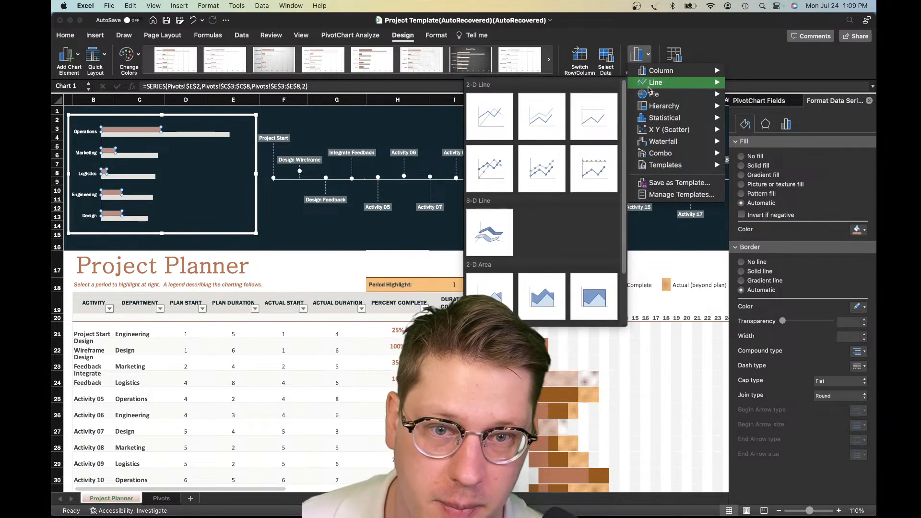
pyautogui.click(497, 176)
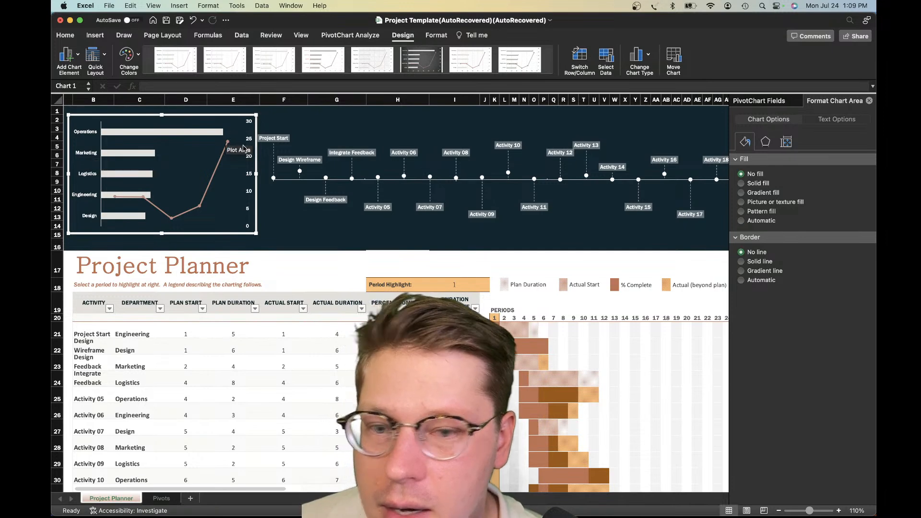
# Set the planned-duration bars' series overlap to about 94% and their gap width to about 157%
pyautogui.click(121, 139)
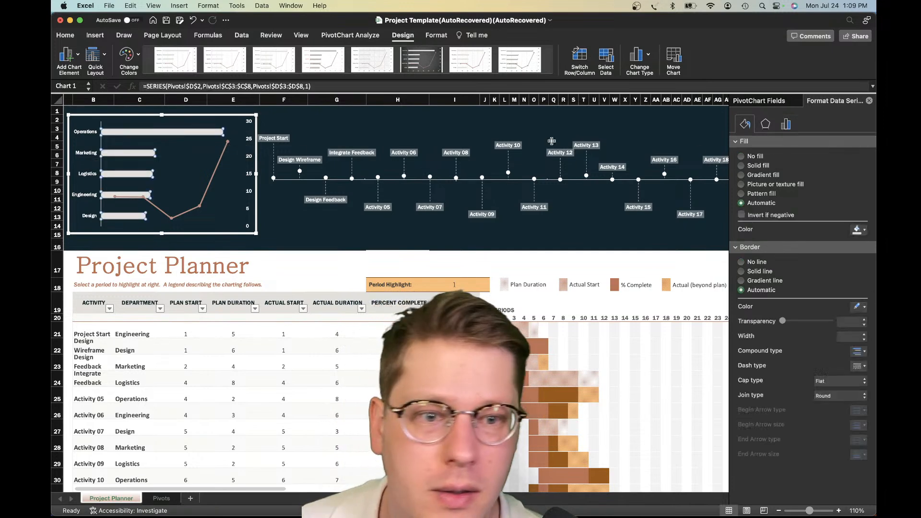
pyautogui.click(786, 125)
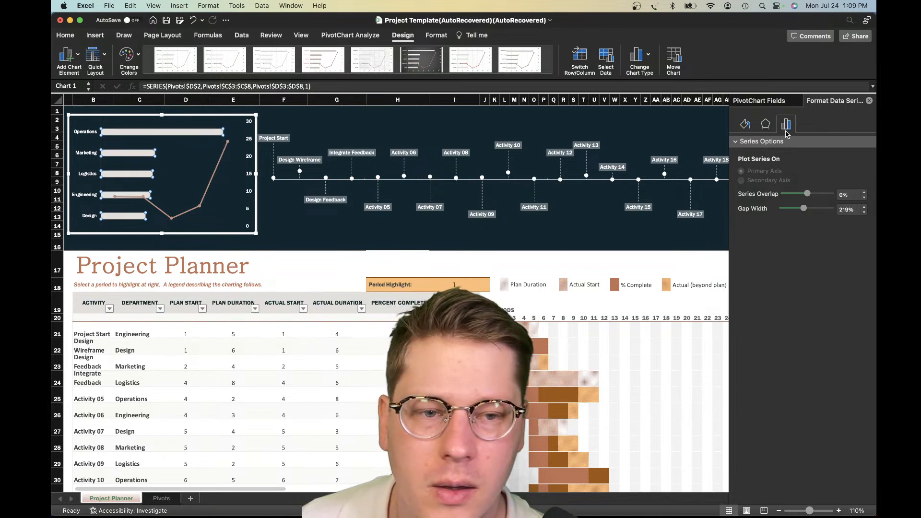
pyautogui.moveTo(808, 194); pyautogui.dragTo(848, 193)
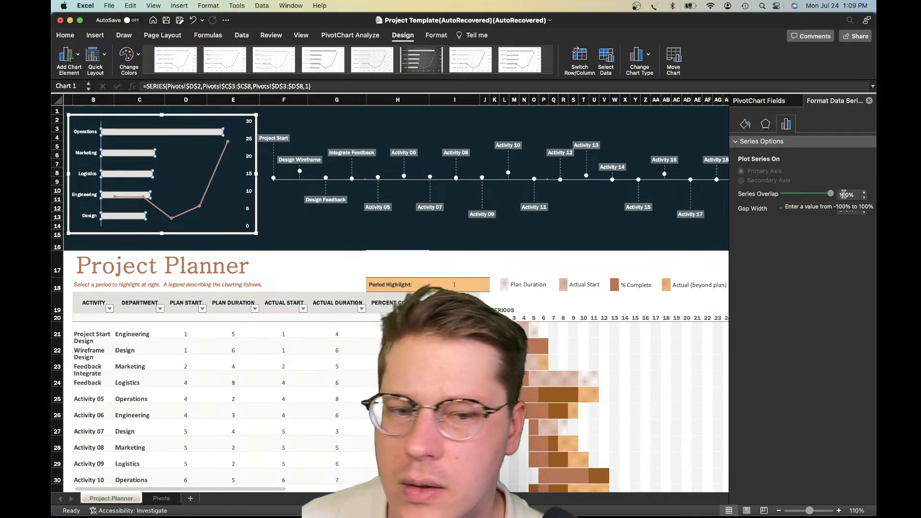
pyautogui.moveTo(831, 194); pyautogui.dragTo(803, 210)
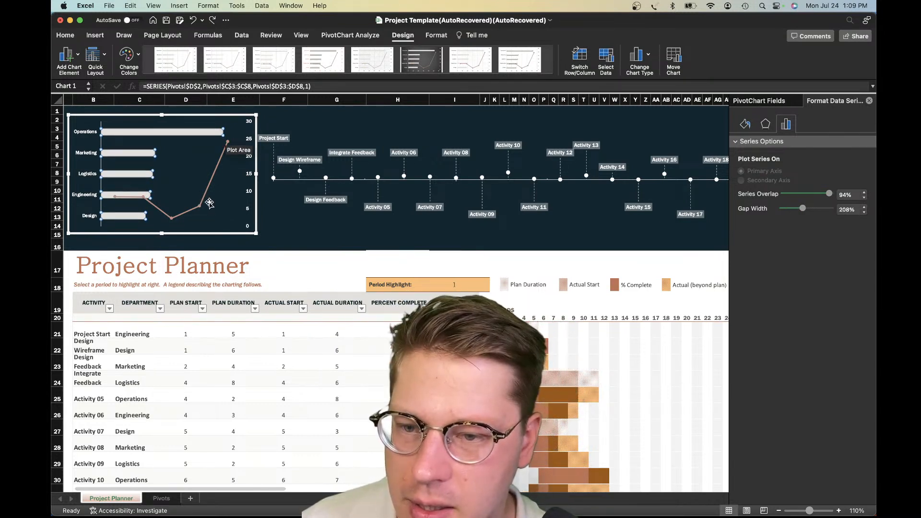
pyautogui.click(284, 224)
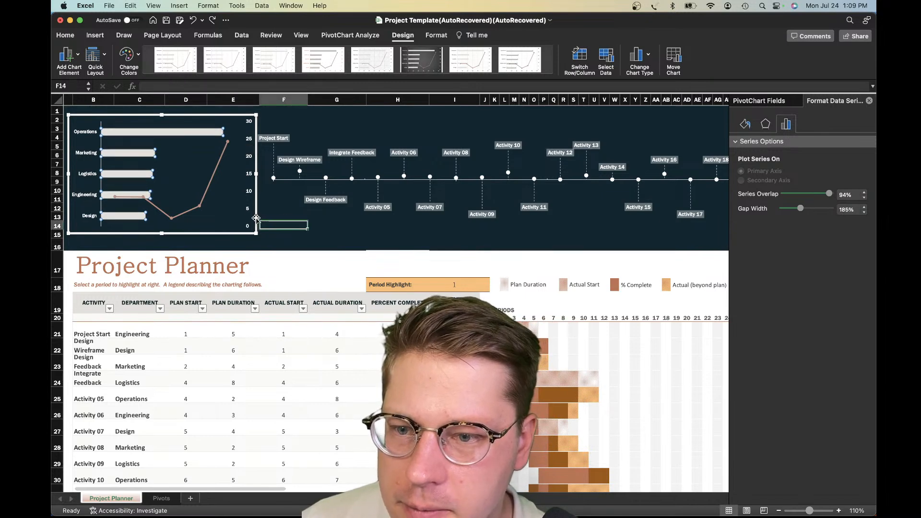
pyautogui.click(226, 209)
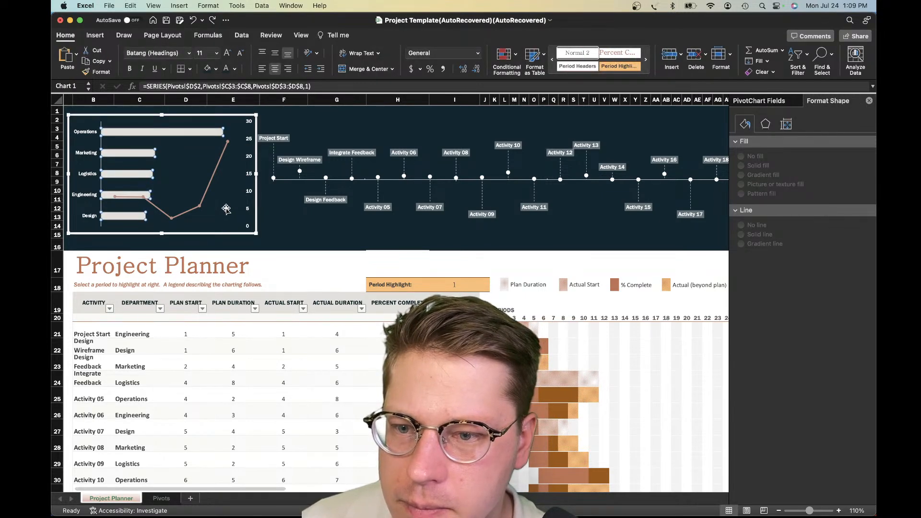
# Change the completed-duration line series back to a 2-D clustered bar, layered over the planned-duration bars
pyautogui.click(200, 206)
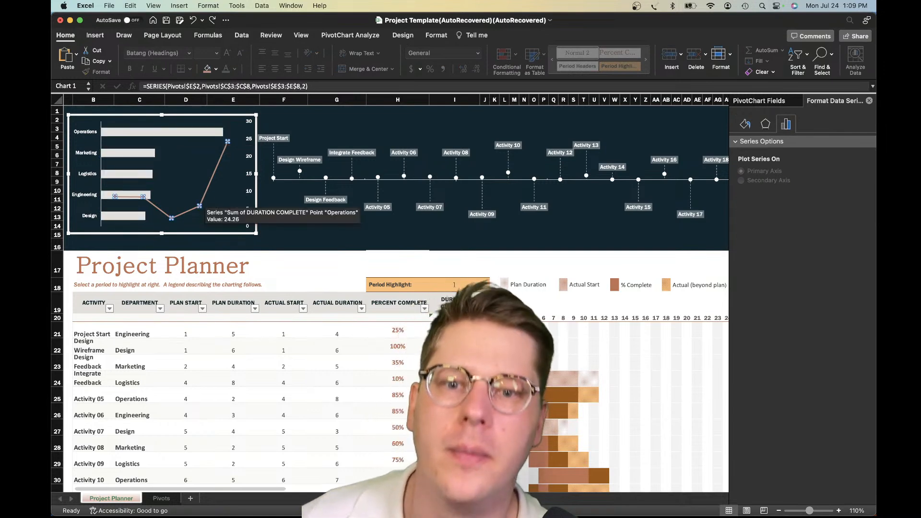
pyautogui.click(341, 36)
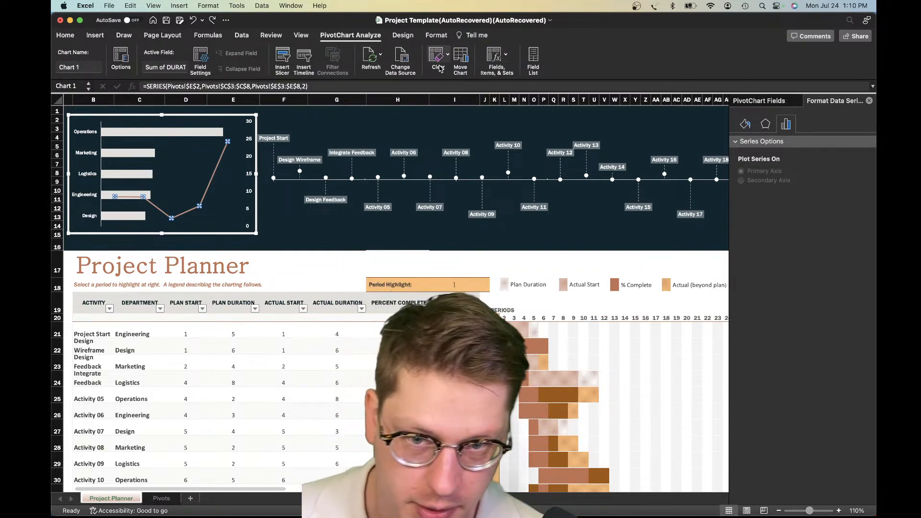
pyautogui.click(404, 37)
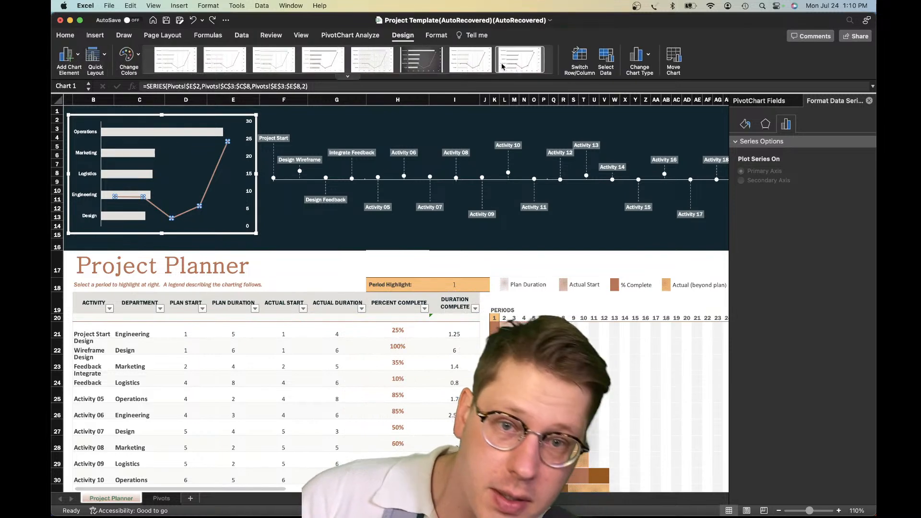
pyautogui.click(638, 54)
pyautogui.moveTo(655, 83)
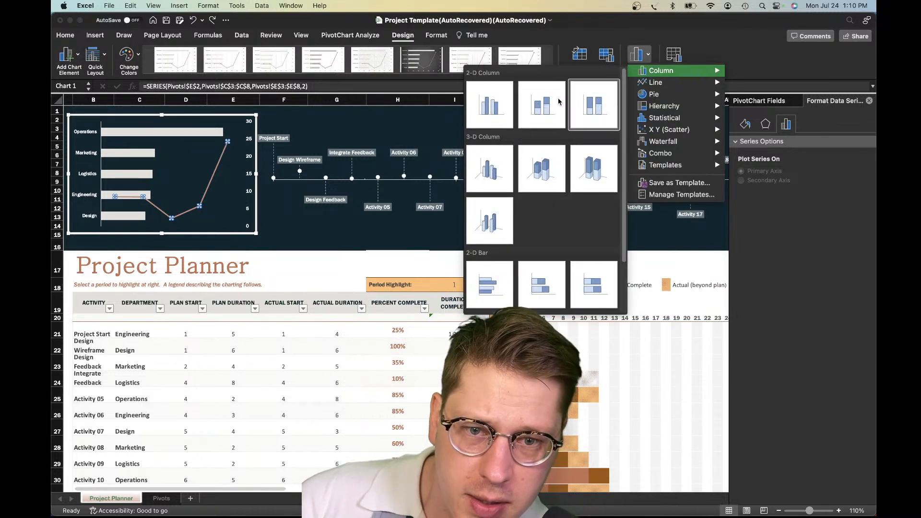
pyautogui.click(512, 283)
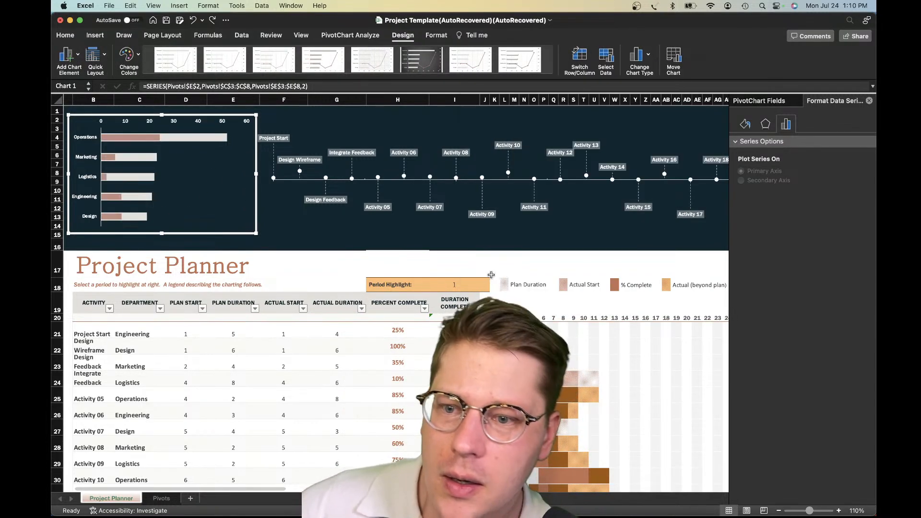
pyautogui.click(153, 139)
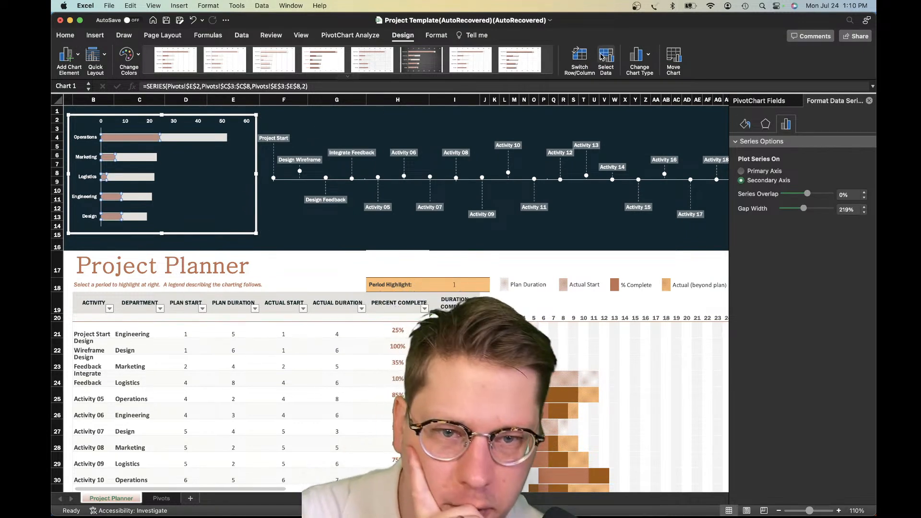
pyautogui.click(637, 57)
pyautogui.moveTo(648, 86)
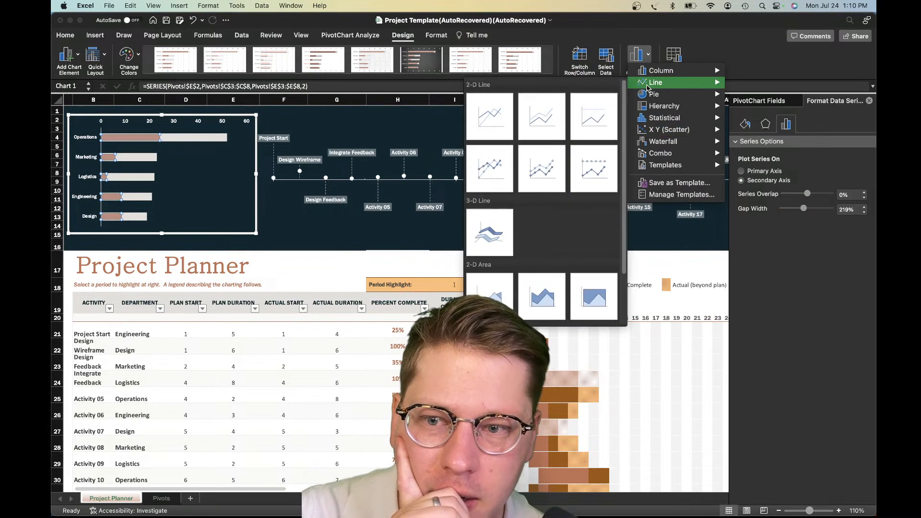
pyautogui.click(499, 182)
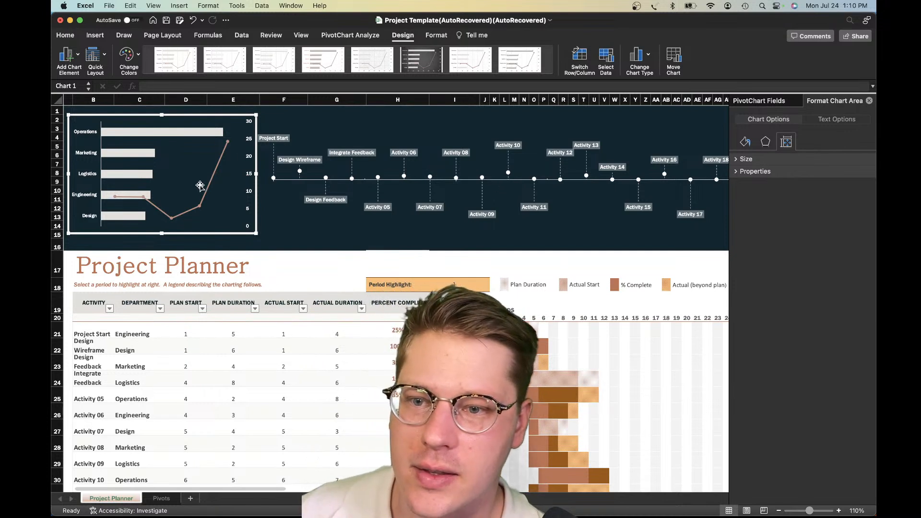
pyautogui.press('super+z')
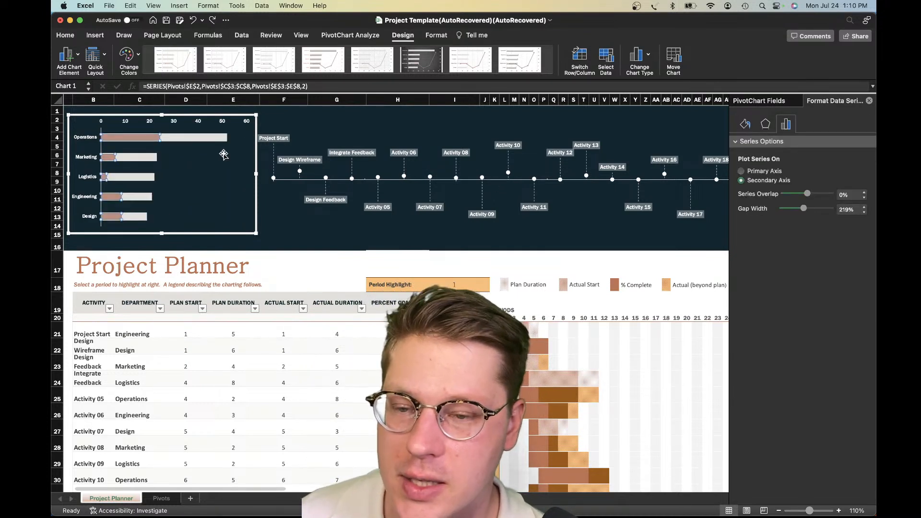
# Thicken the planned-duration bars by setting their gap width to about 33%
pyautogui.click(193, 188)
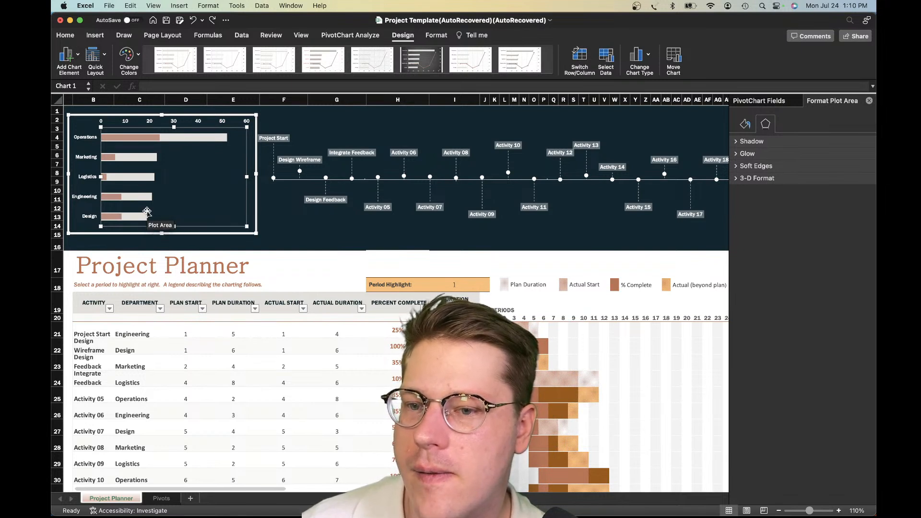
pyautogui.click(194, 139)
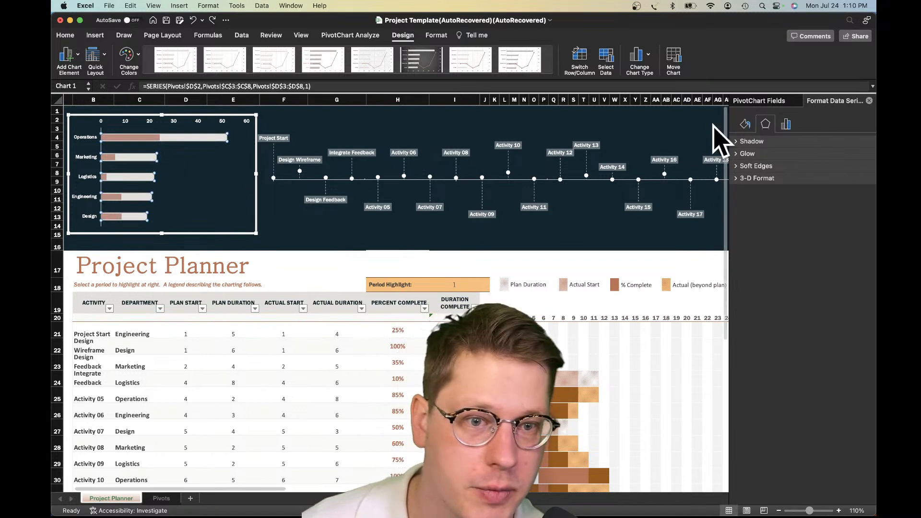
pyautogui.click(786, 124)
pyautogui.moveTo(797, 213); pyautogui.dragTo(785, 211)
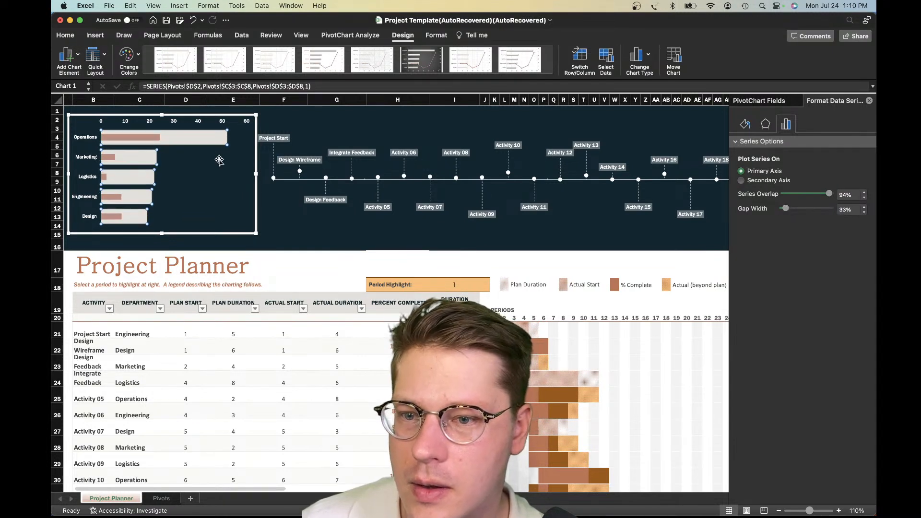
# Set the completed-duration bars on the secondary axis to 0% series overlap and about 168% gap width
pyautogui.click(122, 136)
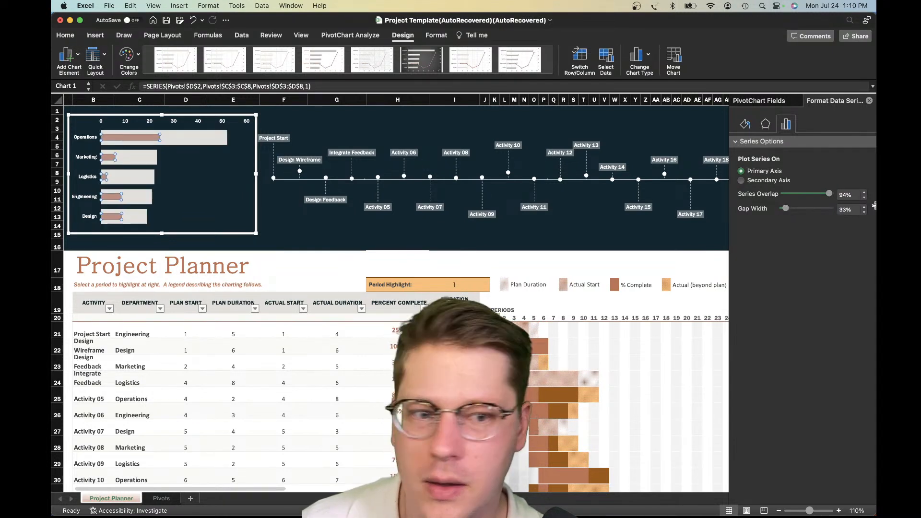
pyautogui.click(819, 194)
pyautogui.moveTo(822, 196)
pyautogui.mouseDown()
pyautogui.moveTo(793, 197)
pyautogui.moveTo(810, 196)
pyautogui.mouseUp()
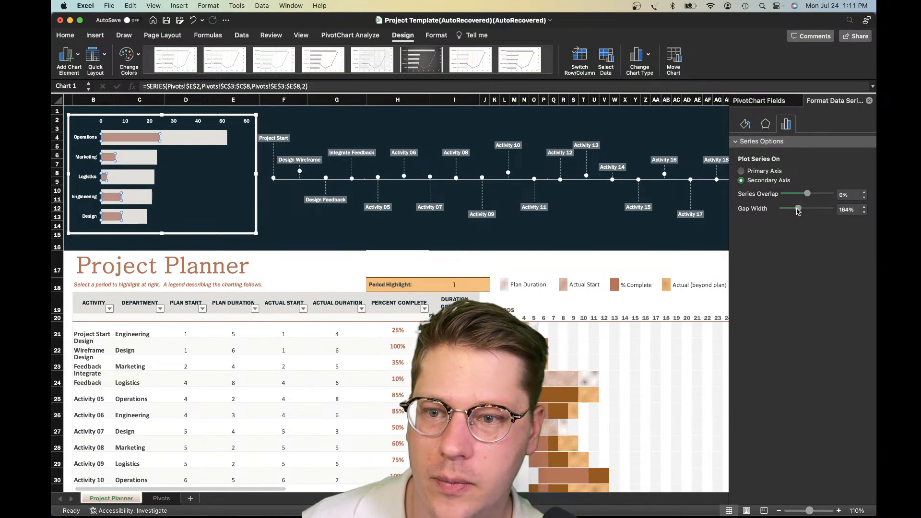
pyautogui.moveTo(792, 213); pyautogui.dragTo(791, 213)
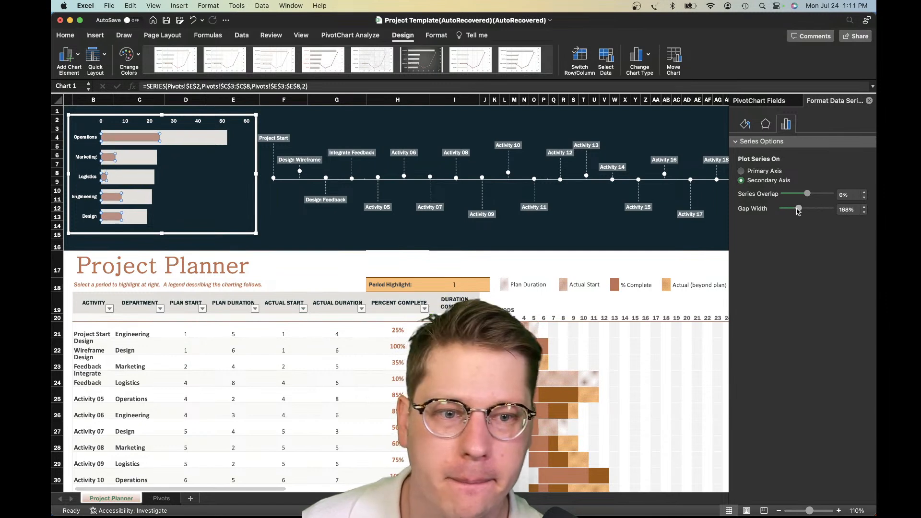
# Set the planned-duration bars' gap width to about 68% so they slightly outline the completed-duration bars
pyautogui.click(205, 144)
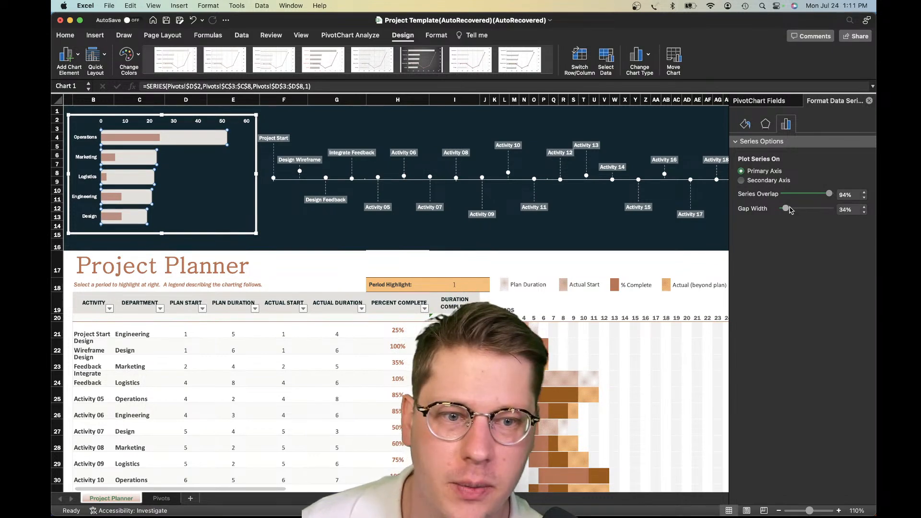
pyautogui.moveTo(791, 210); pyautogui.dragTo(794, 211)
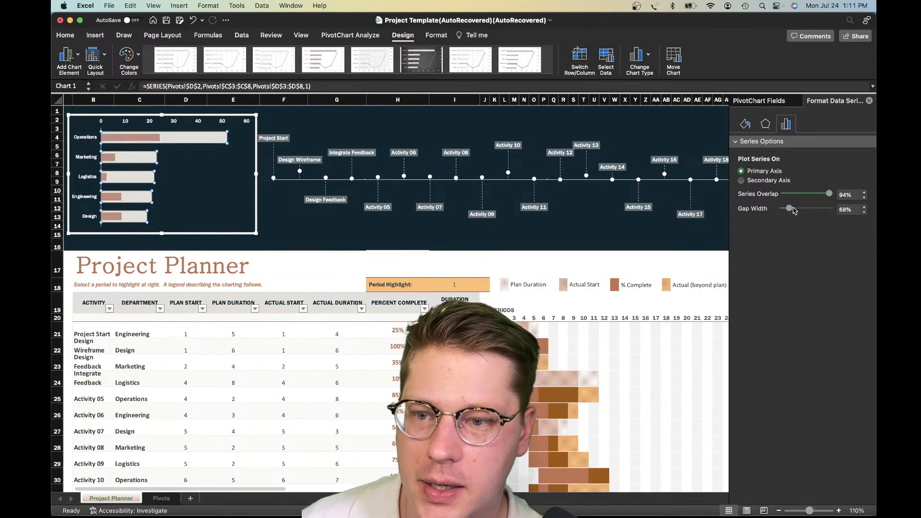
pyautogui.click(337, 238)
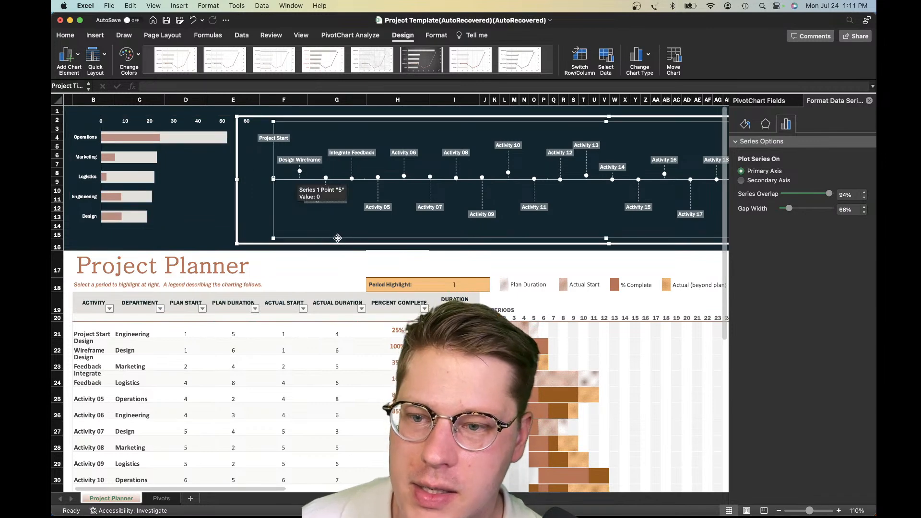
pyautogui.click(164, 177)
pyautogui.click(86, 124)
# Delete the secondary value axis above the bars of the department chart
pyautogui.click(139, 139)
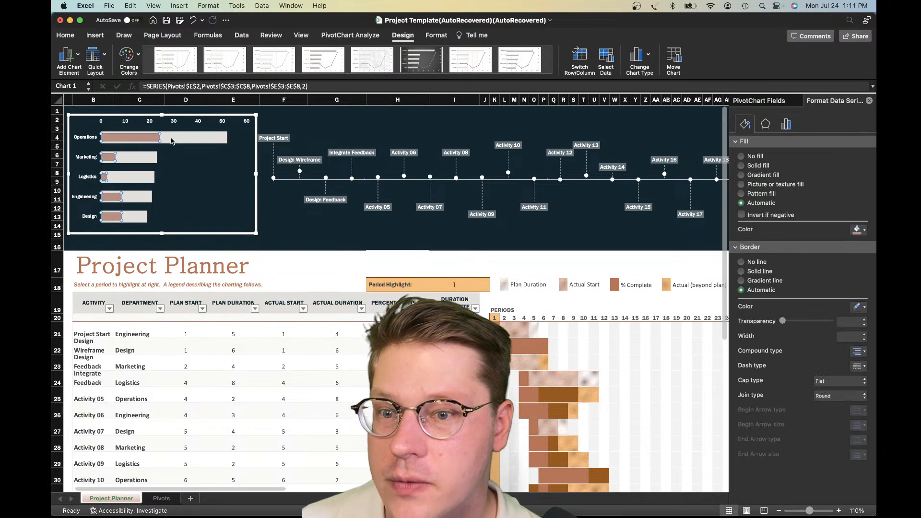
pyautogui.click(178, 140)
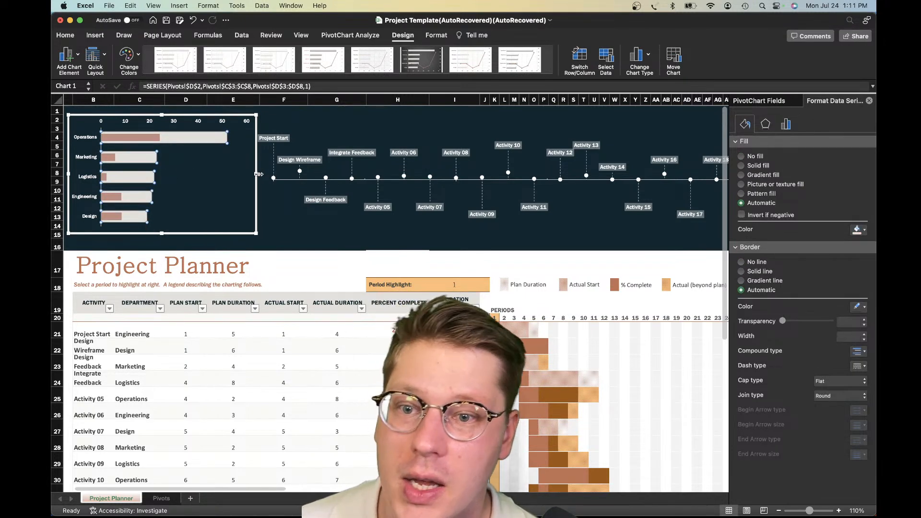
pyautogui.click(151, 120)
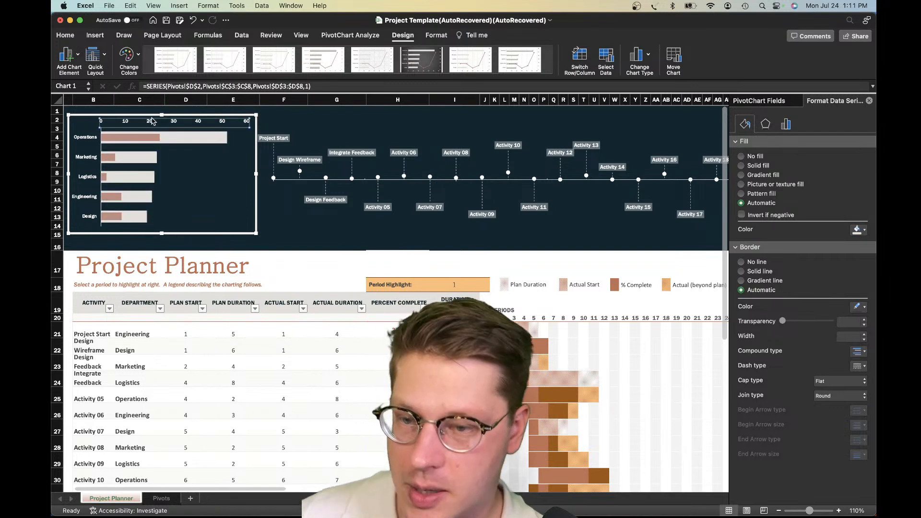
pyautogui.press('Delete')
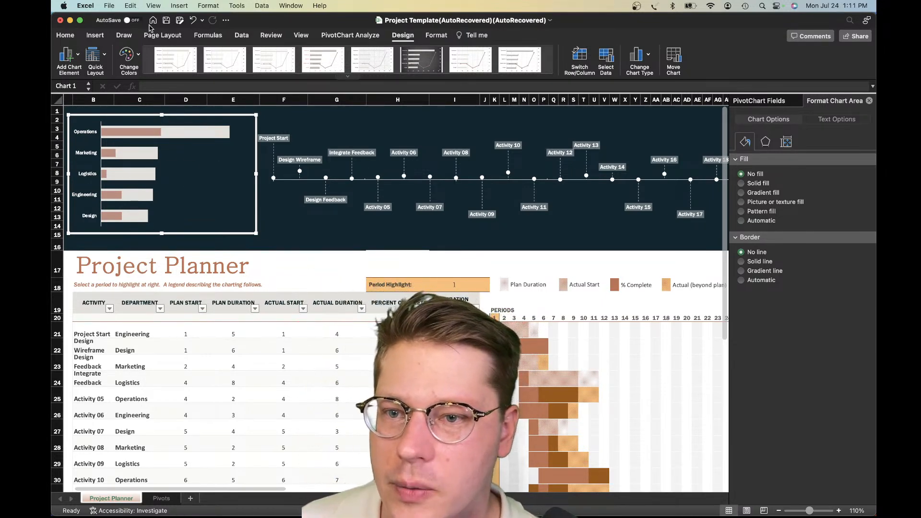
pyautogui.click(93, 38)
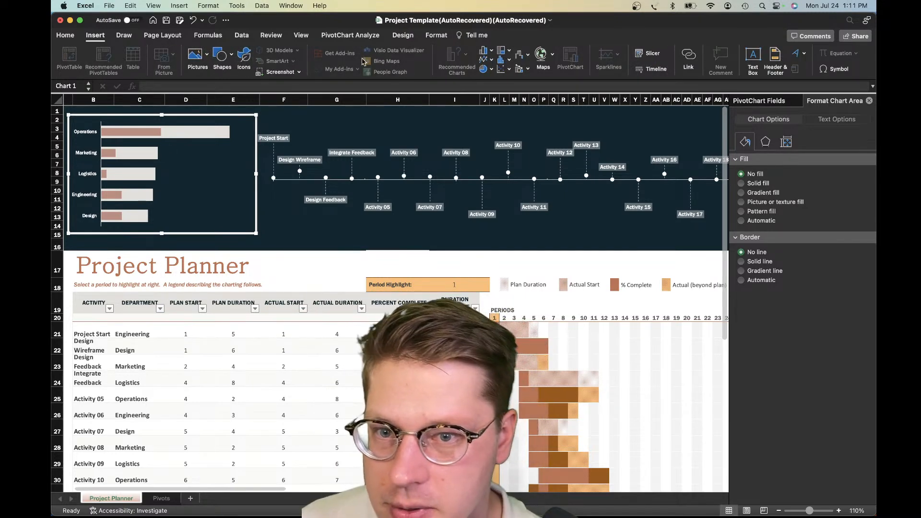
pyautogui.click(351, 35)
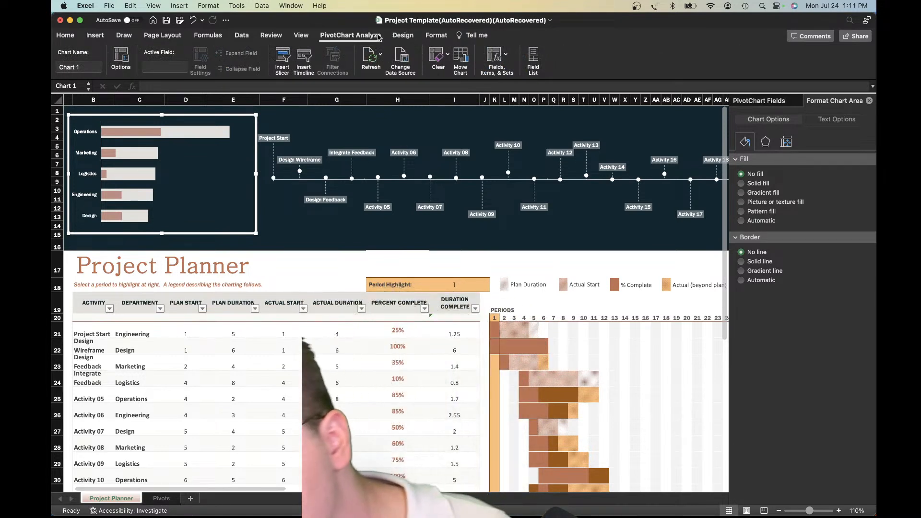
pyautogui.click(401, 36)
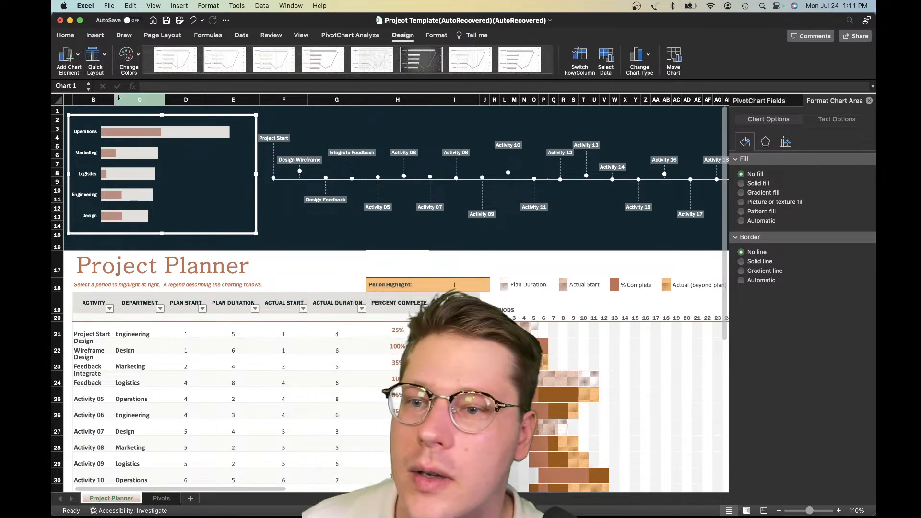
# Add a legend at the top of the department chart
pyautogui.click(66, 55)
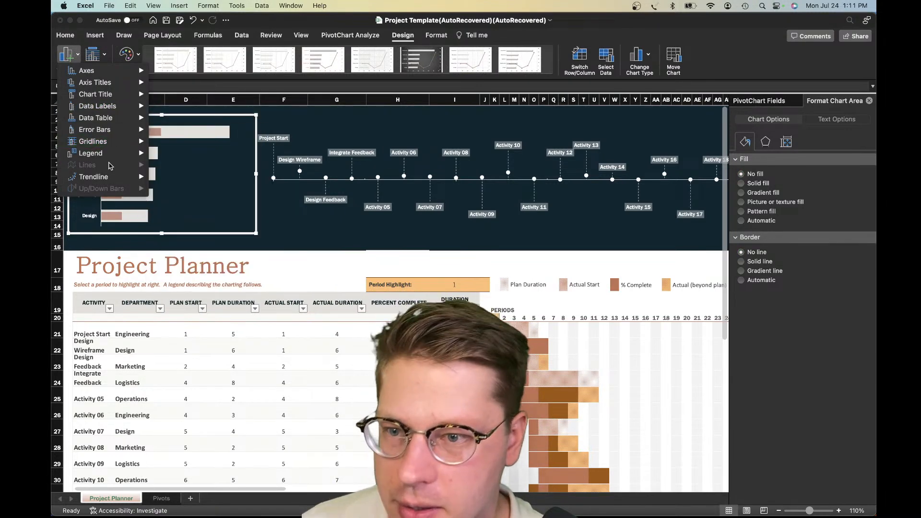
pyautogui.moveTo(97, 85)
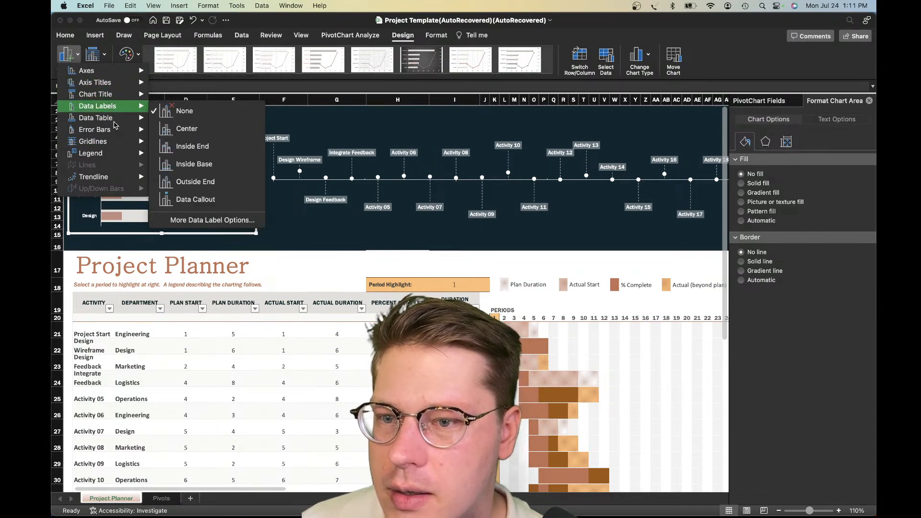
pyautogui.moveTo(121, 154)
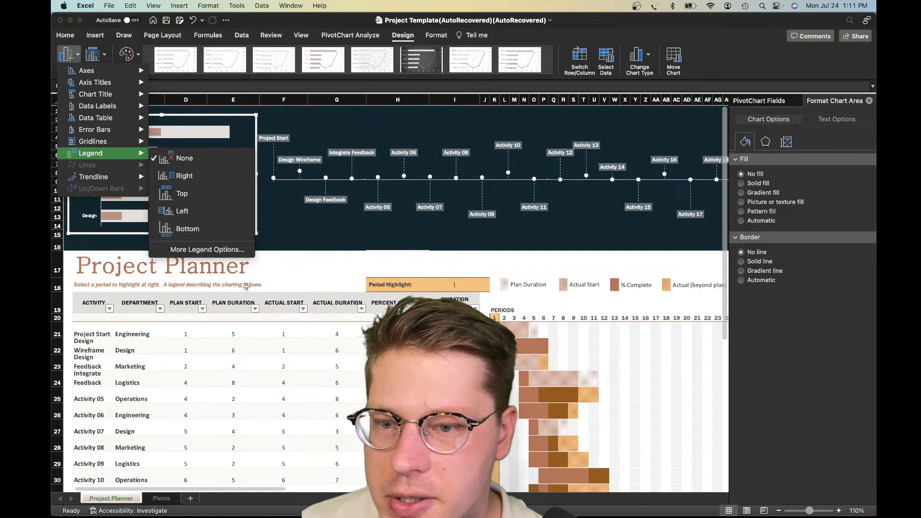
pyautogui.click(247, 274)
pyautogui.click(133, 126)
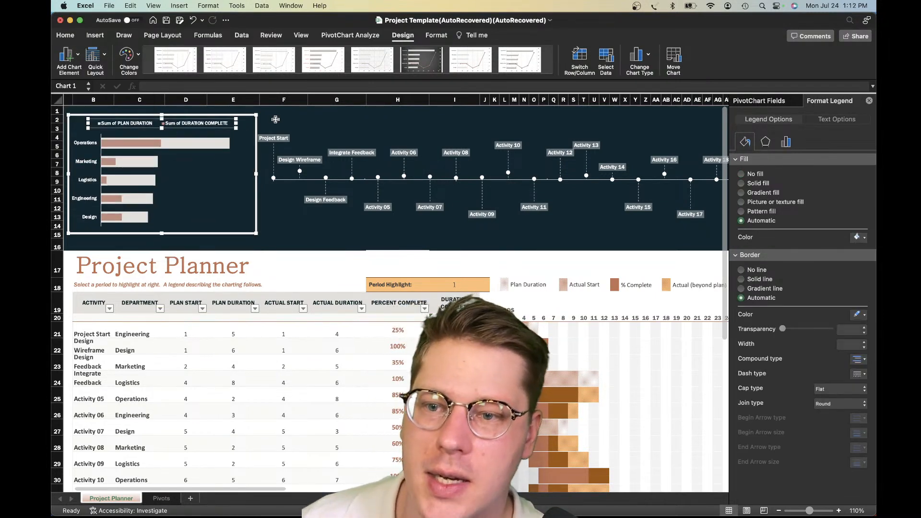
# Show the department chart's PivotChart field list and shift and widen the workbook window
pyautogui.click(774, 101)
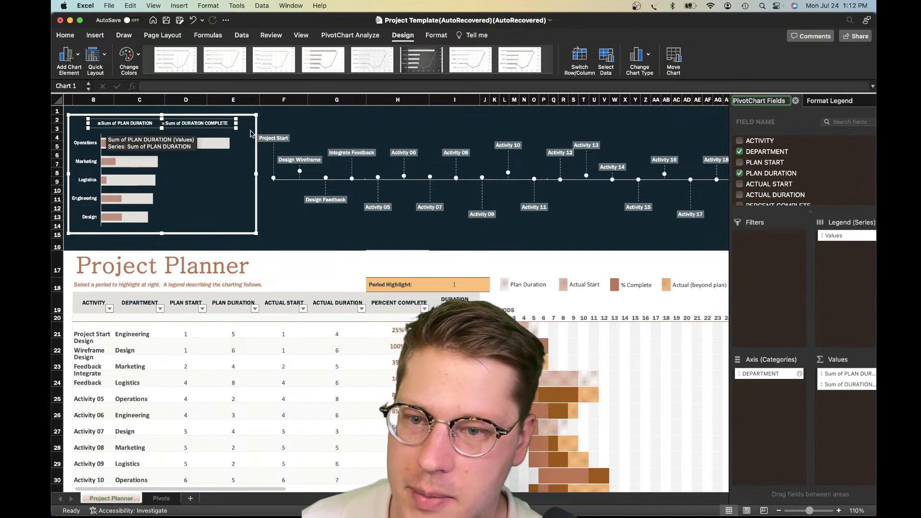
pyautogui.click(838, 376)
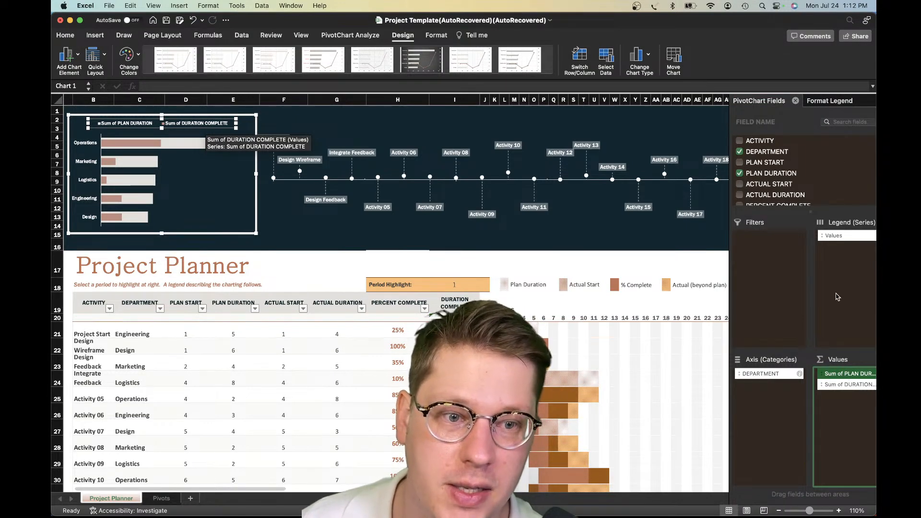
pyautogui.moveTo(52, 228); pyautogui.dragTo(79, 232)
pyautogui.moveTo(664, 23); pyautogui.dragTo(650, 22)
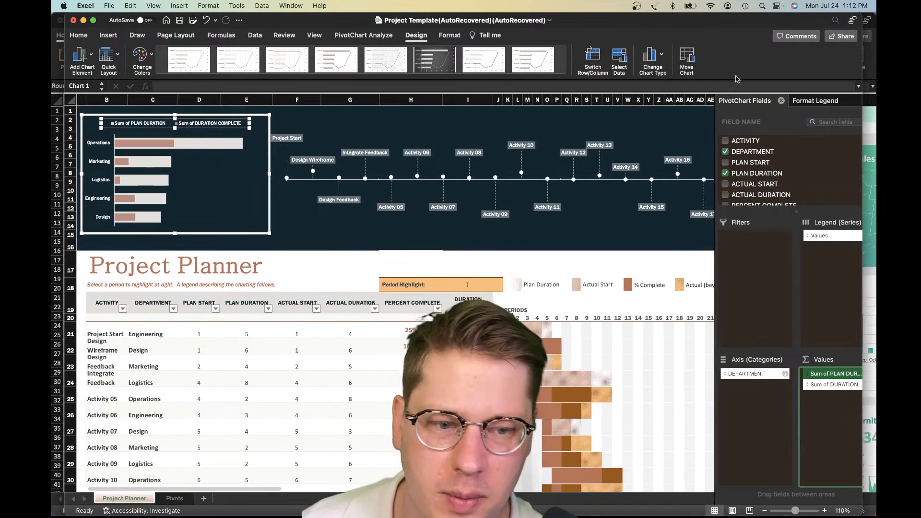
pyautogui.moveTo(862, 174); pyautogui.dragTo(876, 175)
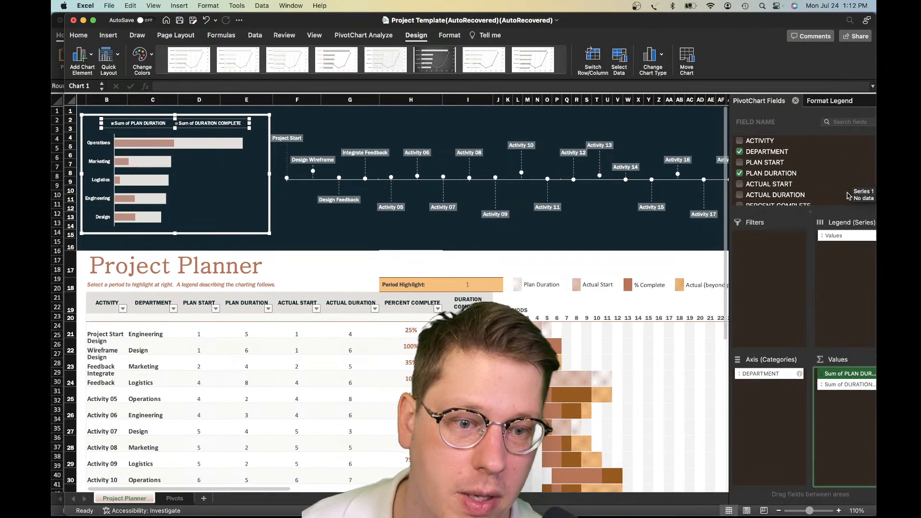
# Rename the department chart's Sum of PLAN DURATION value field as Duration
pyautogui.click(839, 375)
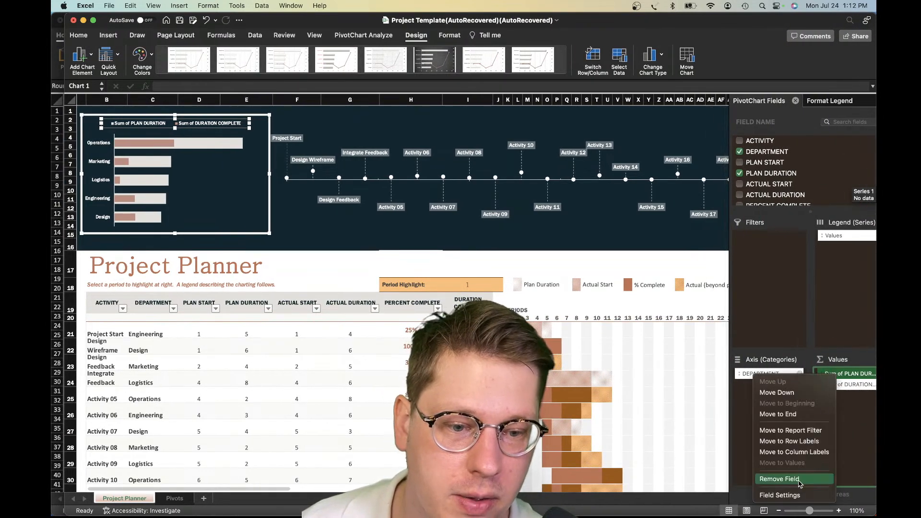
pyautogui.click(789, 496)
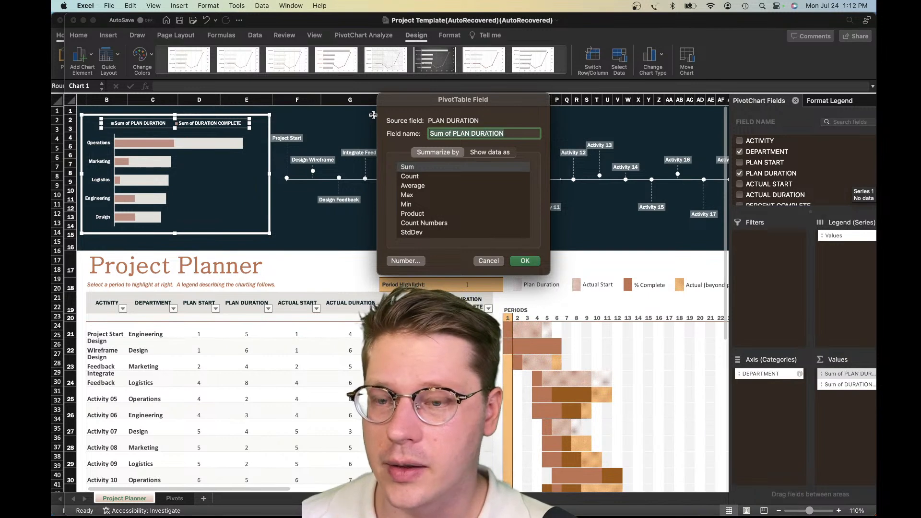
pyautogui.write('Departentt')
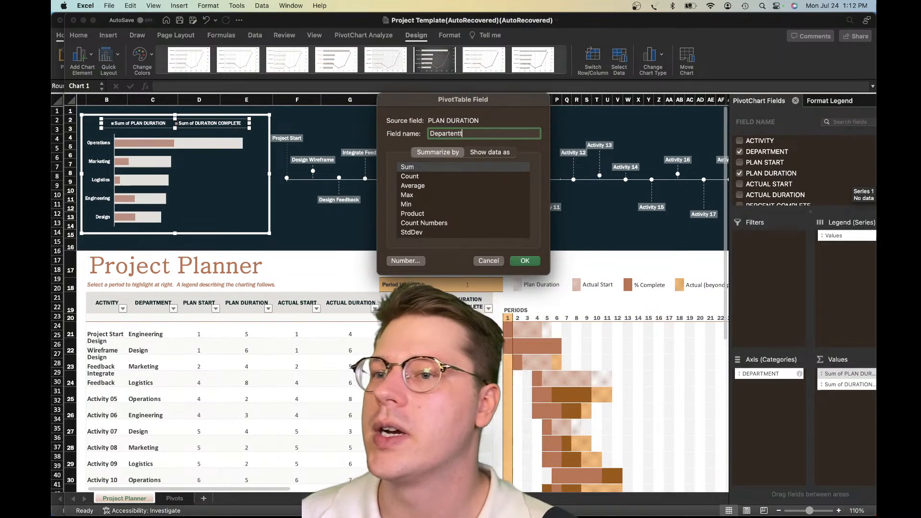
pyautogui.press('BackSpace')
pyautogui.press('BackSpace')
pyautogui.press('BackSpace')
pyautogui.press('BackSpace')
pyautogui.press('BackSpace')
pyautogui.press('BackSpace')
pyautogui.press('BackSpace')
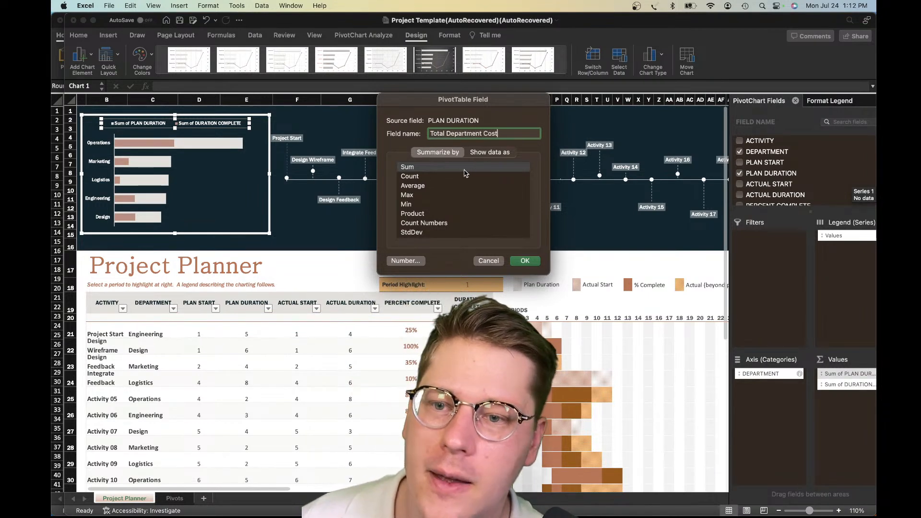
pyautogui.press('BackSpace')
pyautogui.press('BackSpace')
pyautogui.press('BackSpace')
pyautogui.press('BackSpace')
pyautogui.press('BackSpace')
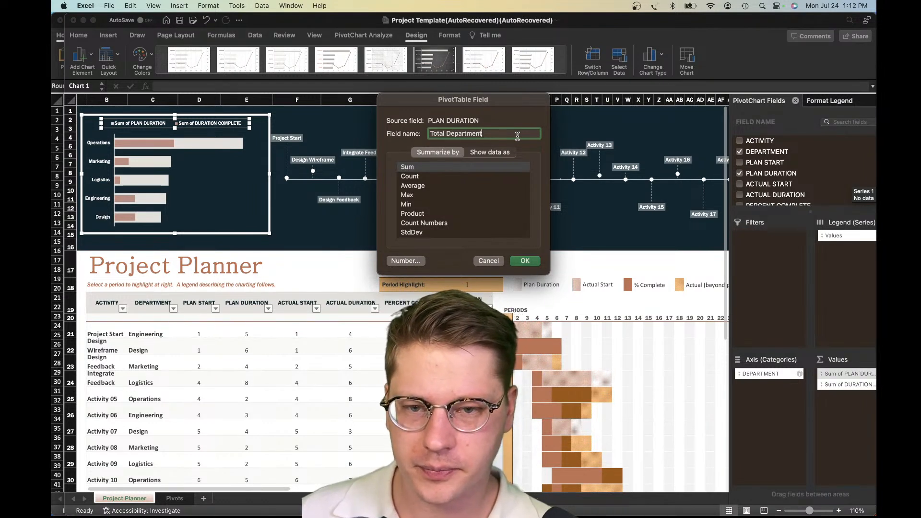
pyautogui.press('BackSpace')
pyautogui.press('BackSpace')
pyautogui.press('BackSpace')
pyautogui.press('BackSpace')
pyautogui.press('BackSpace')
pyautogui.press('BackSpace')
pyautogui.press('BackSpace')
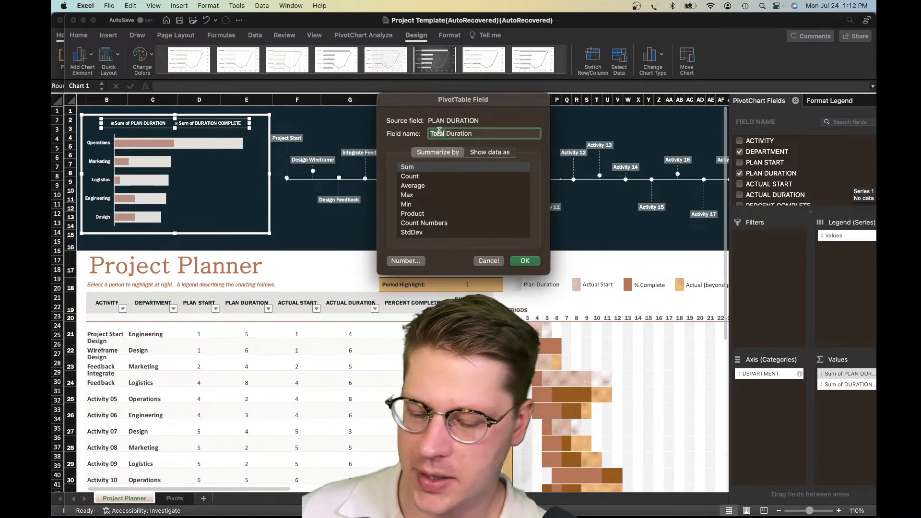
pyautogui.doubleClick(440, 134)
pyautogui.press('BackSpace')
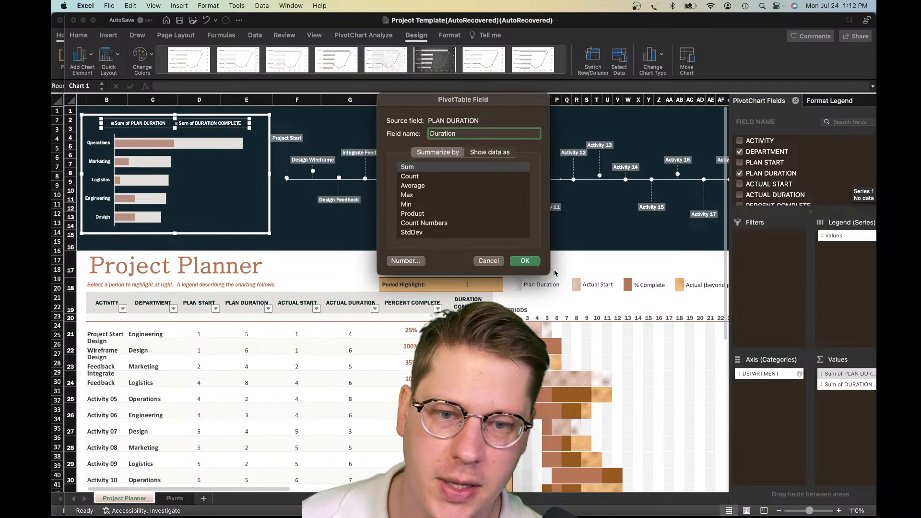
pyautogui.click(537, 261)
# Rename the Sum of DURATION COMPLETE value field as Progress
pyautogui.click(844, 386)
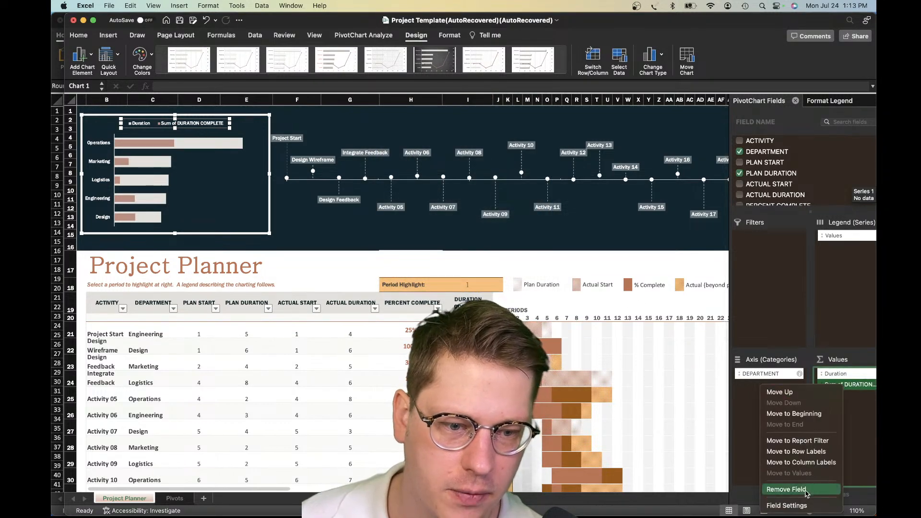
pyautogui.click(789, 505)
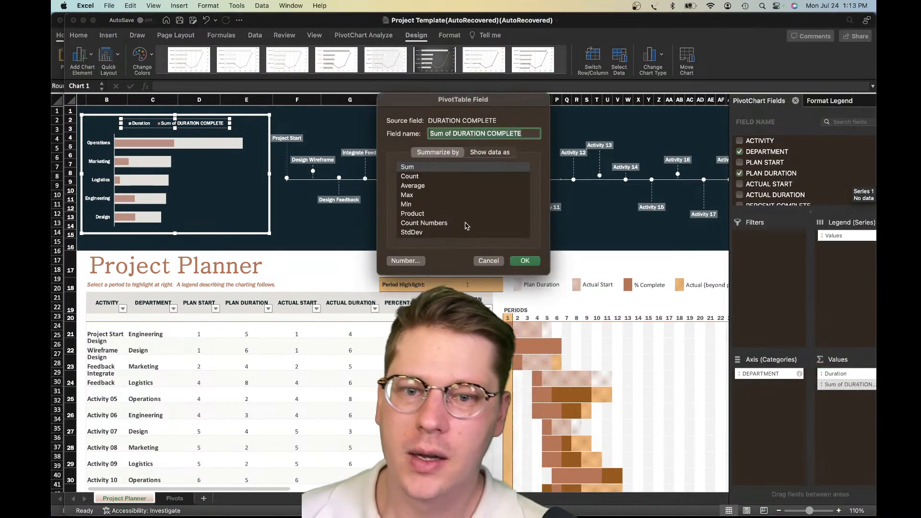
pyautogui.write('Progress')
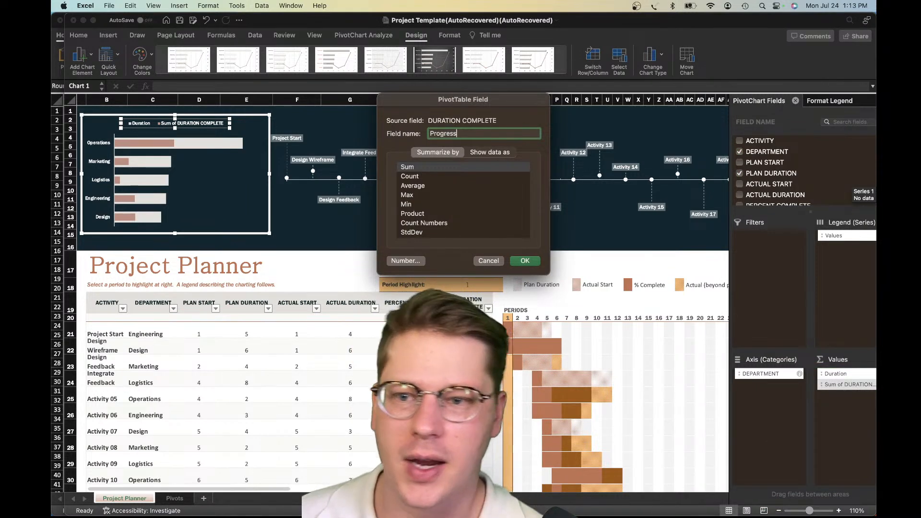
pyautogui.press('Return')
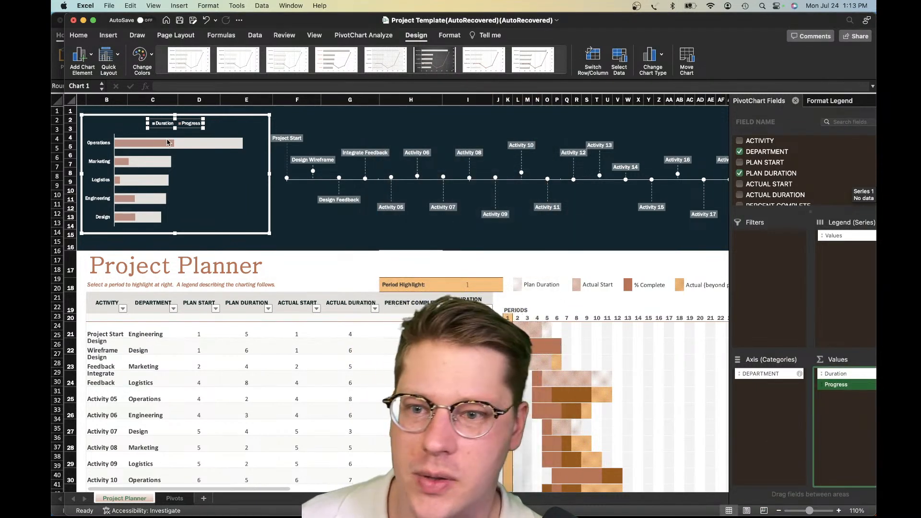
# Widen the department chart's legend slightly and enlarge its text to 10.5 points
pyautogui.moveTo(147, 124); pyautogui.dragTo(130, 121)
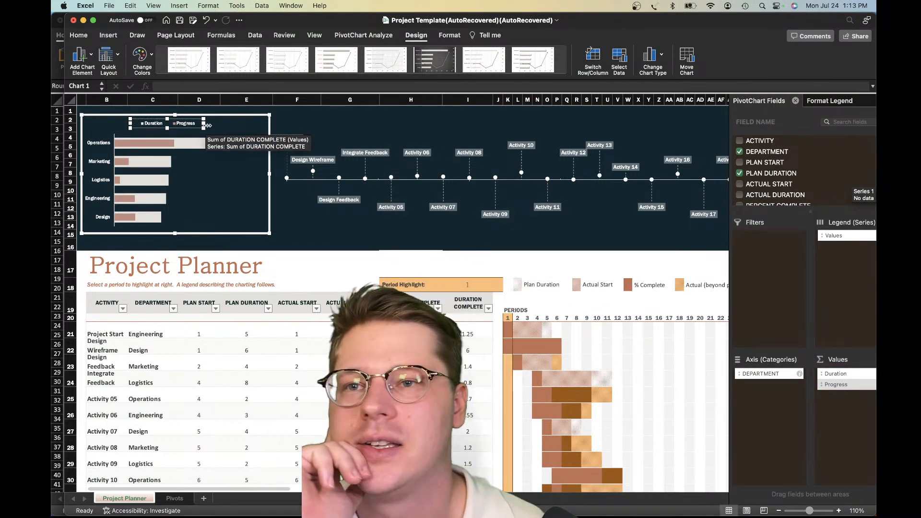
pyautogui.click(356, 236)
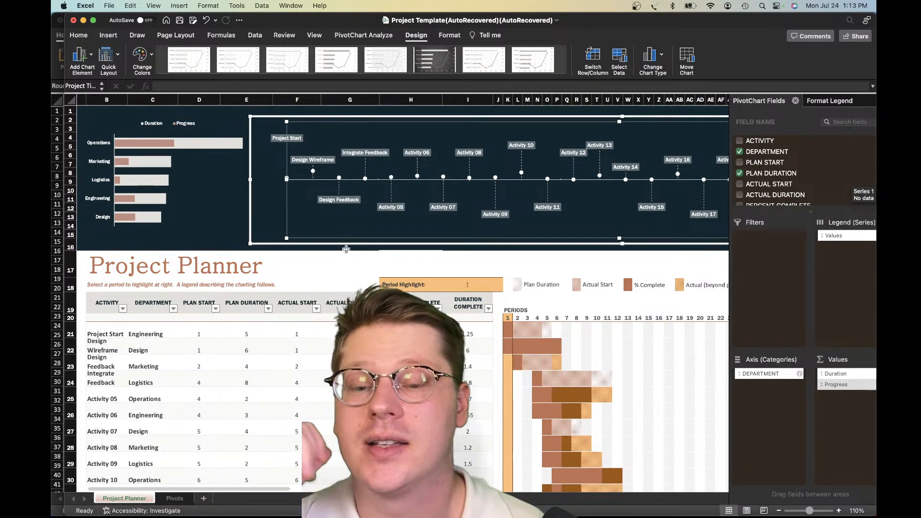
pyautogui.click(155, 124)
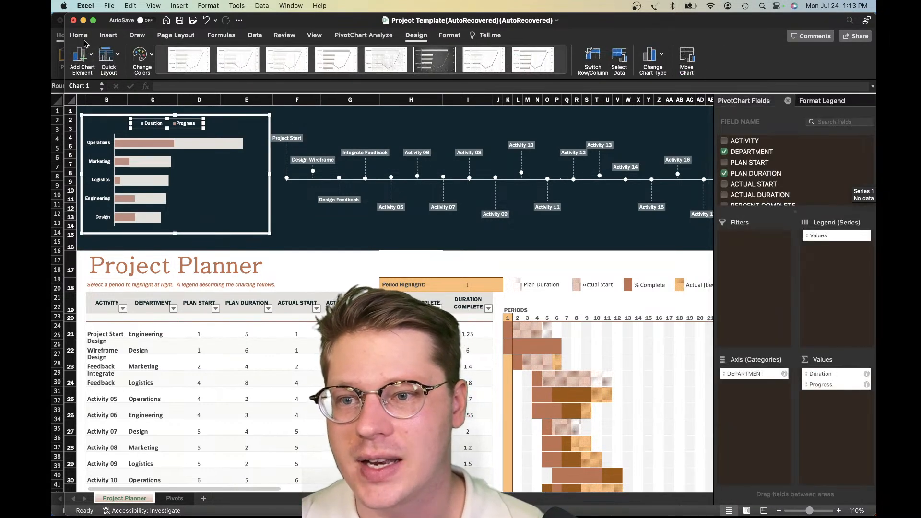
pyautogui.click(80, 36)
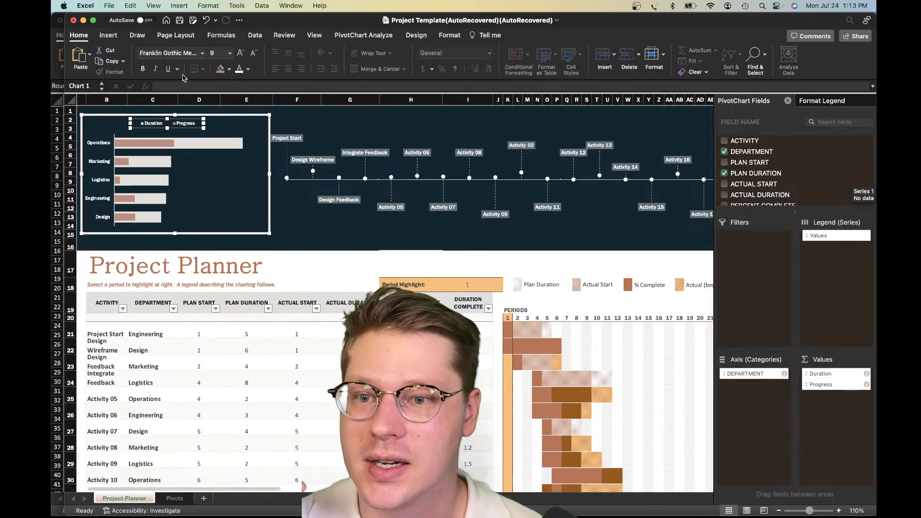
pyautogui.click(240, 54)
pyautogui.click(240, 54)
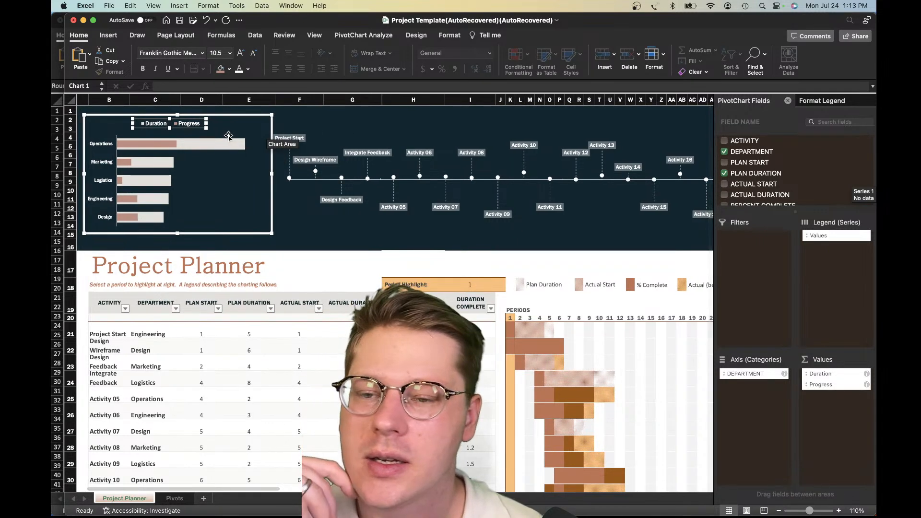
# Rename the planned-duration value field as Time Required
pyautogui.click(826, 375)
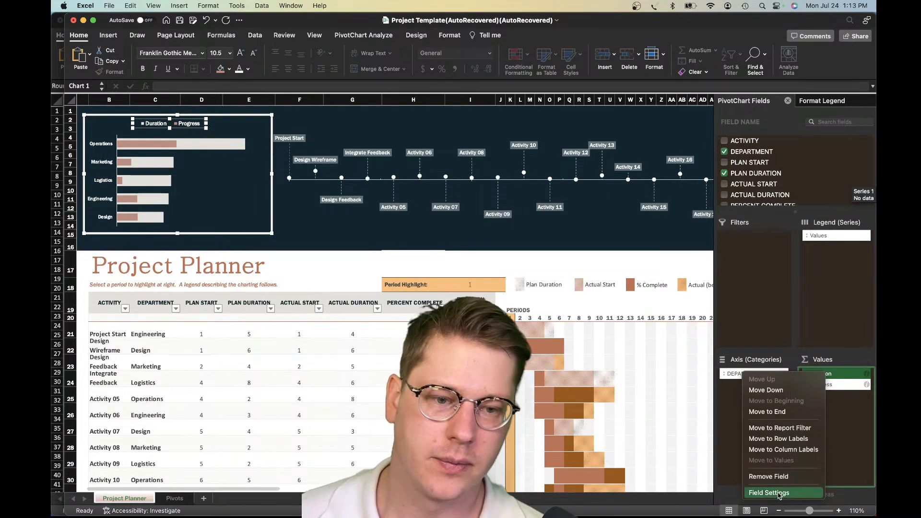
pyautogui.click(780, 494)
pyautogui.write('Time Requir')
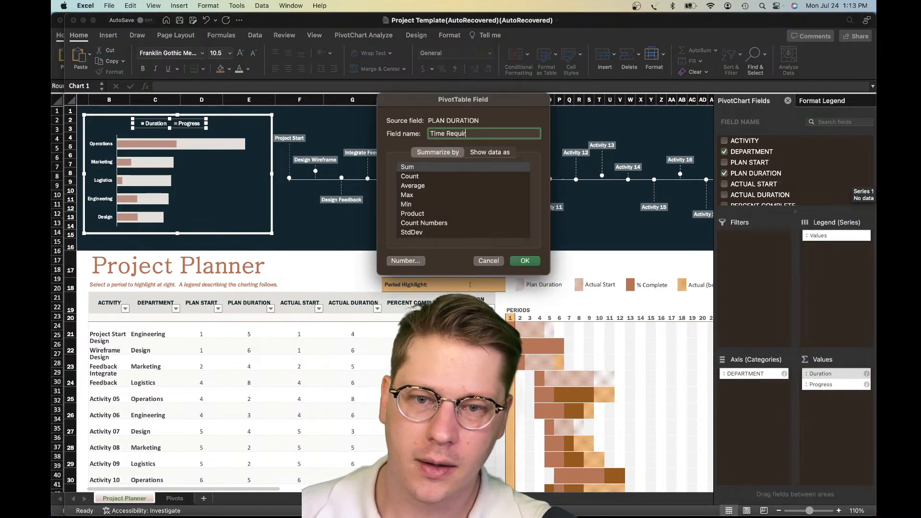
pyautogui.write('ed')
pyautogui.press('Return')
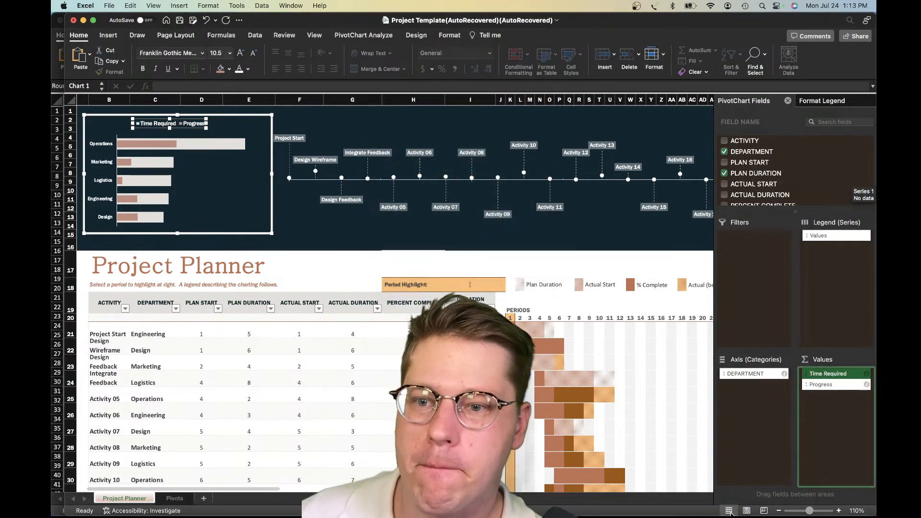
# Widen the legend to fit its longer entry and shift it slightly toward the start of the bars
pyautogui.moveTo(130, 125); pyautogui.dragTo(114, 124)
pyautogui.hscroll(1, 211, 123)
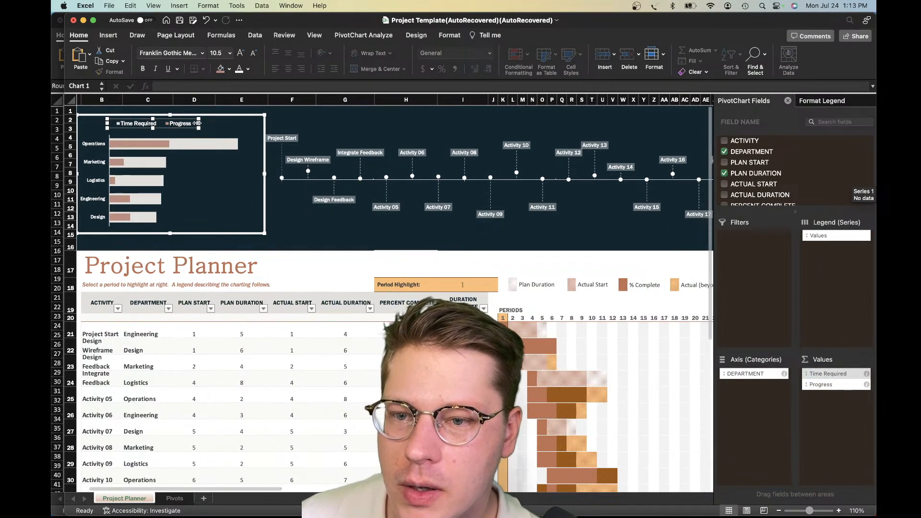
pyautogui.moveTo(180, 126); pyautogui.dragTo(172, 126)
pyautogui.click(344, 235)
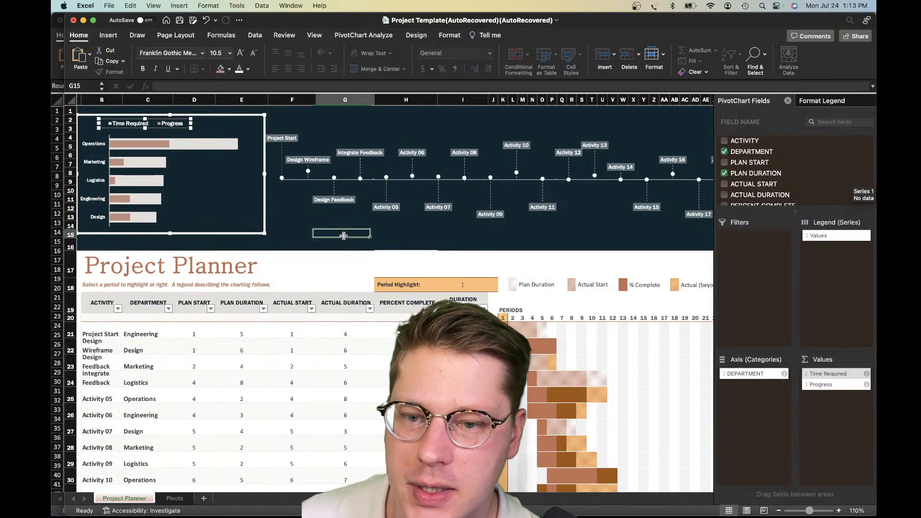
# Slightly increase the height of row 17, which holds the Project Planner title
pyautogui.hscroll(-2, 342, 234)
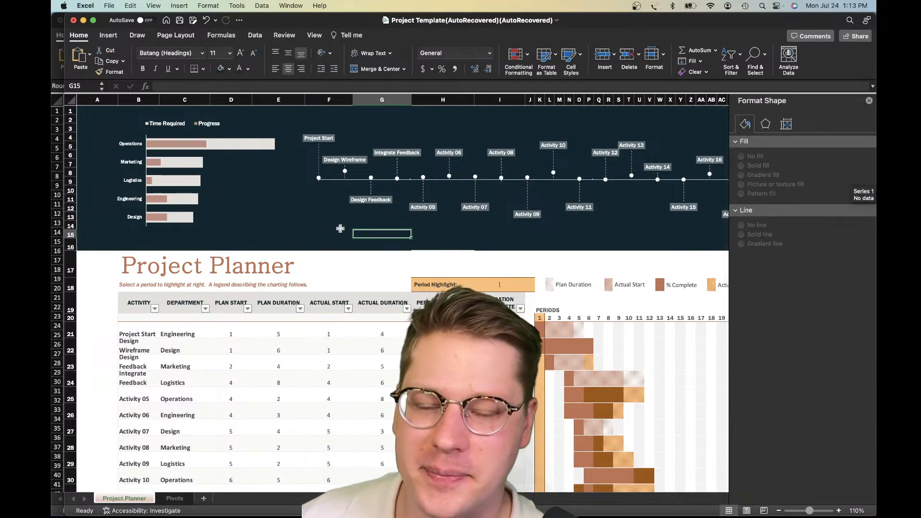
pyautogui.hscroll(10, 519, 260)
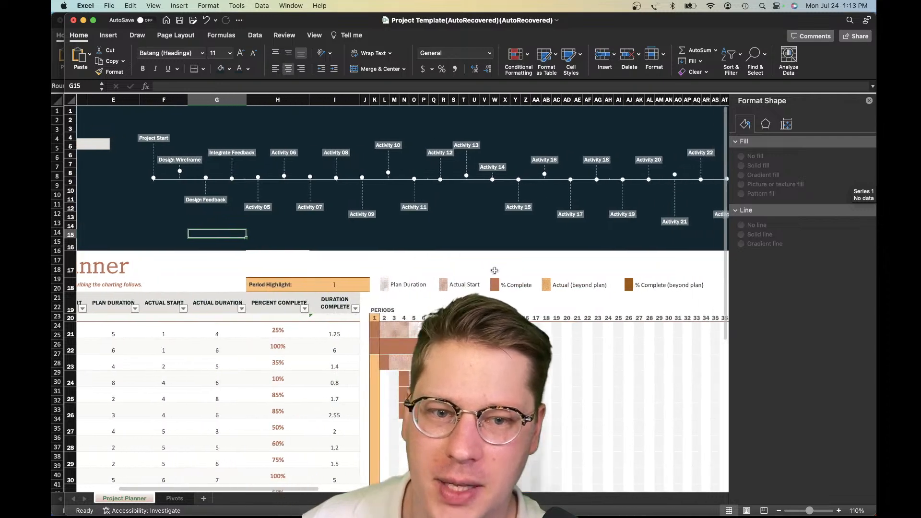
pyautogui.hscroll(-10, 499, 269)
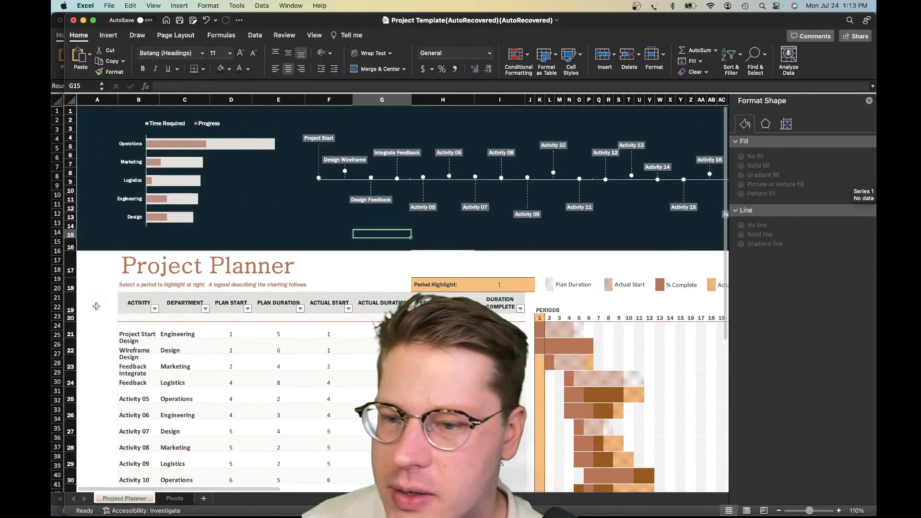
pyautogui.click(83, 264)
pyautogui.moveTo(72, 278); pyautogui.dragTo(72, 287)
pyautogui.click(230, 269)
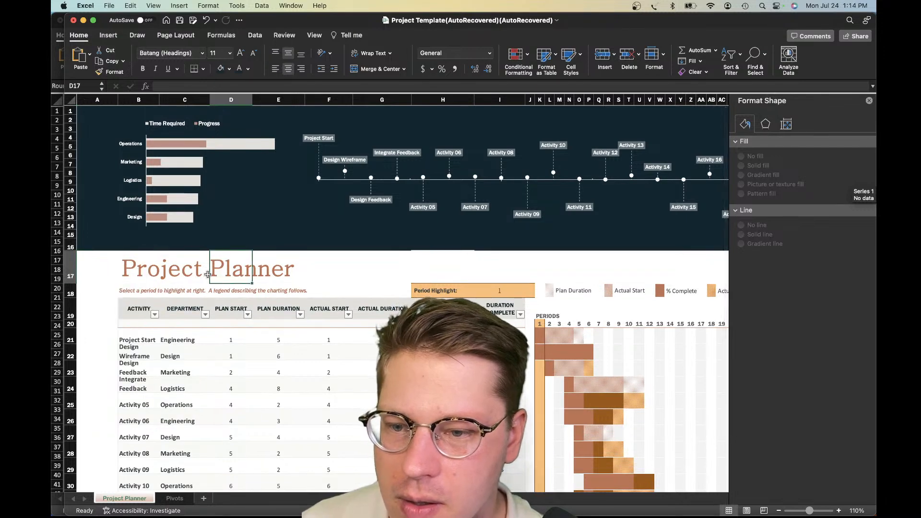
pyautogui.click(179, 271)
pyautogui.scroll(-1, 141, 286)
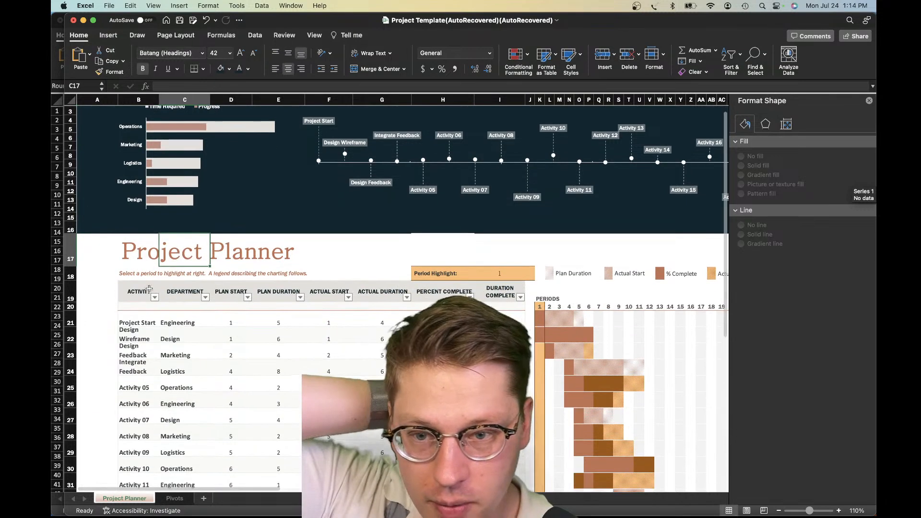
pyautogui.scroll(1, 140, 286)
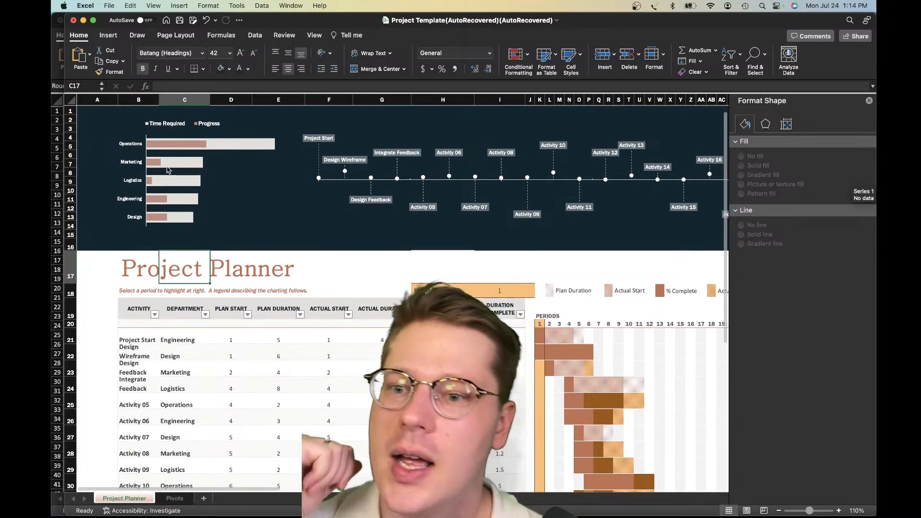
pyautogui.hscroll(1, 211, 153)
pyautogui.hscroll(-1, 251, 158)
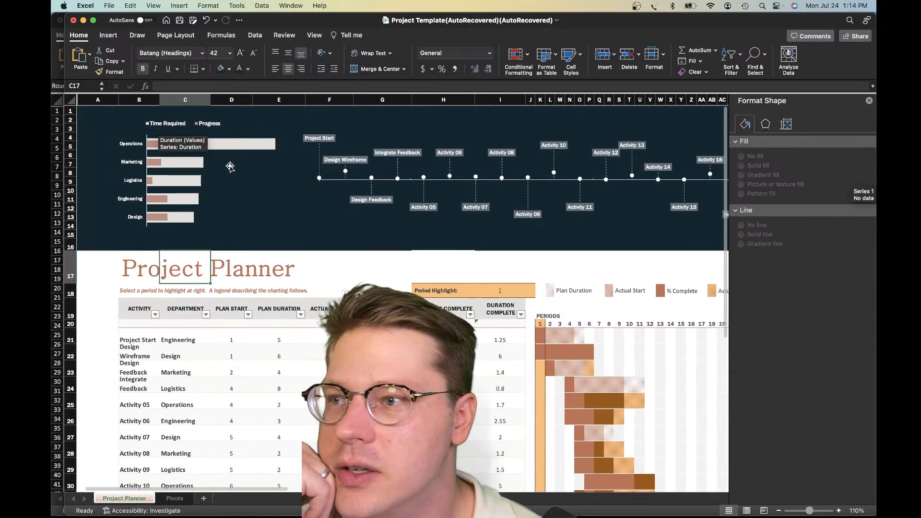
pyautogui.click(226, 191)
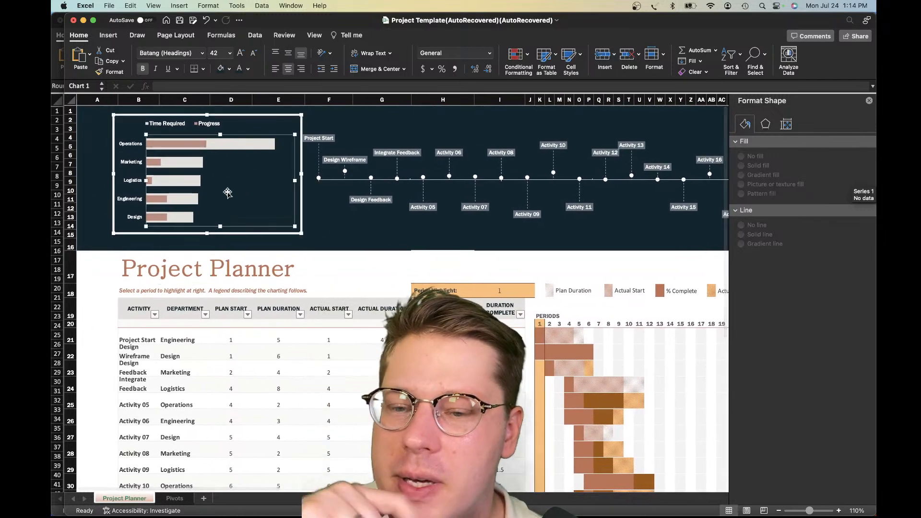
pyautogui.click(326, 235)
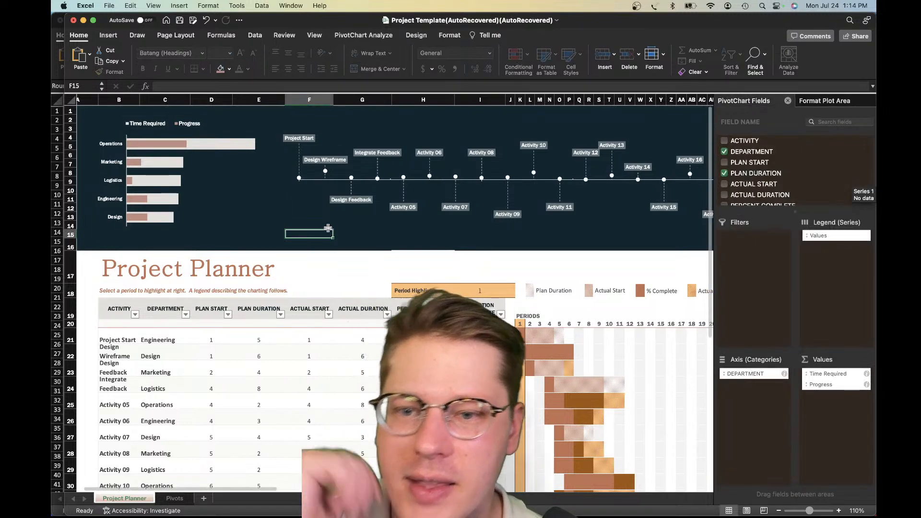
pyautogui.hscroll(12, 327, 228)
pyautogui.hscroll(-12, 328, 228)
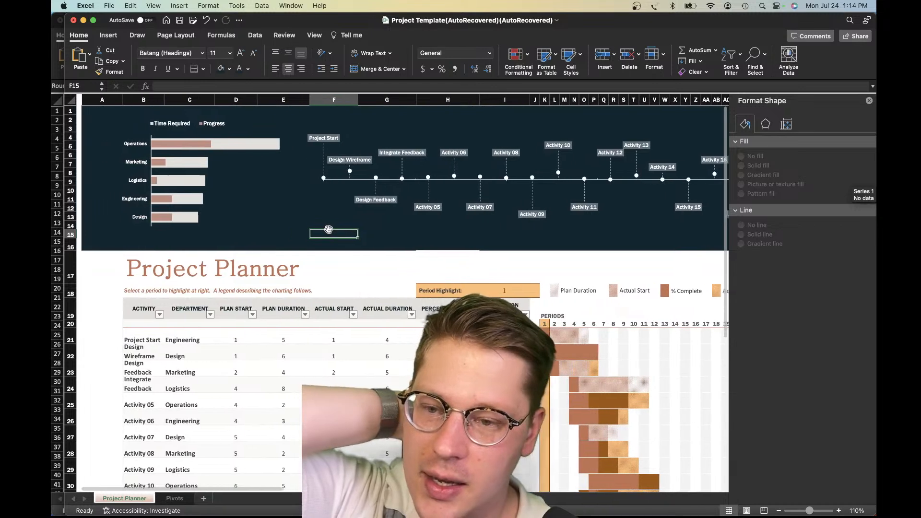
pyautogui.hscroll(1, 329, 228)
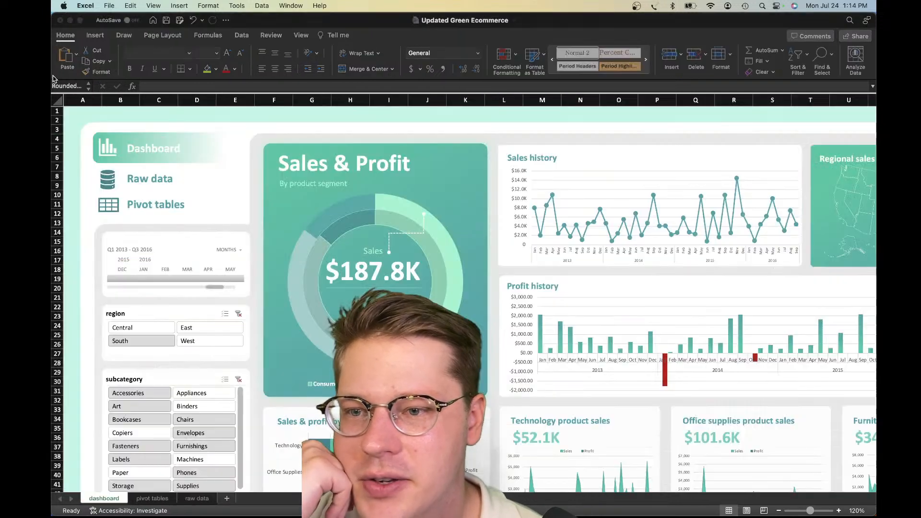
# Examine the layout and styling of the Updated Green Ecommerce dashboard, and return to the Project Template workbook
pyautogui.click(368, 211)
pyautogui.scroll(-5, 447, 220)
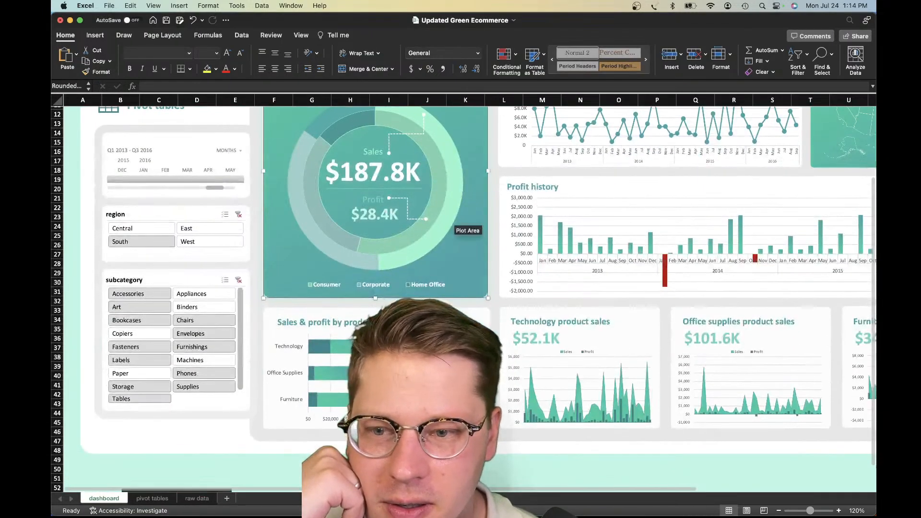
pyautogui.scroll(5, 447, 219)
pyautogui.scroll(-10, 463, 225)
pyautogui.hscroll(3, 463, 225)
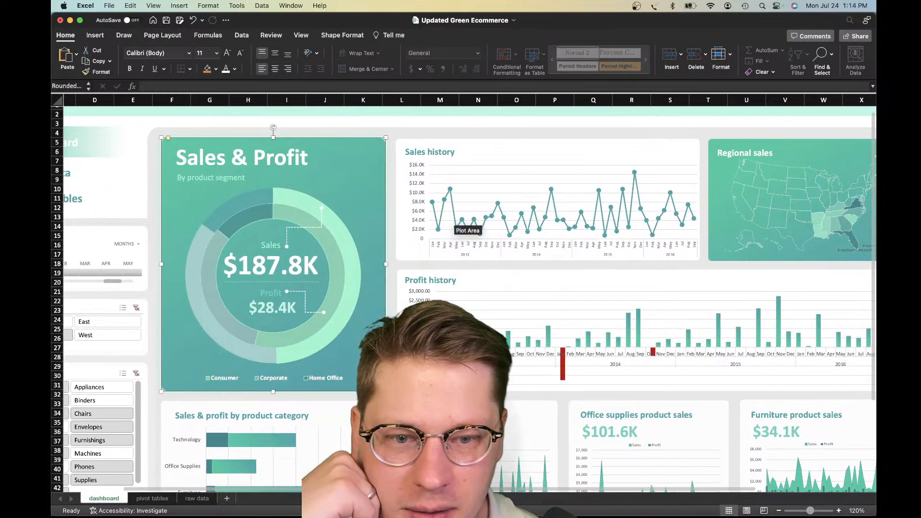
pyautogui.hscroll(-2, 463, 225)
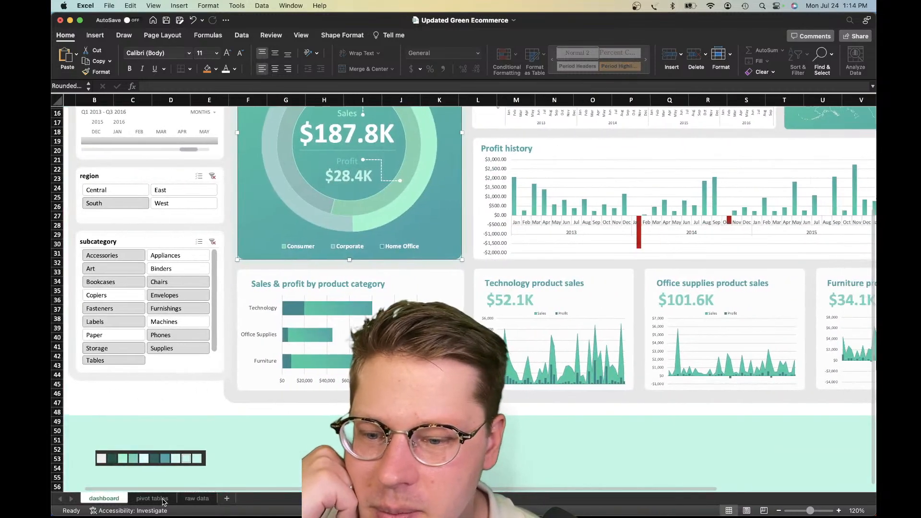
pyautogui.scroll(10, 511, 180)
pyautogui.hscroll(-1, 511, 180)
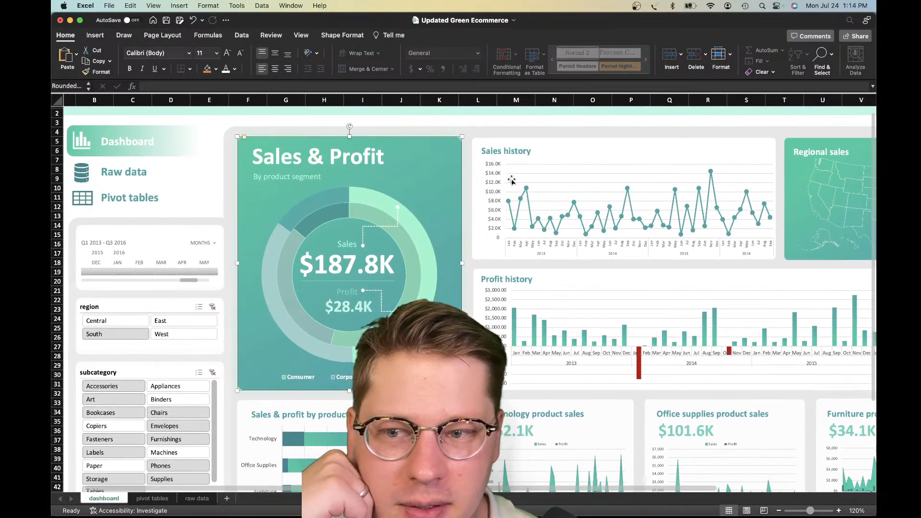
pyautogui.hotkey('ctrl', 'Up')
pyautogui.click(406, 239)
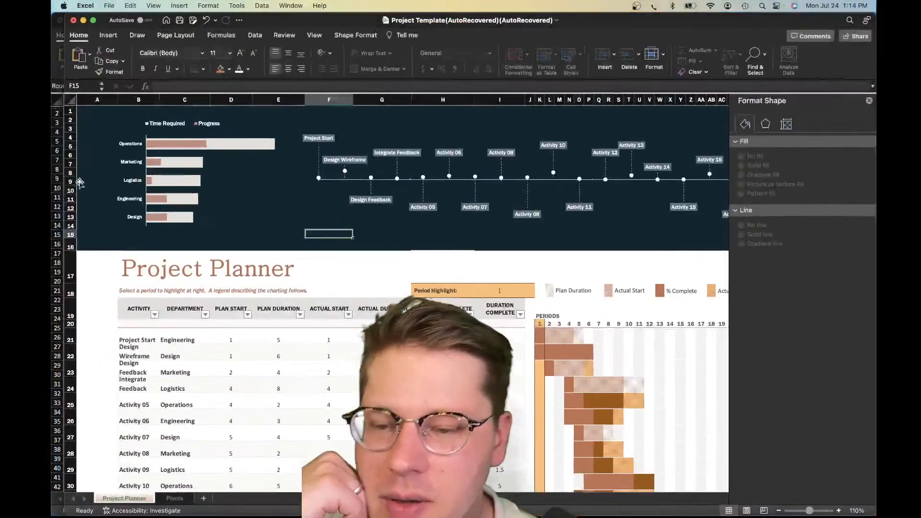
# Draw a rectangle about 0.25" high and 5.15" wide directly beneath the dark banner's lower edge and remove its outline
pyautogui.click(108, 35)
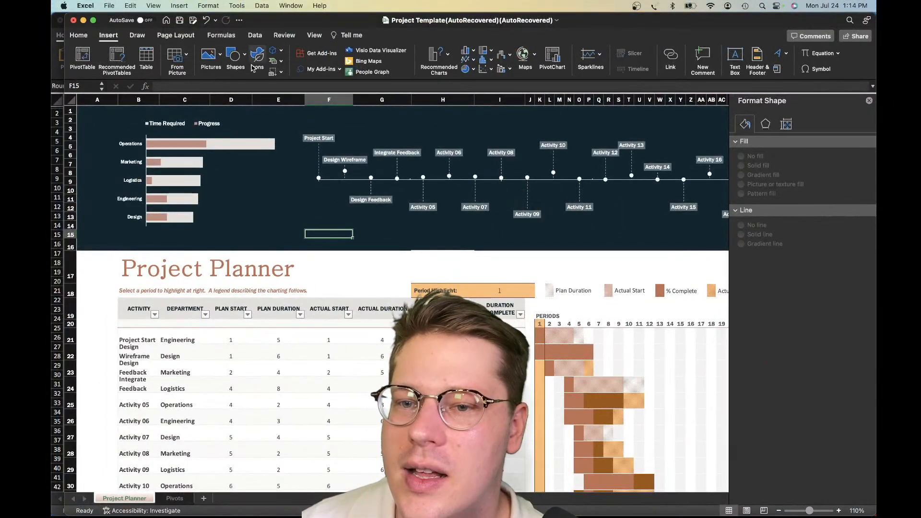
pyautogui.click(235, 57)
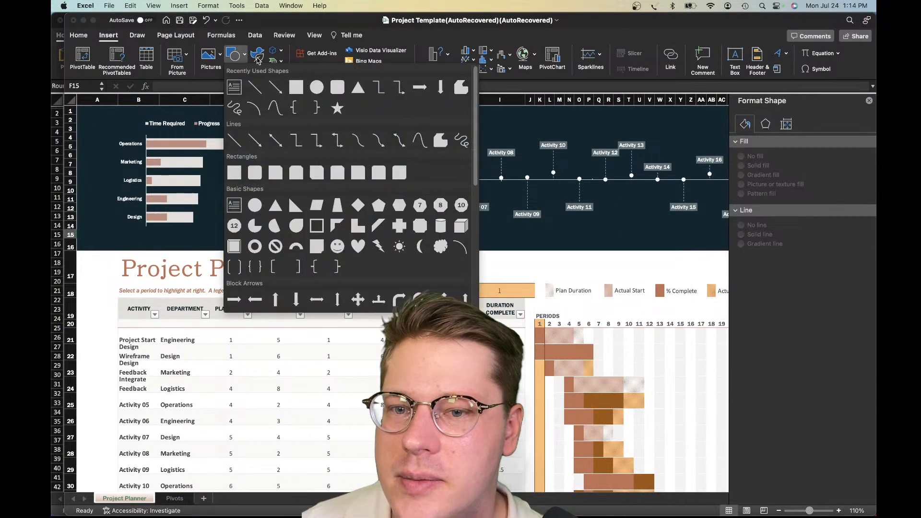
pyautogui.click(298, 87)
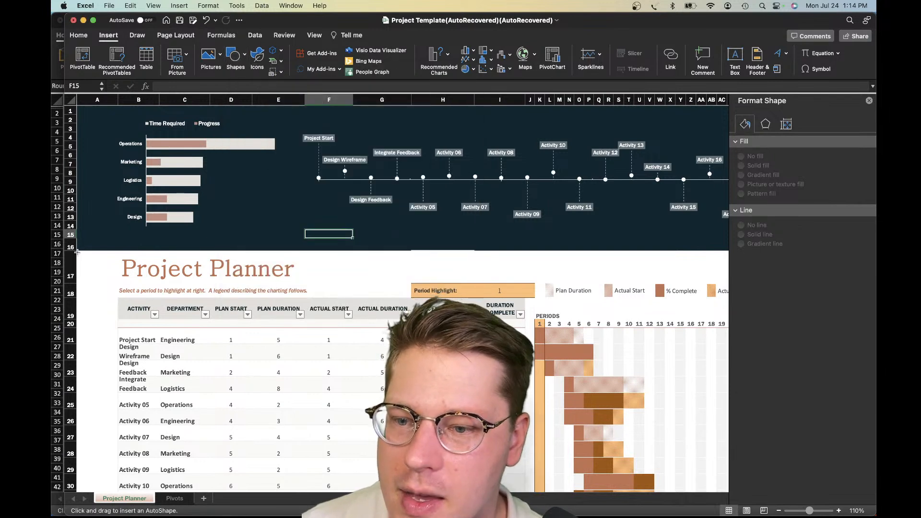
pyautogui.moveTo(77, 252); pyautogui.dragTo(276, 262)
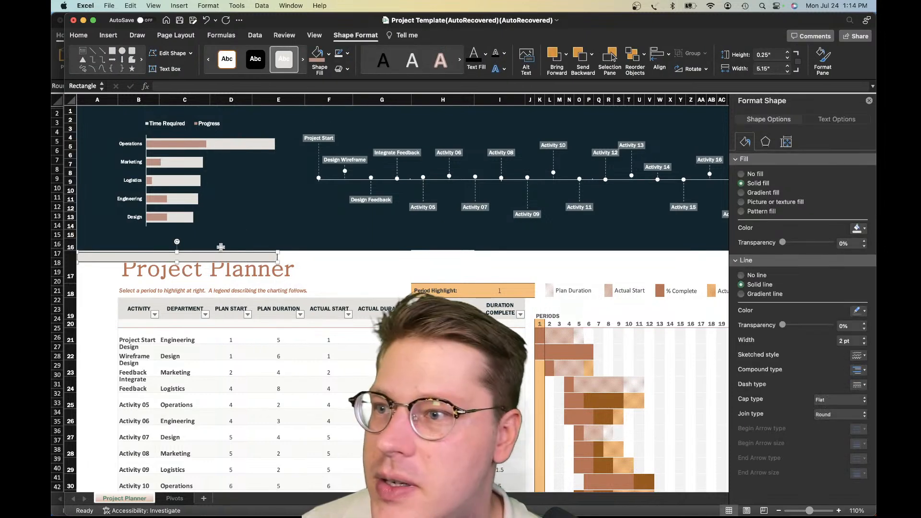
pyautogui.moveTo(248, 258); pyautogui.dragTo(247, 256)
pyautogui.click(757, 276)
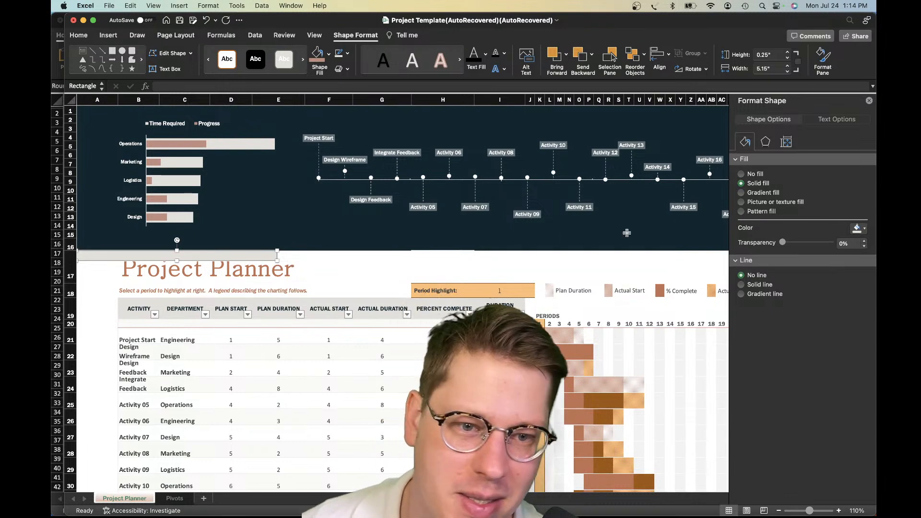
# Give the rectangle a linear gradient fill and delete its two middle gradient stops
pyautogui.click(780, 194)
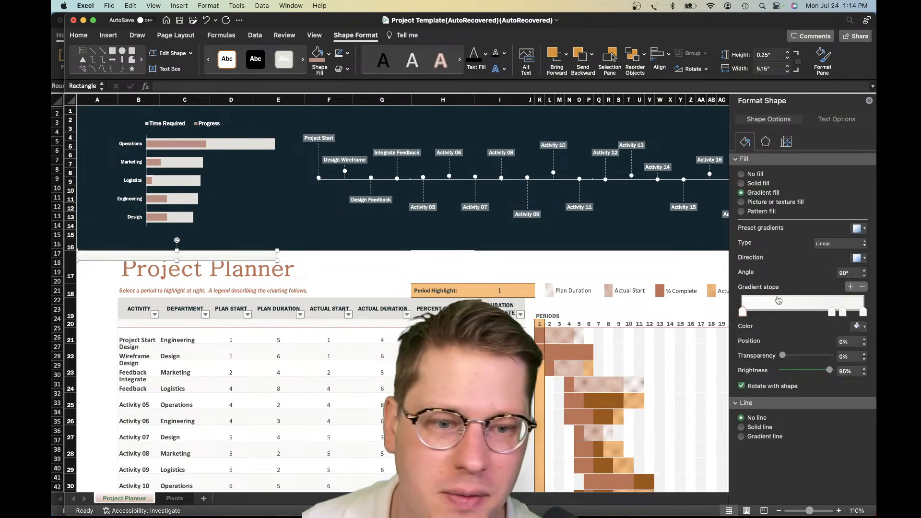
pyautogui.click(843, 312)
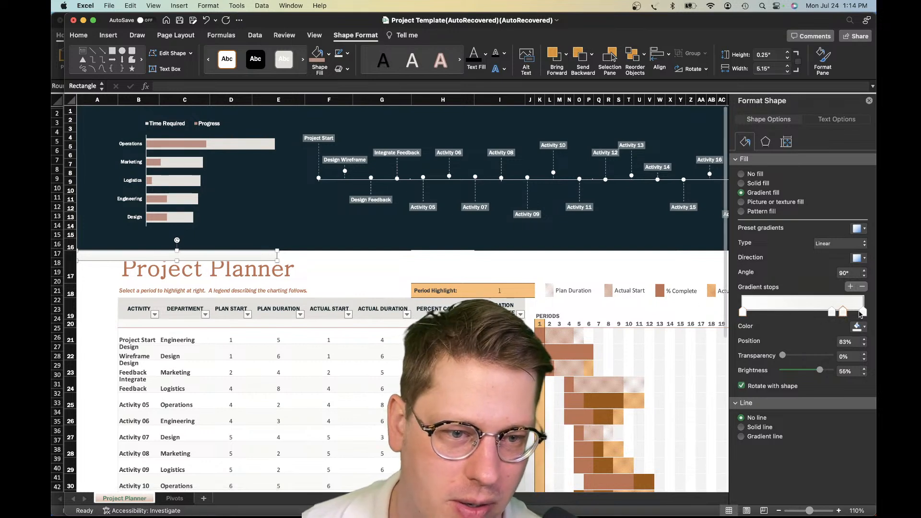
pyautogui.click(864, 288)
pyautogui.click(864, 287)
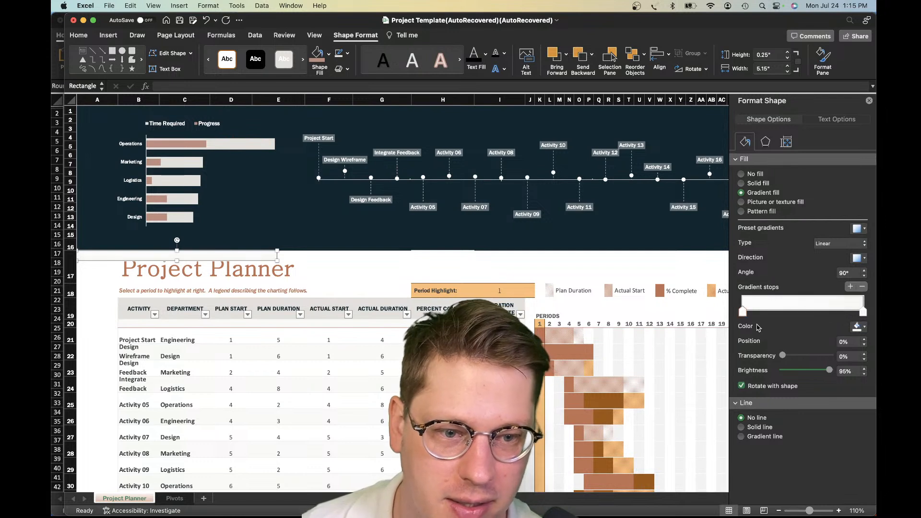
# Make both gradient stops black, with the first at 84% transparency and the last at 100%
pyautogui.click(857, 329)
pyautogui.click(796, 354)
pyautogui.moveTo(816, 355); pyautogui.dragTo(821, 356)
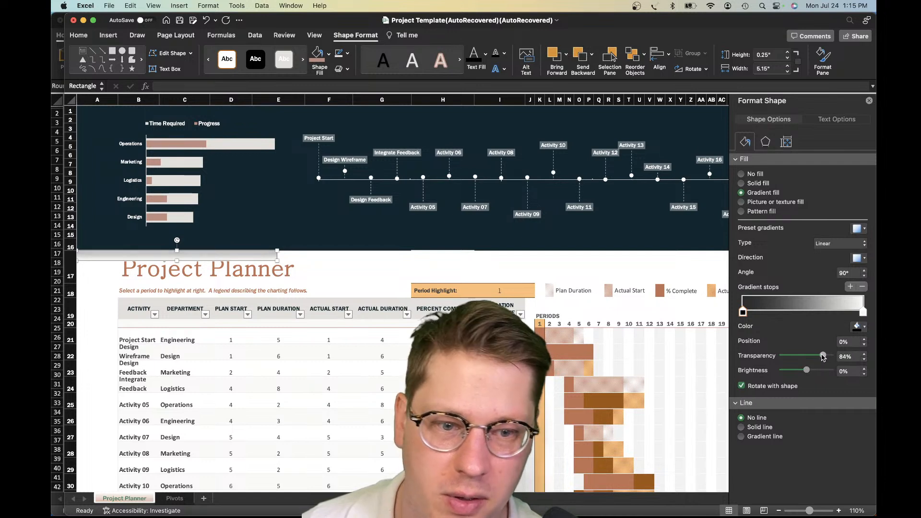
pyautogui.click(863, 313)
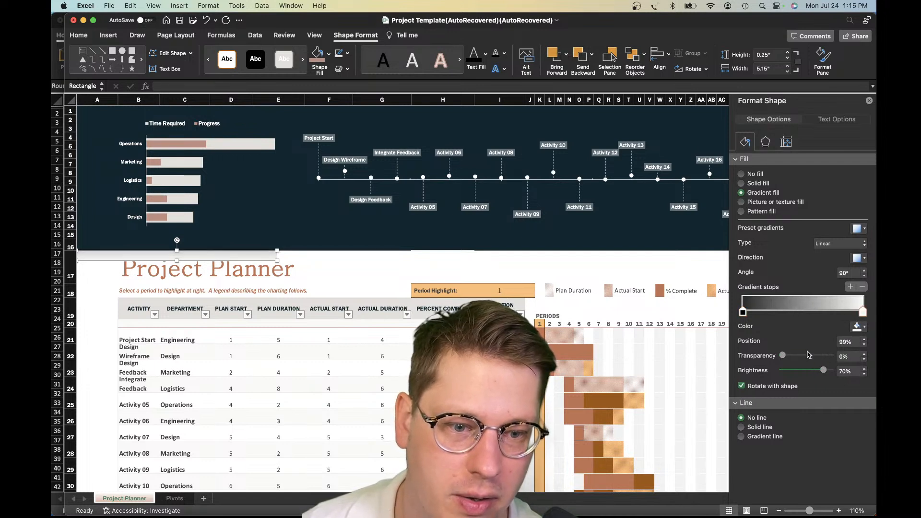
pyautogui.click(857, 327)
pyautogui.click(798, 354)
pyautogui.moveTo(782, 355); pyautogui.dragTo(862, 353)
# Stretch the gradient rectangle to about 0.4" high and 53.17" wide so it runs along the banner's lower edge
pyautogui.moveTo(277, 260); pyautogui.dragTo(514, 268)
pyautogui.hscroll(-20, 422, 274)
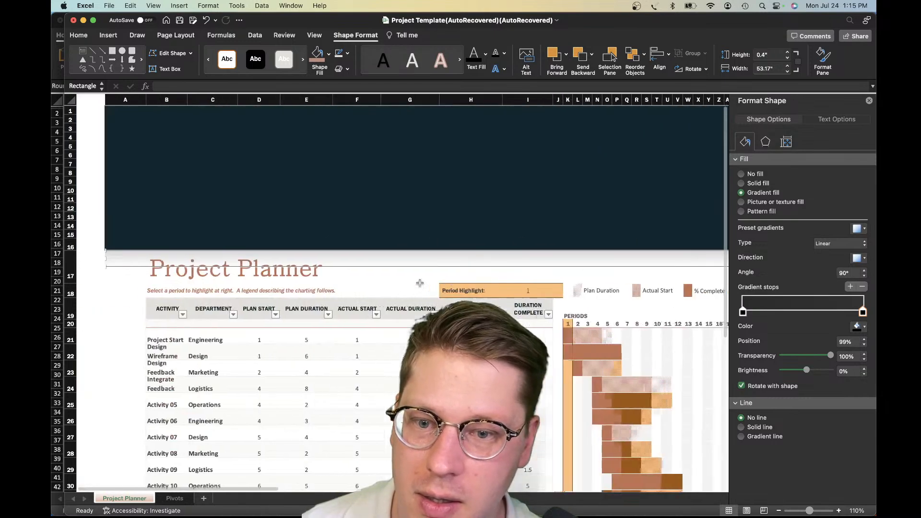
pyautogui.click(345, 275)
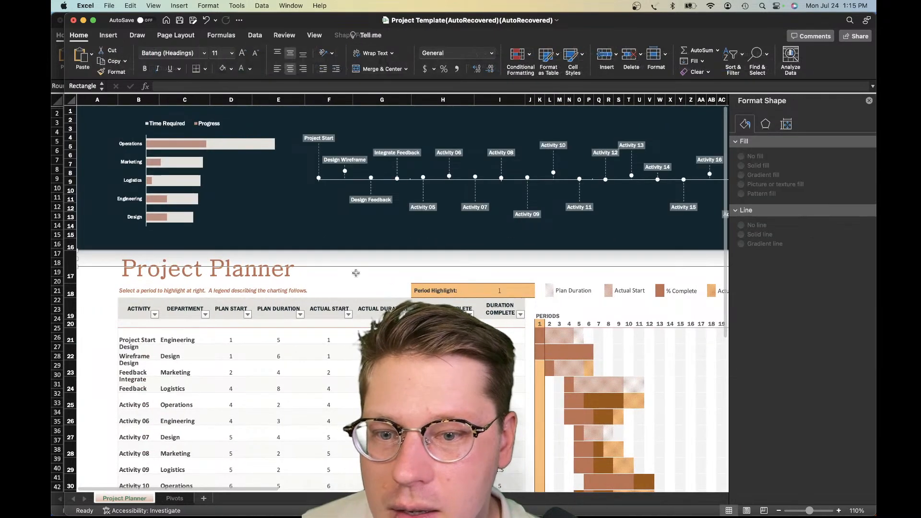
# Slightly reduce the height of the gradient shadow strip beneath the banner
pyautogui.click(118, 264)
pyautogui.hscroll(15, 249, 266)
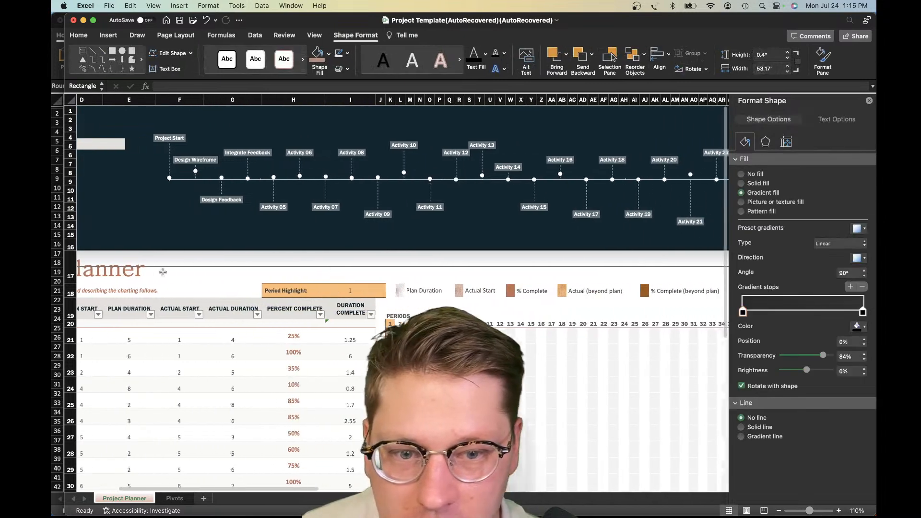
pyautogui.hscroll(3, 377, 267)
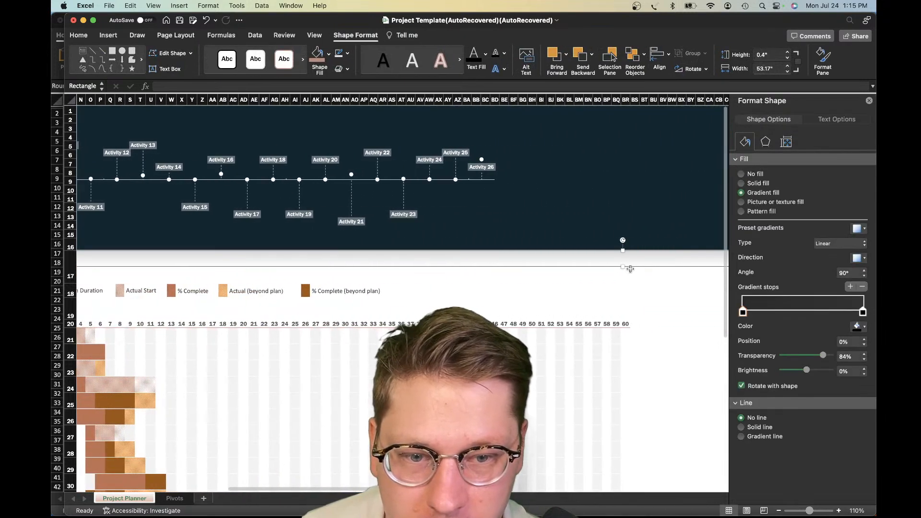
pyautogui.moveTo(625, 267); pyautogui.dragTo(624, 261)
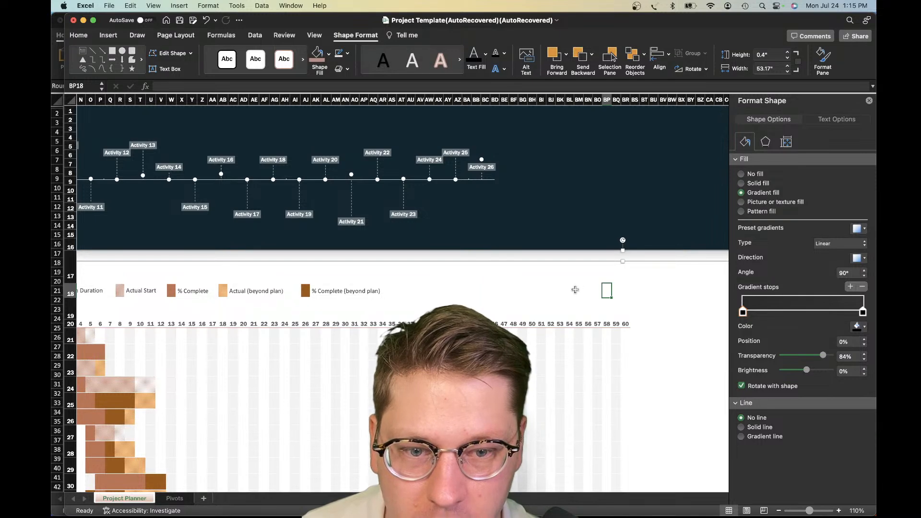
pyautogui.click(578, 290)
pyautogui.hscroll(-15, 579, 291)
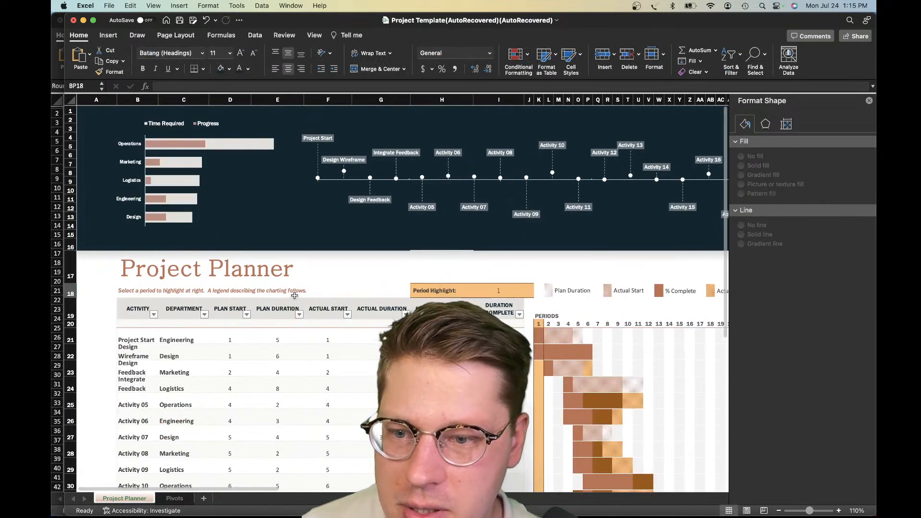
pyautogui.click(286, 291)
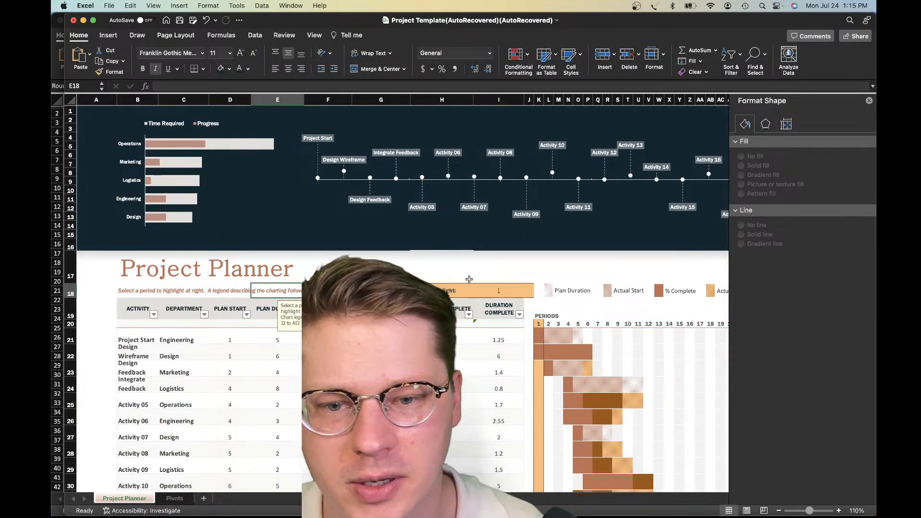
pyautogui.scroll(-1, 444, 256)
pyautogui.click(477, 228)
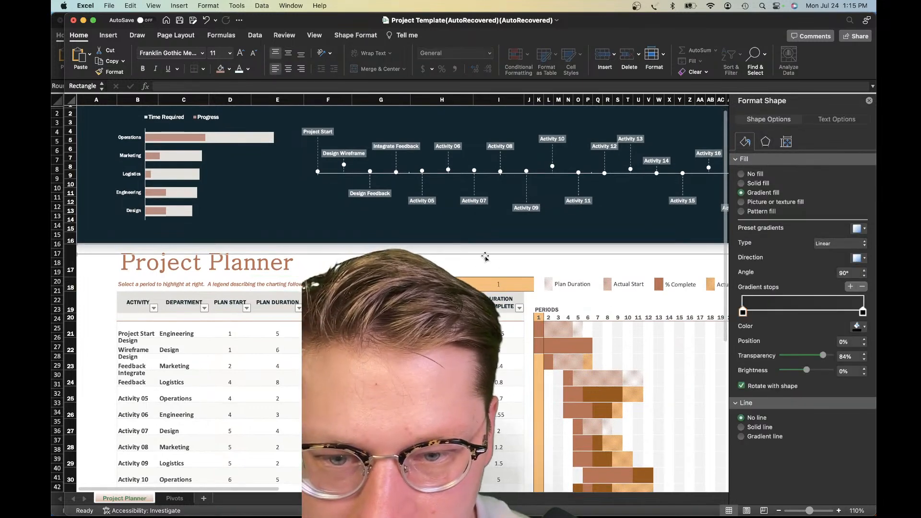
pyautogui.press('Escape')
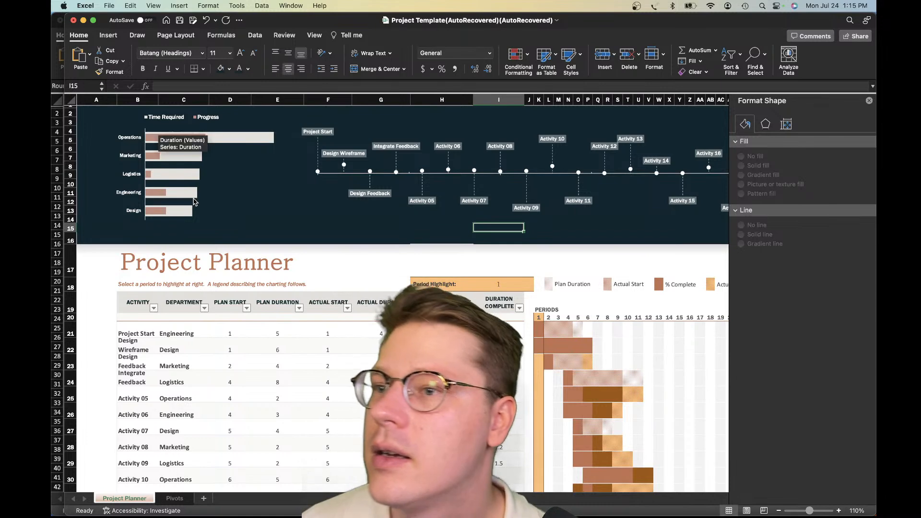
pyautogui.scroll(1, 184, 201)
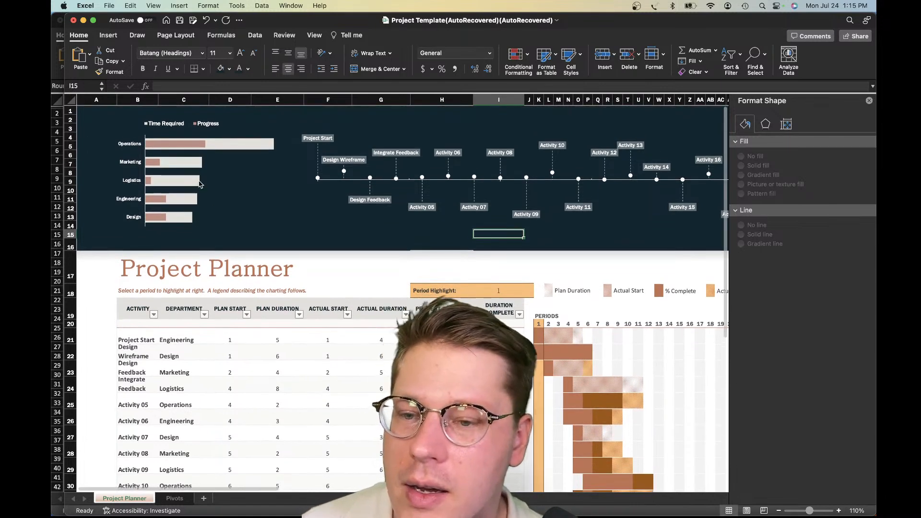
pyautogui.click(215, 183)
pyautogui.click(291, 221)
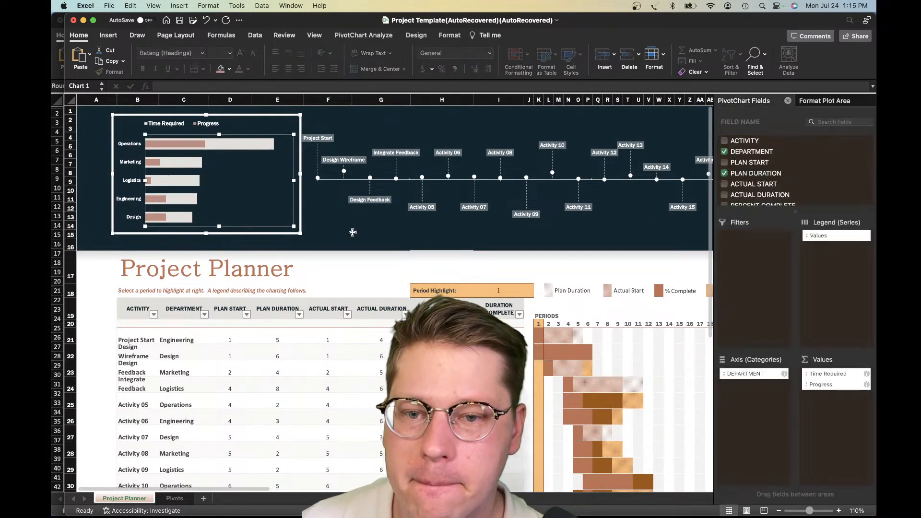
pyautogui.click(348, 235)
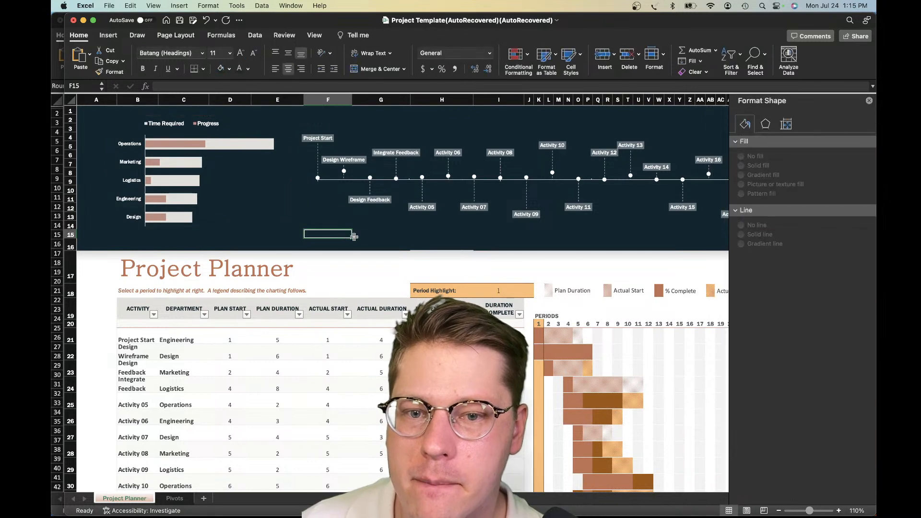
pyautogui.hscroll(4, 363, 242)
pyautogui.hscroll(-4, 364, 243)
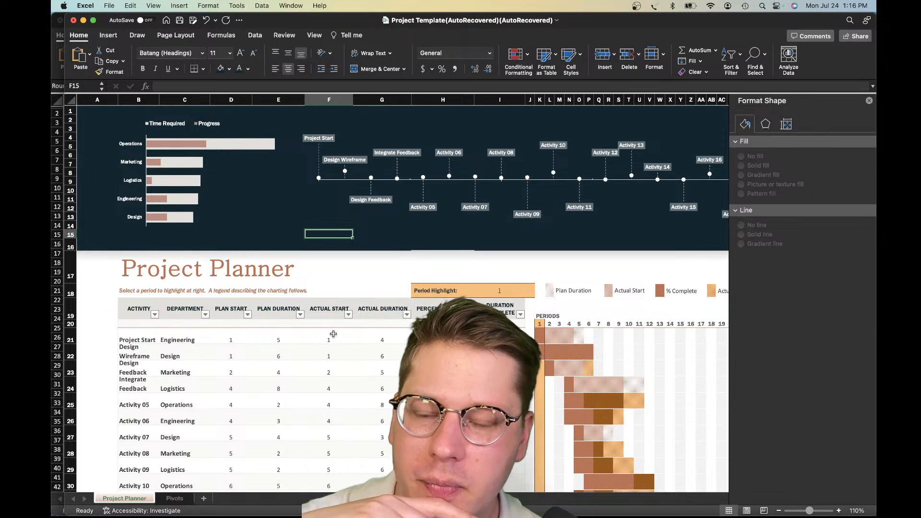
pyautogui.click(439, 186)
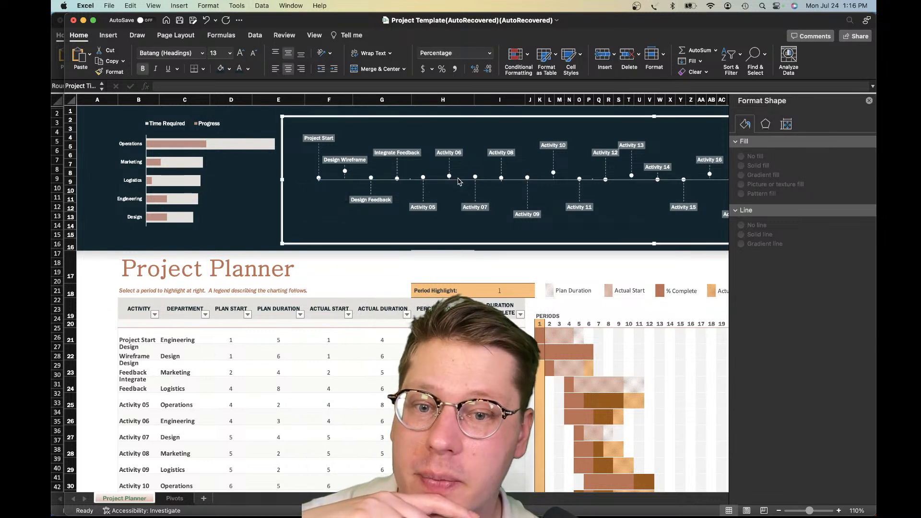
pyautogui.click(329, 130)
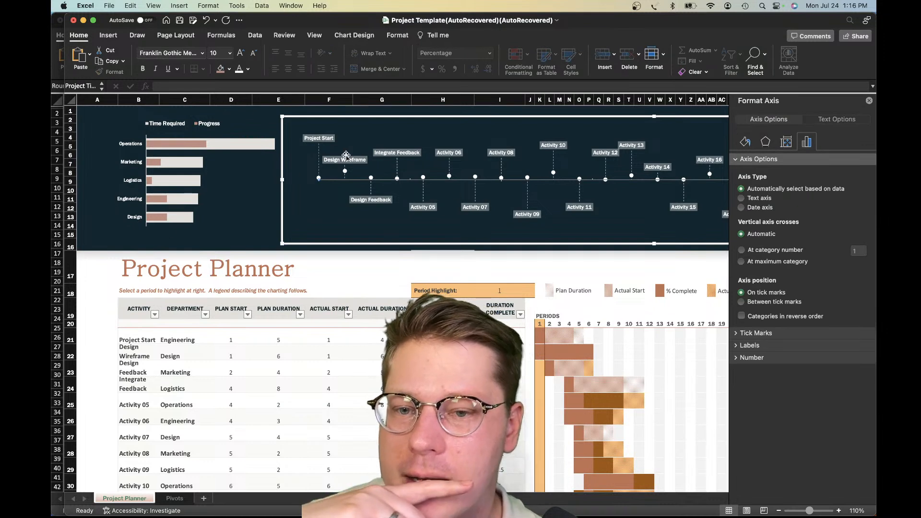
# Fill the Time Required bars in the department progress chart with solid white
pyautogui.click(328, 137)
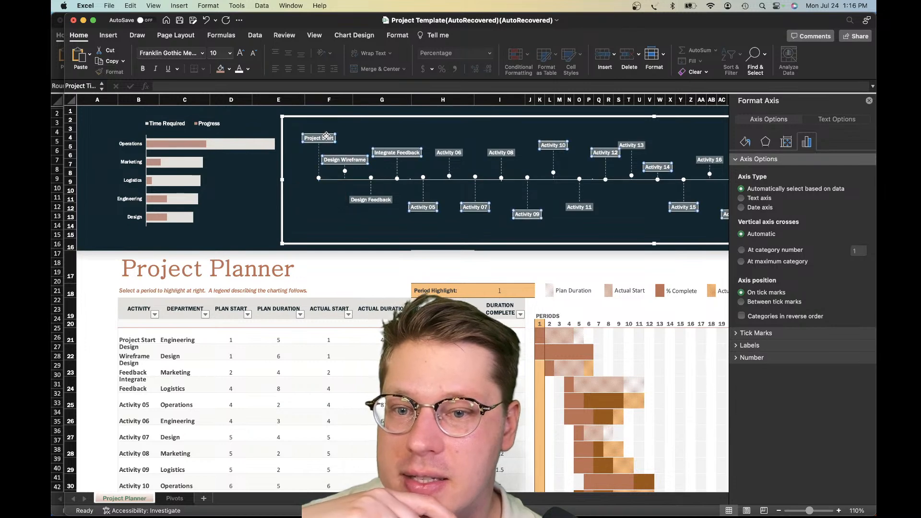
pyautogui.click(264, 150)
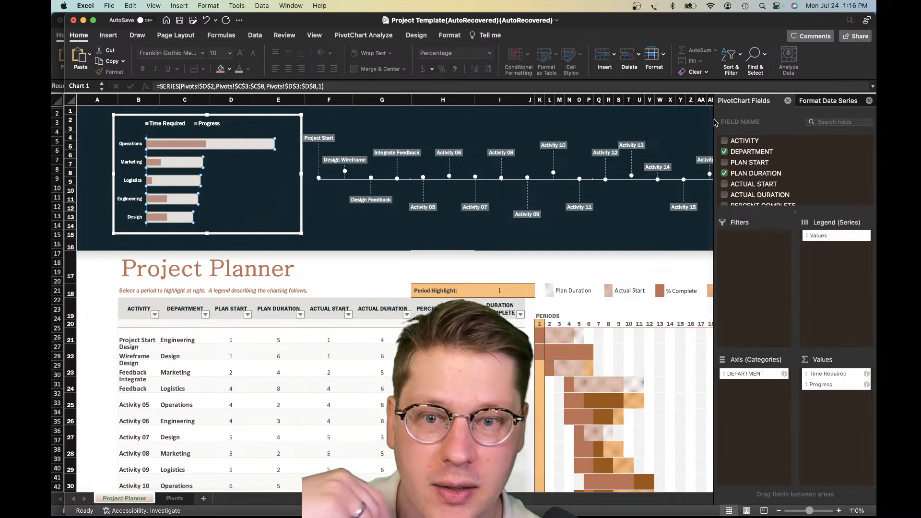
pyautogui.click(828, 100)
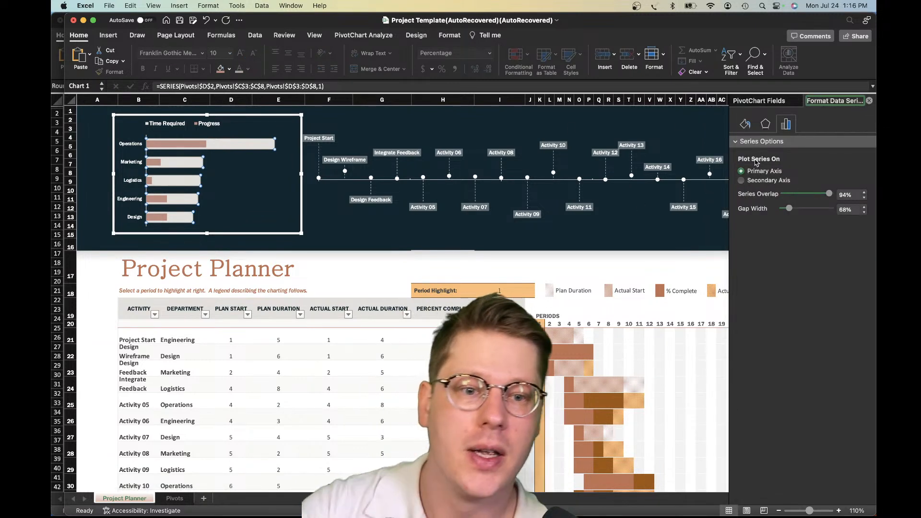
pyautogui.click(744, 125)
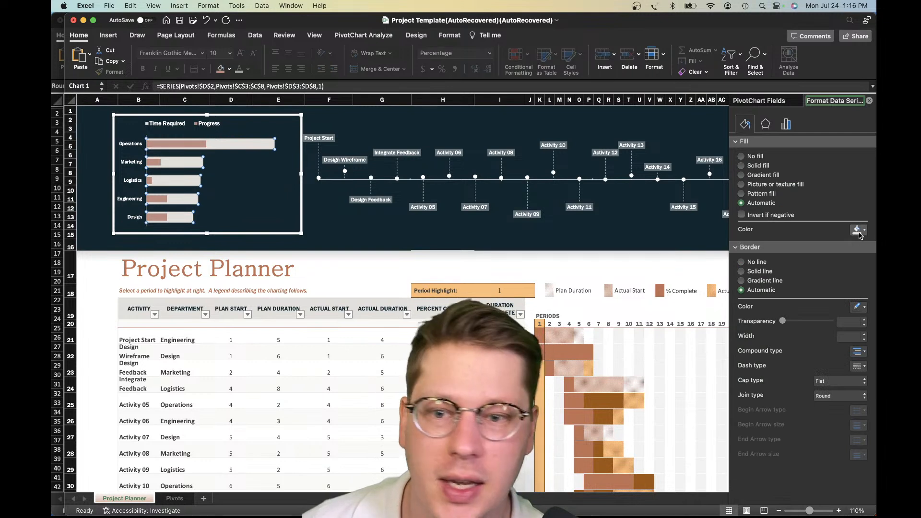
pyautogui.click(858, 231)
pyautogui.click(788, 258)
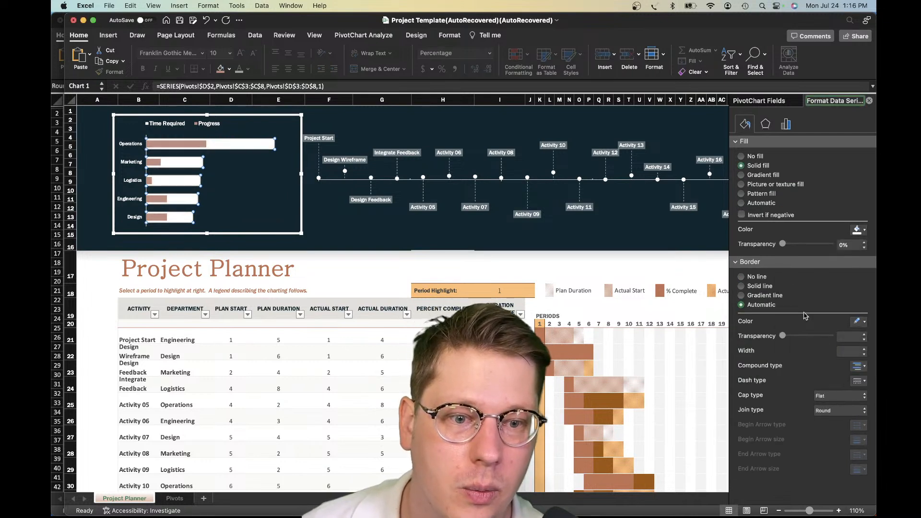
# Try a 50% fill transparency on the white Time Required bars
pyautogui.moveTo(804, 247)
pyautogui.mouseDown()
pyautogui.moveTo(824, 245)
pyautogui.moveTo(808, 246)
pyautogui.mouseUp()
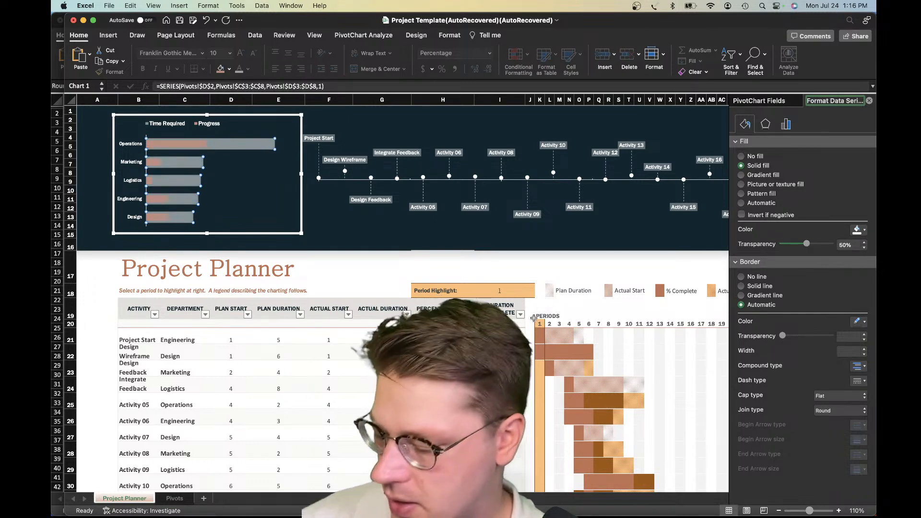
pyautogui.click(459, 232)
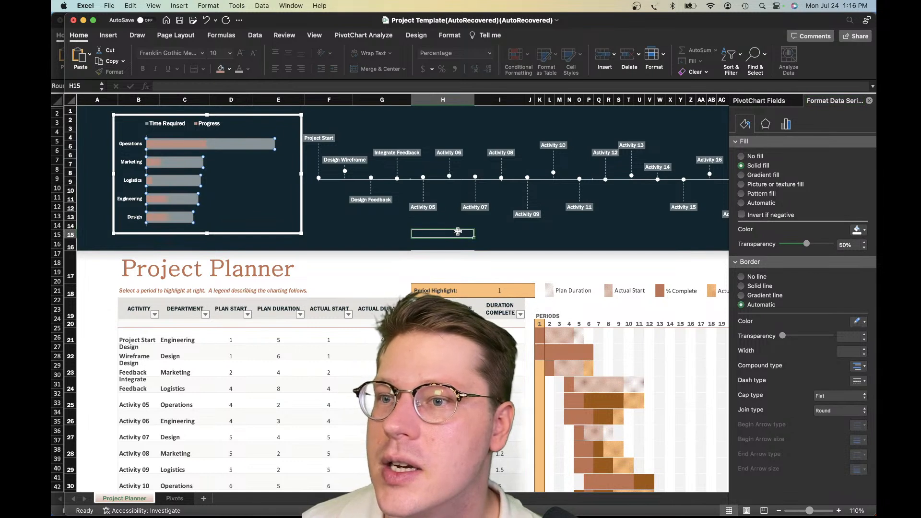
pyautogui.click(450, 232)
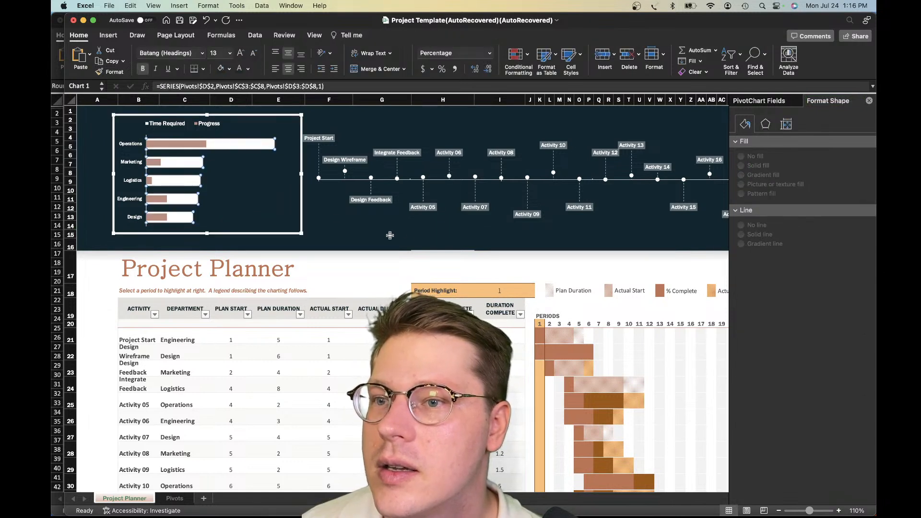
# Review how the white bars, the timeline and the banner's shadow look together above the planner table
pyautogui.click(303, 204)
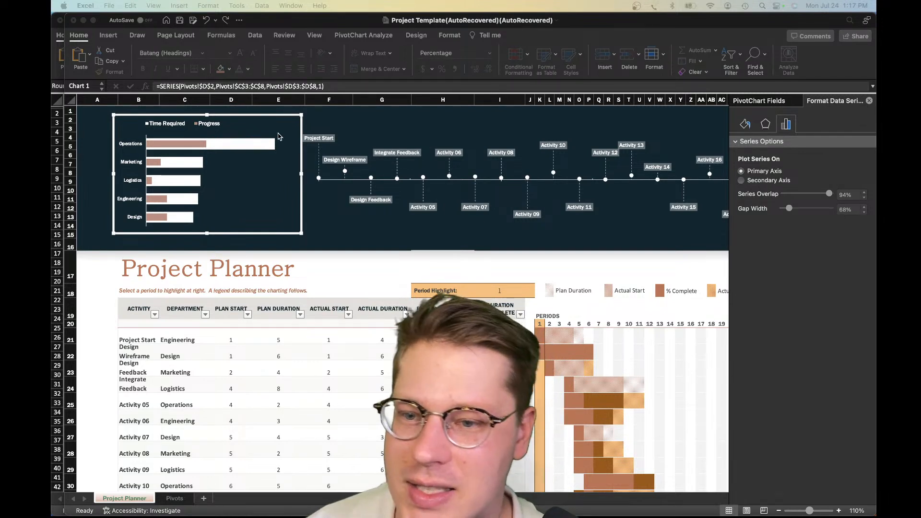
pyautogui.click(381, 227)
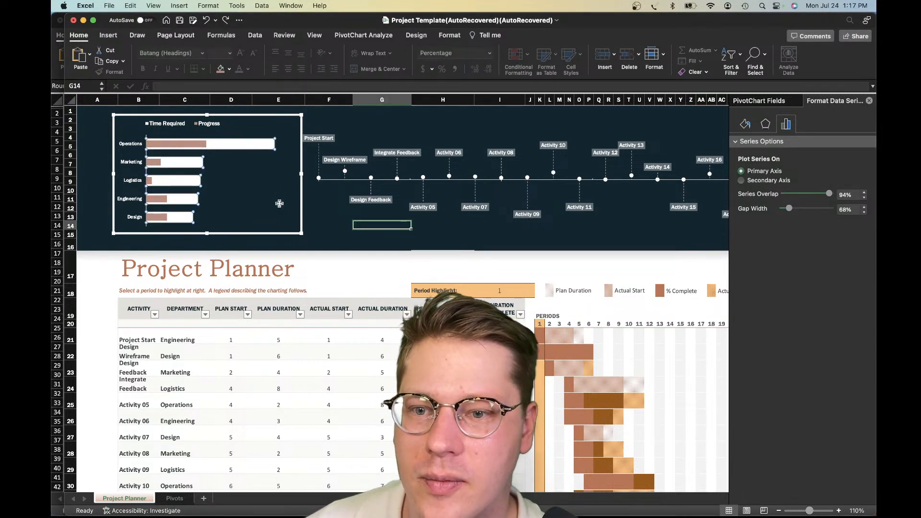
pyautogui.click(353, 200)
pyautogui.scroll(-1, 351, 211)
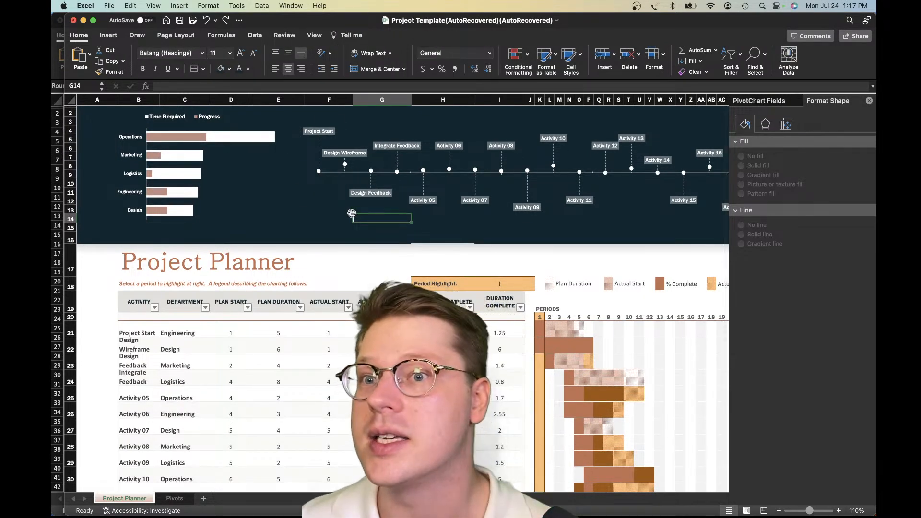
pyautogui.scroll(-3, 322, 196)
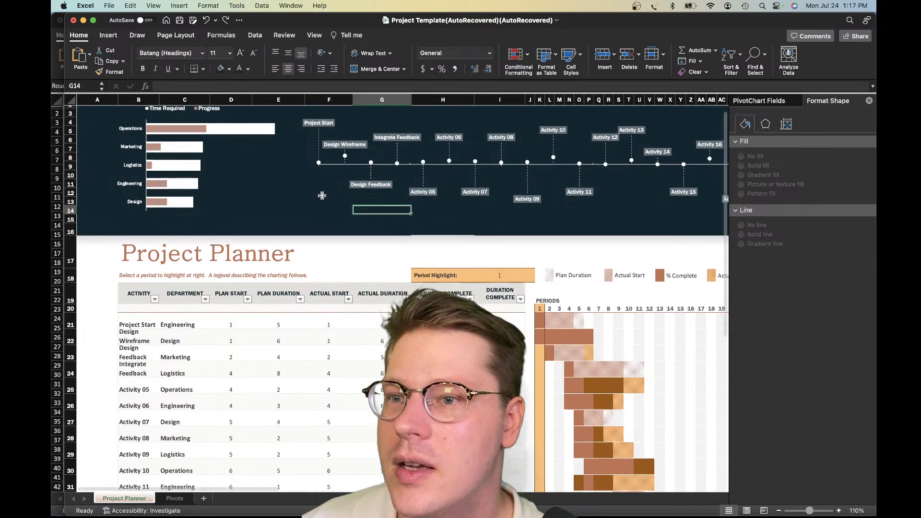
pyautogui.scroll(-1, 321, 204)
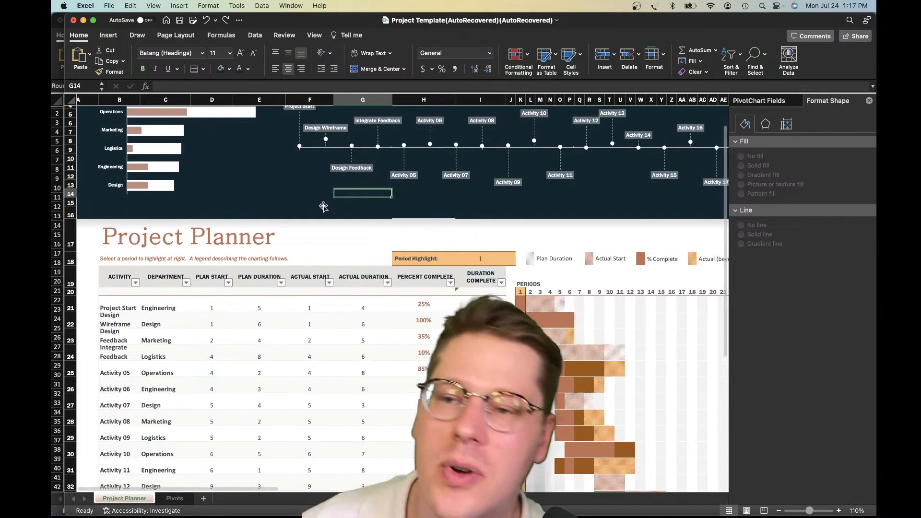
pyautogui.scroll(-15, 323, 204)
pyautogui.scroll(12, 323, 207)
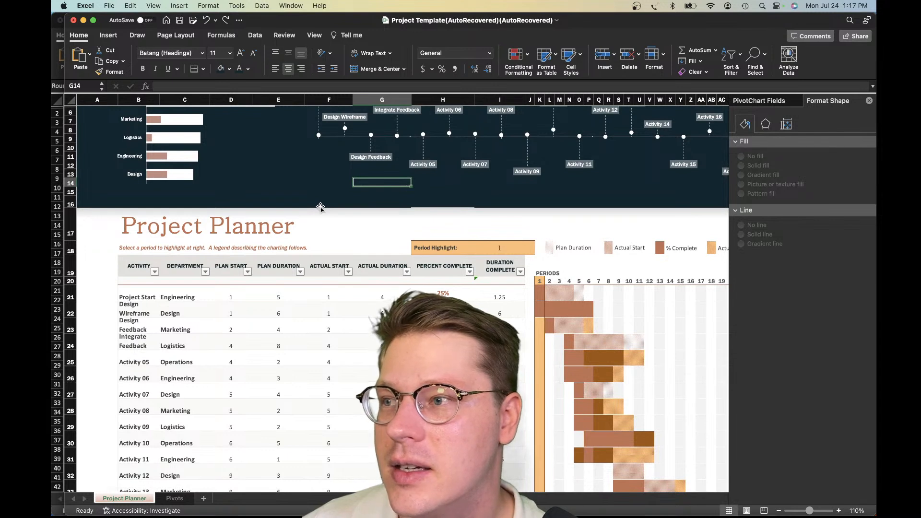
pyautogui.click(258, 167)
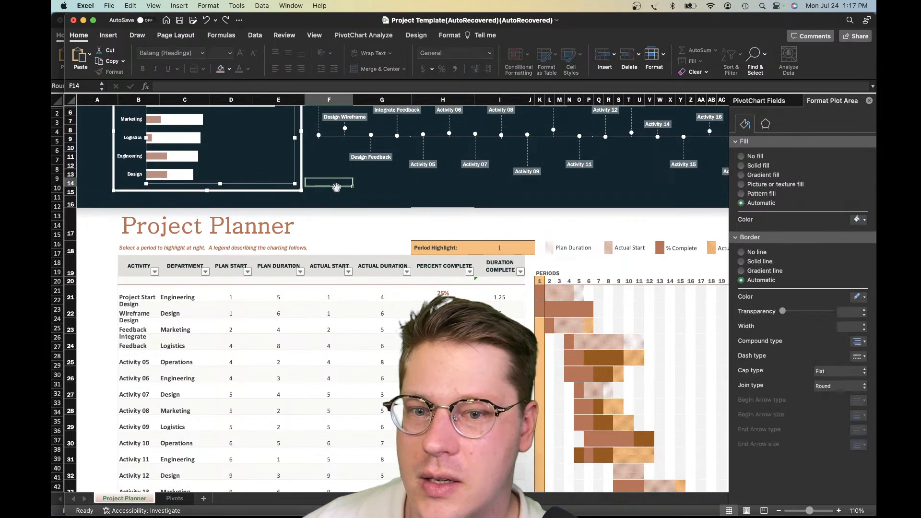
pyautogui.click(338, 187)
pyautogui.scroll(3, 336, 187)
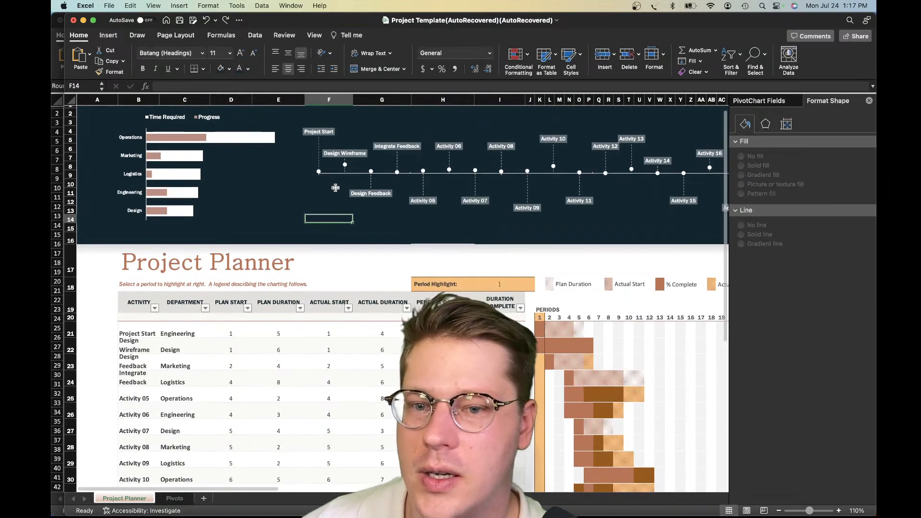
pyautogui.hscroll(5, 335, 188)
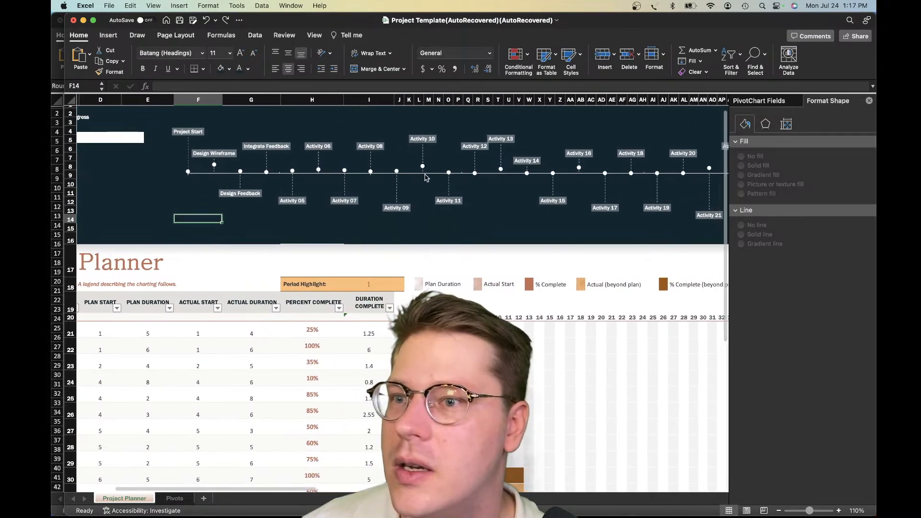
pyautogui.hscroll(3, 424, 177)
pyautogui.hscroll(-6, 423, 176)
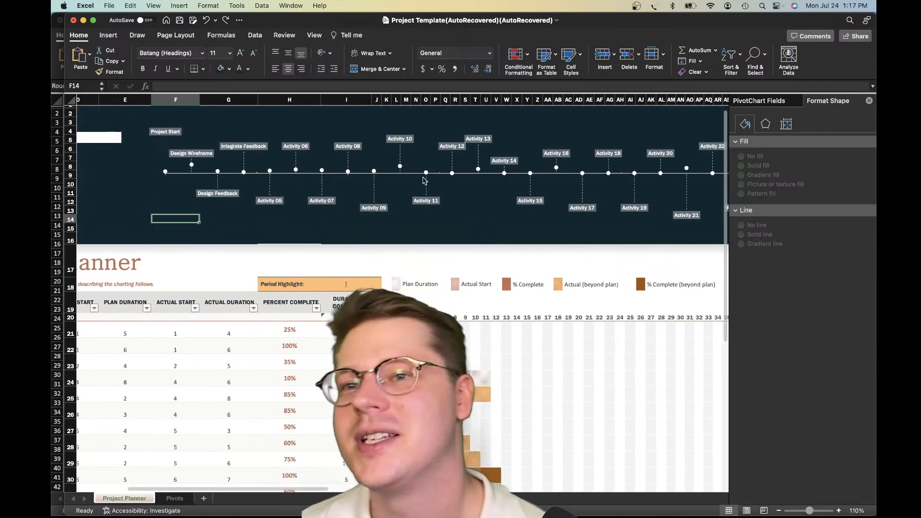
pyautogui.hscroll(1, 421, 246)
pyautogui.click(421, 246)
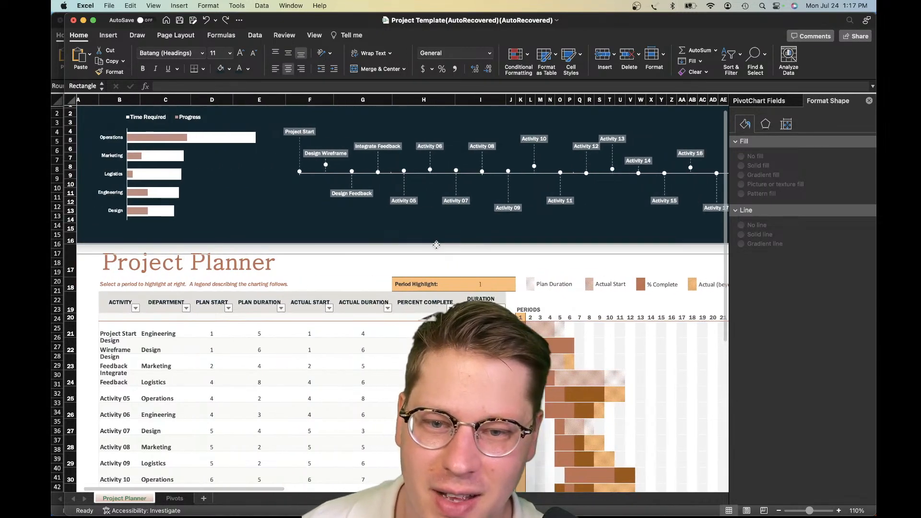
pyautogui.click(363, 264)
pyautogui.scroll(-1, 363, 264)
pyautogui.click(189, 258)
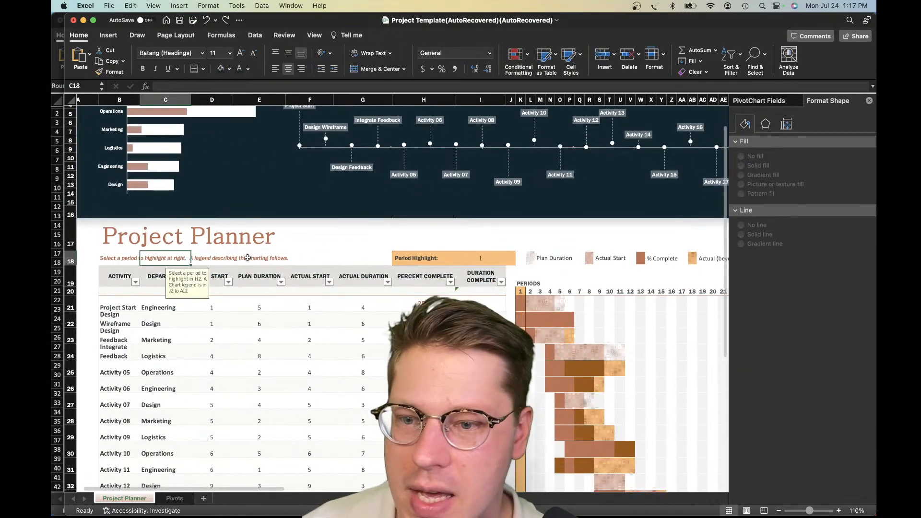
pyautogui.scroll(1, 291, 243)
pyautogui.scroll(-1, 290, 243)
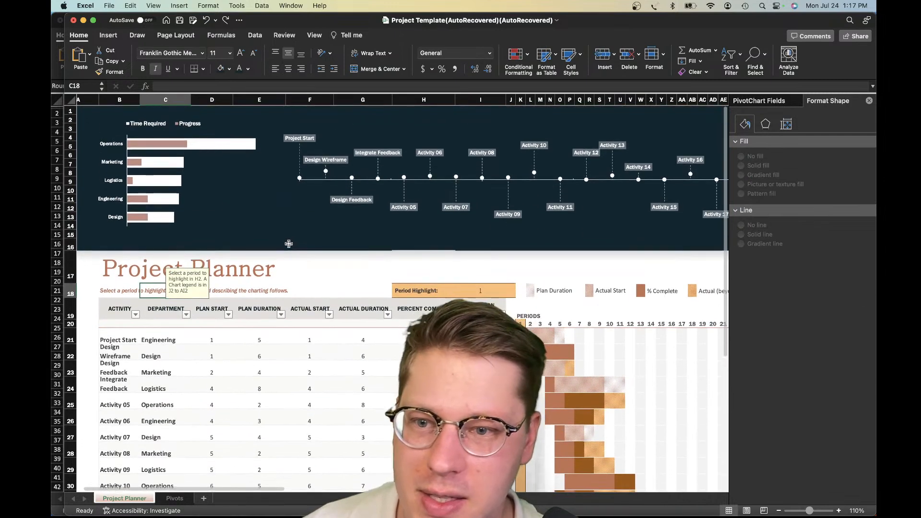
# Nudge the department progress chart slightly within the banner, to 0.96" from the left and 0.29" from the top
pyautogui.click(262, 189)
pyautogui.scroll(1, 266, 86)
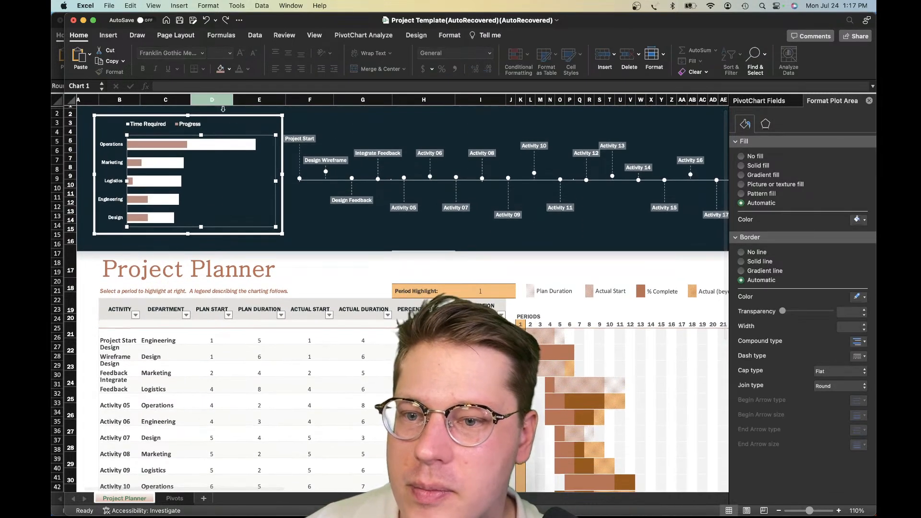
pyautogui.moveTo(224, 116); pyautogui.dragTo(221, 116)
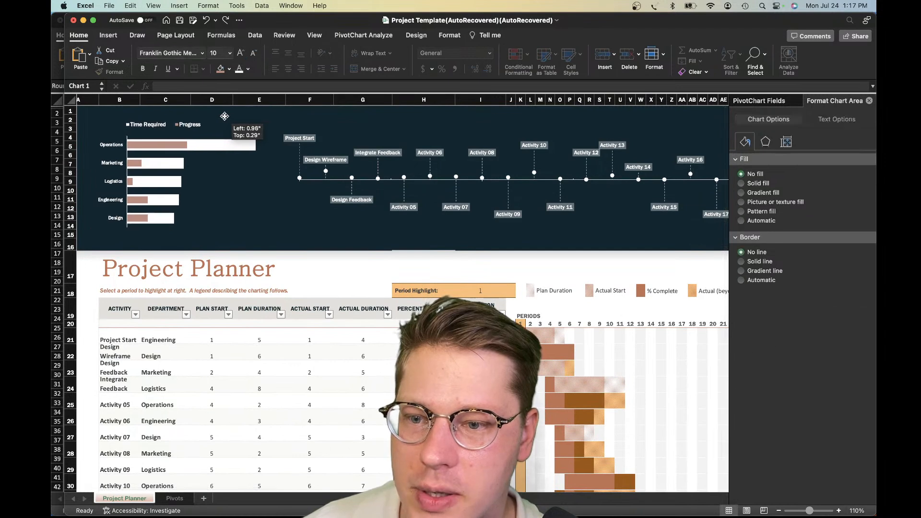
# Set the fill transparency of the Time Required bars to 10%
pyautogui.click(314, 147)
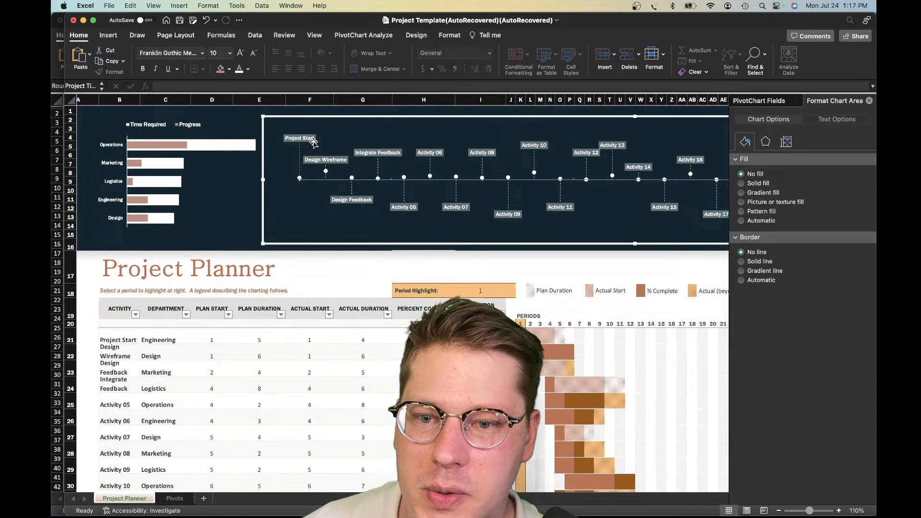
pyautogui.click(313, 140)
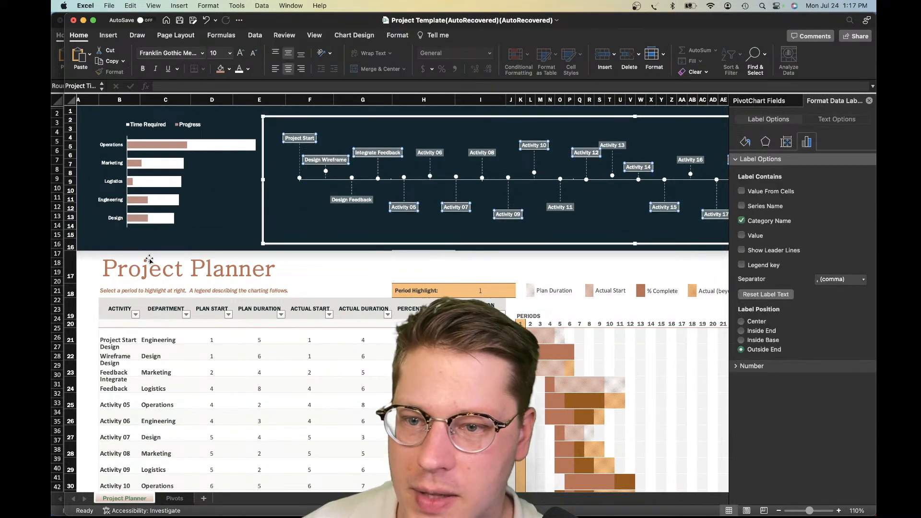
pyautogui.click(254, 147)
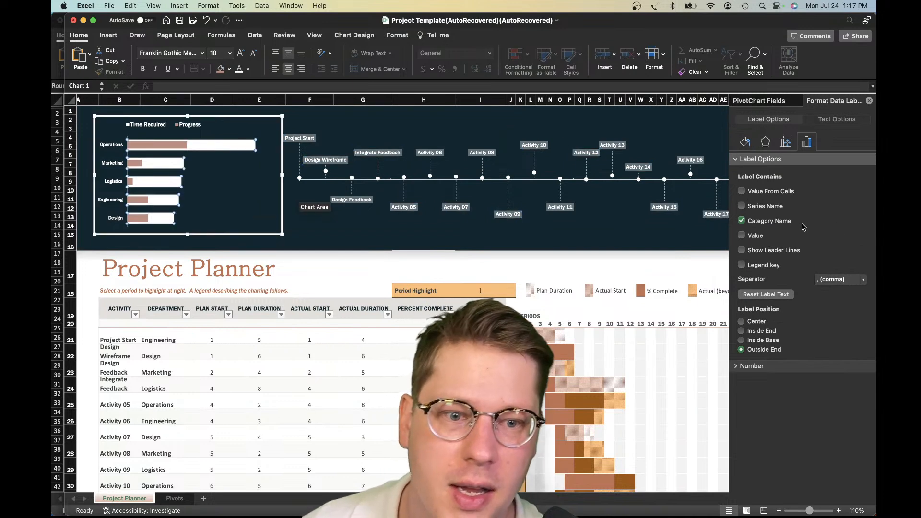
pyautogui.click(745, 124)
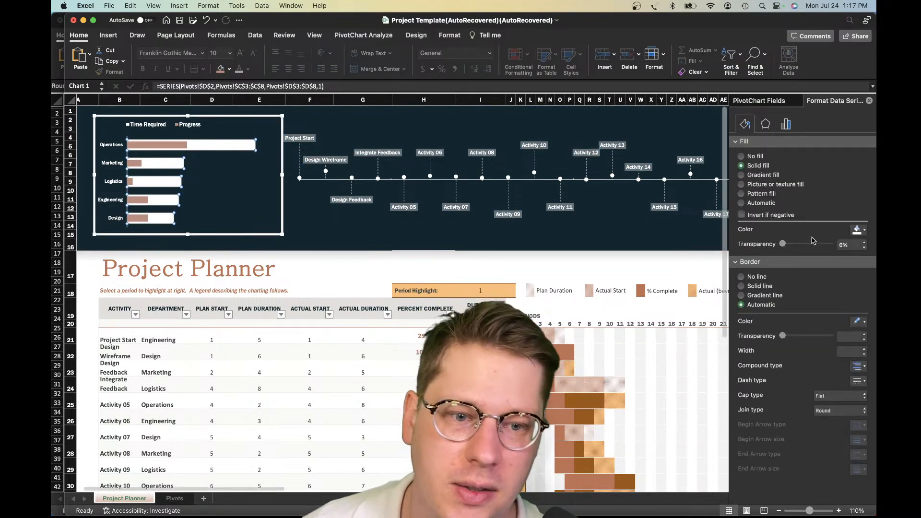
pyautogui.click(795, 245)
pyautogui.moveTo(792, 246); pyautogui.dragTo(784, 248)
# Examine the softened bars, the timeline and the planner table's columns and period grid up close
pyautogui.scroll(5, 363, 246)
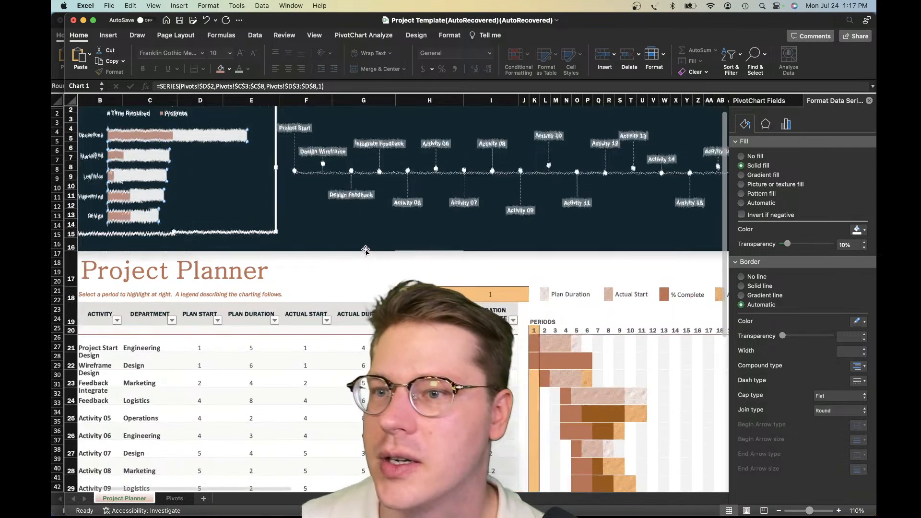
pyautogui.hscroll(-1, 376, 224)
pyautogui.hscroll(-3, 379, 224)
pyautogui.scroll(5, 378, 228)
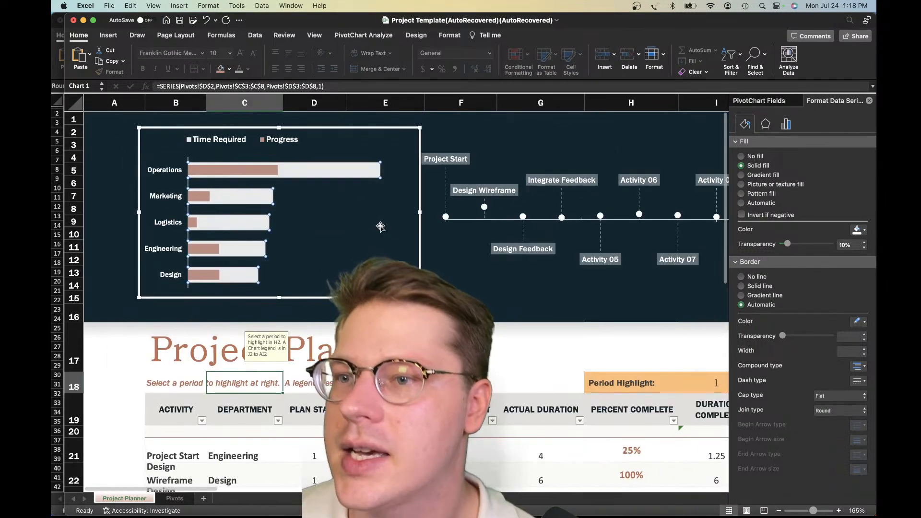
pyautogui.click(545, 311)
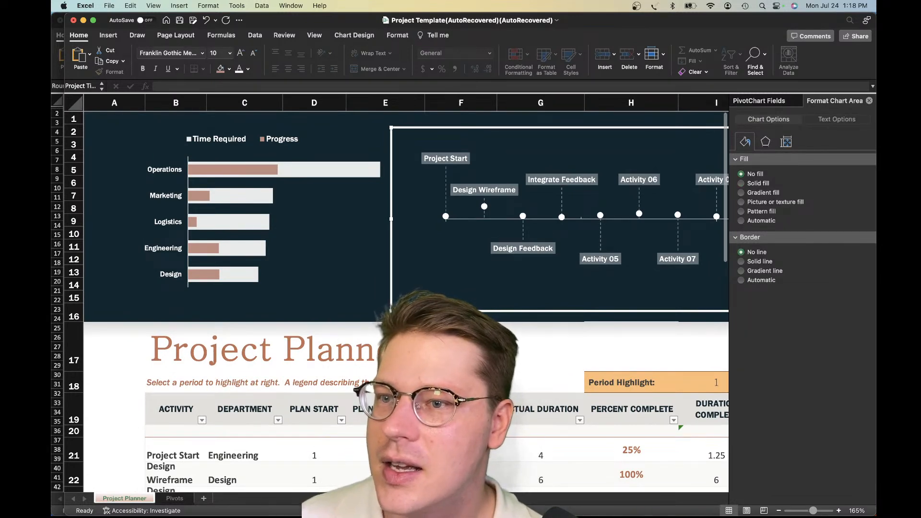
pyautogui.scroll(-4, 307, 251)
pyautogui.scroll(3, 307, 251)
pyautogui.scroll(1, 307, 250)
pyautogui.scroll(-5, 307, 251)
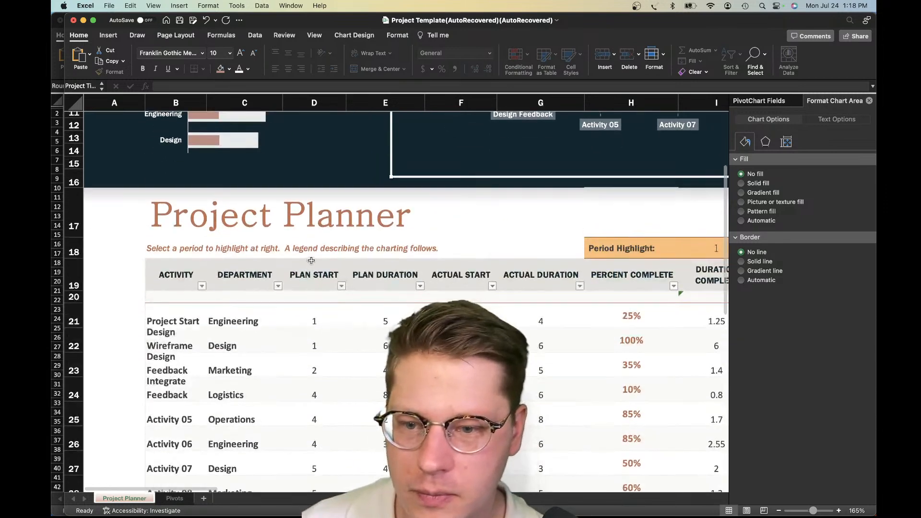
pyautogui.scroll(-3, 312, 261)
pyautogui.scroll(2, 311, 260)
pyautogui.hscroll(4, 321, 263)
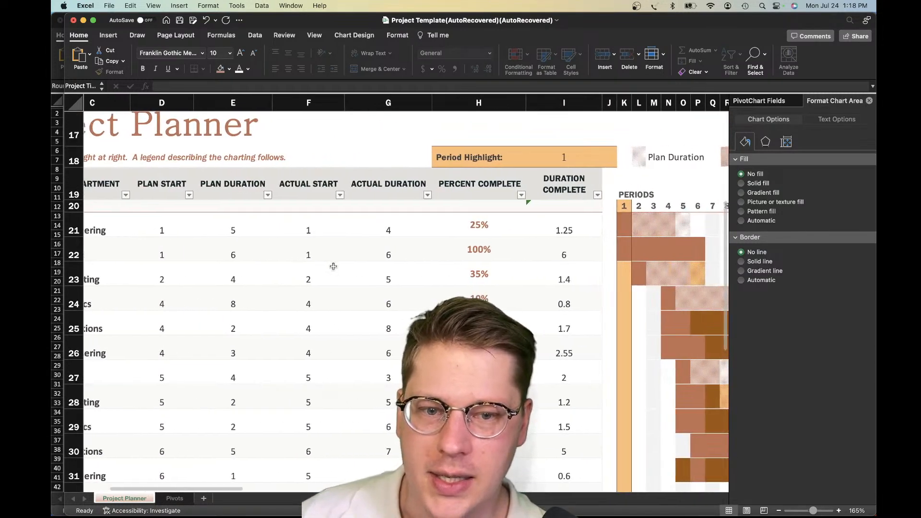
pyautogui.hscroll(-2, 332, 266)
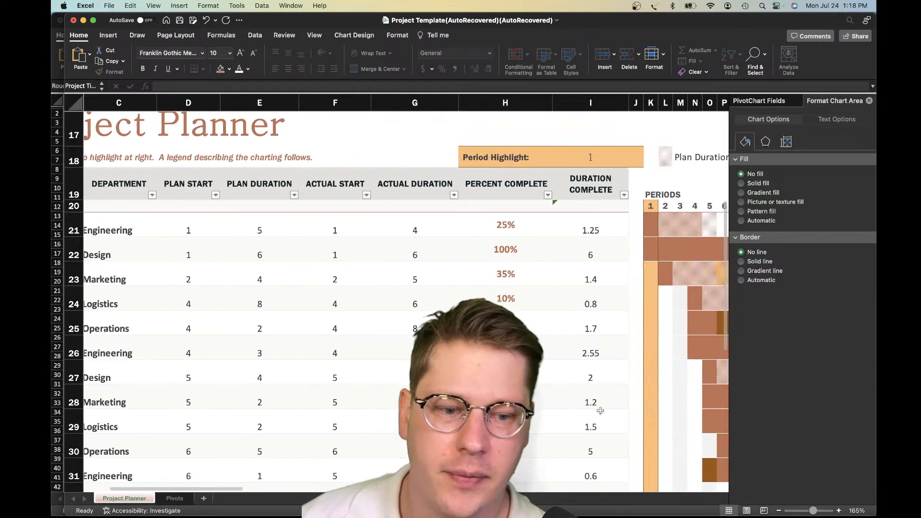
pyautogui.click(778, 511)
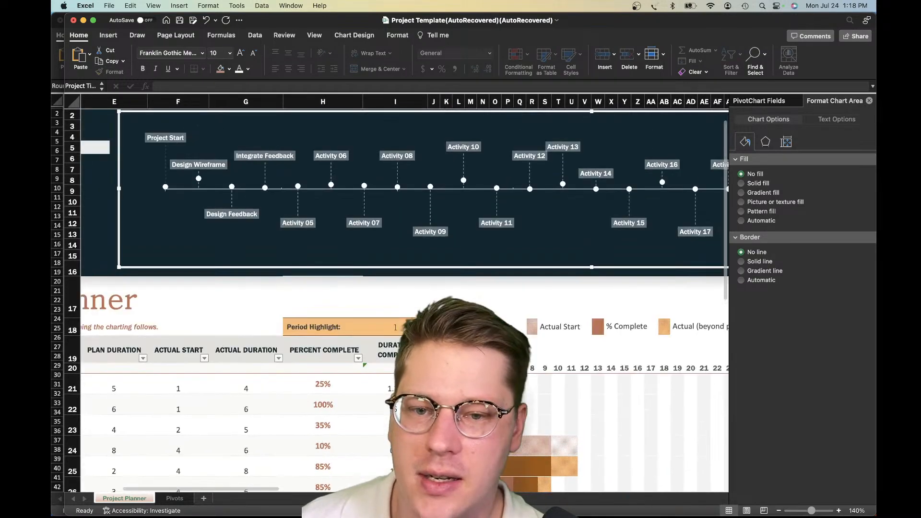
pyautogui.press('Home')
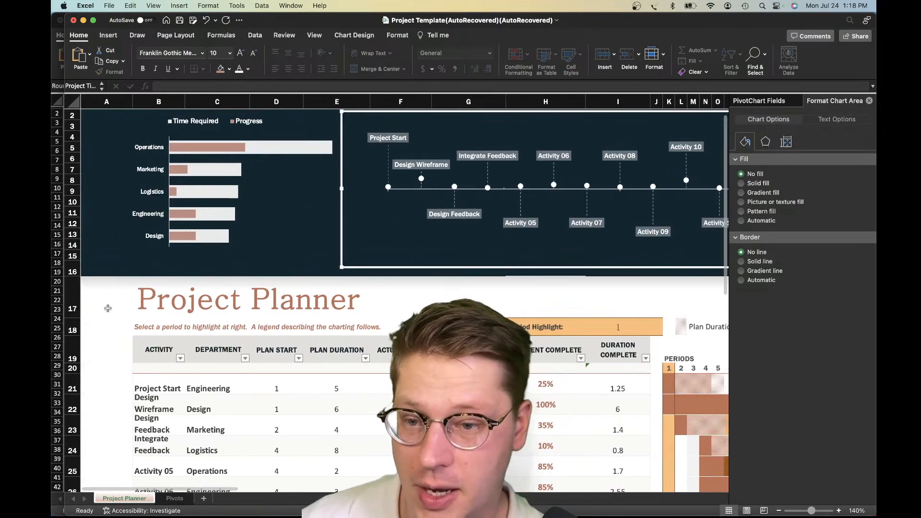
# Examine the planner table's activity, department, plan and actual columns beneath the banner
pyautogui.scroll(-3, 243, 294)
pyautogui.click(237, 355)
pyautogui.scroll(-2, 237, 355)
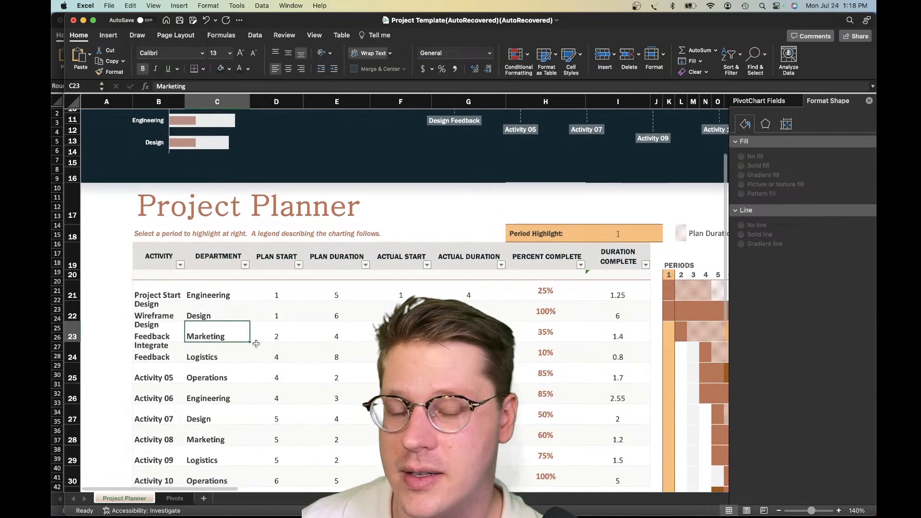
pyautogui.click(200, 299)
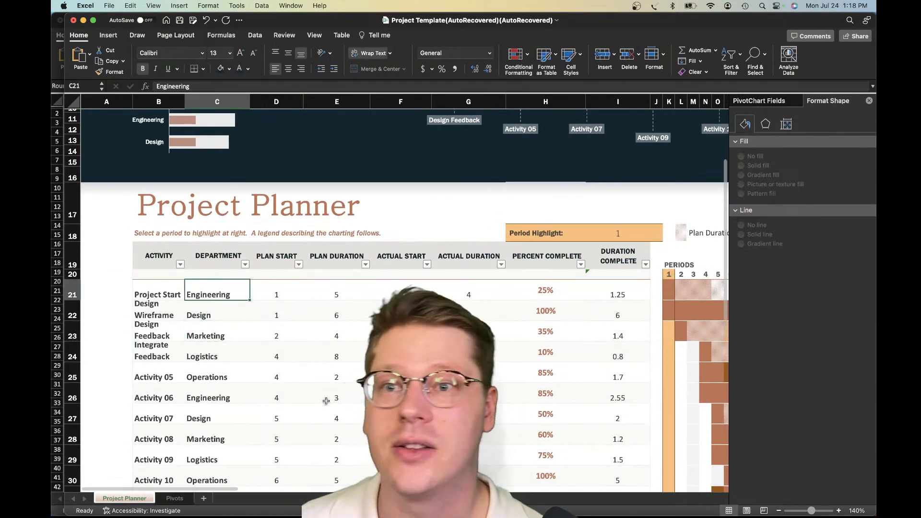
pyautogui.scroll(5, 302, 387)
pyautogui.scroll(-3, 302, 386)
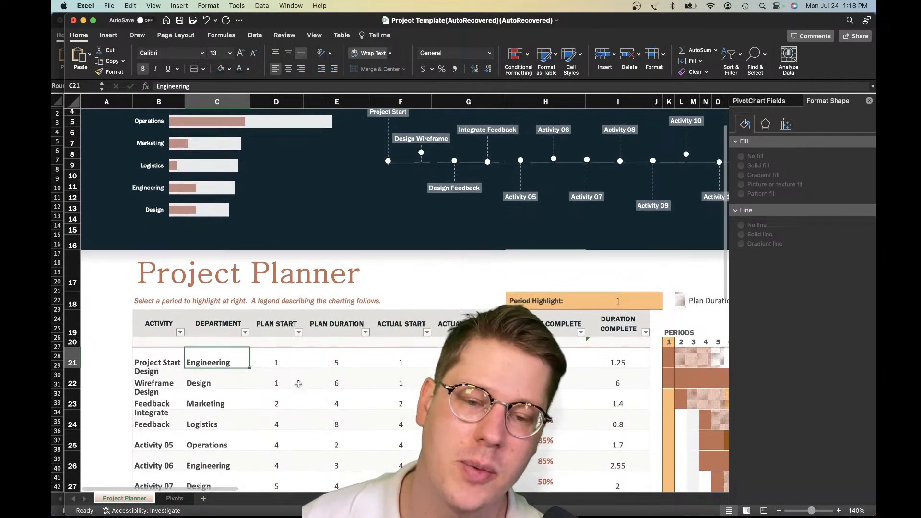
pyautogui.click(300, 383)
pyautogui.scroll(-5, 301, 384)
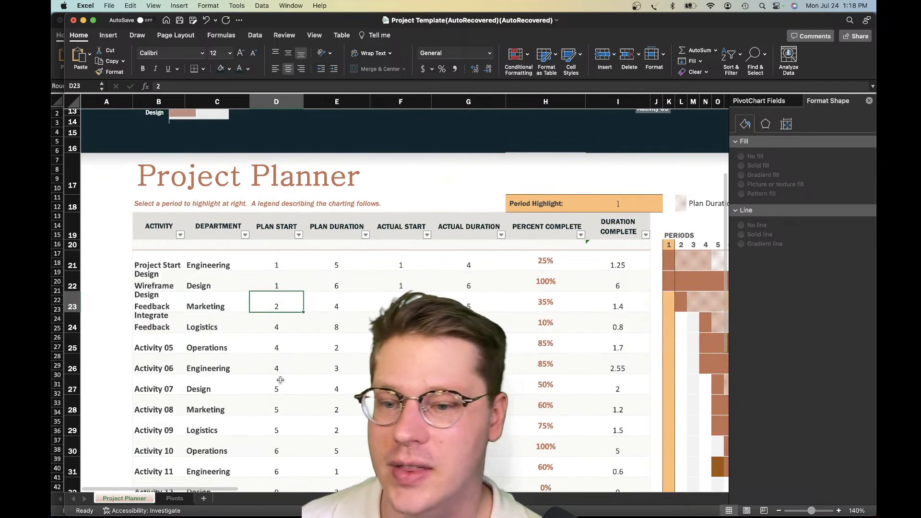
pyautogui.moveTo(149, 270); pyautogui.dragTo(176, 411)
pyautogui.click(242, 378)
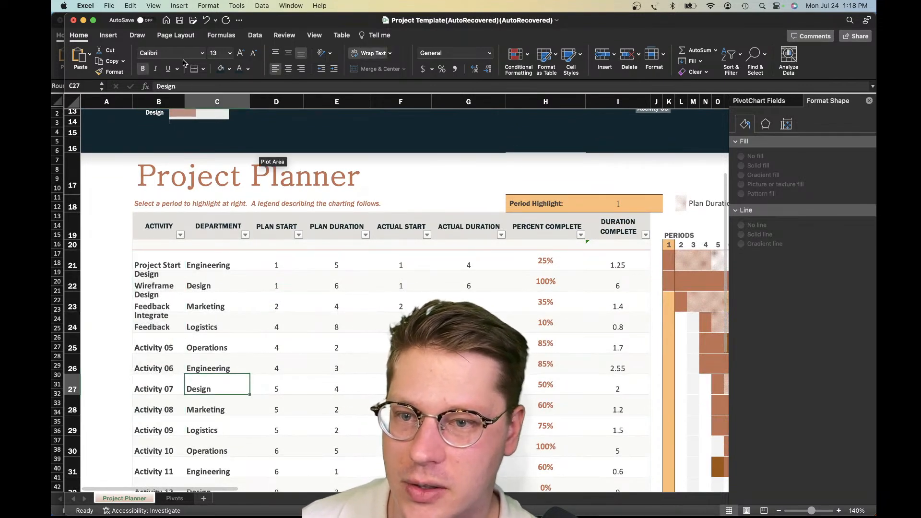
pyautogui.hscroll(3, 345, 285)
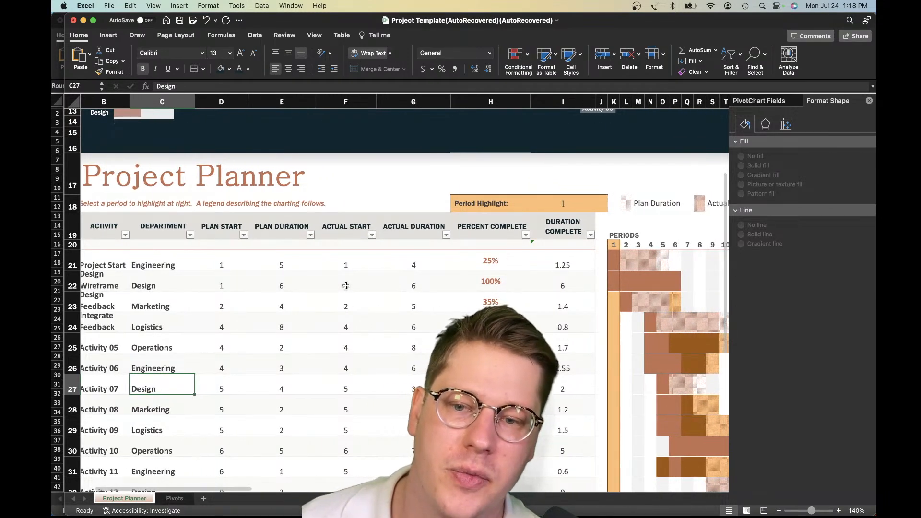
pyautogui.scroll(1, 310, 285)
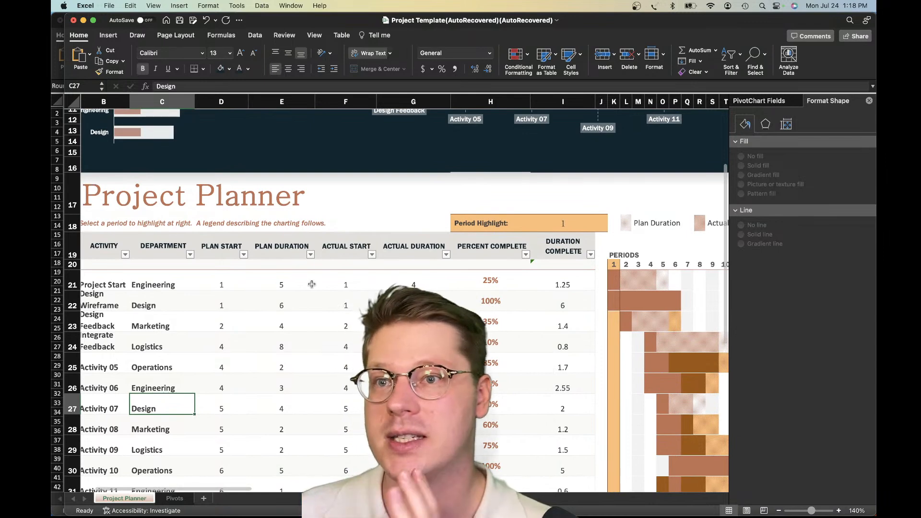
pyautogui.scroll(1, 312, 284)
pyautogui.hscroll(-3, 312, 285)
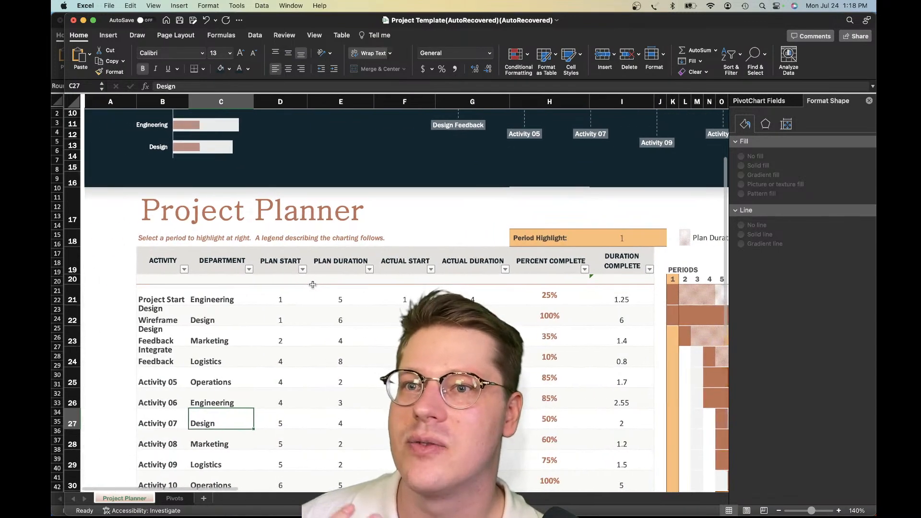
pyautogui.scroll(2, 339, 283)
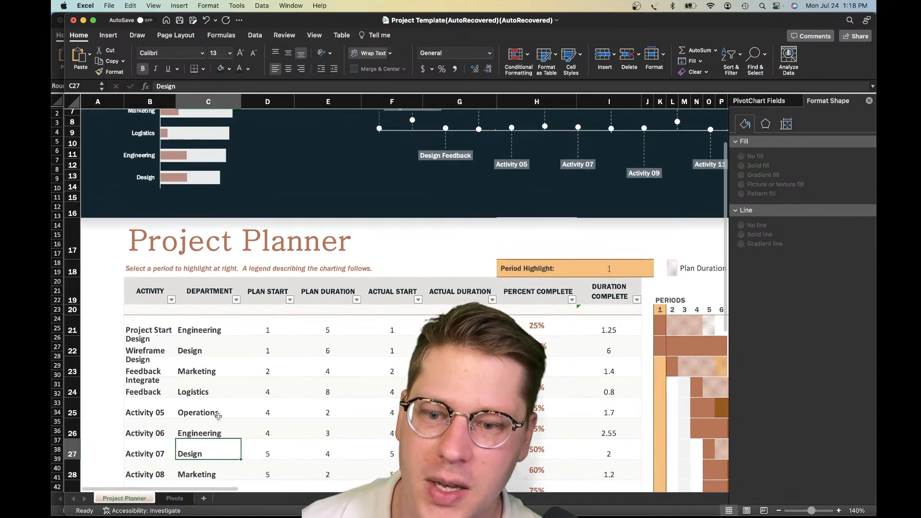
# Examine the planner's period grid, its coloured duration bars and the legend above them
pyautogui.click(245, 376)
pyautogui.hscroll(5, 309, 374)
pyautogui.scroll(1, 310, 374)
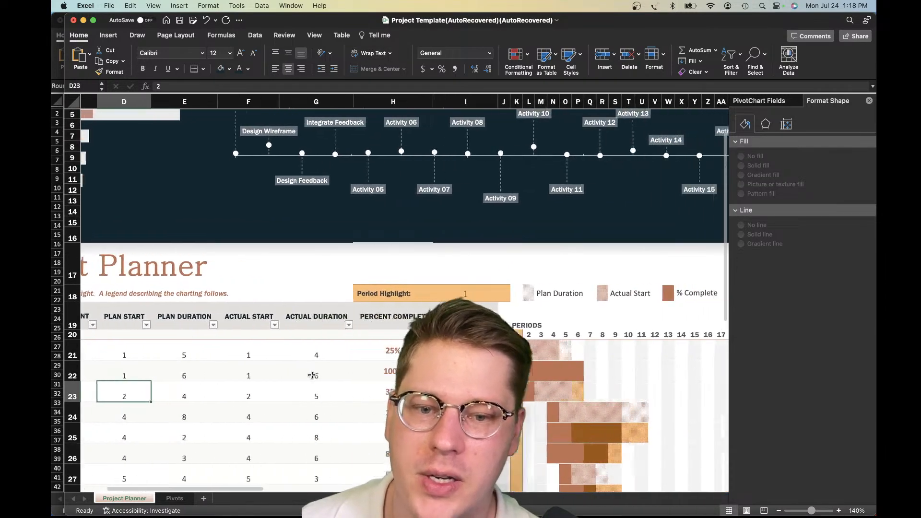
pyautogui.hscroll(4, 312, 375)
pyautogui.scroll(-10, 311, 375)
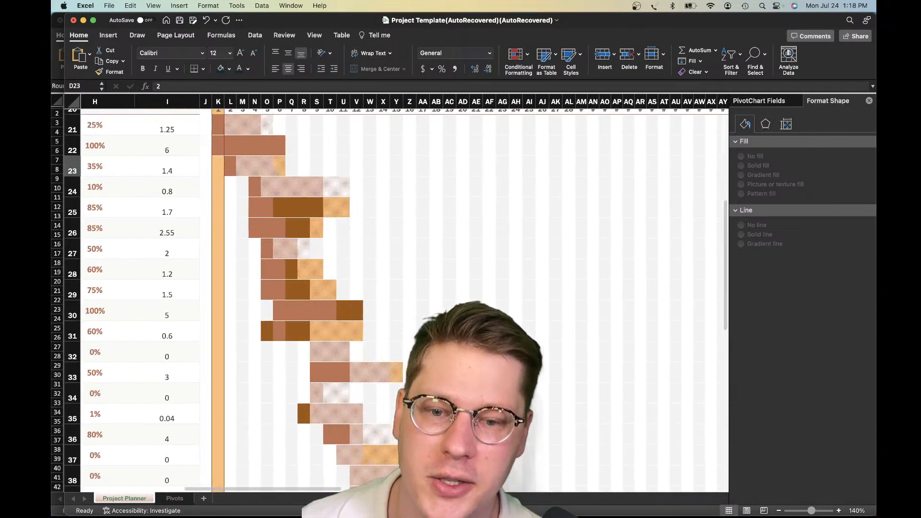
pyautogui.hscroll(1, 312, 375)
pyautogui.moveTo(341, 112); pyautogui.dragTo(487, 330)
pyautogui.click(501, 311)
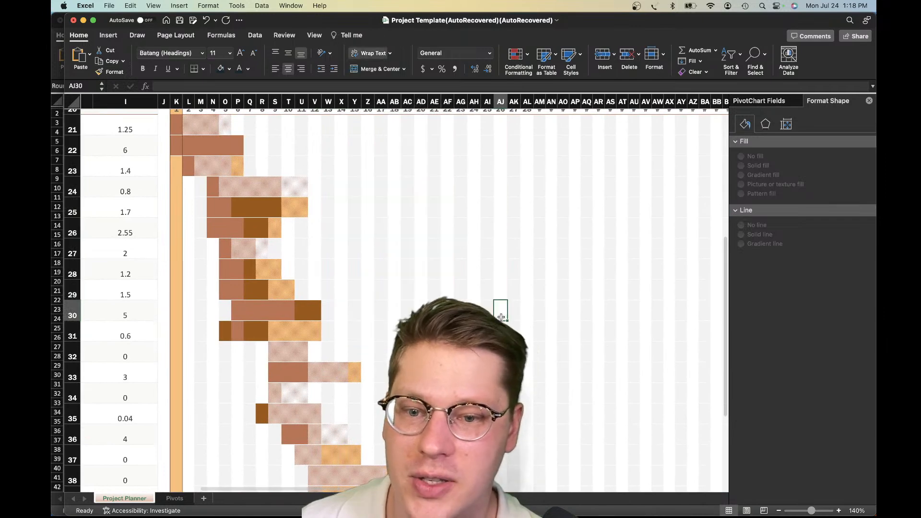
pyautogui.hscroll(-1, 420, 320)
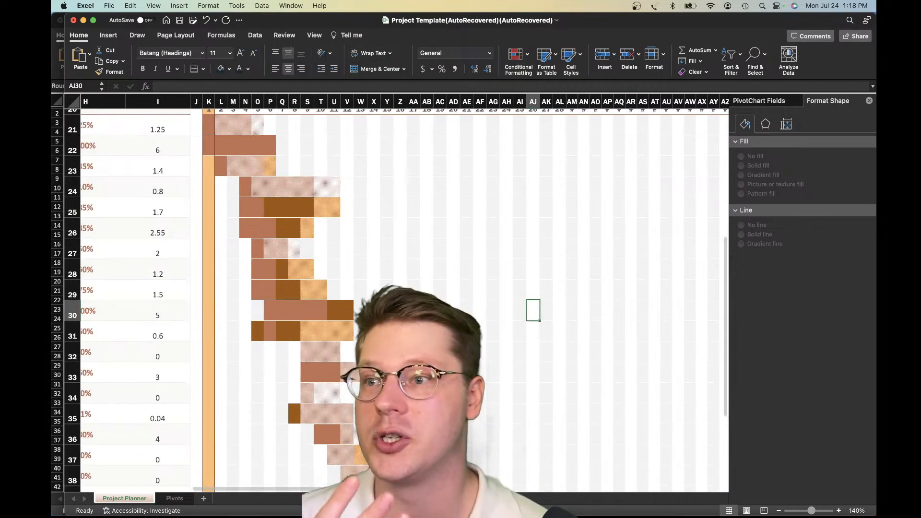
pyautogui.scroll(10, 389, 236)
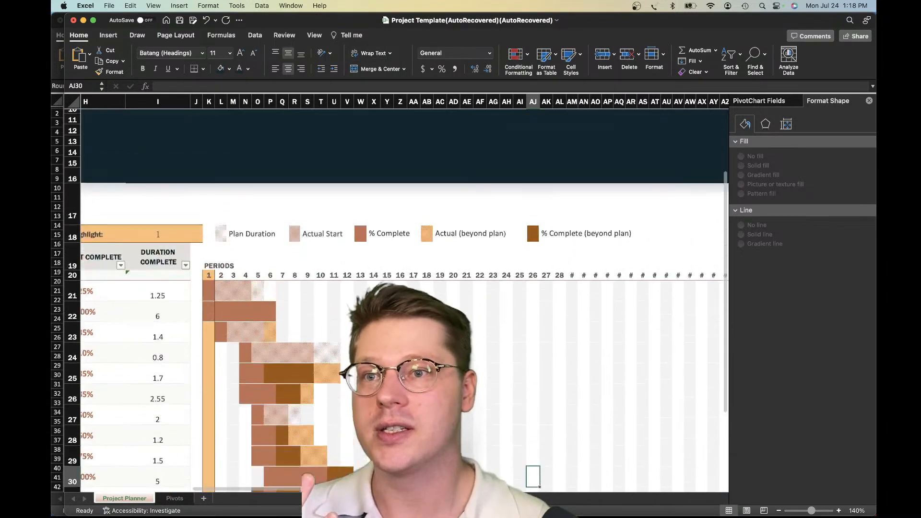
pyautogui.hscroll(-3, 346, 221)
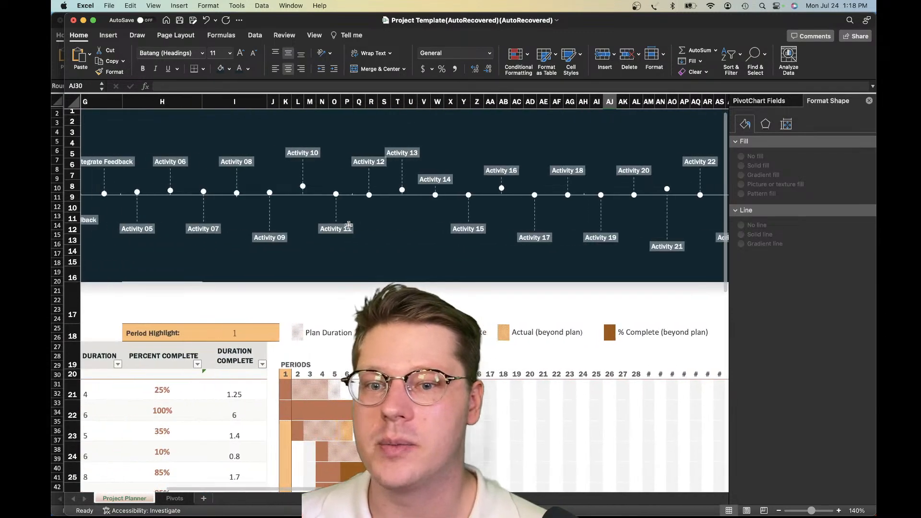
# Compare the timeline's axis with the period bars of rows 23 and 24 and the legend entries
pyautogui.click(340, 197)
pyautogui.click(339, 197)
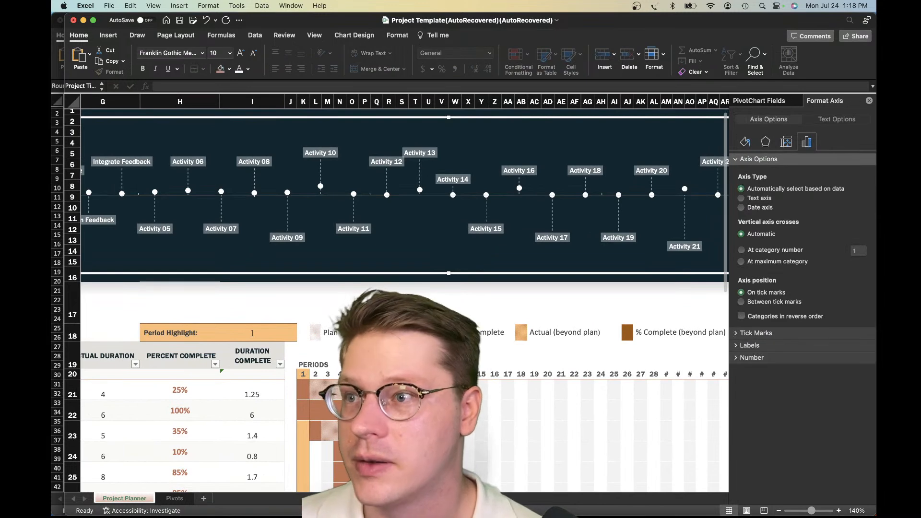
pyautogui.scroll(-5, 403, 287)
pyautogui.click(389, 283)
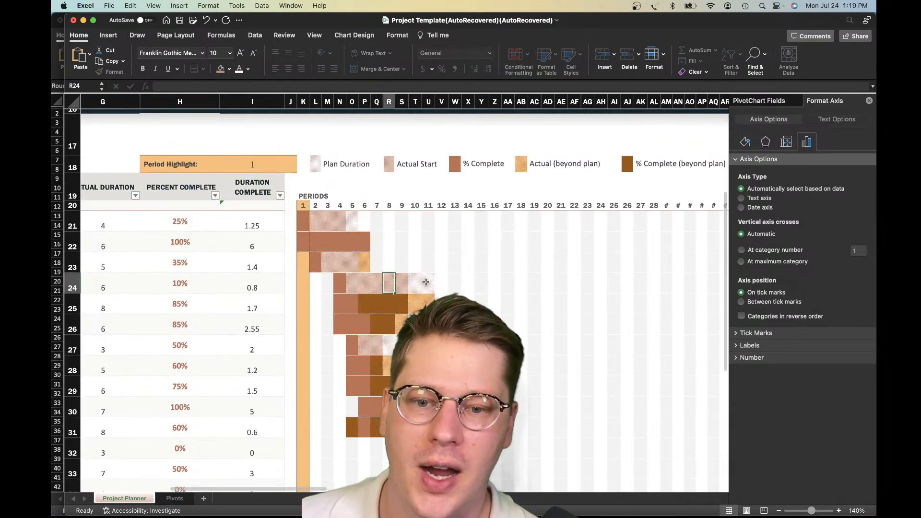
pyautogui.click(330, 269)
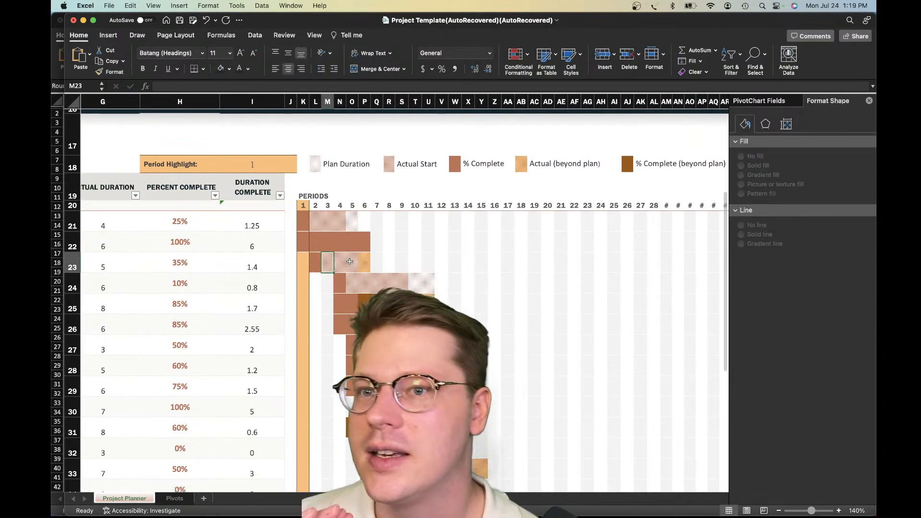
pyautogui.click(427, 263)
pyautogui.scroll(-1, 421, 279)
pyautogui.click(417, 268)
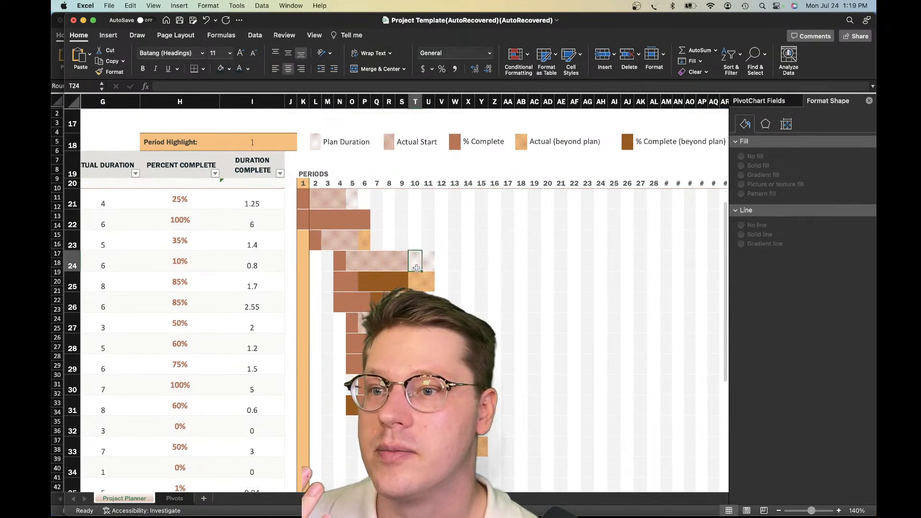
pyautogui.click(384, 261)
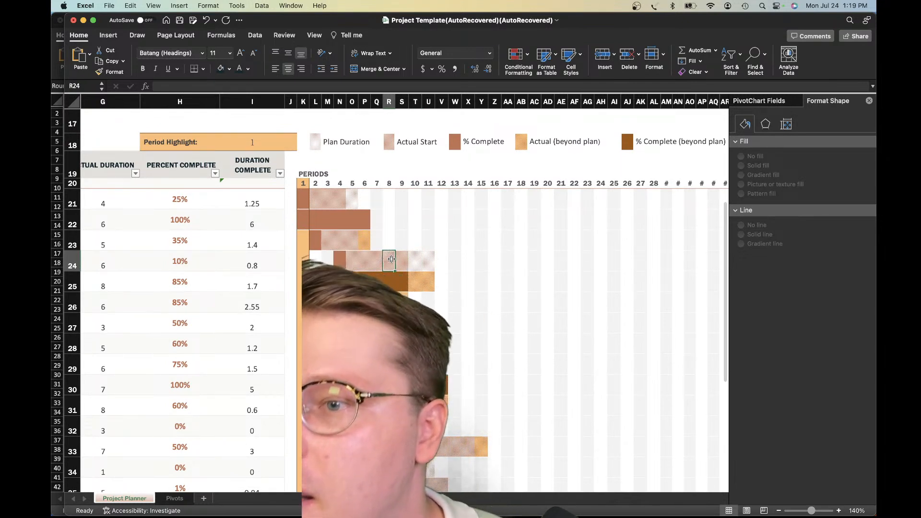
# Review the department progress chart and the timeline's activity labels, and inspect the timeline's marker series
pyautogui.hscroll(-5, 387, 262)
pyautogui.scroll(10, 386, 262)
pyautogui.hscroll(-2, 388, 264)
pyautogui.hscroll(3, 391, 264)
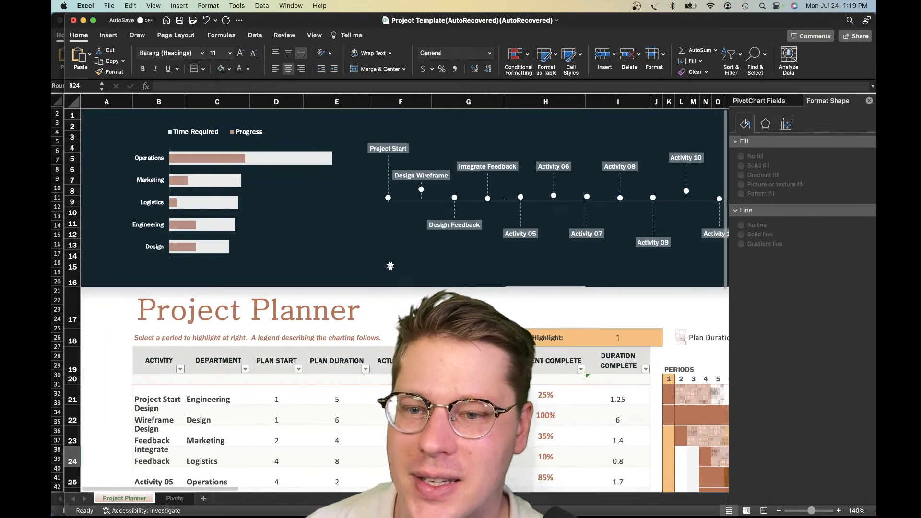
pyautogui.hscroll(4, 396, 264)
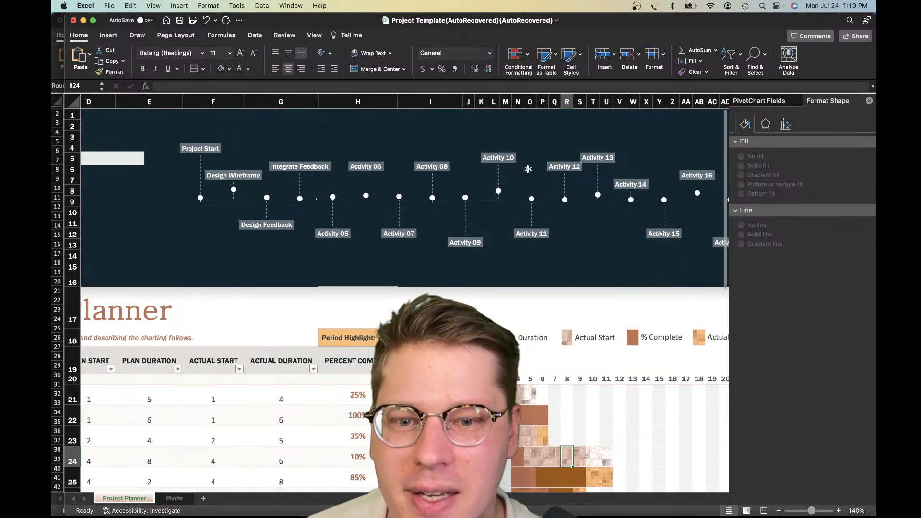
pyautogui.hscroll(1, 525, 175)
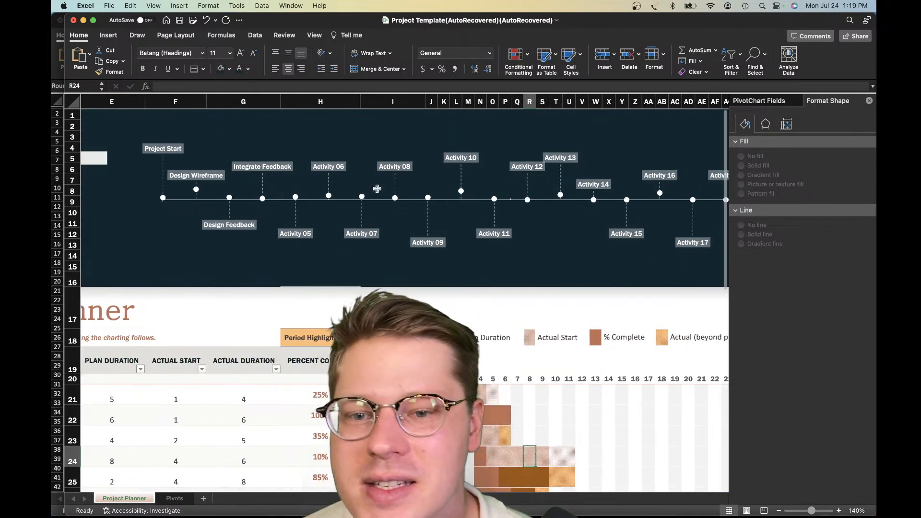
pyautogui.click(329, 199)
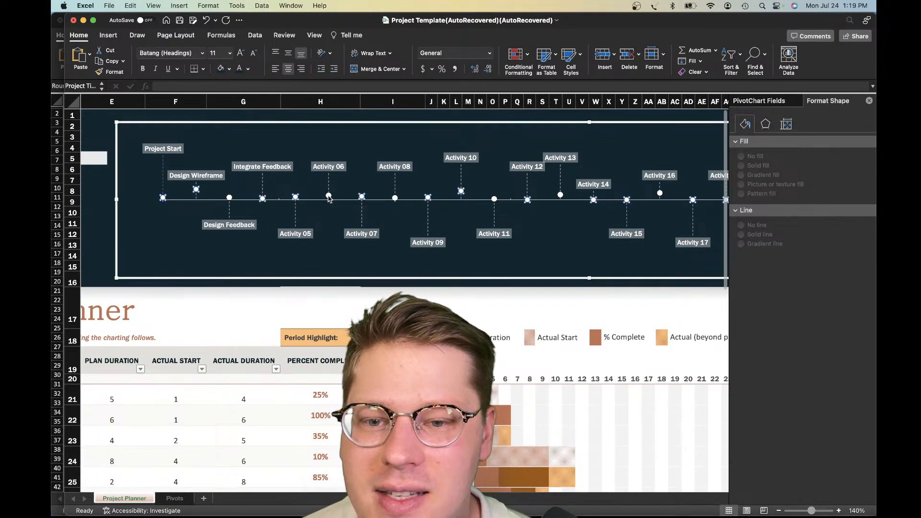
pyautogui.scroll(-4, 390, 250)
pyautogui.hscroll(-3, 389, 250)
pyautogui.scroll(3, 389, 250)
pyautogui.scroll(1, 303, 170)
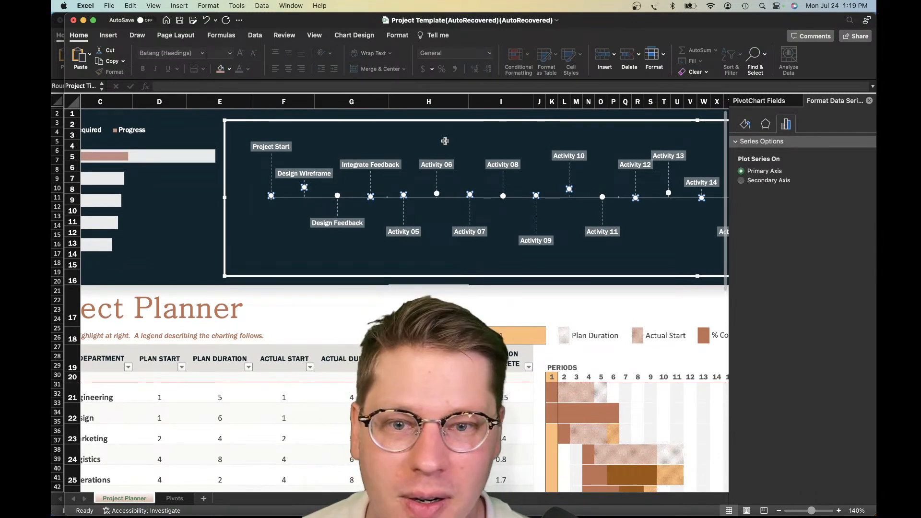
pyautogui.hscroll(1, 432, 158)
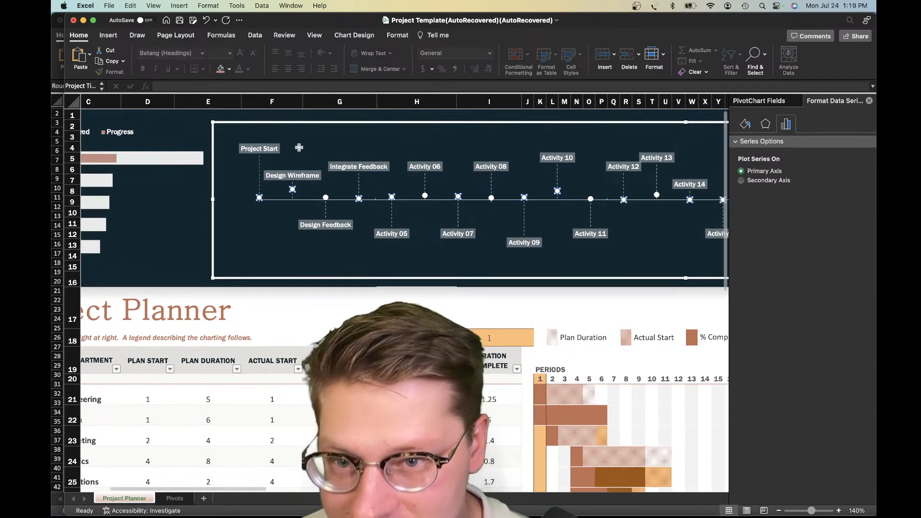
# Open the timeline chart's data source selection and move its dialog clear of the first activities and planner columns
pyautogui.click(368, 36)
pyautogui.click(619, 60)
pyautogui.scroll(-1, 341, 331)
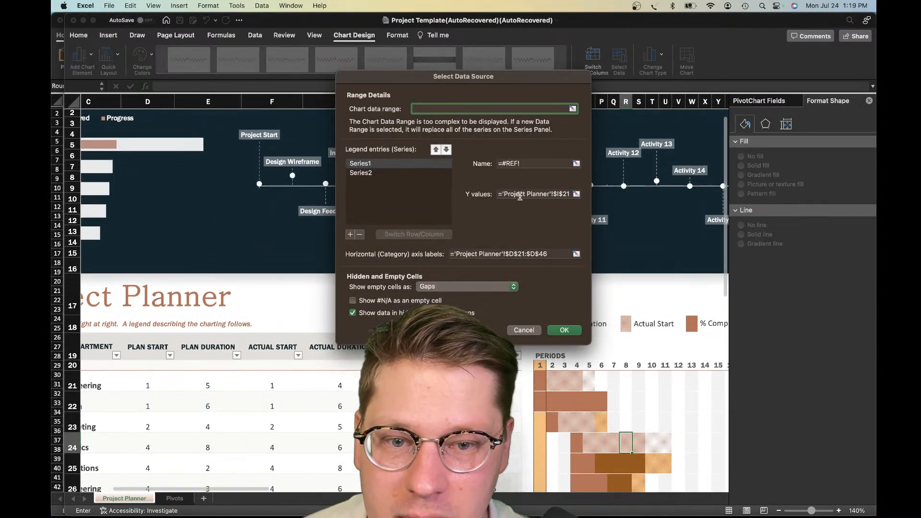
pyautogui.click(519, 195)
pyautogui.scroll(5, 290, 263)
pyautogui.scroll(3, 287, 263)
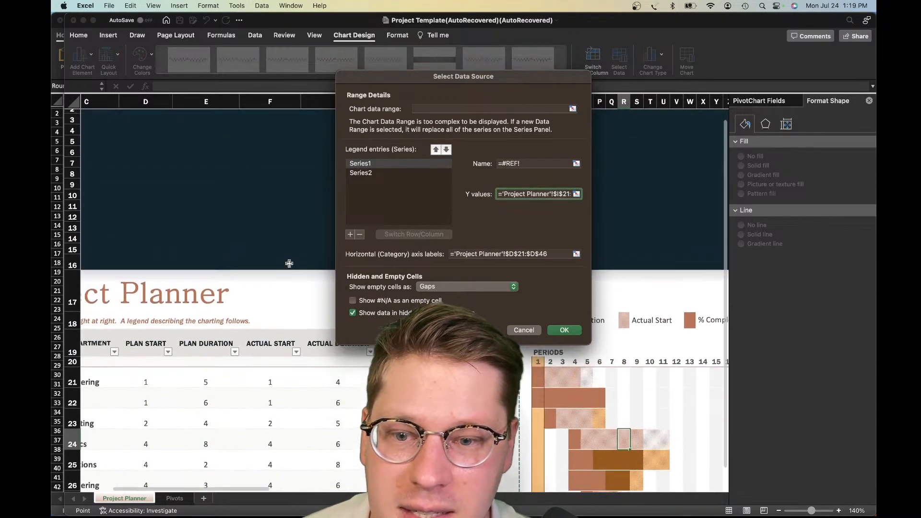
pyautogui.moveTo(491, 75); pyautogui.dragTo(274, 197)
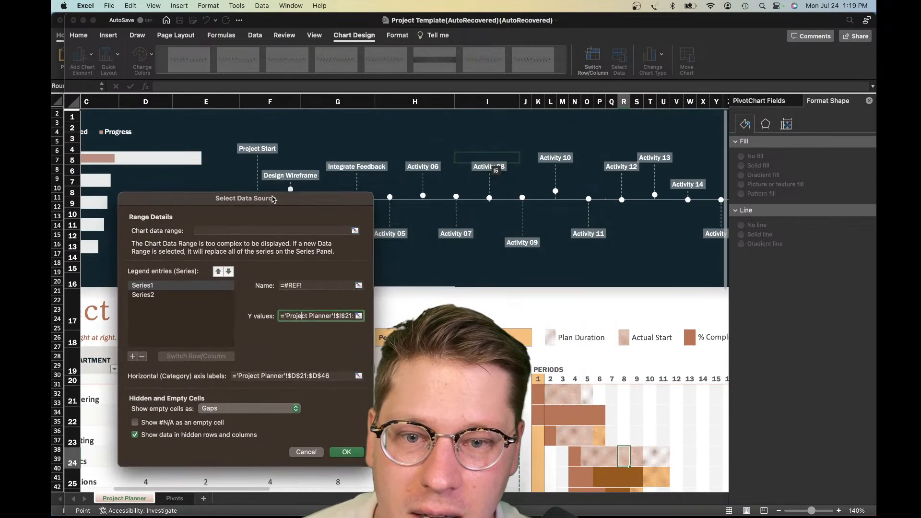
pyautogui.click(342, 316)
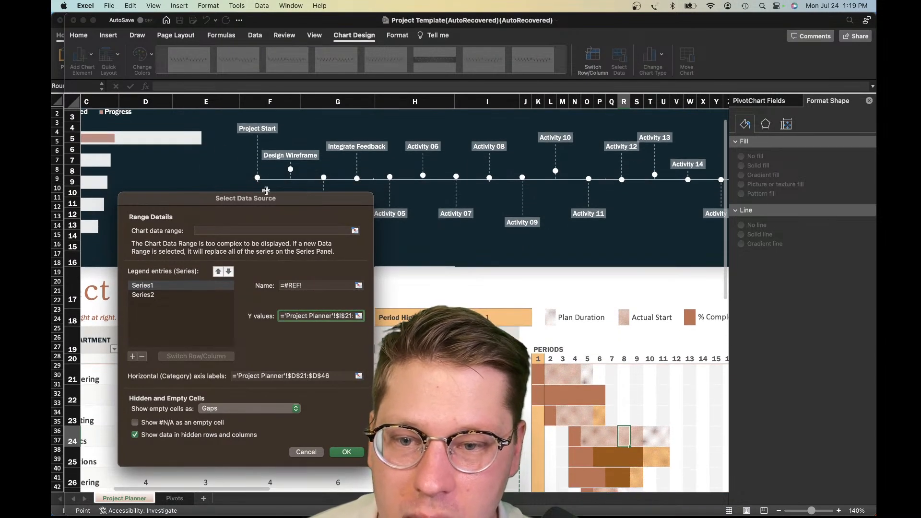
pyautogui.moveTo(203, 201); pyautogui.dragTo(625, 130)
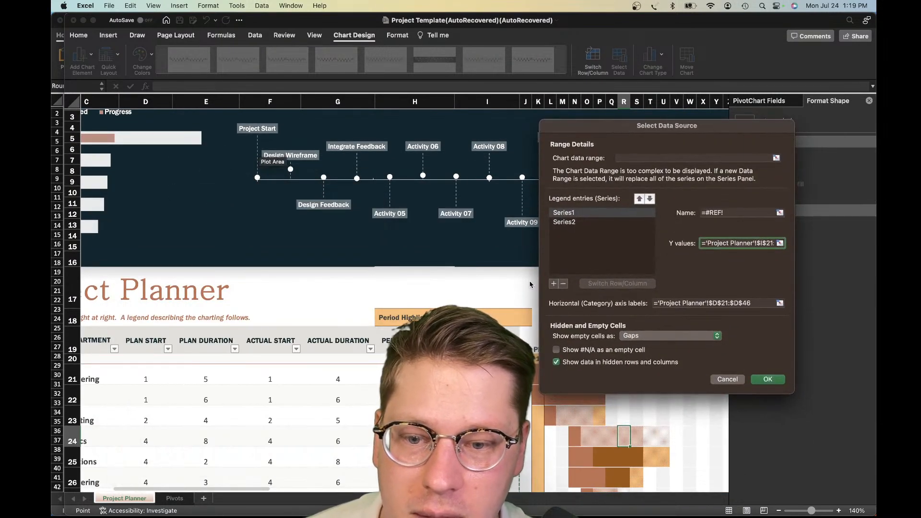
# Try to replace the Y values of the timeline's Series1 with =1, and leave the data source selection
pyautogui.hscroll(-1, 307, 335)
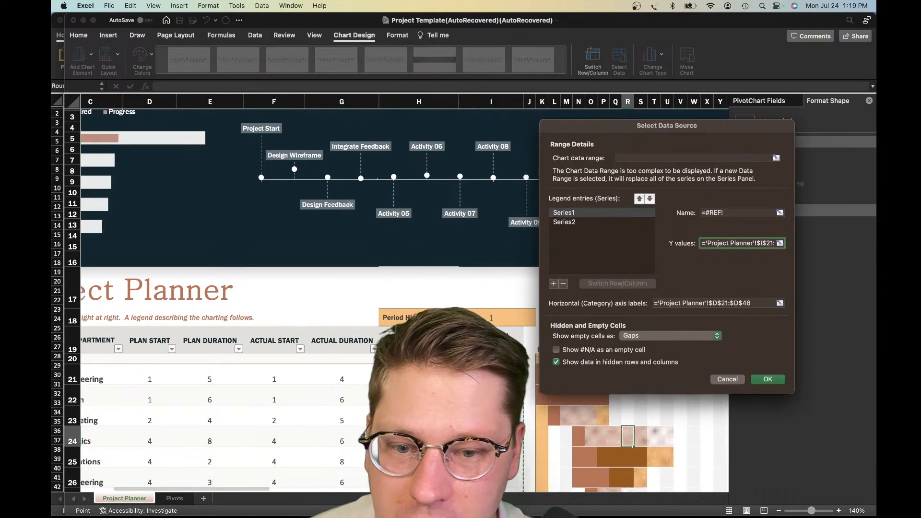
pyautogui.hscroll(2, 307, 335)
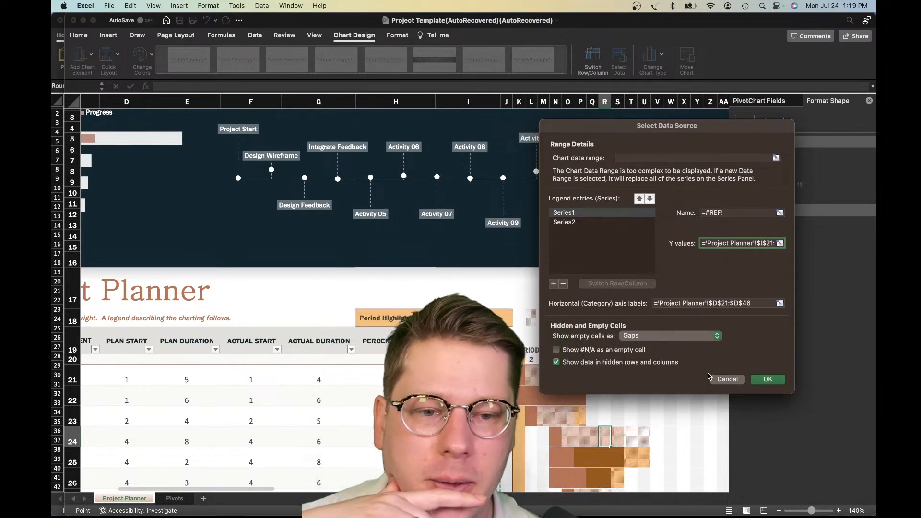
pyautogui.tripleClick(712, 242)
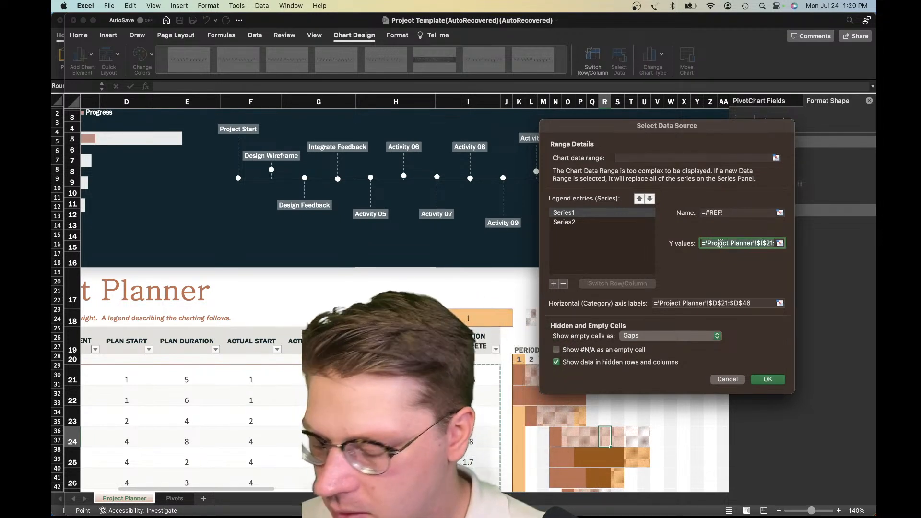
pyautogui.write('=1')
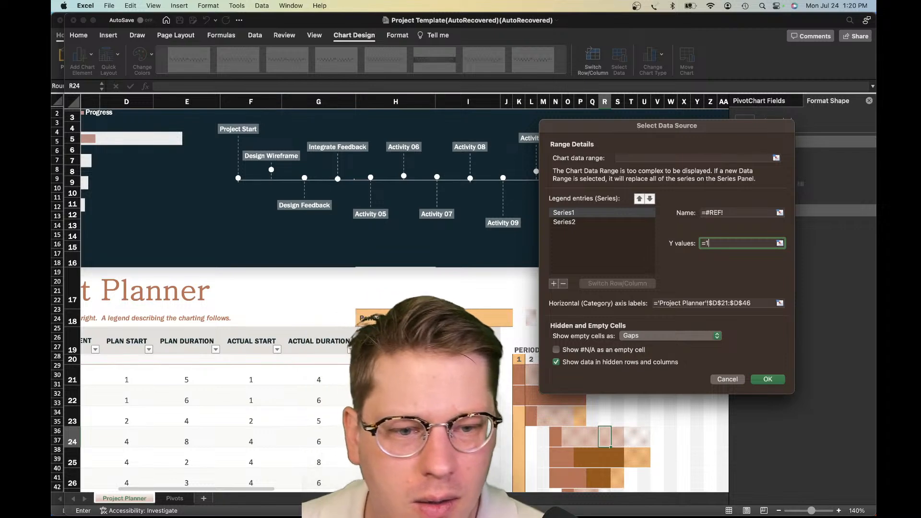
pyautogui.press('Return')
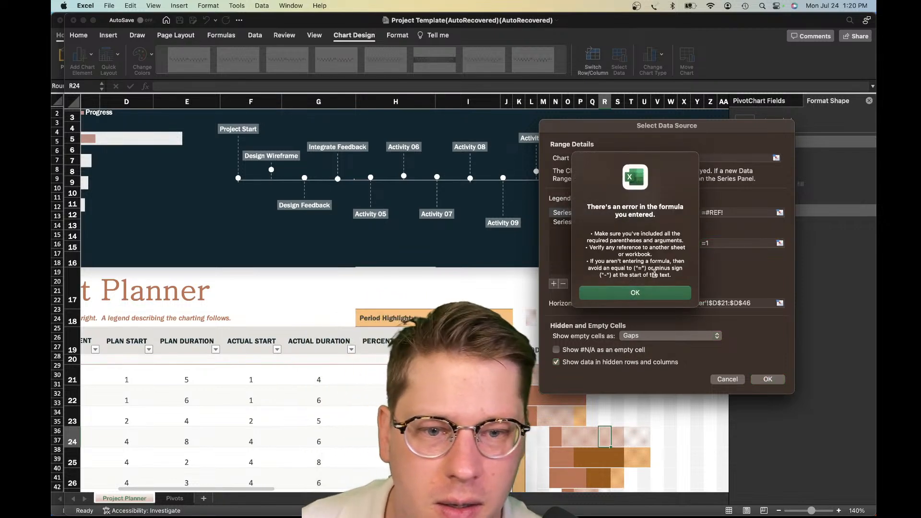
pyautogui.click(657, 293)
pyautogui.click(726, 252)
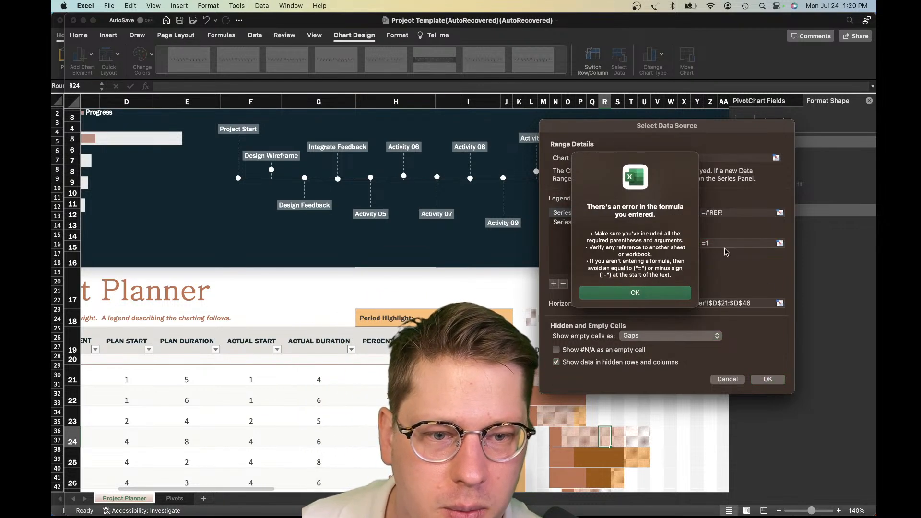
pyautogui.click(670, 297)
pyautogui.click(550, 179)
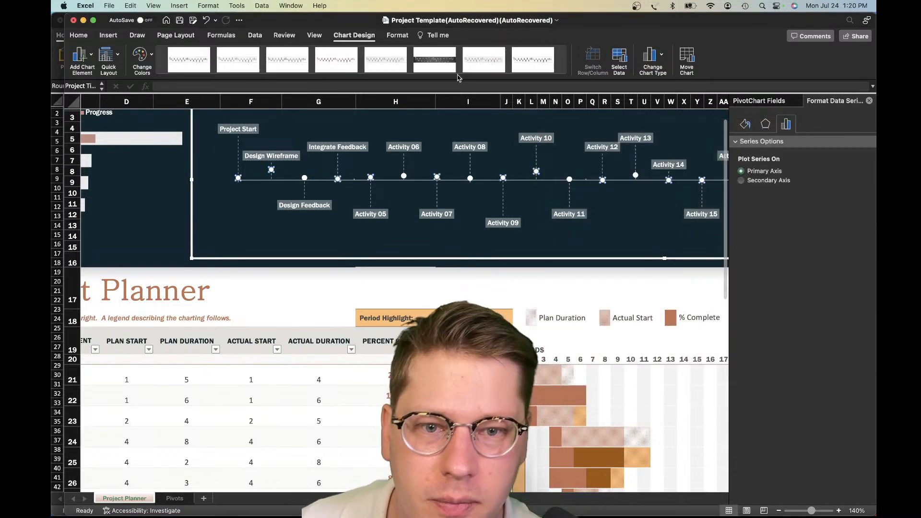
# Reopen the timeline's data source, move its dialog off the chart, and try ='1' as the Y values of Series1
pyautogui.click(619, 58)
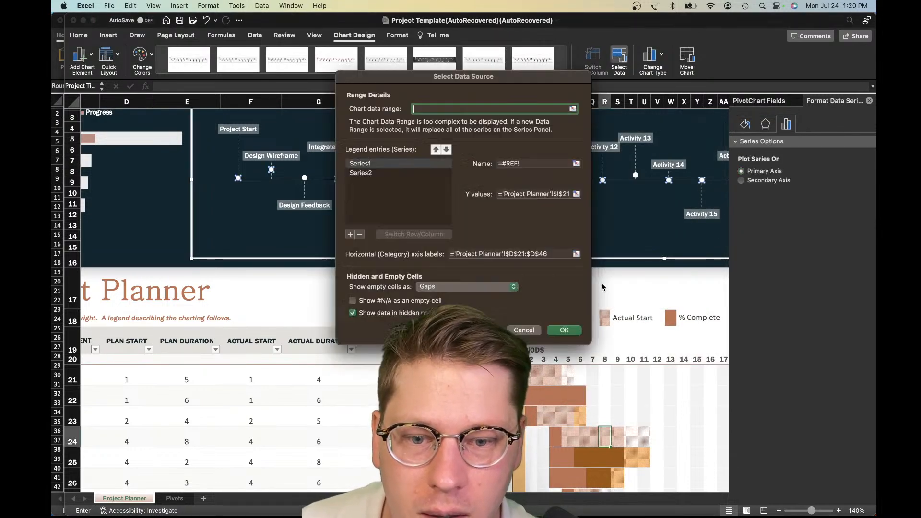
pyautogui.moveTo(450, 82); pyautogui.dragTo(354, 278)
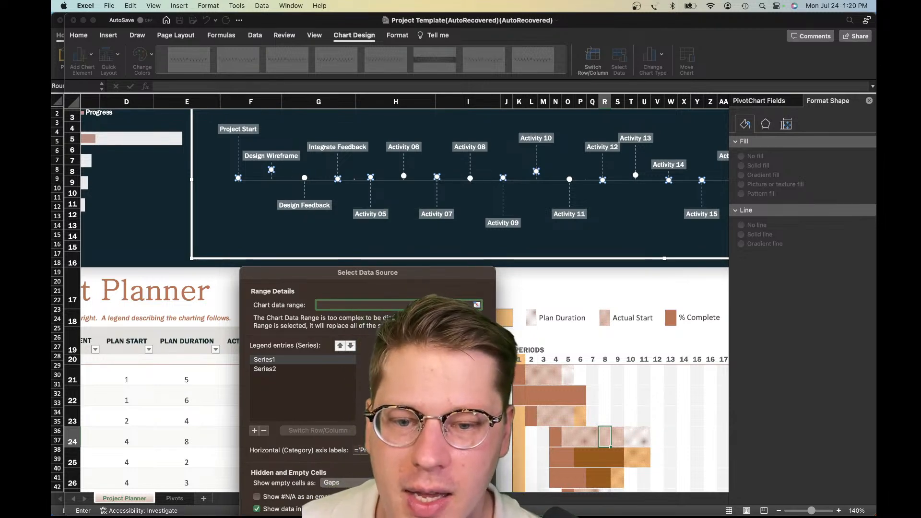
pyautogui.click(432, 390)
pyautogui.moveTo(436, 283); pyautogui.dragTo(423, 201)
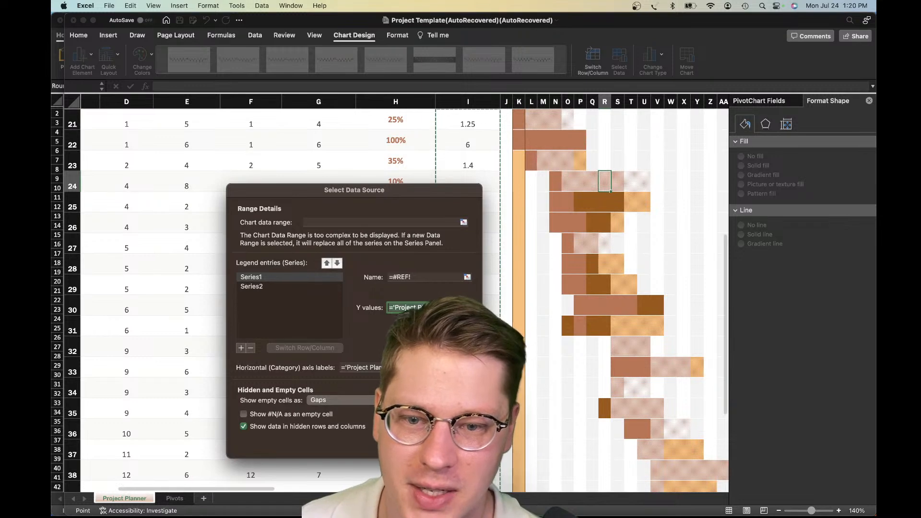
pyautogui.press('BackSpace')
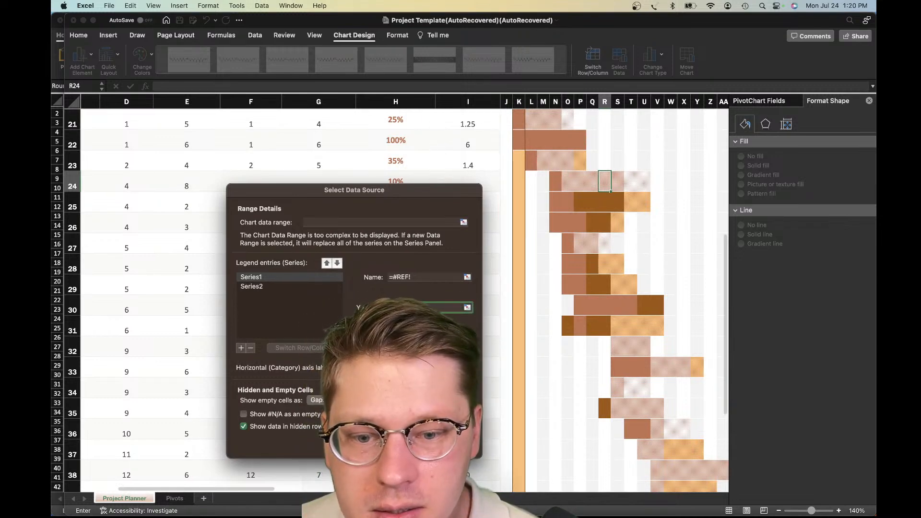
pyautogui.press('Return')
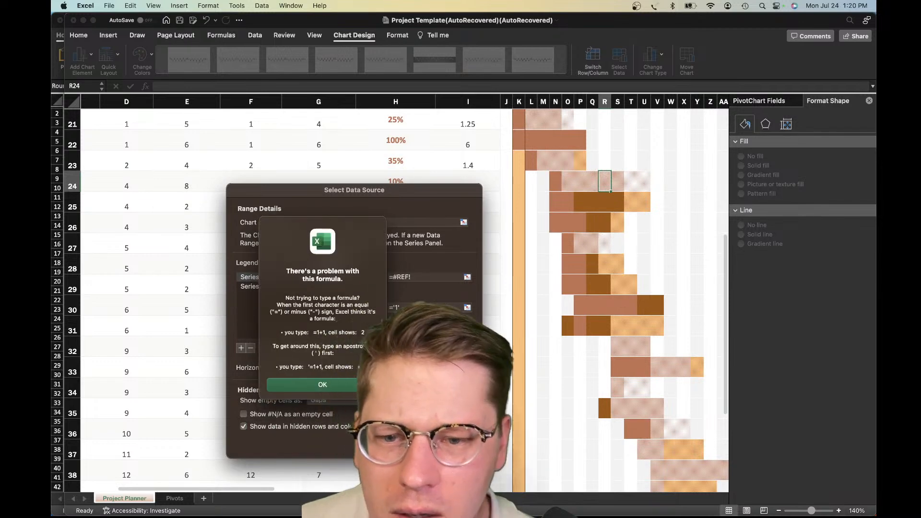
pyautogui.click(320, 388)
pyautogui.click(405, 443)
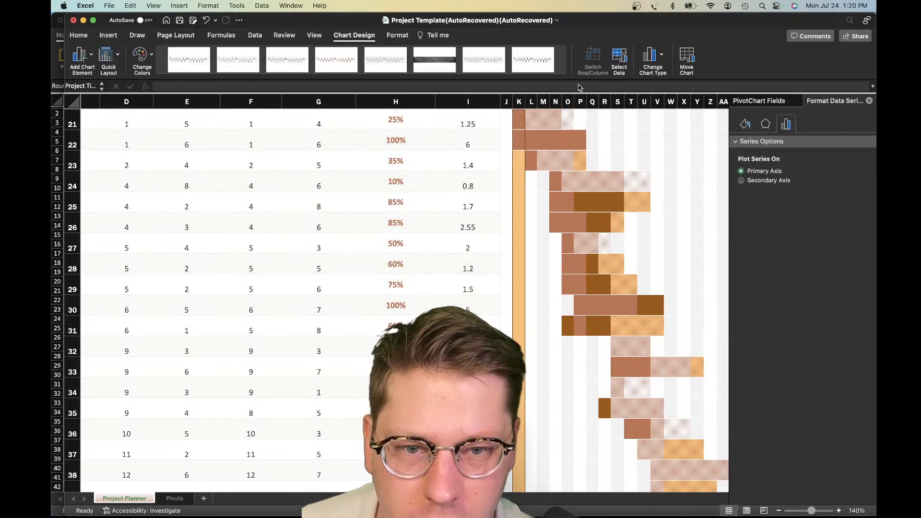
# Reopen the timeline's data source and try the quoted text '1' as the Y values of Series1
pyautogui.scroll(5, 519, 176)
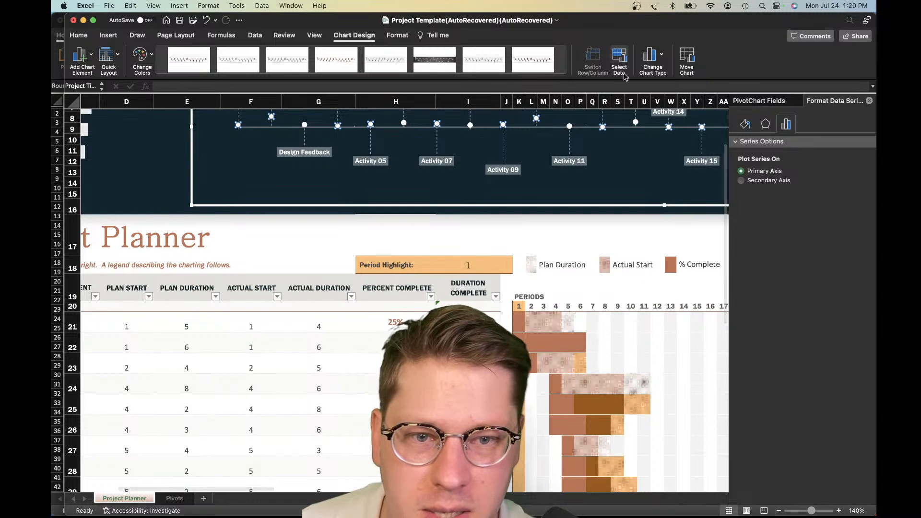
pyautogui.click(619, 56)
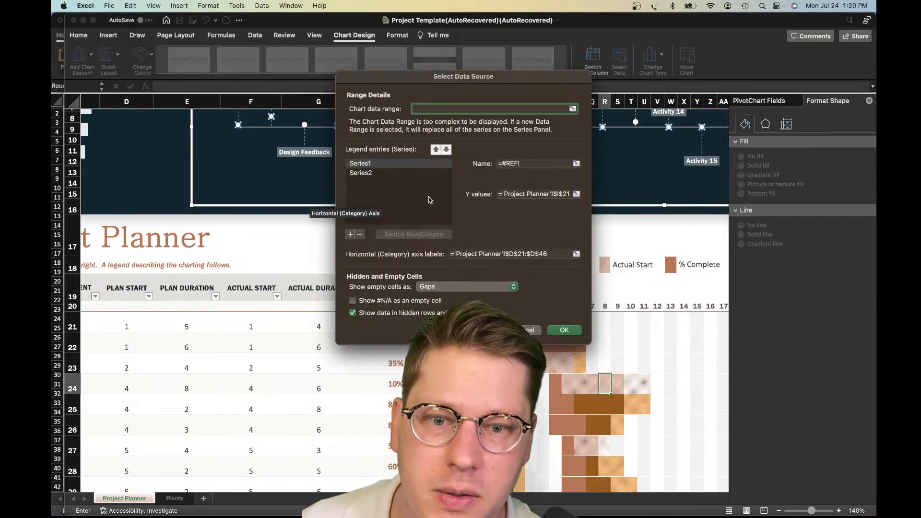
pyautogui.click(540, 194)
pyautogui.tripleClick(543, 195)
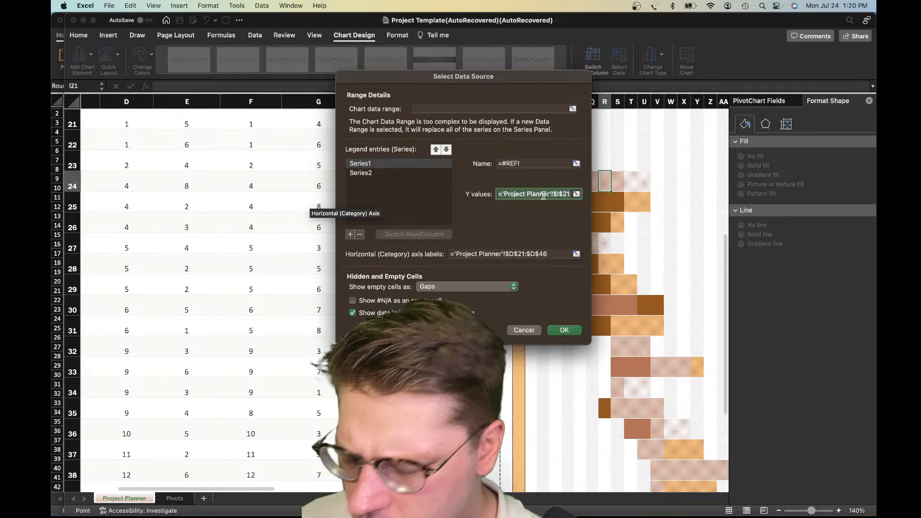
pyautogui.write("'1'")
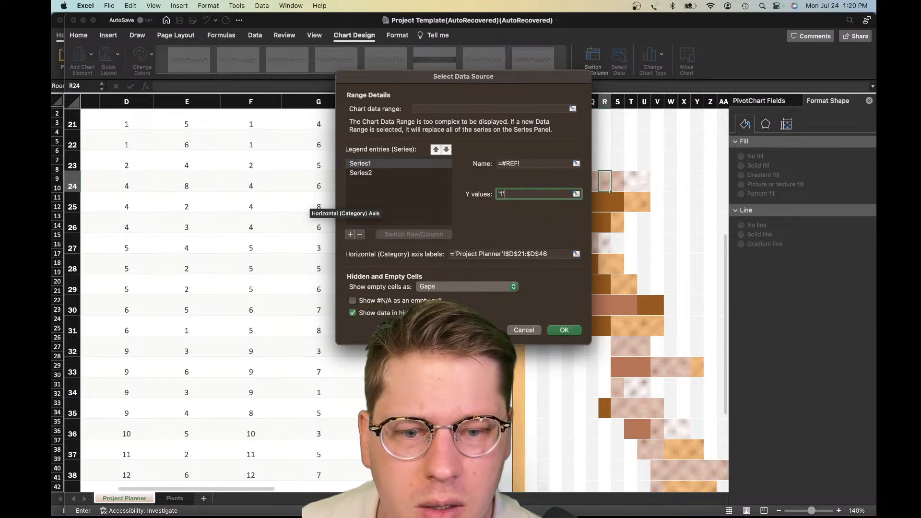
pyautogui.press('Return')
pyautogui.press('Return')
pyautogui.press('Return')
pyautogui.press('Escape')
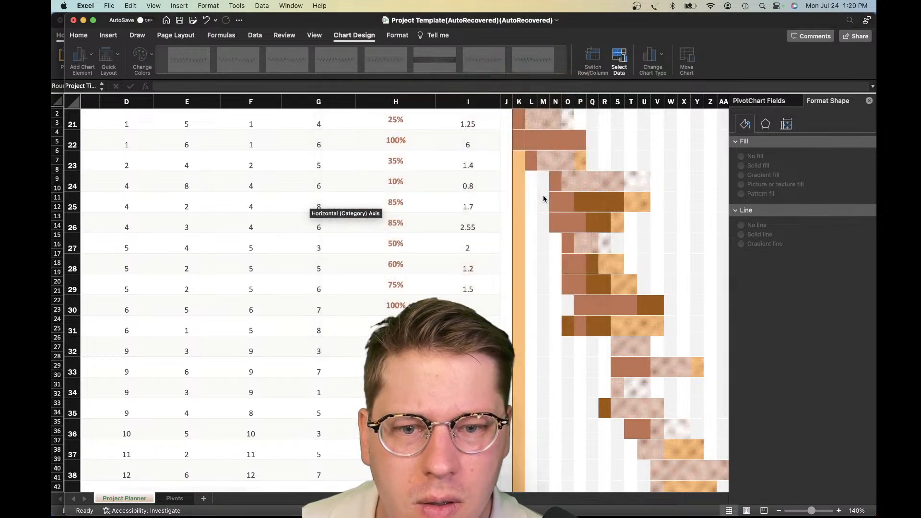
# Try '1 as the Y values of the timeline's only listed series, and cancel the data source selection
pyautogui.scroll(10, 543, 194)
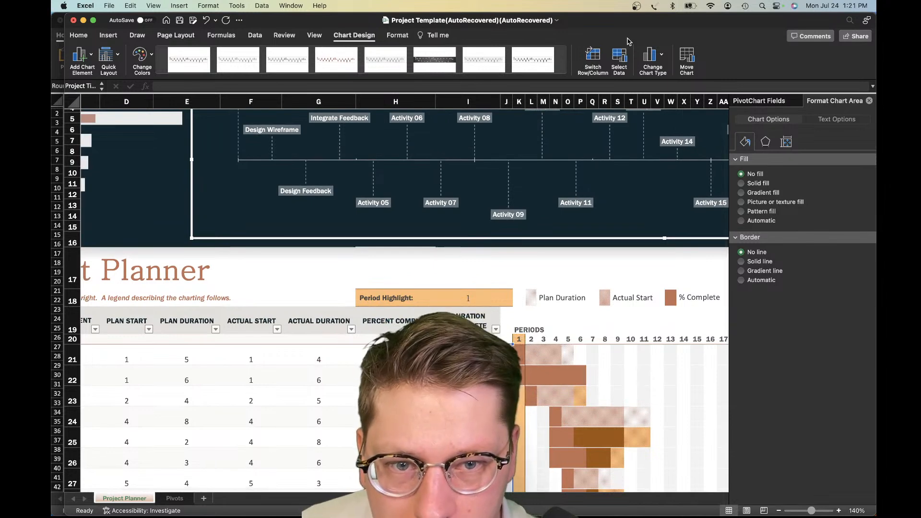
pyautogui.click(618, 59)
pyautogui.click(542, 195)
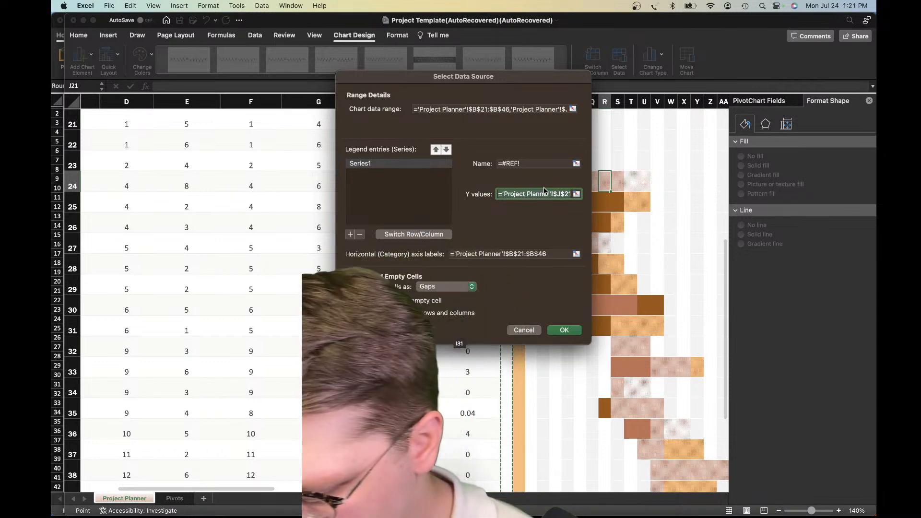
pyautogui.press('BackSpace')
pyautogui.write("'1")
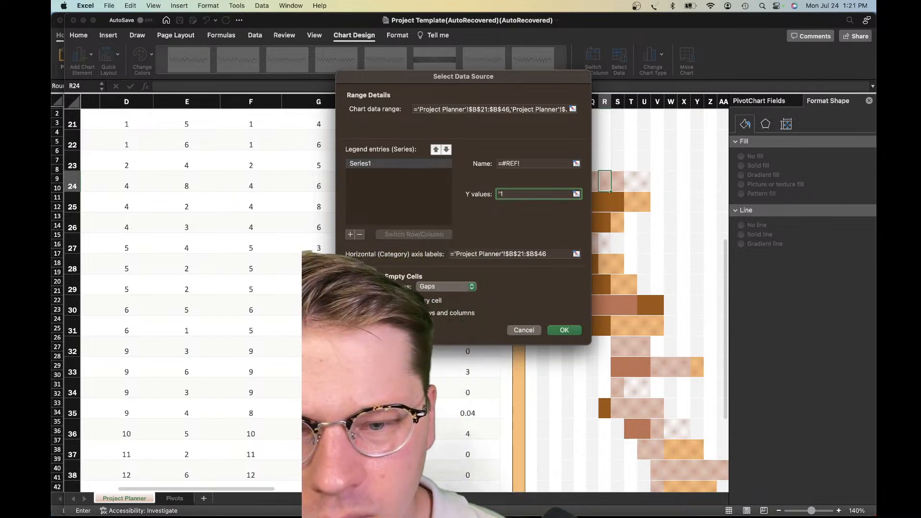
pyautogui.press('Return')
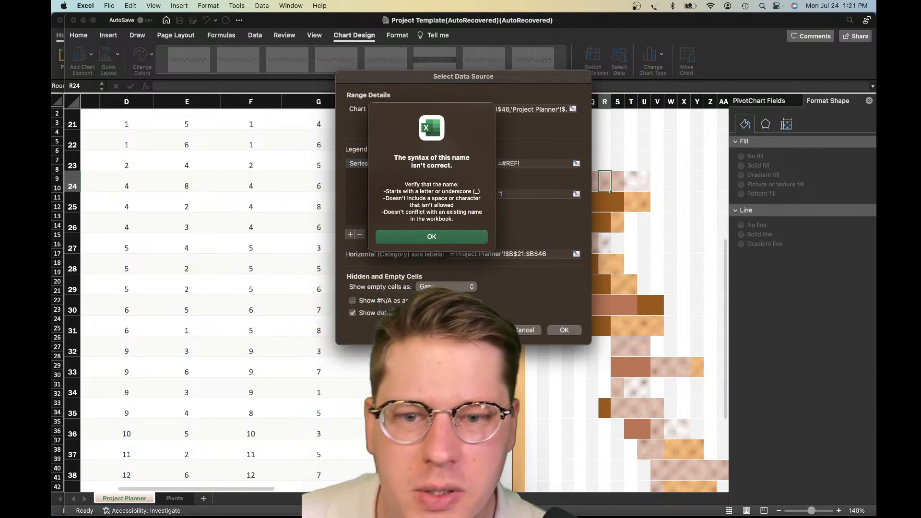
pyautogui.press('Return')
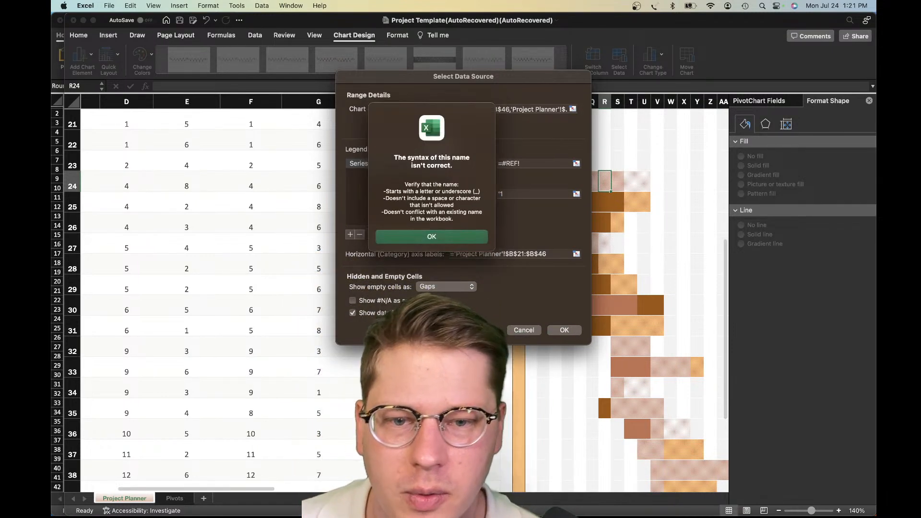
pyautogui.click(463, 237)
pyautogui.press('Escape')
pyautogui.moveTo(547, 196); pyautogui.dragTo(476, 195)
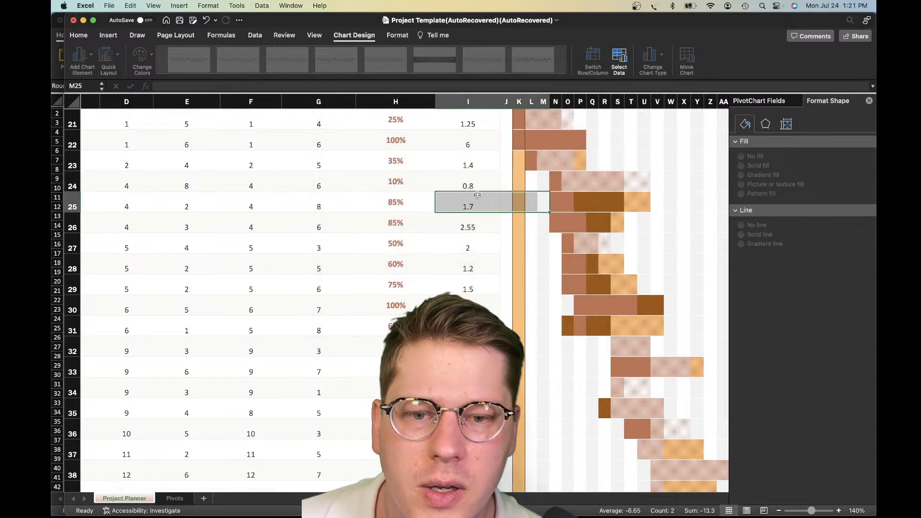
# Examine the formula in the first activity's DURATION COMPLETE cell, I21
pyautogui.click(510, 173)
pyautogui.scroll(1, 504, 167)
pyautogui.scroll(5, 505, 168)
pyautogui.click(489, 261)
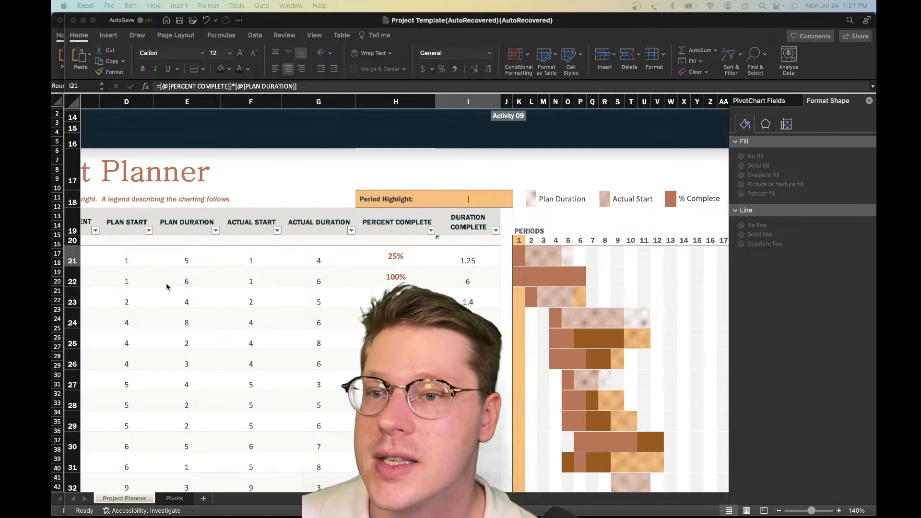
pyautogui.click(497, 183)
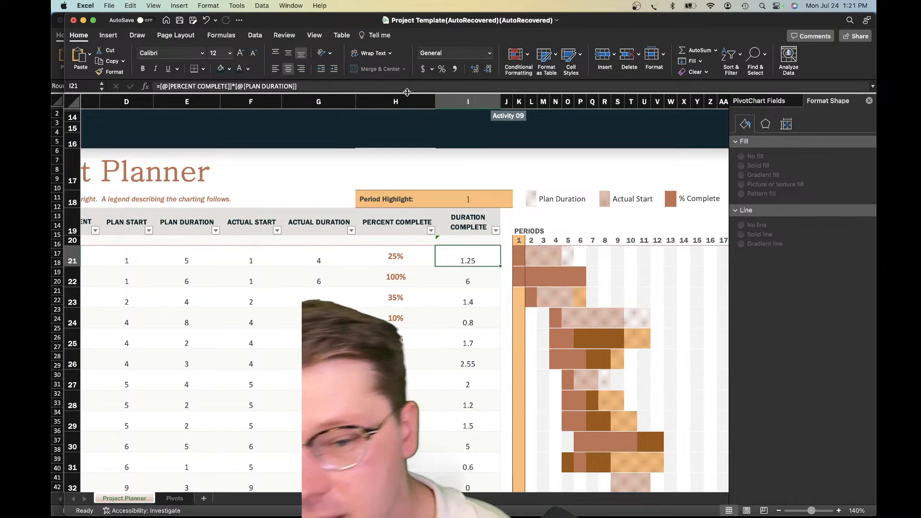
pyautogui.scroll(5, 513, 187)
pyautogui.scroll(-2, 510, 194)
# Bring back the timeline chart's white marker series and select it
pyautogui.click(489, 195)
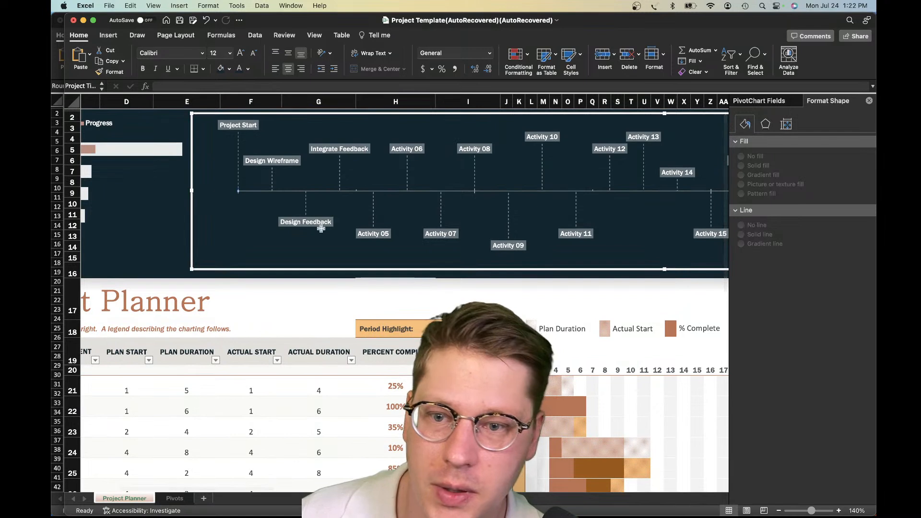
pyautogui.click(266, 192)
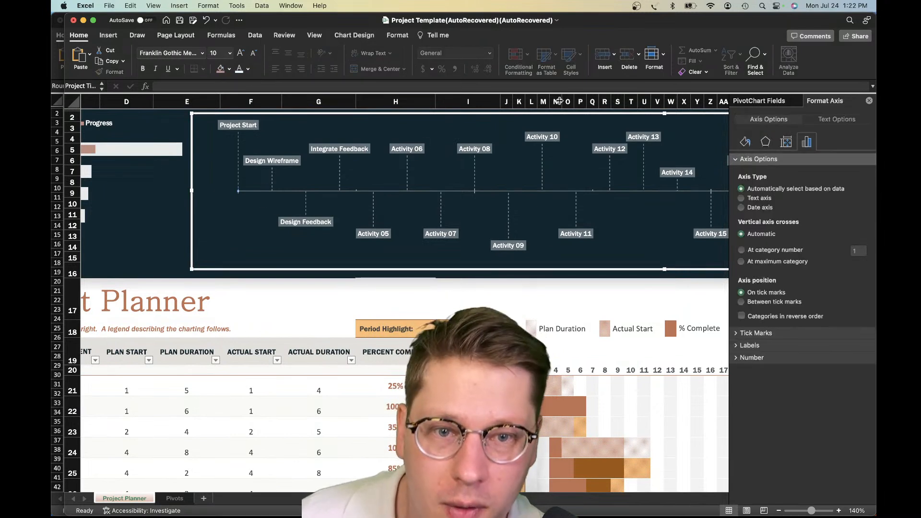
pyautogui.click(372, 230)
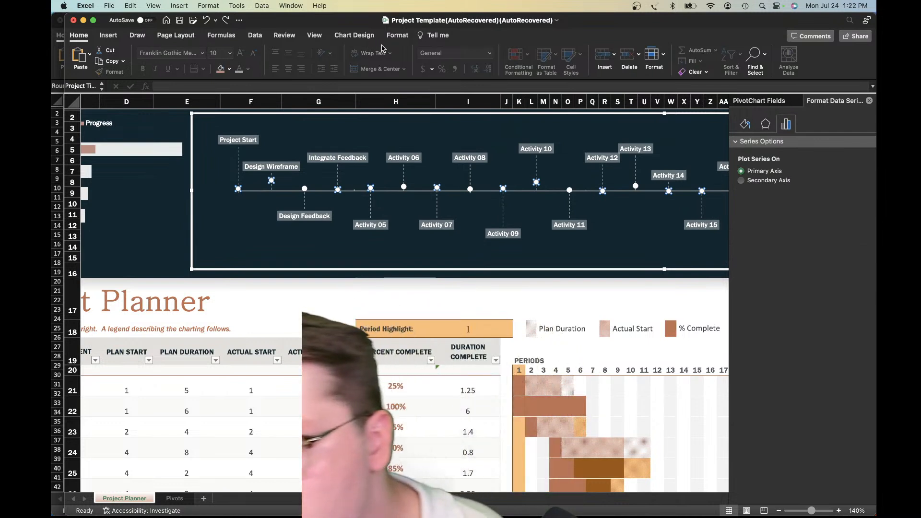
# Open the timeline chart's data source and rename Series1 to 'Placeholder', including the single quotes
pyautogui.click(397, 38)
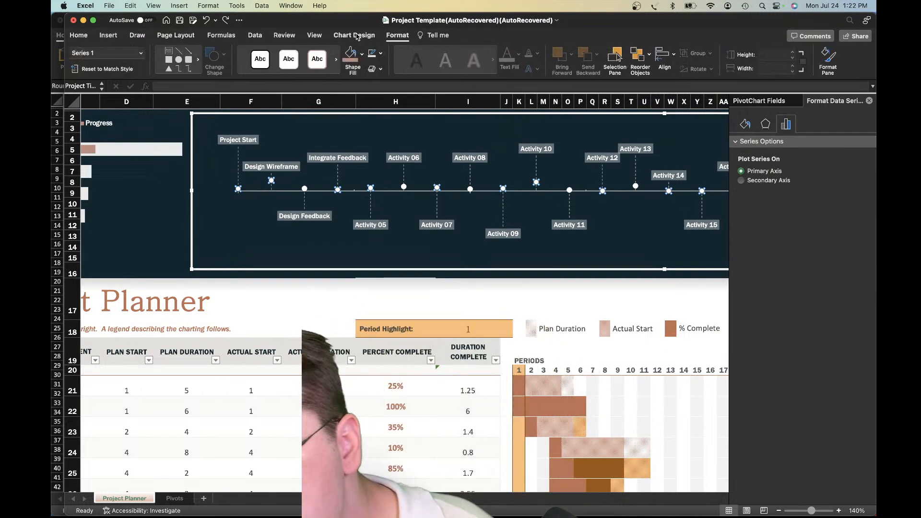
pyautogui.click(355, 35)
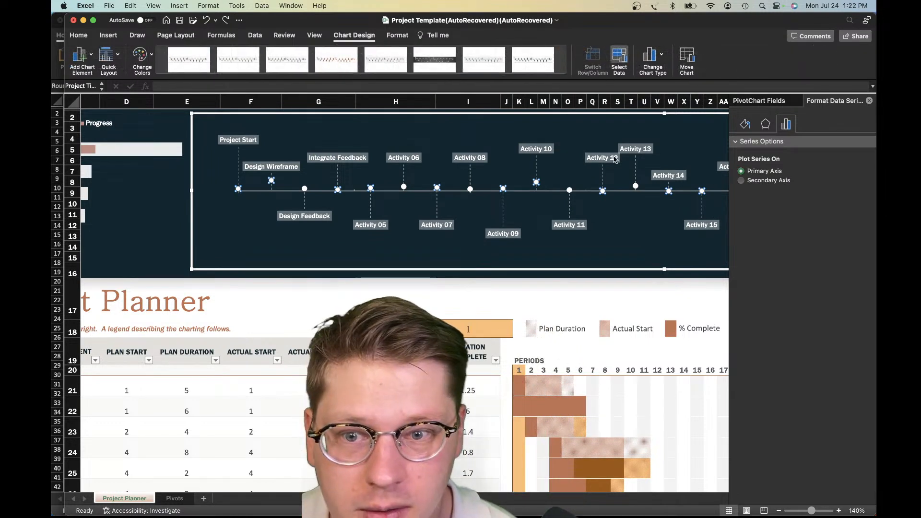
pyautogui.click(619, 59)
pyautogui.click(537, 164)
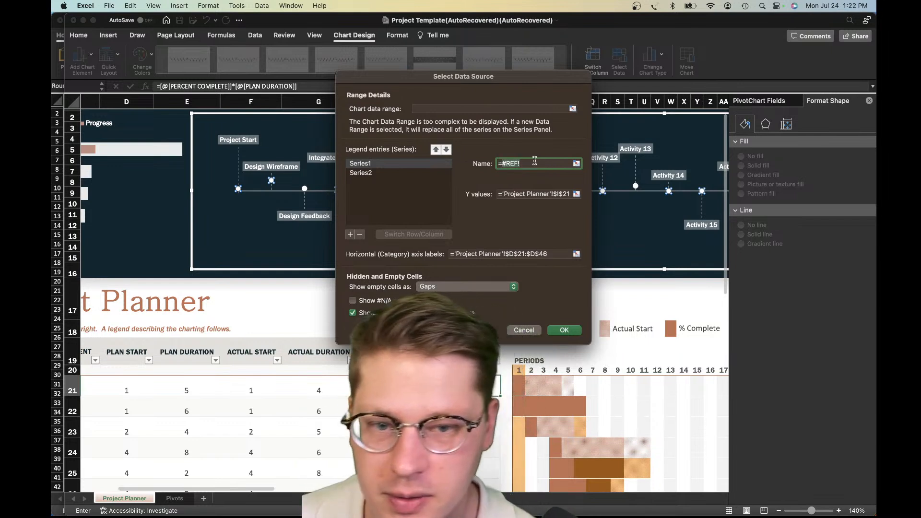
pyautogui.press('BackSpace')
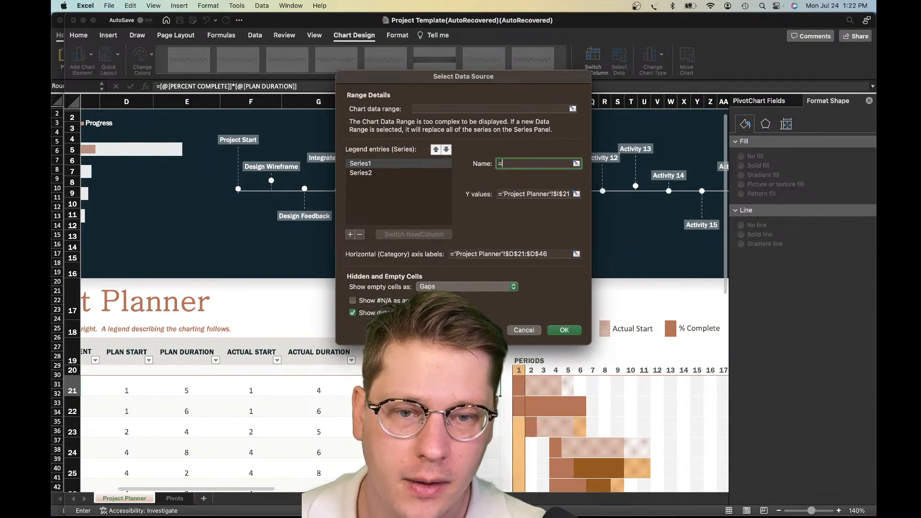
pyautogui.write("'Placeholder")
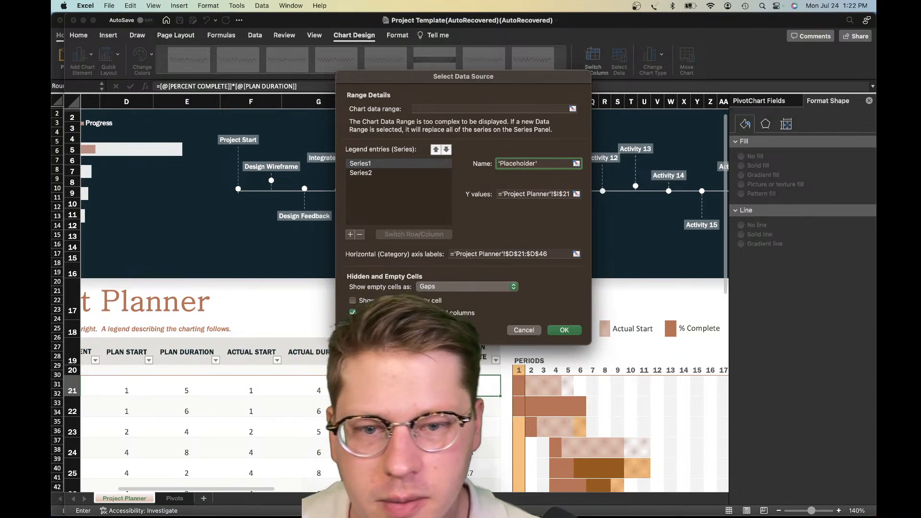
# Try '1' in single quotes as the 'Placeholder' series' Y values and leave the data source selection
pyautogui.click(537, 197)
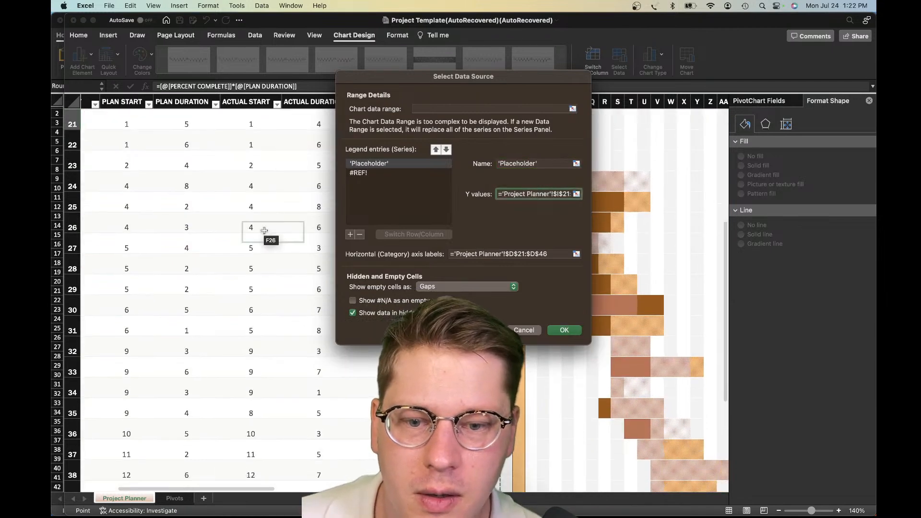
pyautogui.moveTo(517, 85); pyautogui.dragTo(346, 196)
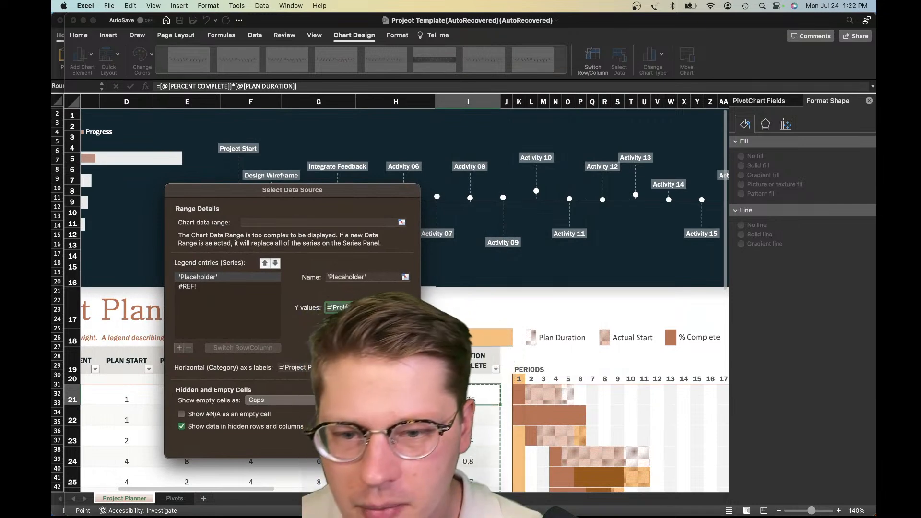
pyautogui.write("'1")
pyautogui.press('Return')
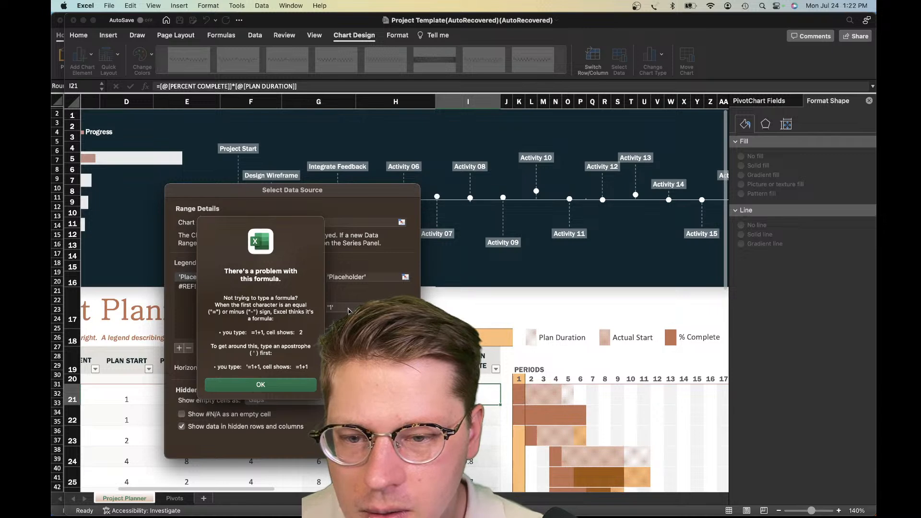
pyautogui.press('Return')
pyautogui.press('Return')
pyautogui.click(281, 385)
pyautogui.press('Escape')
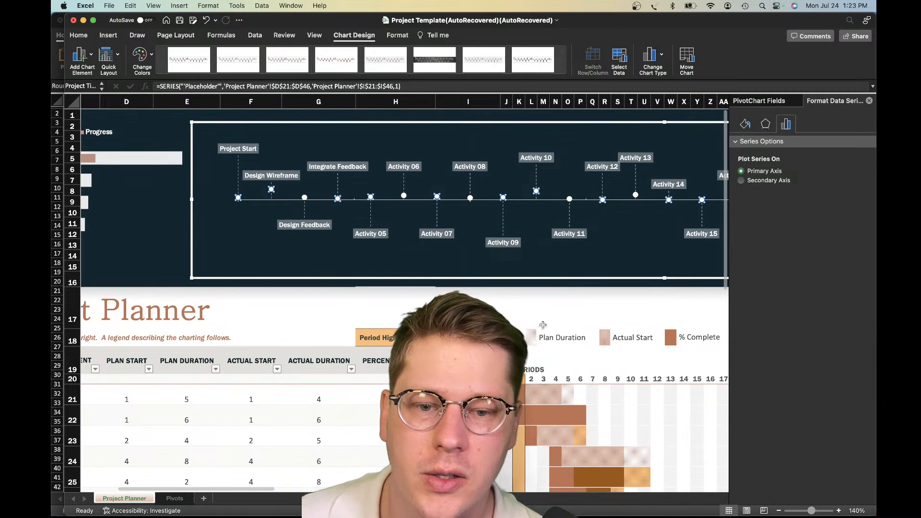
# Examine the timeline chart's white markers and activity labels along the dark banner, including the marker series' source ranges
pyautogui.click(544, 322)
pyautogui.click(473, 312)
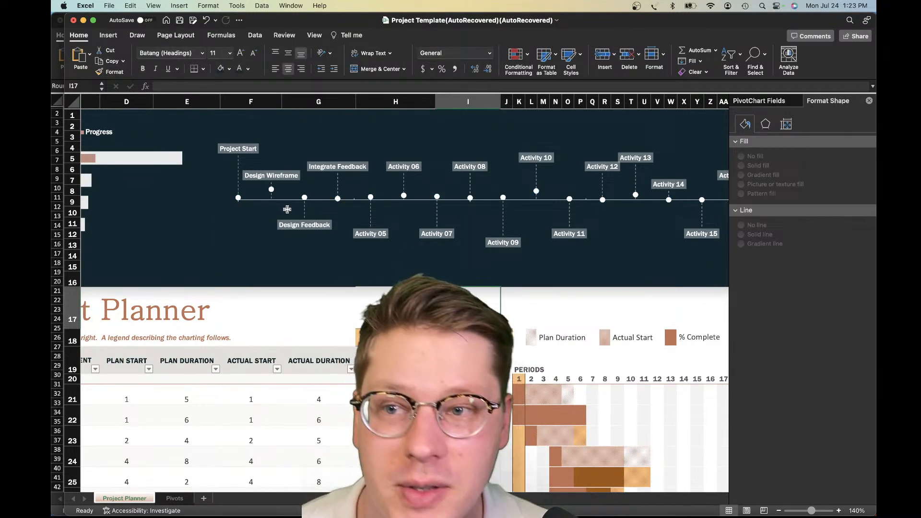
pyautogui.scroll(-1, 262, 248)
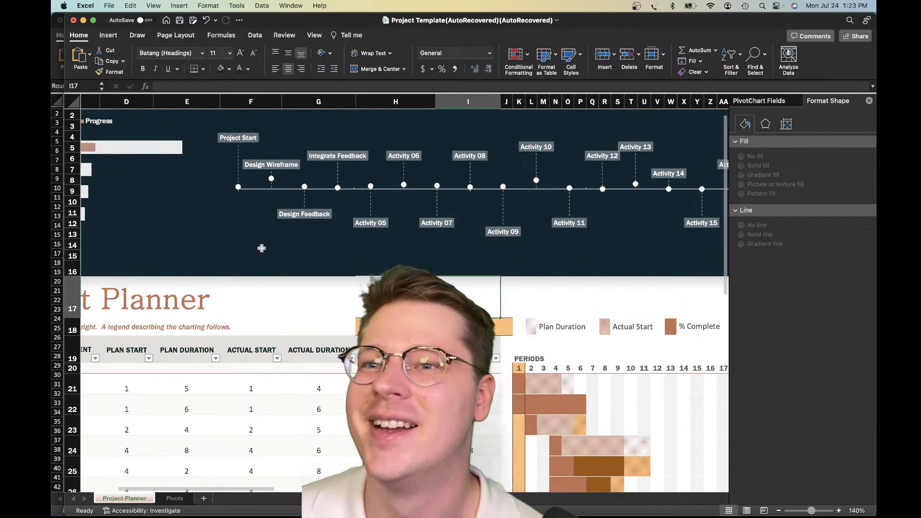
pyautogui.scroll(-1, 321, 221)
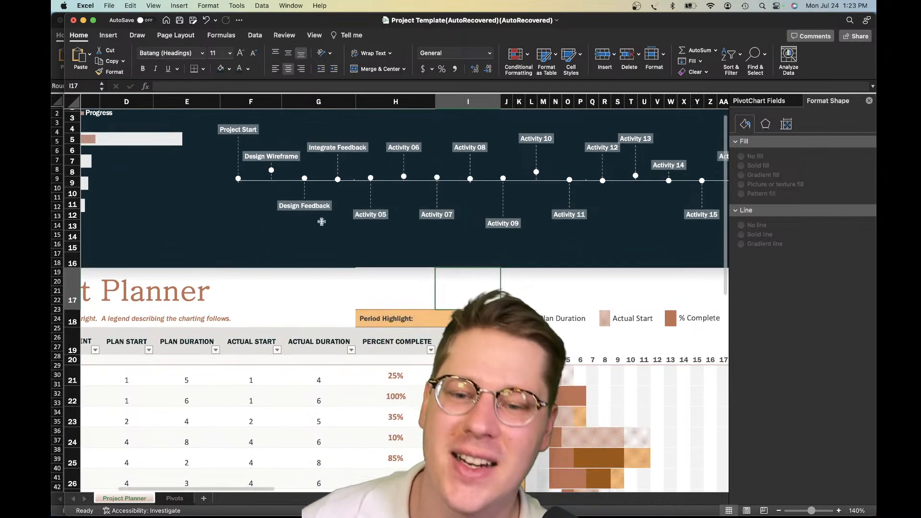
pyautogui.click(272, 172)
pyautogui.scroll(-2, 299, 284)
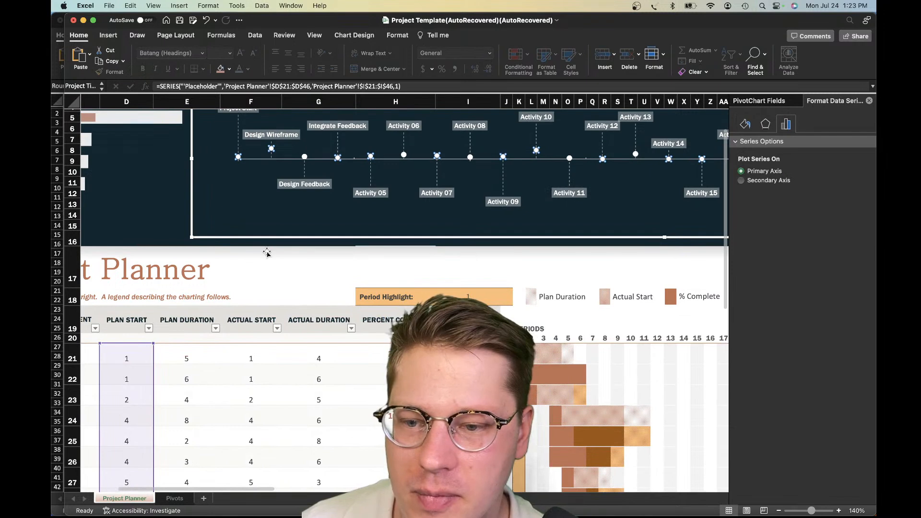
pyautogui.click(290, 266)
pyautogui.scroll(3, 265, 275)
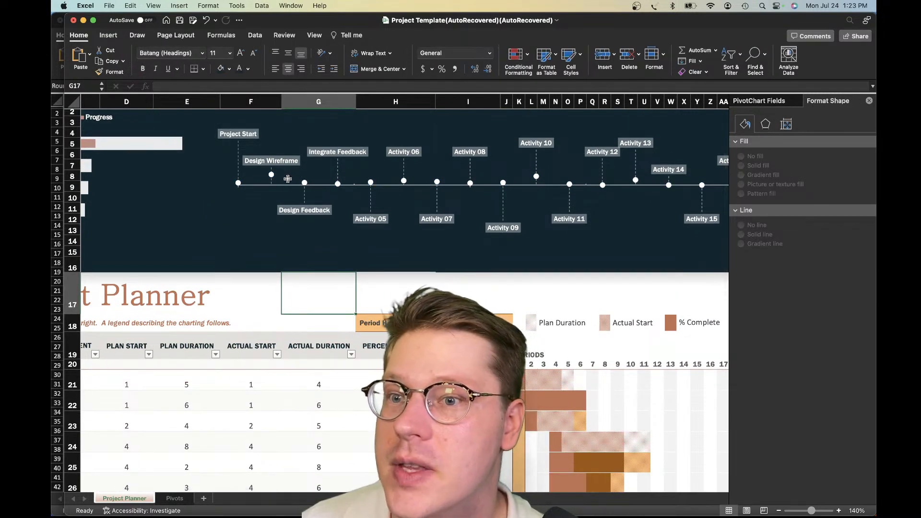
pyautogui.hscroll(10, 320, 191)
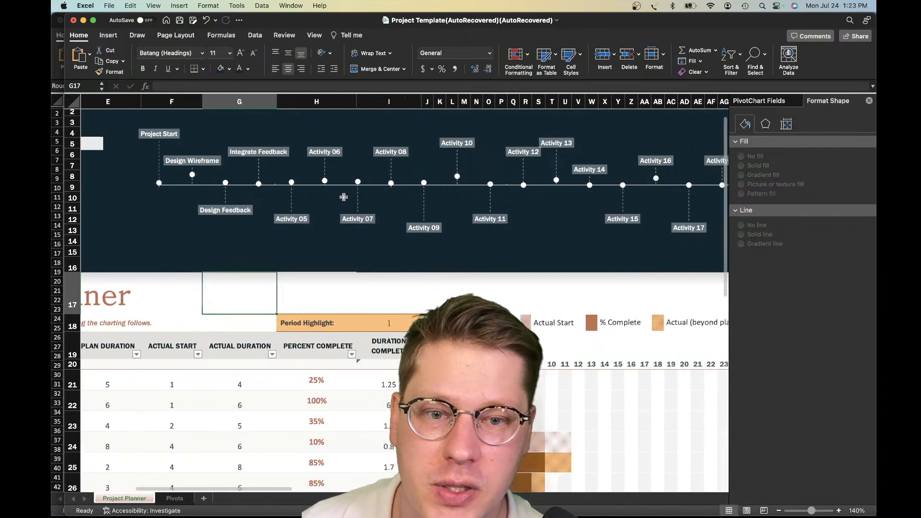
pyautogui.hscroll(-12, 586, 186)
pyautogui.hscroll(-3, 586, 186)
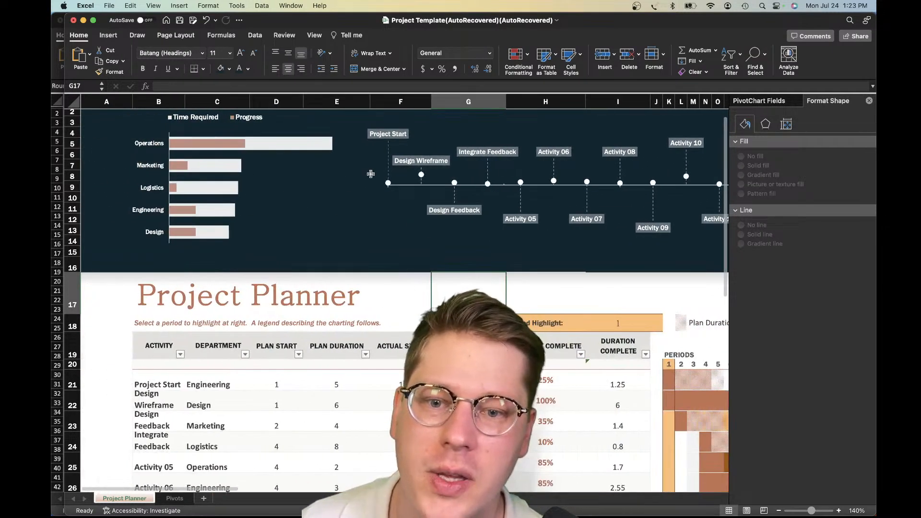
pyautogui.hscroll(4, 432, 183)
pyautogui.click(312, 175)
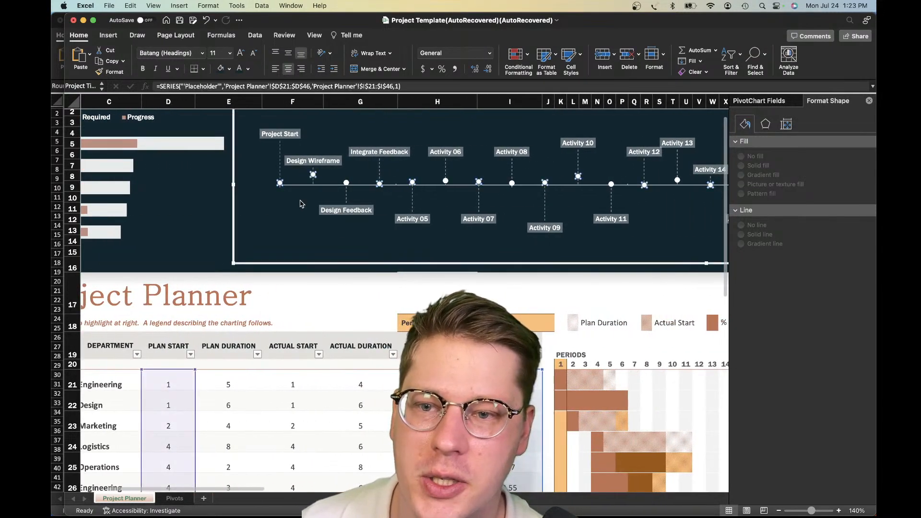
pyautogui.click(349, 305)
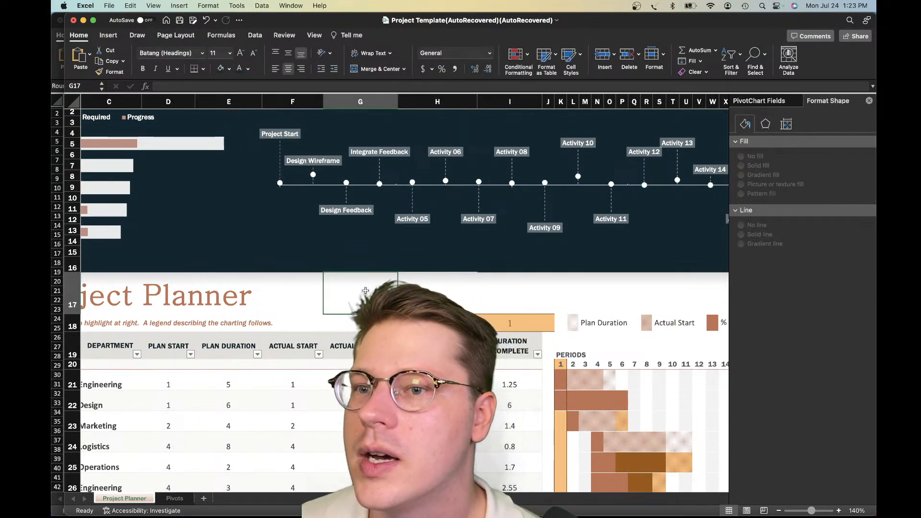
# Review the activity table and Gantt periods below the banner, and view the whole dashboard at 110% zoom
pyautogui.scroll(-8, 429, 246)
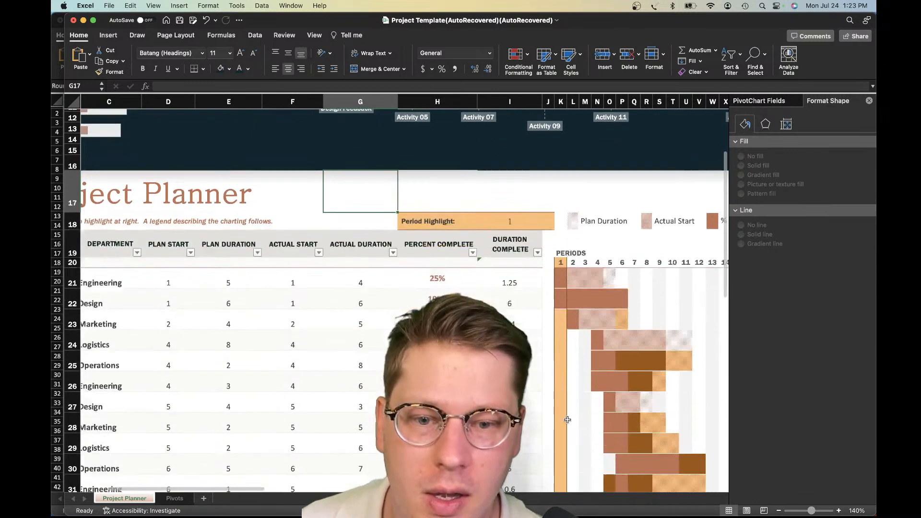
pyautogui.hscroll(3, 567, 420)
pyautogui.hscroll(-5, 568, 420)
pyautogui.scroll(1, 568, 420)
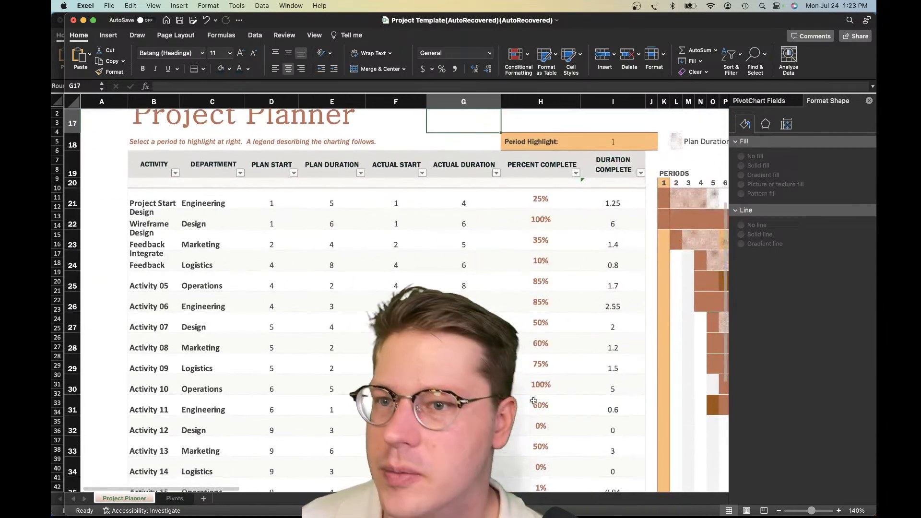
pyautogui.scroll(5, 534, 400)
pyautogui.hscroll(-5, 228, 338)
pyautogui.scroll(8, 230, 339)
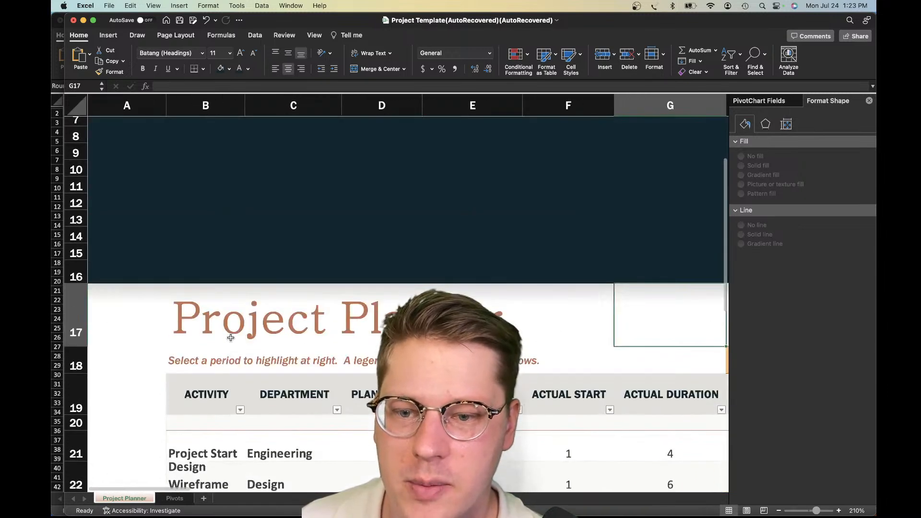
pyautogui.scroll(-3, 231, 339)
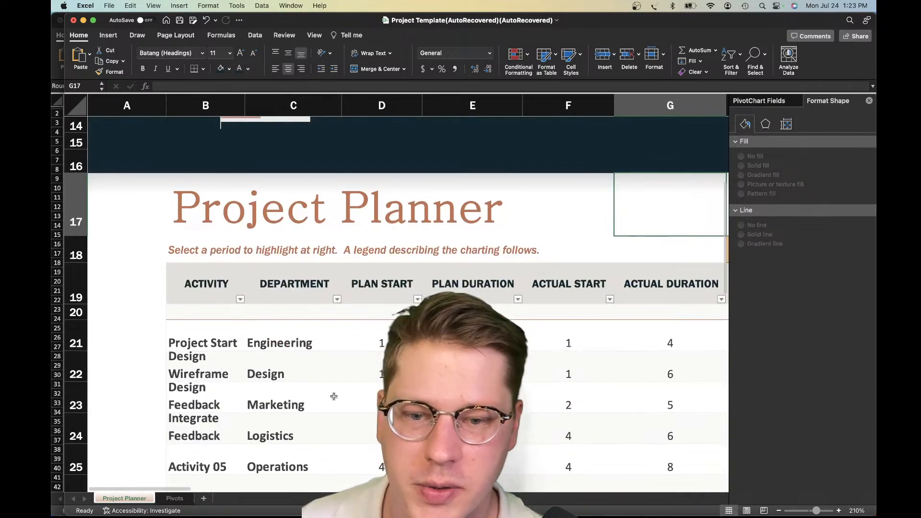
pyautogui.click(779, 512)
pyautogui.click(779, 511)
pyautogui.click(779, 511)
pyautogui.click(779, 511)
pyautogui.click(778, 511)
pyautogui.click(778, 511)
pyautogui.click(778, 511)
pyautogui.click(779, 511)
pyautogui.click(779, 511)
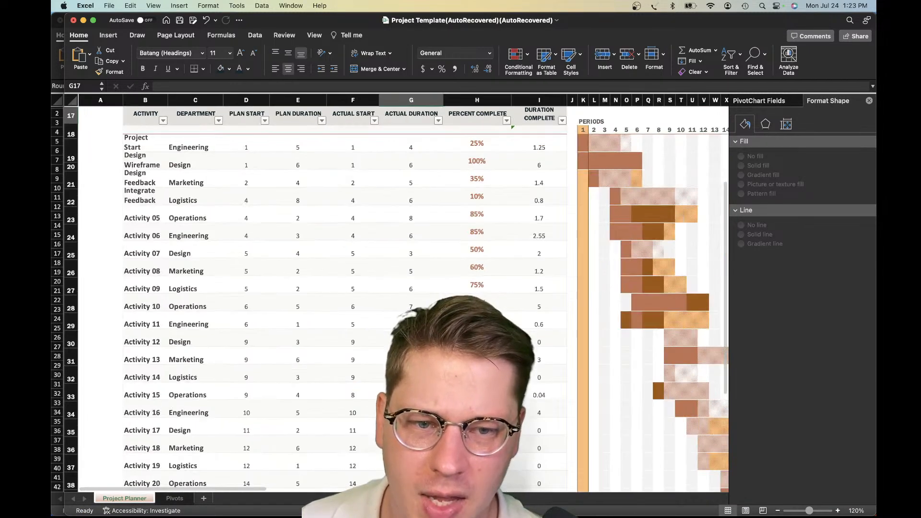
pyautogui.click(779, 512)
pyautogui.scroll(5, 391, 297)
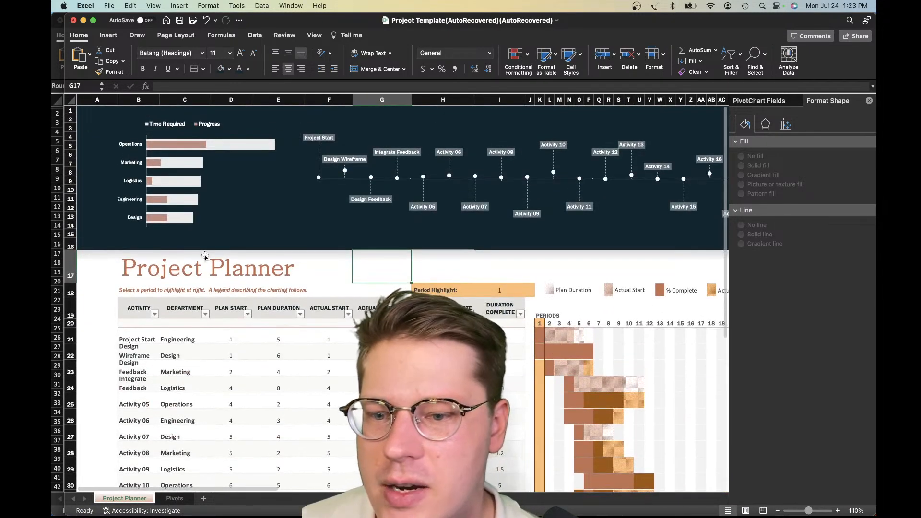
# Recolor the Project Planner title and the instruction line beneath it to the banner's dark navy
pyautogui.click(190, 266)
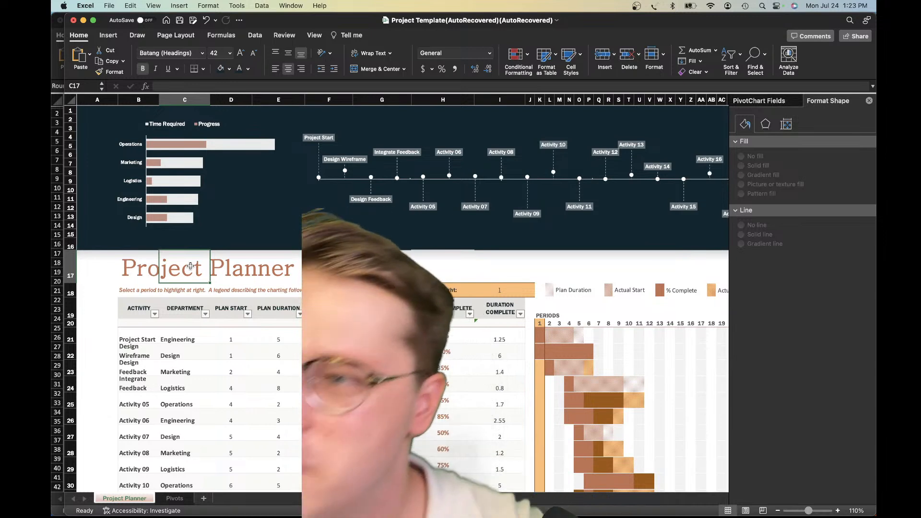
pyautogui.click(254, 278)
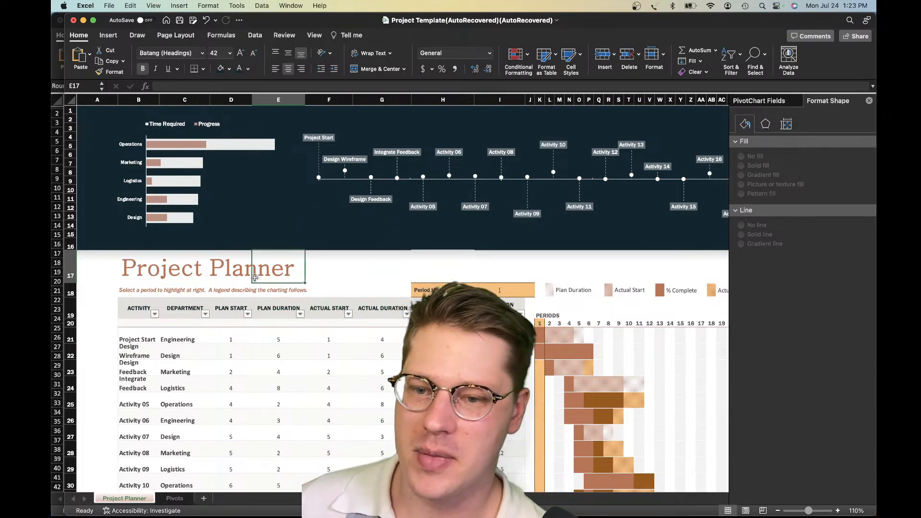
pyautogui.moveTo(153, 271); pyautogui.dragTo(284, 272)
pyautogui.click(366, 272)
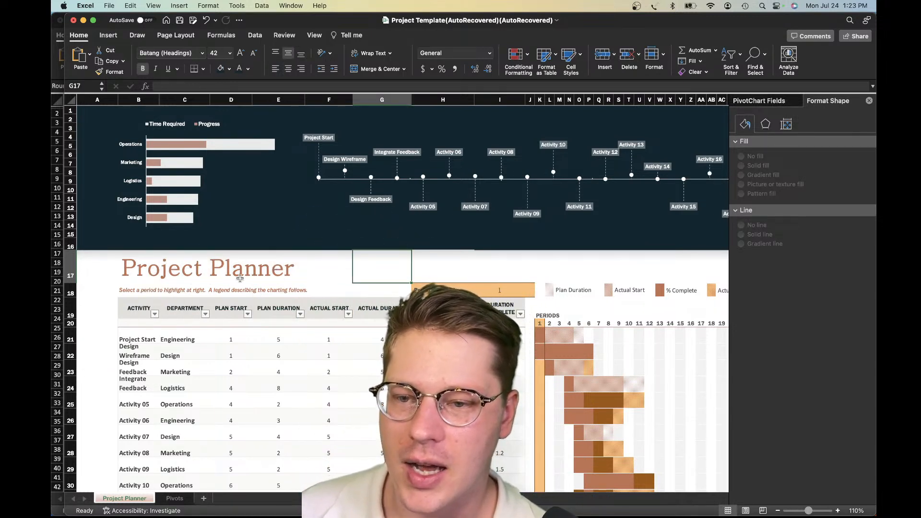
pyautogui.moveTo(135, 270); pyautogui.dragTo(285, 272)
pyautogui.click(128, 294)
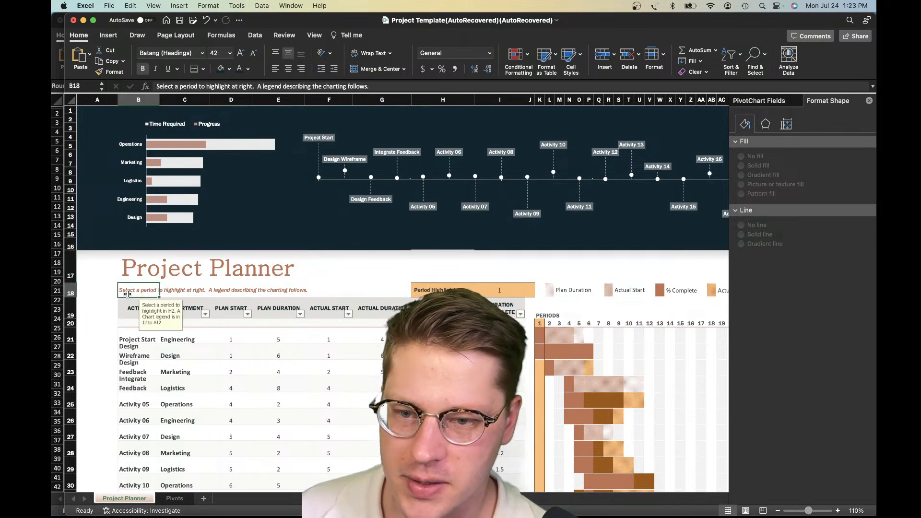
pyautogui.click(226, 294)
pyautogui.moveTo(139, 271); pyautogui.dragTo(248, 280)
pyautogui.click(266, 281)
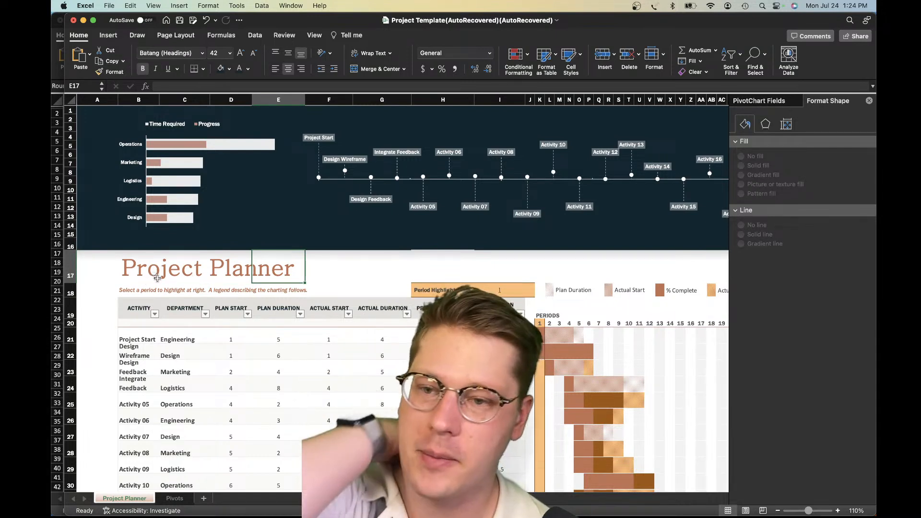
pyautogui.moveTo(149, 276); pyautogui.dragTo(290, 293)
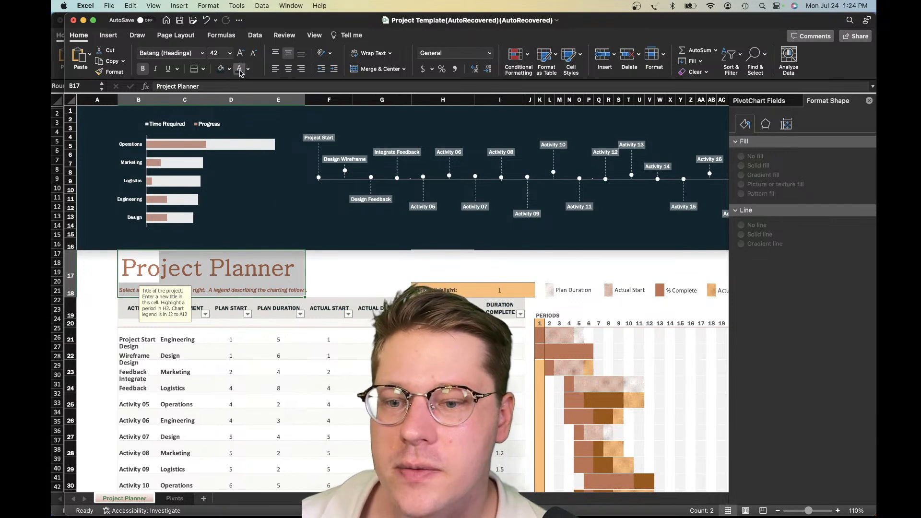
pyautogui.click(336, 290)
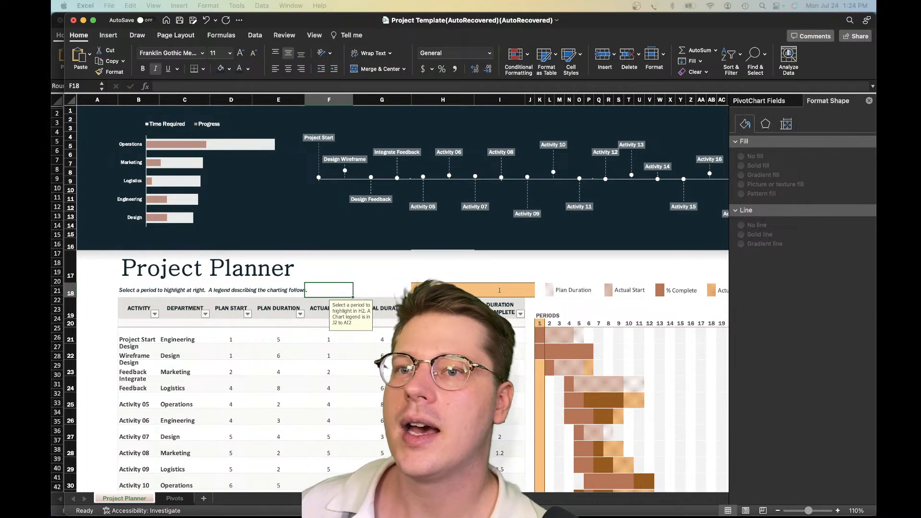
pyautogui.click(206, 377)
pyautogui.moveTo(129, 308); pyautogui.dragTo(508, 307)
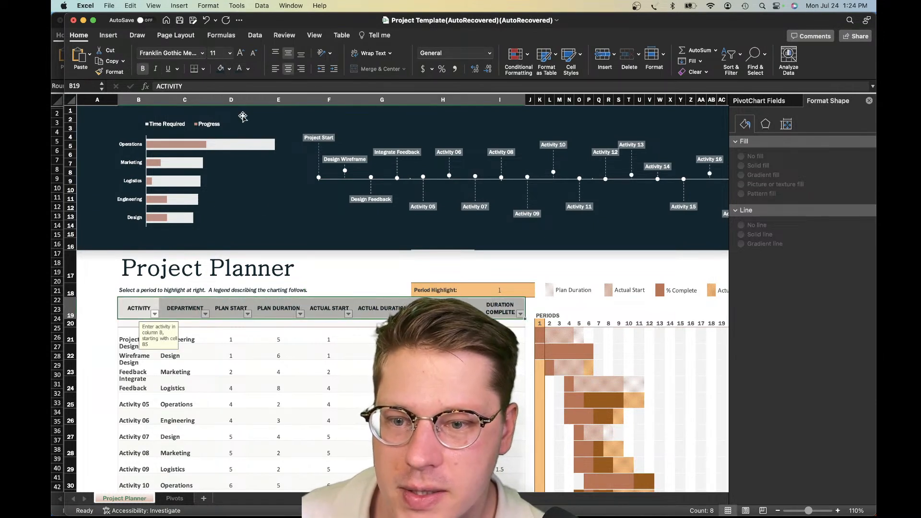
pyautogui.click(277, 428)
# Insert a blank row 19 between the instruction line and the activity table's header row
pyautogui.click(209, 296)
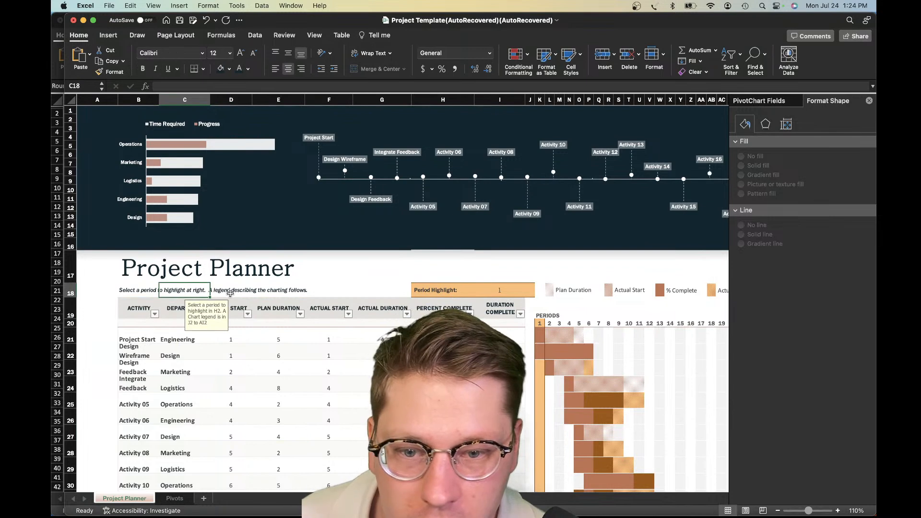
pyautogui.click(72, 298)
pyautogui.click(73, 301)
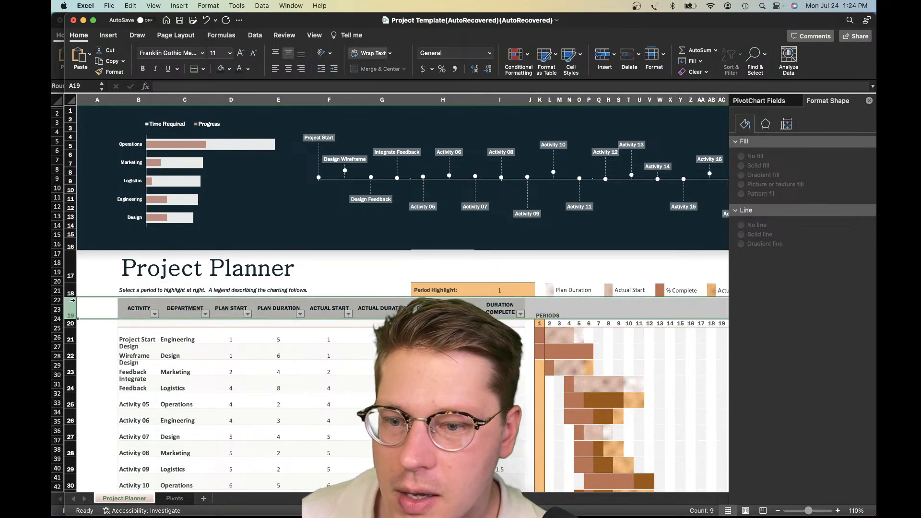
pyautogui.rightClick(73, 302)
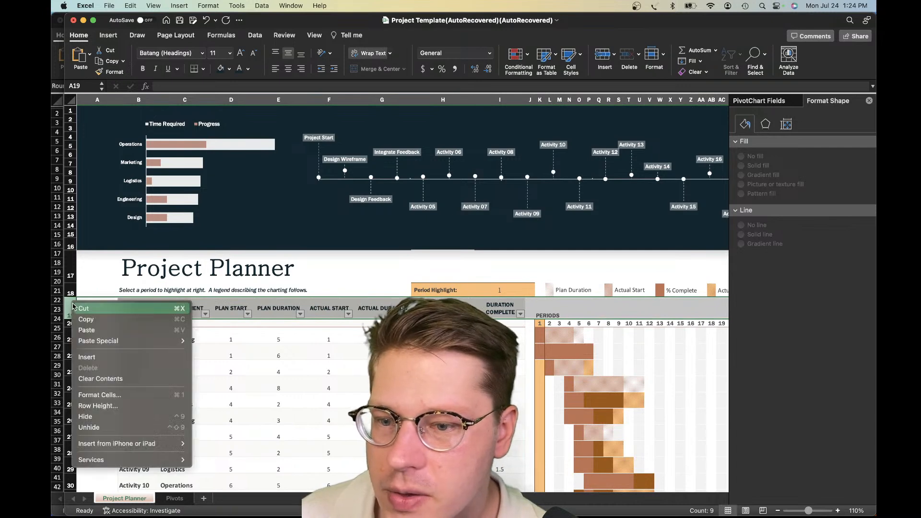
pyautogui.click(104, 357)
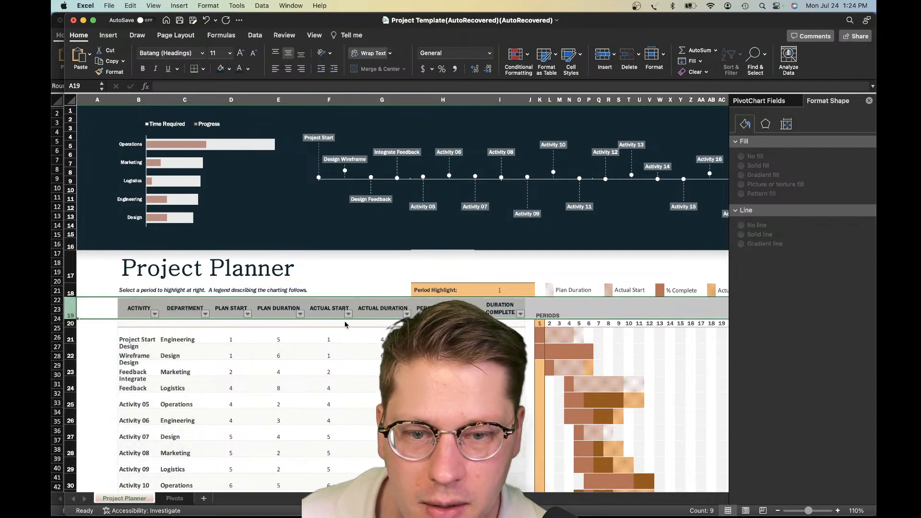
pyautogui.click(499, 337)
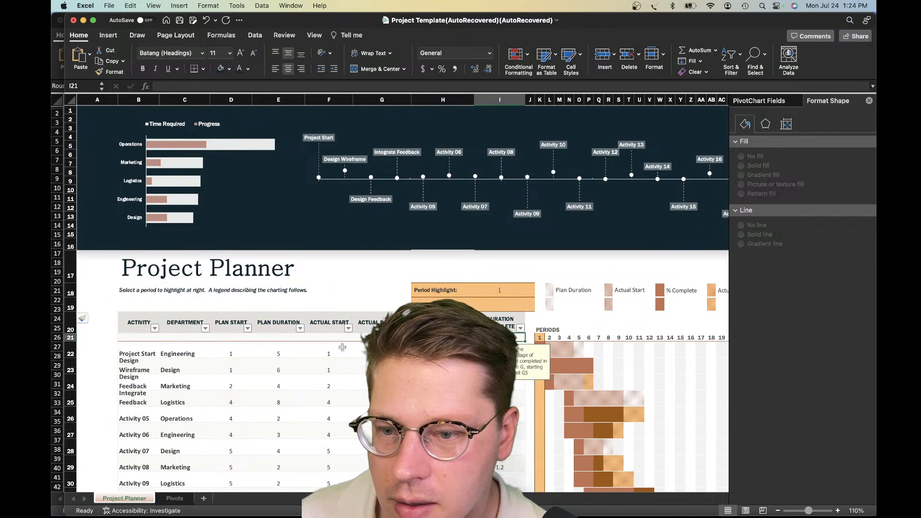
pyautogui.scroll(-4, 258, 355)
pyautogui.hscroll(3, 257, 354)
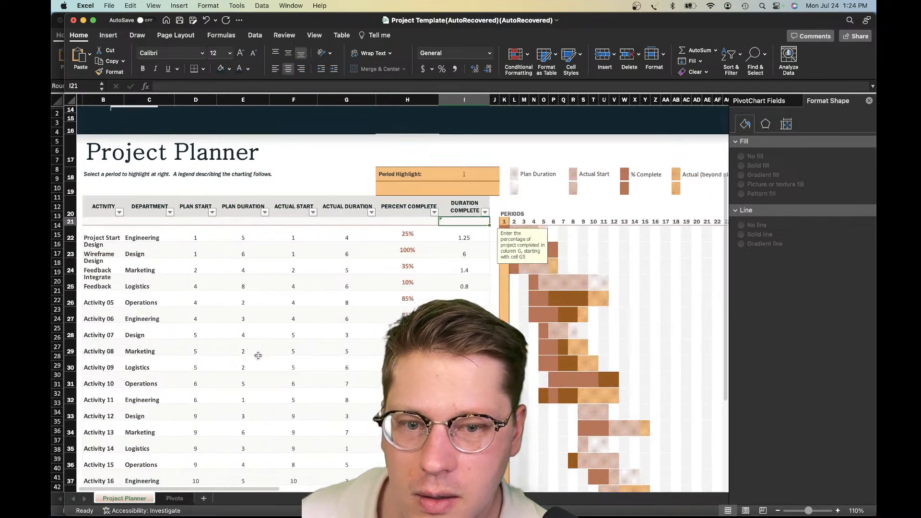
pyautogui.scroll(5, 254, 353)
pyautogui.hscroll(-3, 243, 353)
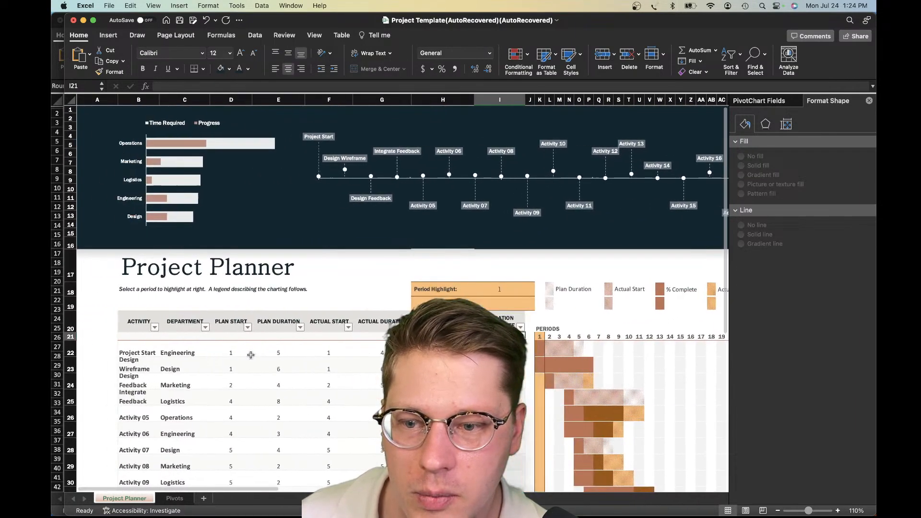
# Clear the orange fill and duplicated legend swatches from blank row 19, from column B across the legend area
pyautogui.click(133, 304)
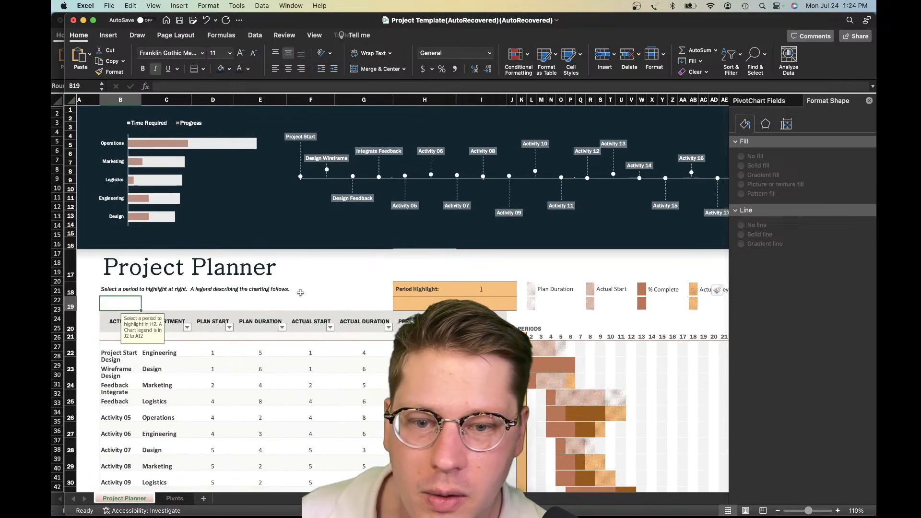
pyautogui.moveTo(139, 309); pyautogui.dragTo(703, 311)
pyautogui.click(643, 322)
pyautogui.hscroll(-10, 662, 319)
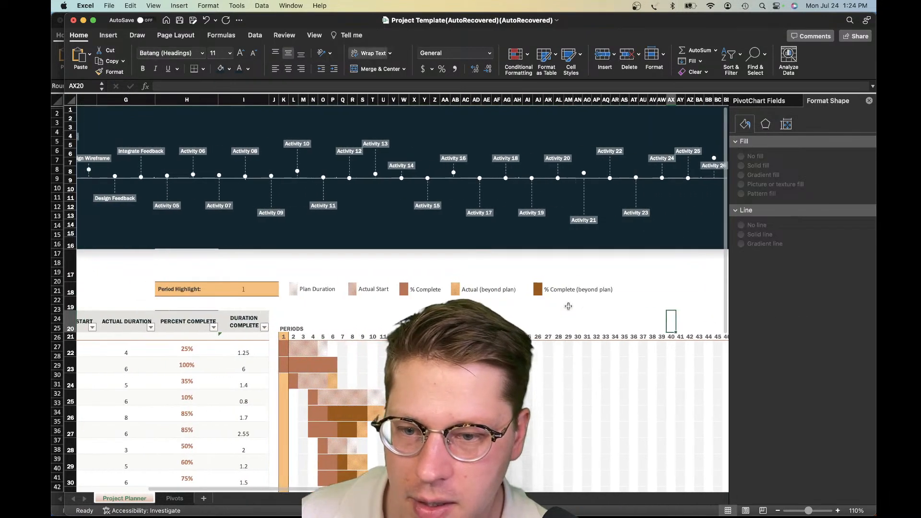
pyautogui.click(451, 308)
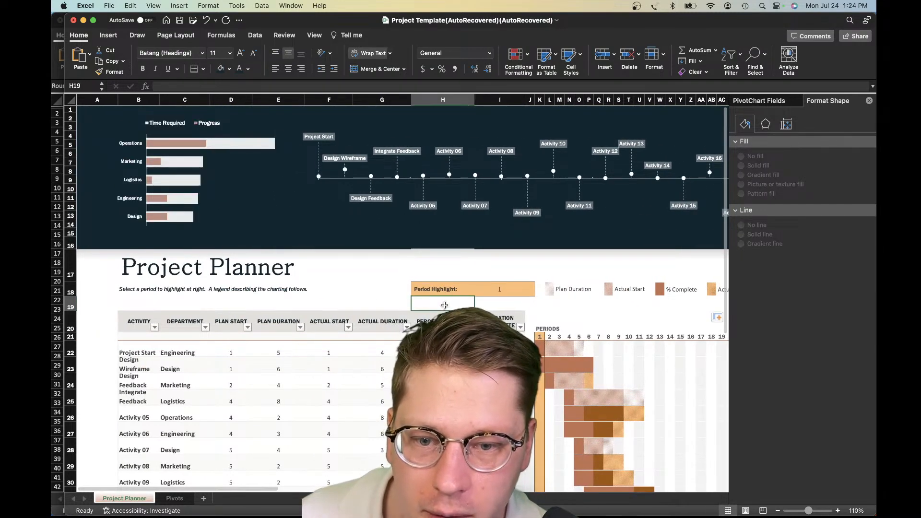
pyautogui.click(483, 305)
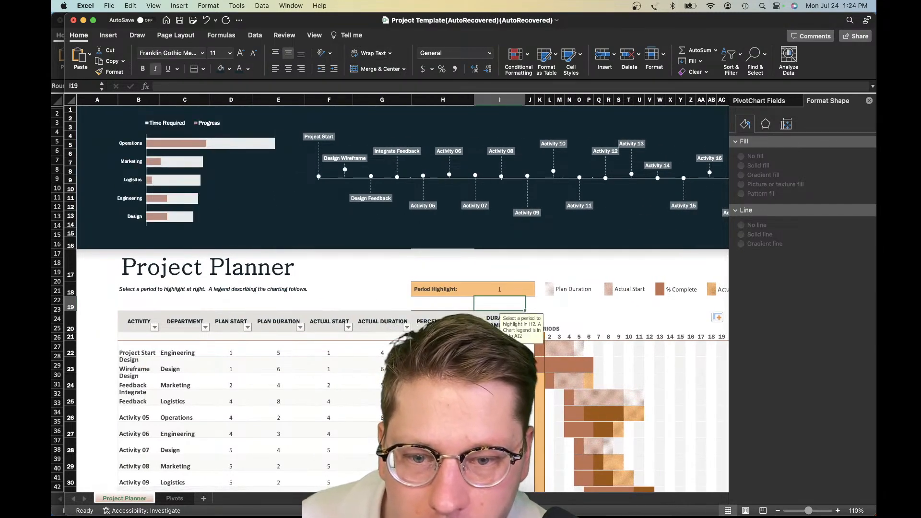
# Remove all borders from the Percent Complete header cell H20
pyautogui.click(455, 321)
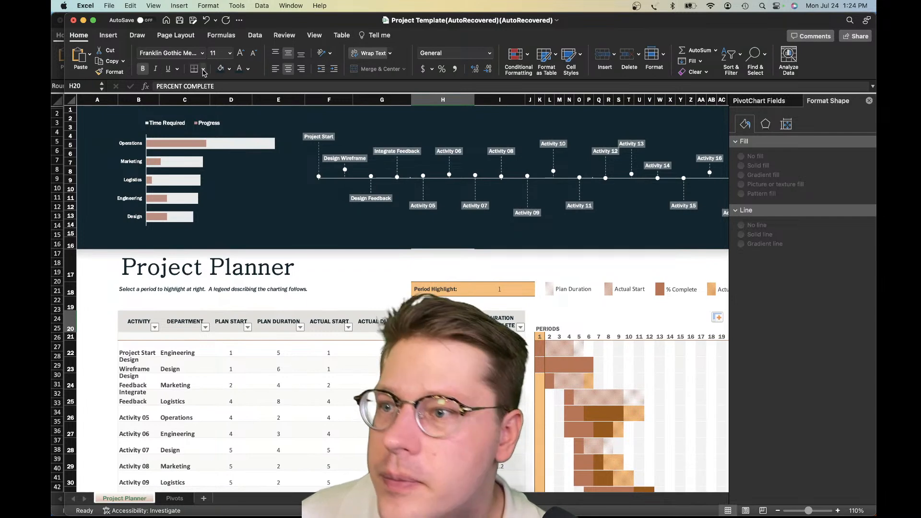
pyautogui.click(204, 70)
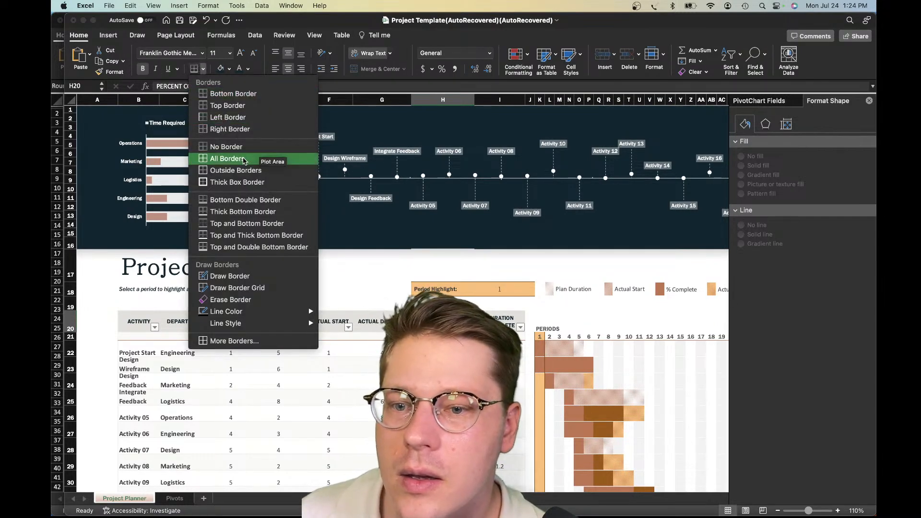
pyautogui.click(237, 147)
pyautogui.click(390, 414)
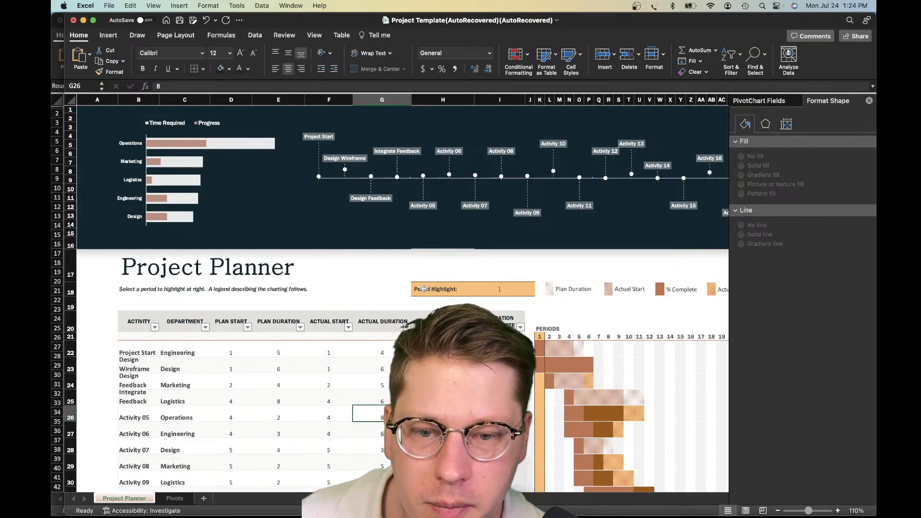
# Try a shorter height for title row 17 to bring Project Planner closer to the instruction line
pyautogui.moveTo(139, 303); pyautogui.dragTo(278, 303)
pyautogui.click(279, 303)
pyautogui.moveTo(72, 281); pyautogui.dragTo(97, 276)
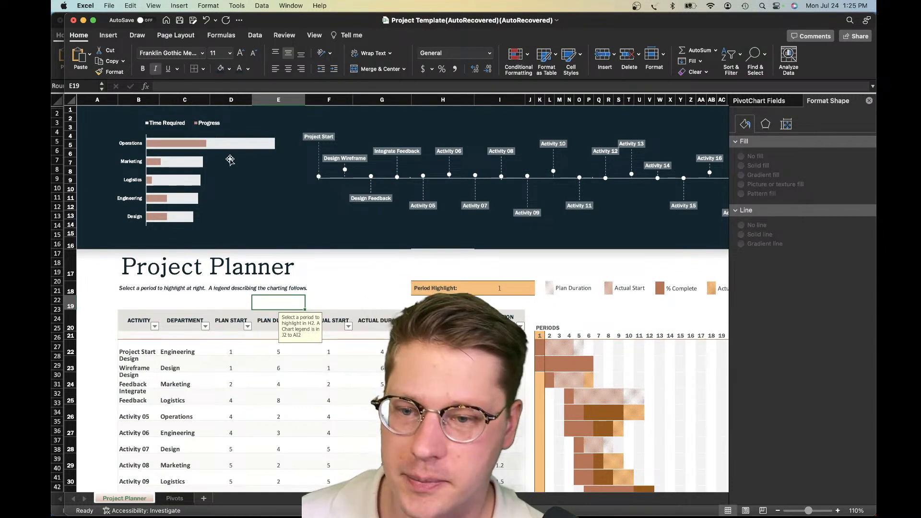
pyautogui.click(130, 255)
pyautogui.click(206, 276)
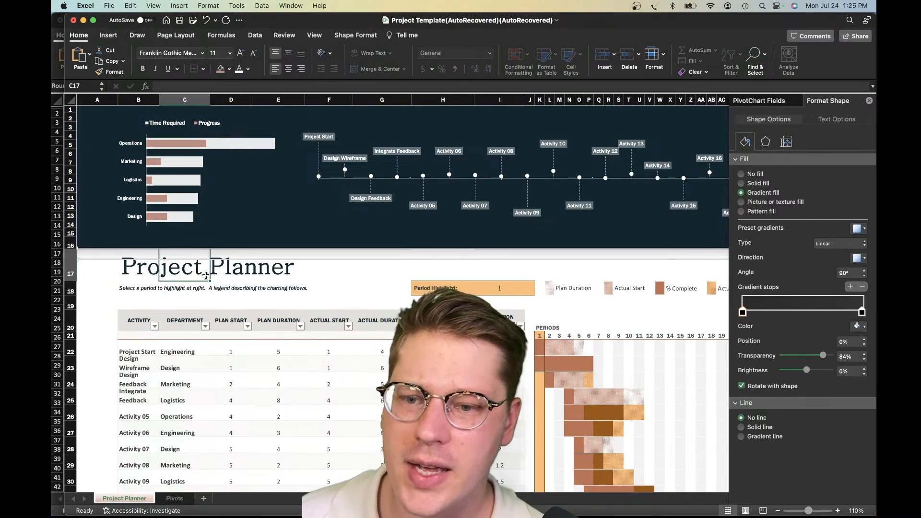
pyautogui.moveTo(70, 283); pyautogui.dragTo(72, 267)
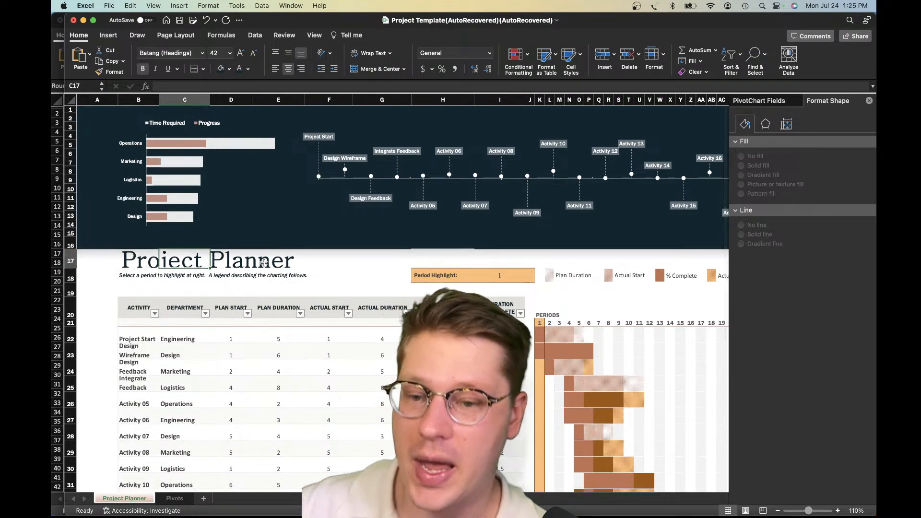
pyautogui.click(283, 281)
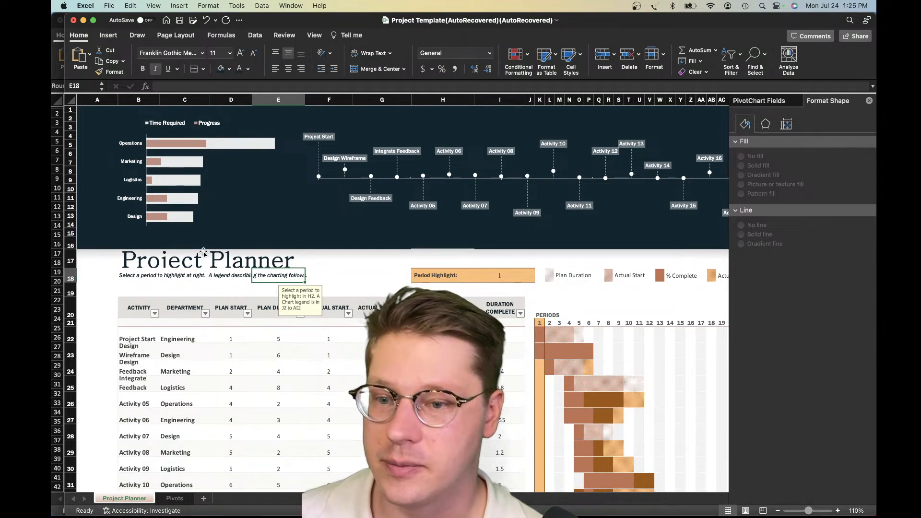
pyautogui.moveTo(68, 266); pyautogui.dragTo(68, 274)
# Bottom-align the Project Planner title in B17 and increase row 17's height for more space beneath the dark banner
pyautogui.click(153, 262)
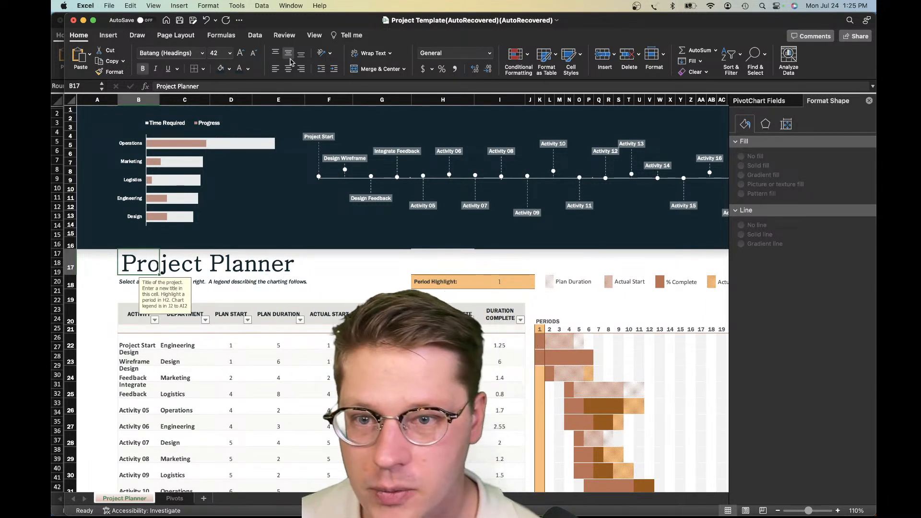
pyautogui.click(301, 56)
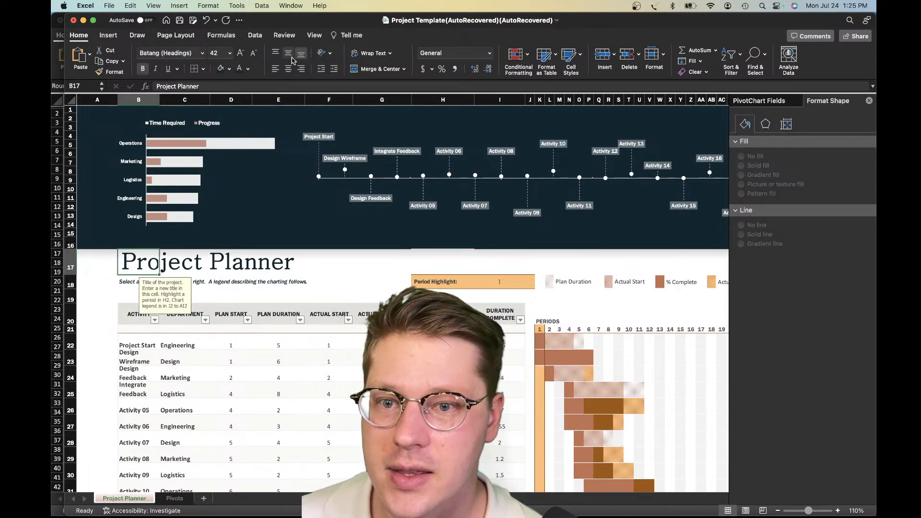
pyautogui.click(280, 56)
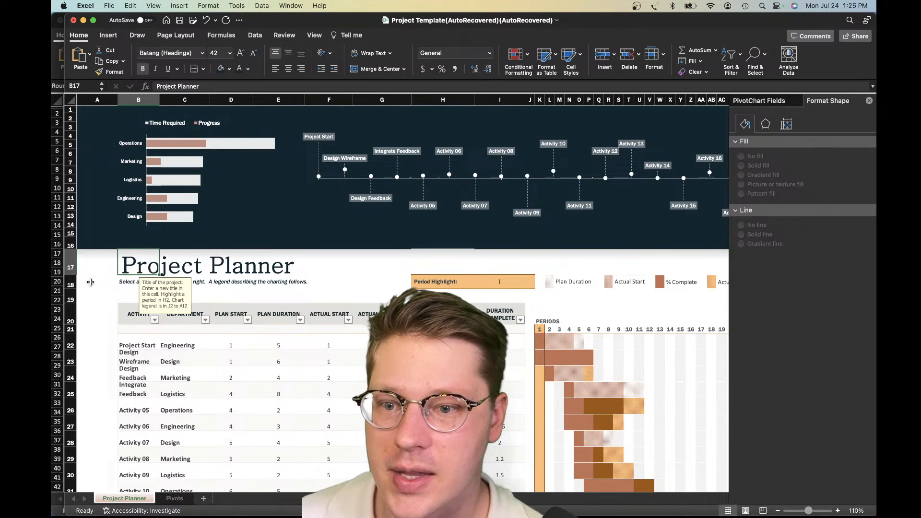
pyautogui.moveTo(74, 275); pyautogui.dragTo(74, 278)
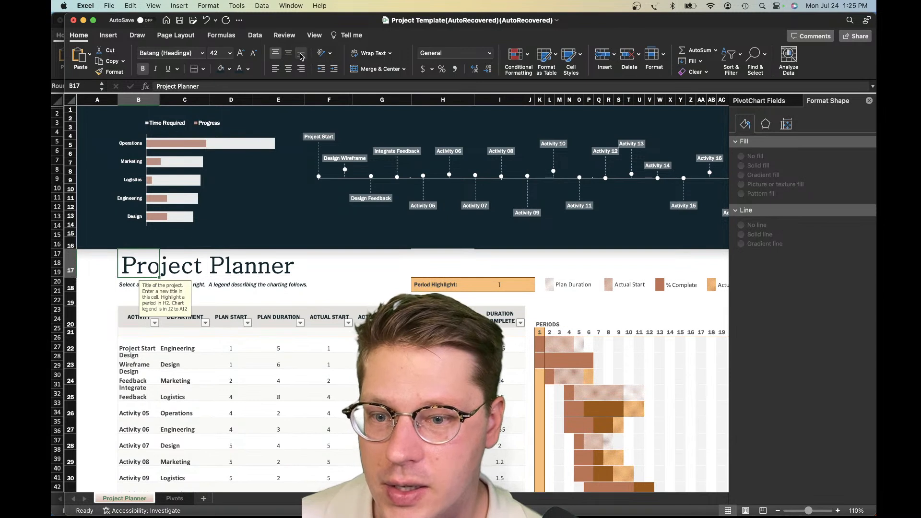
pyautogui.click(301, 57)
pyautogui.moveTo(69, 278); pyautogui.dragTo(70, 282)
pyautogui.click(215, 301)
pyautogui.click(132, 304)
pyautogui.moveTo(132, 304)
pyautogui.mouseDown()
pyautogui.moveTo(106, 305)
pyautogui.moveTo(139, 305)
pyautogui.mouseUp()
pyautogui.click(135, 256)
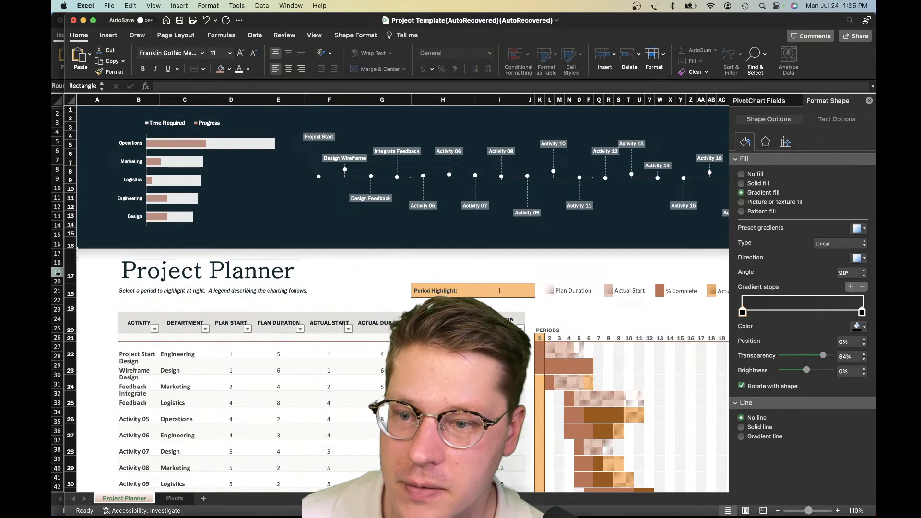
pyautogui.moveTo(57, 277); pyautogui.dragTo(70, 284)
pyautogui.click(131, 309)
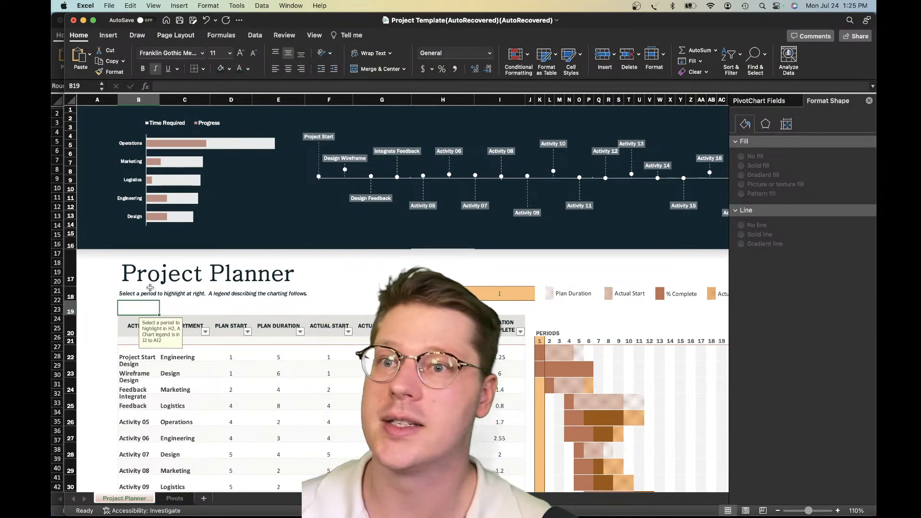
# Switch to the Updated Green Ecommerce workbook and examine its dashboard's chart cards, spacing and slicer layout as a reference
pyautogui.scroll(-1, 337, 304)
pyautogui.click(336, 294)
pyautogui.hscroll(1, 337, 269)
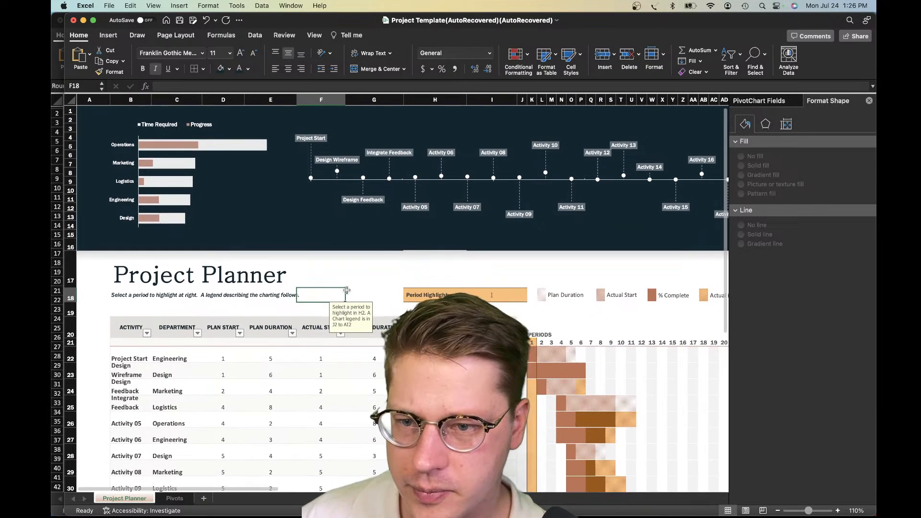
pyautogui.click(346, 233)
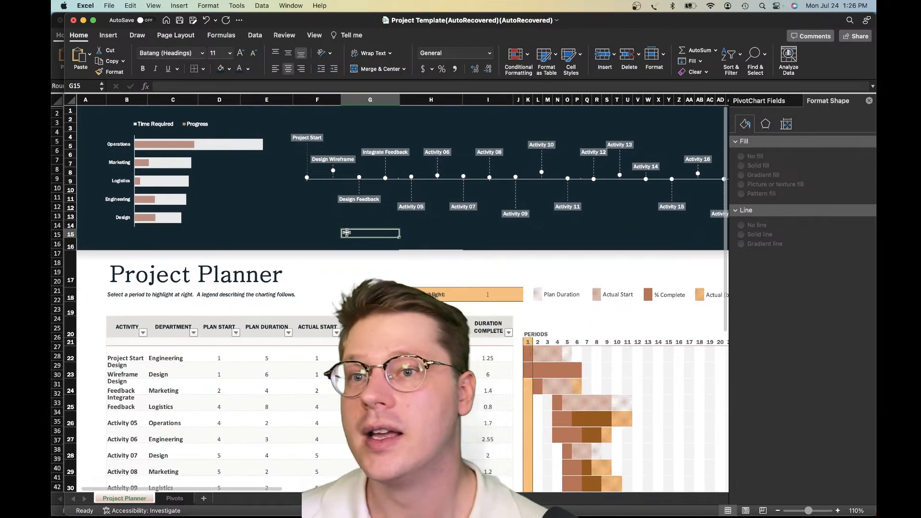
pyautogui.hotkey('ctrl', 'Up')
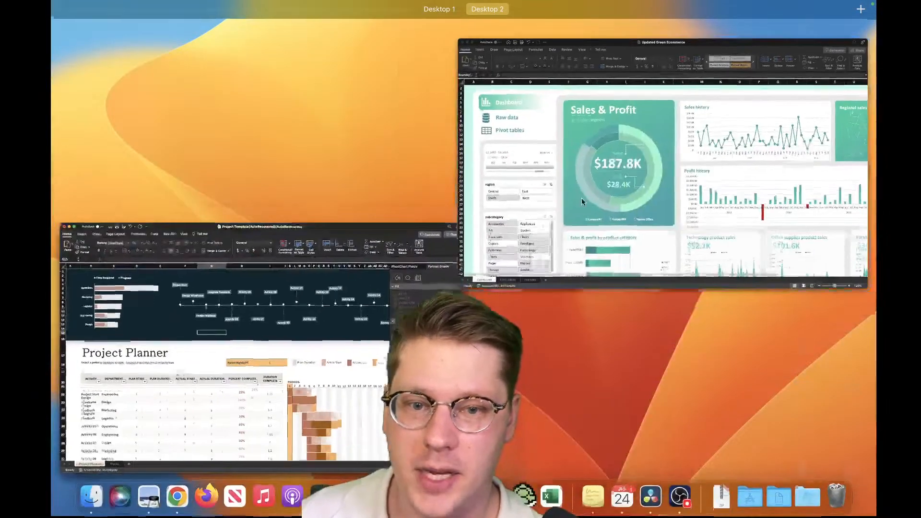
pyautogui.click(589, 197)
pyautogui.hscroll(5, 485, 277)
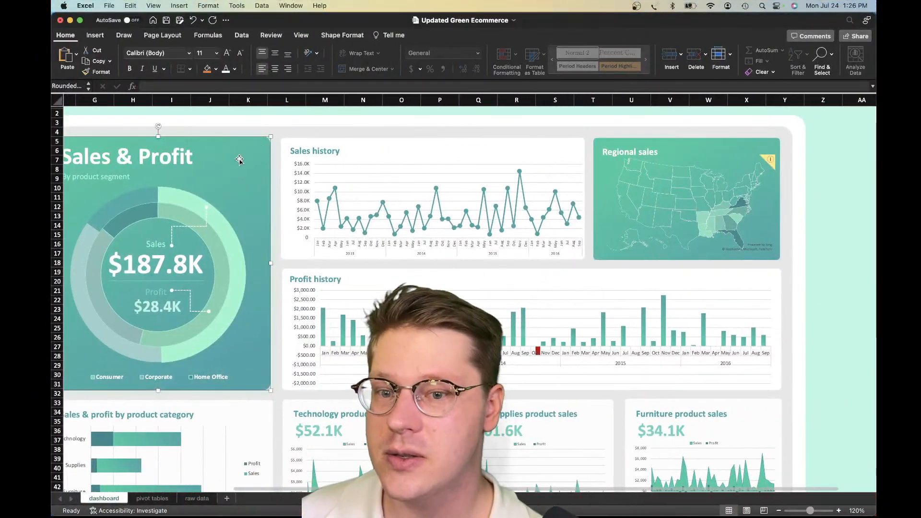
pyautogui.click(316, 142)
pyautogui.click(347, 272)
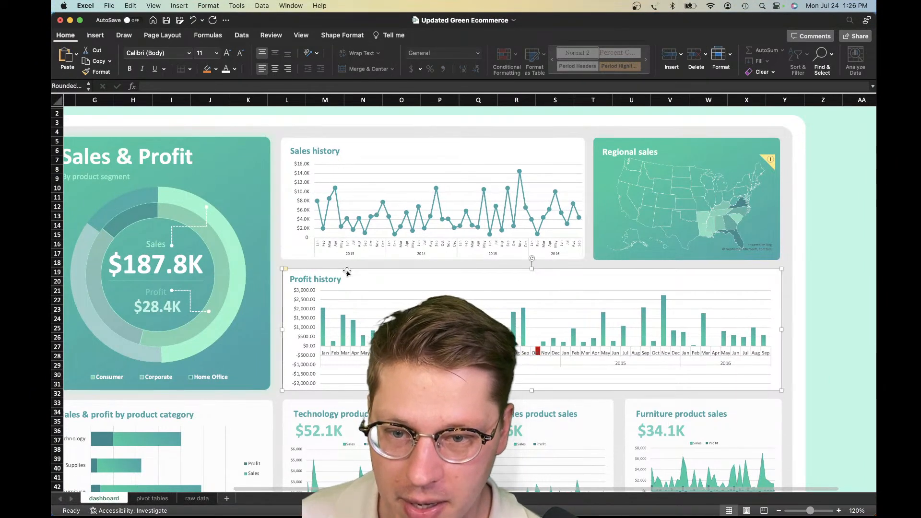
pyautogui.click(234, 148)
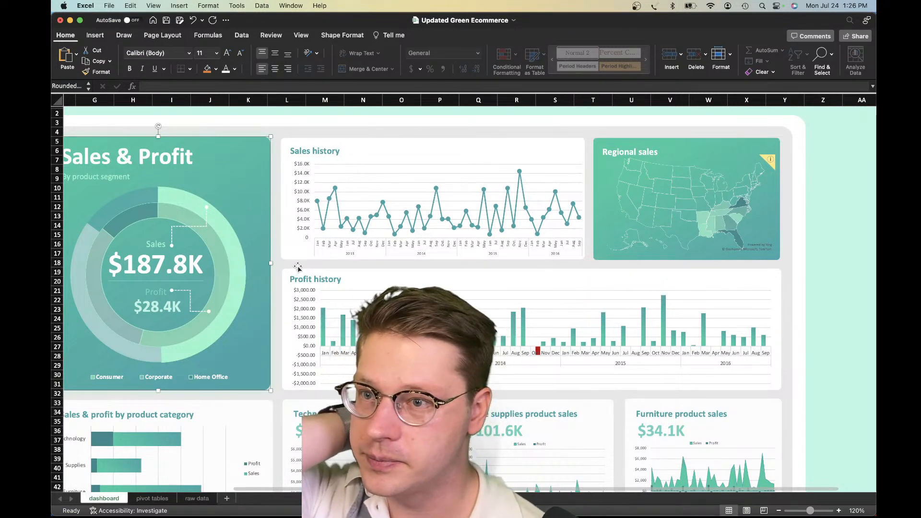
pyautogui.hscroll(-5, 298, 268)
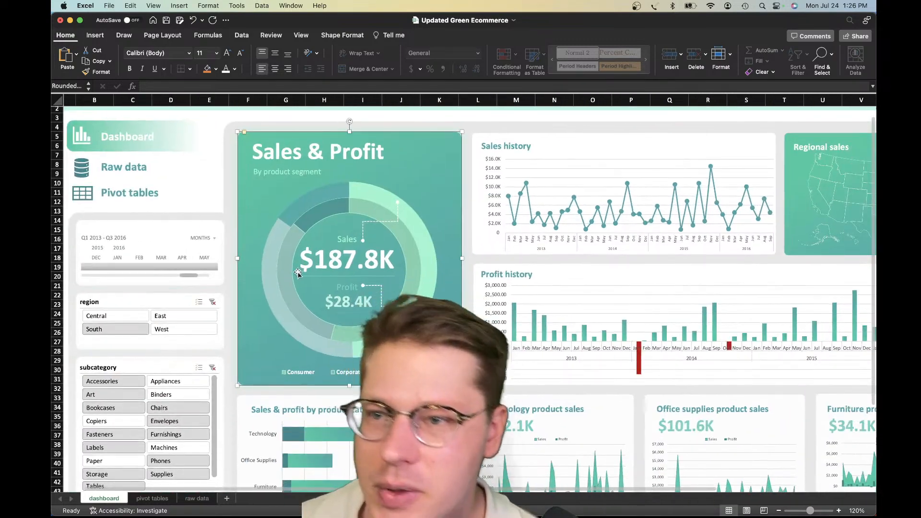
pyautogui.hscroll(3, 298, 272)
pyautogui.hscroll(-3, 312, 274)
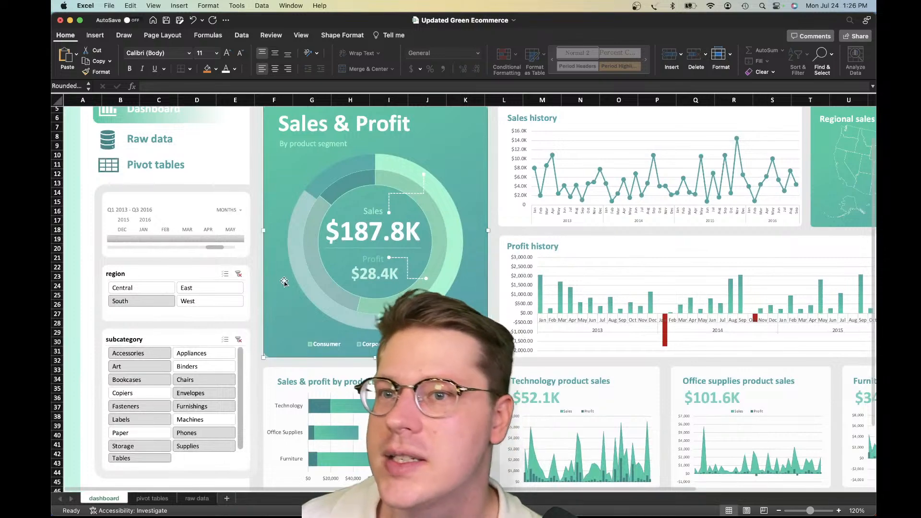
# Return to the Project Template workbook and review the Period Highlight box, legend and Gantt area beneath the banner
pyautogui.hotkey('ctrl', 'Up')
pyautogui.click(263, 248)
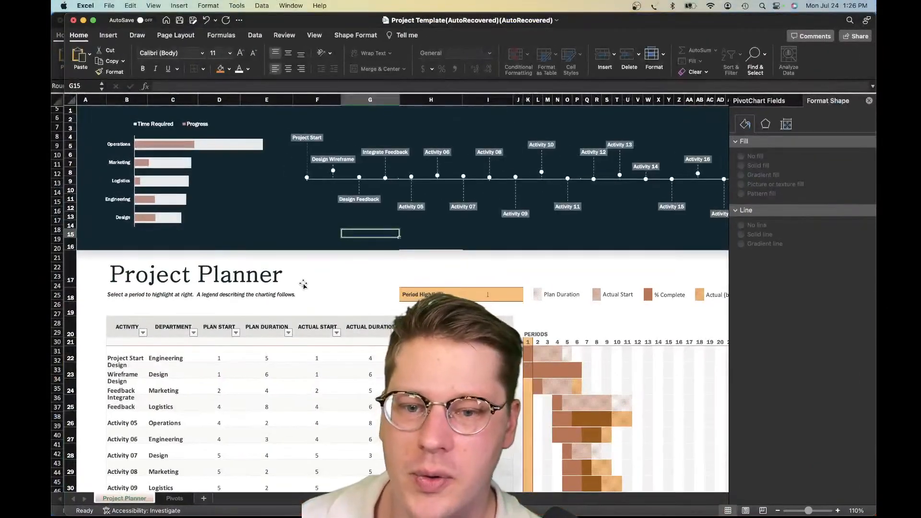
pyautogui.click(303, 285)
pyautogui.click(308, 292)
pyautogui.hscroll(3, 317, 291)
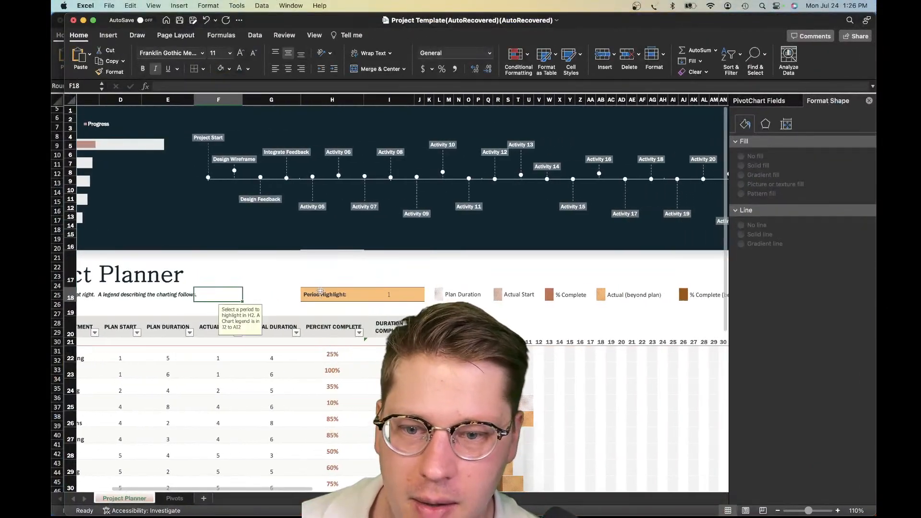
pyautogui.hscroll(2, 320, 292)
pyautogui.scroll(-4, 320, 291)
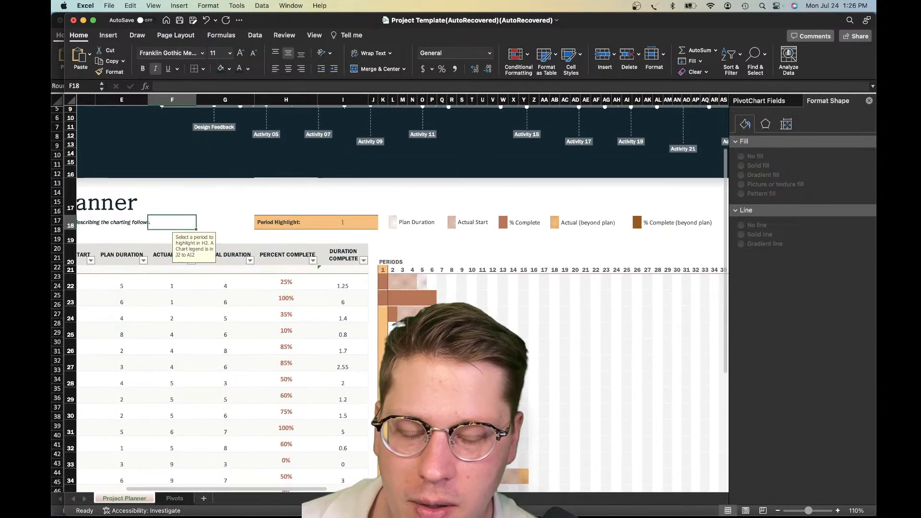
# Review the Period Highlight box, activity table and Gantt grid against the Project Planner title and dark banner
pyautogui.click(382, 367)
pyautogui.scroll(-3, 382, 364)
pyautogui.click(383, 355)
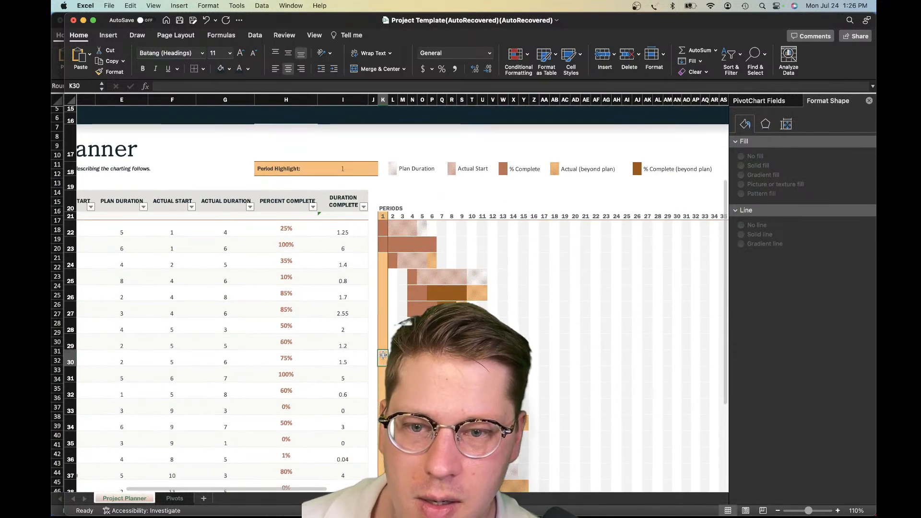
pyautogui.scroll(-5, 383, 355)
pyautogui.scroll(10, 317, 295)
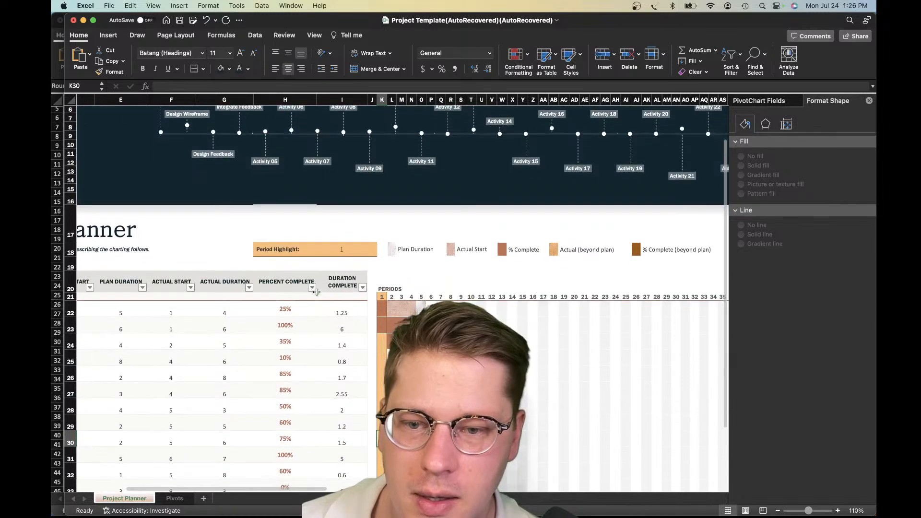
pyautogui.moveTo(283, 249); pyautogui.dragTo(342, 249)
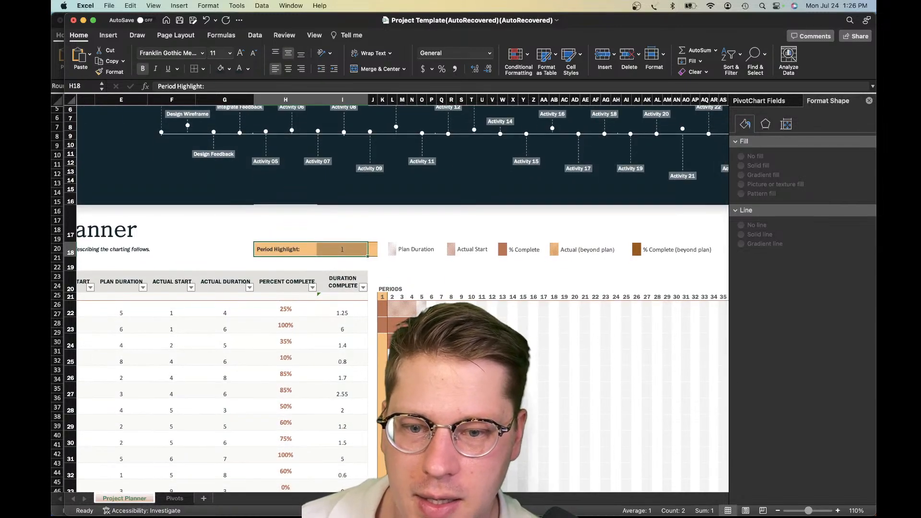
pyautogui.click(483, 341)
pyautogui.scroll(-5, 482, 341)
pyautogui.hscroll(-5, 482, 341)
pyautogui.scroll(3, 482, 341)
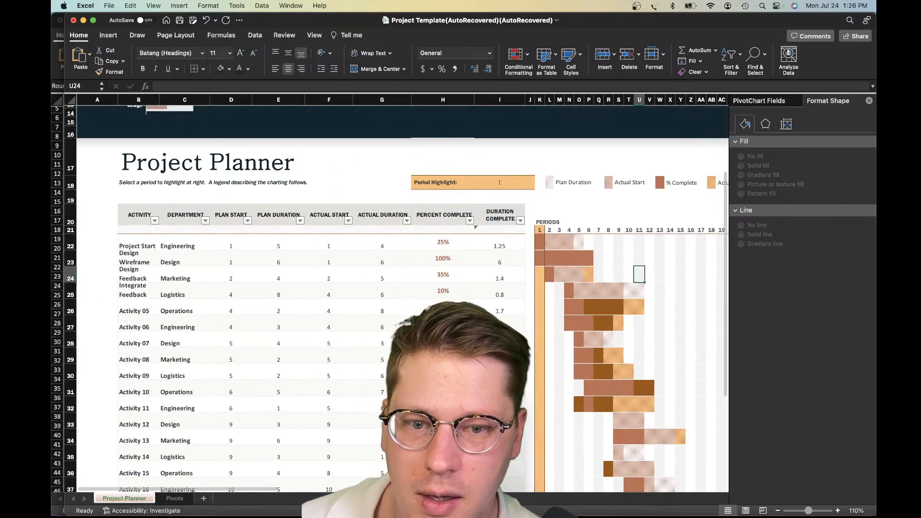
pyautogui.scroll(5, 402, 293)
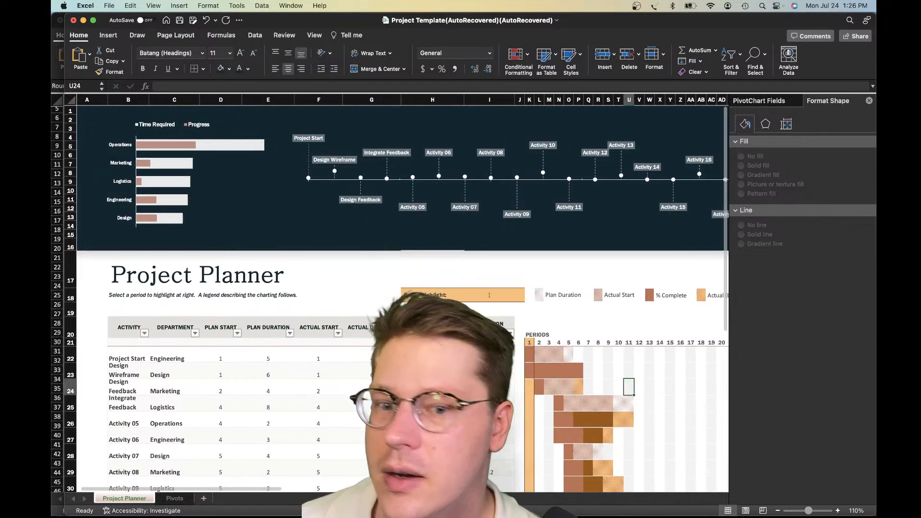
# Examine how the Period Highlight input and legend row line up between the timeline chart and the Periods grid
pyautogui.hscroll(4, 408, 297)
pyautogui.moveTo(406, 296); pyautogui.dragTo(475, 300)
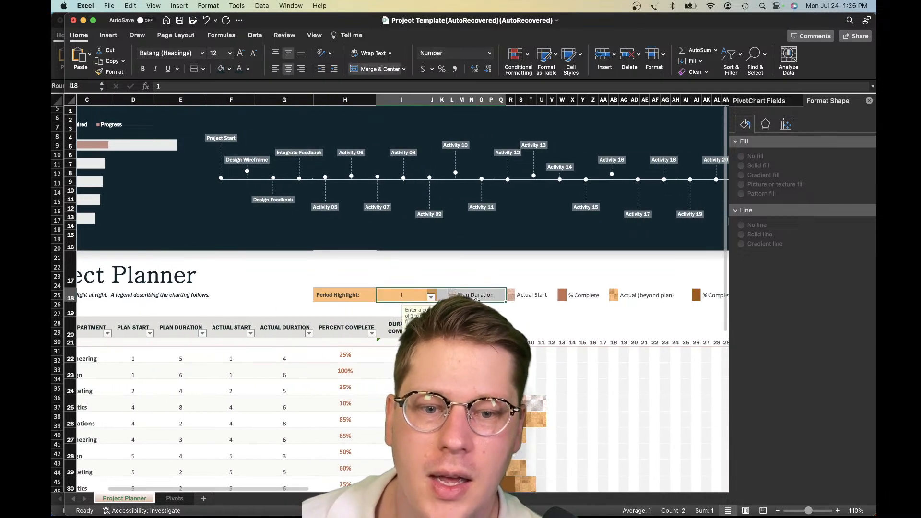
pyautogui.click(505, 272)
pyautogui.hscroll(5, 499, 279)
pyautogui.scroll(-3, 499, 278)
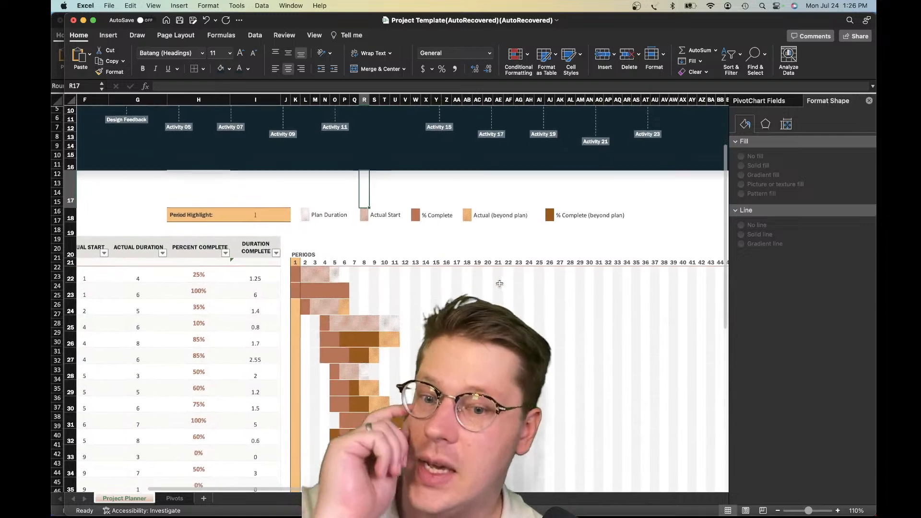
pyautogui.scroll(-2, 499, 284)
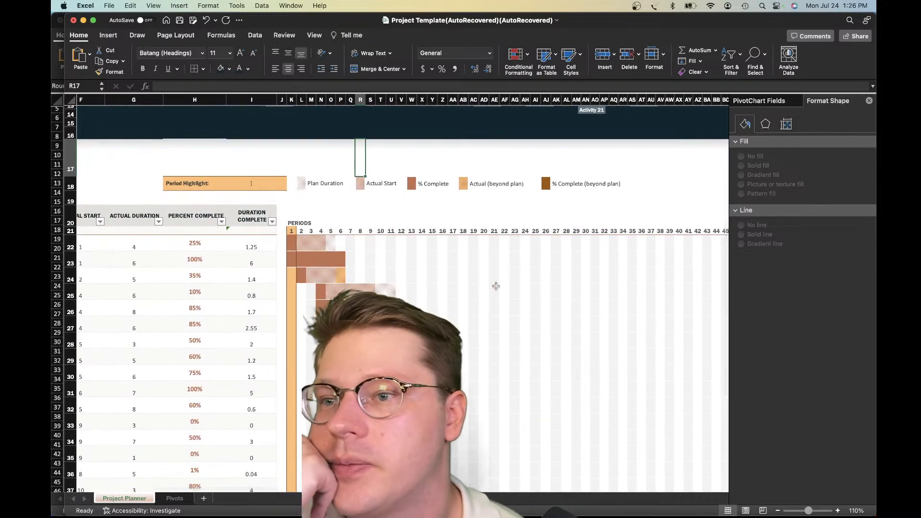
pyautogui.scroll(-1, 493, 308)
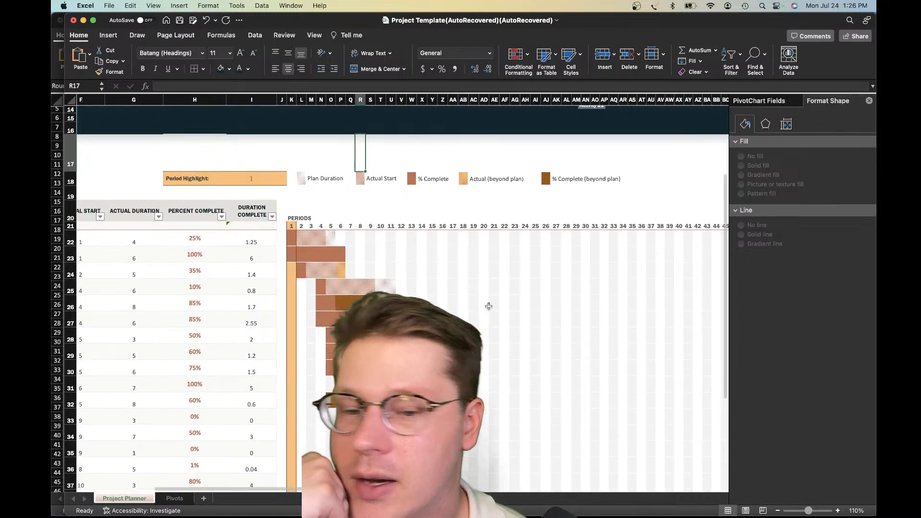
# Inspect the legend cells in row 18, from Plan Duration through % Complete (beyond plan), and their notes
pyautogui.click(305, 241)
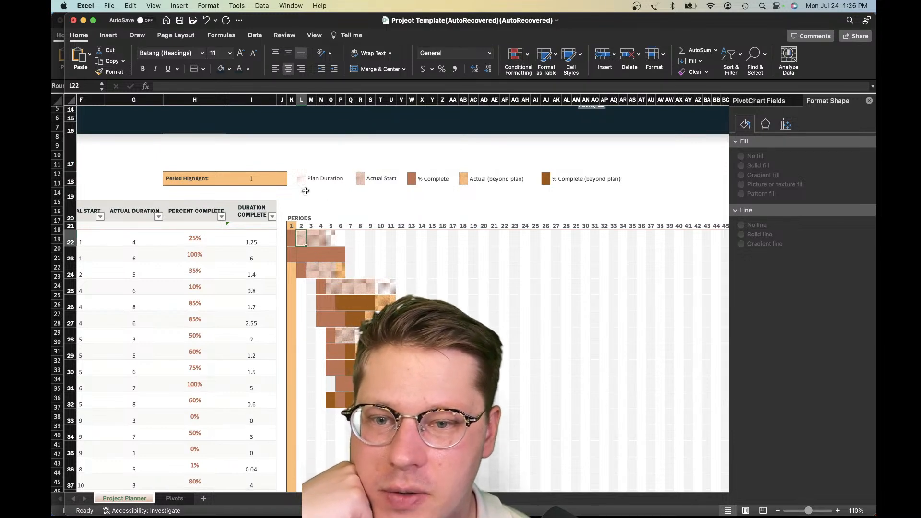
pyautogui.click(301, 180)
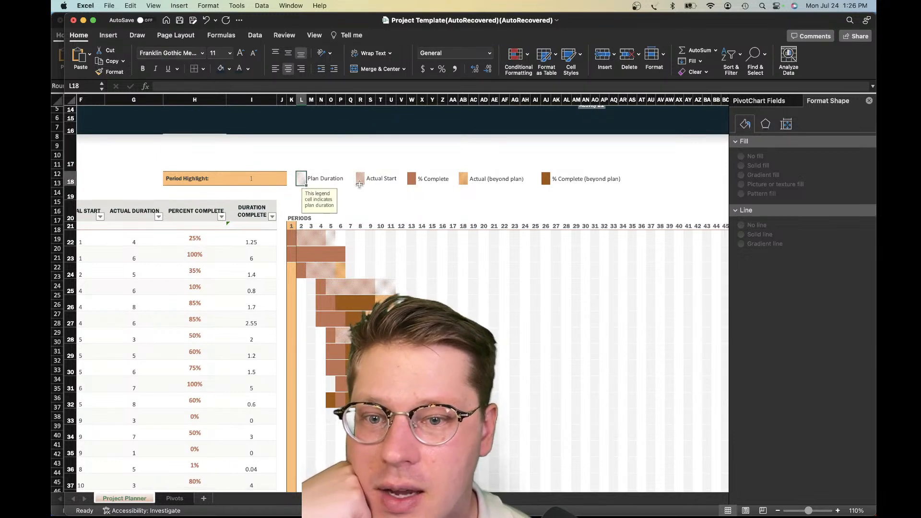
pyautogui.click(362, 181)
pyautogui.click(411, 181)
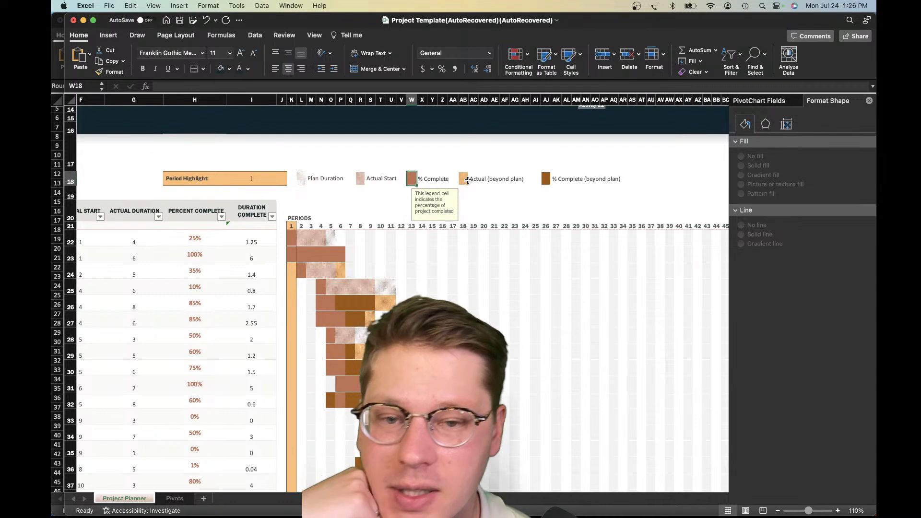
pyautogui.click(466, 180)
pyautogui.click(545, 179)
pyautogui.click(483, 207)
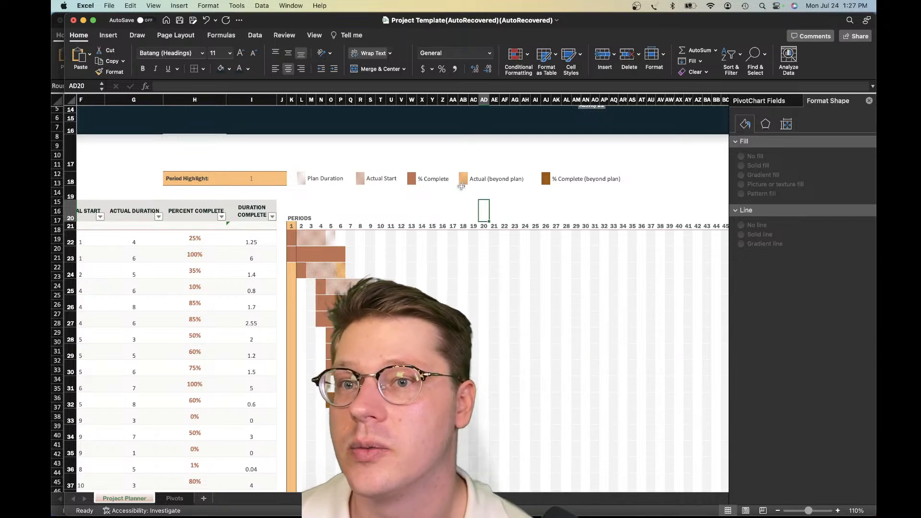
pyautogui.hscroll(-1, 453, 179)
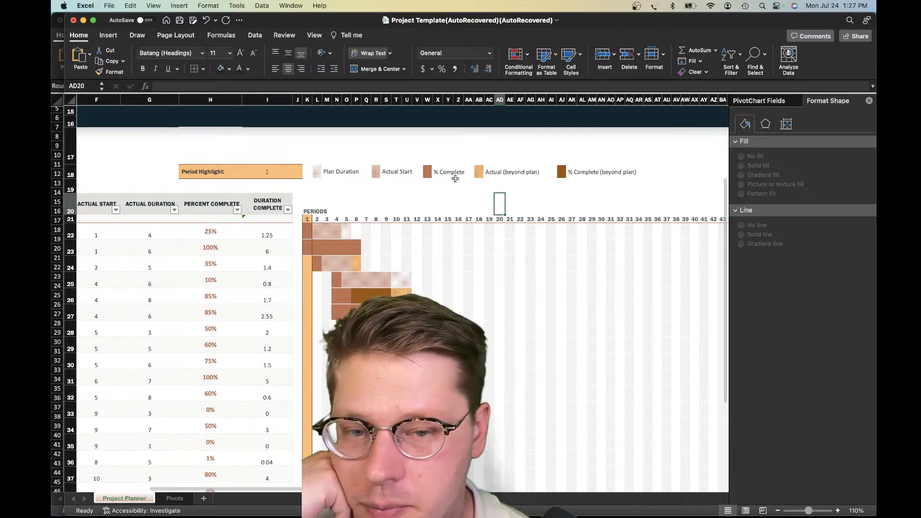
pyautogui.scroll(1, 456, 178)
pyautogui.click(351, 188)
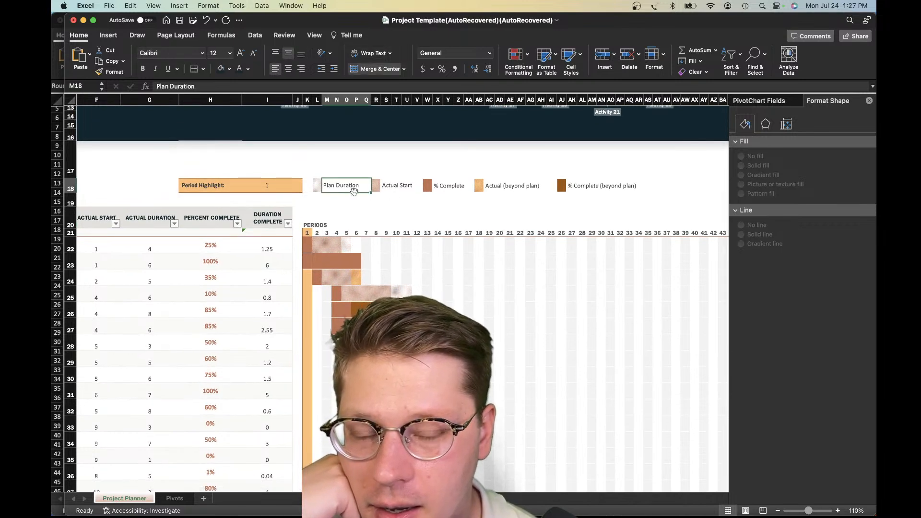
pyautogui.click(375, 189)
pyautogui.click(375, 189)
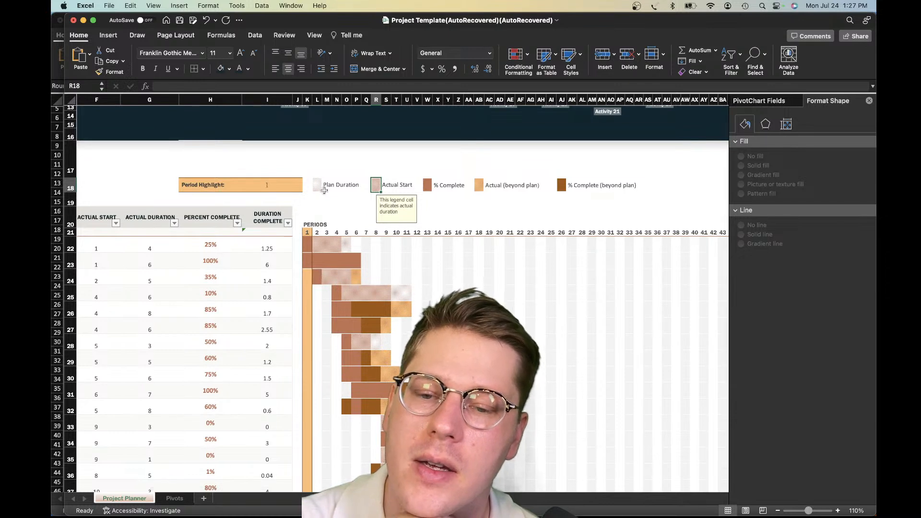
# Compare the legend colours with the Gantt bars in the Periods grid, including the bar in row 27
pyautogui.scroll(-2, 345, 206)
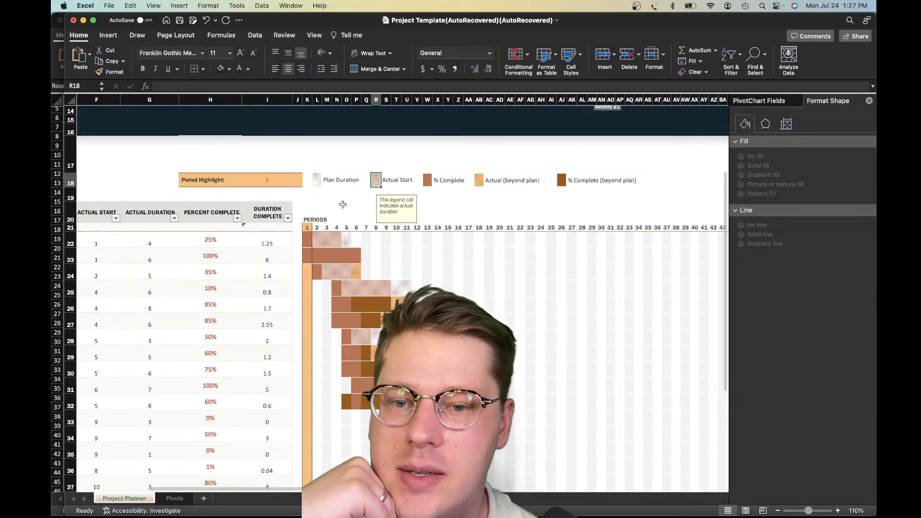
pyautogui.click(386, 246)
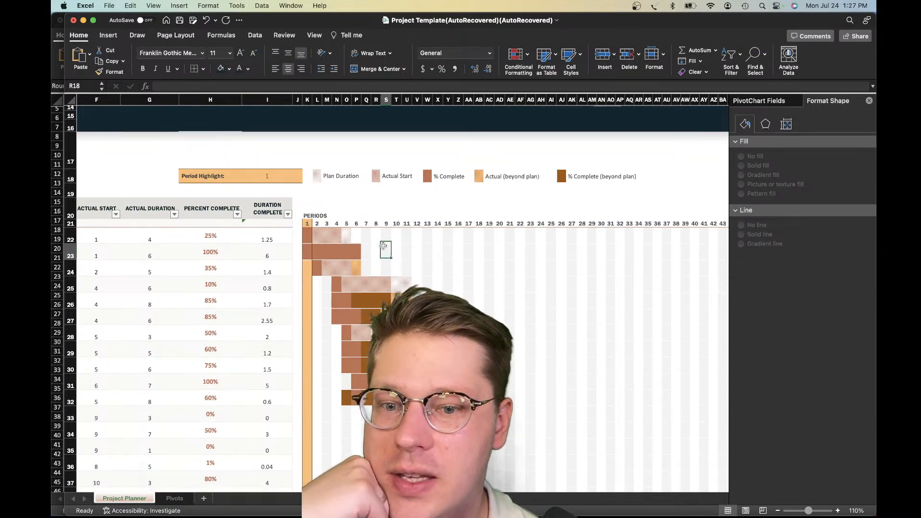
pyautogui.click(407, 317)
pyautogui.moveTo(326, 316); pyautogui.dragTo(377, 317)
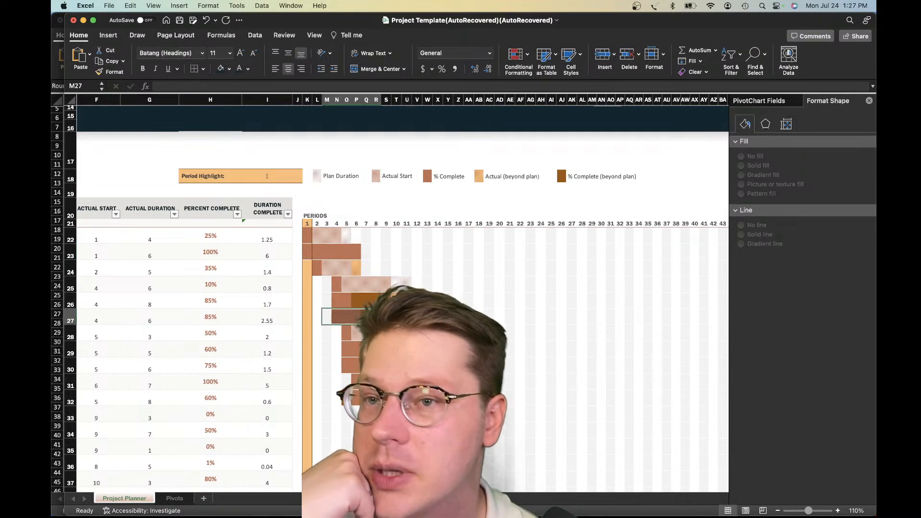
pyautogui.click(377, 317)
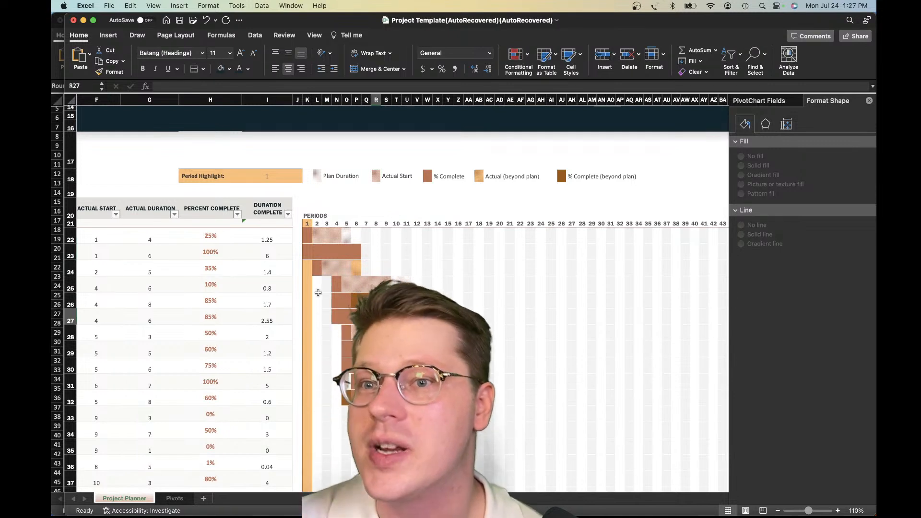
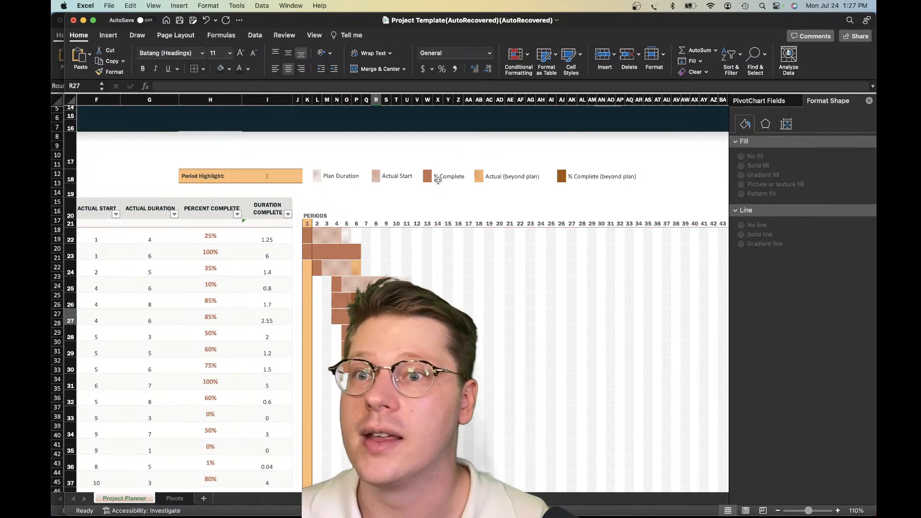
# Inspect several cells in the Gantt grid and the Plan Duration legend cell
pyautogui.click(416, 271)
pyautogui.click(357, 250)
pyautogui.click(339, 239)
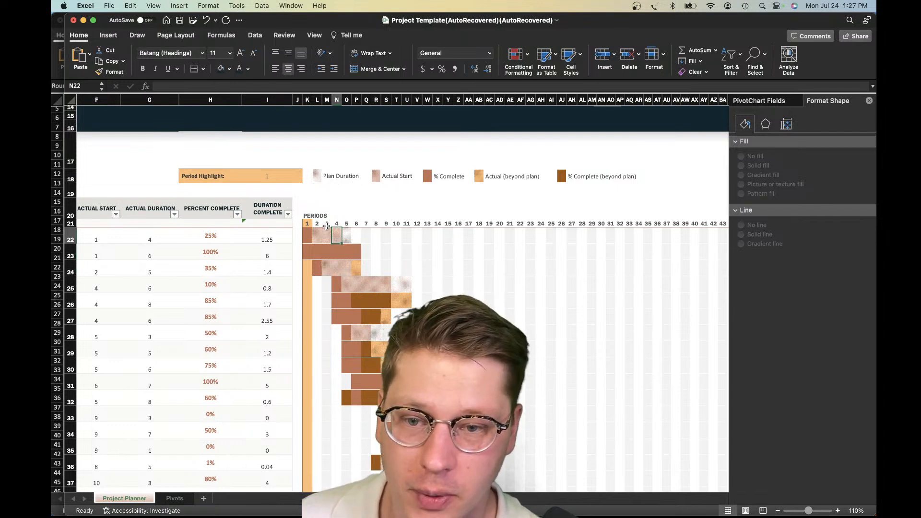
pyautogui.click(317, 237)
pyautogui.click(317, 176)
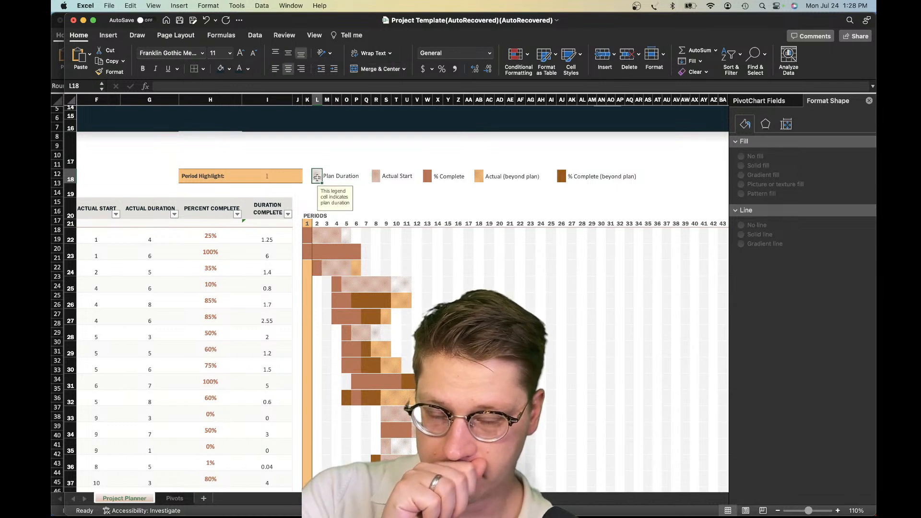
# Review the conditional formatting rules for Gantt cell L23 and close the rules manager without changes
pyautogui.click(317, 246)
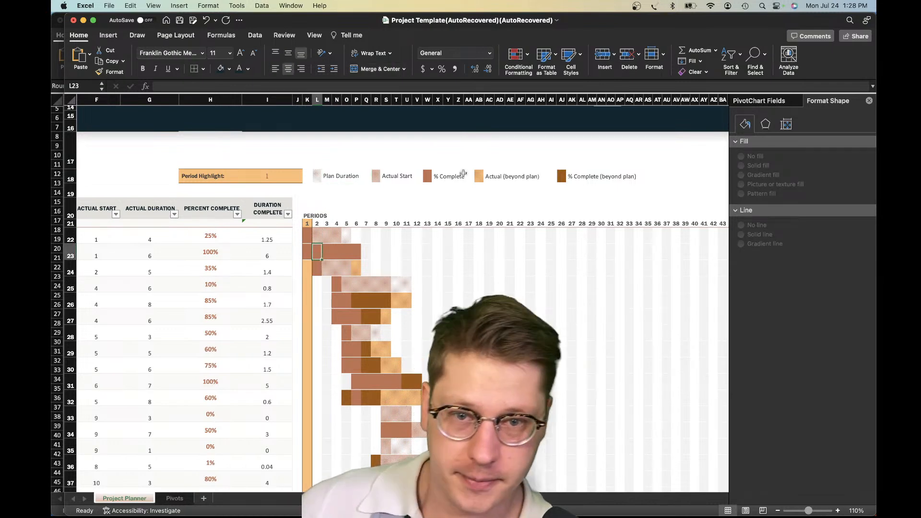
pyautogui.click(523, 58)
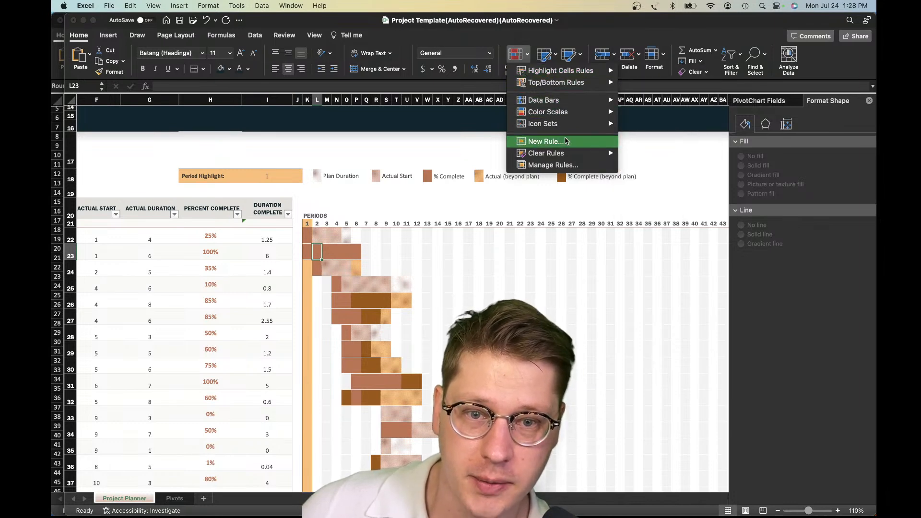
pyautogui.click(576, 166)
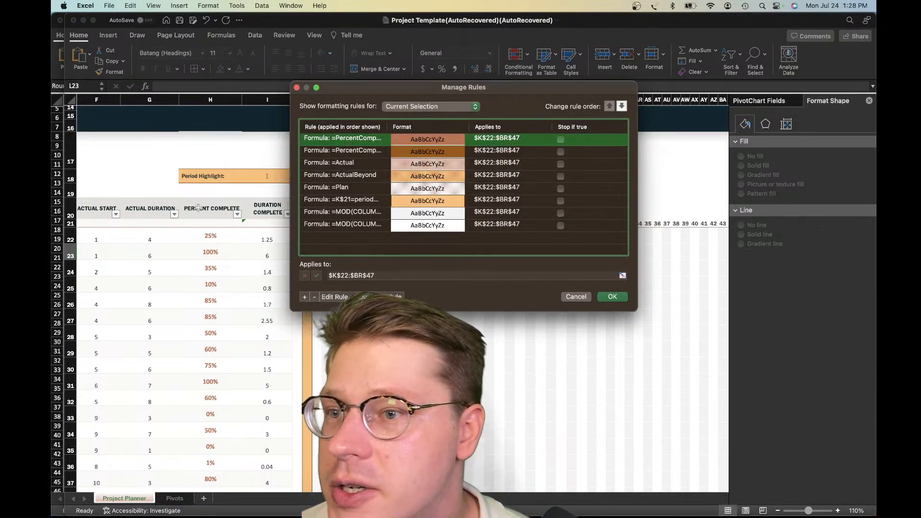
pyautogui.moveTo(457, 100); pyautogui.dragTo(460, 111)
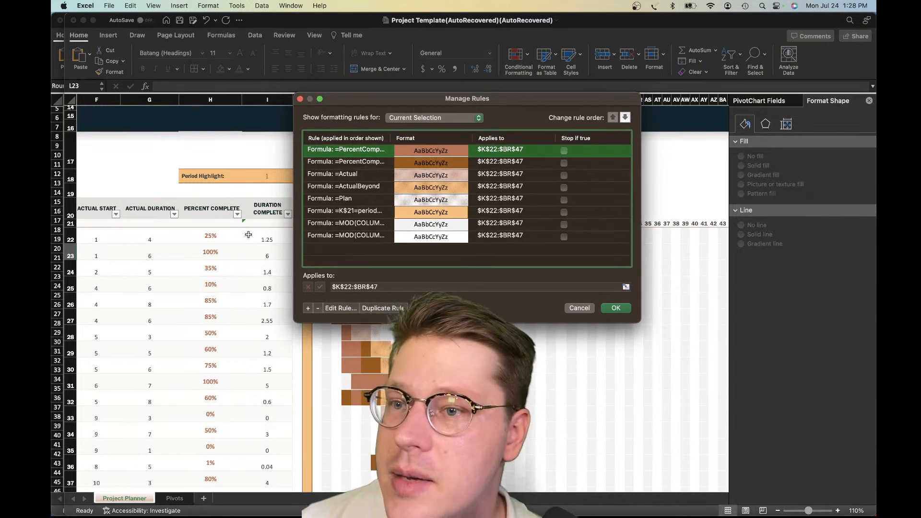
pyautogui.press('Escape')
# Search the workbook templates for "gantt", review the available templates, and close the gallery without creating a workbook
pyautogui.hscroll(-5, 268, 259)
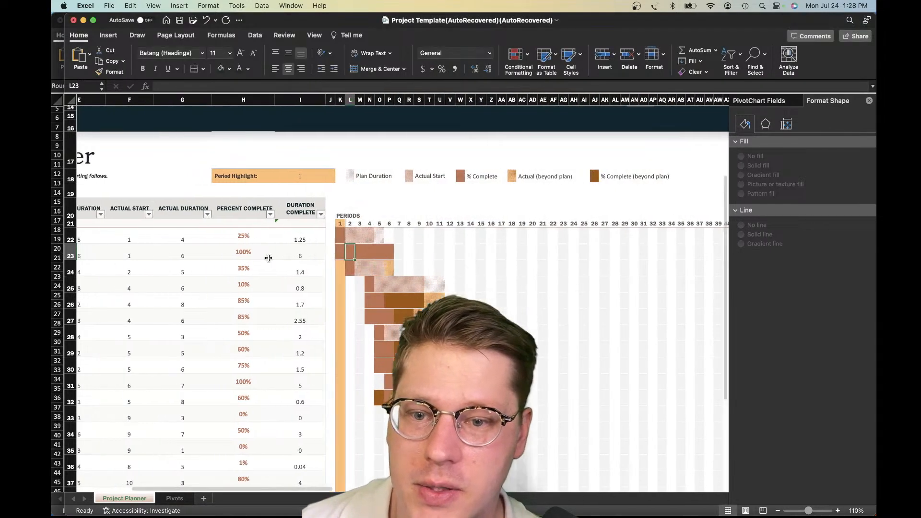
pyautogui.scroll(2, 269, 258)
pyautogui.scroll(1, 197, 244)
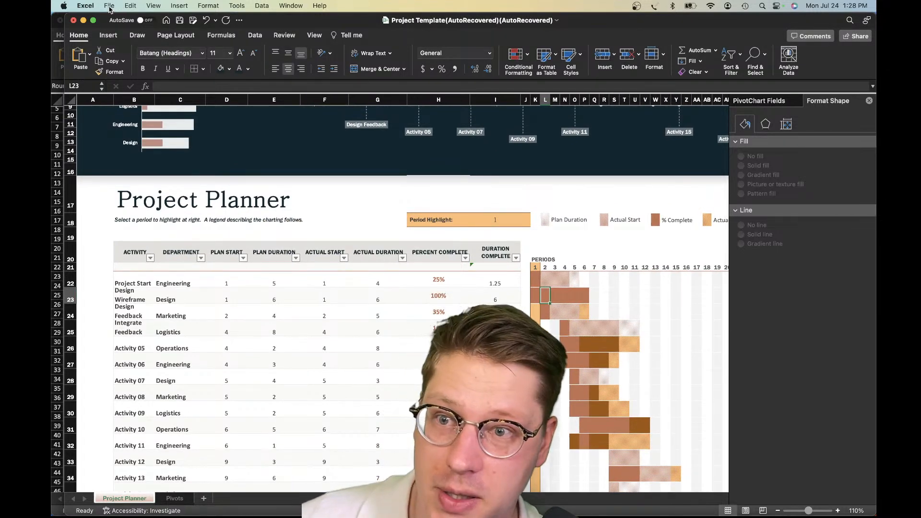
pyautogui.click(109, 6)
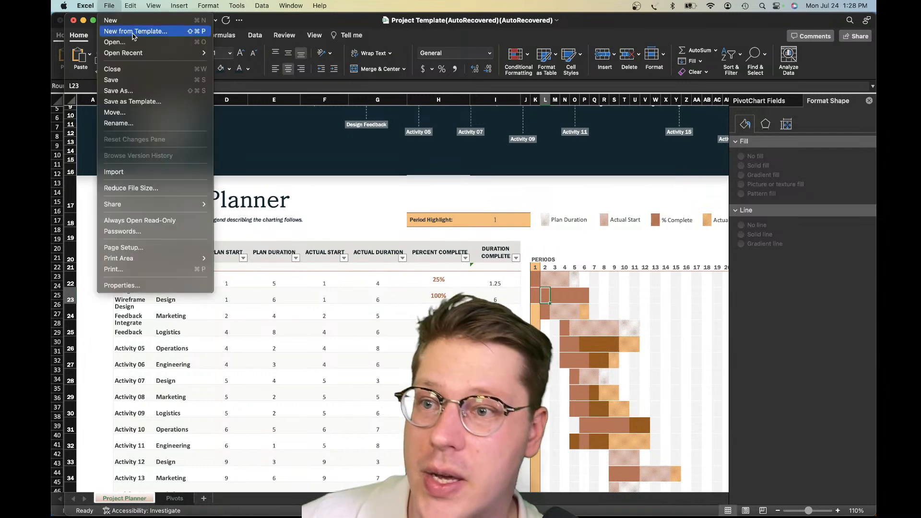
pyautogui.click(133, 31)
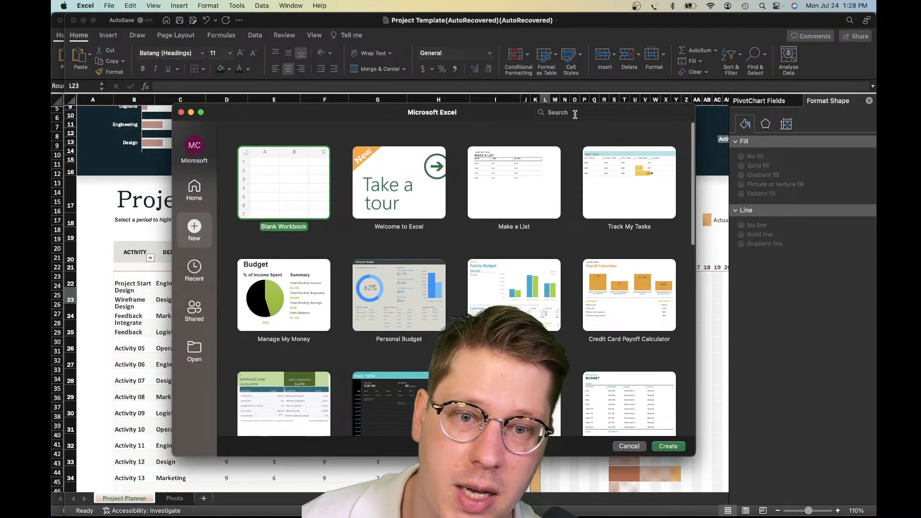
pyautogui.click(575, 115)
pyautogui.write('gantt')
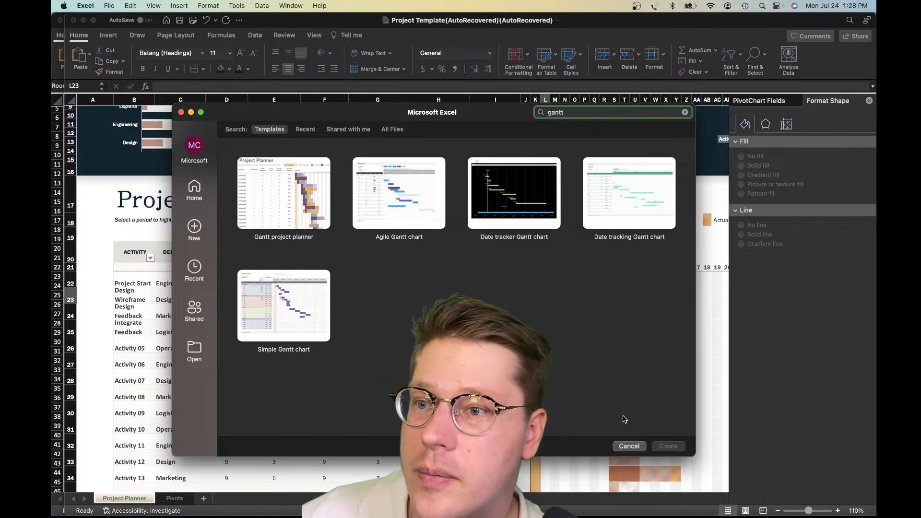
pyautogui.click(628, 446)
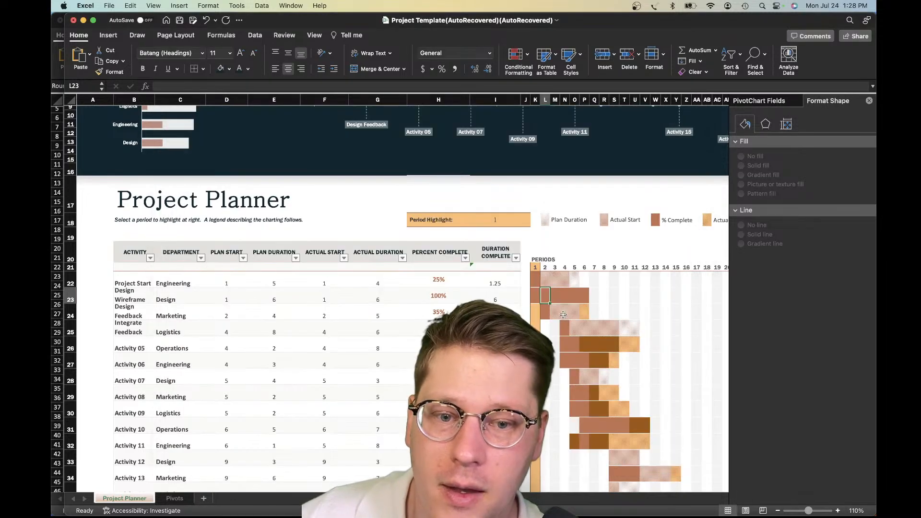
# Examine Gantt cell N23 and the "% Complete (beyond plan)" legend label above the periods
pyautogui.click(565, 300)
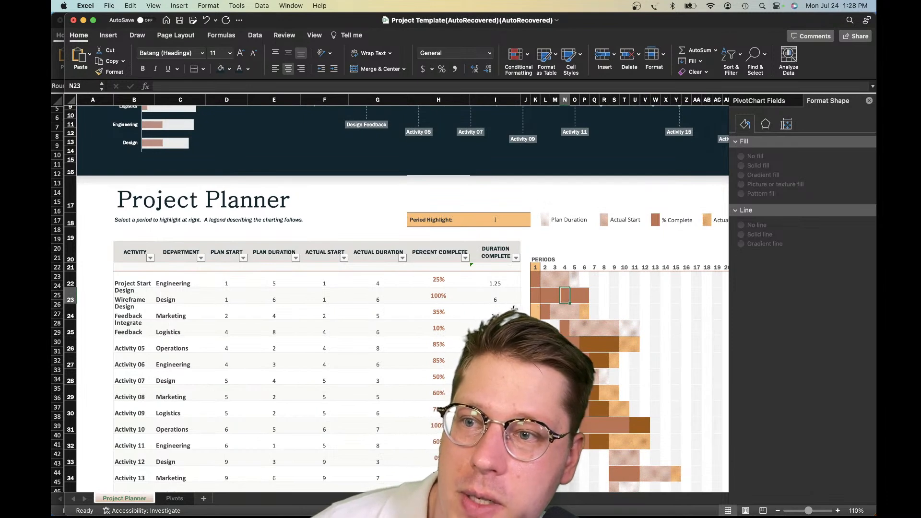
pyautogui.hscroll(8, 509, 310)
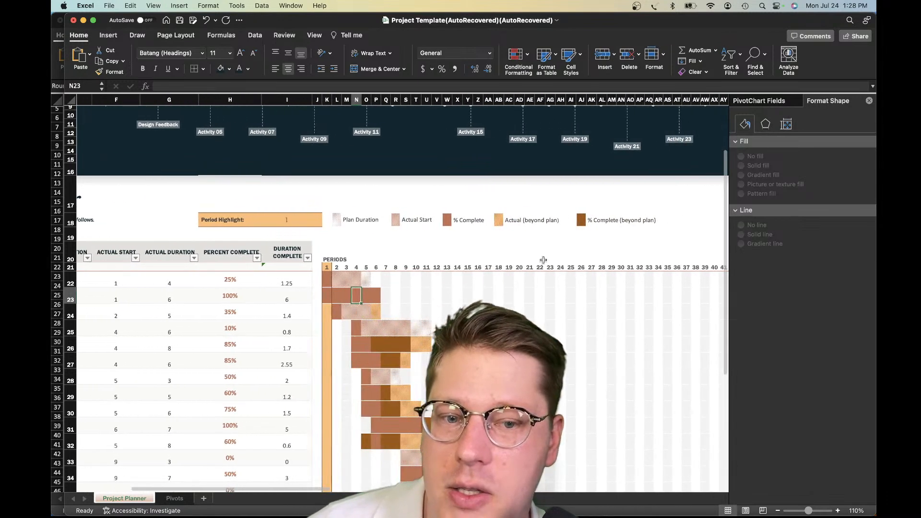
pyautogui.click(602, 225)
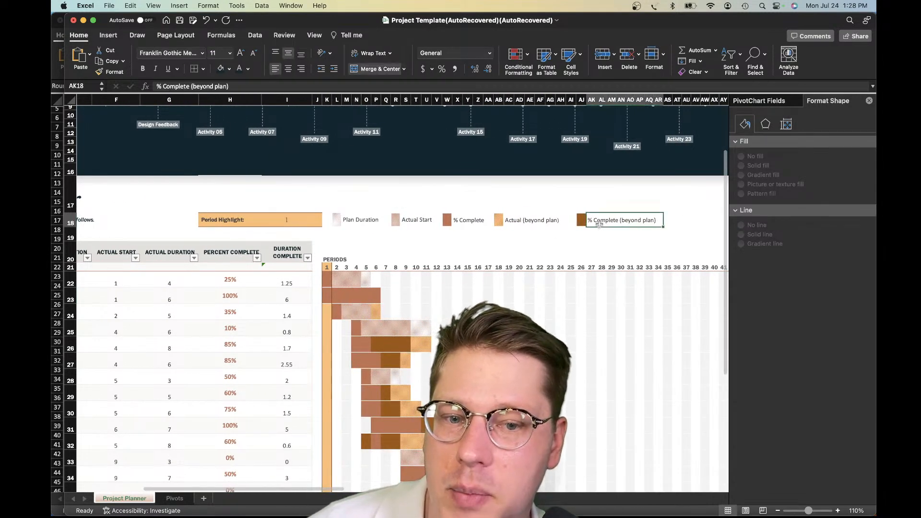
pyautogui.click(580, 242)
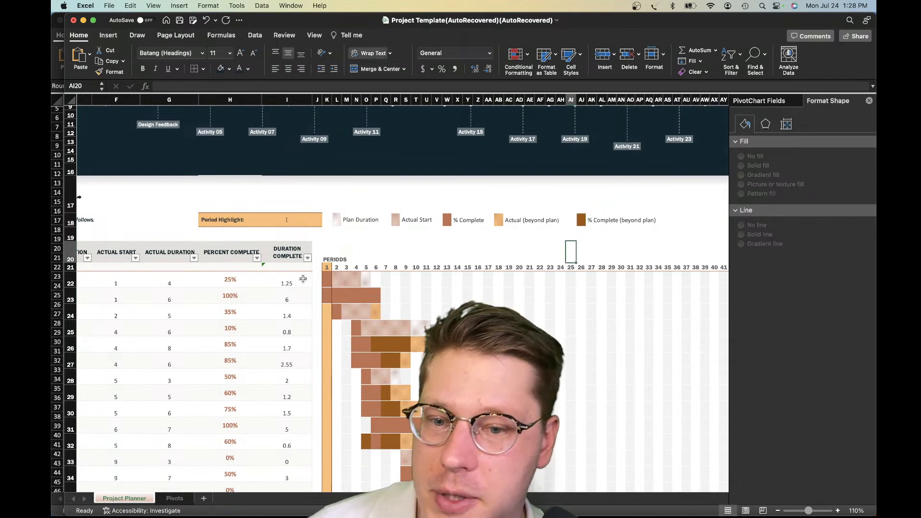
# Review the conditional formatting rules for Gantt cell K23 and dismiss the rules manager without changes
pyautogui.click(329, 300)
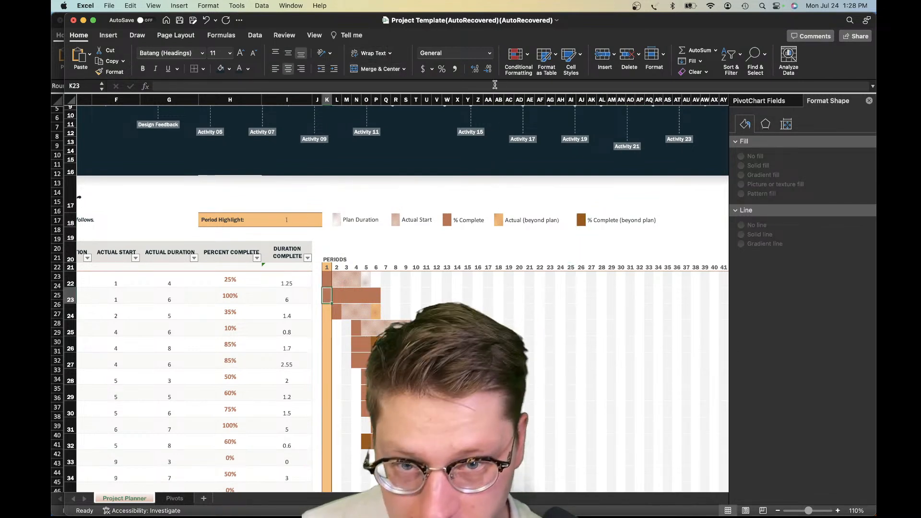
pyautogui.click(528, 57)
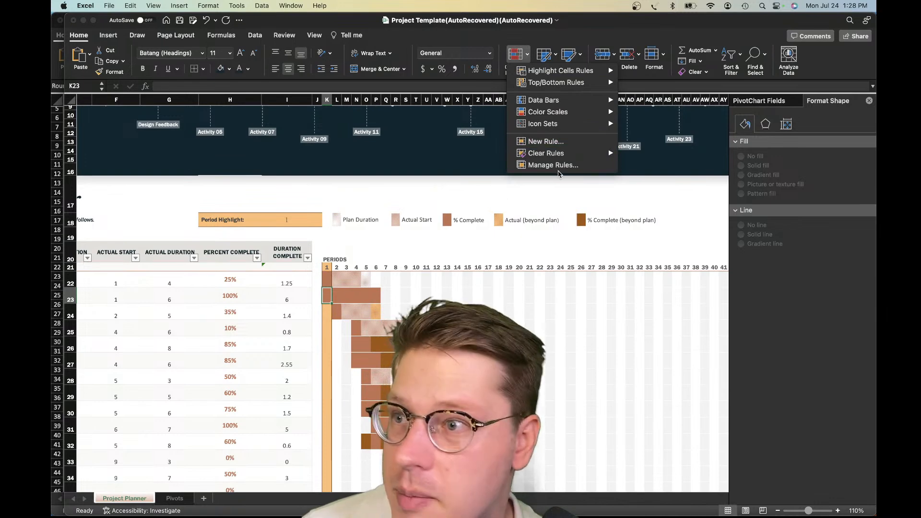
pyautogui.click(550, 171)
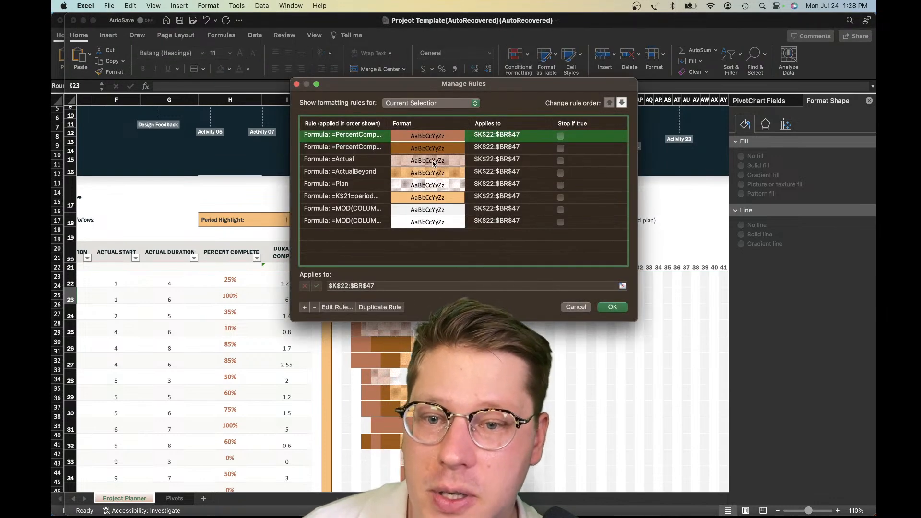
pyautogui.moveTo(388, 88); pyautogui.dragTo(389, 143)
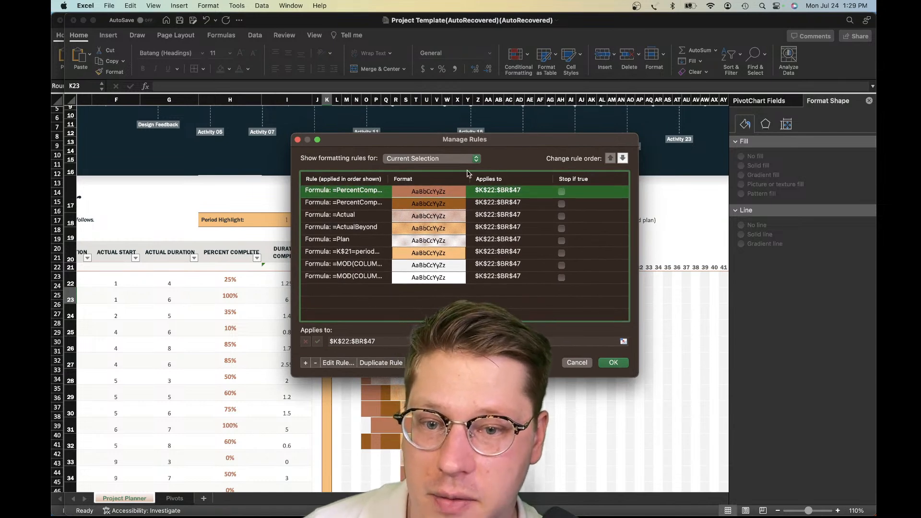
pyautogui.click(578, 363)
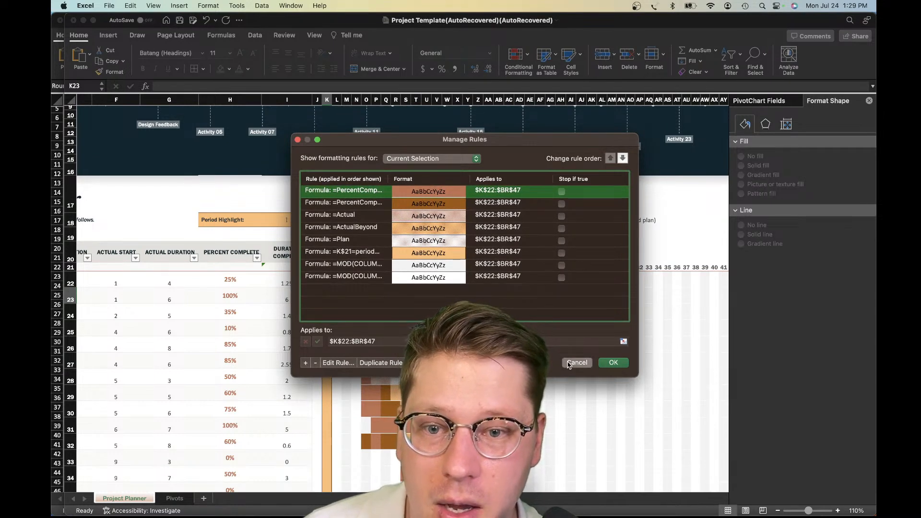
# Open the conditional formatting rules for cell K22, inspect the first PercentComplete rule's formula, and cancel the edit
pyautogui.click(329, 279)
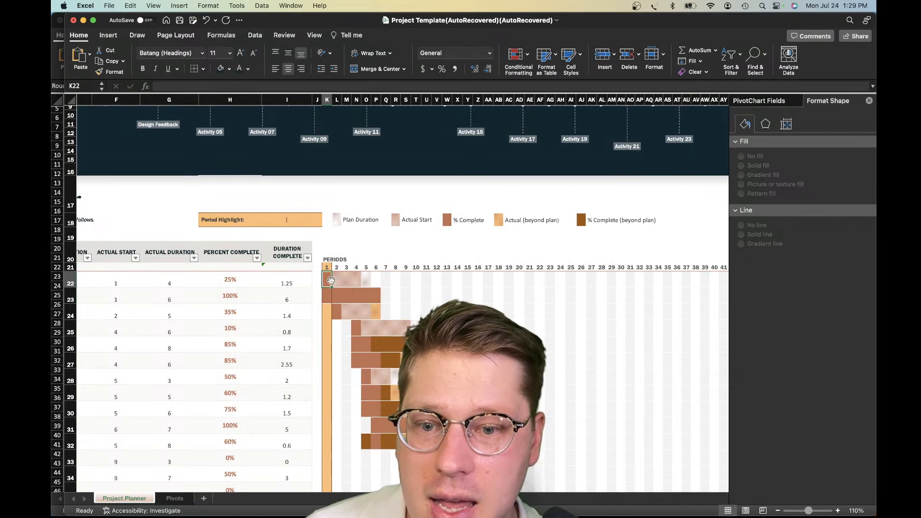
pyautogui.click(528, 59)
pyautogui.click(598, 166)
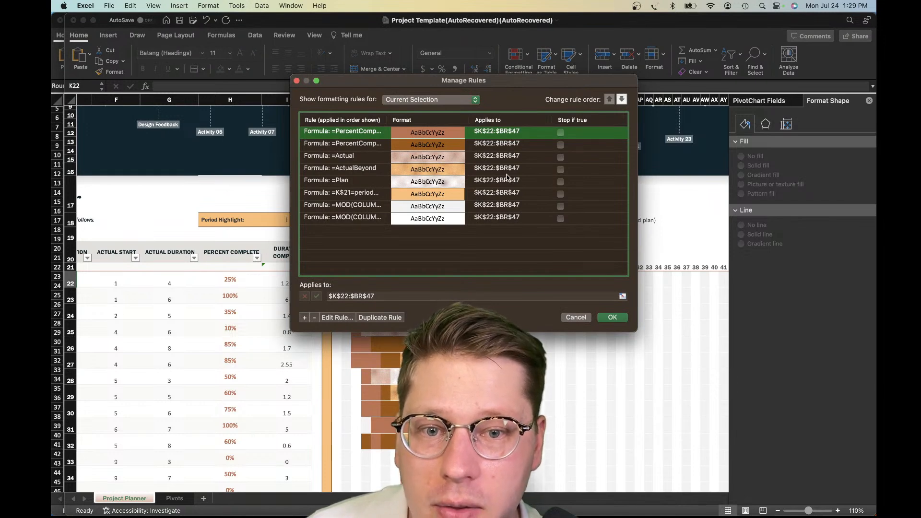
pyautogui.moveTo(469, 90); pyautogui.dragTo(364, 129)
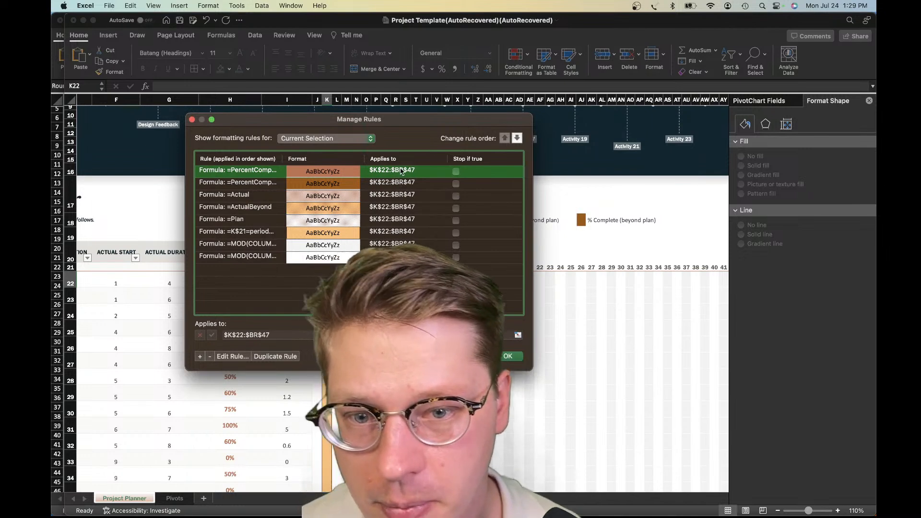
pyautogui.doubleClick(248, 176)
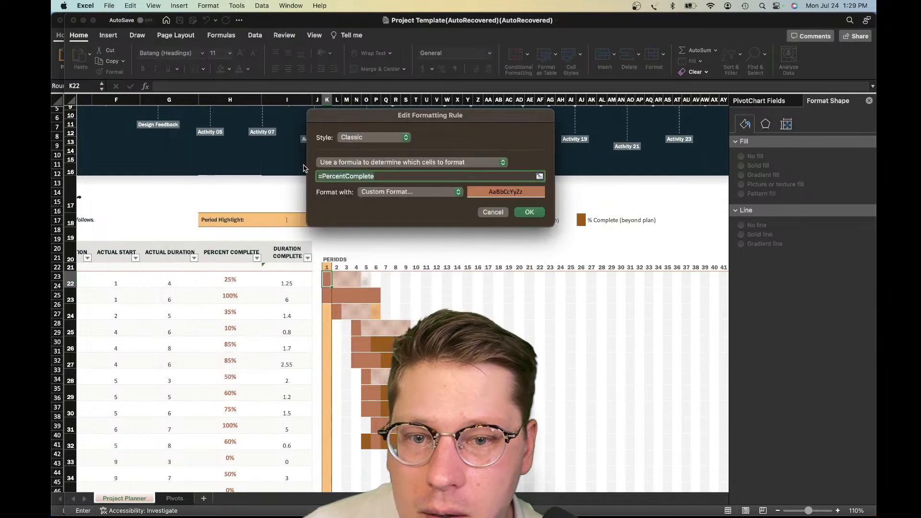
pyautogui.click(387, 177)
pyautogui.moveTo(326, 176); pyautogui.dragTo(355, 178)
pyautogui.click(379, 177)
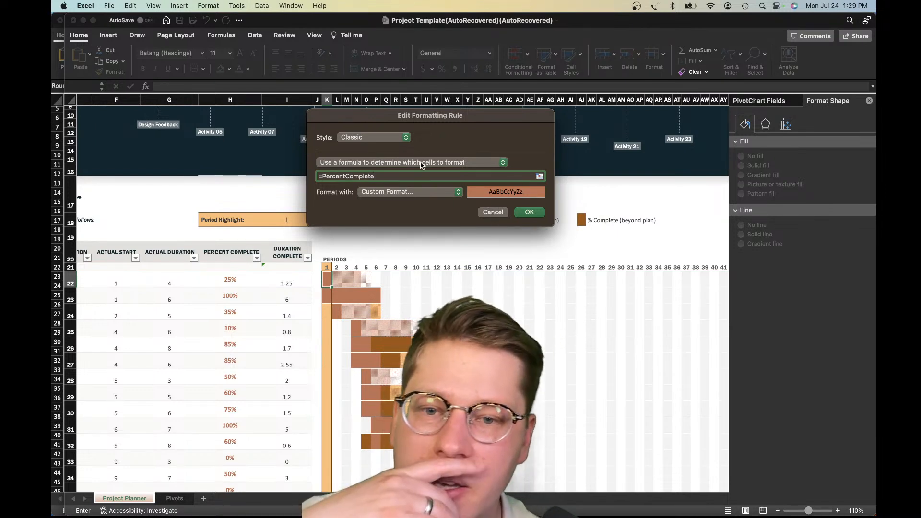
pyautogui.click(489, 212)
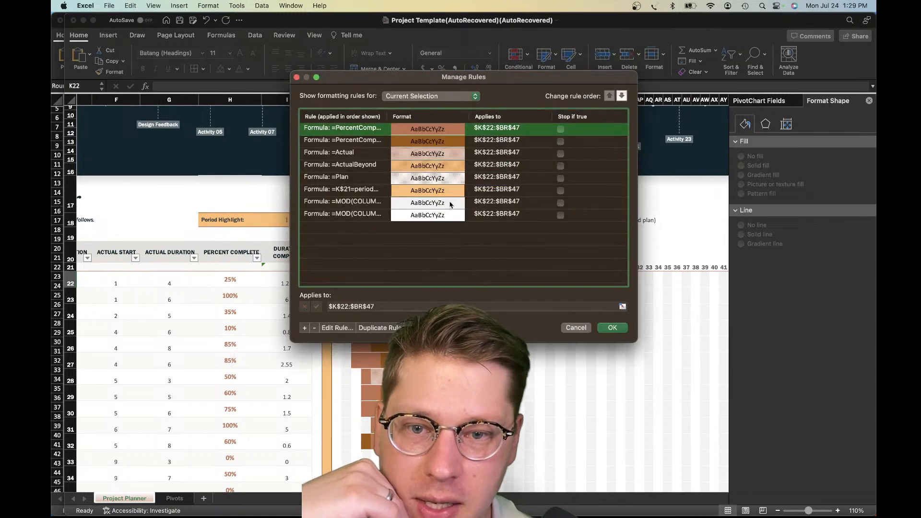
# Go through the remaining conditional formatting rules, including Actual, ActualBeyond, Plan, the period highlight and the MOD column rules
pyautogui.click(328, 140)
pyautogui.click(334, 153)
pyautogui.click(340, 165)
pyautogui.click(352, 191)
pyautogui.click(360, 216)
pyautogui.click(336, 180)
pyautogui.click(352, 205)
pyautogui.click(353, 181)
# Inspect the formula of the =MOD(COLUMN(),2) formatting rule and cancel the edit
pyautogui.click(356, 204)
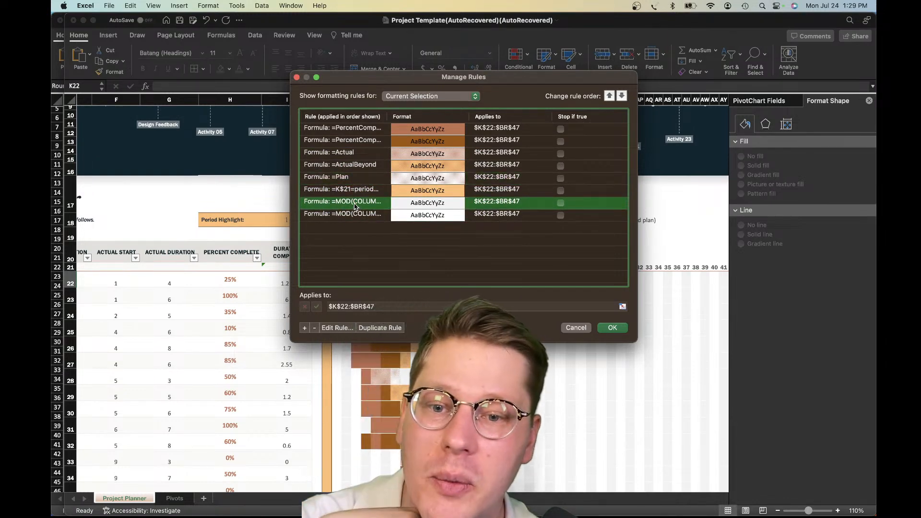
pyautogui.doubleClick(355, 206)
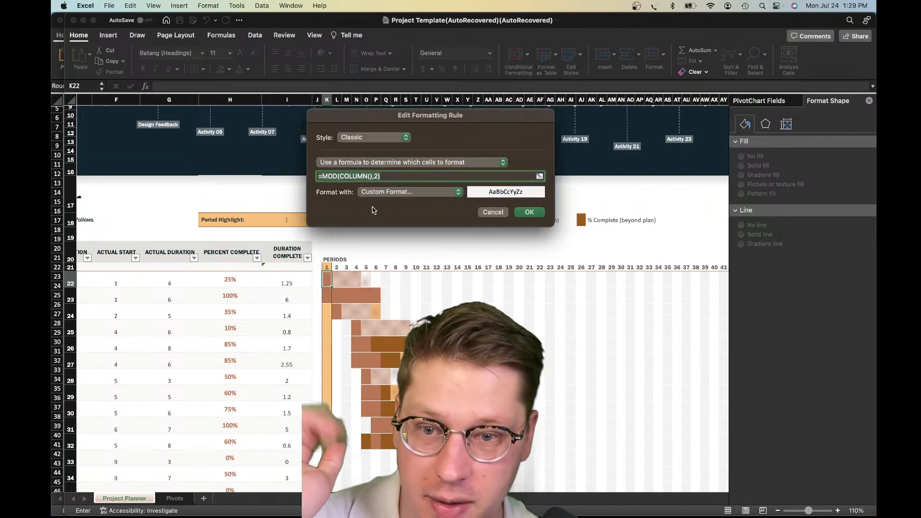
pyautogui.click(358, 177)
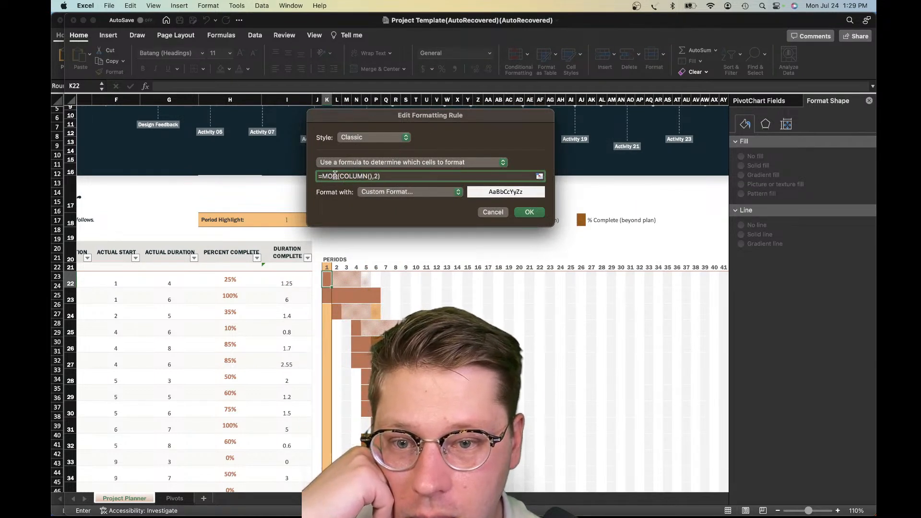
pyautogui.click(486, 212)
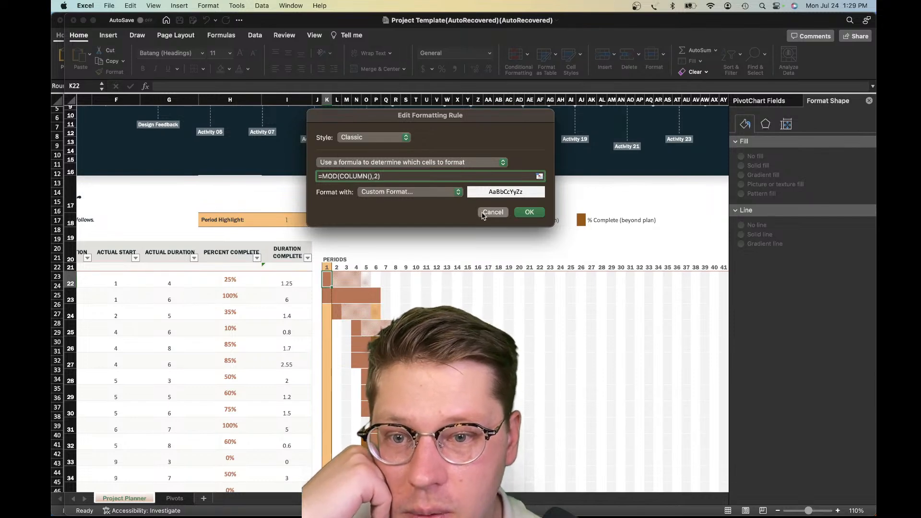
# Review the order of the formatting rules, from the PercentComplete rules down to the last MOD column rule
pyautogui.click(350, 188)
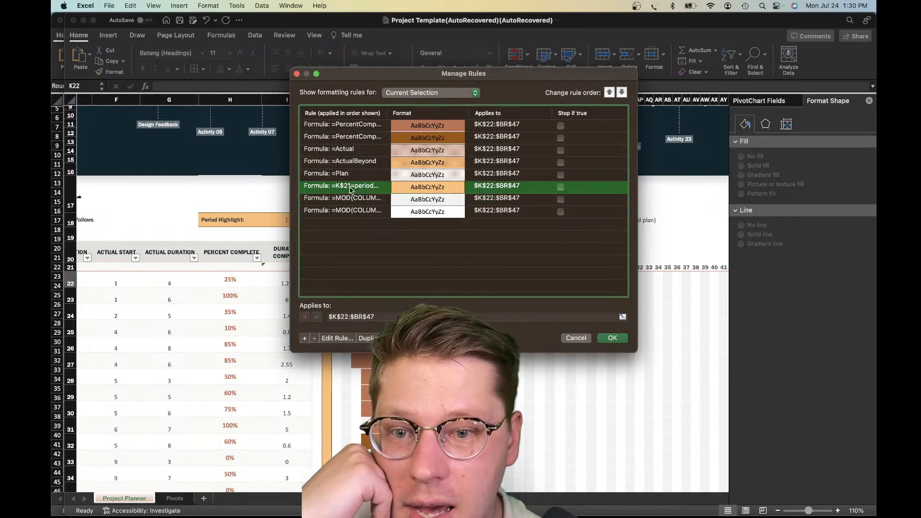
pyautogui.click(346, 126)
pyautogui.click(359, 137)
pyautogui.click(383, 150)
pyautogui.click(396, 175)
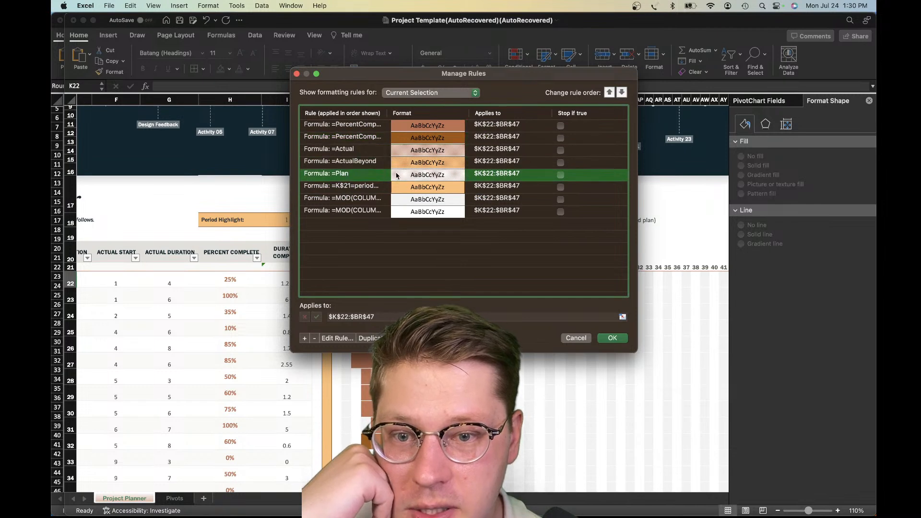
pyautogui.moveTo(397, 178); pyautogui.dragTo(359, 189)
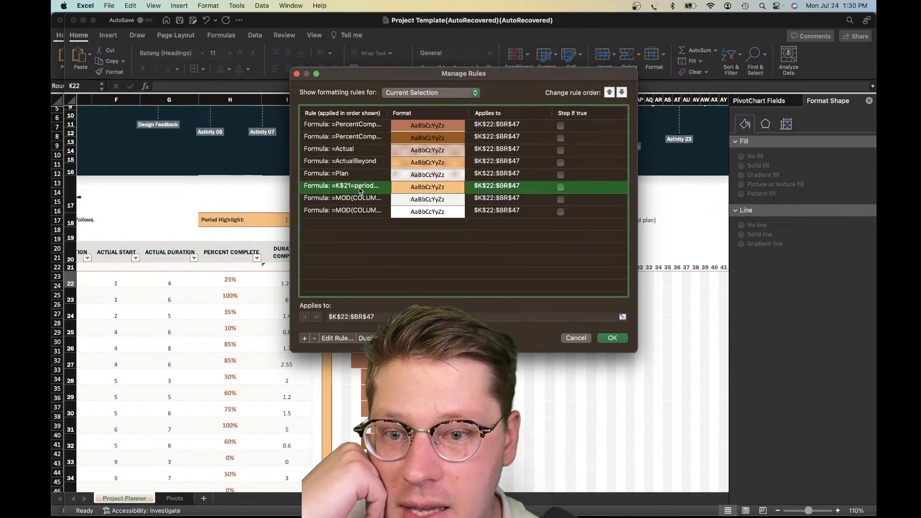
pyautogui.click(350, 200)
pyautogui.click(353, 211)
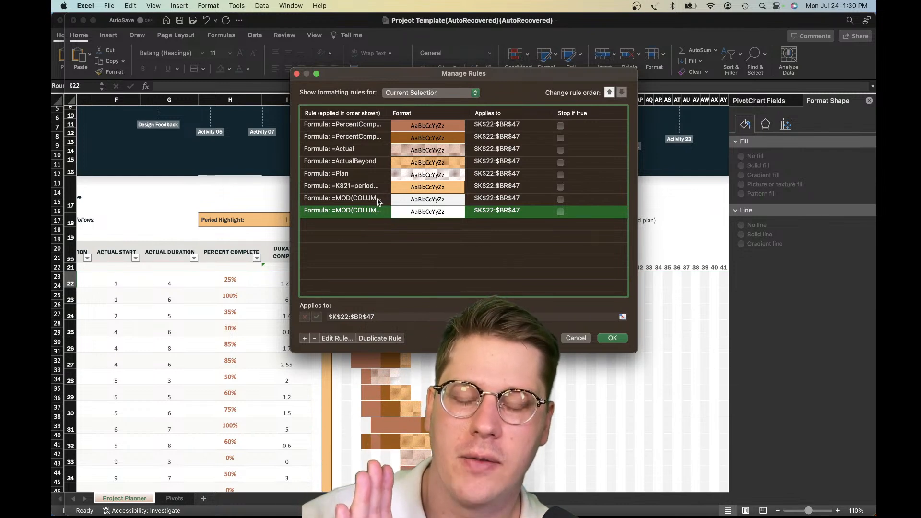
# Inspect the formula of the =K$21=period_selected highlight rule, cancel the edit and close the rules manager without changes
pyautogui.click(379, 198)
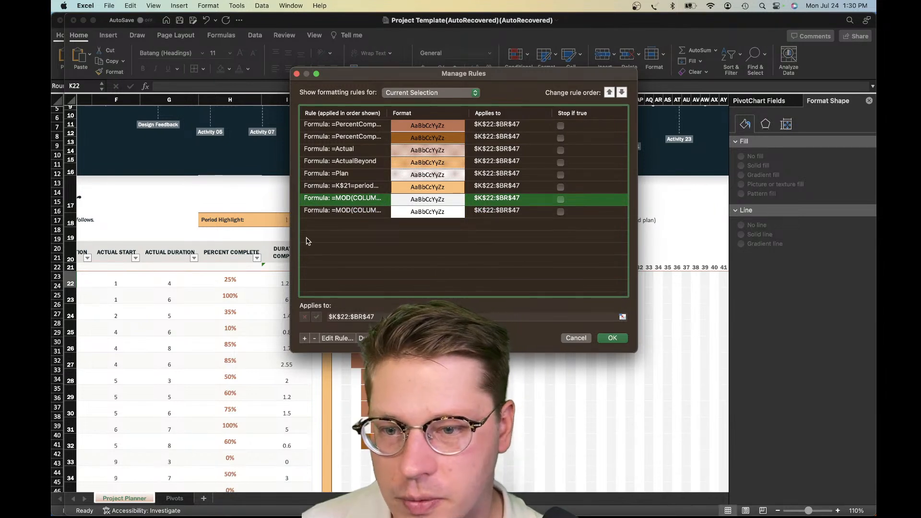
pyautogui.click(354, 188)
pyautogui.doubleClick(353, 189)
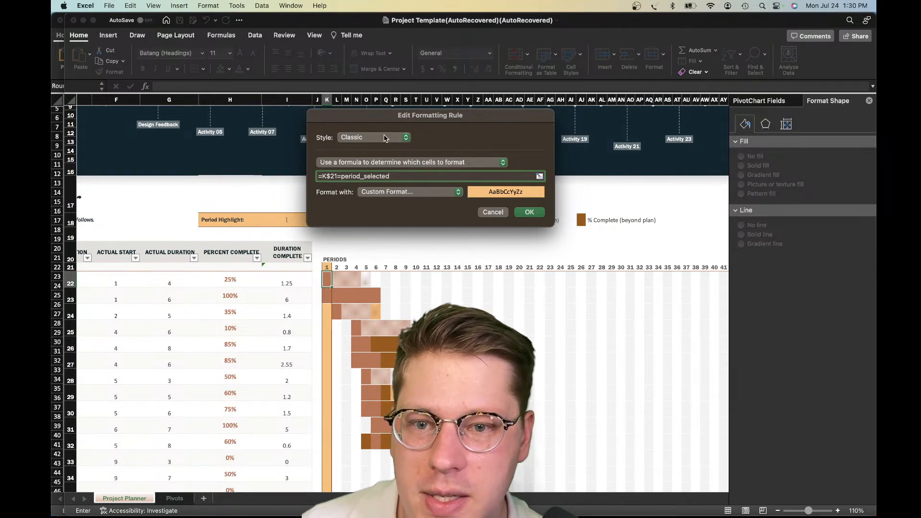
pyautogui.moveTo(395, 120); pyautogui.dragTo(493, 196)
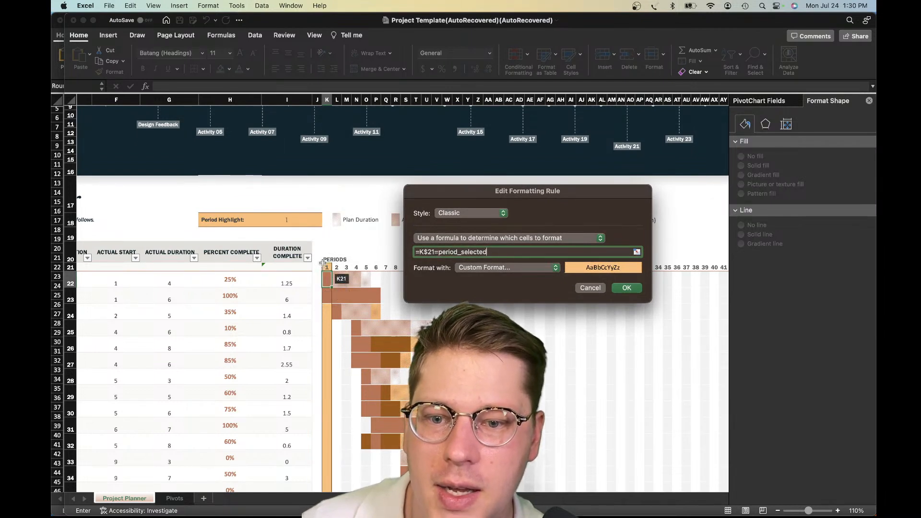
pyautogui.click(581, 287)
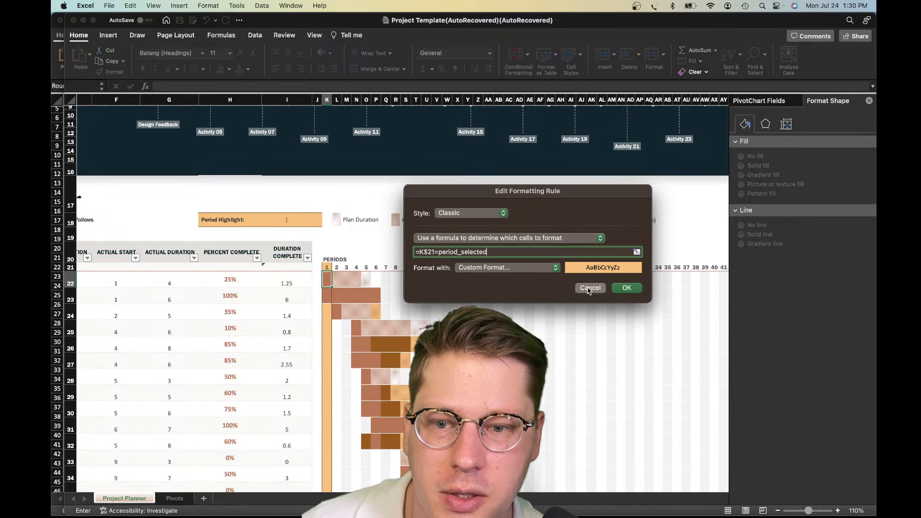
pyautogui.click(566, 348)
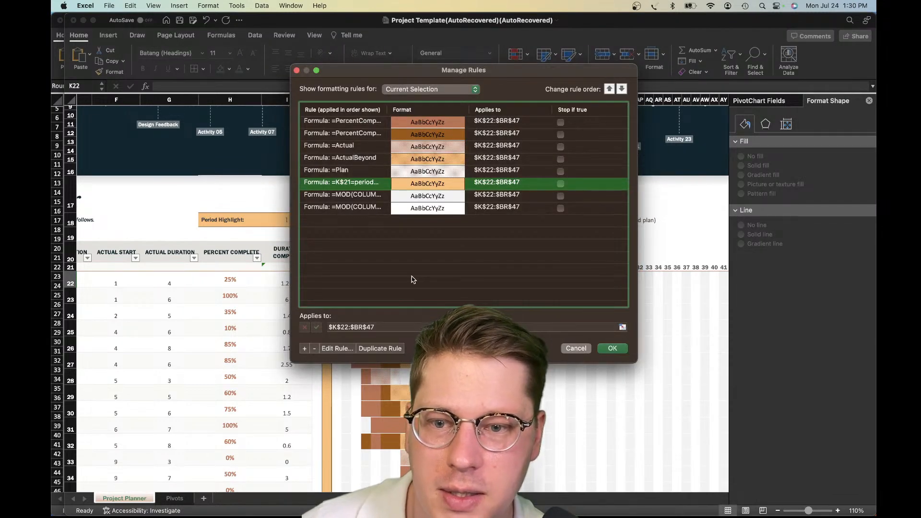
# Set the Period Highlight value to 5
pyautogui.click(286, 224)
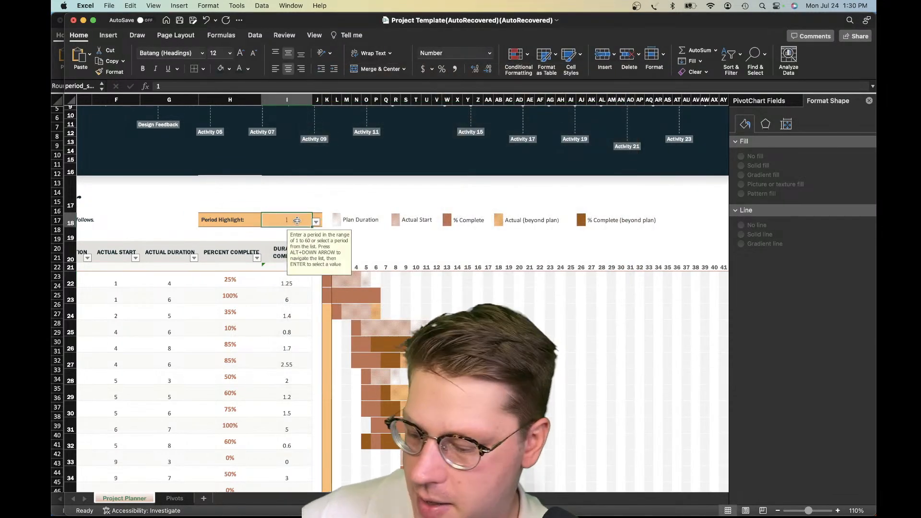
pyautogui.write('5')
pyautogui.press('Return')
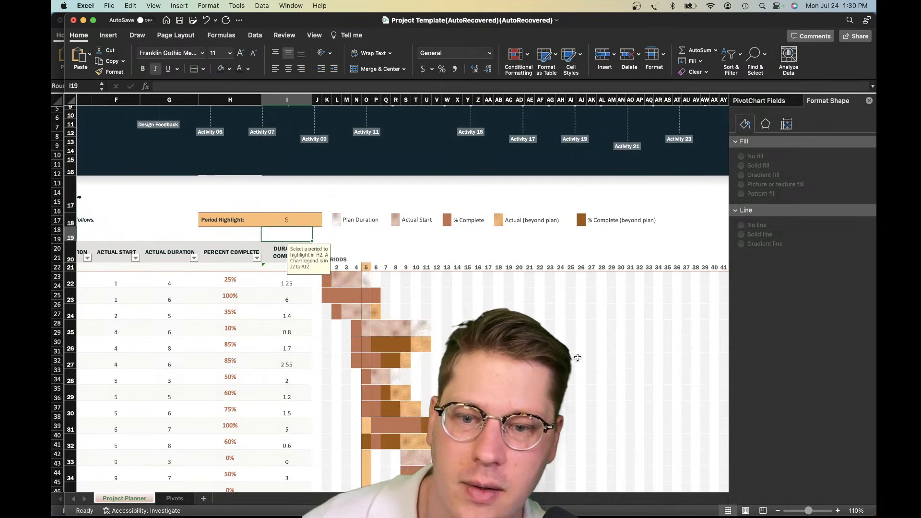
# Check whether the Period Highlight cell has conditional formatting rules of its own, and close the rules manager
pyautogui.click(294, 220)
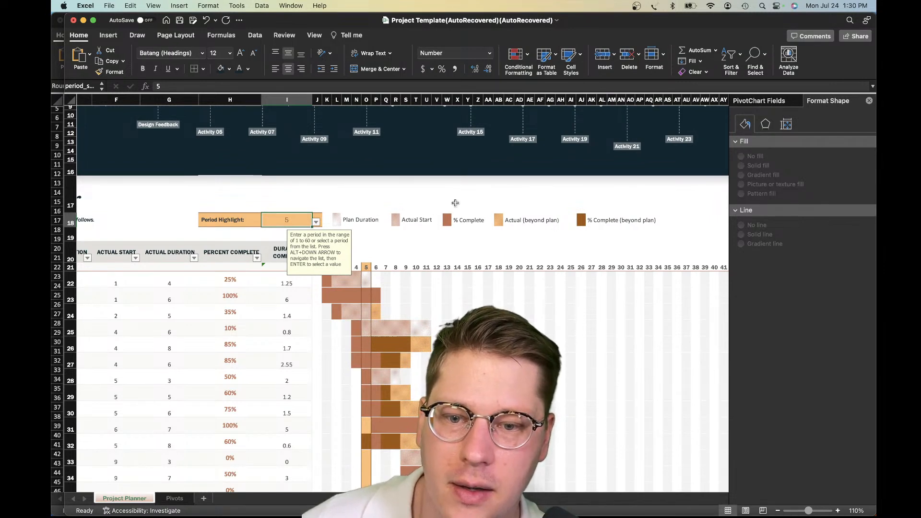
pyautogui.click(530, 57)
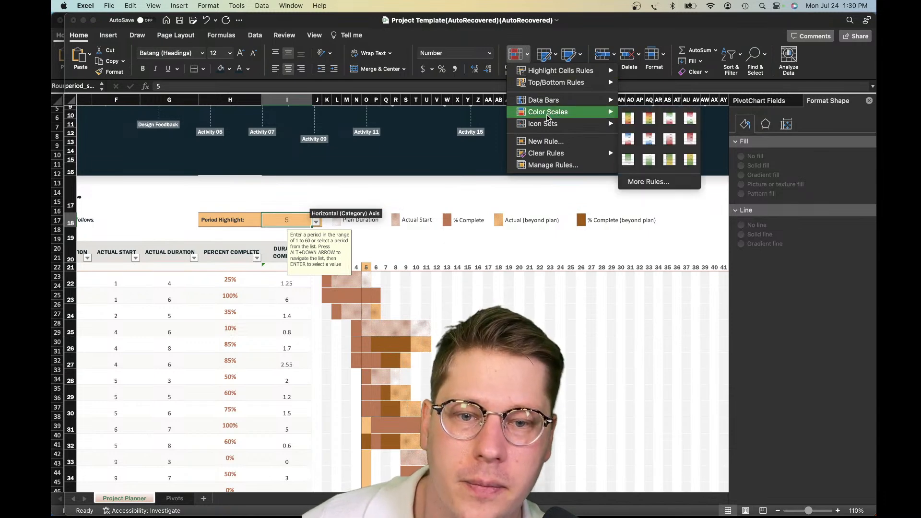
pyautogui.click(550, 171)
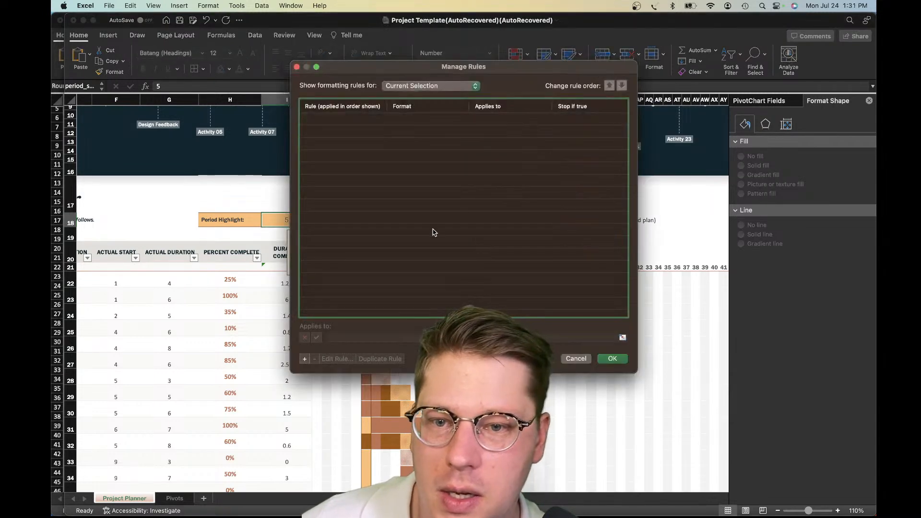
pyautogui.click(576, 359)
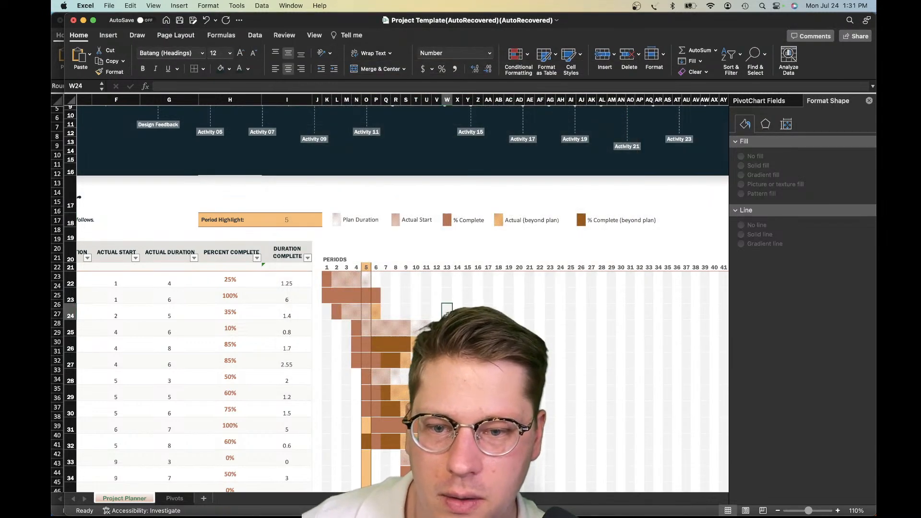
pyautogui.click(356, 295)
pyautogui.click(329, 280)
pyautogui.press('super+a')
pyautogui.click(381, 300)
pyautogui.press('super+a')
pyautogui.click(484, 332)
# Select the Gantt grid from K22 through row 47 under the last period column and open its conditional formatting rules
pyautogui.click(366, 284)
pyautogui.scroll(-10, 376, 290)
pyautogui.scroll(-5, 403, 297)
pyautogui.hscroll(8, 402, 297)
pyautogui.scroll(2, 403, 298)
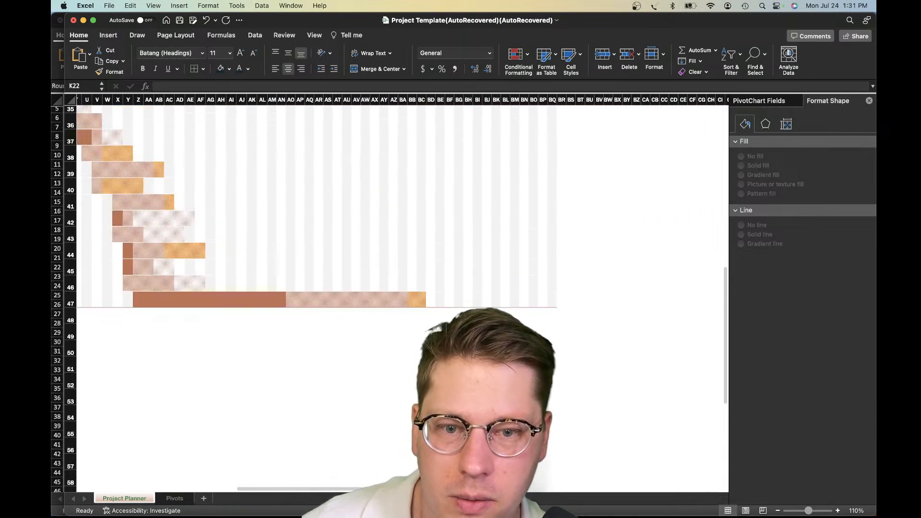
pyautogui.keyDown('shift'); pyautogui.click(554, 300); pyautogui.keyUp('shift')
pyautogui.scroll(10, 520, 278)
pyautogui.hscroll(-6, 520, 277)
pyautogui.click(518, 56)
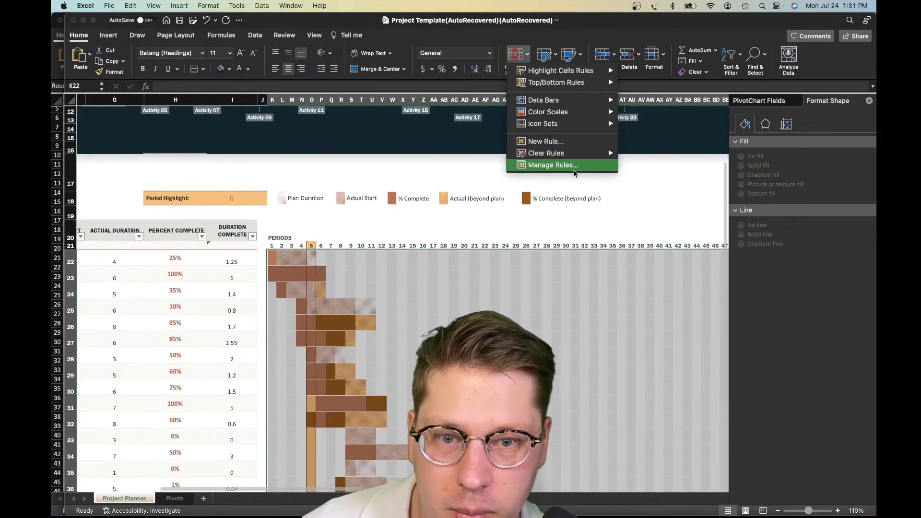
pyautogui.click(565, 165)
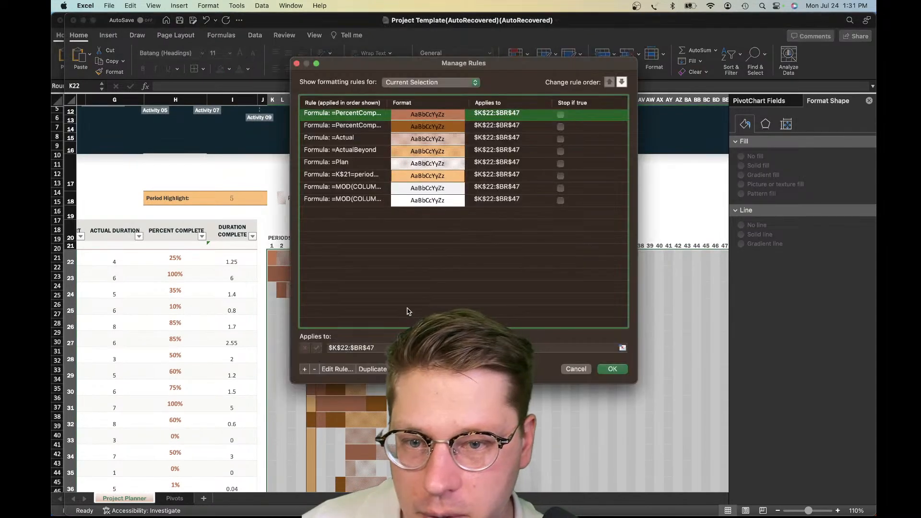
# Compare the formatting rules with the Gantt bars and legend, keeping the chart in view, and single out the =Actual rule
pyautogui.moveTo(398, 70); pyautogui.dragTo(508, 251)
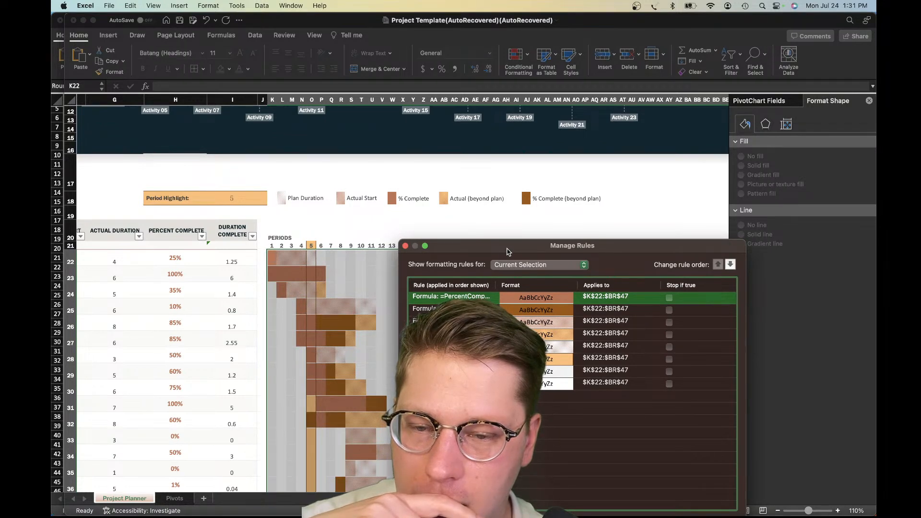
pyautogui.moveTo(508, 251); pyautogui.dragTo(464, 215)
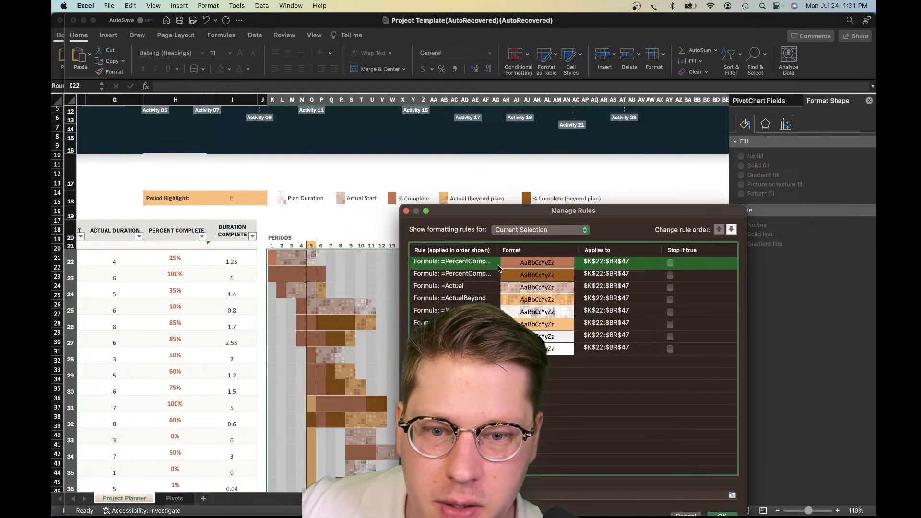
pyautogui.click(470, 287)
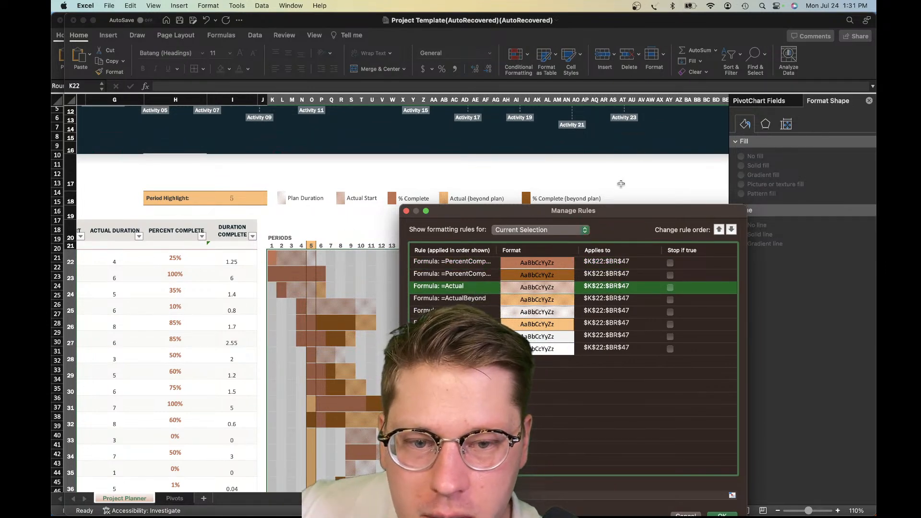
pyautogui.moveTo(616, 215); pyautogui.dragTo(599, 177)
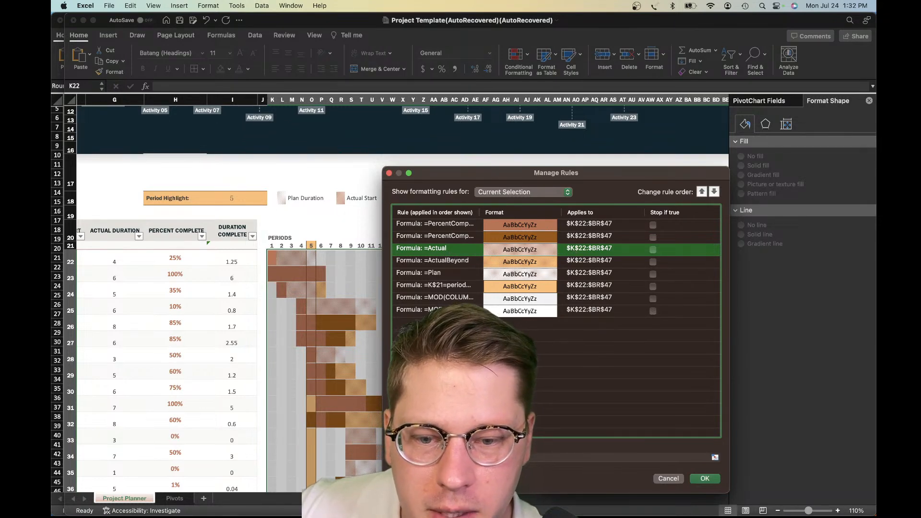
# Turn on Stop If True for the =Actual rule, apply it and check the Gantt chart
pyautogui.click(652, 249)
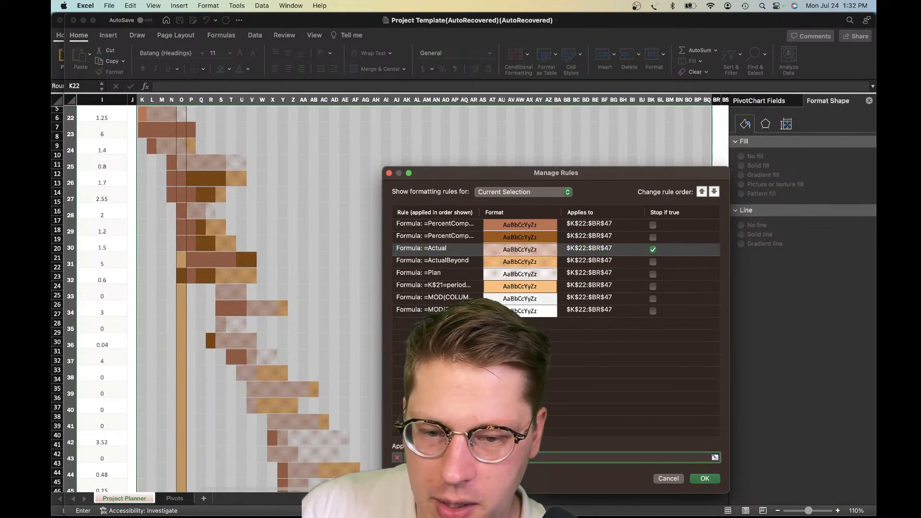
pyautogui.press('Tab')
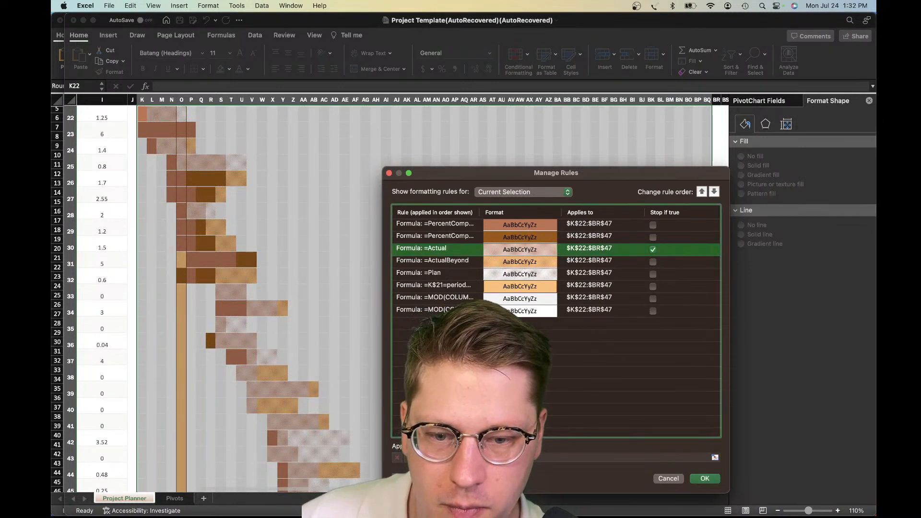
pyautogui.press('Tab')
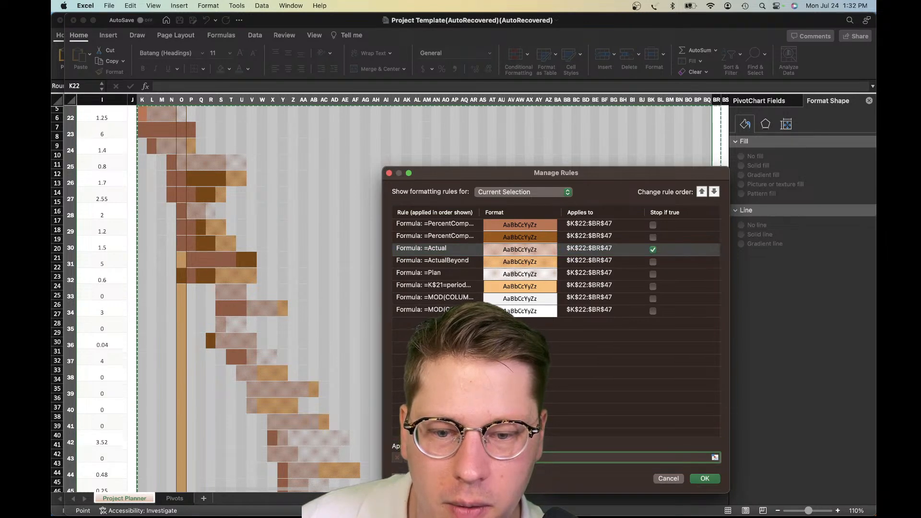
pyautogui.press('BackSpace')
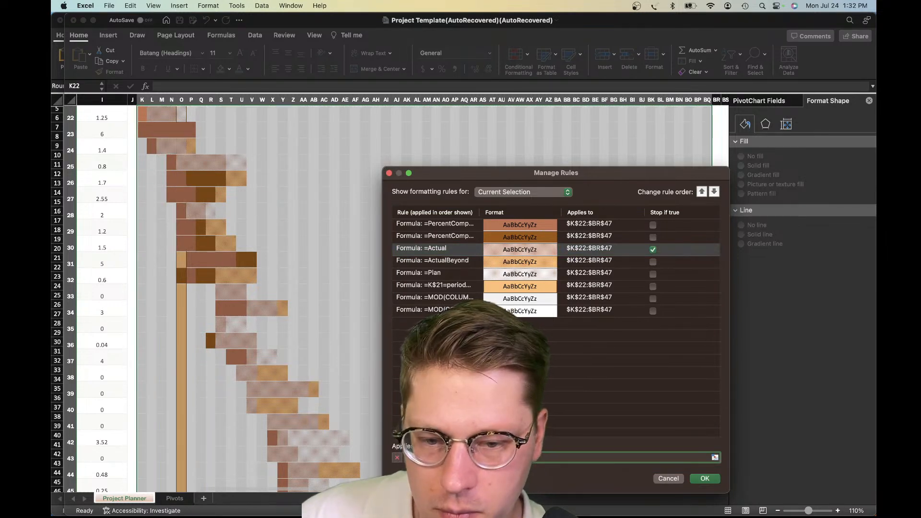
pyautogui.press('Return')
pyautogui.hscroll(-4, 369, 384)
pyautogui.scroll(5, 368, 384)
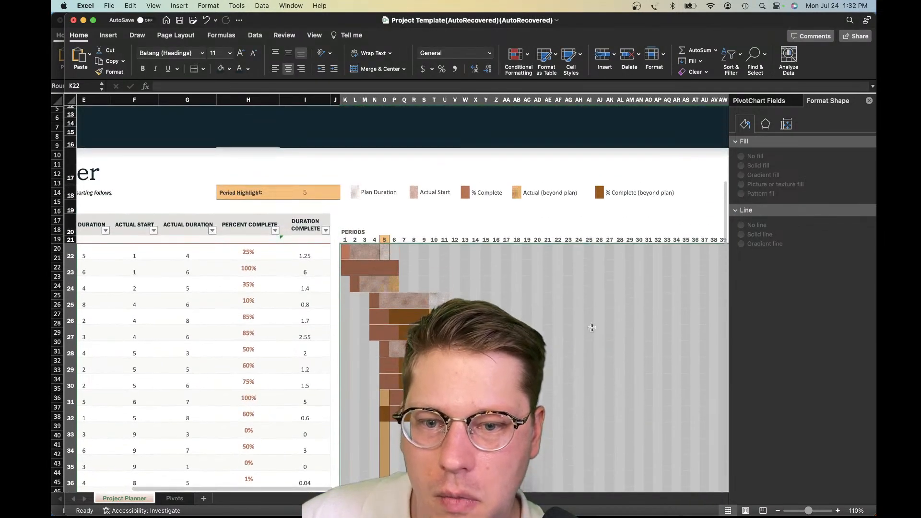
pyautogui.click(506, 309)
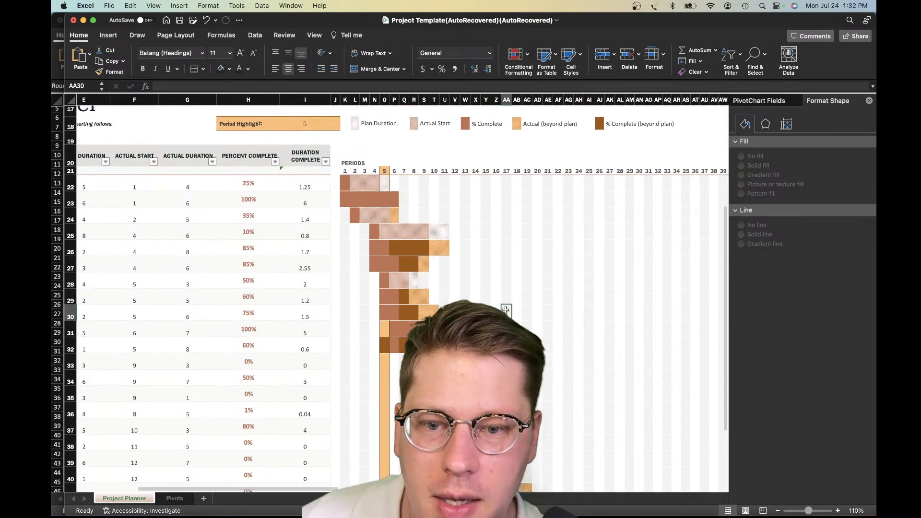
pyautogui.scroll(2, 501, 268)
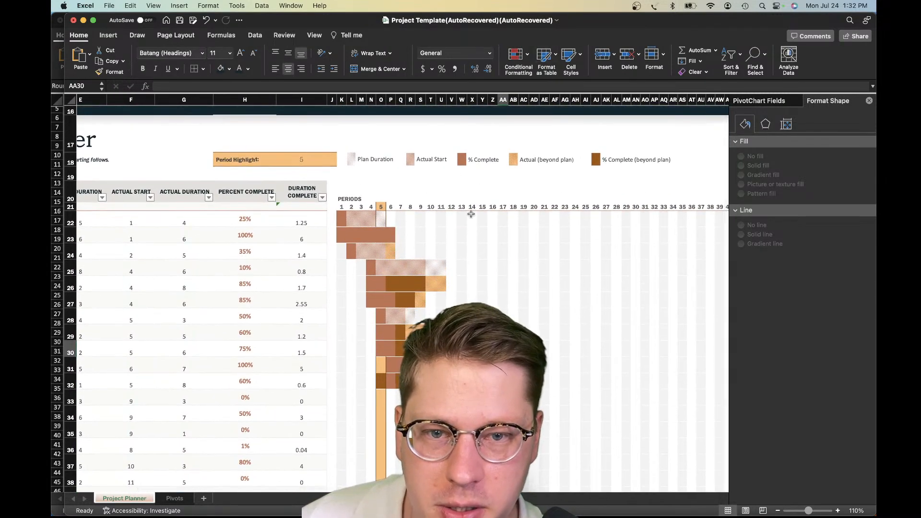
pyautogui.click(431, 251)
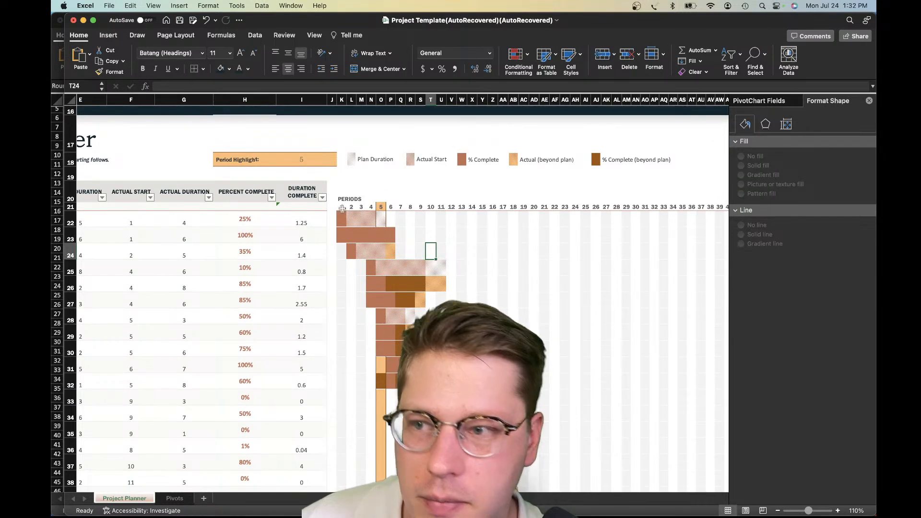
# Reselect the entire Gantt grid from K22 to its last row and column, and reopen its conditional formatting rules
pyautogui.click(342, 208)
pyautogui.scroll(-1, 348, 205)
pyautogui.click(343, 211)
pyautogui.scroll(-10, 545, 325)
pyautogui.hscroll(5, 544, 325)
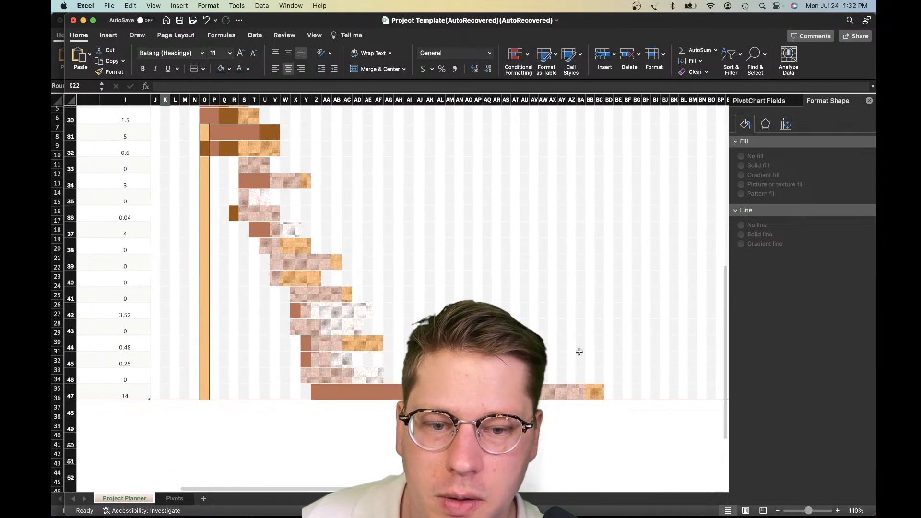
pyautogui.hscroll(3, 561, 339)
pyautogui.keyDown('shift'); pyautogui.click(624, 392); pyautogui.keyUp('shift')
pyautogui.hscroll(-5, 540, 322)
pyautogui.scroll(1, 534, 317)
pyautogui.scroll(10, 534, 317)
pyautogui.hscroll(1, 531, 319)
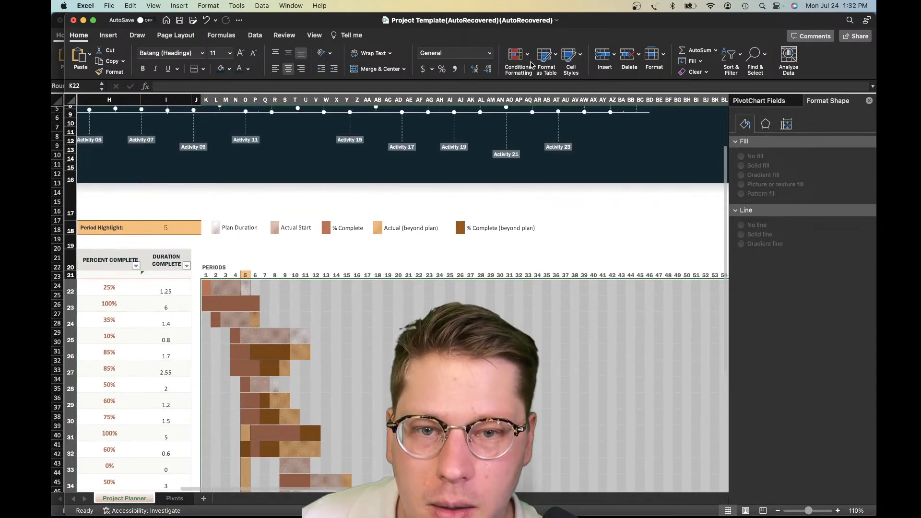
pyautogui.click(516, 57)
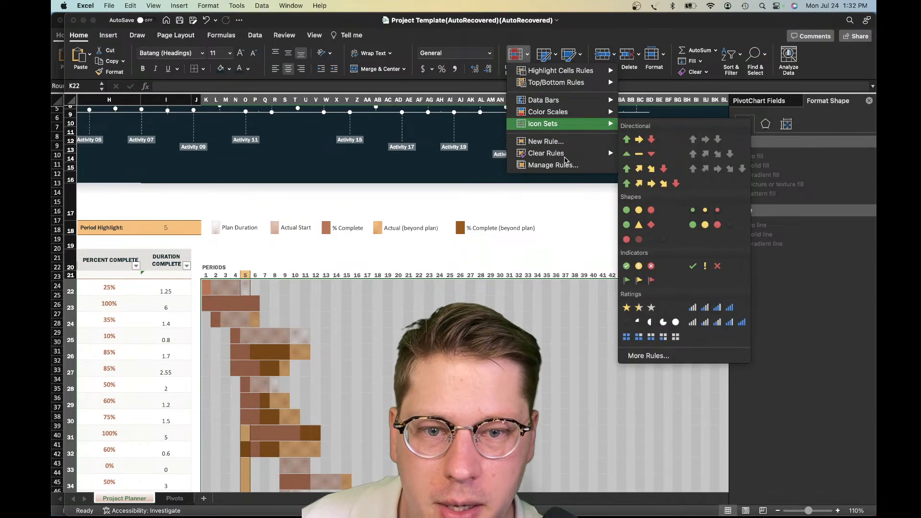
pyautogui.click(557, 165)
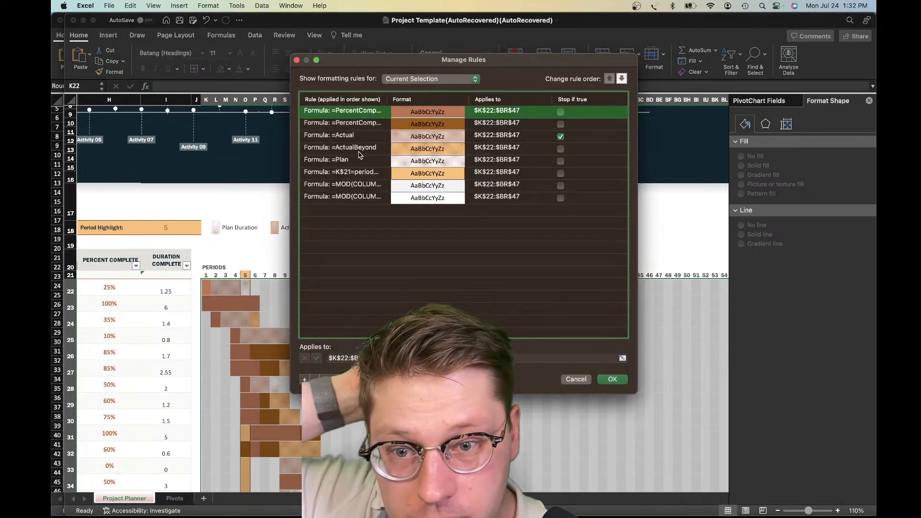
# Delete the =Actual formatting rule from the Gantt grid, apply the change and check the bars against the legend
pyautogui.click(566, 140)
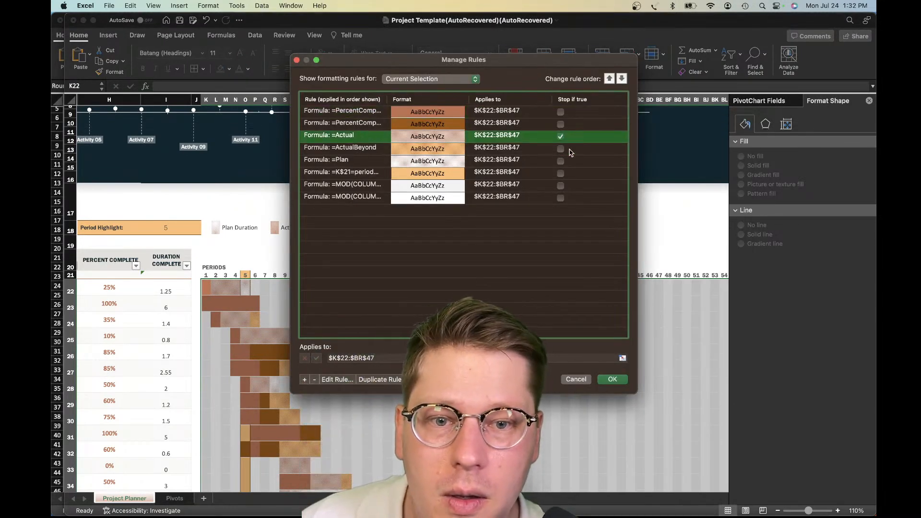
pyautogui.click(406, 128)
pyautogui.click(361, 137)
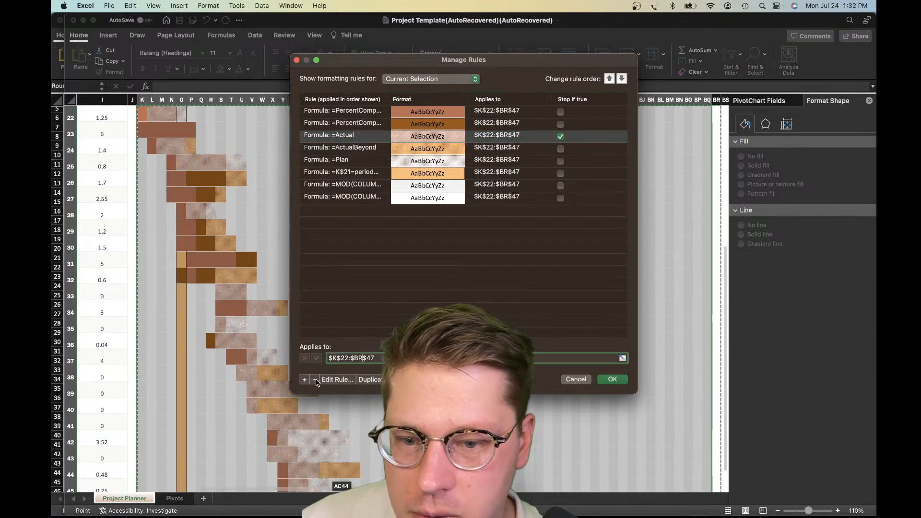
pyautogui.click(315, 380)
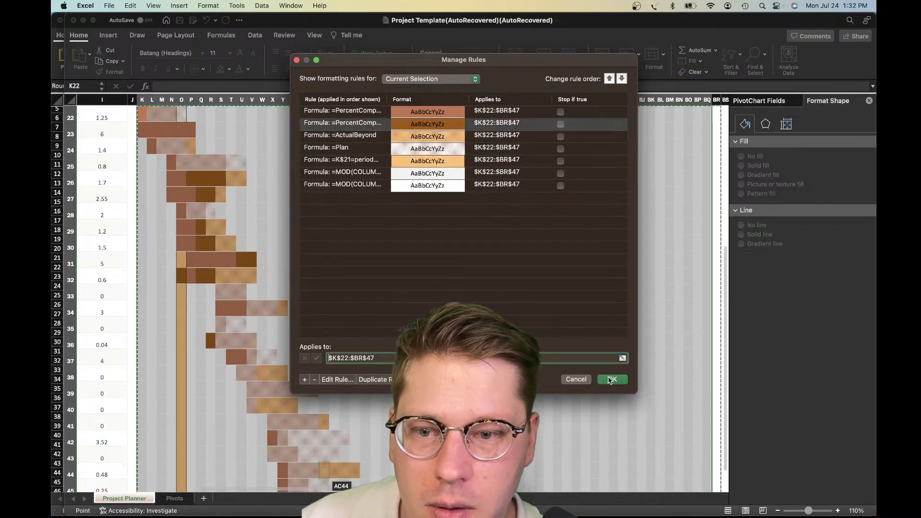
pyautogui.click(609, 380)
pyautogui.scroll(3, 288, 250)
pyautogui.click(292, 249)
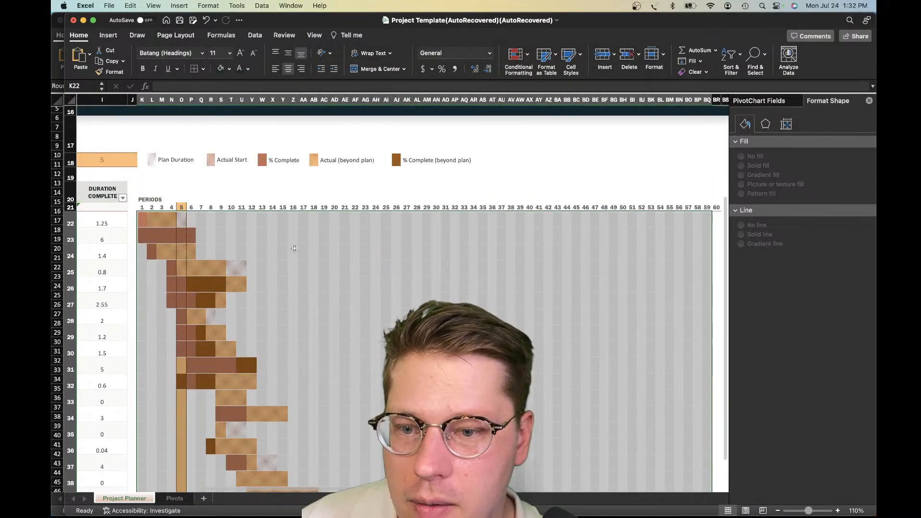
pyautogui.scroll(2, 269, 259)
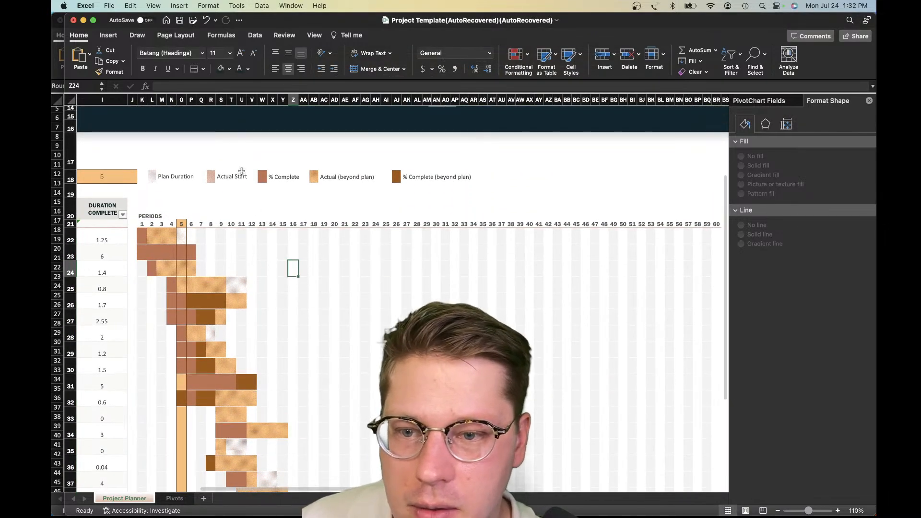
# Clear the Actual Start label from the legend above the Gantt chart
pyautogui.click(235, 179)
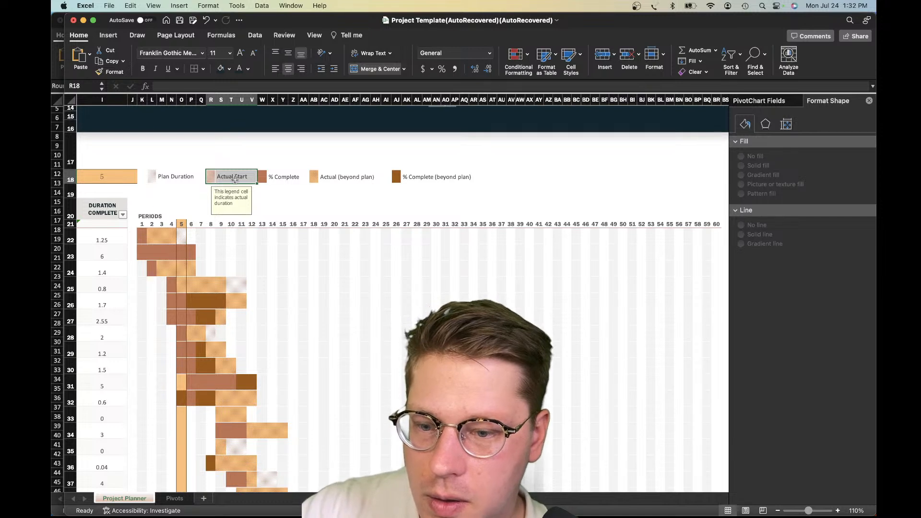
pyautogui.press('Delete')
pyautogui.click(211, 154)
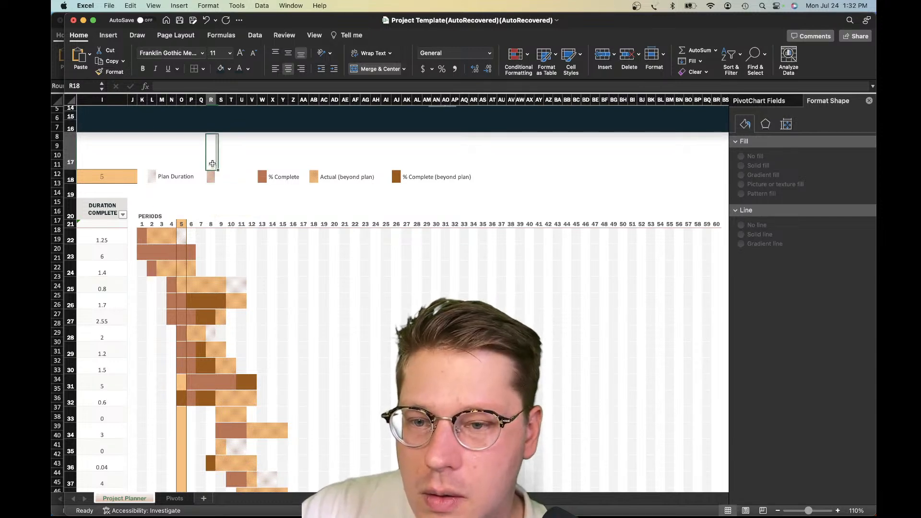
# Try to replace the cleared Actual Start legend entry with a copy of the Plan Duration entry
pyautogui.click(157, 173)
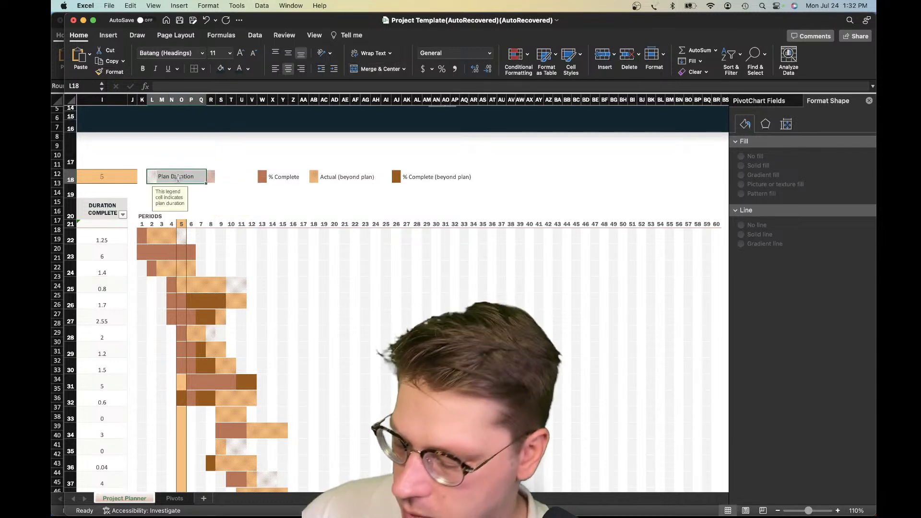
pyautogui.press('super+c')
pyautogui.moveTo(211, 180); pyautogui.dragTo(267, 191)
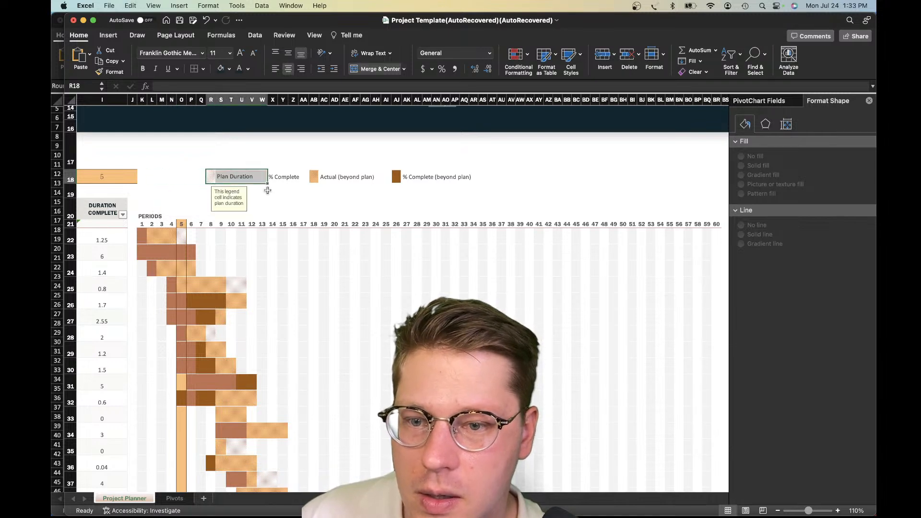
pyautogui.press('super+z')
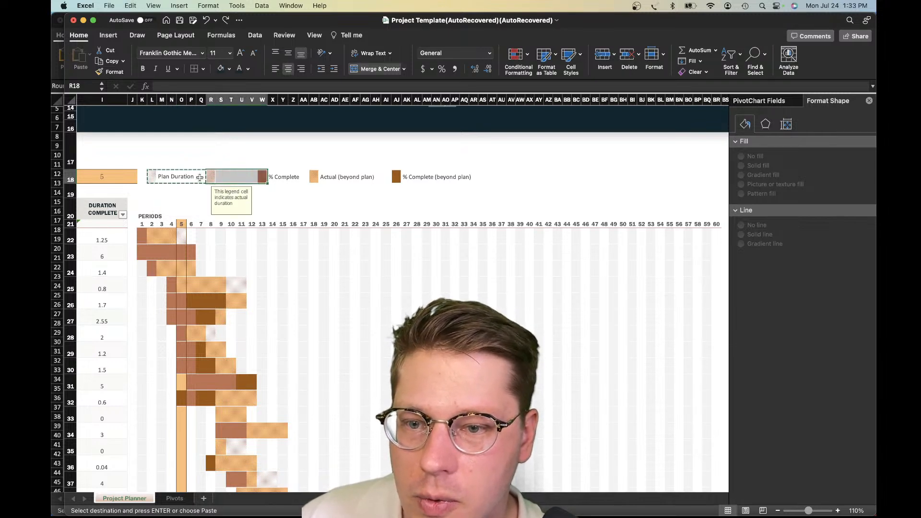
pyautogui.moveTo(200, 177); pyautogui.dragTo(212, 180)
pyautogui.press('super+v')
pyautogui.click(453, 210)
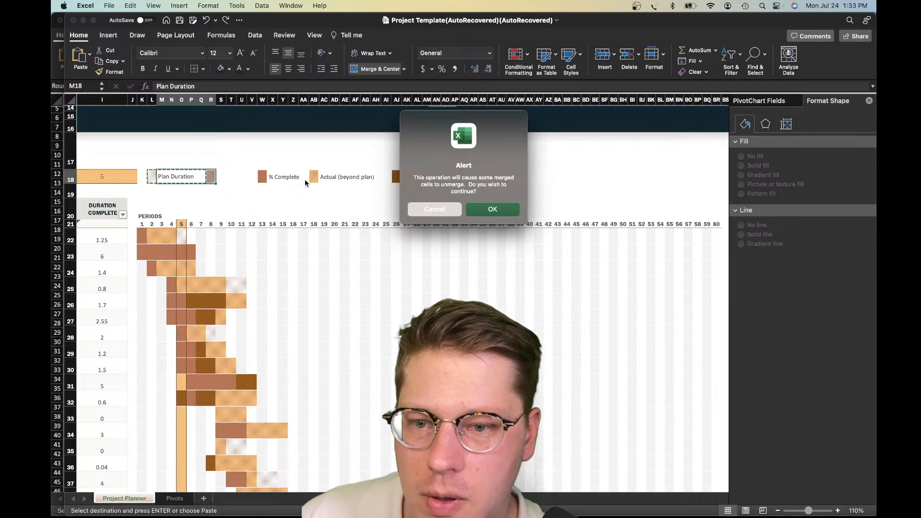
pyautogui.click(186, 156)
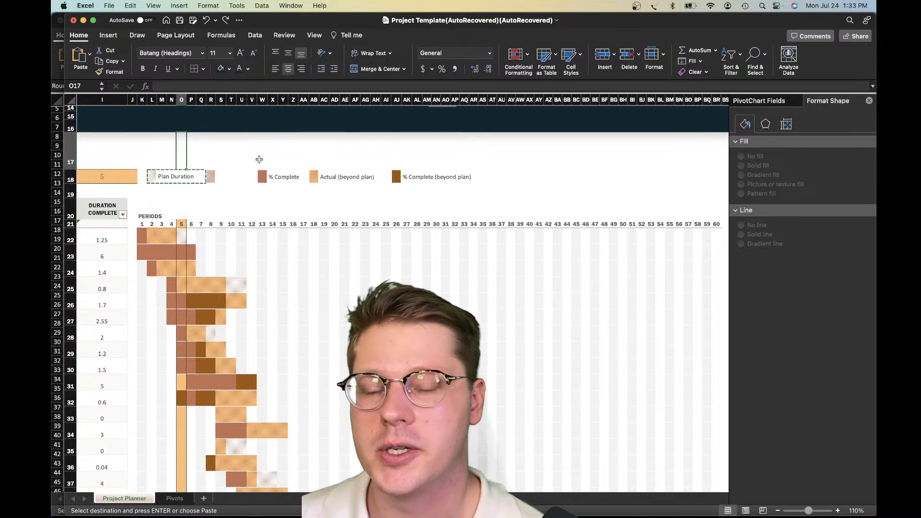
# Examine the period headings, the legend and the plan and actual columns around the Gantt chart
pyautogui.scroll(1, 255, 149)
pyautogui.scroll(10, 256, 140)
pyautogui.click(220, 306)
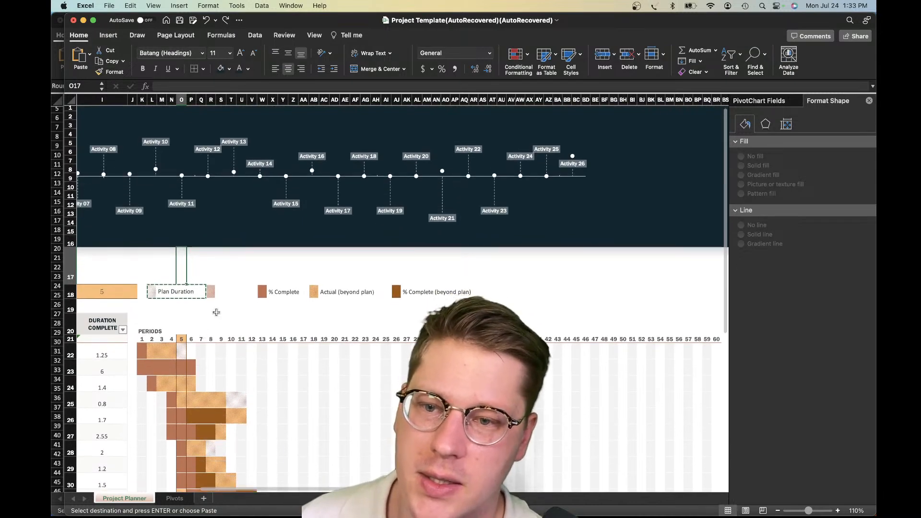
pyautogui.moveTo(200, 339); pyautogui.dragTo(518, 339)
pyautogui.click(520, 322)
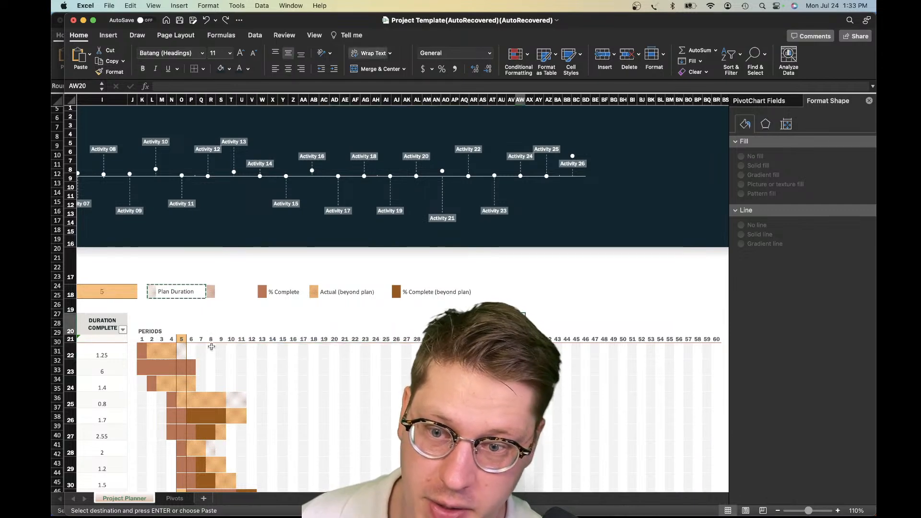
pyautogui.hscroll(-5, 309, 365)
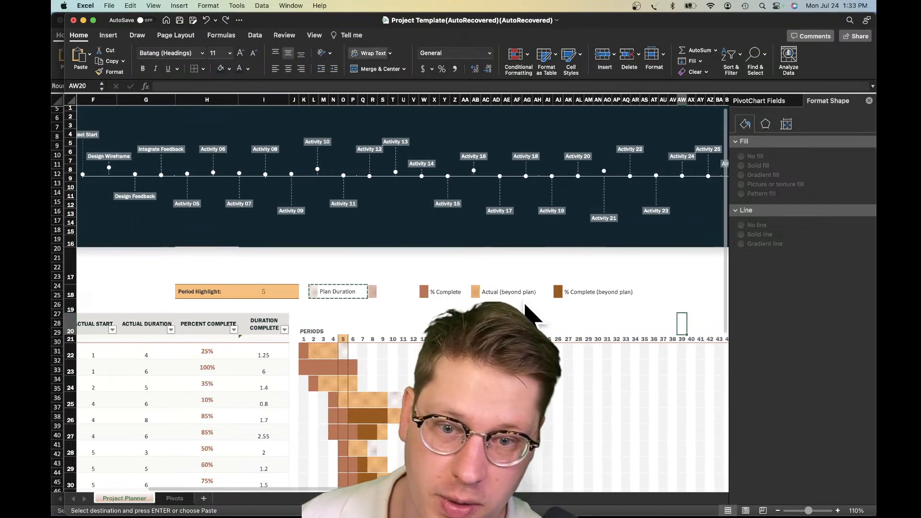
pyautogui.hscroll(-5, 416, 329)
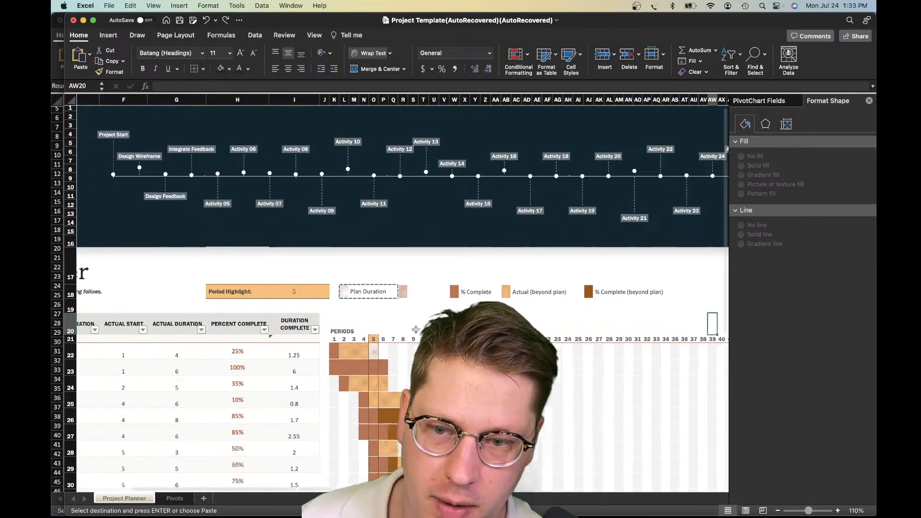
pyautogui.hscroll(5, 503, 312)
# Restore the Actual Start label in the legend between Plan Duration and % Complete
pyautogui.click(577, 298)
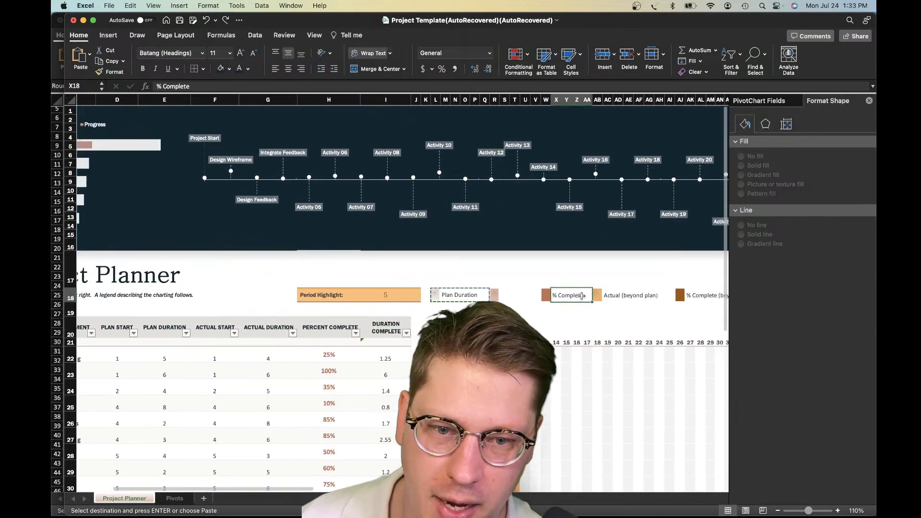
pyautogui.hscroll(1, 577, 298)
pyautogui.click(565, 285)
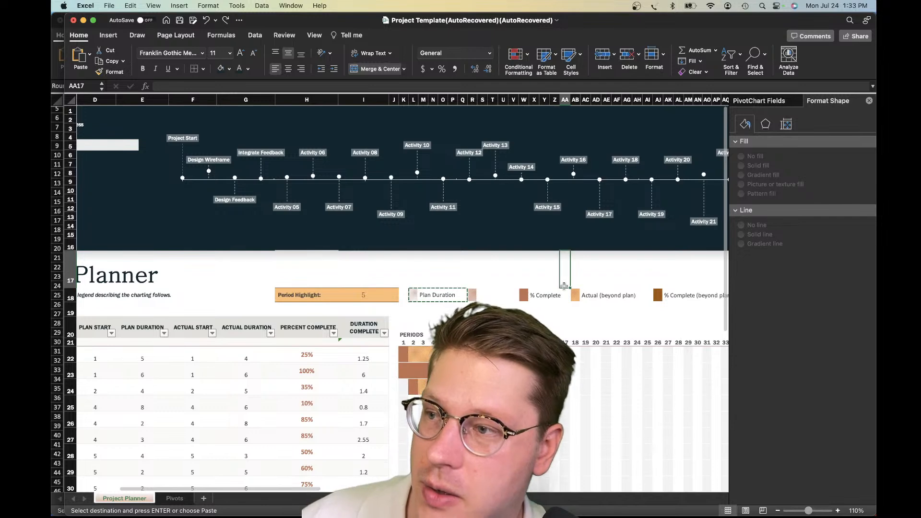
pyautogui.hscroll(1, 513, 283)
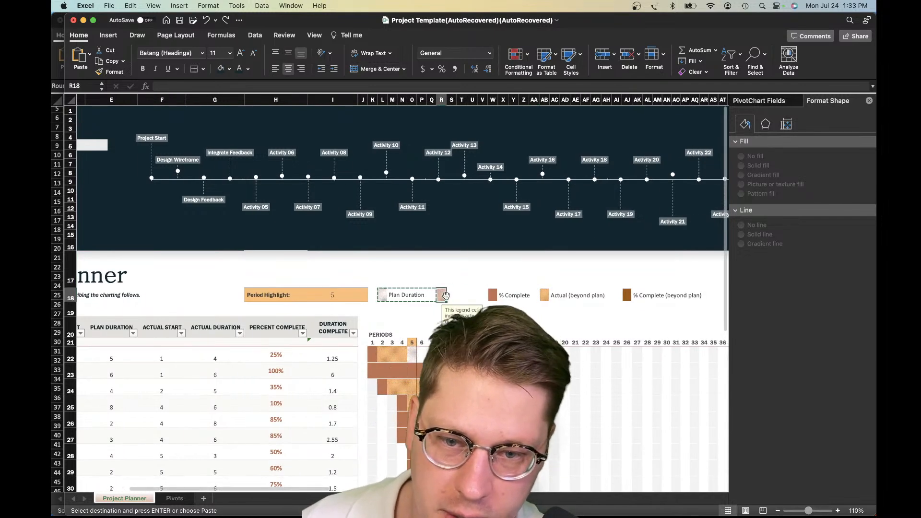
pyautogui.click(475, 296)
pyautogui.click(522, 296)
pyautogui.hscroll(2, 523, 296)
# Select the whole Gantt grid from K22 to its last row and column
pyautogui.scroll(-1, 523, 296)
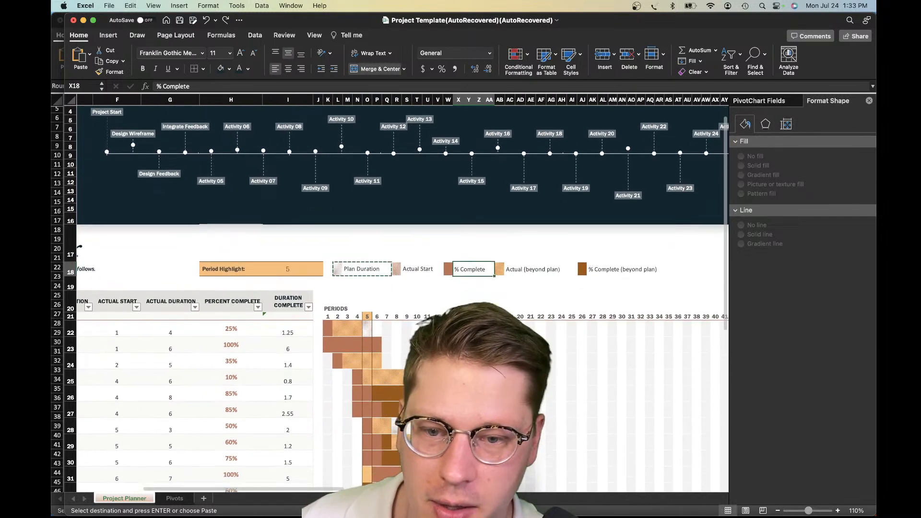
pyautogui.click(327, 315)
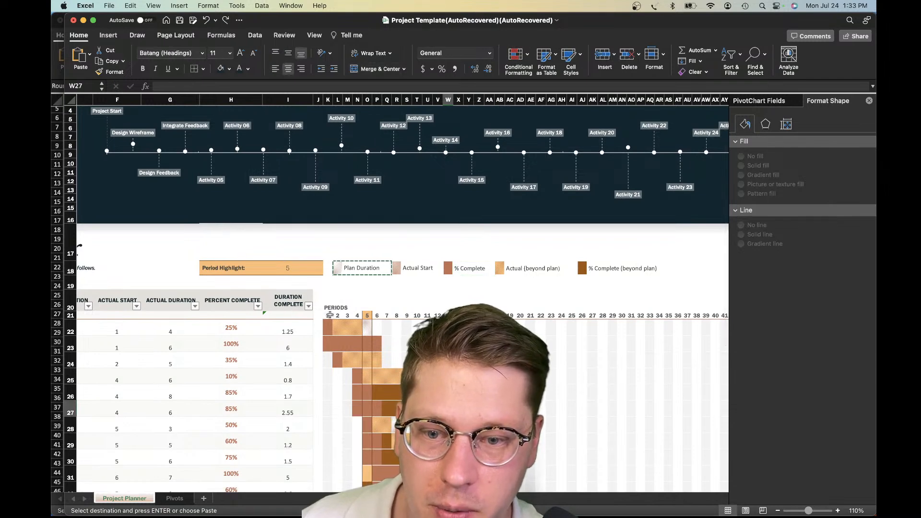
pyautogui.press('Down')
pyautogui.scroll(-10, 370, 359)
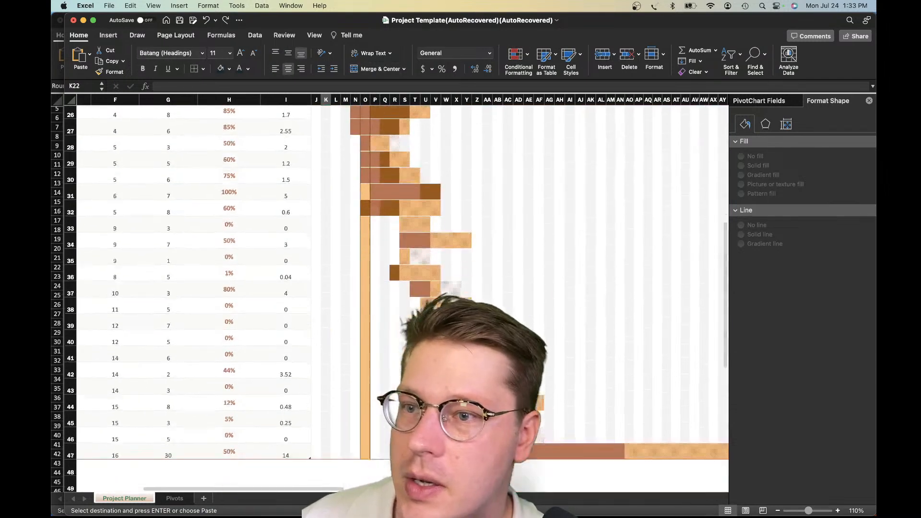
pyautogui.hscroll(2, 370, 360)
pyautogui.hscroll(6, 370, 359)
pyautogui.keyDown('shift'); pyautogui.click(625, 442); pyautogui.keyUp('shift')
pyautogui.scroll(12, 625, 442)
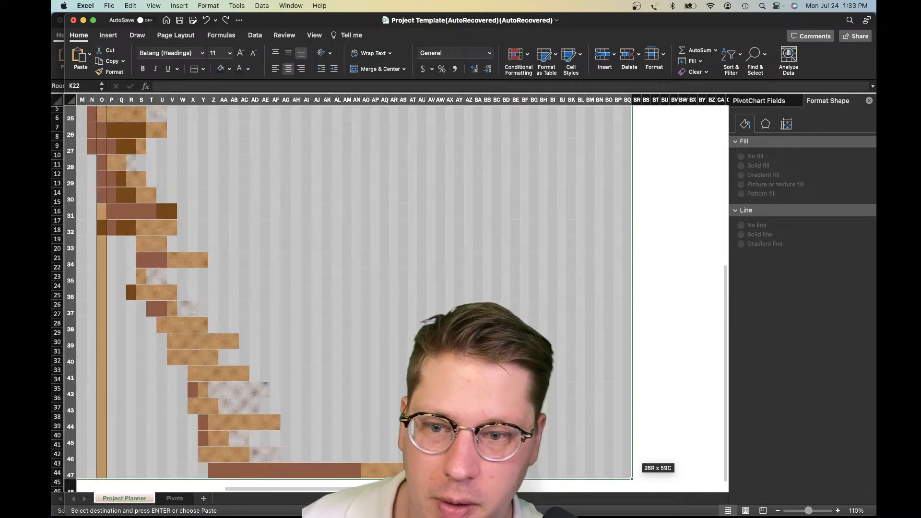
# Compare the Gantt bars with the legend entries, including % Complete (beyond plan), and the task duration columns
pyautogui.hscroll(-2, 625, 442)
pyautogui.hscroll(-5, 625, 442)
pyautogui.scroll(-1, 625, 441)
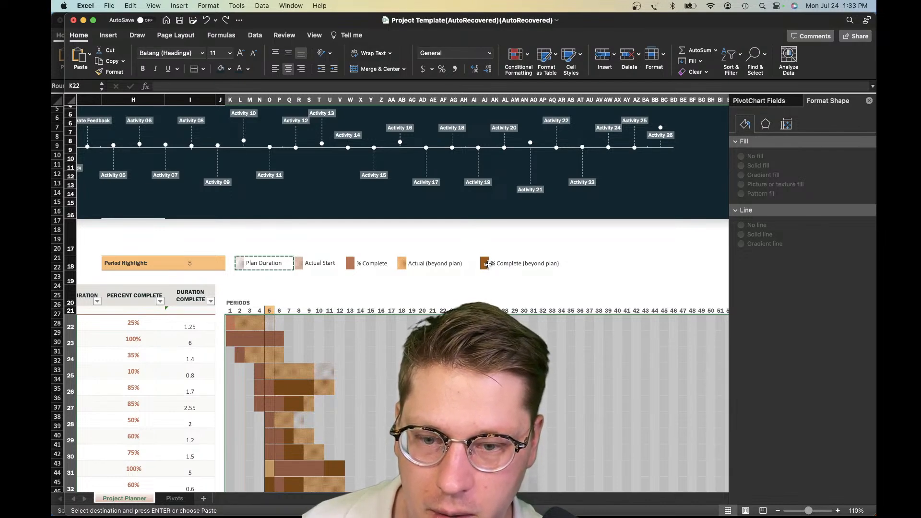
pyautogui.hscroll(-5, 484, 269)
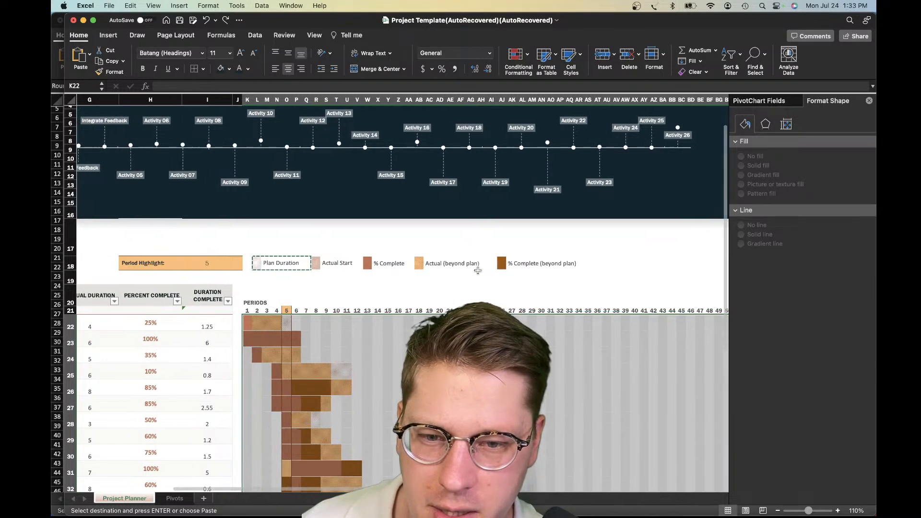
pyautogui.scroll(-1, 462, 254)
pyautogui.hscroll(-3, 462, 254)
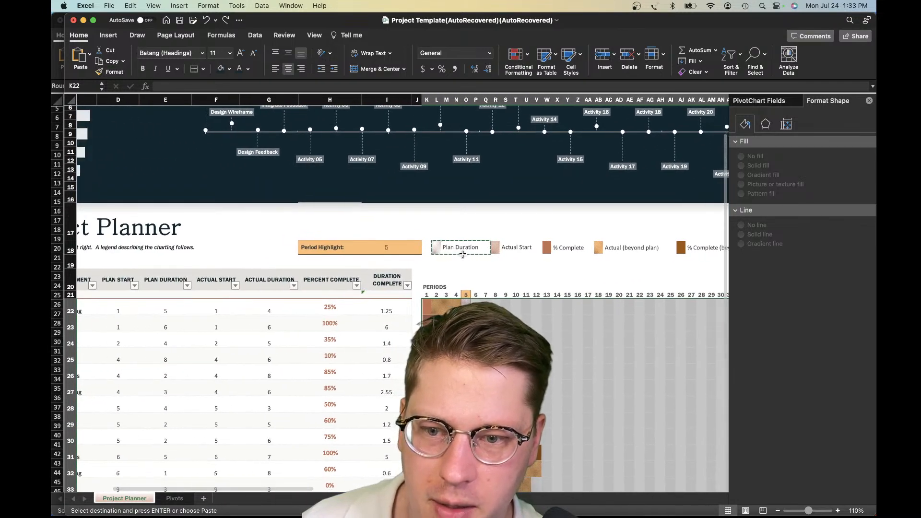
pyautogui.hscroll(4, 462, 254)
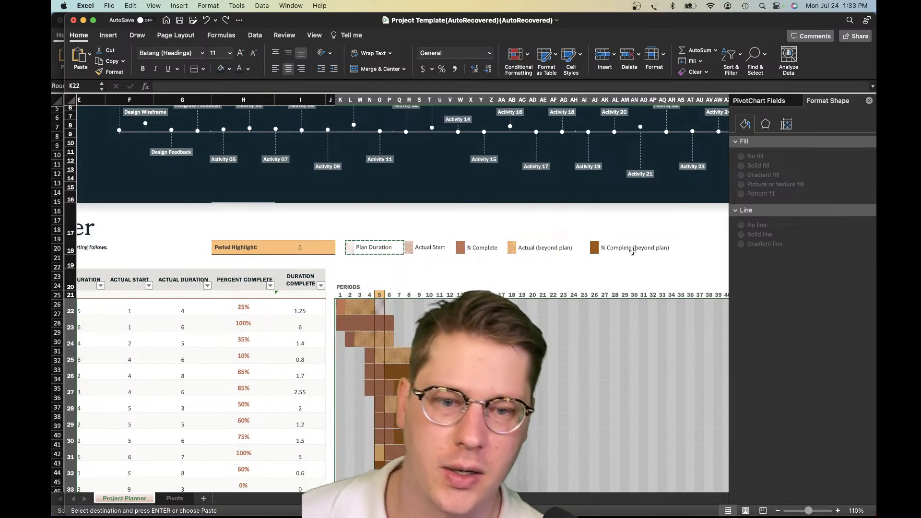
pyautogui.click(624, 250)
# Reselect the Gantt grid K22:BR47 and open the list of its conditional formatting rules
pyautogui.click(340, 309)
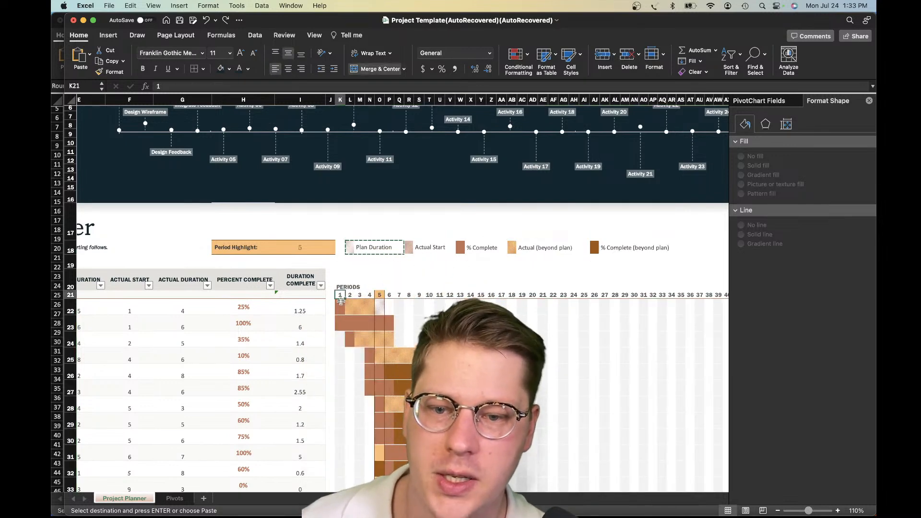
pyautogui.scroll(-10, 340, 309)
pyautogui.hscroll(3, 640, 444)
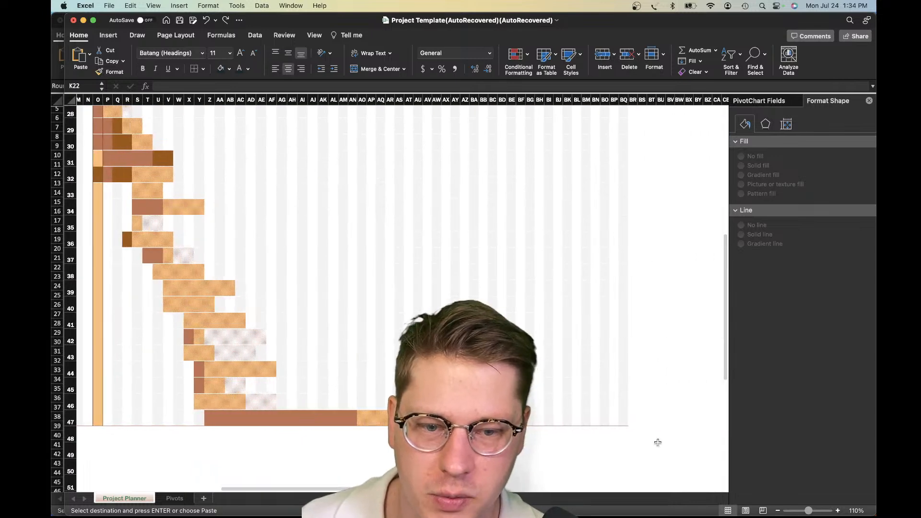
pyautogui.keyDown('shift'); pyautogui.click(625, 422); pyautogui.keyUp('shift')
pyautogui.scroll(5, 397, 281)
pyautogui.scroll(5, 397, 281)
pyautogui.hscroll(-3, 397, 280)
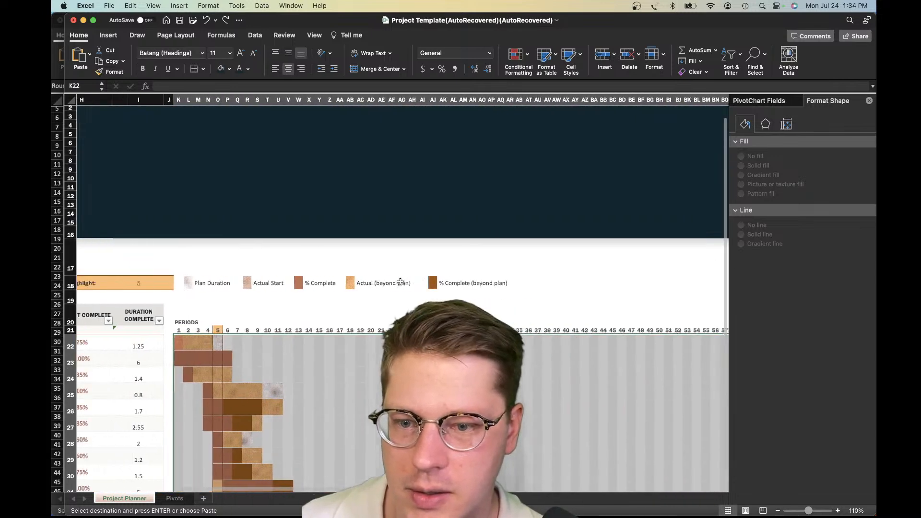
pyautogui.click(517, 56)
pyautogui.moveTo(587, 157)
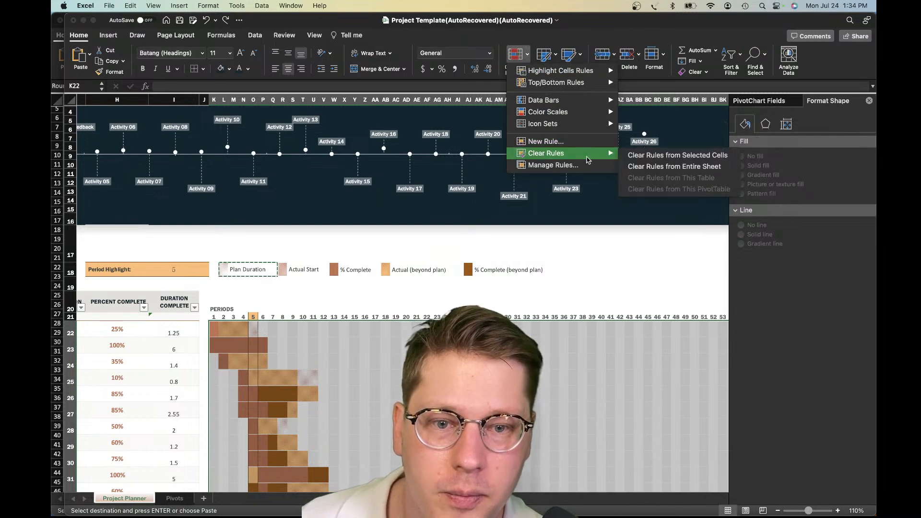
pyautogui.click(583, 166)
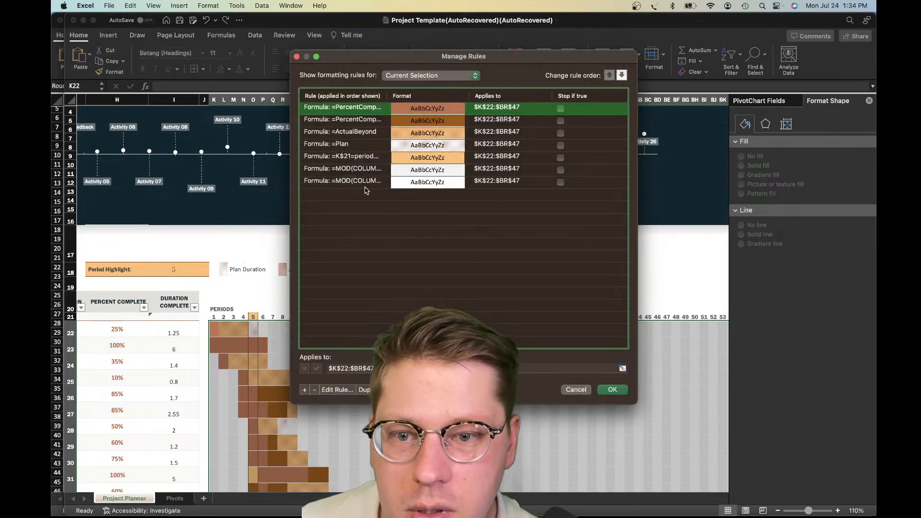
# Review the =ActualBeyond and =Plan rules, keeping the rule list clear of the timeline
pyautogui.click(361, 135)
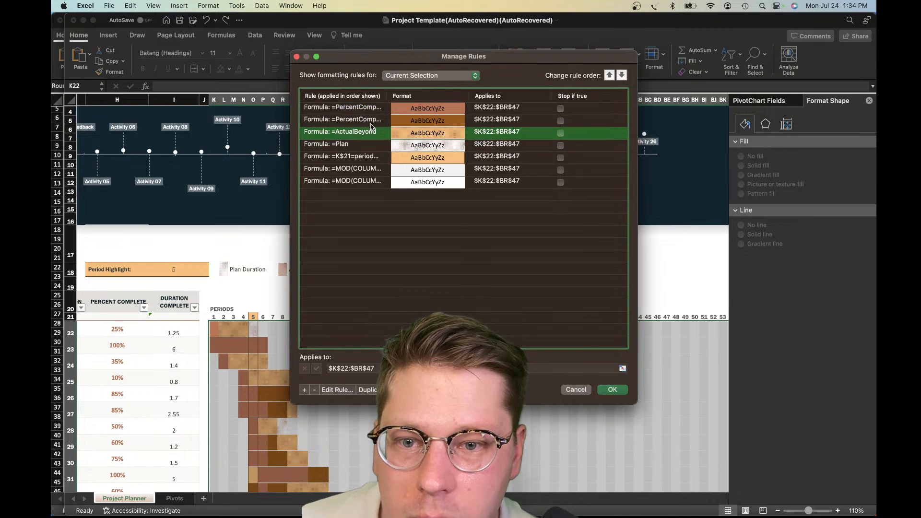
pyautogui.click(364, 146)
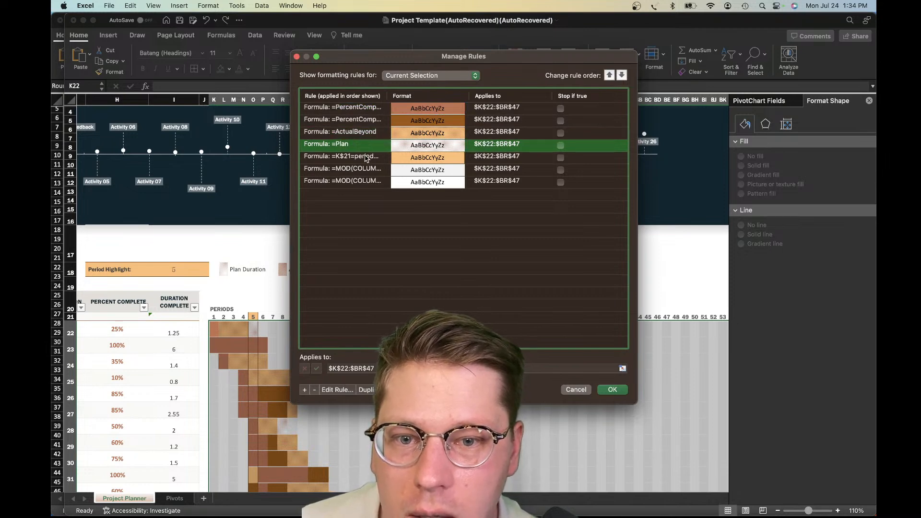
pyautogui.moveTo(493, 61); pyautogui.dragTo(506, 145)
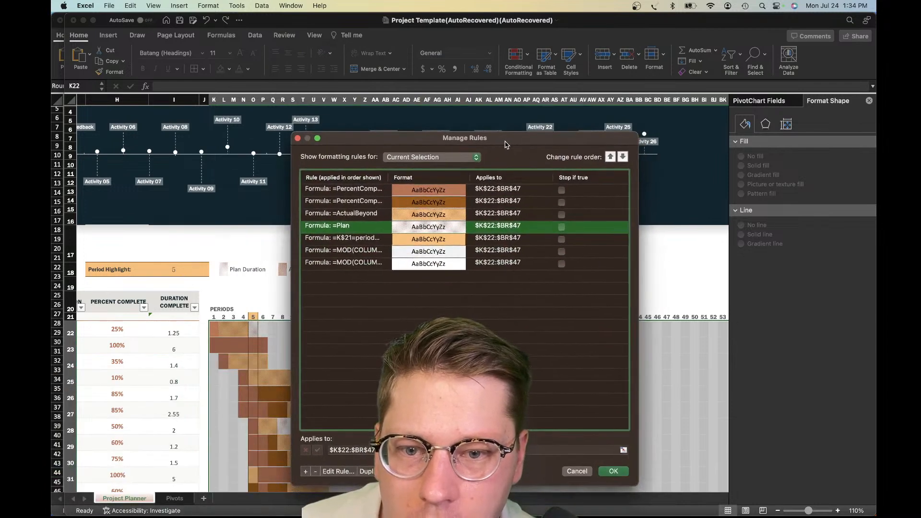
# Check the formula of the dark brown rule, delete this =PercentCompleteBeyond rule from the Gantt grid and apply the change
pyautogui.click(358, 202)
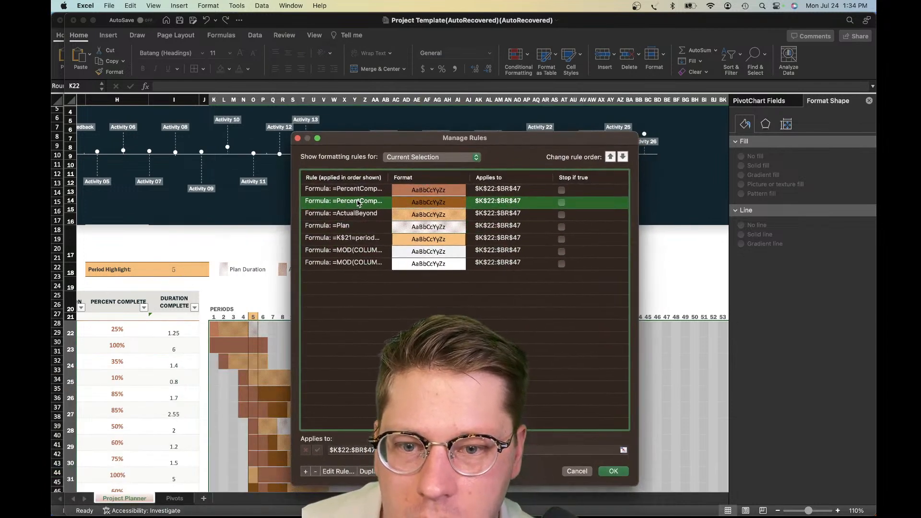
pyautogui.doubleClick(358, 202)
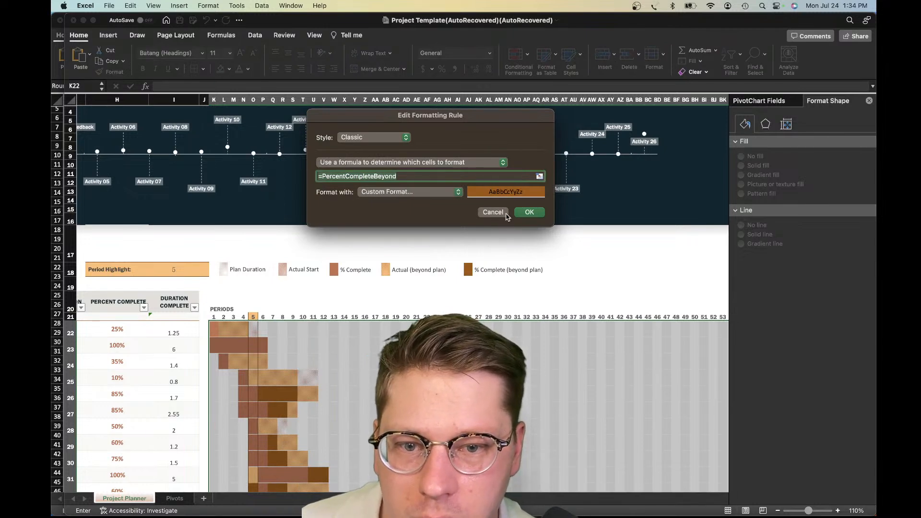
pyautogui.click(489, 213)
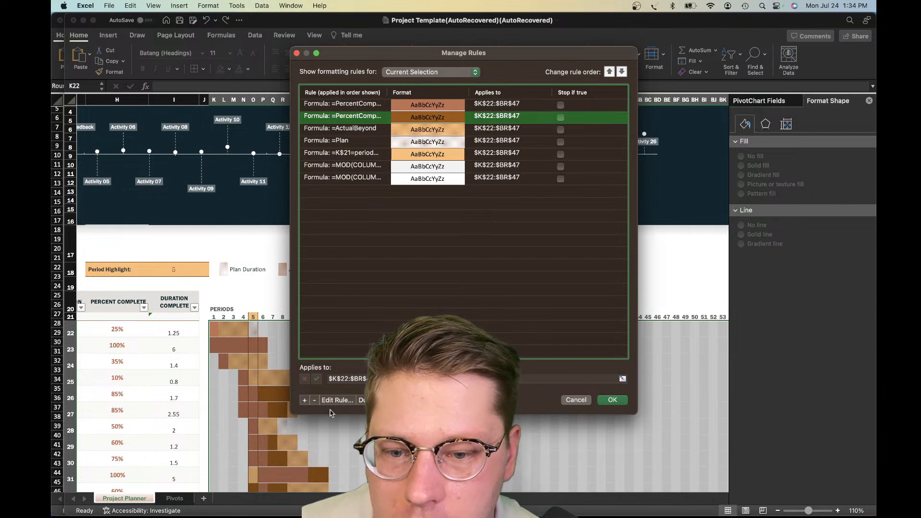
pyautogui.click(316, 401)
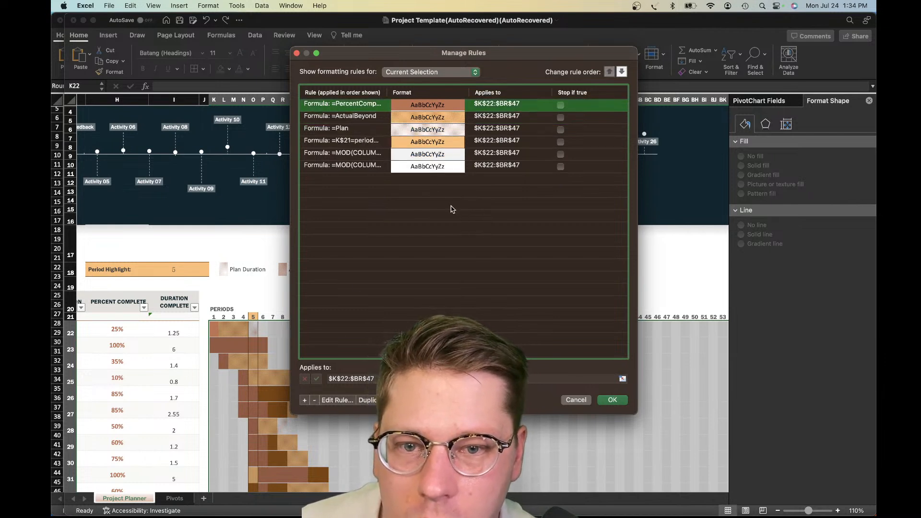
pyautogui.click(612, 400)
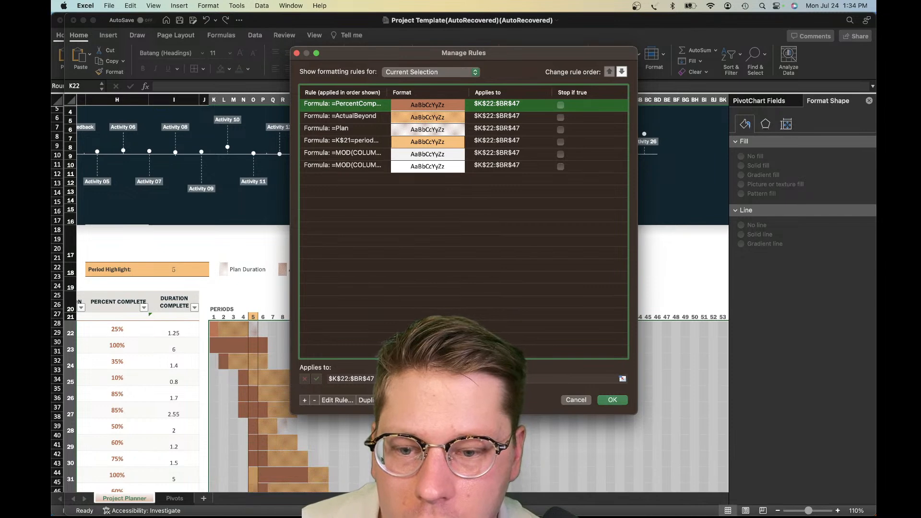
# Clear the text labels of the five legend entries in row 18 above the Gantt chart
pyautogui.click(386, 361)
pyautogui.scroll(-3, 385, 361)
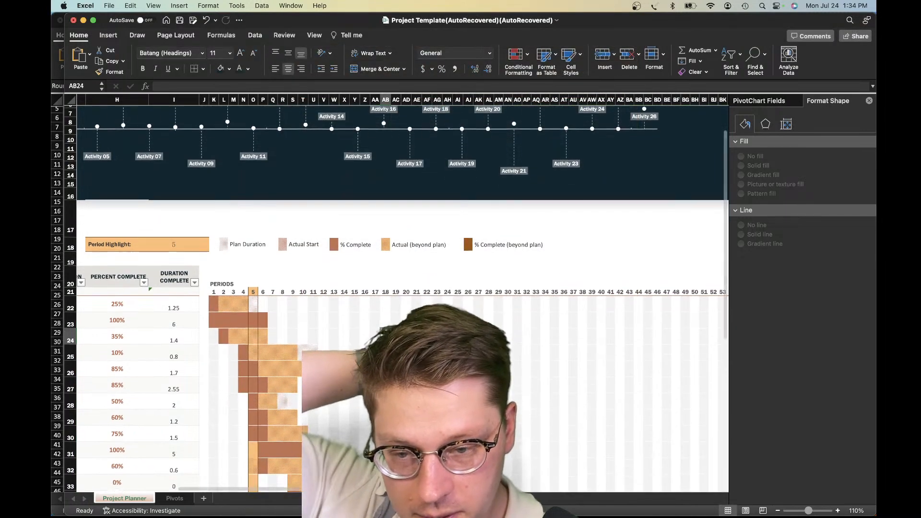
pyautogui.moveTo(225, 210); pyautogui.dragTo(503, 211)
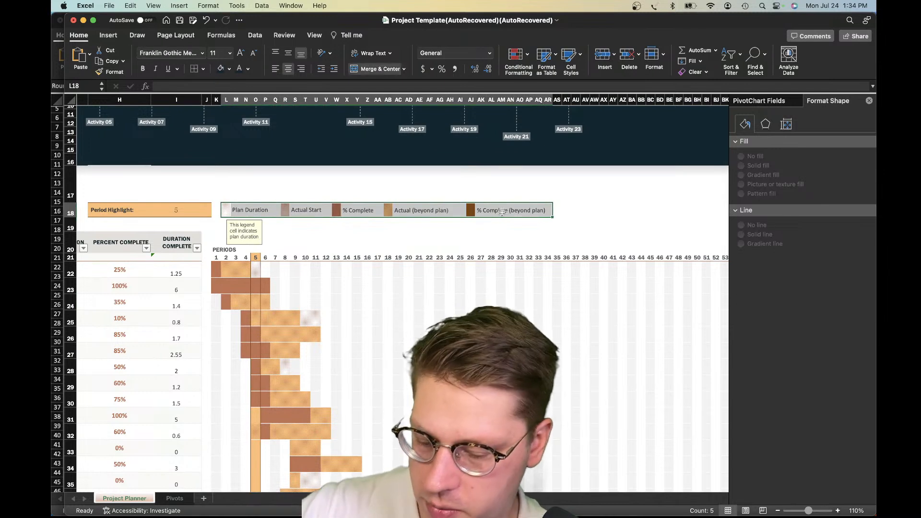
pyautogui.press('Delete')
pyautogui.click(421, 226)
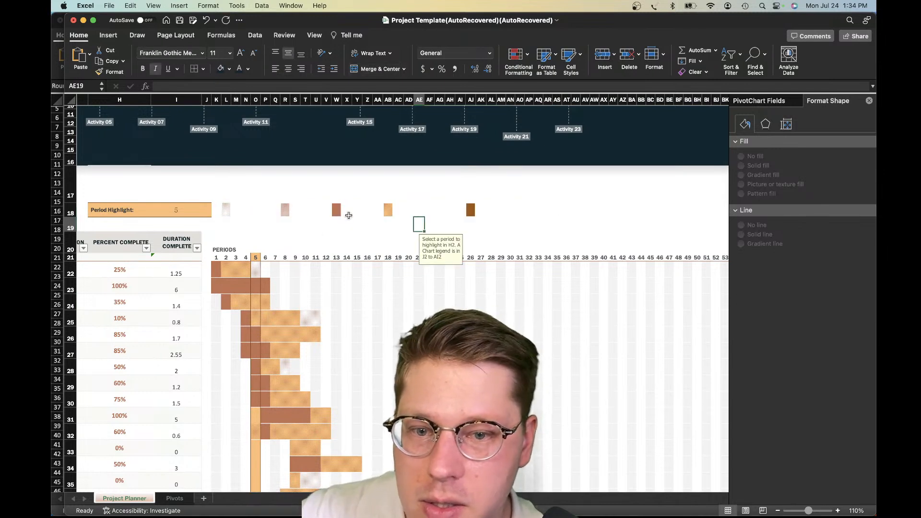
# Try to overwrite the legend colour swatches in row 18 by filling across from blank cells AK18 and K18
pyautogui.click(517, 214)
pyautogui.moveTo(556, 217); pyautogui.dragTo(290, 222)
pyautogui.click(545, 216)
pyautogui.moveTo(231, 222); pyautogui.dragTo(226, 223)
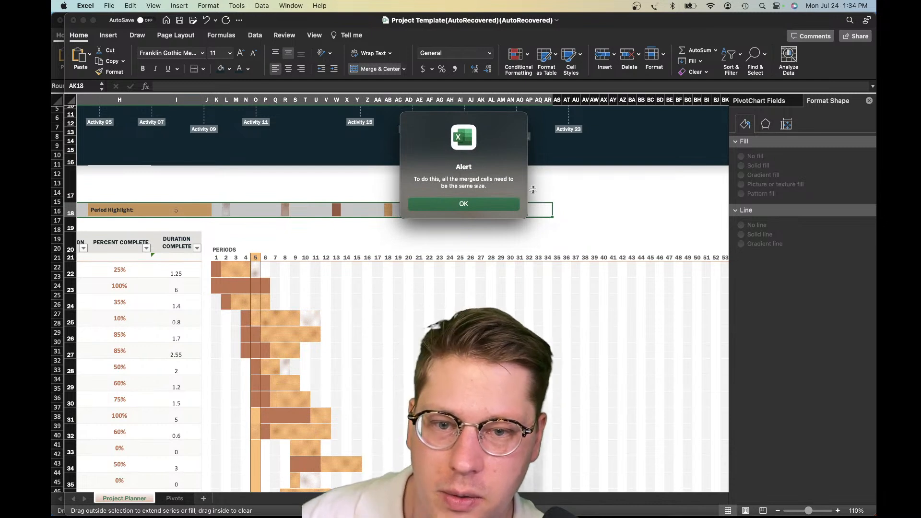
pyautogui.click(486, 205)
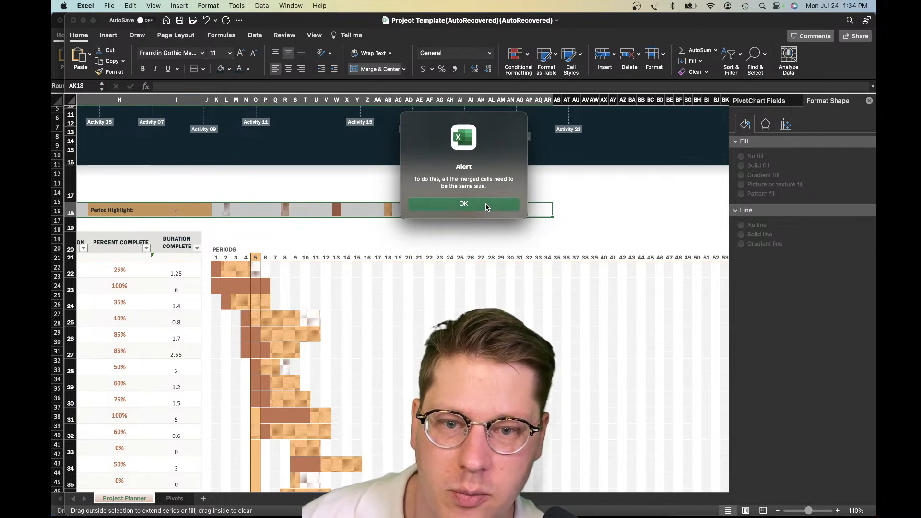
pyautogui.click(469, 225)
pyautogui.click(217, 212)
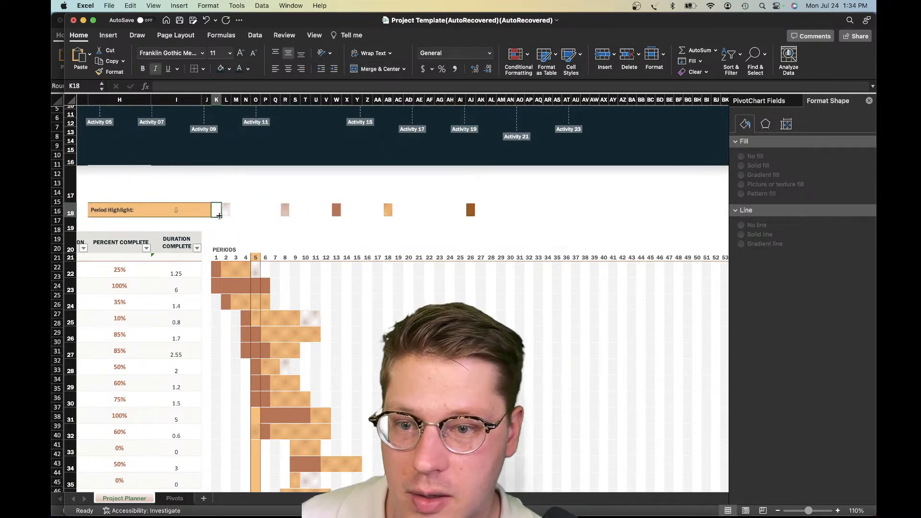
pyautogui.moveTo(221, 217)
pyautogui.mouseDown()
pyautogui.moveTo(567, 248)
pyautogui.moveTo(520, 232)
pyautogui.mouseUp()
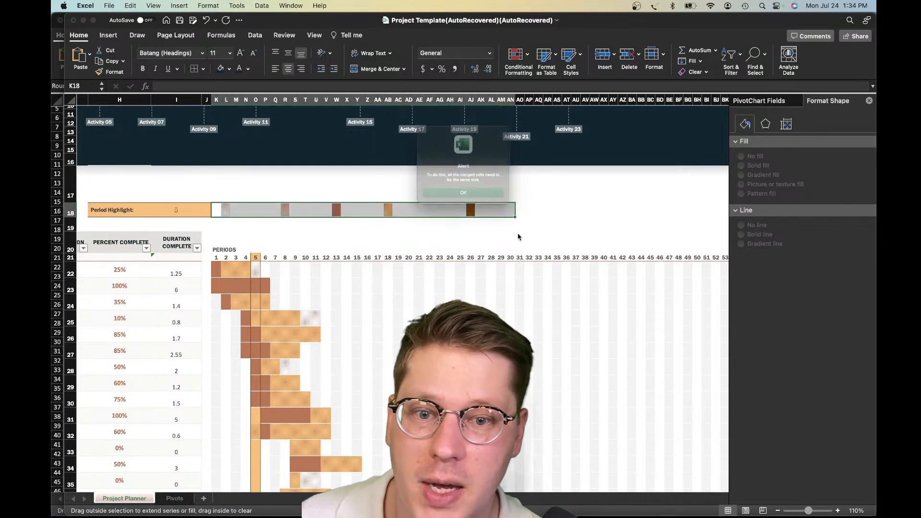
pyautogui.click(485, 204)
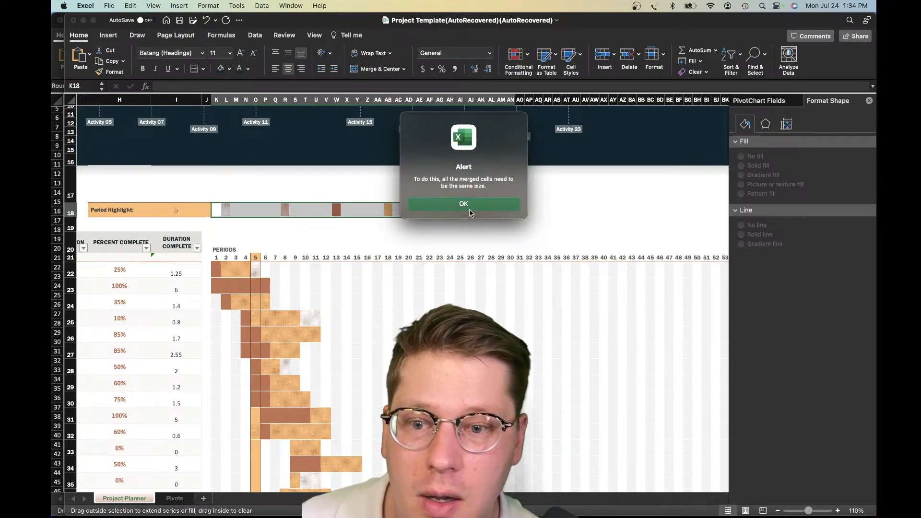
pyautogui.click(315, 224)
# Copy blank cell K18 and paste only its formatting over the legend swatches in L18 to AJ18
pyautogui.click(217, 211)
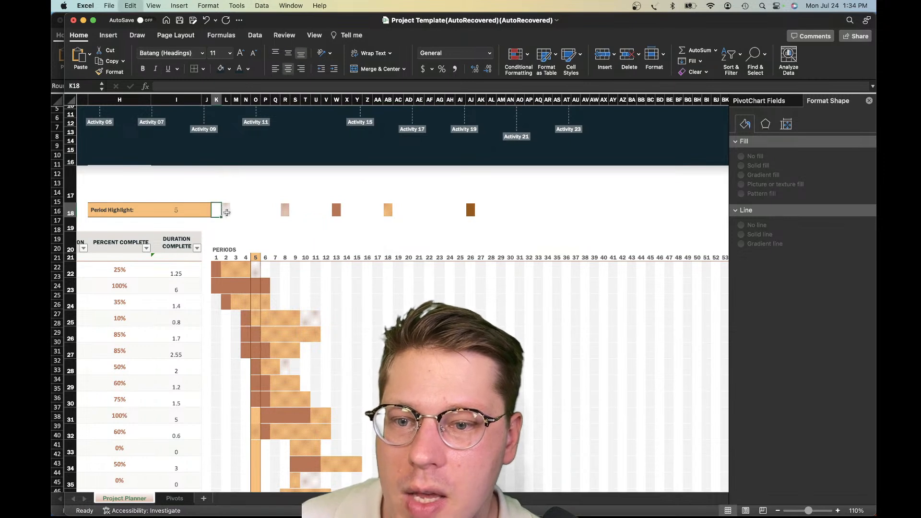
pyautogui.press('super+c')
pyautogui.click(225, 211)
pyautogui.keyDown('shift'); pyautogui.click(473, 212); pyautogui.keyUp('shift')
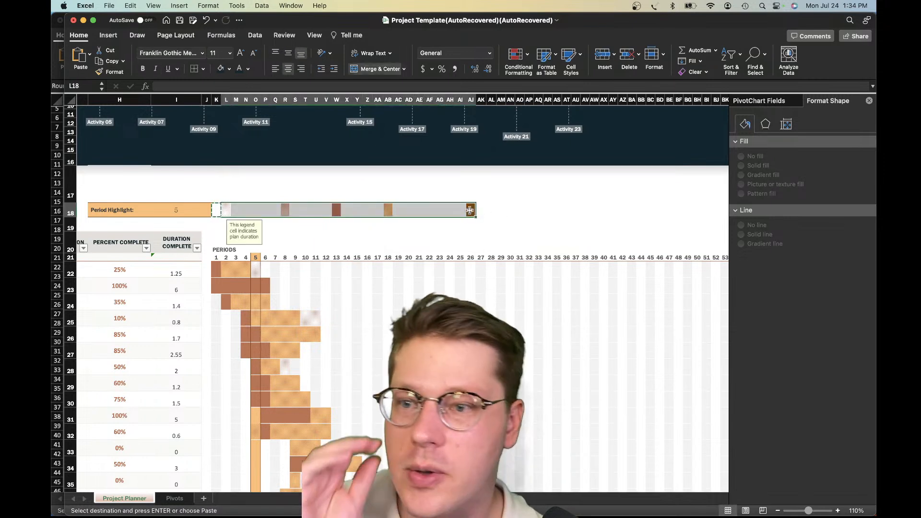
pyautogui.rightClick(473, 212)
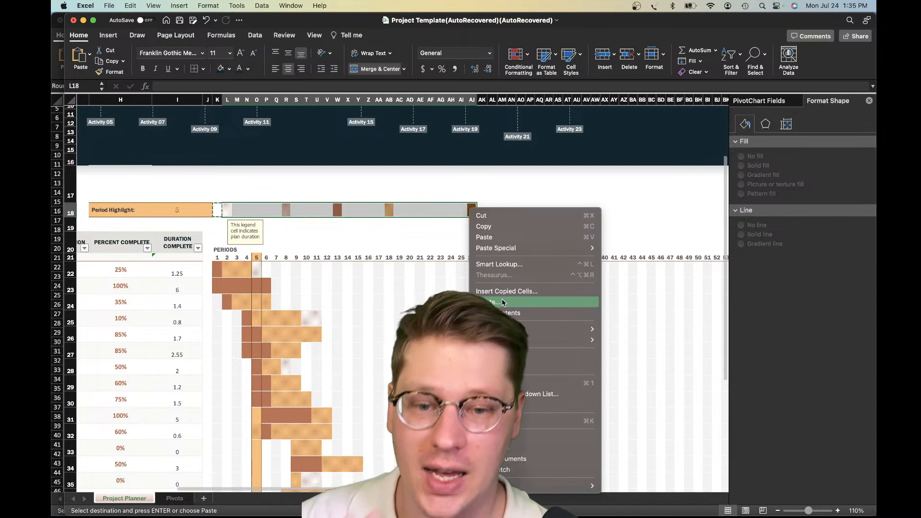
pyautogui.moveTo(524, 249)
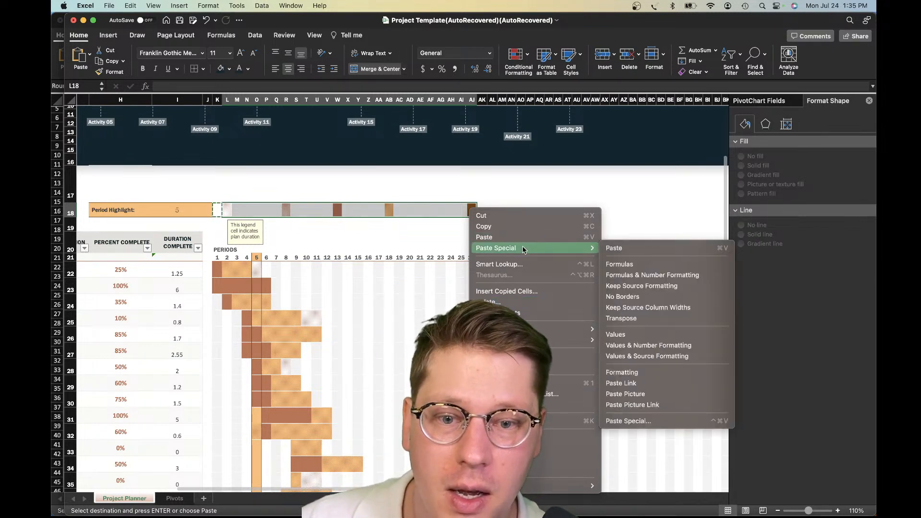
pyautogui.click(634, 371)
pyautogui.click(285, 303)
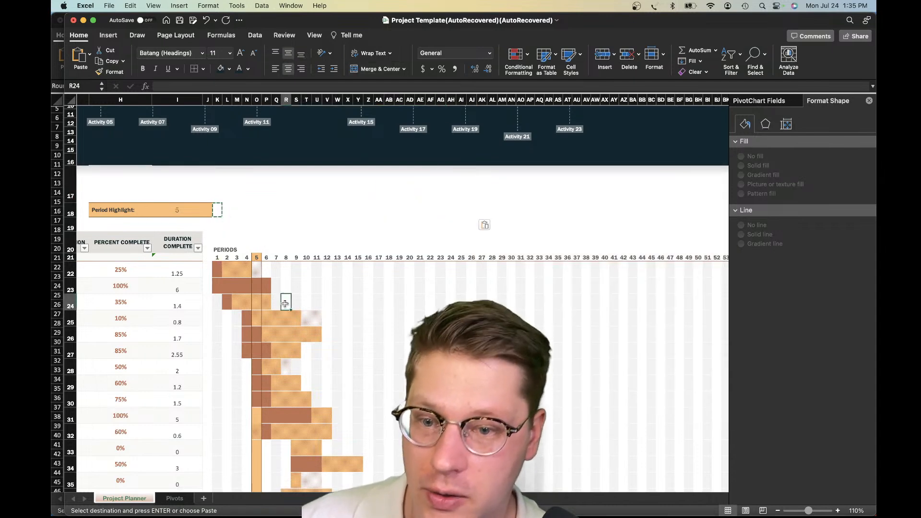
# Look over the planner's title area, timeline, task table and Gantt chart without the legend
pyautogui.scroll(-2, 312, 283)
pyautogui.hscroll(-1, 312, 283)
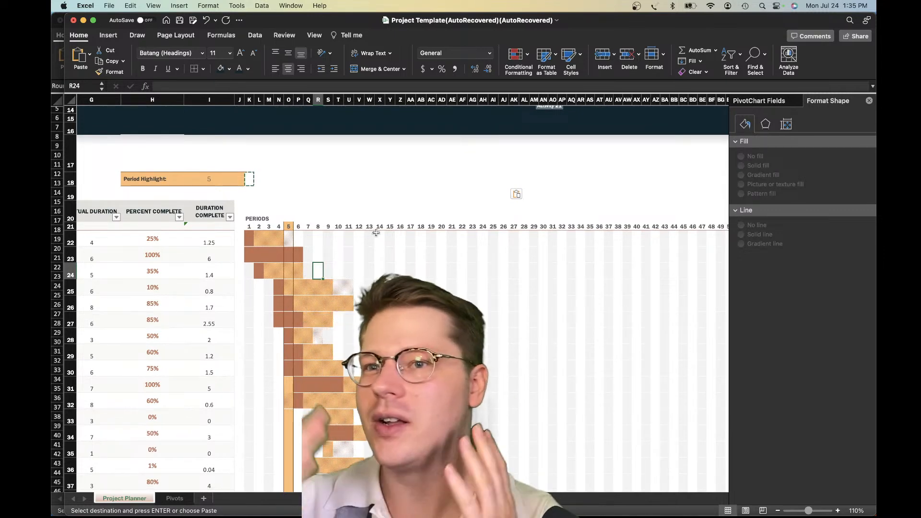
pyautogui.scroll(6, 395, 264)
pyautogui.hscroll(-3, 395, 263)
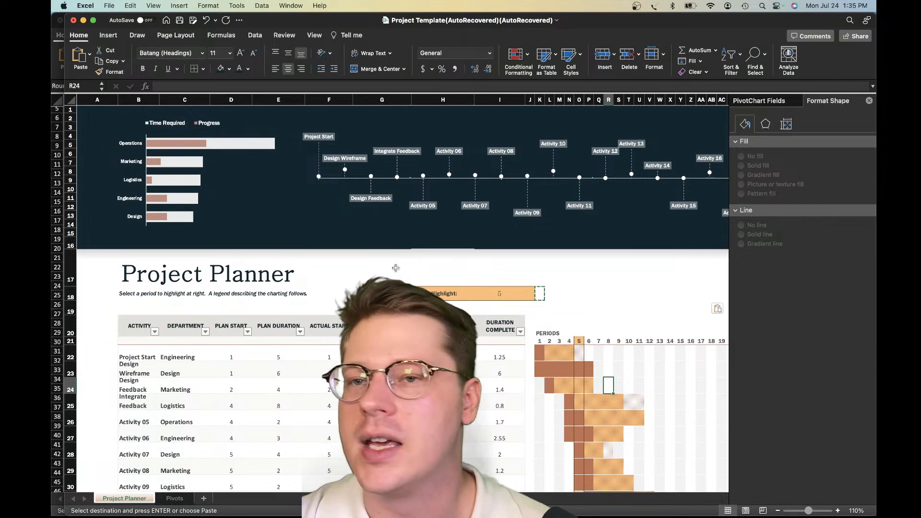
pyautogui.click(395, 268)
pyautogui.click(333, 275)
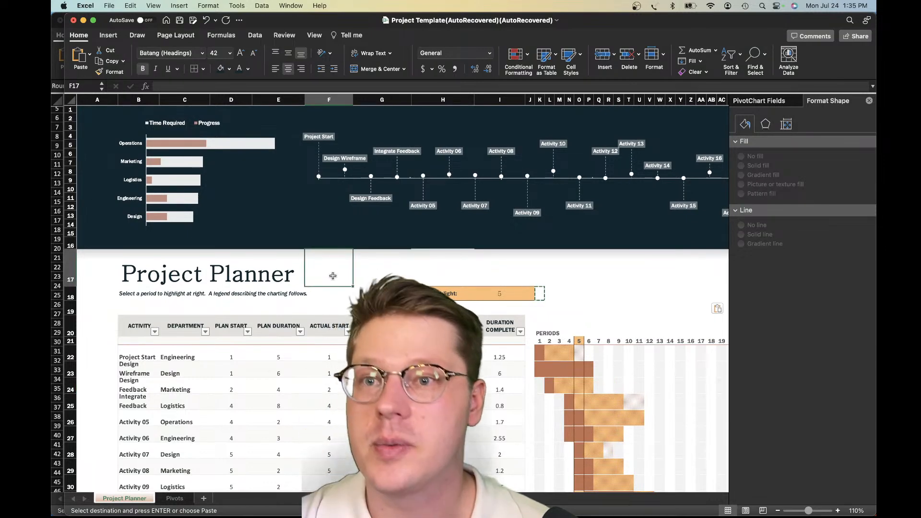
pyautogui.hscroll(3, 409, 289)
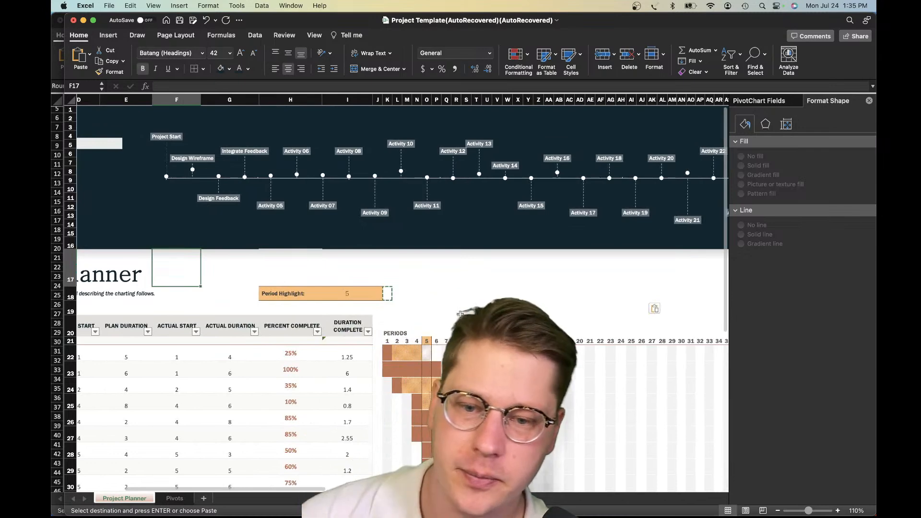
pyautogui.click(456, 307)
pyautogui.scroll(-1, 456, 307)
pyautogui.scroll(-2, 410, 326)
# Open the conditional formatting rules for Gantt grid cell U25 and place the list beside the first periods
pyautogui.click(415, 316)
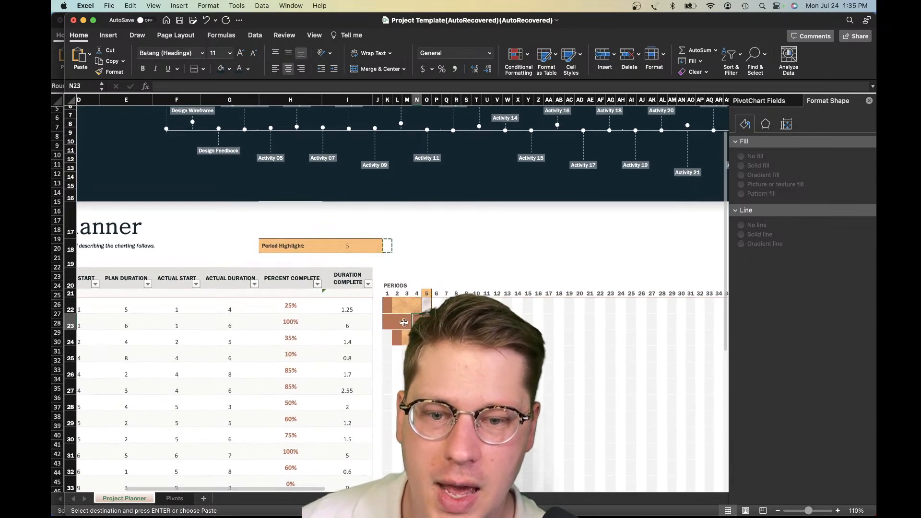
pyautogui.click(436, 334)
pyautogui.click(486, 350)
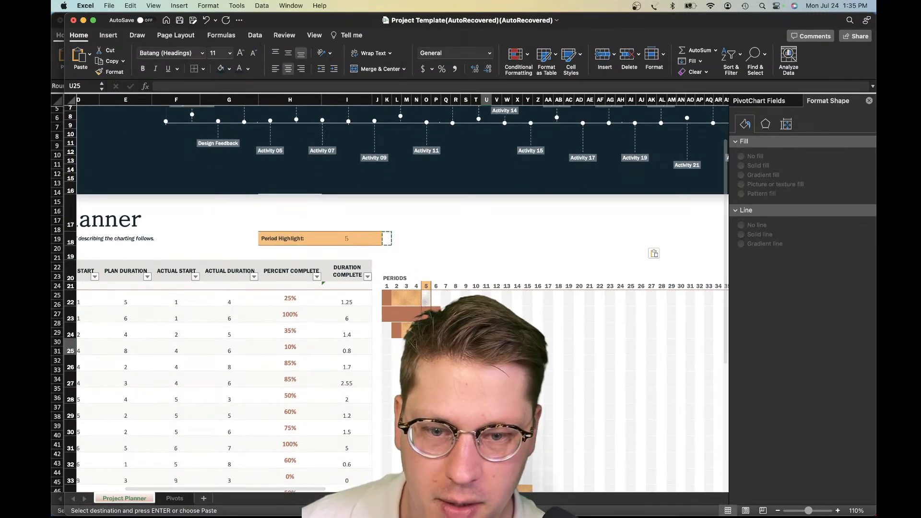
pyautogui.scroll(5, 507, 340)
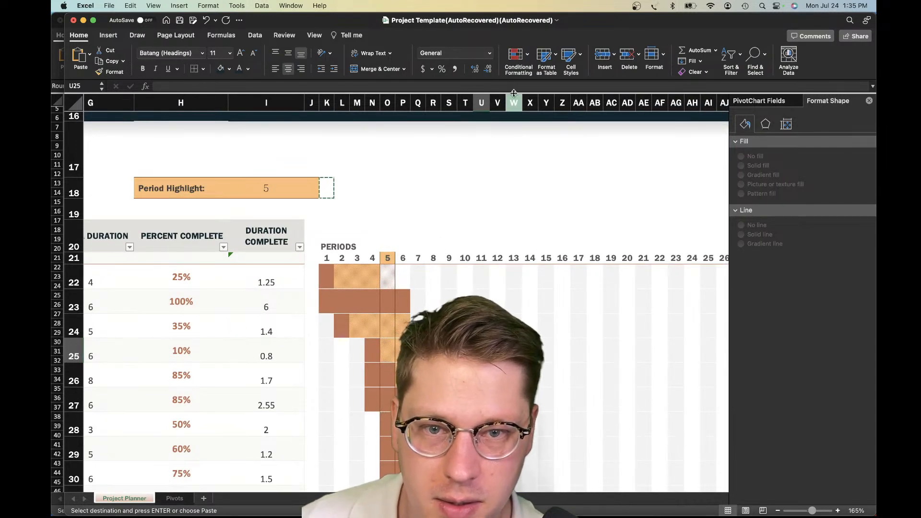
pyautogui.click(516, 62)
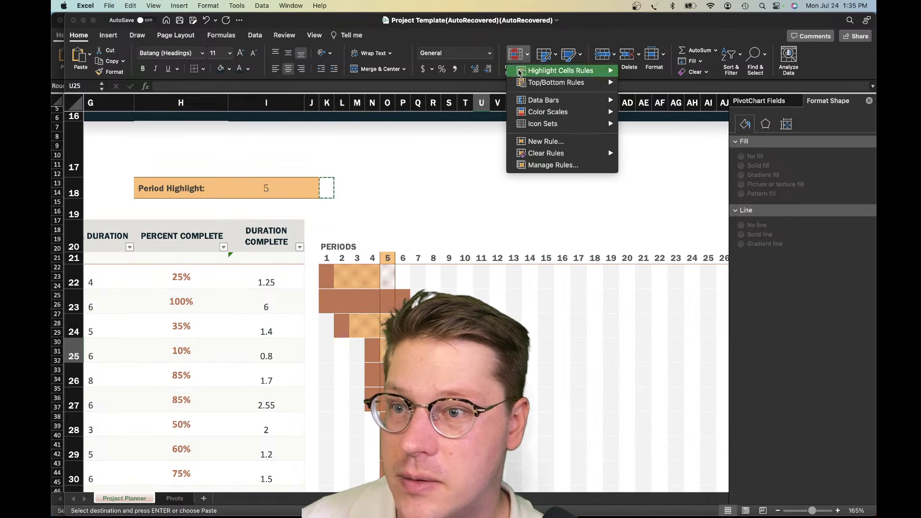
pyautogui.click(558, 165)
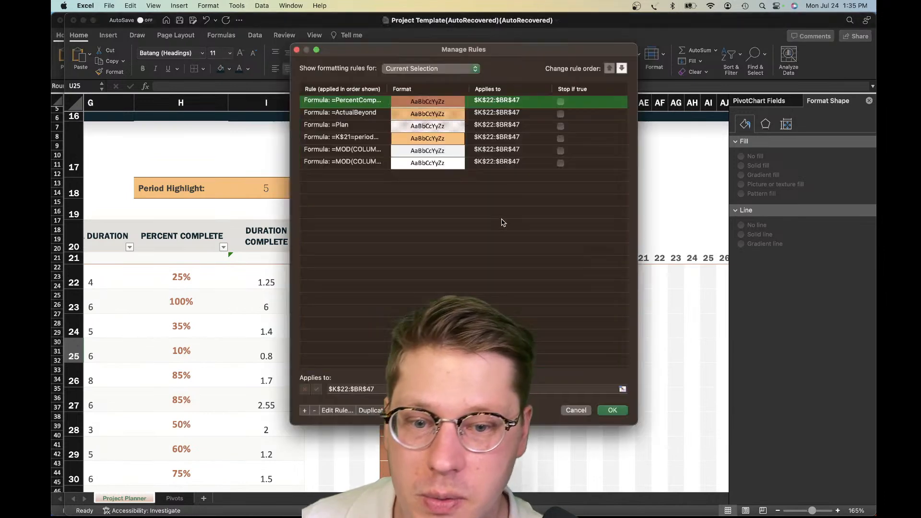
pyautogui.moveTo(452, 55); pyautogui.dragTo(724, 101)
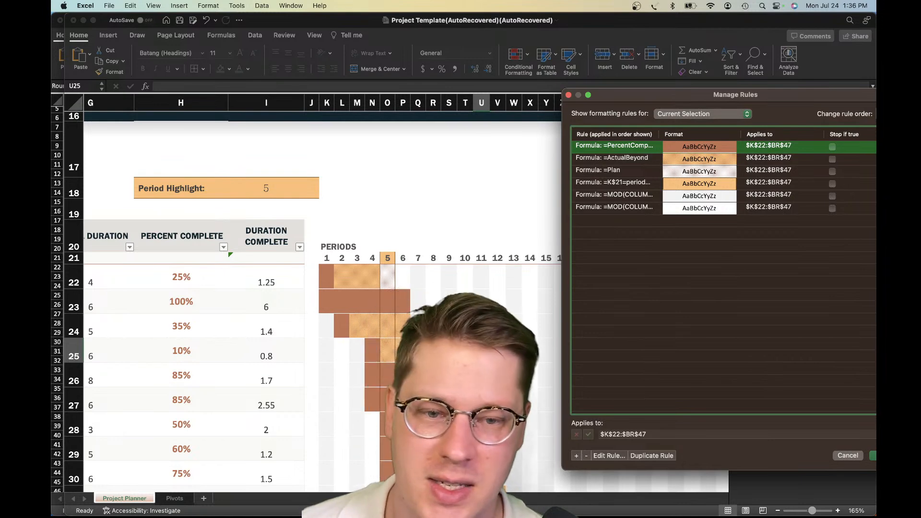
pyautogui.moveTo(628, 103); pyautogui.dragTo(487, 106)
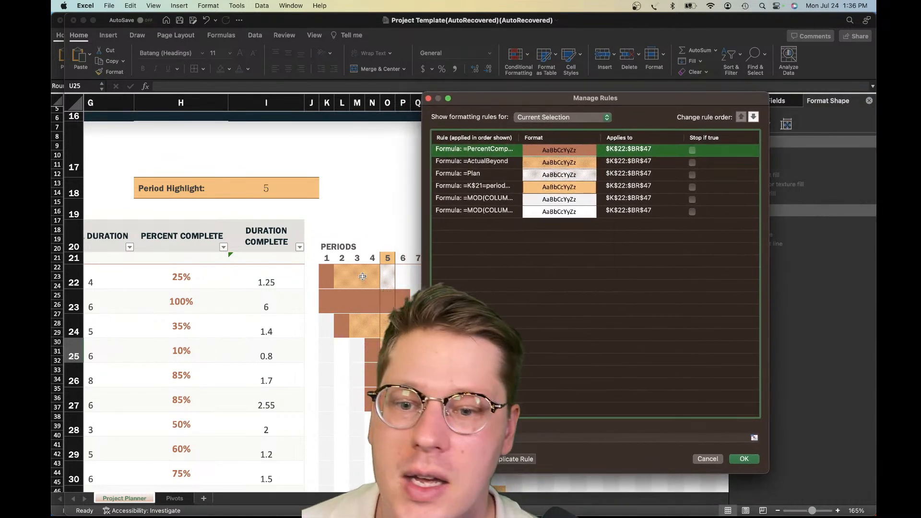
# Compare the =Plan, =ActualBeyond and percent-complete rules with the Gantt bar colours, and close the list without changes
pyautogui.click(524, 174)
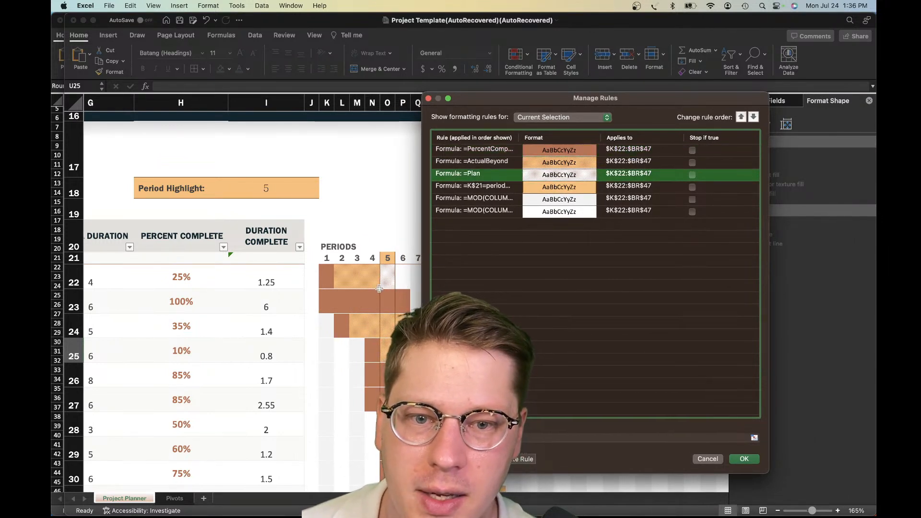
pyautogui.click(534, 164)
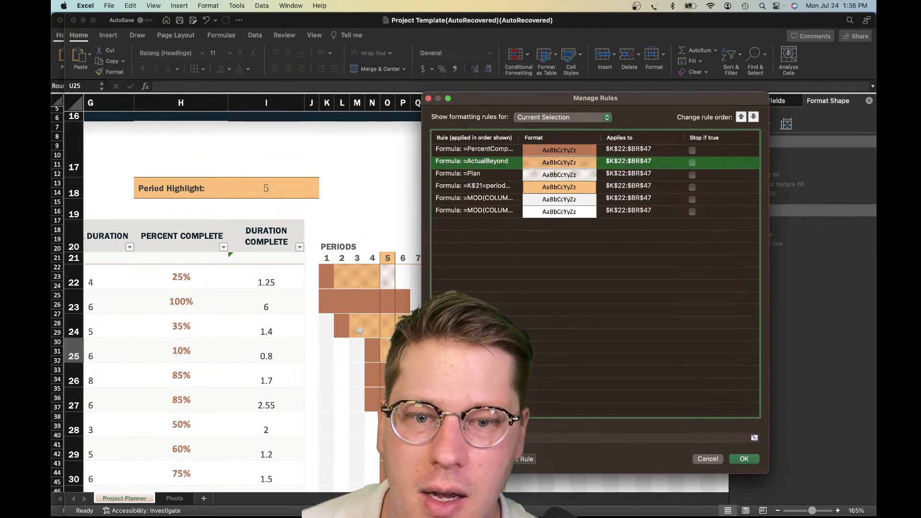
pyautogui.click(482, 150)
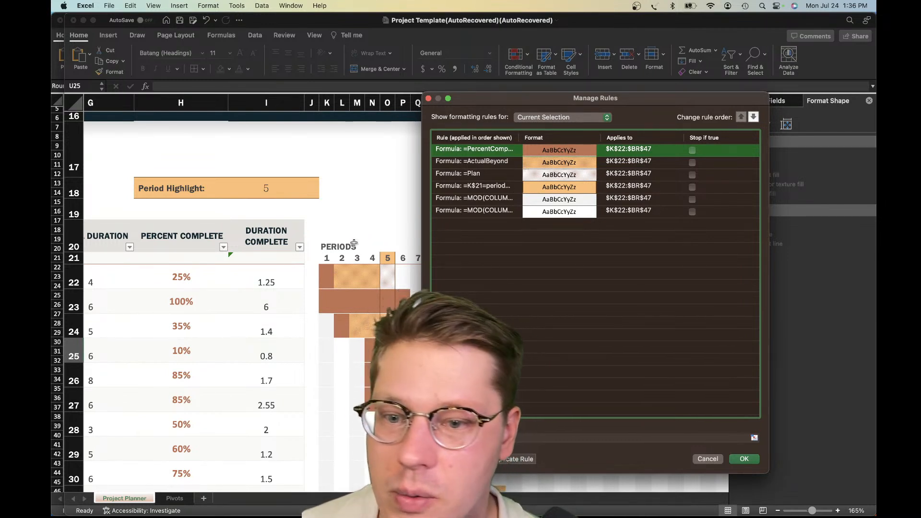
pyautogui.click(483, 174)
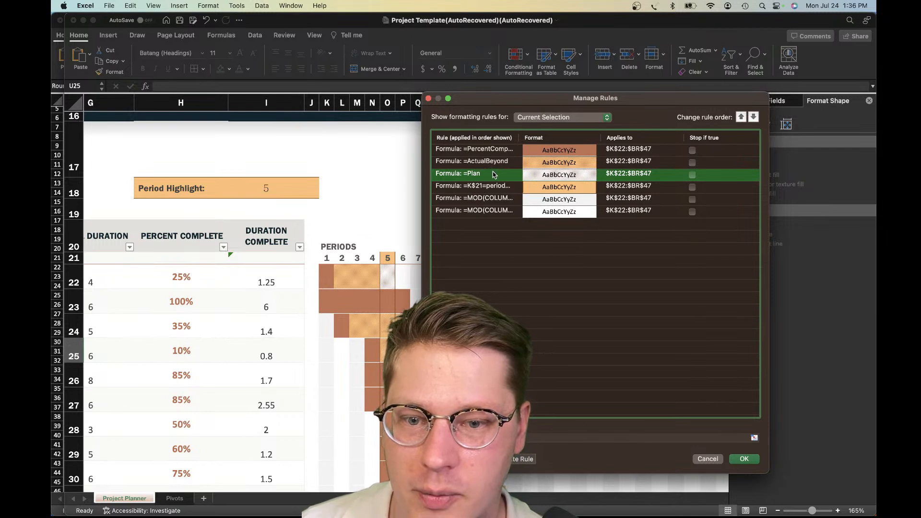
pyautogui.click(502, 163)
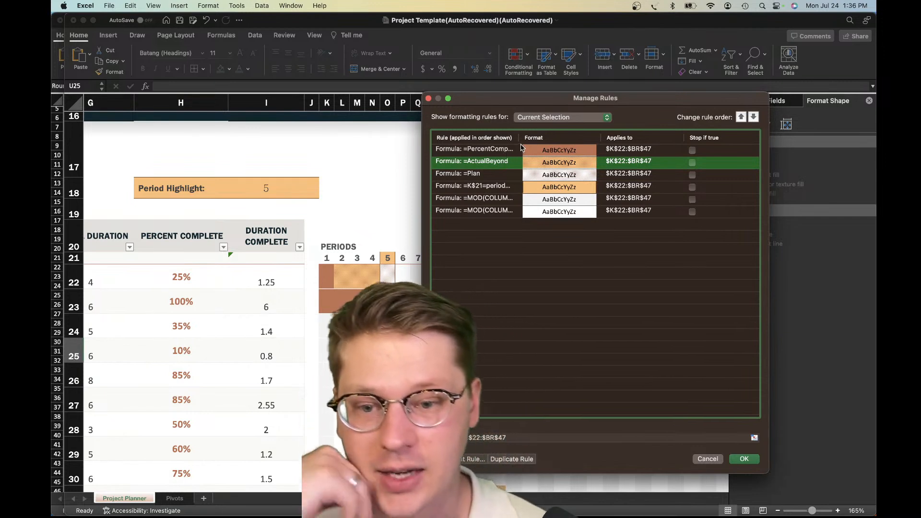
pyautogui.click(707, 460)
# Examine how the Gantt bars in rows 22 to 27 relate to the plan, actual duration and percent complete columns
pyautogui.hscroll(-6, 407, 307)
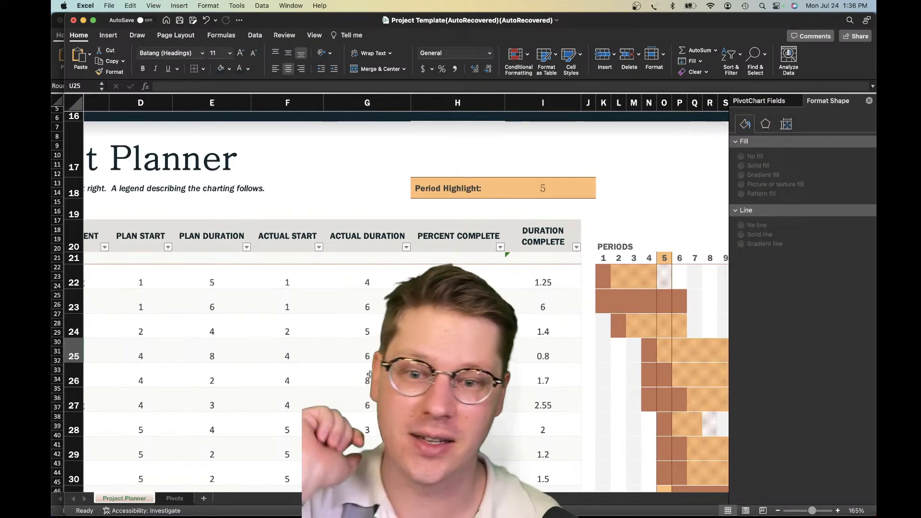
pyautogui.scroll(-1, 368, 374)
pyautogui.hscroll(1, 368, 374)
pyautogui.click(670, 341)
pyautogui.hscroll(8, 693, 338)
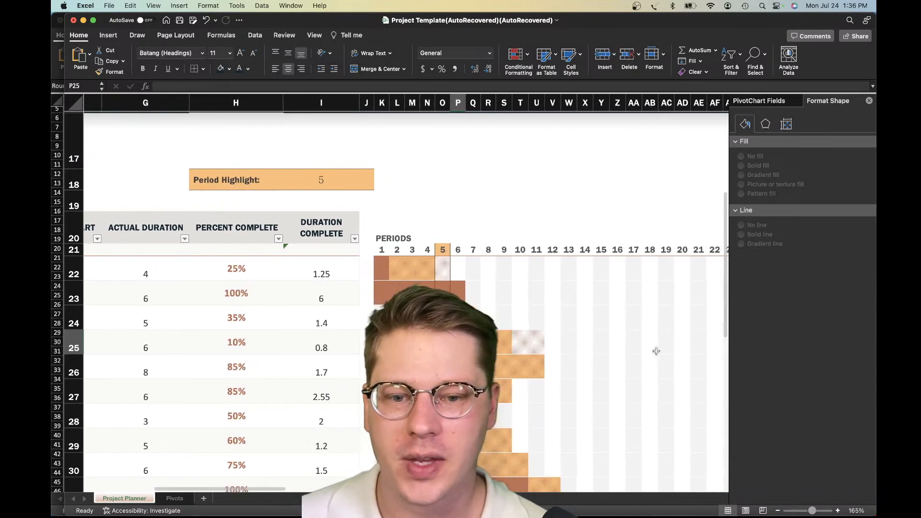
pyautogui.hscroll(1, 659, 350)
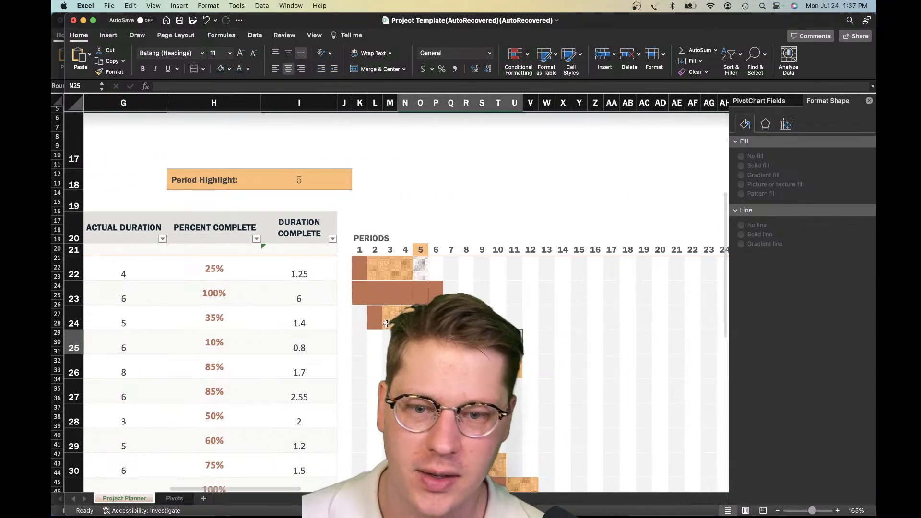
pyautogui.moveTo(359, 292); pyautogui.dragTo(442, 297)
pyautogui.click(405, 342)
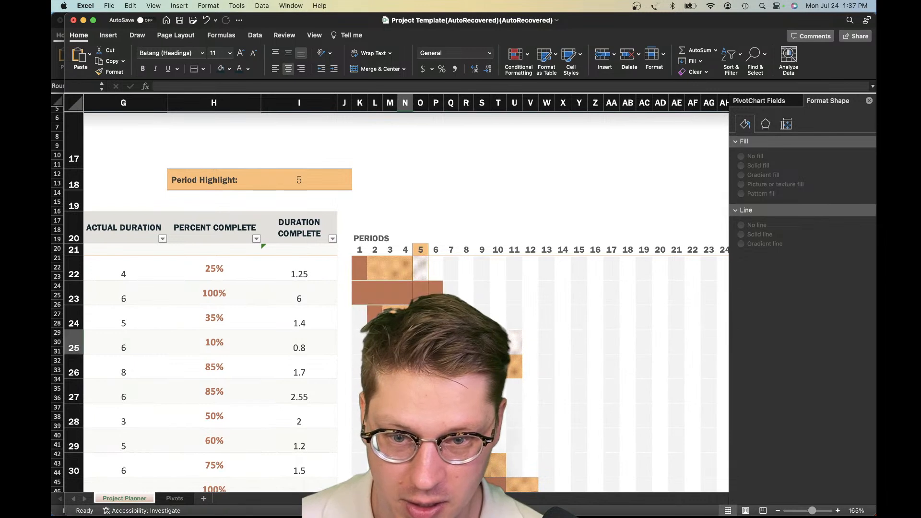
pyautogui.moveTo(450, 342); pyautogui.dragTo(509, 367)
pyautogui.click(502, 348)
pyautogui.scroll(-1, 490, 372)
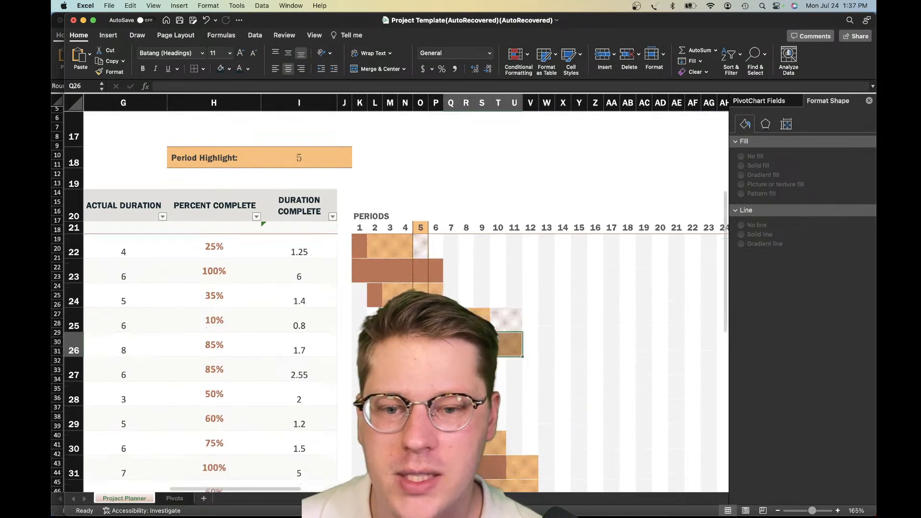
pyautogui.click(435, 369)
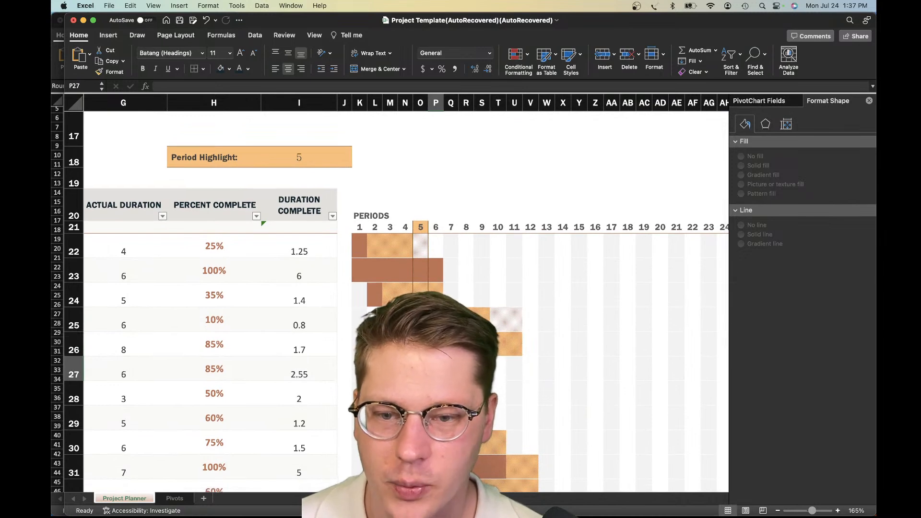
# Compare the plan start, plan duration, actual start and actual duration of the row 22 task with its Gantt bar
pyautogui.scroll(-1, 436, 369)
pyautogui.hscroll(-3, 435, 369)
pyautogui.hscroll(-3, 436, 369)
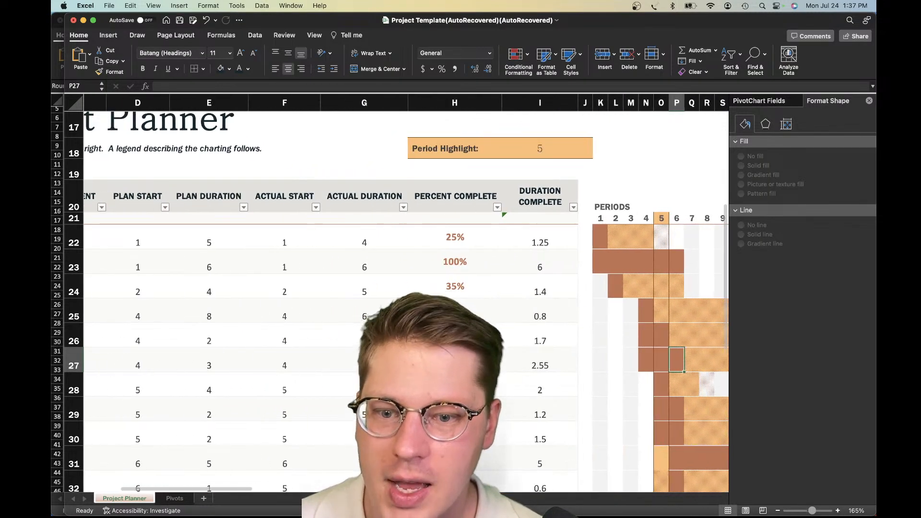
pyautogui.hscroll(-2, 436, 369)
pyautogui.click(402, 293)
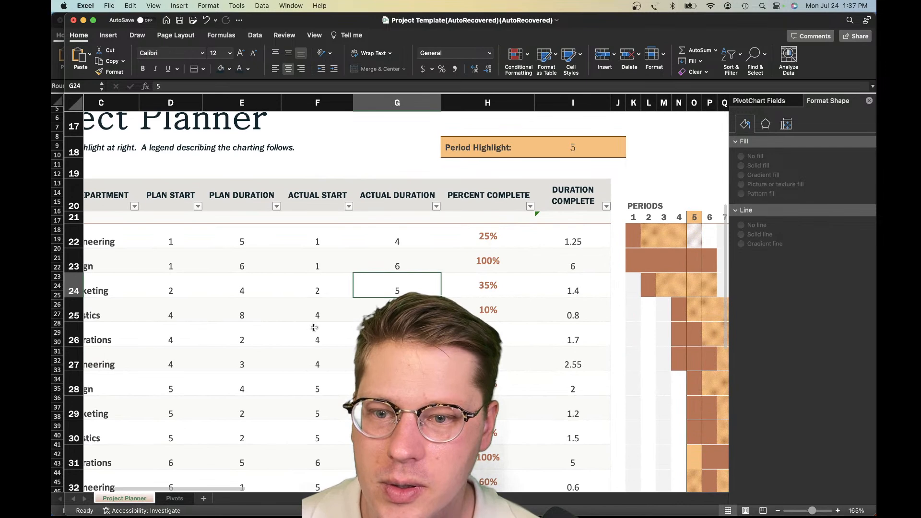
pyautogui.hscroll(-2, 322, 321)
pyautogui.click(205, 242)
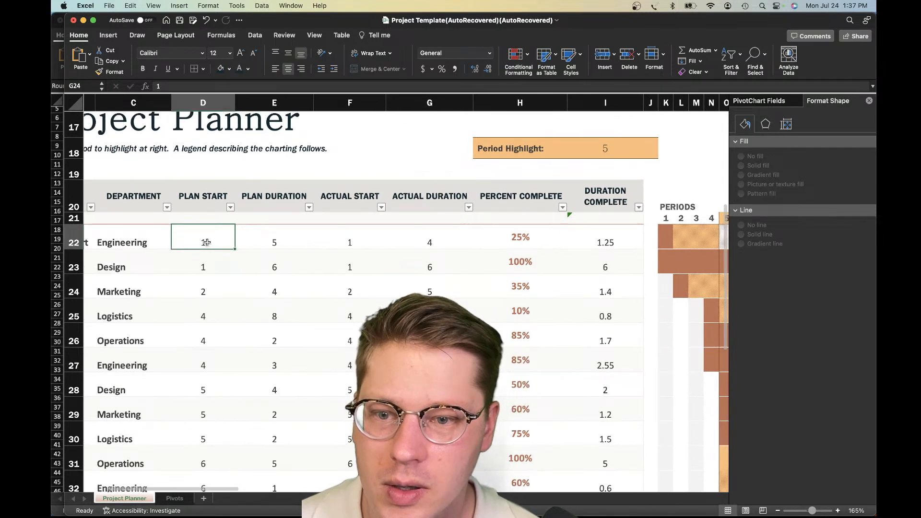
pyautogui.click(271, 242)
pyautogui.hscroll(1, 288, 244)
pyautogui.moveTo(300, 248); pyautogui.dragTo(342, 247)
pyautogui.click(374, 245)
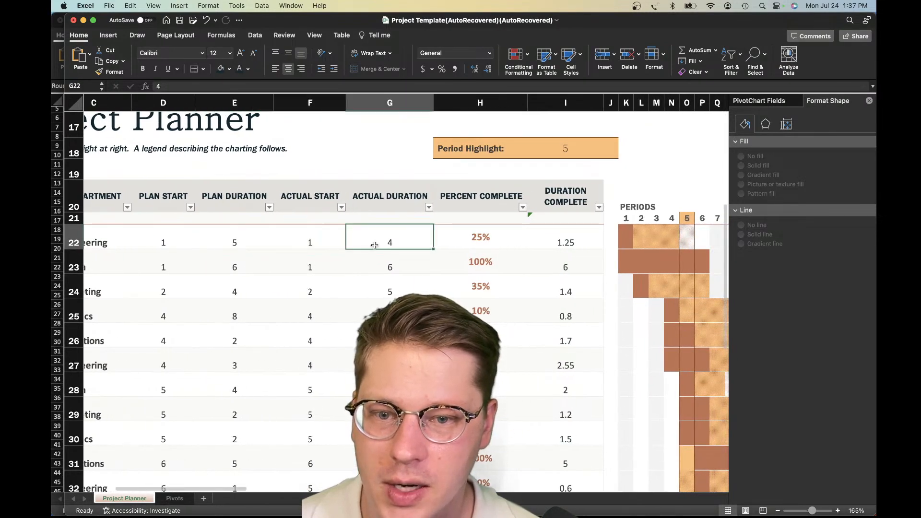
pyautogui.click(240, 248)
pyautogui.hscroll(3, 410, 247)
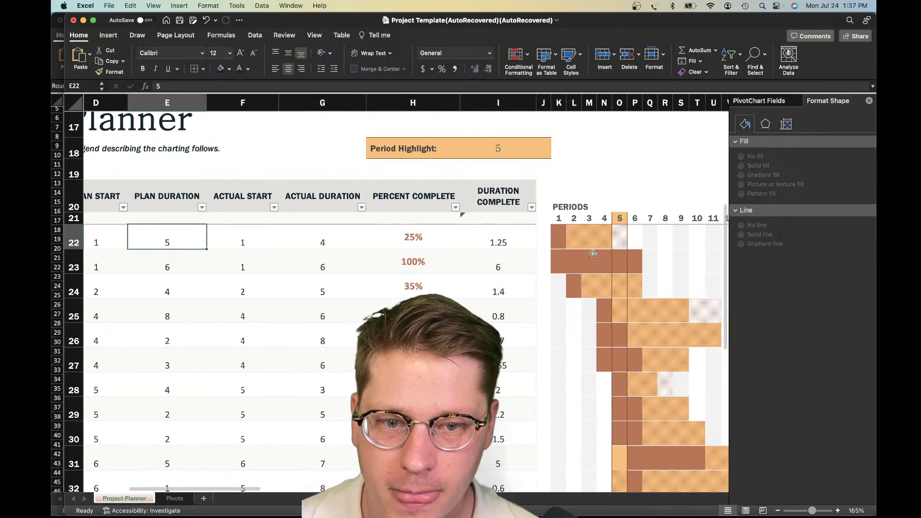
pyautogui.click(323, 235)
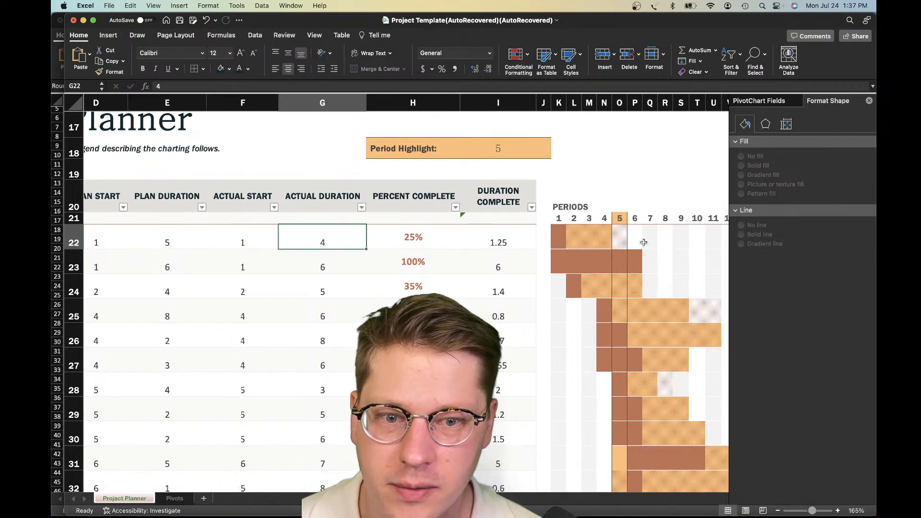
# Examine the Gantt bars in rows 22 to 26 period by period against the task table's plan and actual columns
pyautogui.moveTo(645, 244); pyautogui.dragTo(694, 240)
pyautogui.moveTo(590, 239); pyautogui.dragTo(636, 240)
pyautogui.click(606, 244)
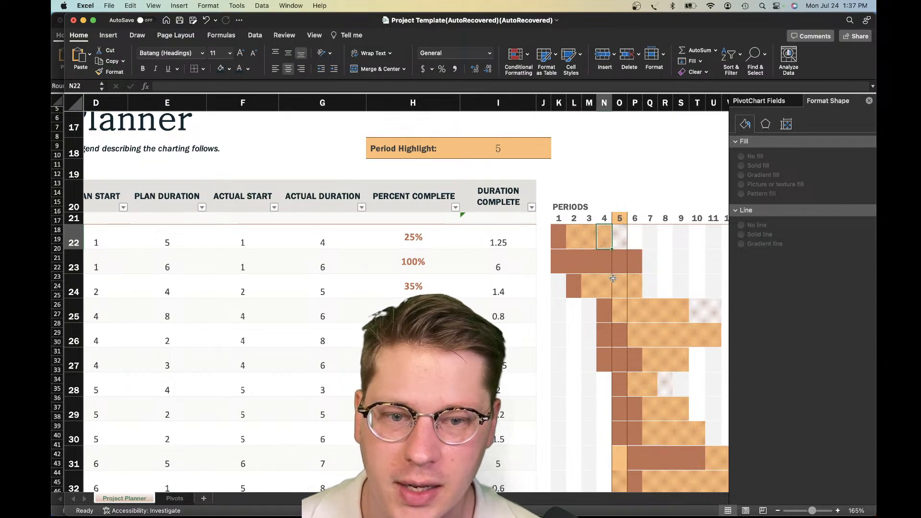
pyautogui.click(619, 286)
pyautogui.click(651, 312)
pyautogui.click(681, 331)
pyautogui.hscroll(5, 667, 312)
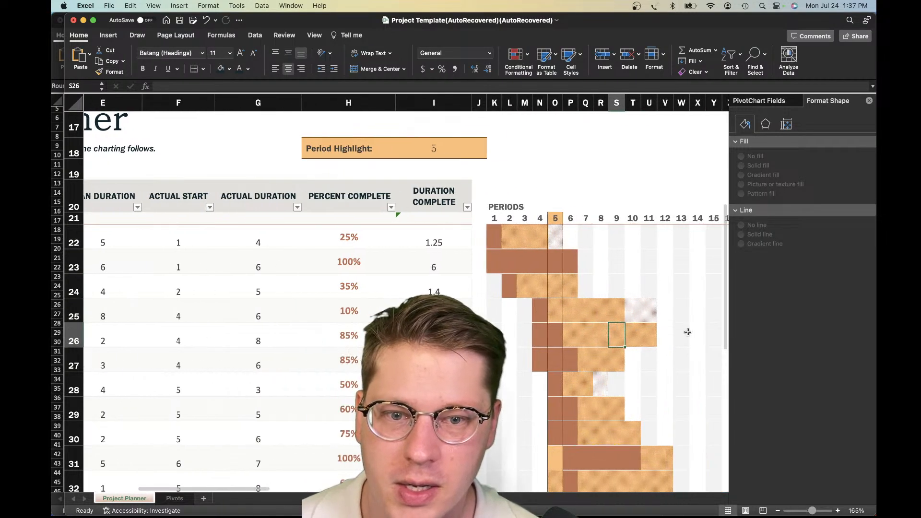
pyautogui.hscroll(1, 659, 312)
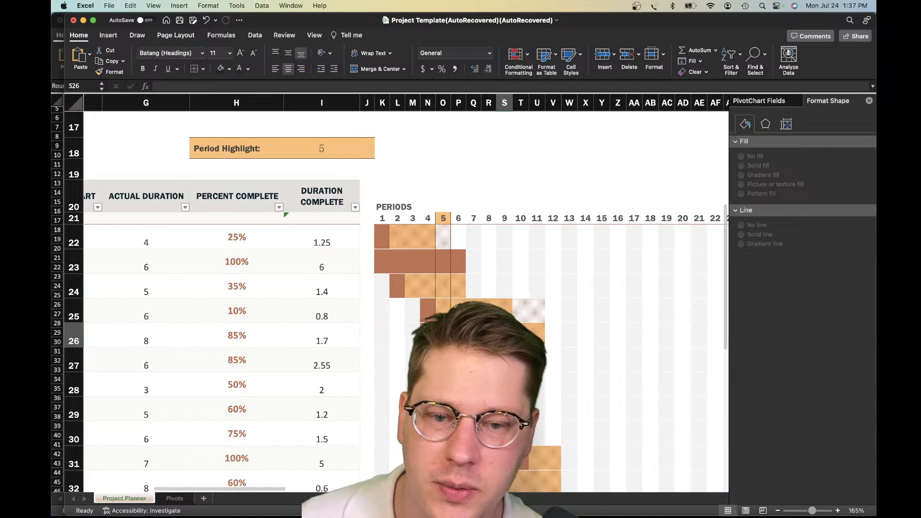
pyautogui.click(552, 327)
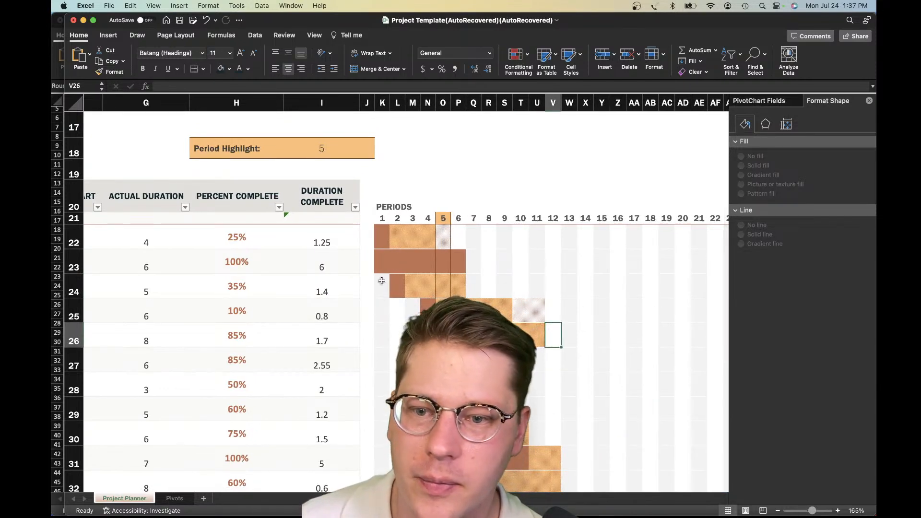
pyautogui.hscroll(-5, 385, 280)
pyautogui.hscroll(-4, 385, 281)
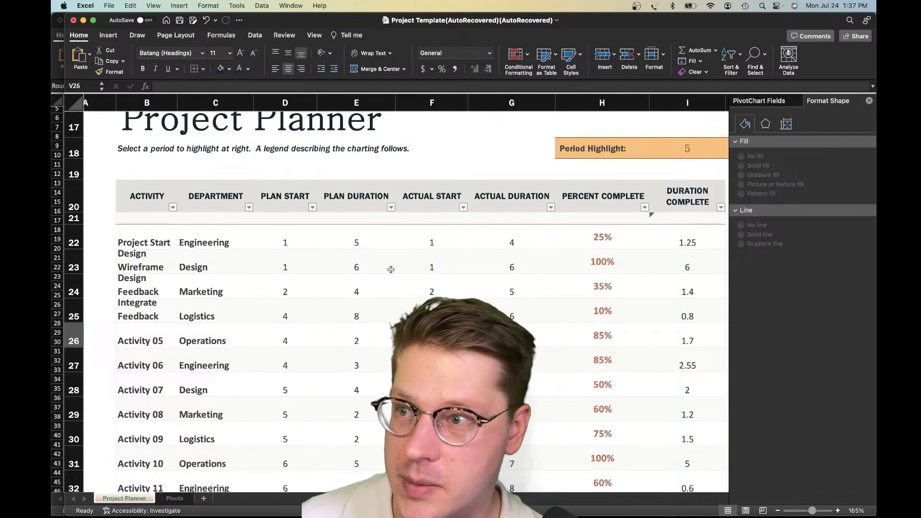
pyautogui.hscroll(3, 389, 269)
pyautogui.hscroll(5, 385, 267)
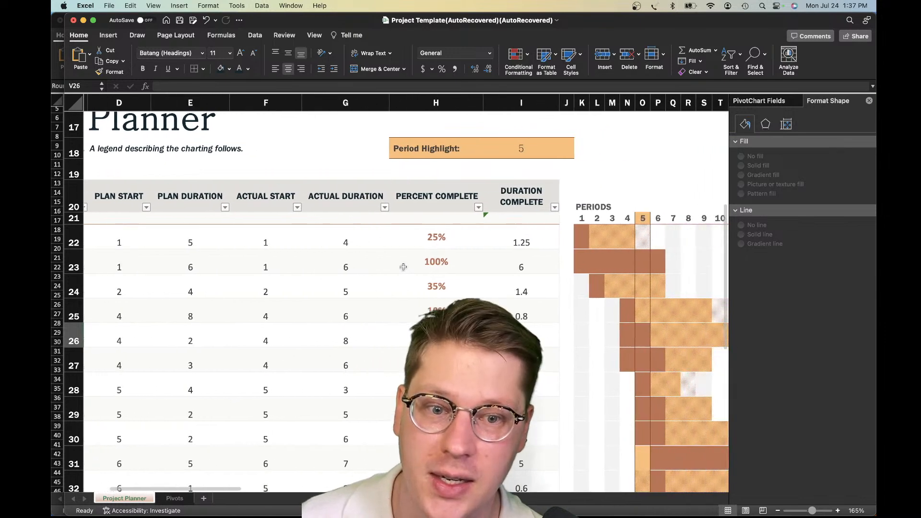
pyautogui.hscroll(1, 613, 274)
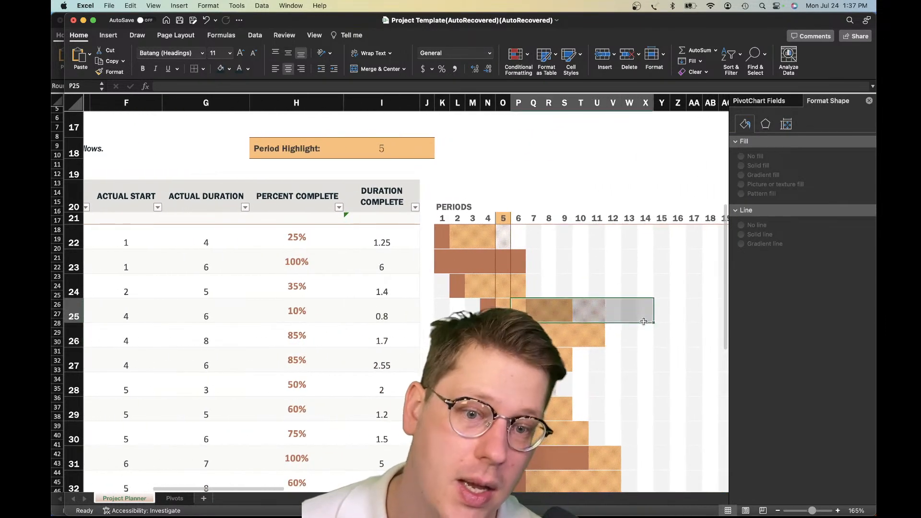
# Open the list of conditional formatting rules for Gantt grid cell T25 and move it lower over the sheet
pyautogui.click(589, 313)
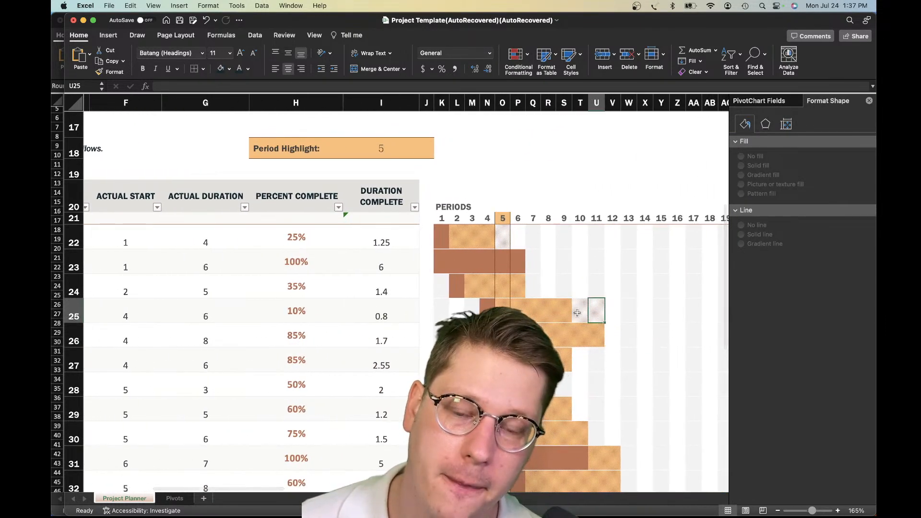
pyautogui.click(587, 313)
pyautogui.click(516, 54)
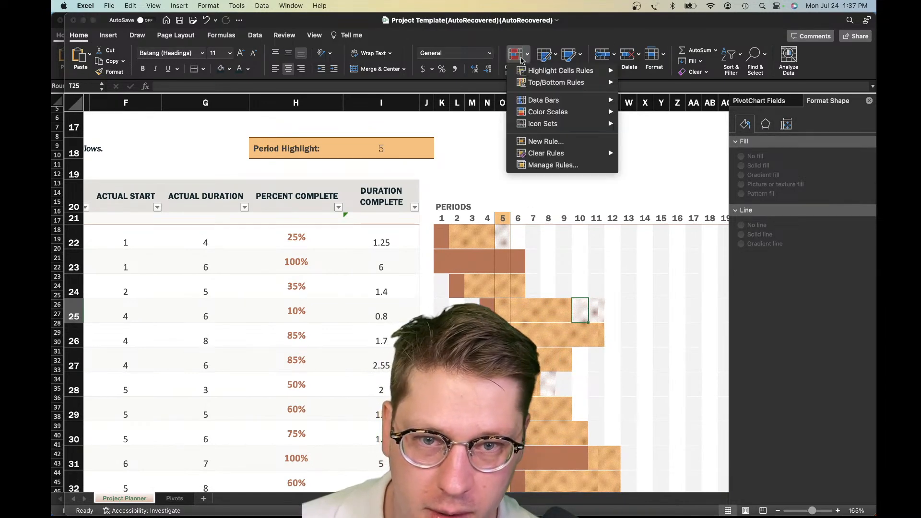
pyautogui.click(572, 168)
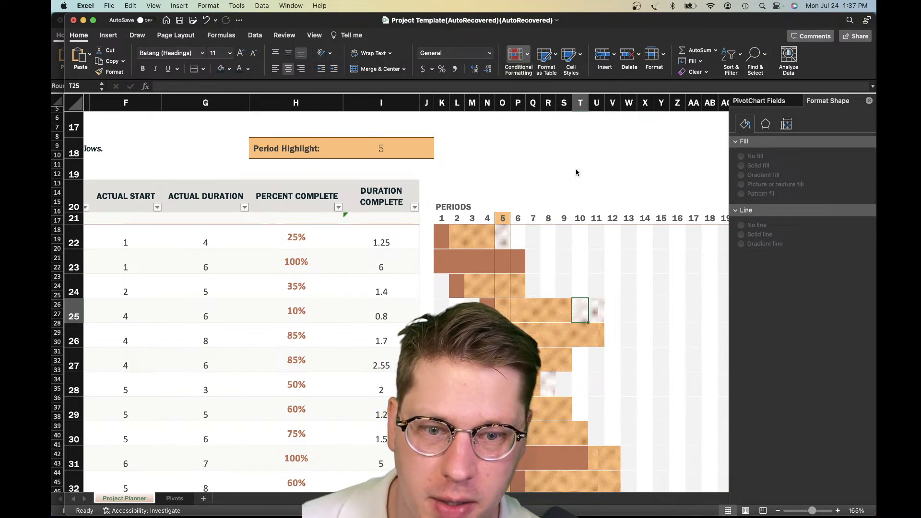
pyautogui.moveTo(375, 63); pyautogui.dragTo(365, 143)
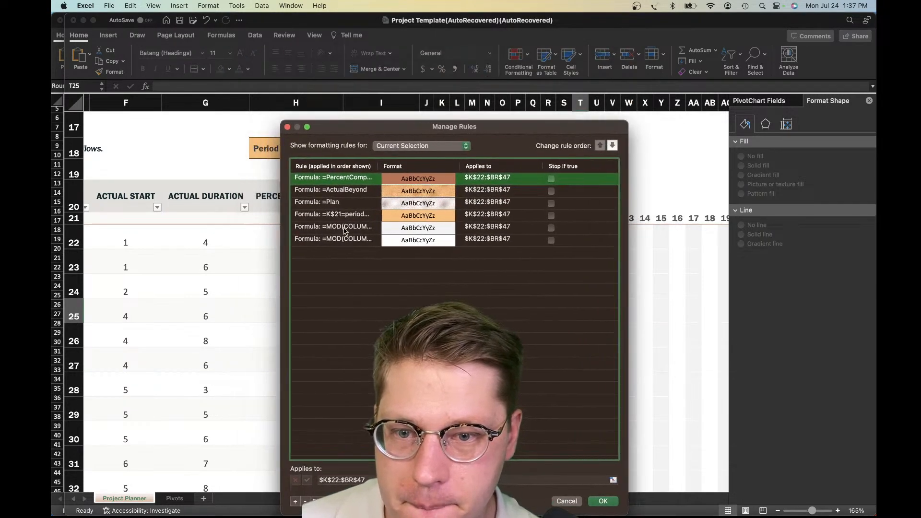
# Review the =Plan and =ActualBeyond rules, inspect the =ActualBeyond rule's definition, and close the rules list without changes
pyautogui.click(344, 192)
pyautogui.click(349, 203)
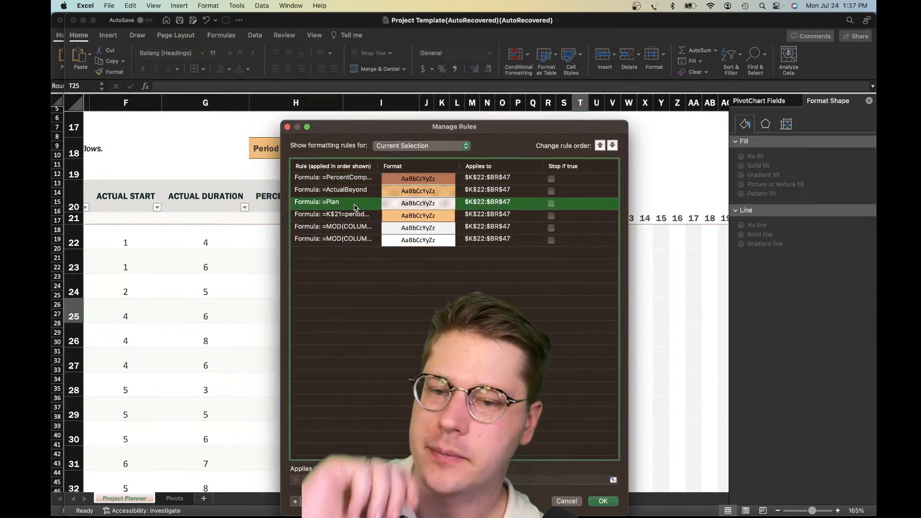
pyautogui.click(363, 192)
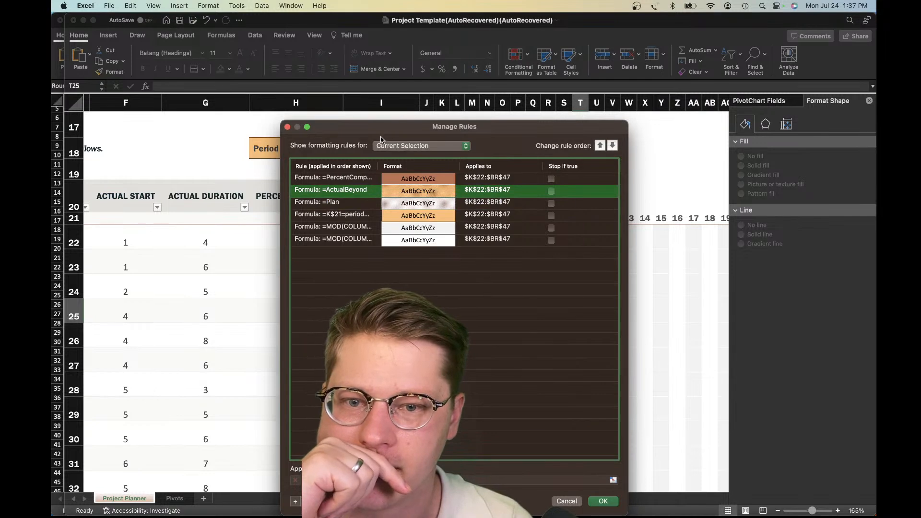
pyautogui.doubleClick(345, 190)
pyautogui.click(492, 213)
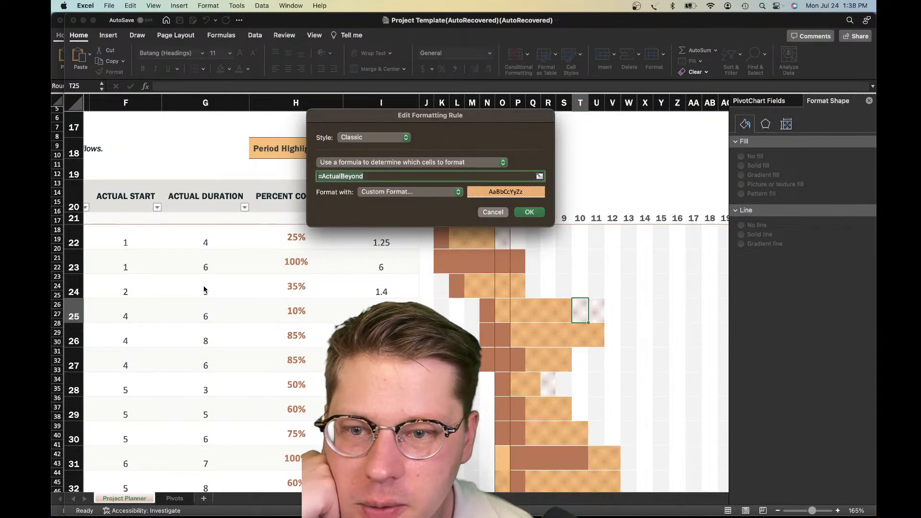
pyautogui.click(576, 431)
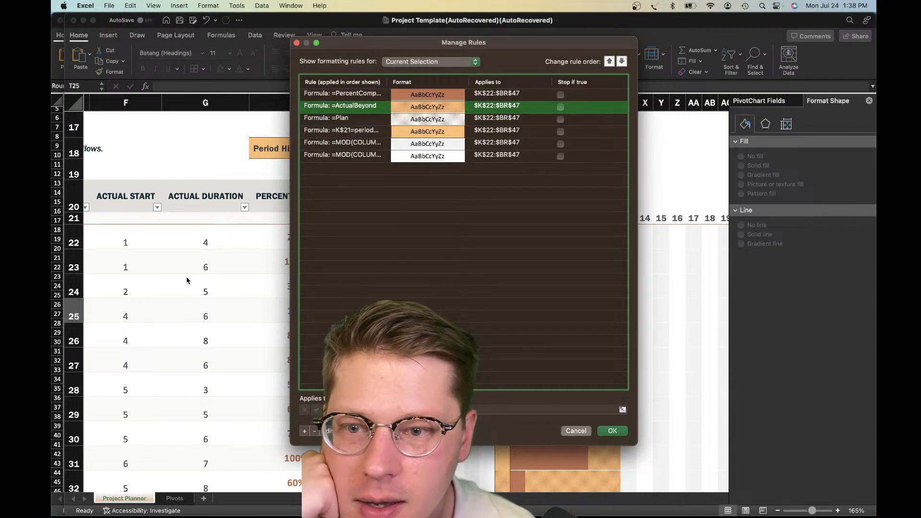
# Check the input notes on the plan and actual column headers and look at the task table's settings
pyautogui.hscroll(-10, 204, 283)
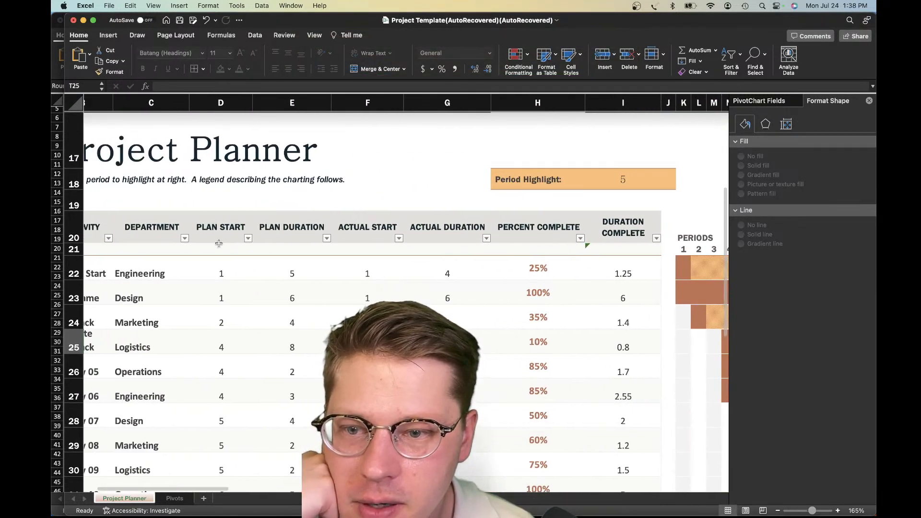
pyautogui.click(388, 227)
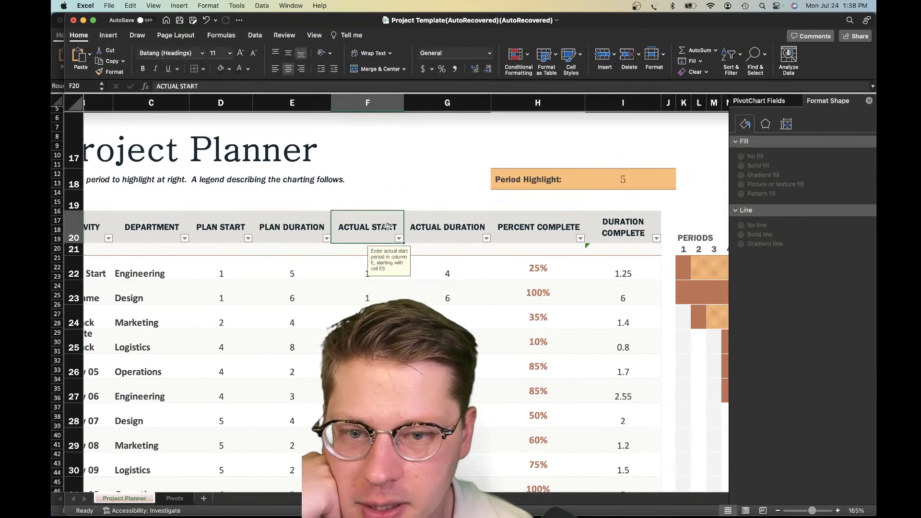
pyautogui.click(425, 229)
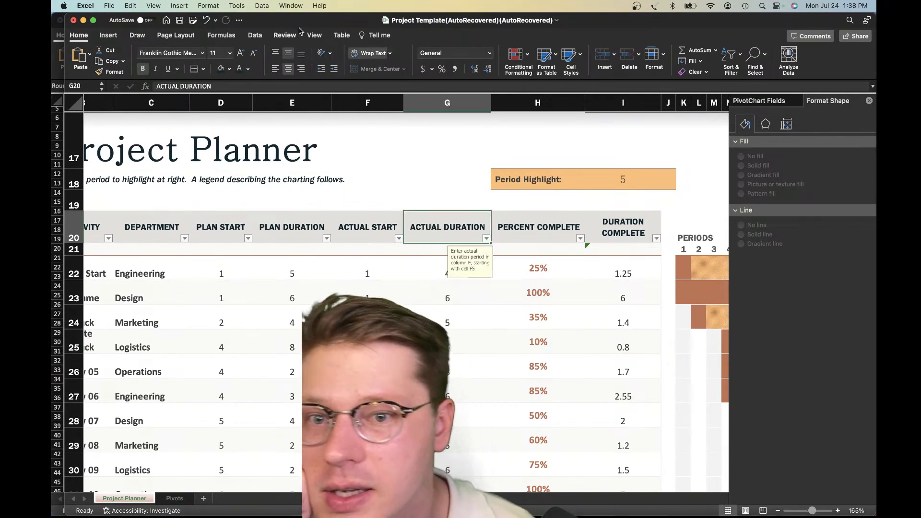
pyautogui.click(342, 36)
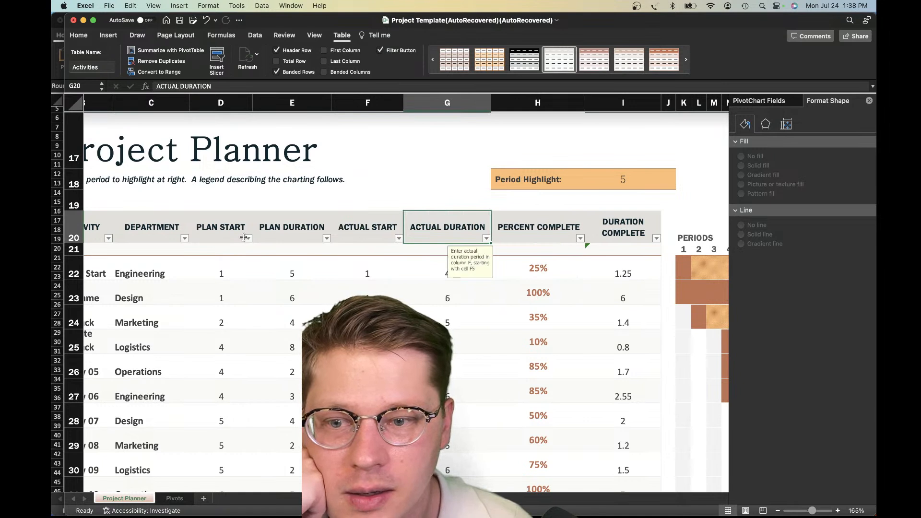
pyautogui.click(169, 224)
pyautogui.click(235, 228)
pyautogui.click(283, 227)
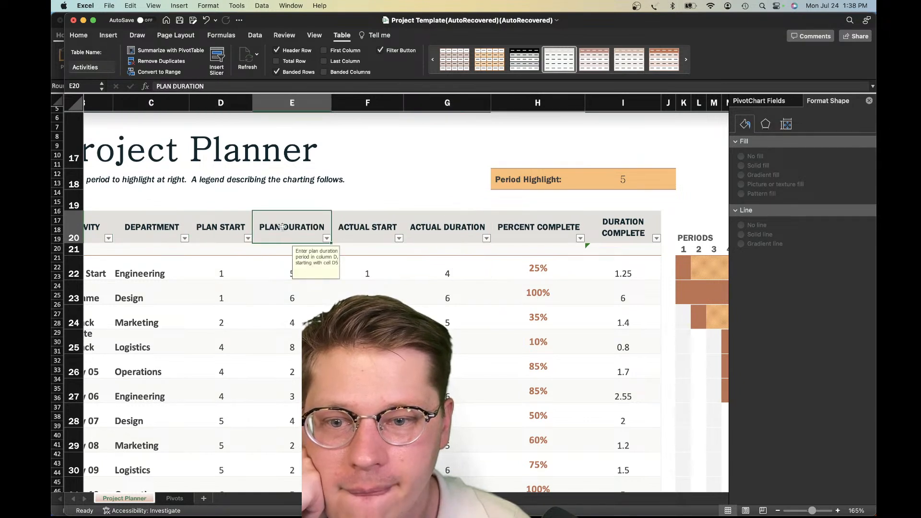
pyautogui.click(349, 224)
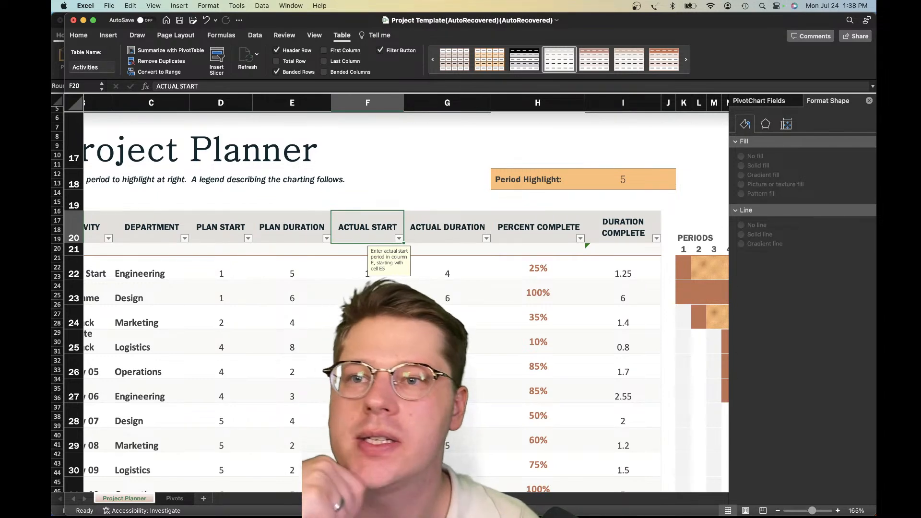
# Compare row 25's Gantt bar, from period 4 to period 11, with its plan and actual durations
pyautogui.hscroll(10, 407, 293)
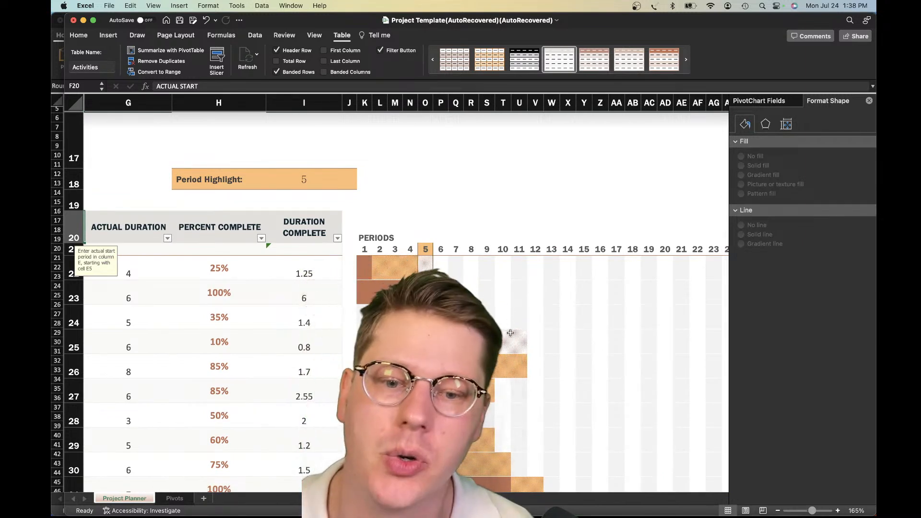
pyautogui.moveTo(471, 341)
pyautogui.mouseDown()
pyautogui.moveTo(441, 342)
pyautogui.moveTo(487, 342)
pyautogui.mouseUp()
pyautogui.click(487, 366)
pyautogui.scroll(-1, 487, 342)
pyautogui.hscroll(-10, 406, 294)
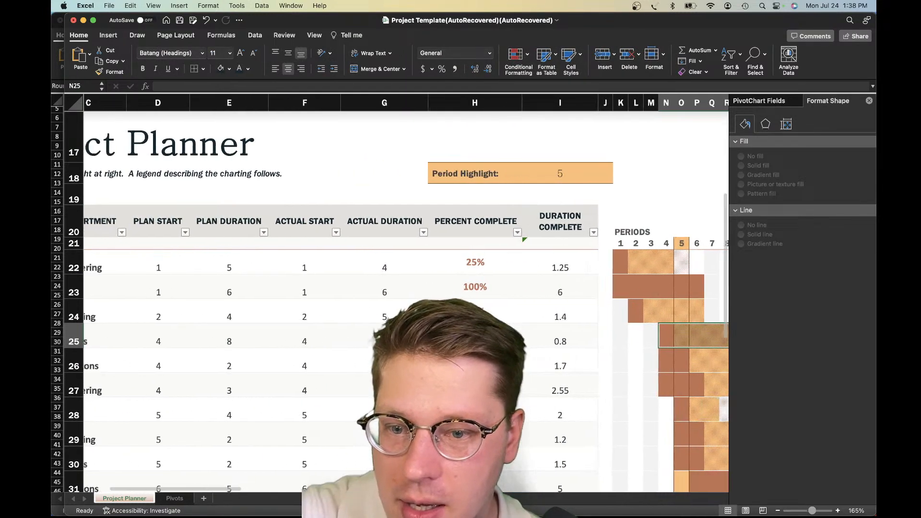
pyautogui.hscroll(3, 406, 293)
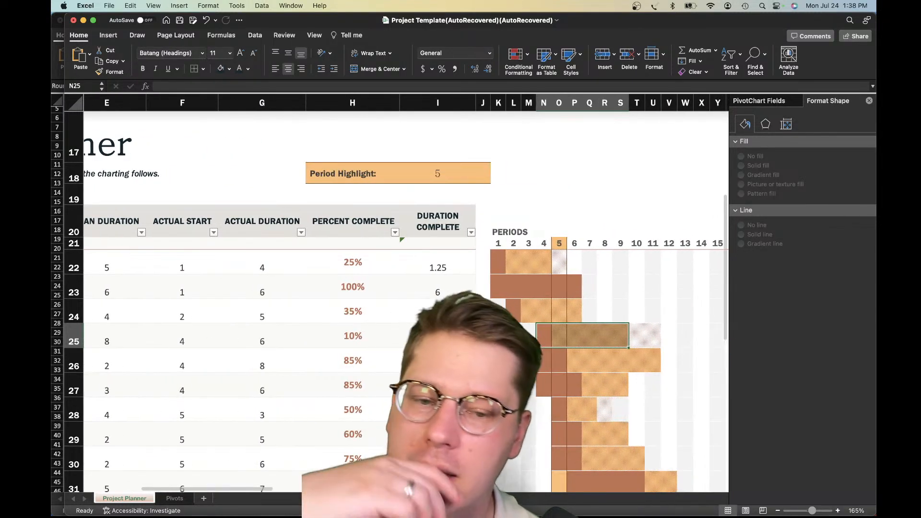
pyautogui.click(653, 342)
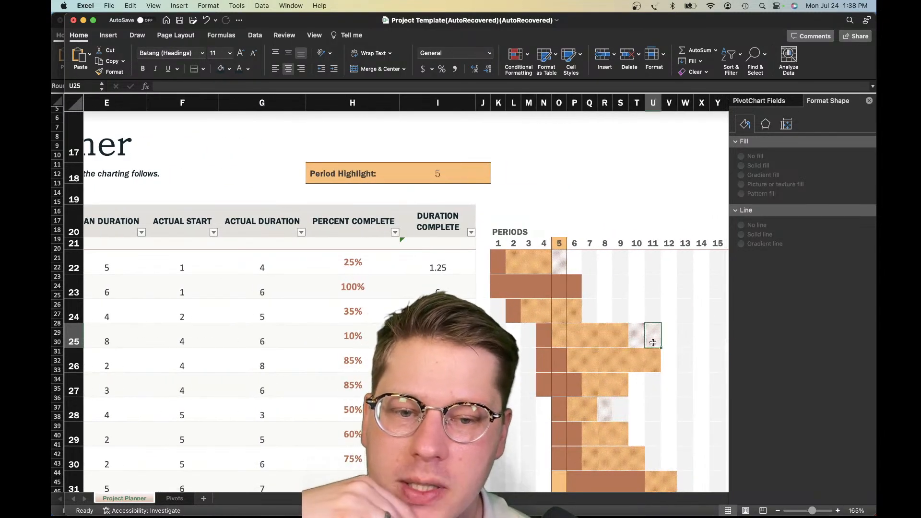
# Examine the plan and actual values in D22:G22 and the actual duration in G23 alongside the Gantt bars
pyautogui.scroll(-1, 643, 355)
pyautogui.hscroll(-1, 633, 359)
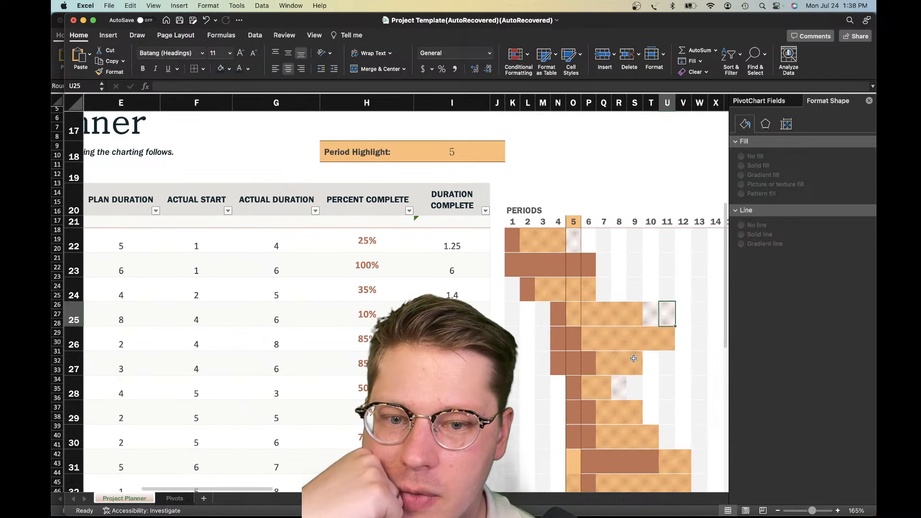
pyautogui.hscroll(3, 638, 357)
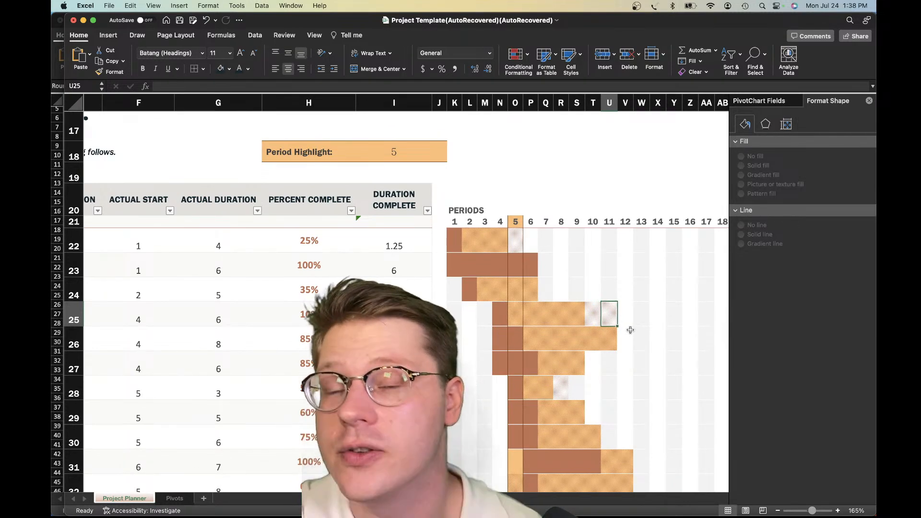
pyautogui.hscroll(-5, 370, 233)
pyautogui.moveTo(192, 242); pyautogui.dragTo(399, 233)
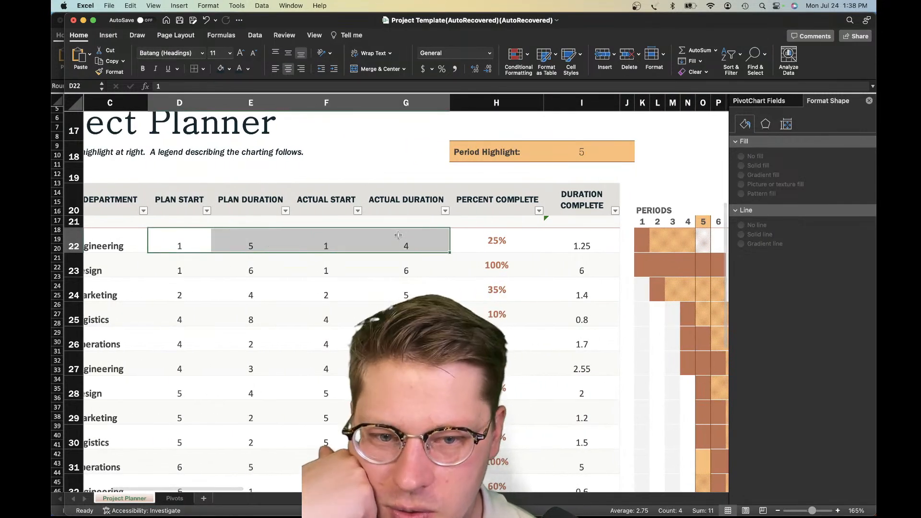
pyautogui.click(391, 263)
pyautogui.scroll(-1, 381, 270)
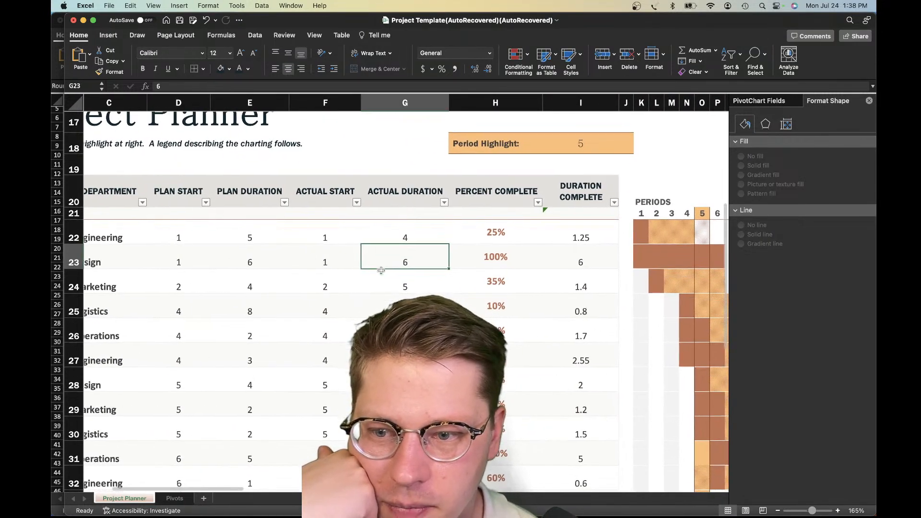
# Examine the plan start, plan duration, actual start and actual duration values of row 23 against its Gantt bar
pyautogui.scroll(-1, 381, 270)
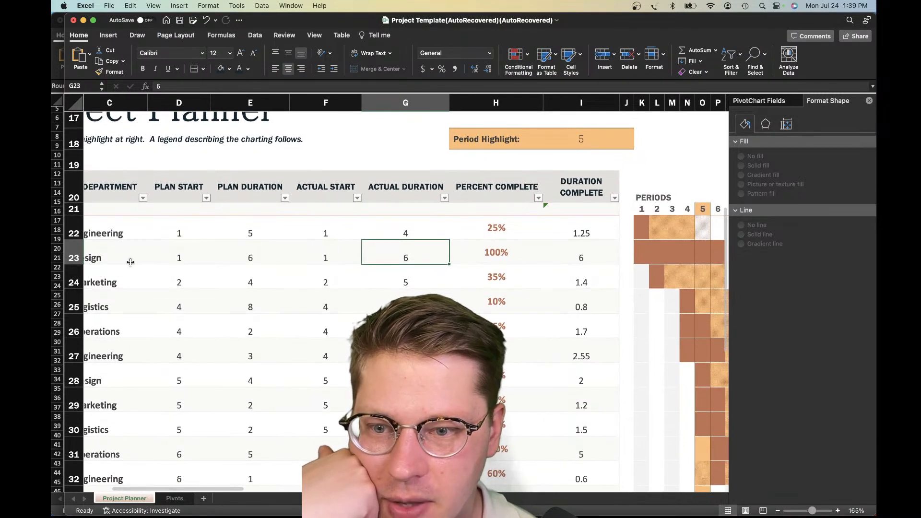
pyautogui.click(180, 258)
pyautogui.click(237, 261)
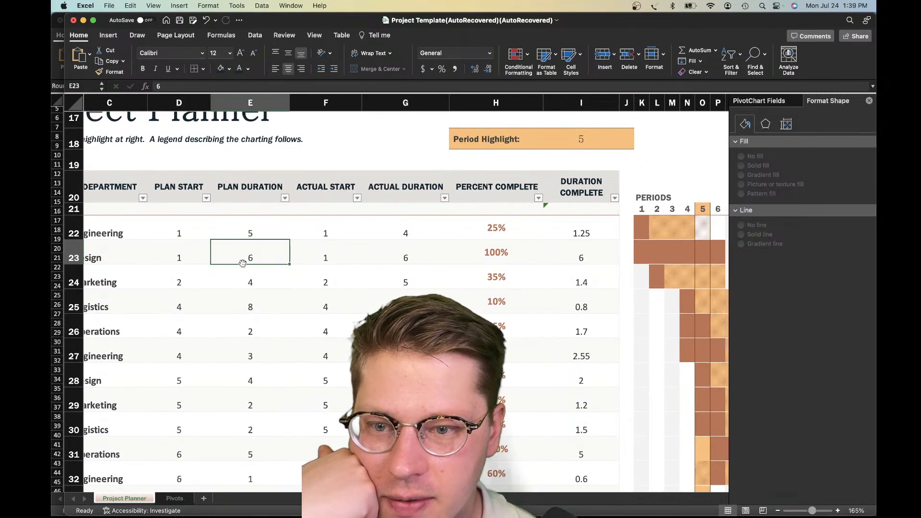
pyautogui.click(320, 251)
pyautogui.scroll(-1, 390, 253)
pyautogui.click(390, 254)
pyautogui.click(340, 256)
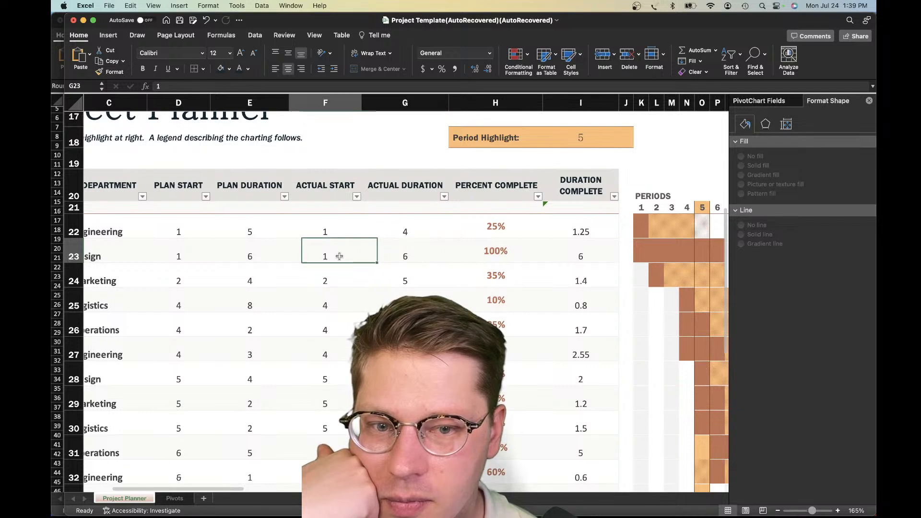
pyautogui.click(192, 258)
pyautogui.click(246, 254)
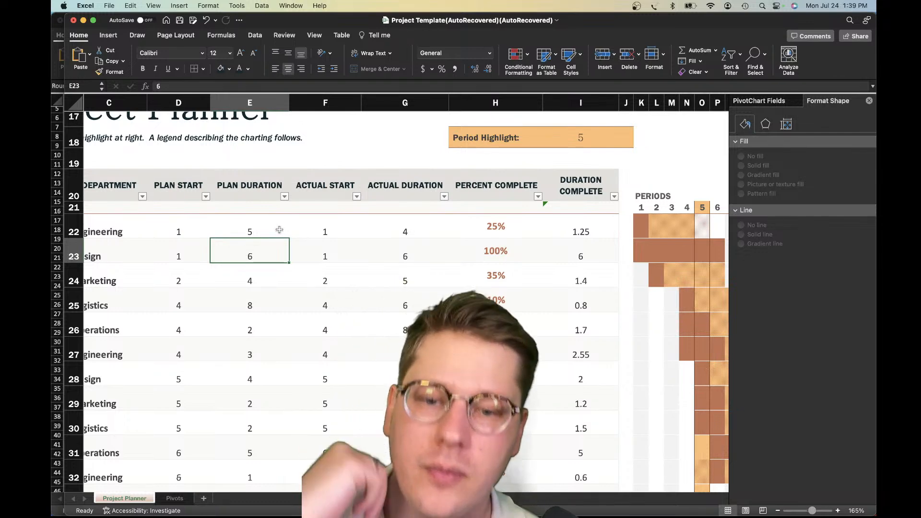
# Delete the =ActualBeyond conditional formatting rule from the Gantt chart range and apply the change
pyautogui.hscroll(-3, 268, 245)
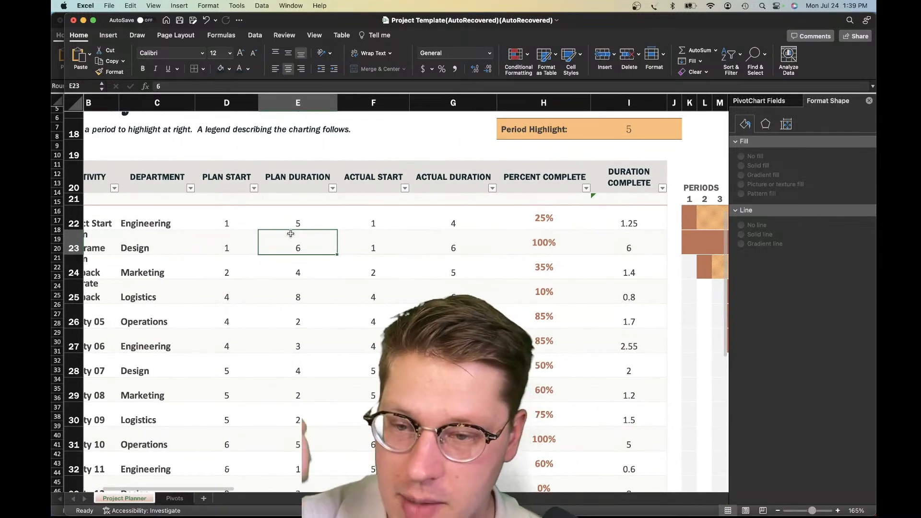
pyautogui.scroll(-1, 294, 236)
pyautogui.hscroll(5, 299, 238)
pyautogui.hscroll(-3, 298, 237)
pyautogui.hscroll(5, 298, 237)
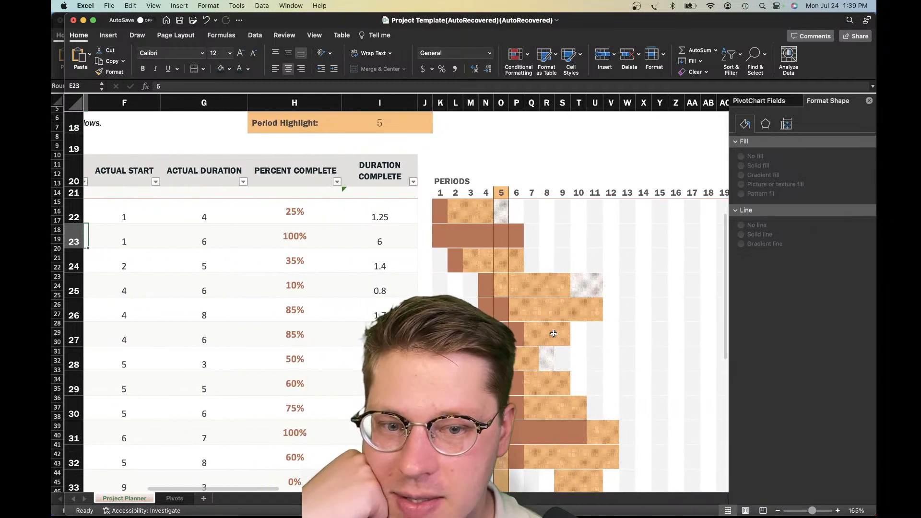
pyautogui.click(561, 312)
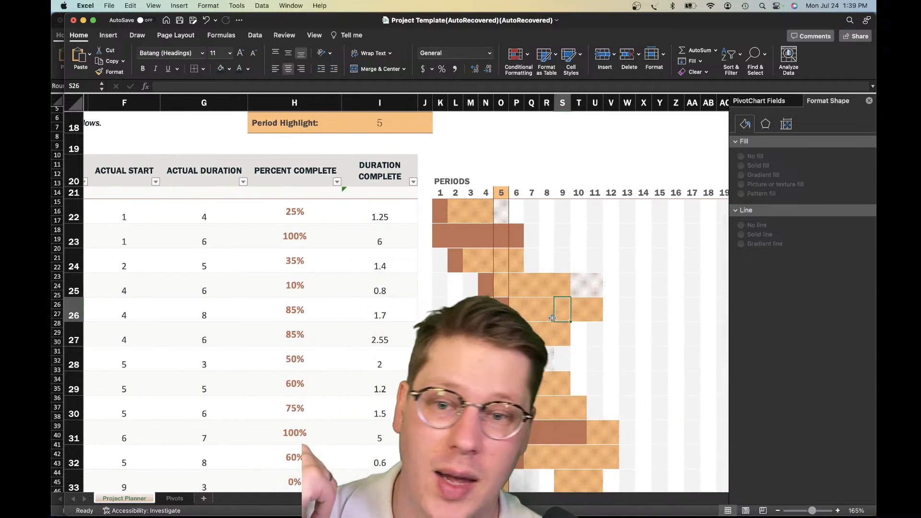
pyautogui.scroll(1, 549, 282)
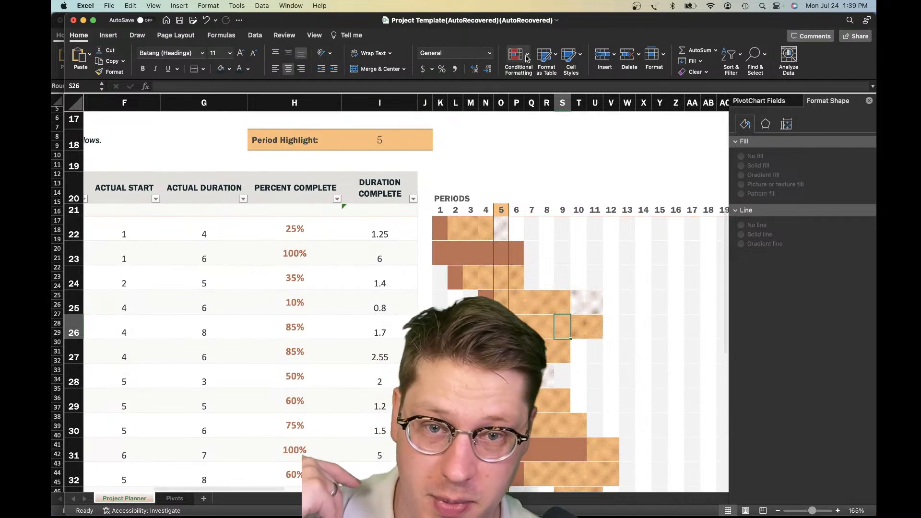
pyautogui.click(528, 56)
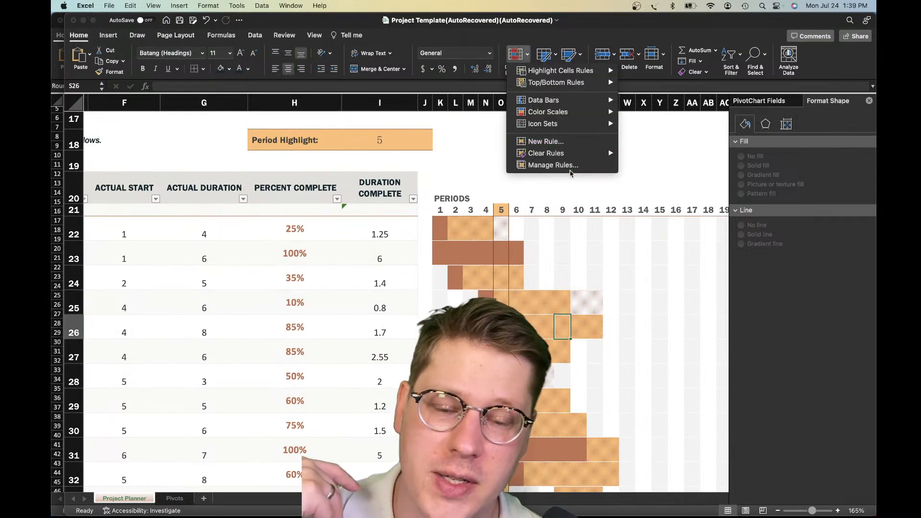
pyautogui.click(568, 166)
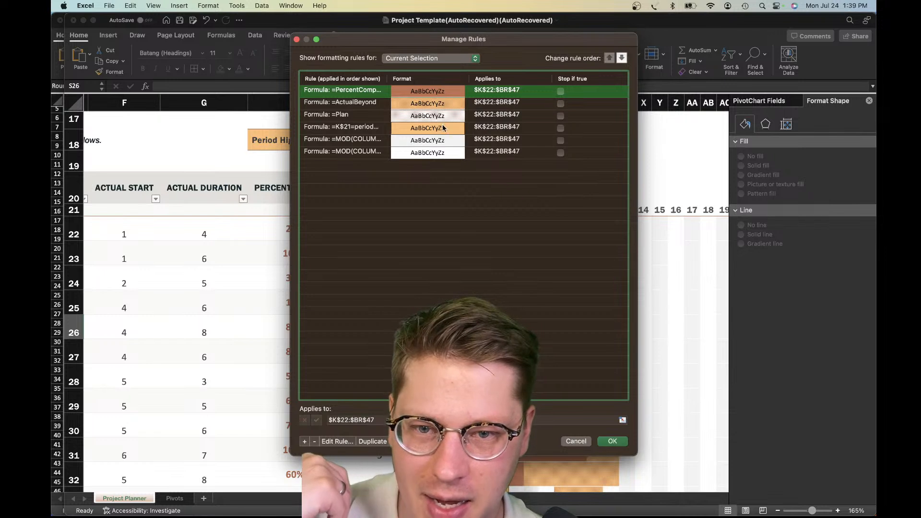
pyautogui.click(436, 107)
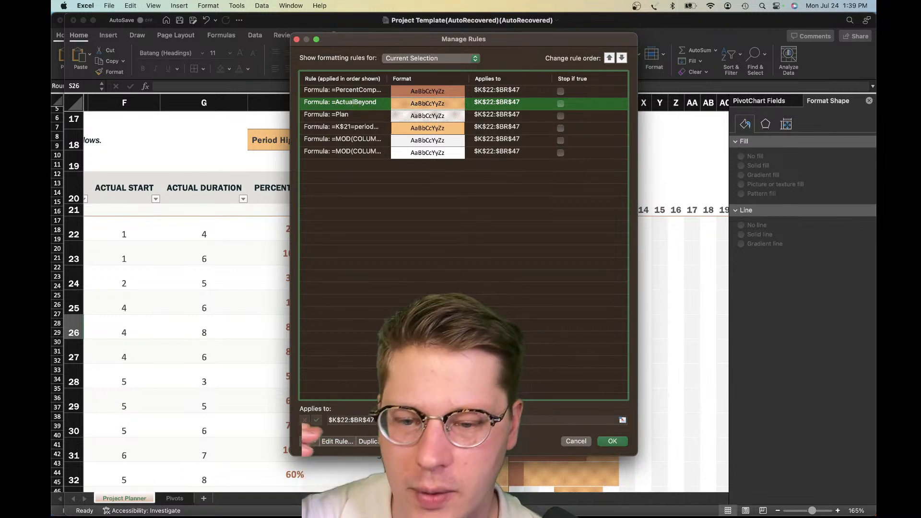
pyautogui.click(314, 442)
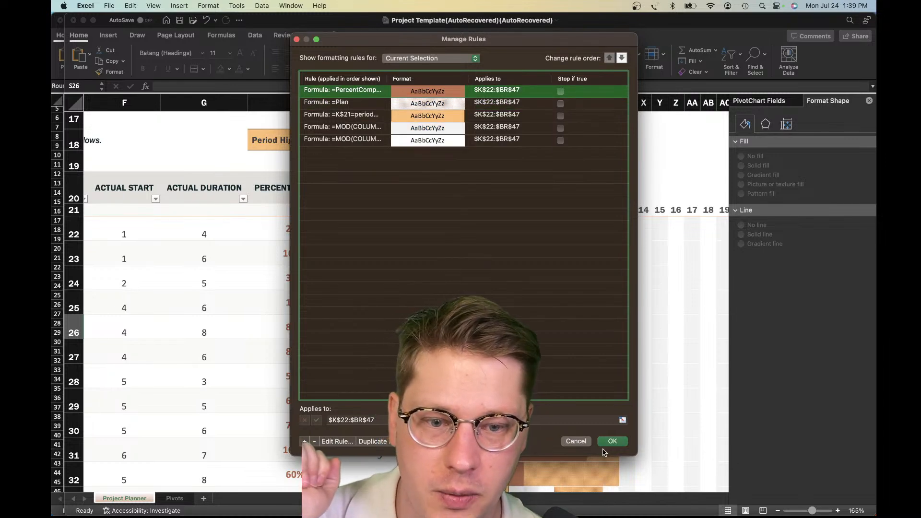
pyautogui.click(610, 442)
# Examine the whole Gantt chart down to row 47 to check how the bars look without the =ActualBeyond rule
pyautogui.scroll(-2, 607, 386)
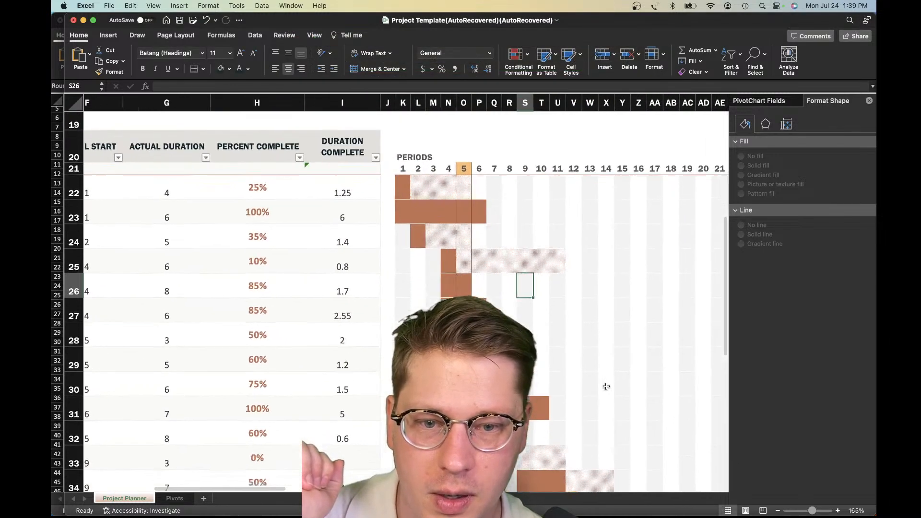
pyautogui.scroll(-10, 606, 386)
pyautogui.hscroll(5, 606, 386)
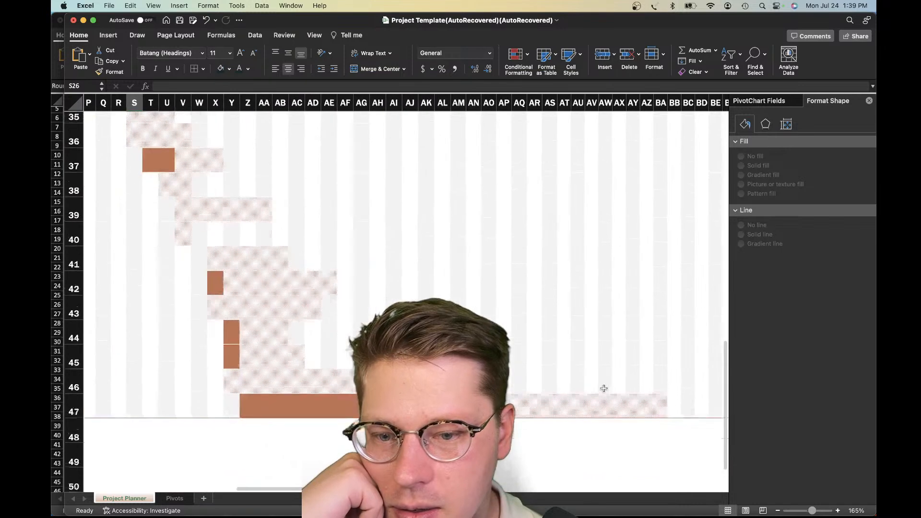
pyautogui.scroll(12, 604, 388)
pyautogui.hscroll(-5, 603, 388)
pyautogui.scroll(-4, 601, 389)
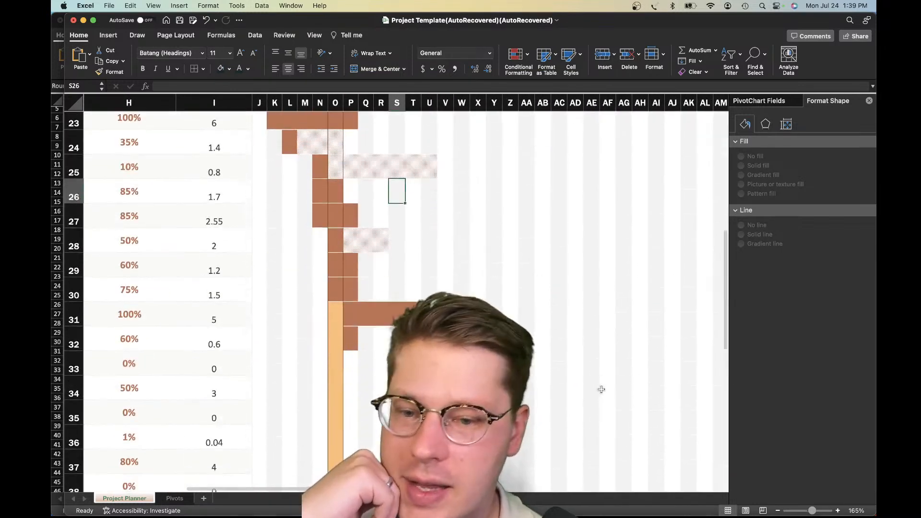
pyautogui.scroll(2, 601, 386)
pyautogui.scroll(1, 368, 322)
pyautogui.hscroll(2, 368, 322)
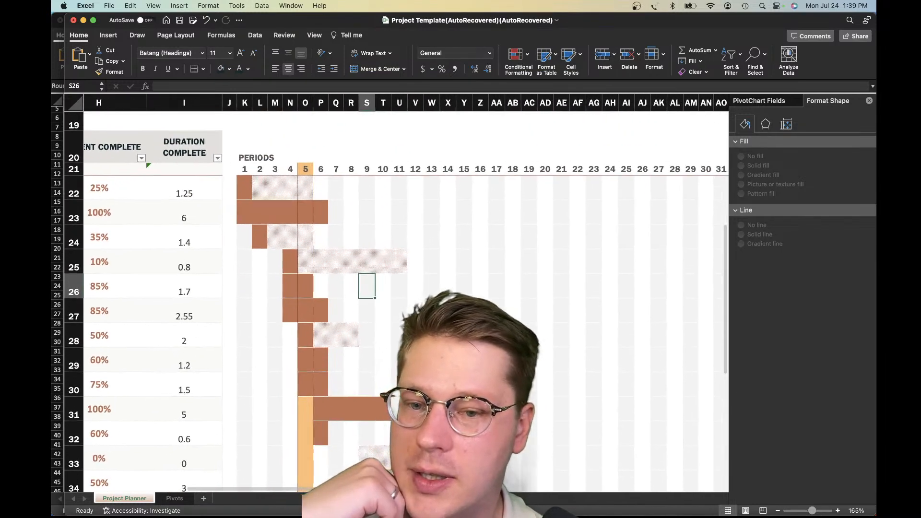
# Inspect row 25's Gantt bar by selecting N25:T25 and comparing it with the empty periods beyond
pyautogui.click(345, 267)
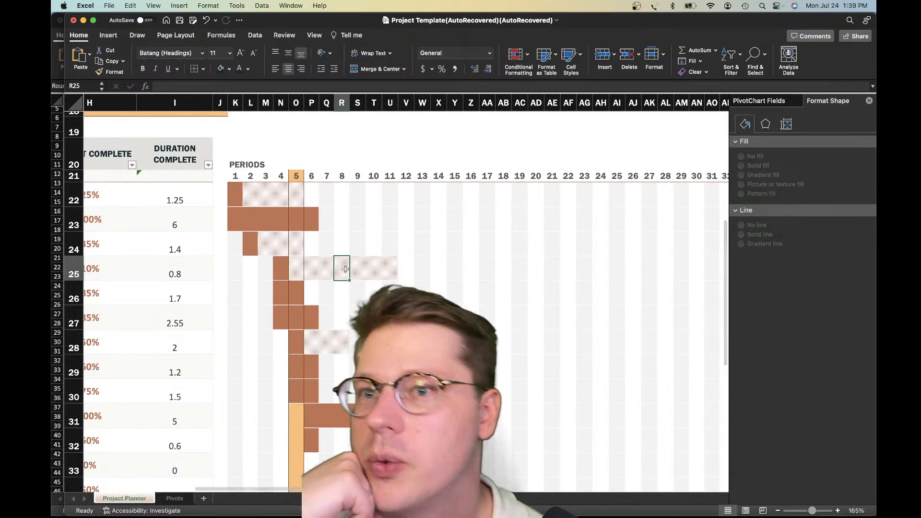
pyautogui.click(425, 270)
pyautogui.moveTo(391, 270)
pyautogui.mouseDown()
pyautogui.moveTo(286, 270)
pyautogui.moveTo(373, 271)
pyautogui.mouseUp()
pyautogui.moveTo(282, 271); pyautogui.dragTo(376, 271)
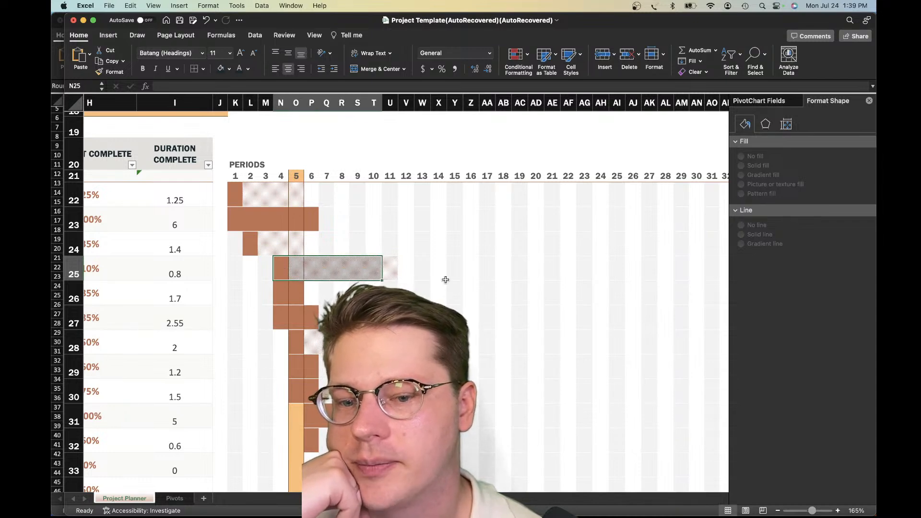
pyautogui.click(442, 278)
pyautogui.scroll(-1, 442, 278)
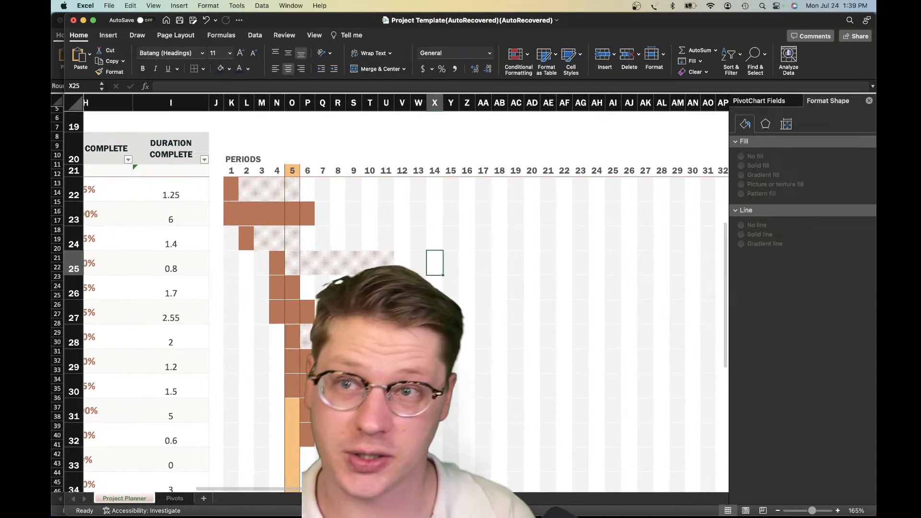
# Compare the completed bar in row 23 with the planned bar in row 25 across the periods
pyautogui.hscroll(5, 390, 285)
pyautogui.scroll(-1, 390, 285)
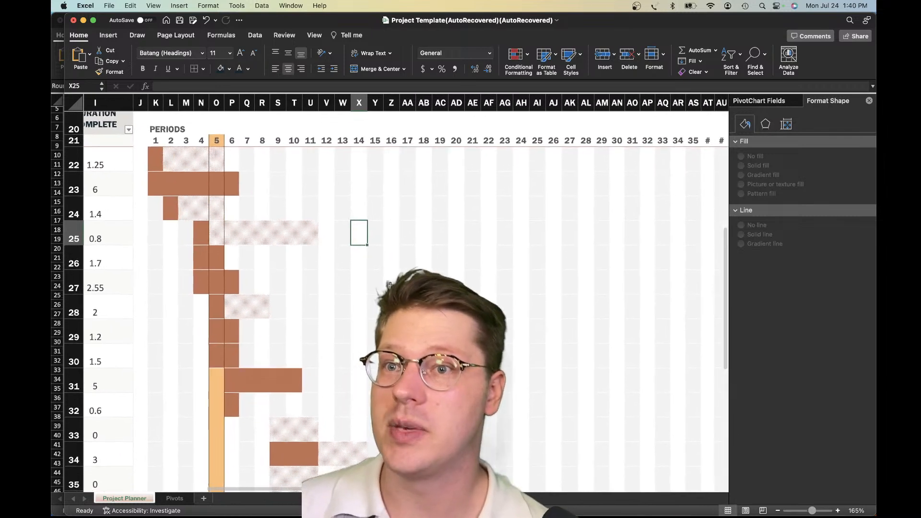
pyautogui.scroll(-1, 389, 285)
pyautogui.click(192, 229)
pyautogui.click(269, 224)
pyautogui.click(193, 234)
pyautogui.moveTo(156, 165); pyautogui.dragTo(290, 173)
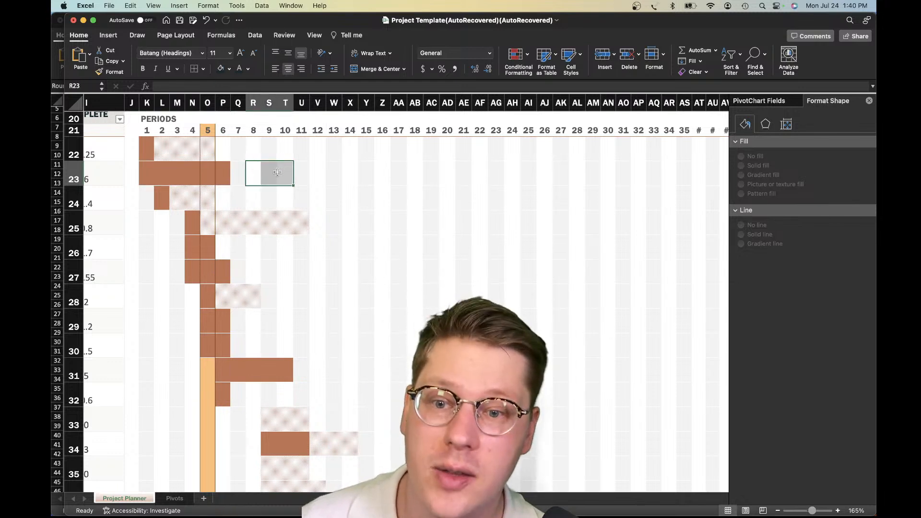
pyautogui.click(319, 204)
pyautogui.click(317, 225)
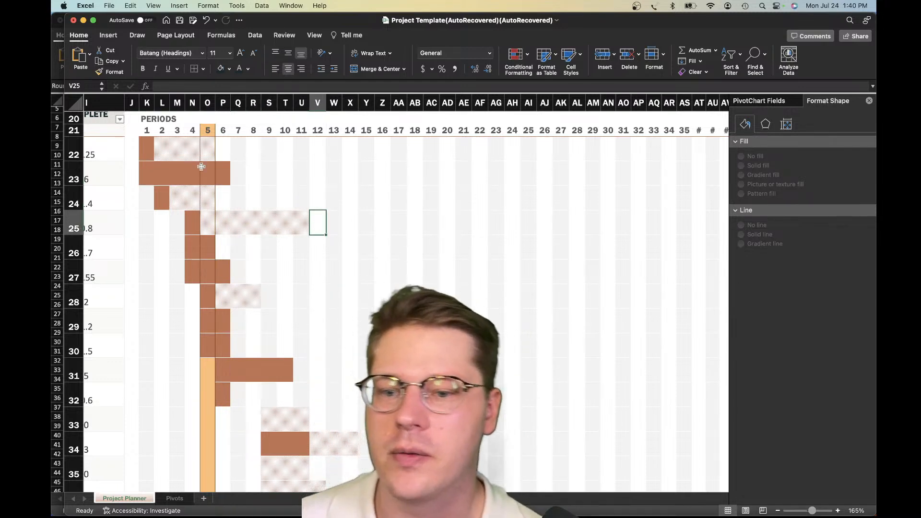
# Check the lower task rows and the unfinished part of row 25's bar in O25:U25
pyautogui.hscroll(-3, 282, 281)
pyautogui.scroll(-10, 278, 282)
pyautogui.scroll(10, 272, 280)
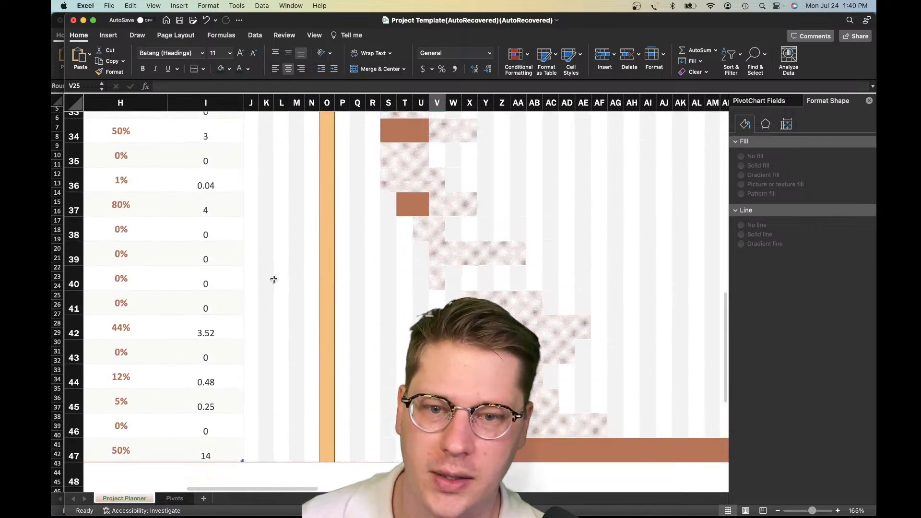
pyautogui.hscroll(2, 272, 280)
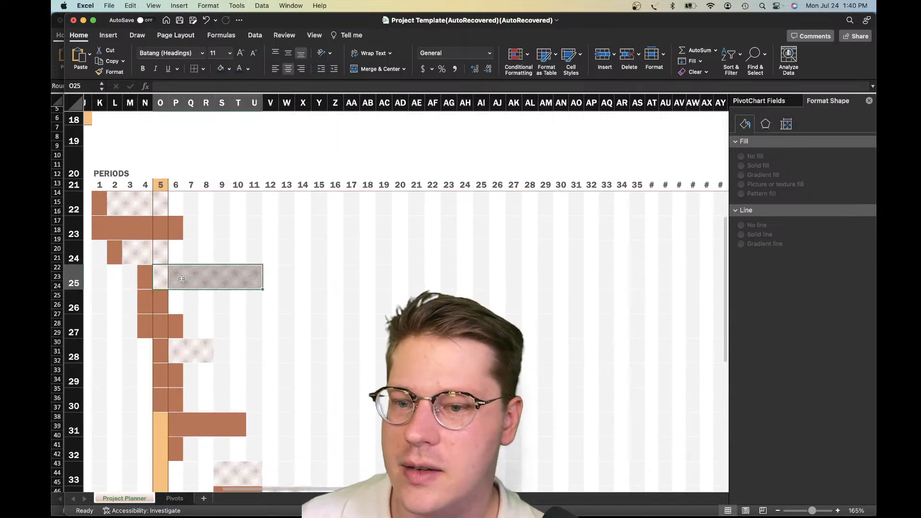
pyautogui.click(333, 245)
# Compare the plan and actual columns and the planner header area with the Gantt bars
pyautogui.hscroll(-3, 287, 245)
pyautogui.scroll(3, 286, 244)
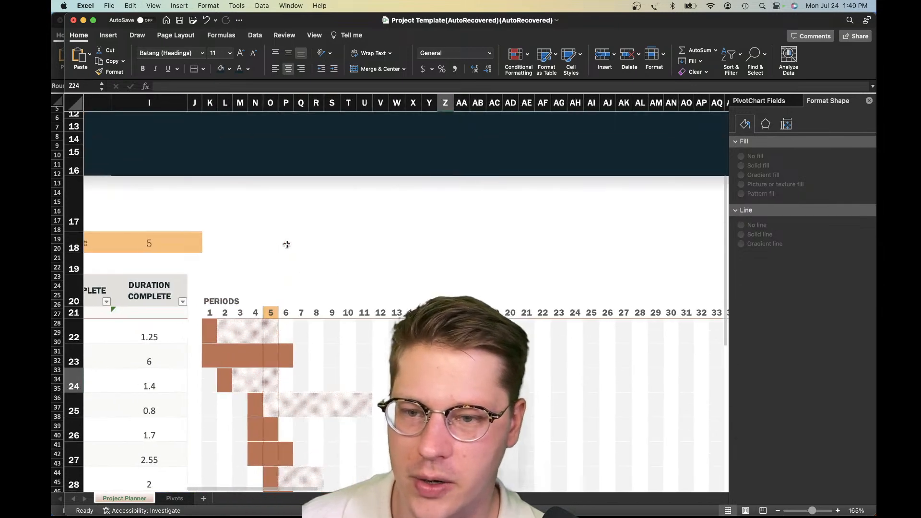
pyautogui.hscroll(-8, 286, 244)
pyautogui.hscroll(7, 286, 245)
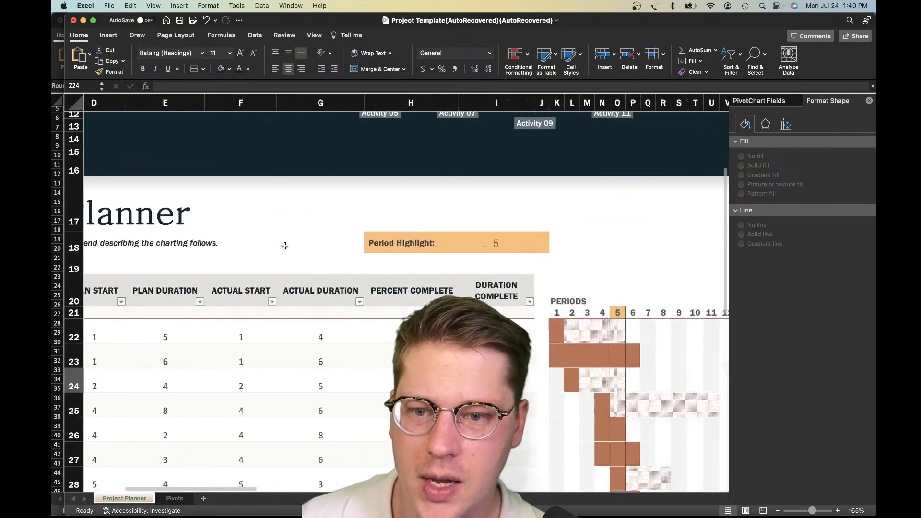
pyautogui.scroll(3, 285, 245)
pyautogui.hscroll(3, 284, 243)
pyautogui.scroll(-5, 284, 244)
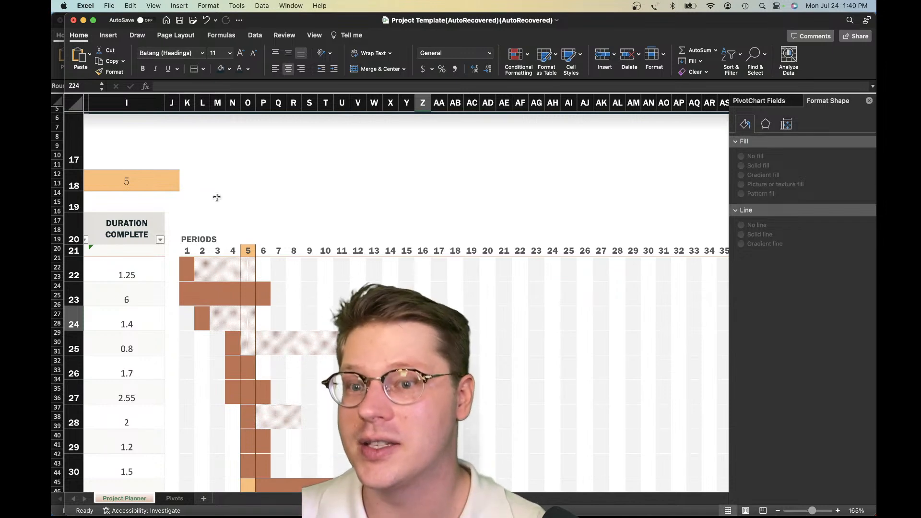
pyautogui.hscroll(-10, 140, 197)
pyautogui.hscroll(8, 162, 216)
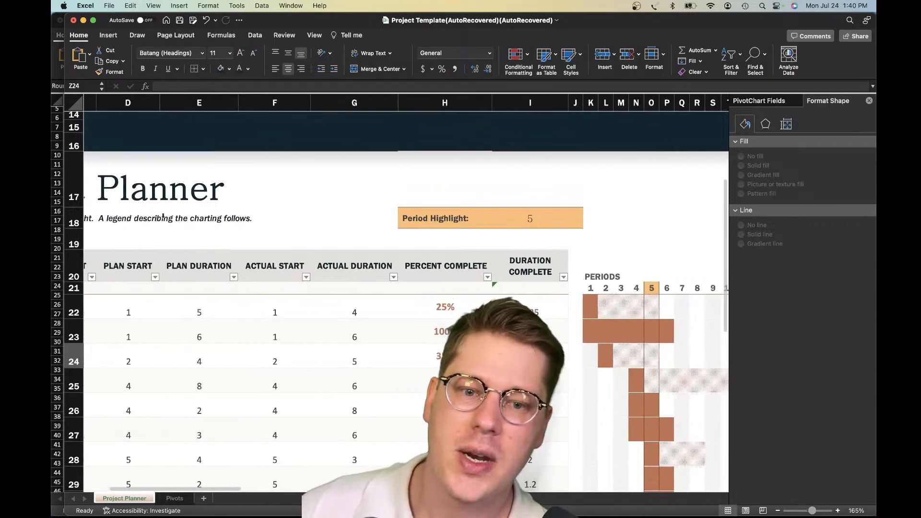
pyautogui.scroll(-3, 163, 216)
pyautogui.hscroll(2, 162, 217)
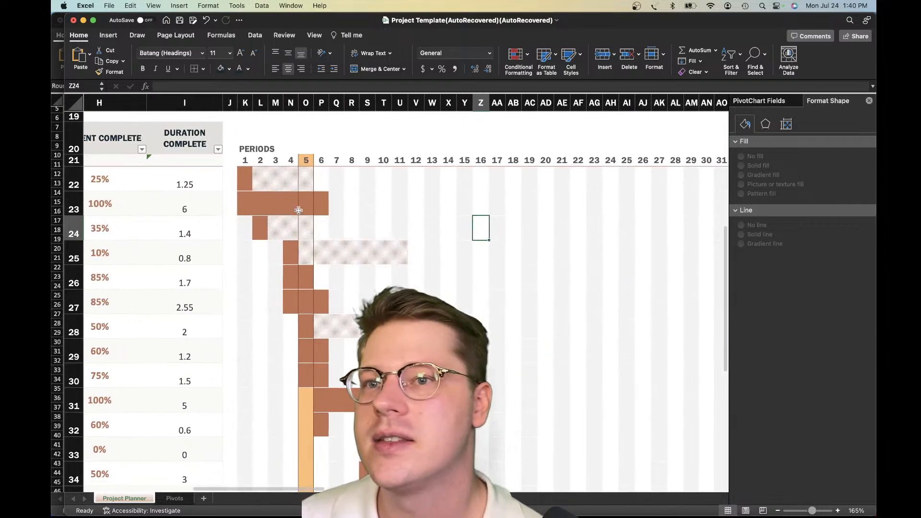
pyautogui.scroll(5, 390, 278)
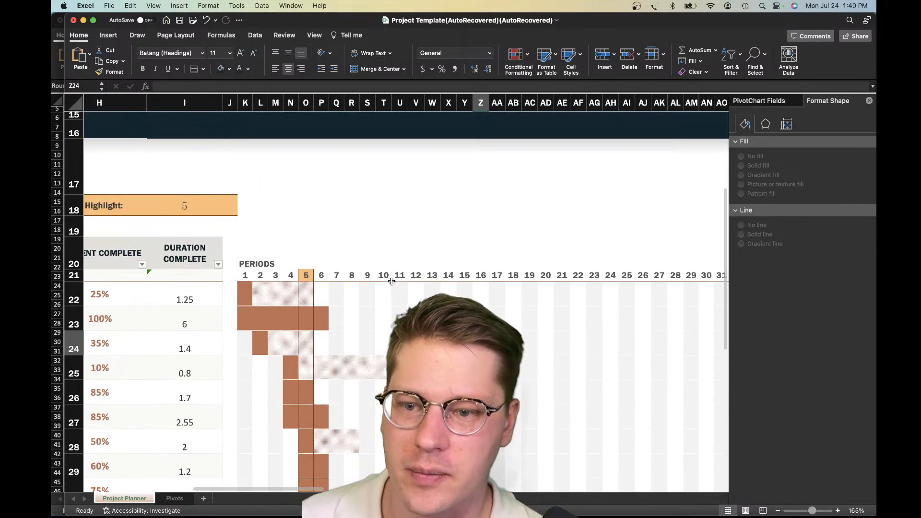
# Inspect the Period Highlight setting and its input note against the period 5 column and row 23's bar
pyautogui.hscroll(-2, 392, 281)
pyautogui.click(350, 269)
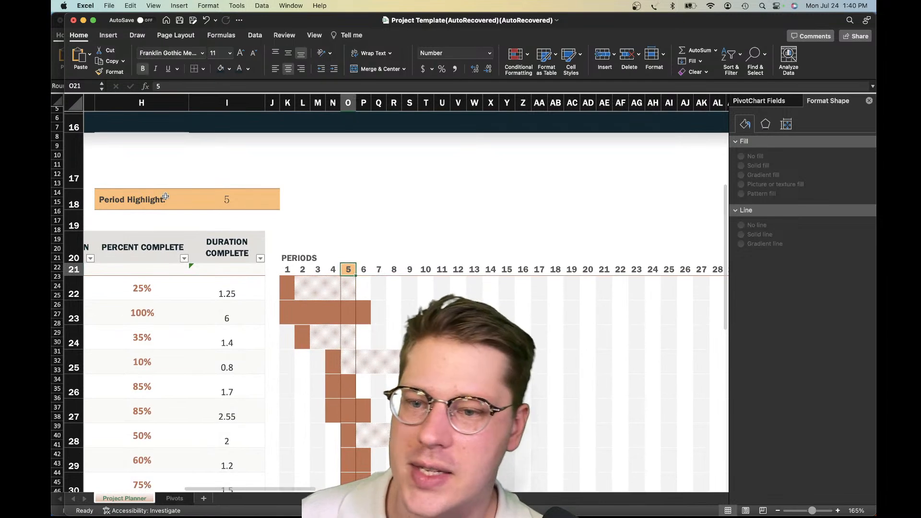
pyautogui.moveTo(143, 199); pyautogui.dragTo(232, 199)
pyautogui.click(277, 201)
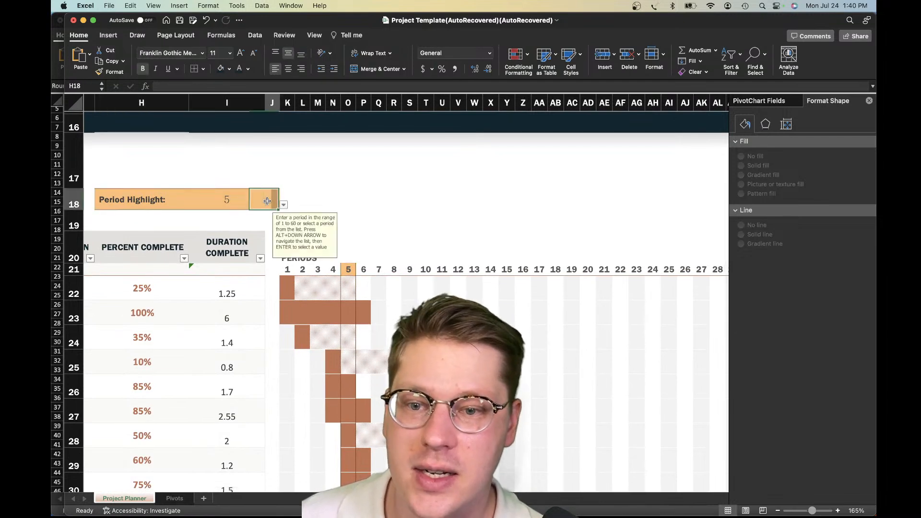
pyautogui.scroll(-4, 233, 200)
pyautogui.scroll(-8, 311, 214)
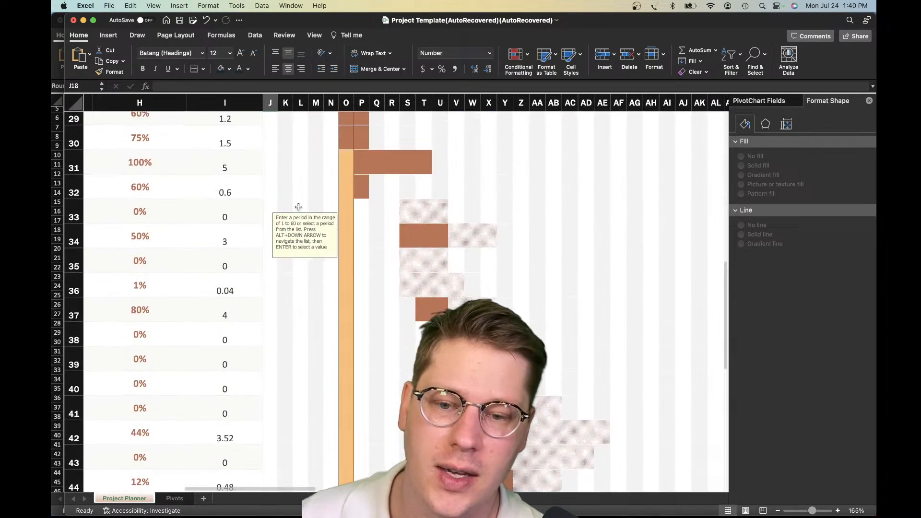
pyautogui.scroll(9, 307, 216)
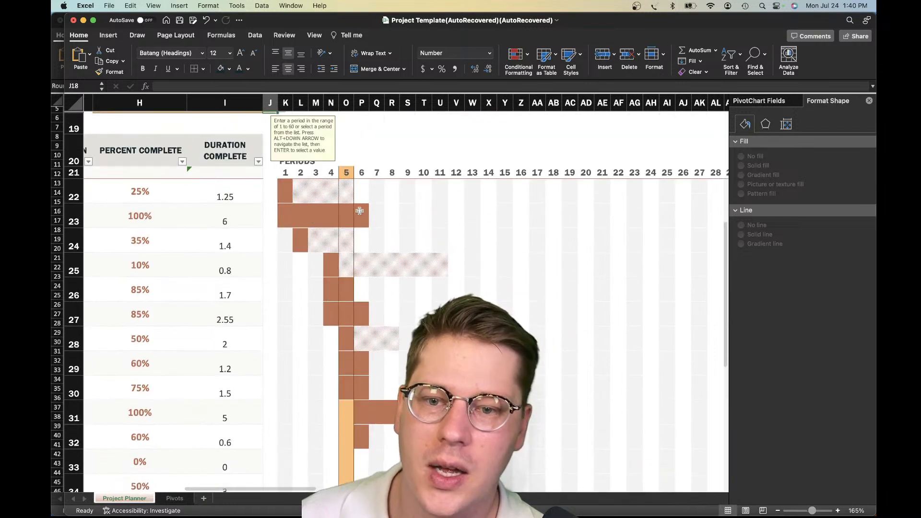
pyautogui.click(358, 213)
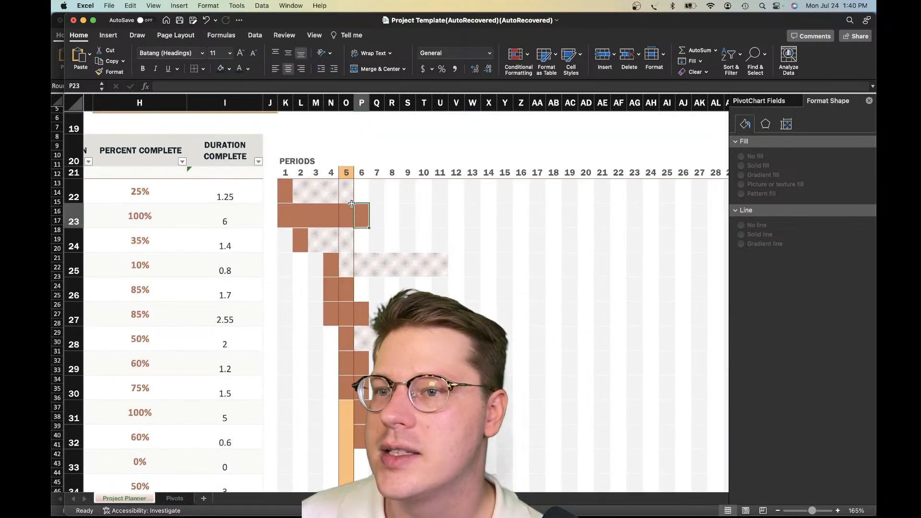
pyautogui.scroll(-1, 362, 235)
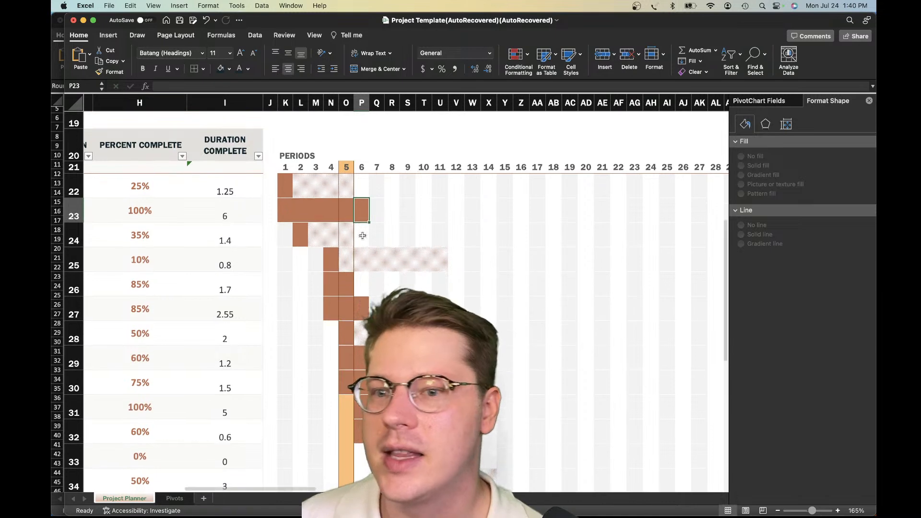
# Inspect the highlighted period 5 column from its header in O21 down to O32 against the Period Highlight setting
pyautogui.click(346, 169)
pyautogui.click(359, 236)
pyautogui.click(346, 434)
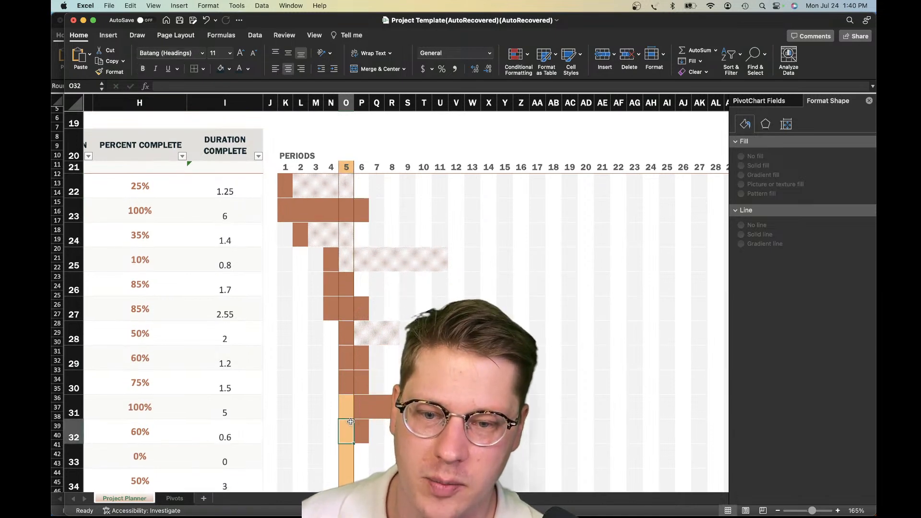
pyautogui.scroll(10, 372, 267)
pyautogui.scroll(-3, 365, 371)
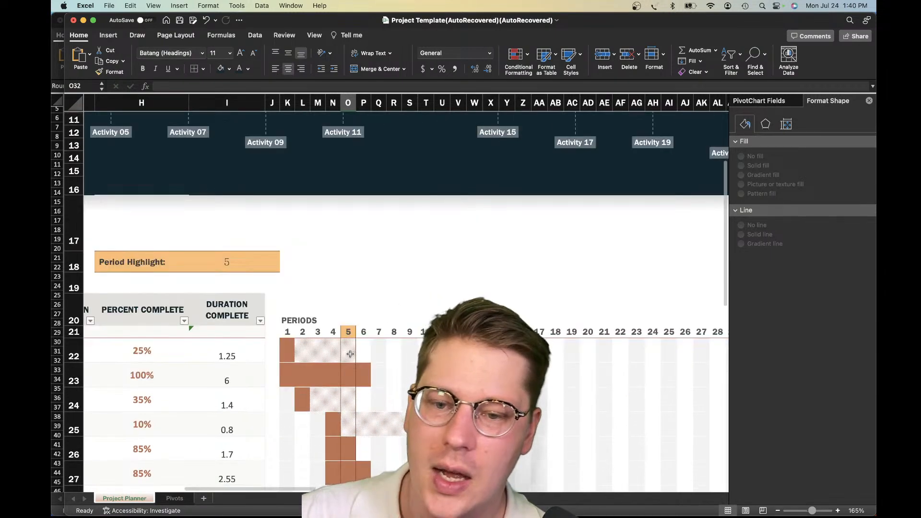
pyautogui.click(350, 331)
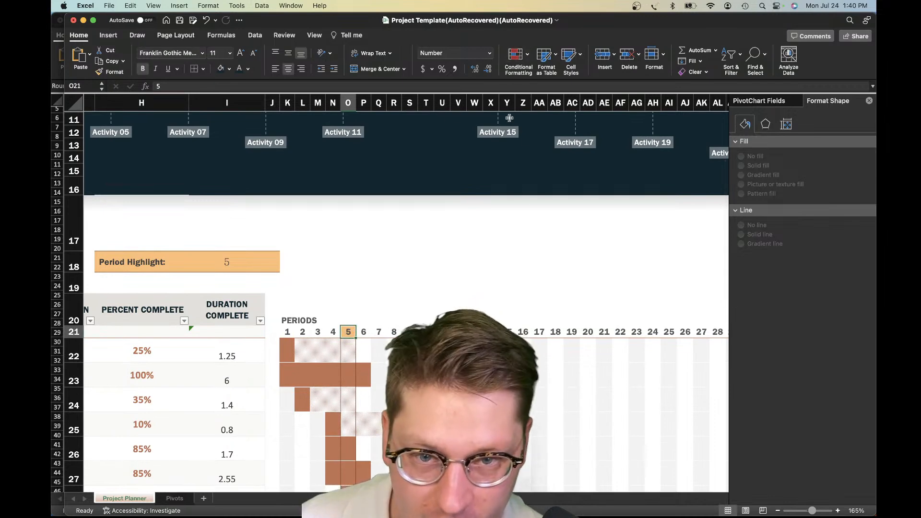
# Open the conditional formatting rules that apply to the Gantt range K21:BQ47, including the period header row
pyautogui.click(282, 329)
pyautogui.scroll(-10, 338, 381)
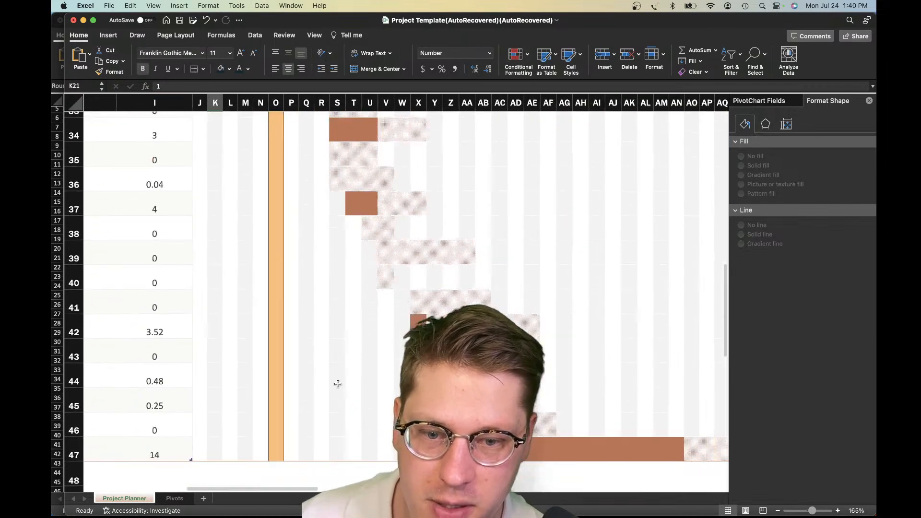
pyautogui.hscroll(15, 365, 384)
pyautogui.keyDown('shift'); pyautogui.click(646, 374); pyautogui.keyUp('shift')
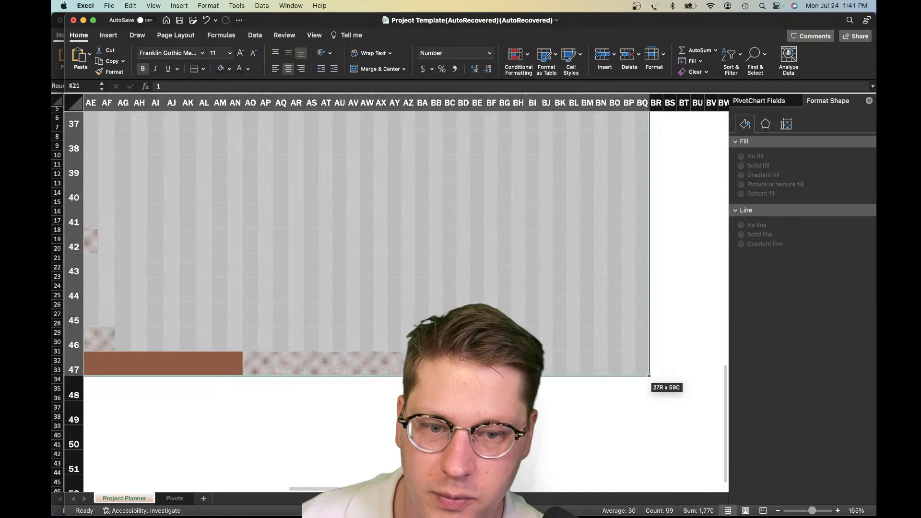
pyautogui.scroll(15, 647, 374)
pyautogui.hscroll(-15, 646, 373)
pyautogui.hscroll(-4, 647, 373)
pyautogui.scroll(-4, 647, 373)
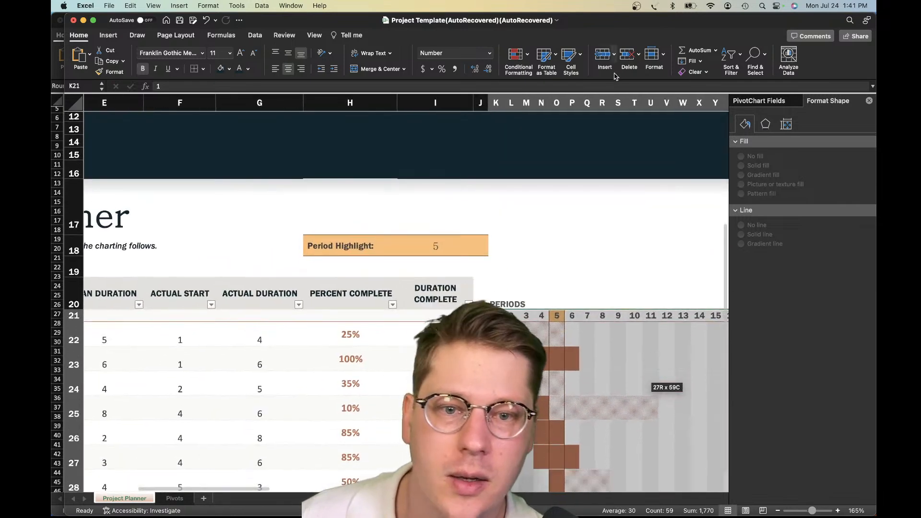
pyautogui.click(516, 55)
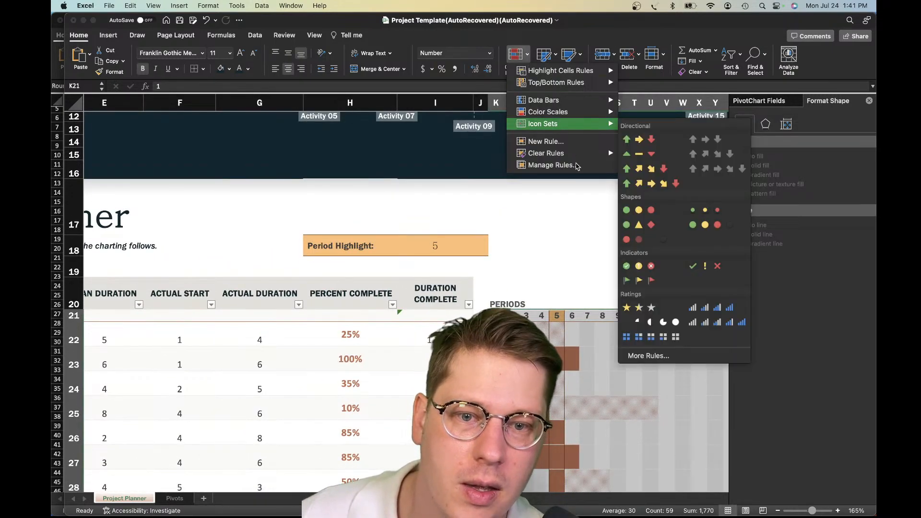
pyautogui.click(553, 164)
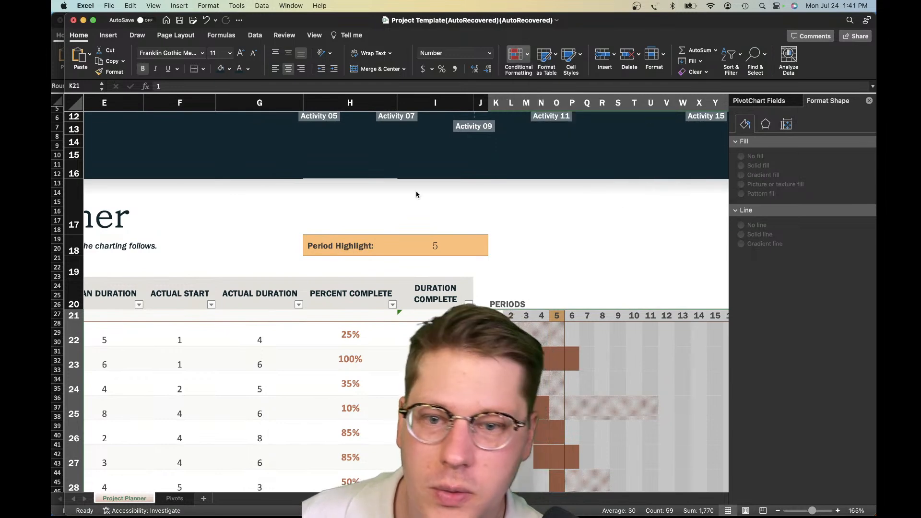
# Delete both orange K$21=period highlight rules, for $K$21:$BR$21 and $K$22:$BR$47, and apply the changes
pyautogui.click(368, 148)
pyautogui.click(363, 124)
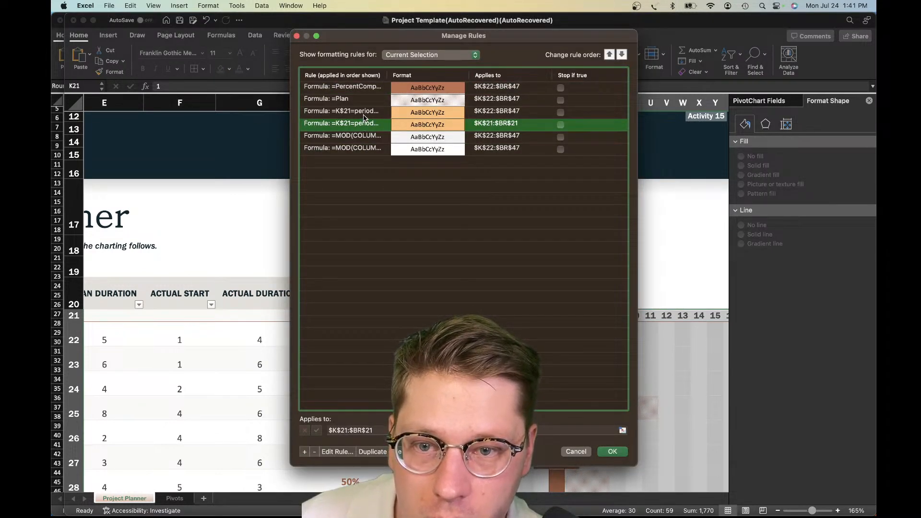
pyautogui.click(314, 452)
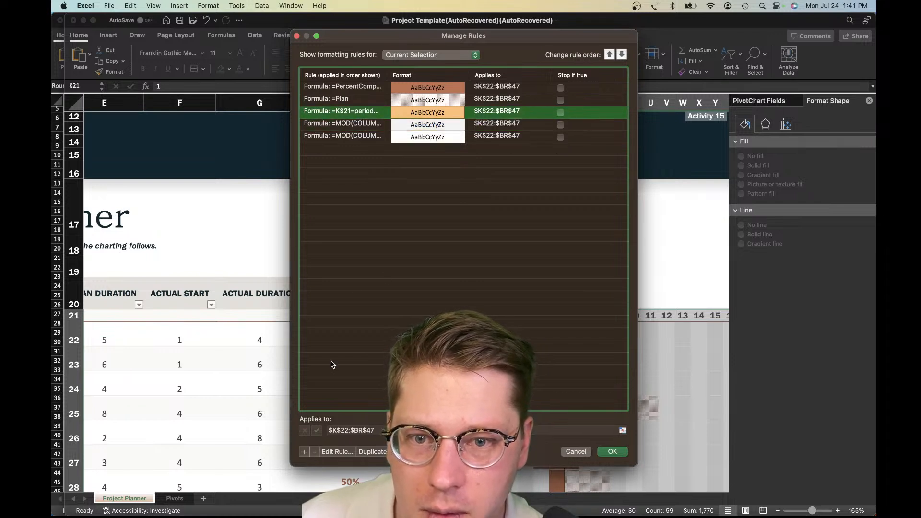
pyautogui.click(317, 452)
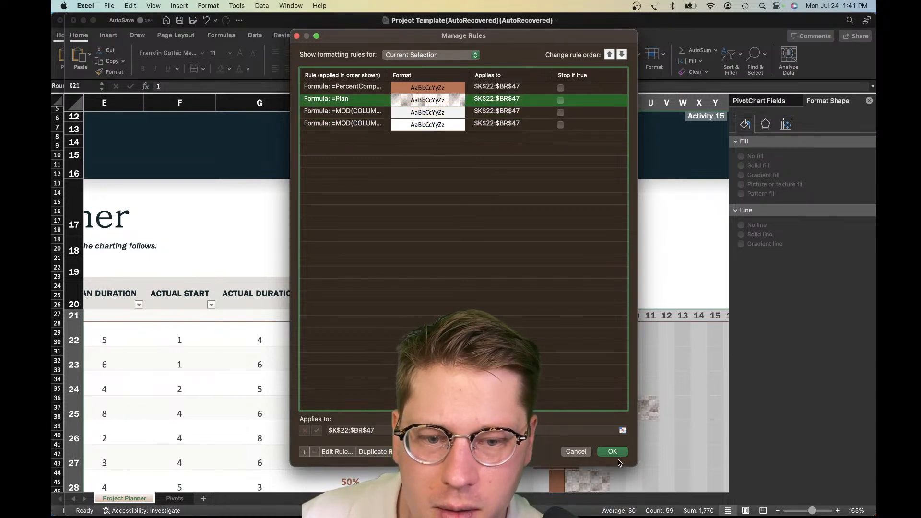
pyautogui.click(612, 452)
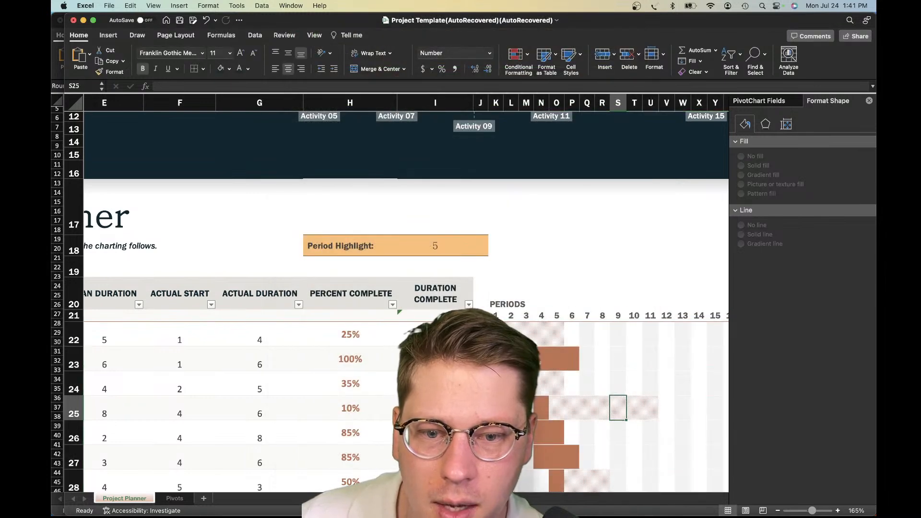
# Clear the Period Highlight label and value by filling blank cell G18 across H18:J18
pyautogui.click(426, 250)
pyautogui.click(293, 243)
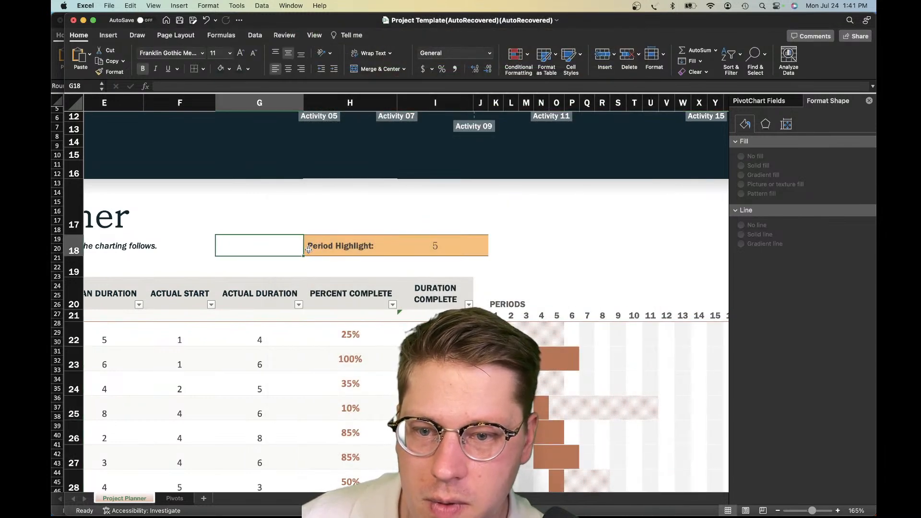
pyautogui.moveTo(303, 257); pyautogui.dragTo(482, 251)
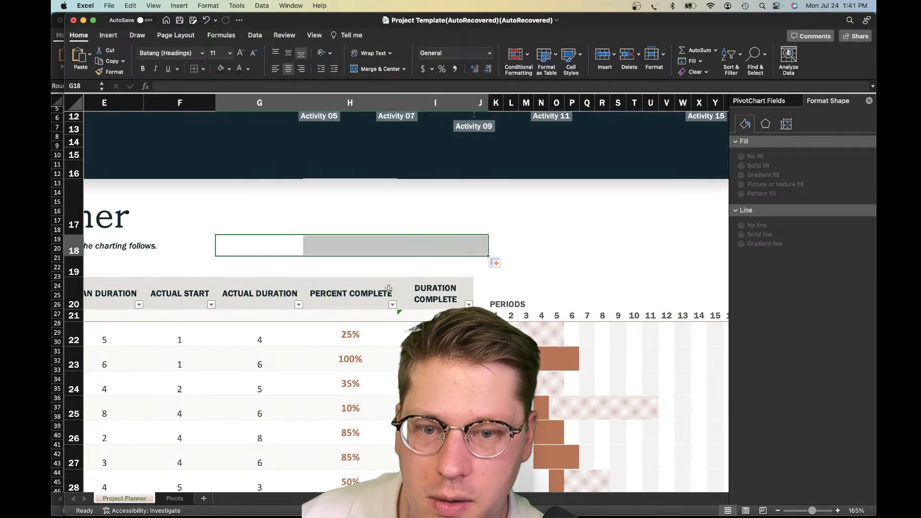
pyautogui.click(381, 268)
# Review the planner table and the Gantt bars from the header rows down to the lower tasks
pyautogui.scroll(-1, 290, 233)
pyautogui.hscroll(-5, 290, 233)
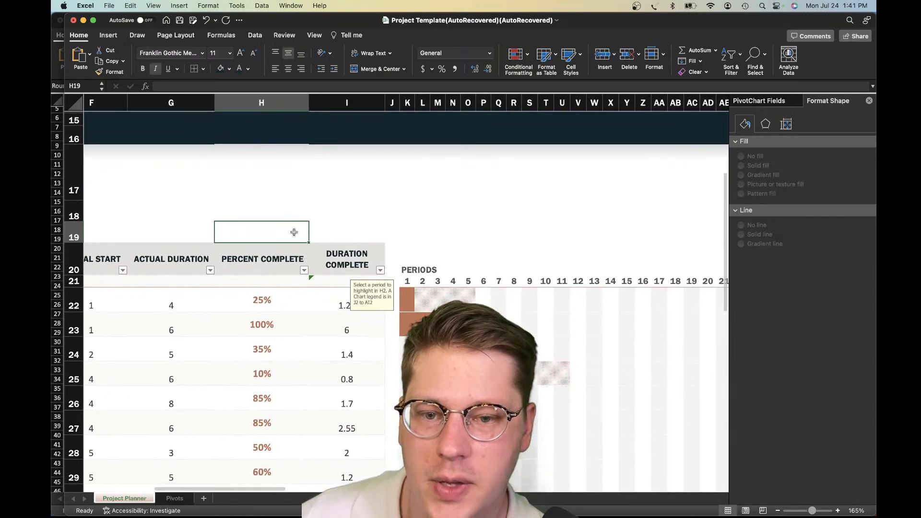
pyautogui.scroll(2, 295, 234)
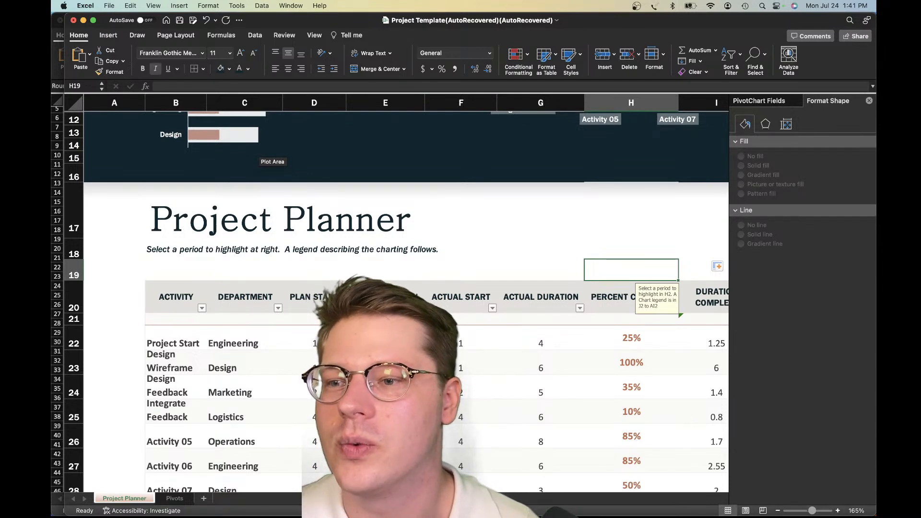
pyautogui.scroll(-5, 479, 302)
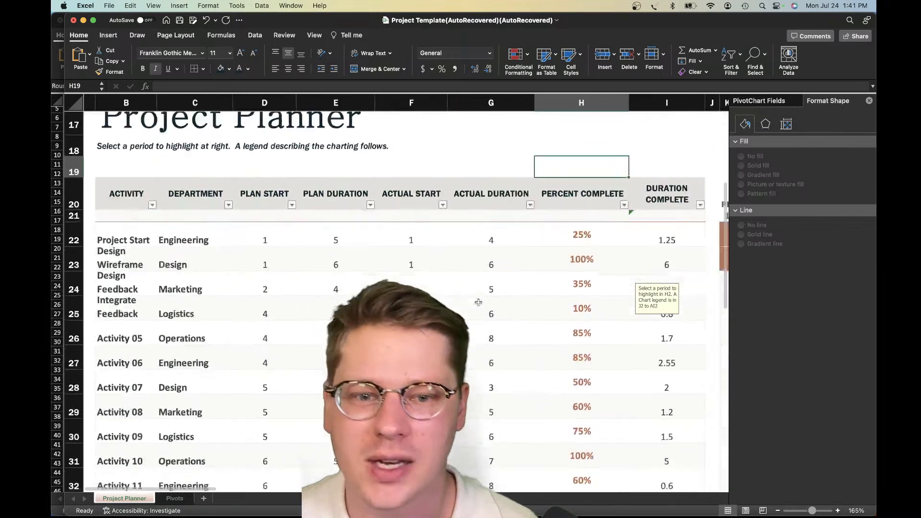
pyautogui.hscroll(5, 480, 303)
pyautogui.hscroll(5, 479, 302)
pyautogui.scroll(2, 479, 302)
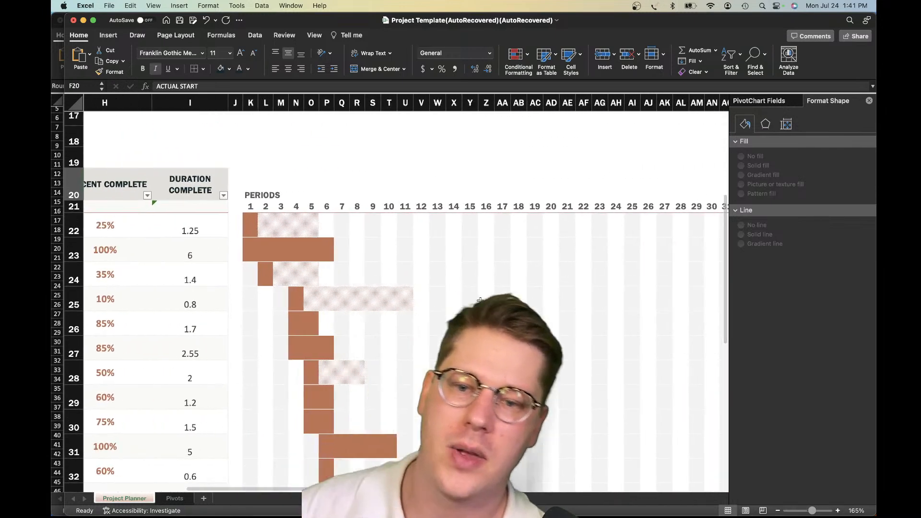
pyautogui.scroll(-10, 479, 300)
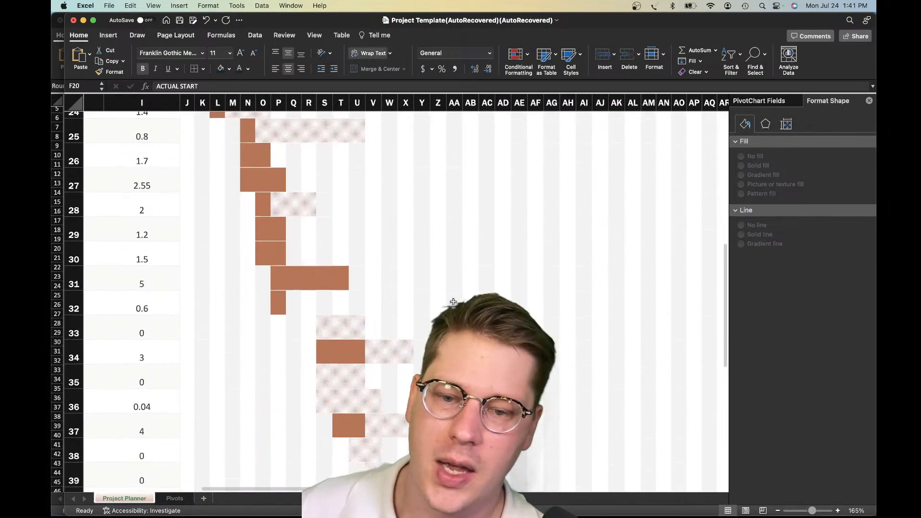
pyautogui.scroll(10, 453, 302)
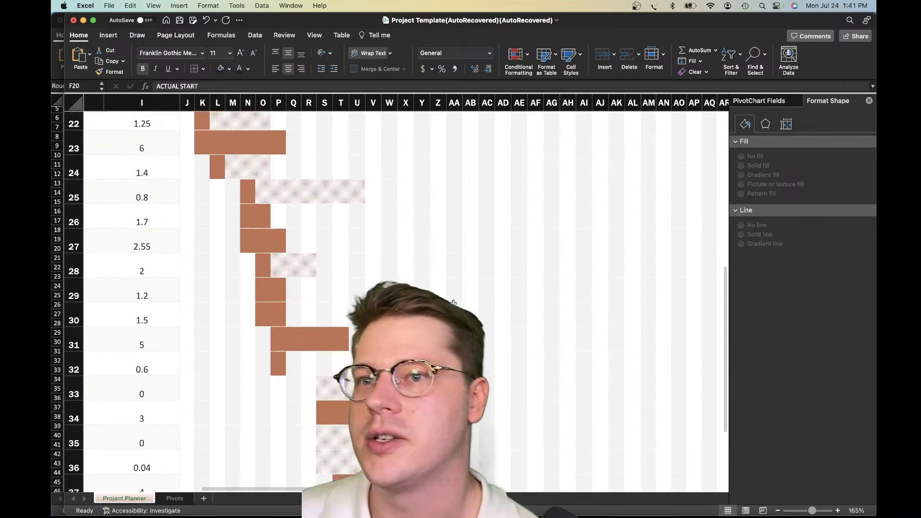
# Check how the planner table and the Gantt chart read side by side at 130% zoom
pyautogui.click(294, 335)
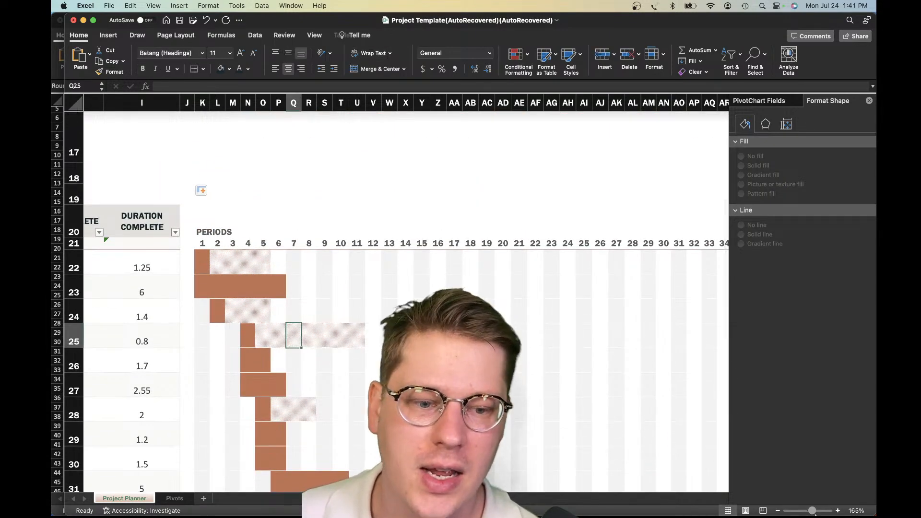
pyautogui.click(777, 511)
pyautogui.click(777, 512)
pyautogui.click(777, 511)
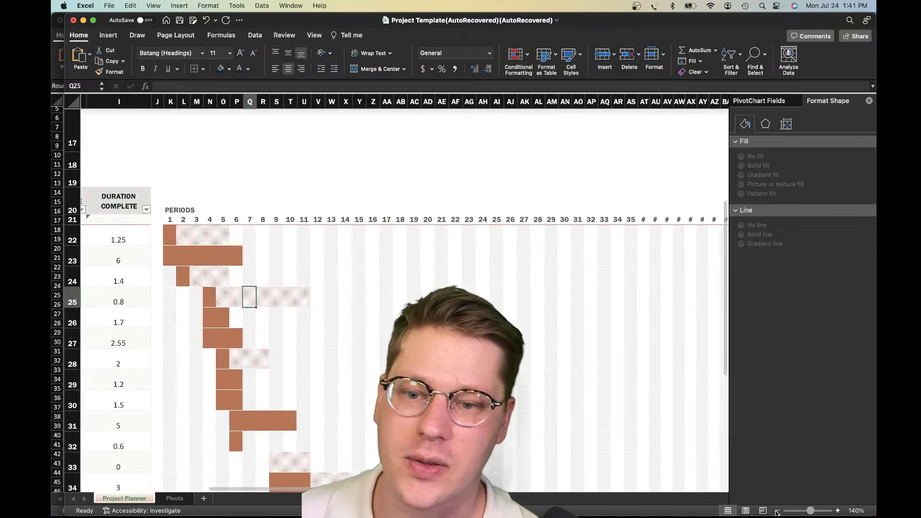
pyautogui.click(777, 511)
pyautogui.hscroll(-5, 393, 364)
pyautogui.scroll(5, 394, 365)
pyautogui.hscroll(-4, 395, 364)
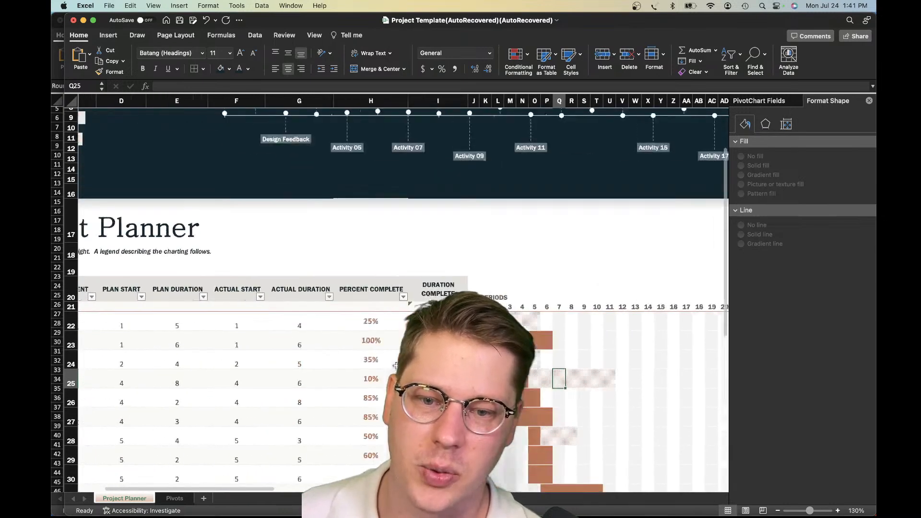
pyautogui.hscroll(-5, 397, 361)
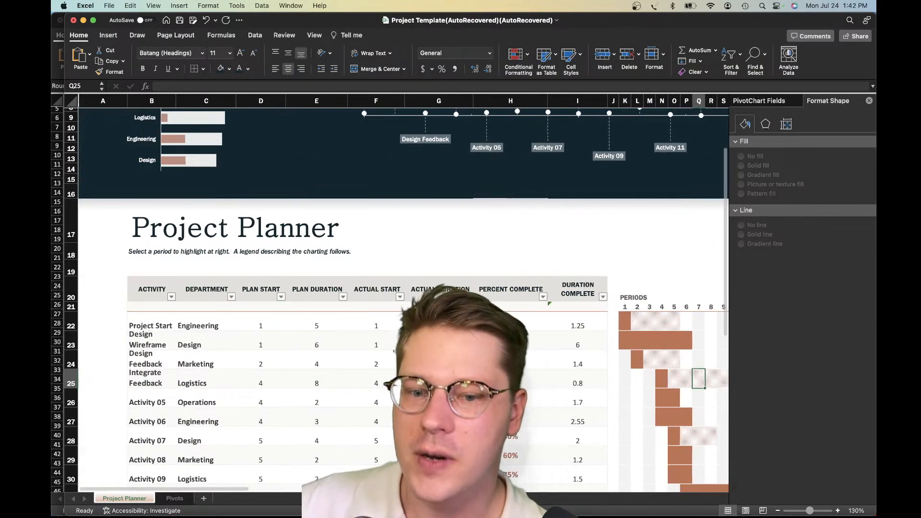
pyautogui.hscroll(3, 397, 360)
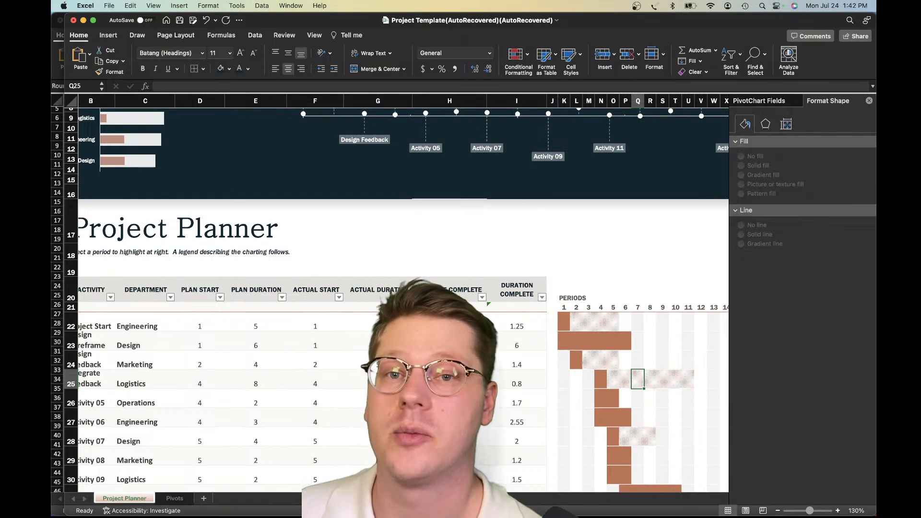
pyautogui.scroll(-5, 519, 255)
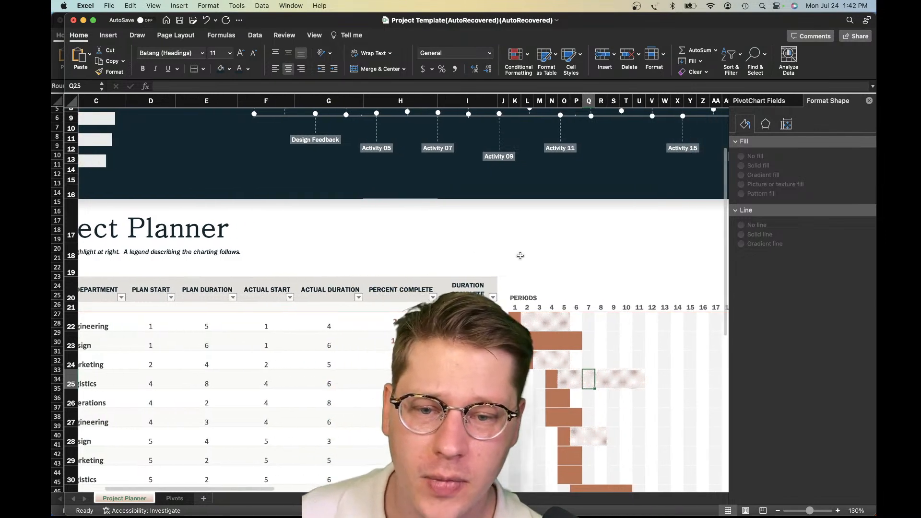
pyautogui.hscroll(-3, 519, 256)
pyautogui.scroll(2, 519, 256)
pyautogui.hscroll(1, 519, 255)
# Examine the Percent Complete values in H22:H47 alongside the duration columns and the Gantt bars
pyautogui.click(509, 271)
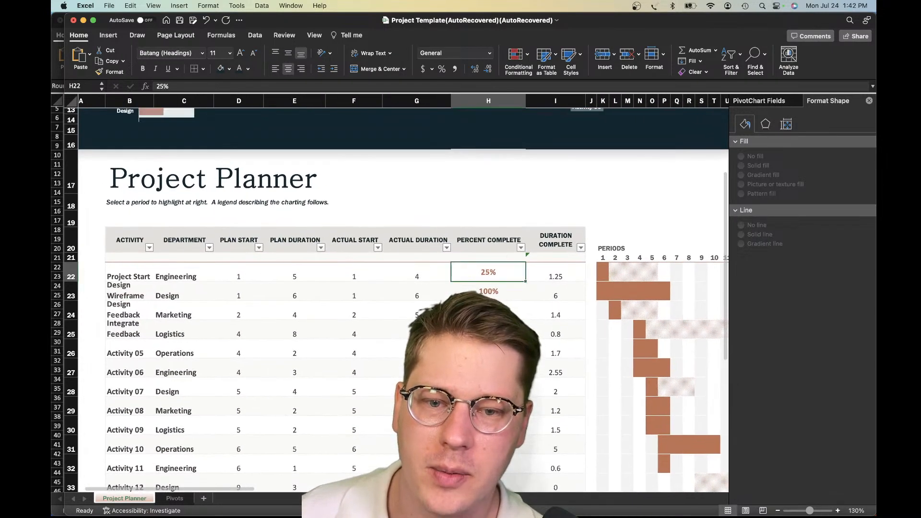
pyautogui.scroll(-10, 508, 271)
pyautogui.scroll(3, 480, 312)
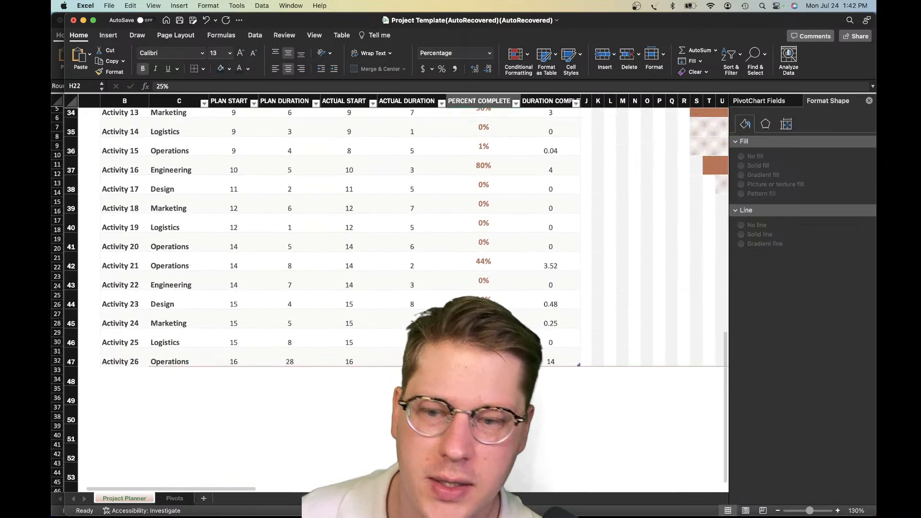
pyautogui.keyDown('shift'); pyautogui.click(480, 355); pyautogui.keyUp('shift')
pyautogui.scroll(5, 479, 356)
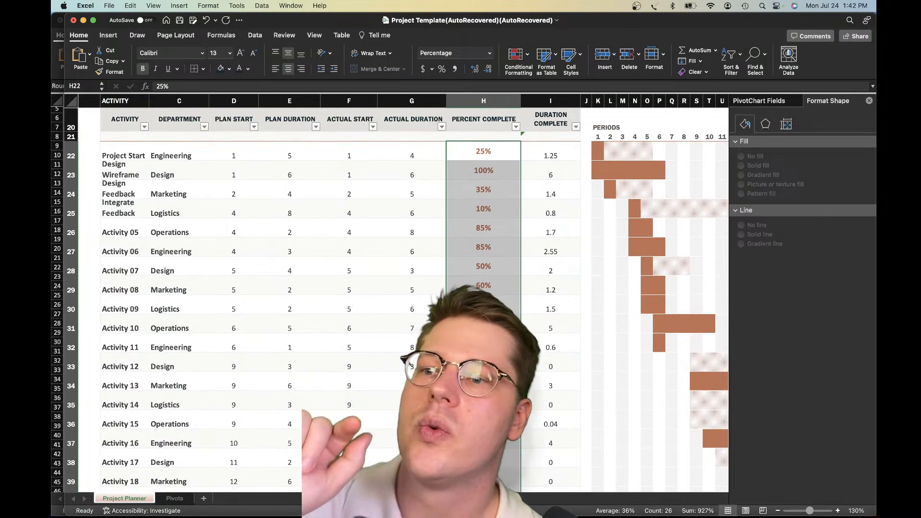
pyautogui.click(384, 264)
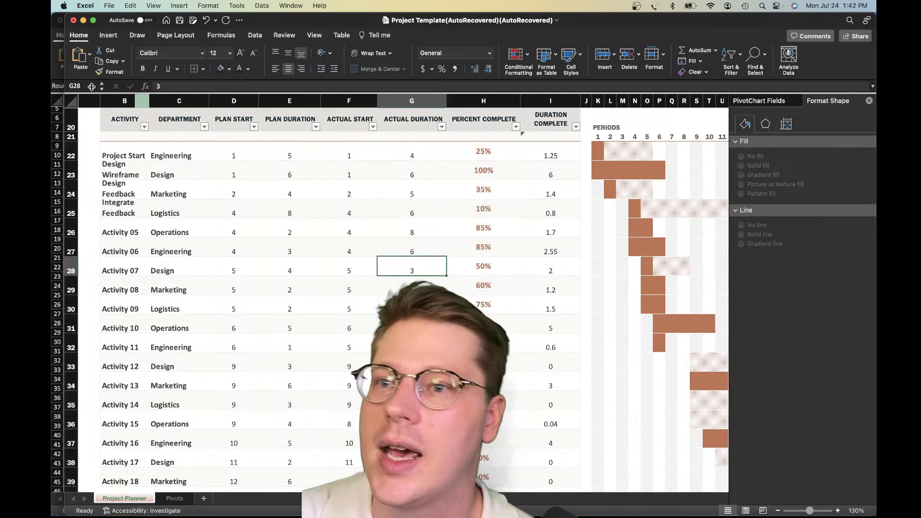
pyautogui.scroll(3, 598, 206)
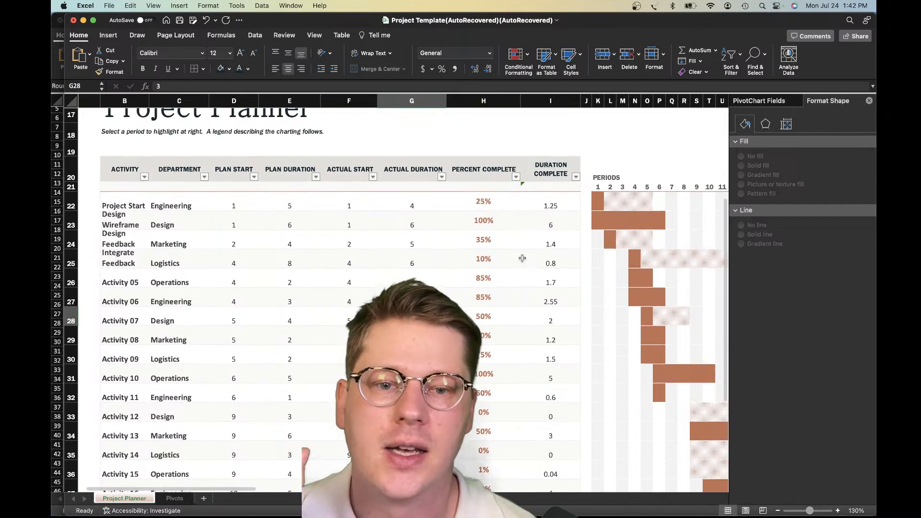
# Examine the period numbers in row 21, including periods 2 and 9, against the task bars and planner columns
pyautogui.click(609, 205)
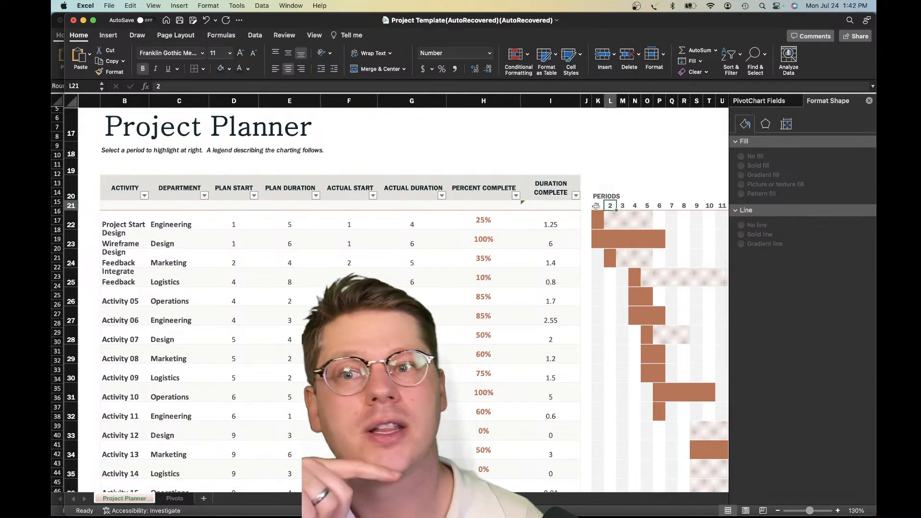
pyautogui.hscroll(2, 589, 217)
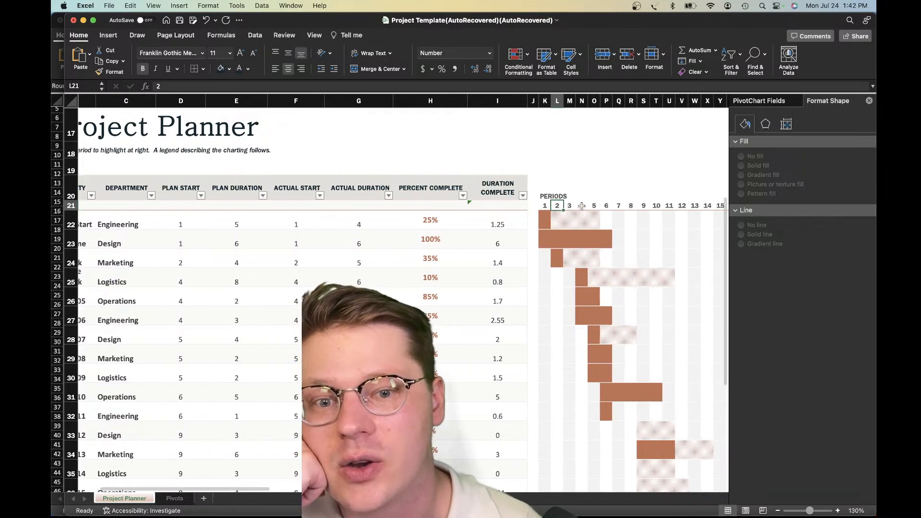
pyautogui.click(581, 209)
pyautogui.hscroll(4, 580, 208)
pyautogui.click(526, 208)
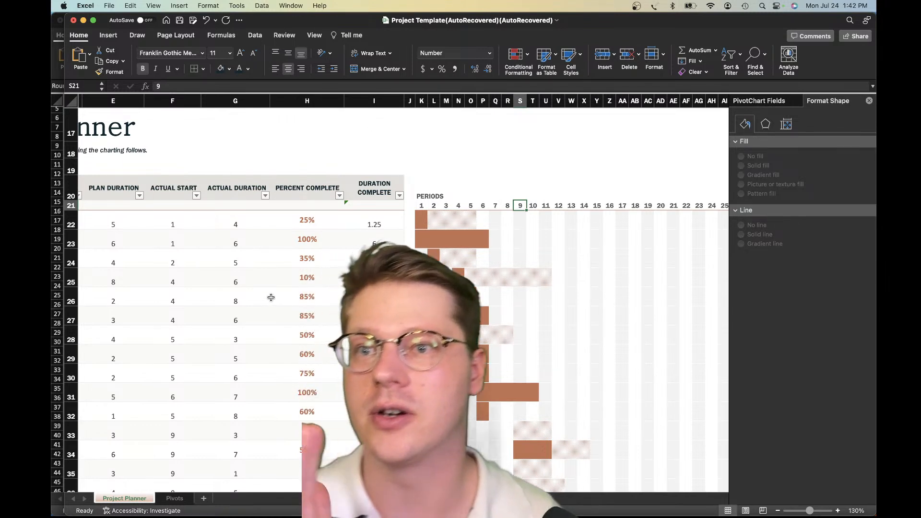
pyautogui.hscroll(-2, 577, 341)
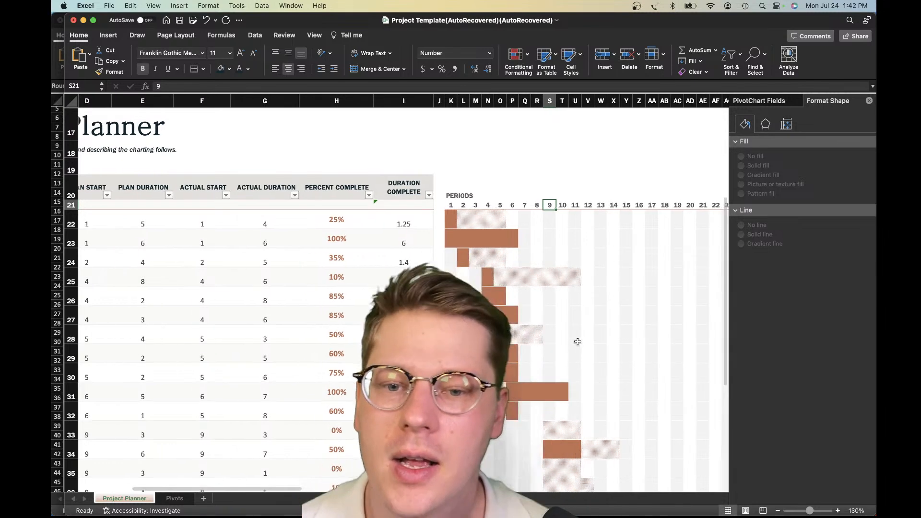
pyautogui.scroll(5, 577, 341)
pyautogui.hscroll(-2, 578, 341)
pyautogui.hscroll(-2, 453, 260)
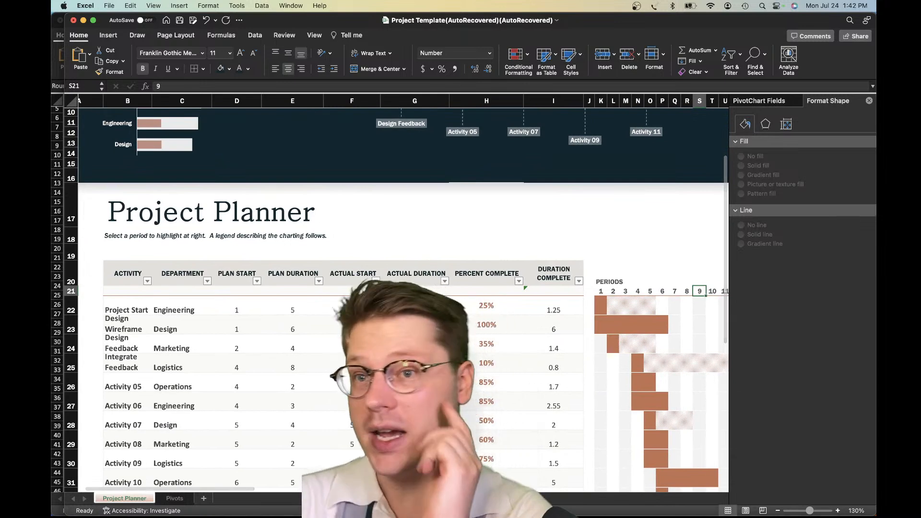
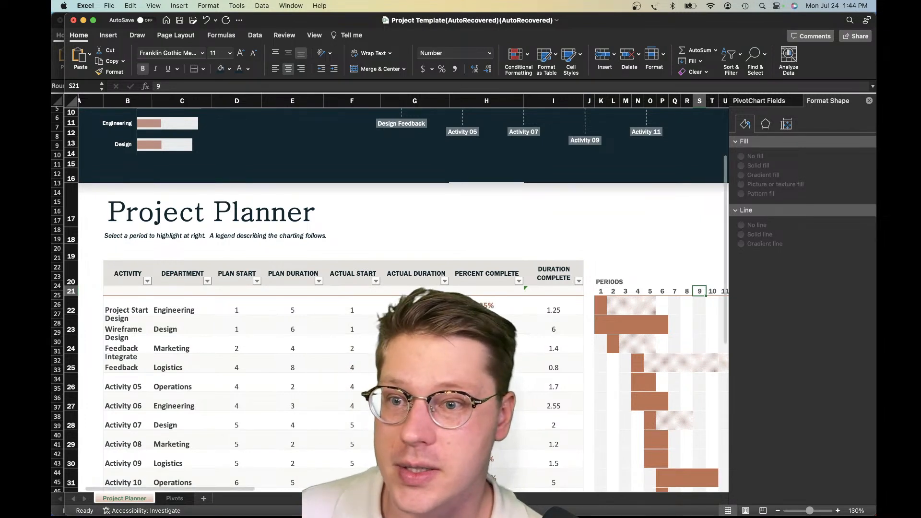
# Search the template gallery for new workbooks with the term "gantt"
pyautogui.click(110, 6)
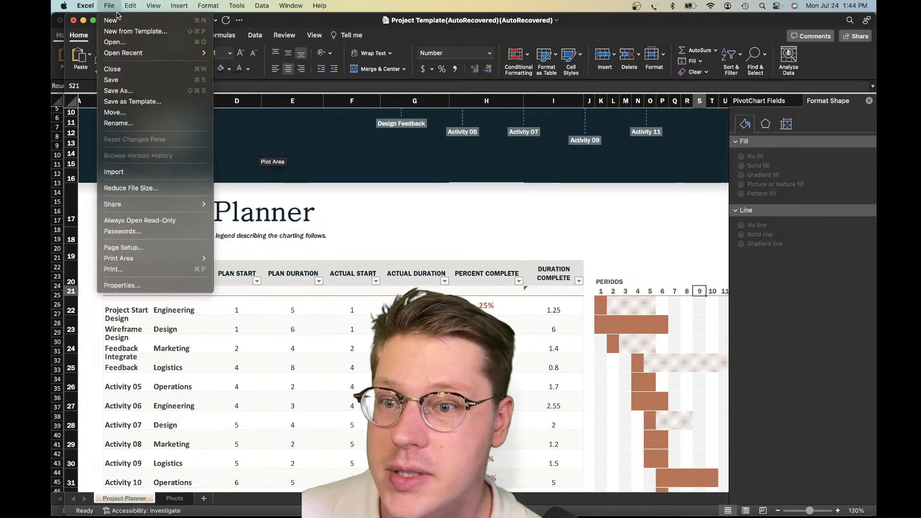
pyautogui.click(144, 32)
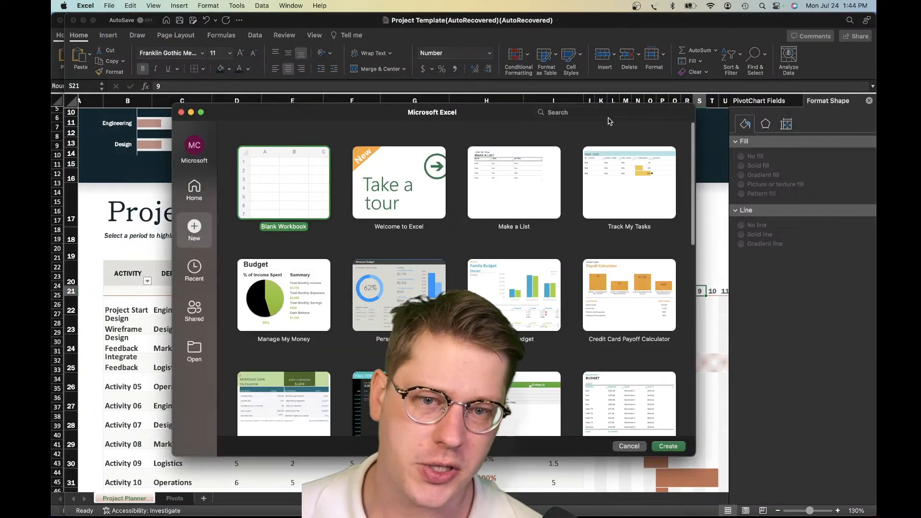
pyautogui.click(601, 113)
pyautogui.write('gantt')
pyautogui.press('Return')
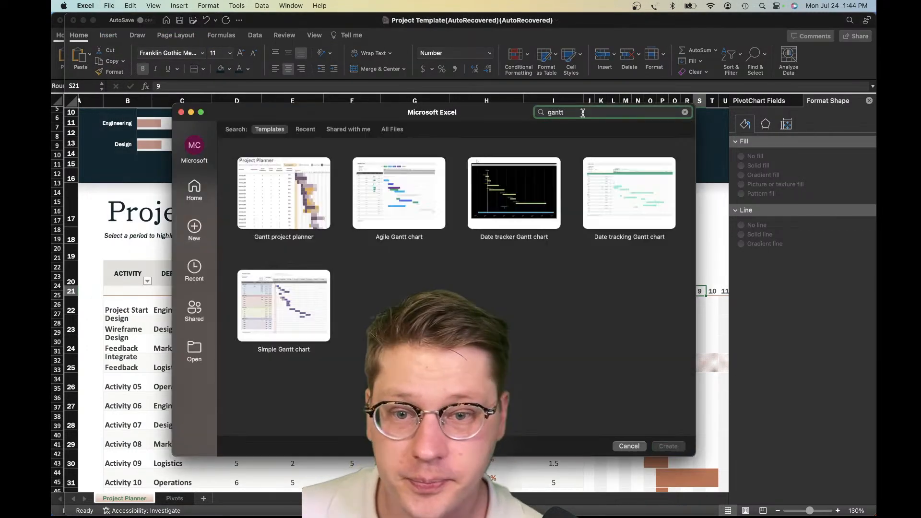
# Compare the Gantt project planner, Agile and Date tracker templates, and create a workbook from the Date tracking Gantt chart template
pyautogui.click(297, 214)
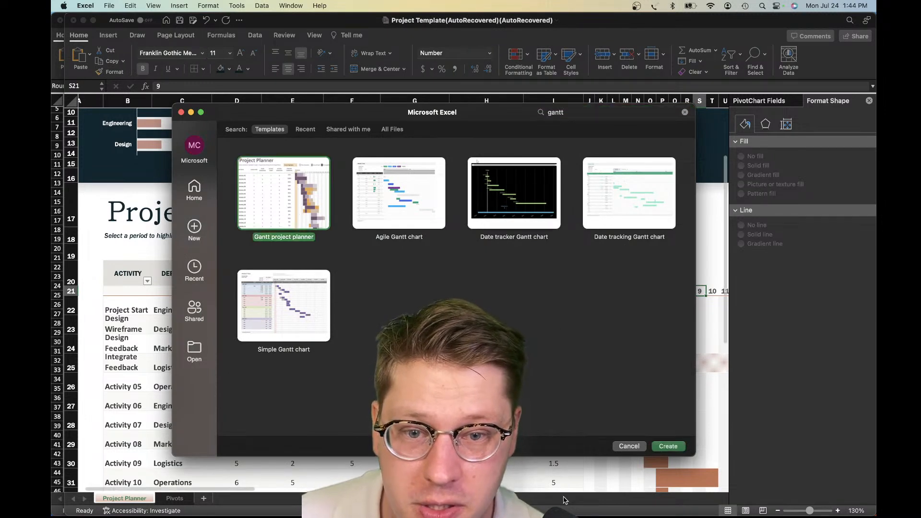
pyautogui.click(420, 212)
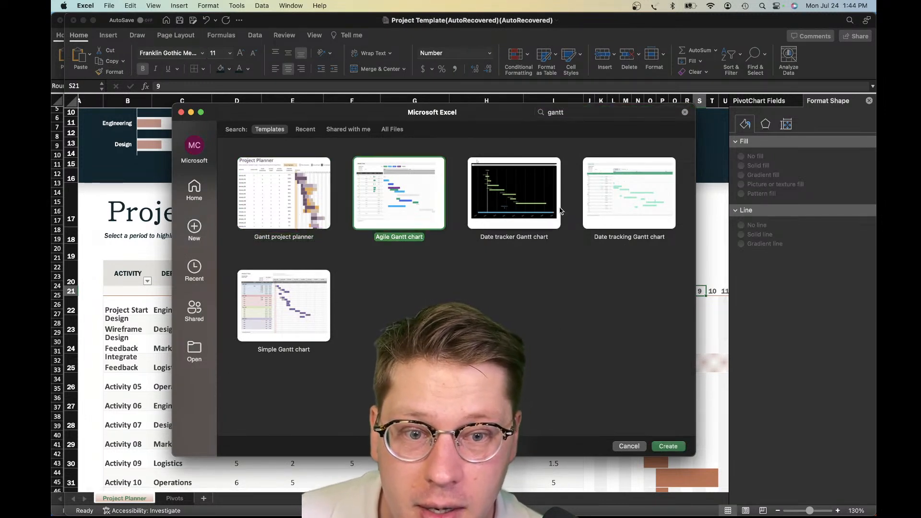
pyautogui.click(500, 206)
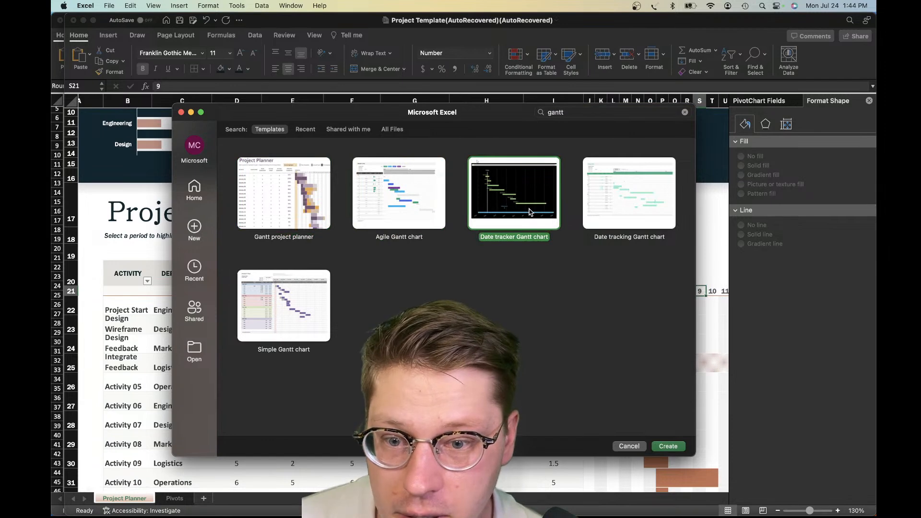
pyautogui.click(648, 212)
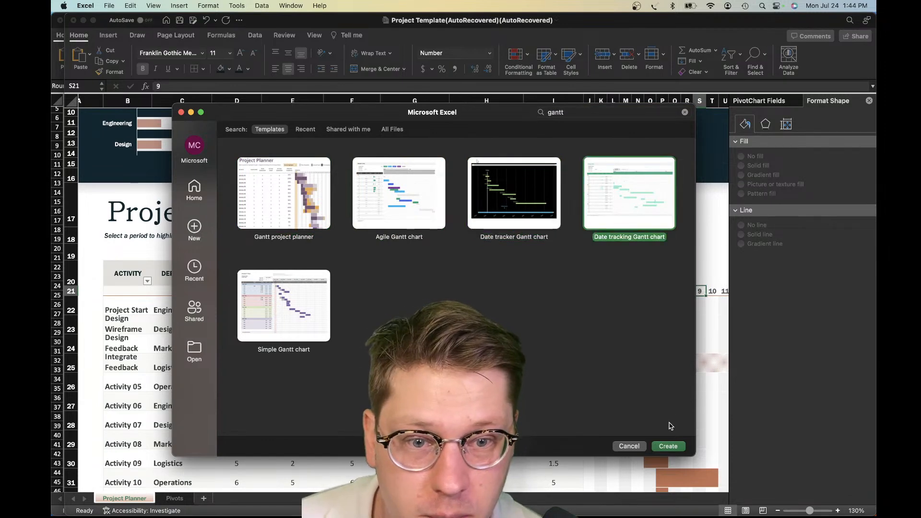
pyautogui.click(667, 447)
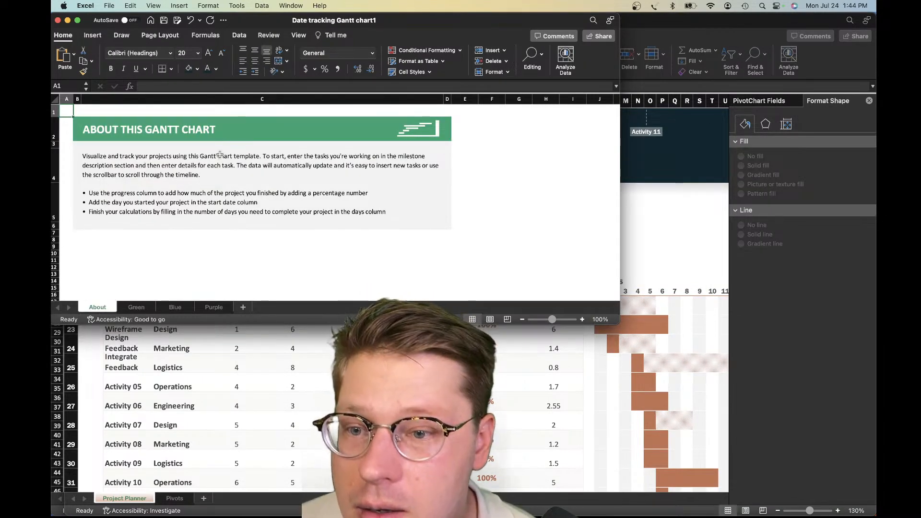
# Enlarge the new workbook's window and go from the About notes to the Green sheet
pyautogui.moveTo(620, 322); pyautogui.dragTo(725, 483)
pyautogui.click(126, 204)
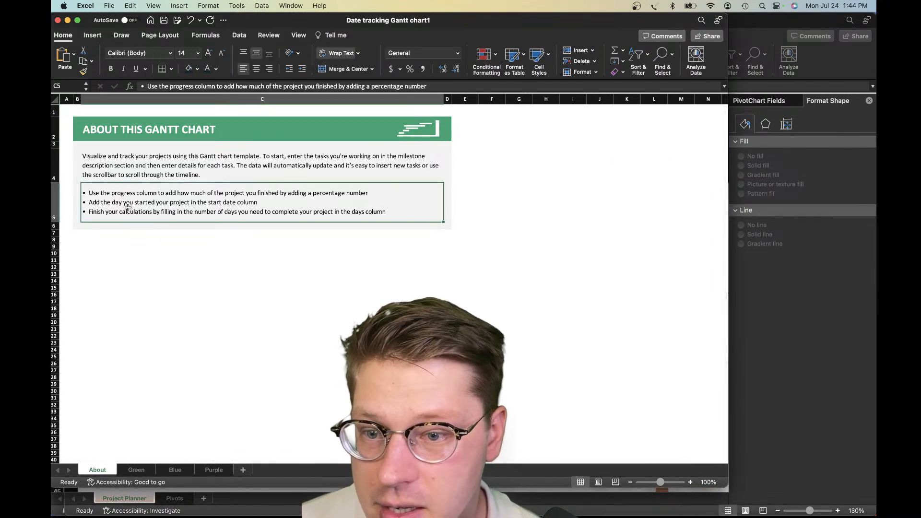
pyautogui.click(130, 470)
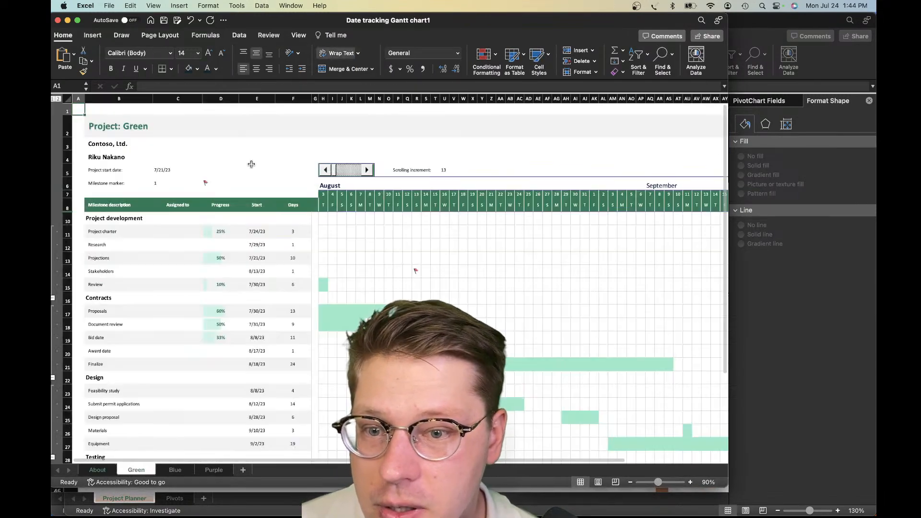
# Examine the dated header row and the timeline cells of the Green sheet's Gantt chart next to the milestone columns
pyautogui.click(355, 242)
pyautogui.hscroll(5, 336, 221)
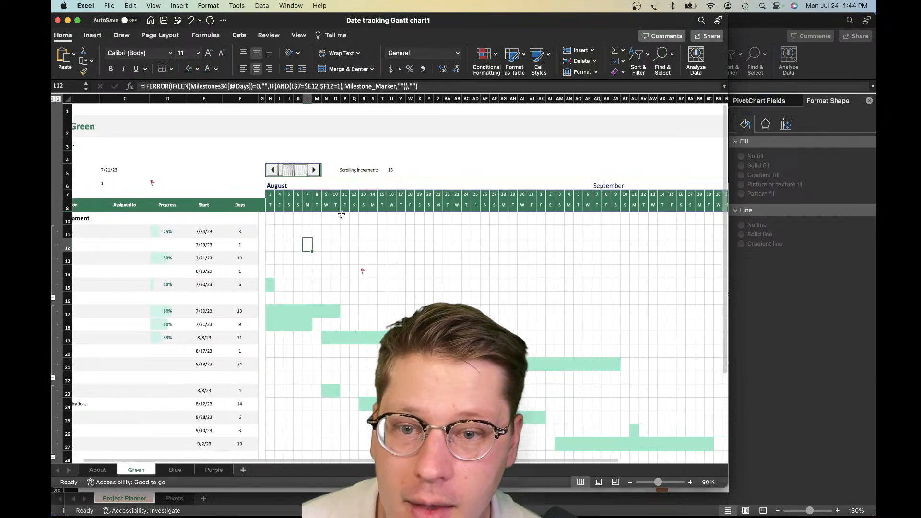
pyautogui.moveTo(185, 205); pyautogui.dragTo(329, 205)
pyautogui.click(205, 242)
pyautogui.moveTo(185, 205); pyautogui.dragTo(333, 207)
pyautogui.click(277, 262)
pyautogui.hscroll(-5, 278, 262)
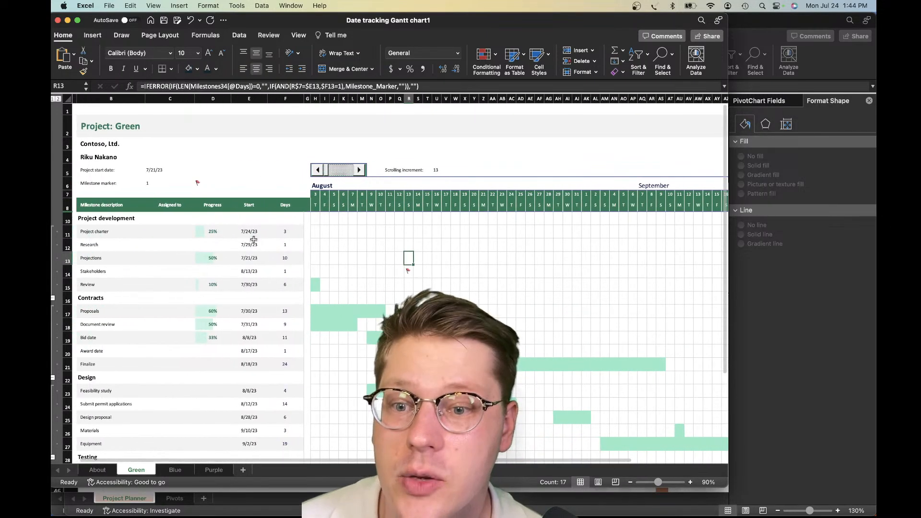
# Inspect the start date formulas of the Project charter and Projections milestones and look through the milestone list below
pyautogui.click(261, 242)
pyautogui.click(242, 232)
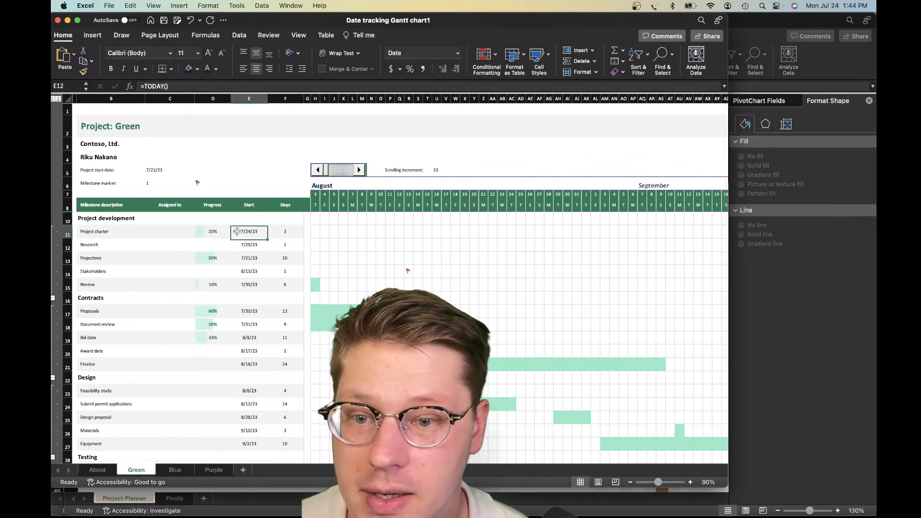
pyautogui.click(249, 258)
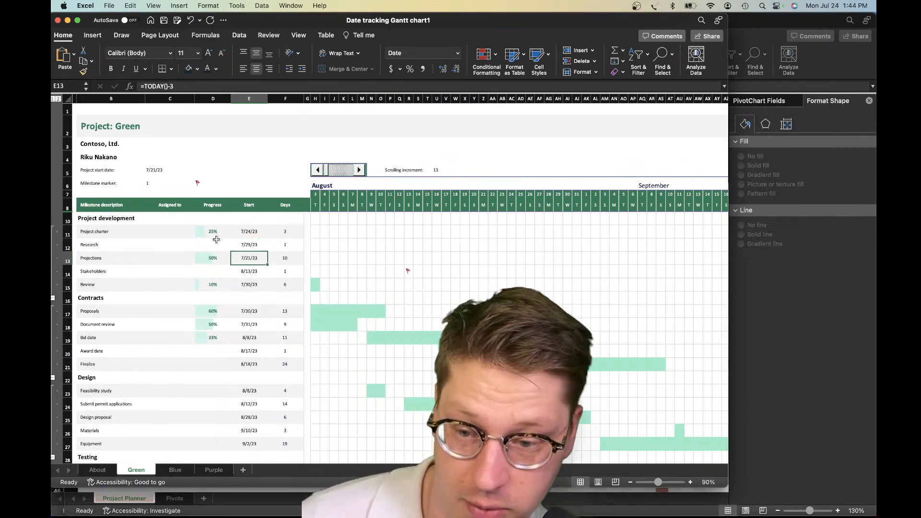
pyautogui.scroll(-1, 228, 215)
pyautogui.scroll(-2, 225, 223)
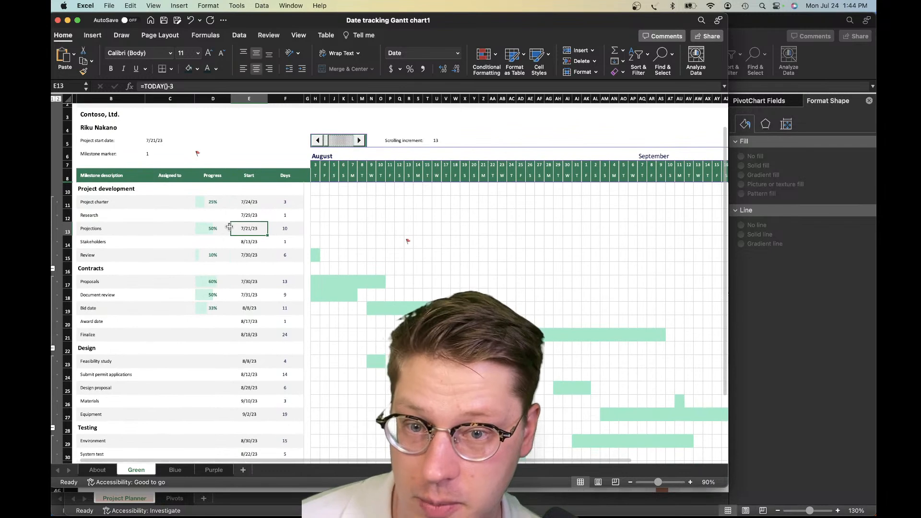
pyautogui.scroll(3, 227, 229)
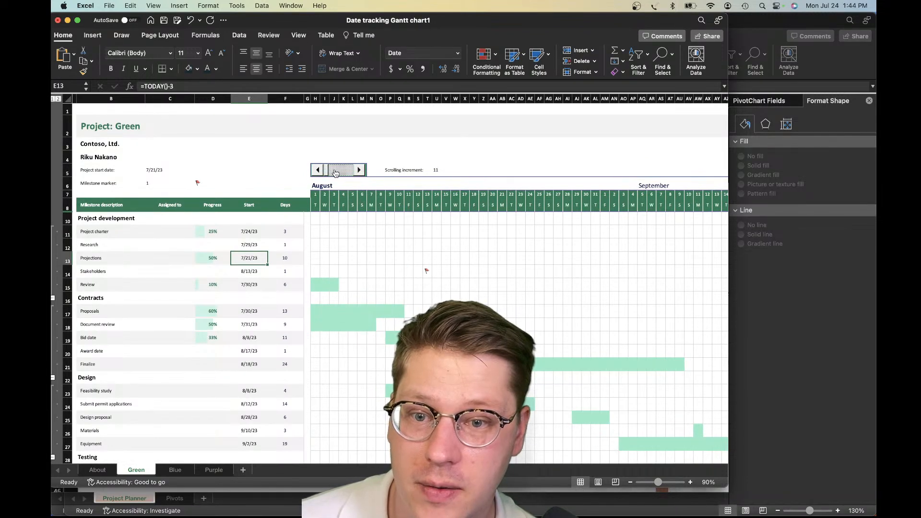
# Move the Gantt timeline with its scroll control to a scrolling increment of 32 and bring it back to 30
pyautogui.moveTo(335, 172); pyautogui.dragTo(339, 173)
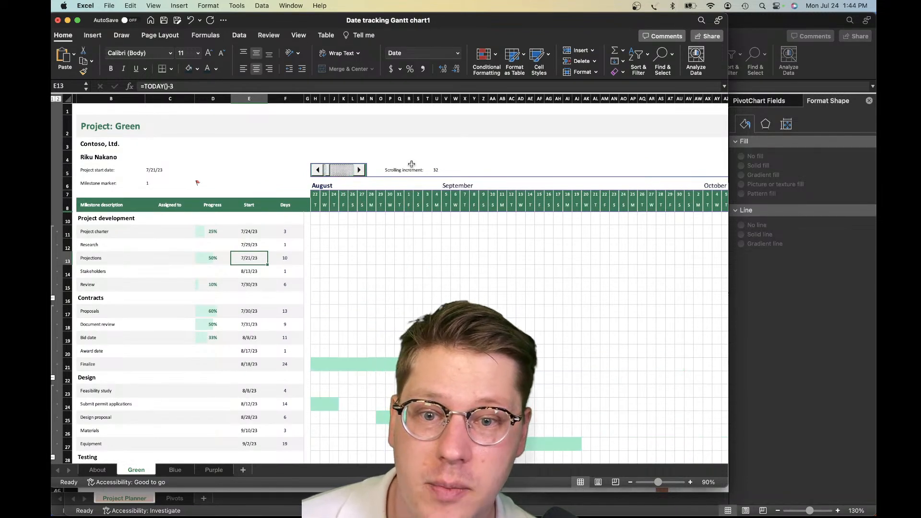
pyautogui.click(454, 170)
pyautogui.click(426, 169)
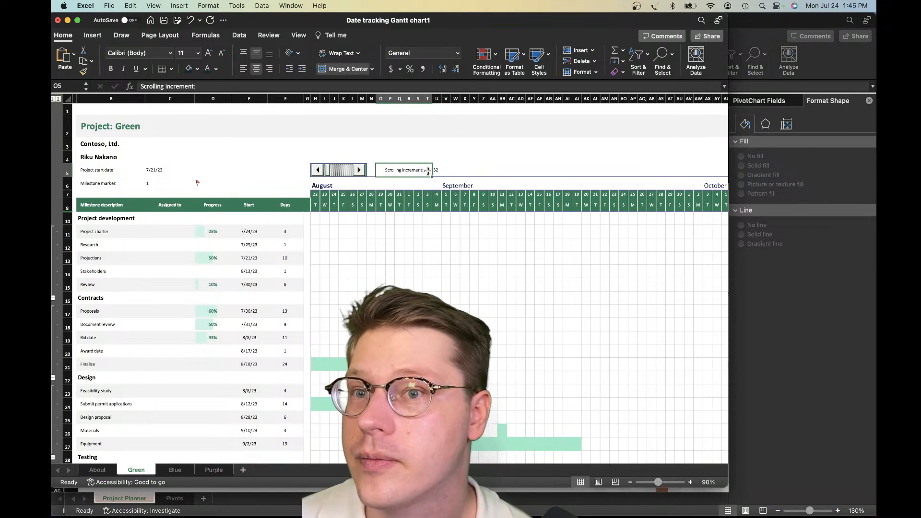
pyautogui.click(325, 156)
pyautogui.moveTo(326, 175); pyautogui.dragTo(340, 176)
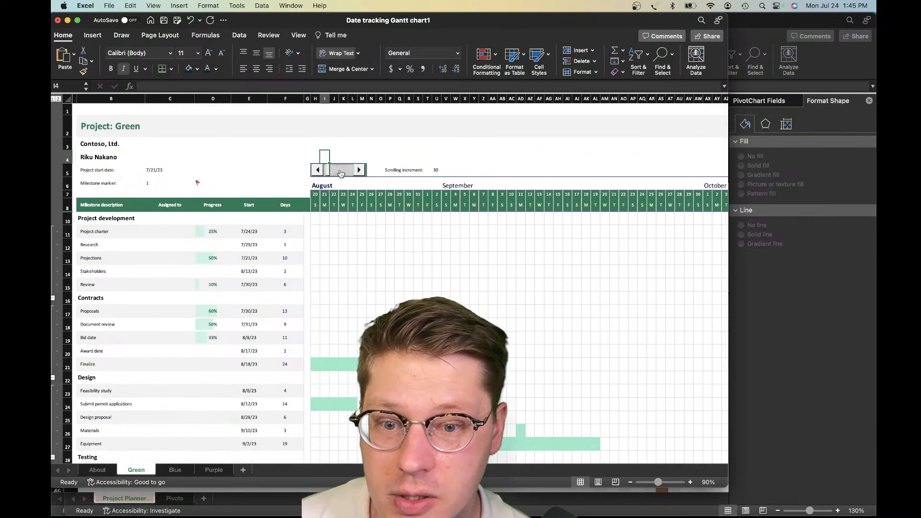
# Inspect the milestone marker formula in timeline cell Q13 and leave it unedited
pyautogui.scroll(-3, 422, 182)
pyautogui.click(399, 189)
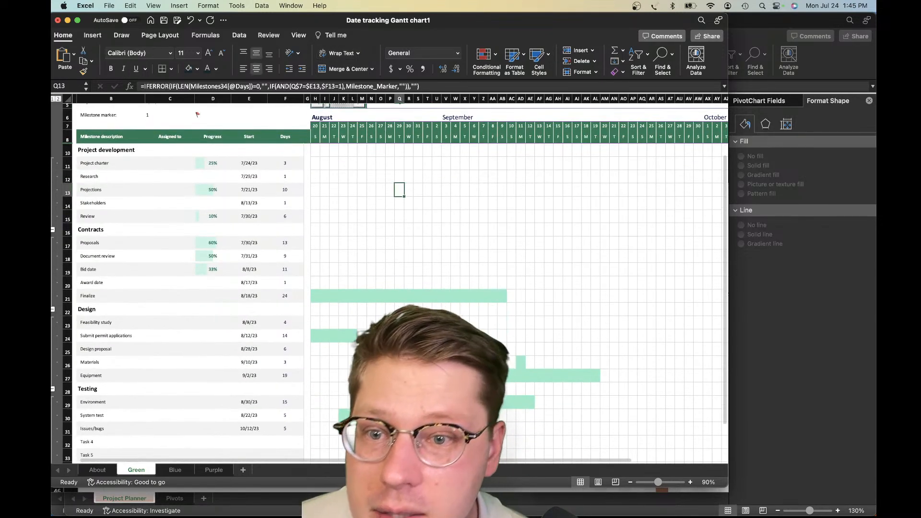
pyautogui.scroll(2, 356, 275)
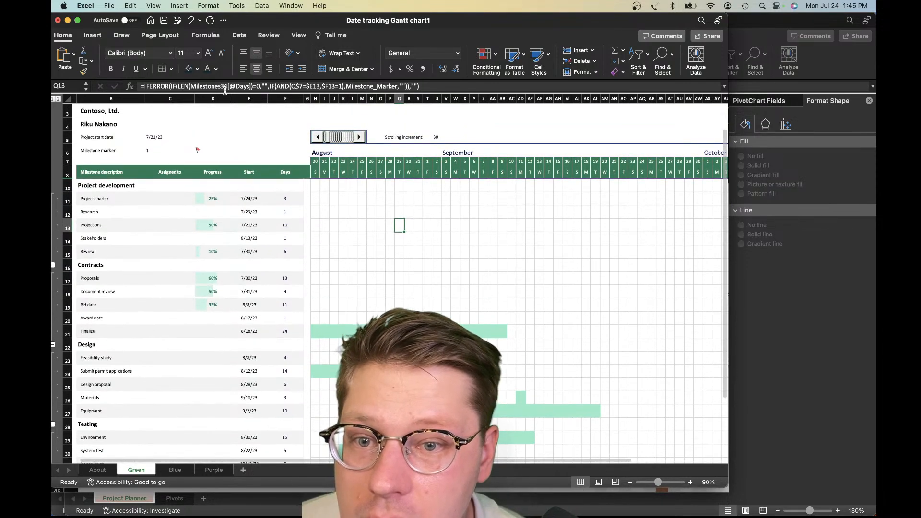
pyautogui.moveTo(212, 87); pyautogui.dragTo(276, 87)
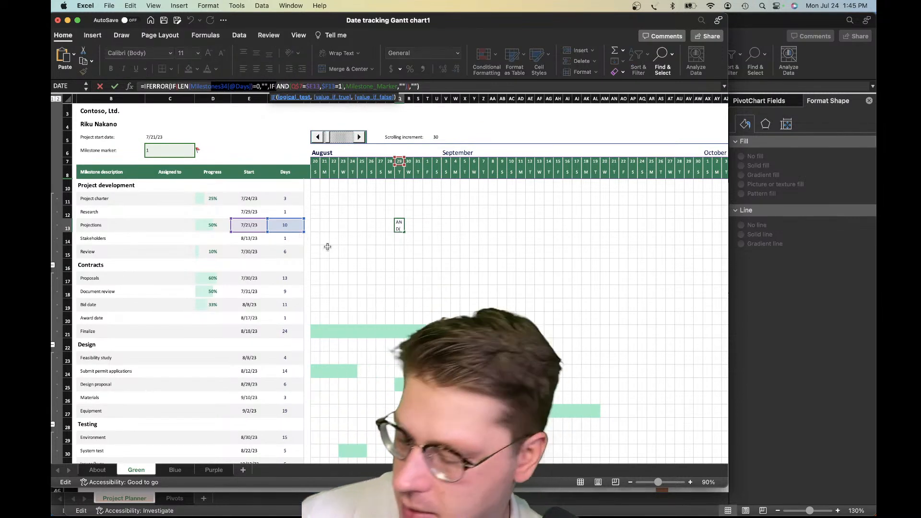
pyautogui.press('Escape')
# Examine how far the timeline's date columns extend, from the scroll control to the last day, and return to the milestone columns
pyautogui.scroll(2, 350, 246)
pyautogui.click(442, 131)
pyautogui.hscroll(10, 363, 158)
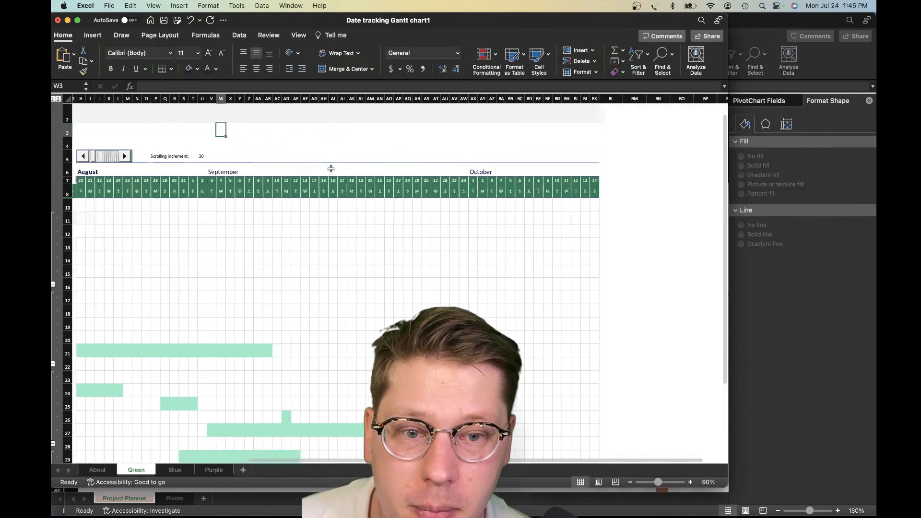
pyautogui.hscroll(-10, 328, 185)
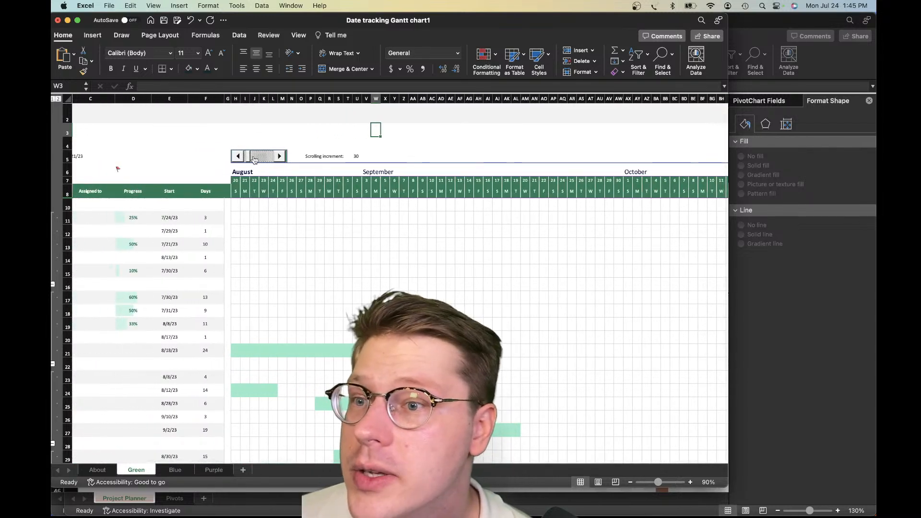
pyautogui.scroll(1, 207, 125)
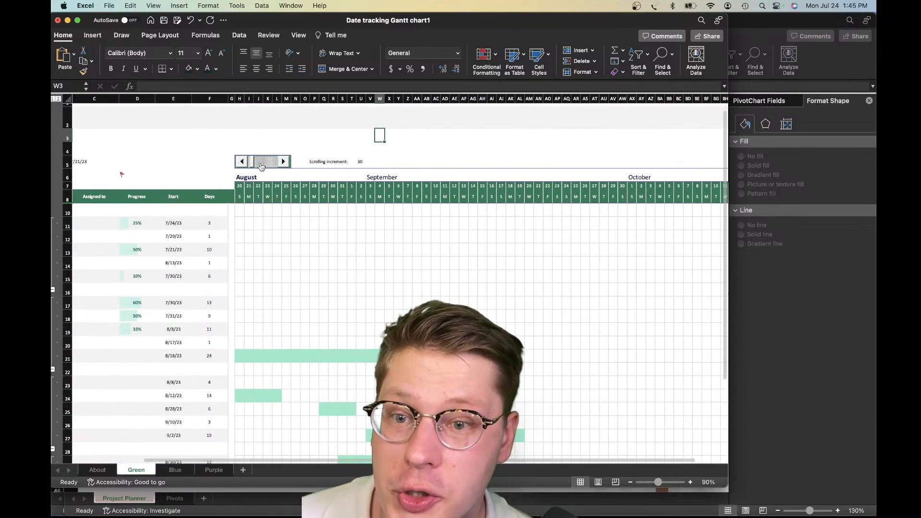
# Advance the Gantt timeline by one day to a scrolling increment of 31 and check the scrolling increment cell
pyautogui.click(287, 165)
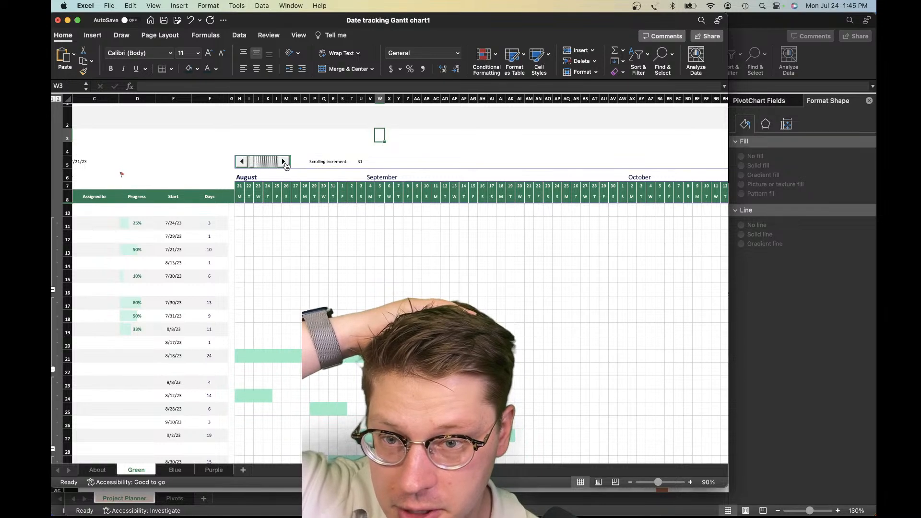
pyautogui.click(331, 162)
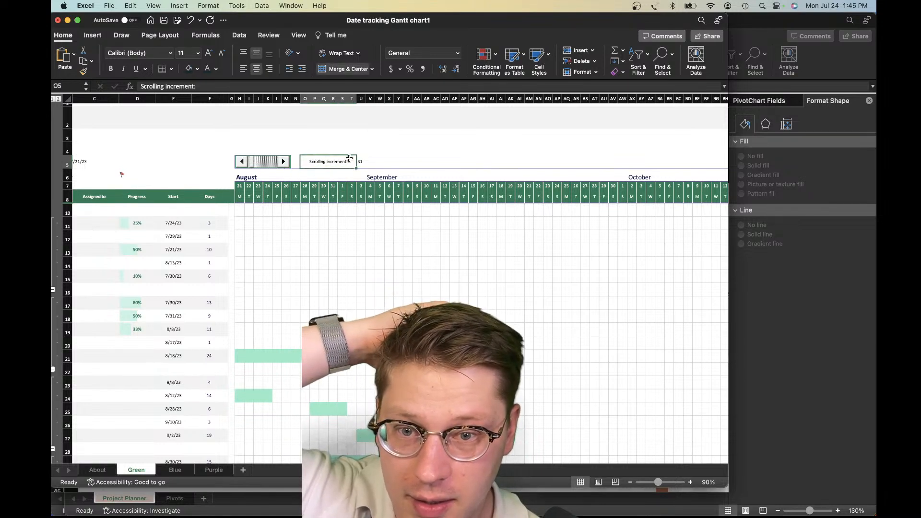
pyautogui.click(360, 162)
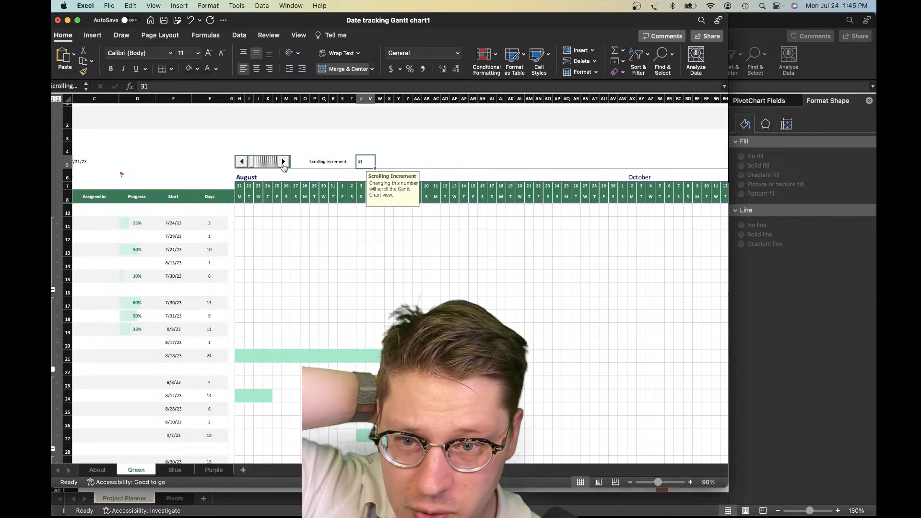
# Inspect the milestone marker value in row 6 and the flag formula in D6 beside it
pyautogui.click(225, 149)
pyautogui.hscroll(-3, 221, 158)
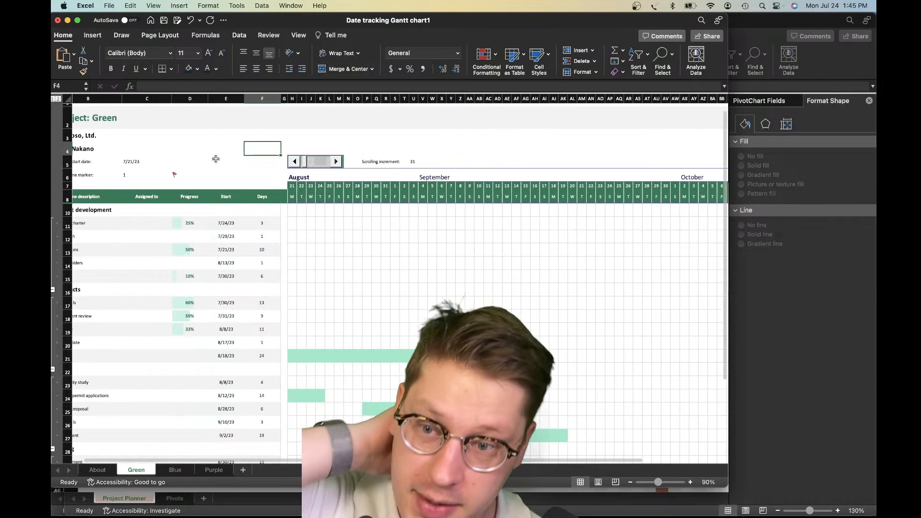
pyautogui.click(213, 181)
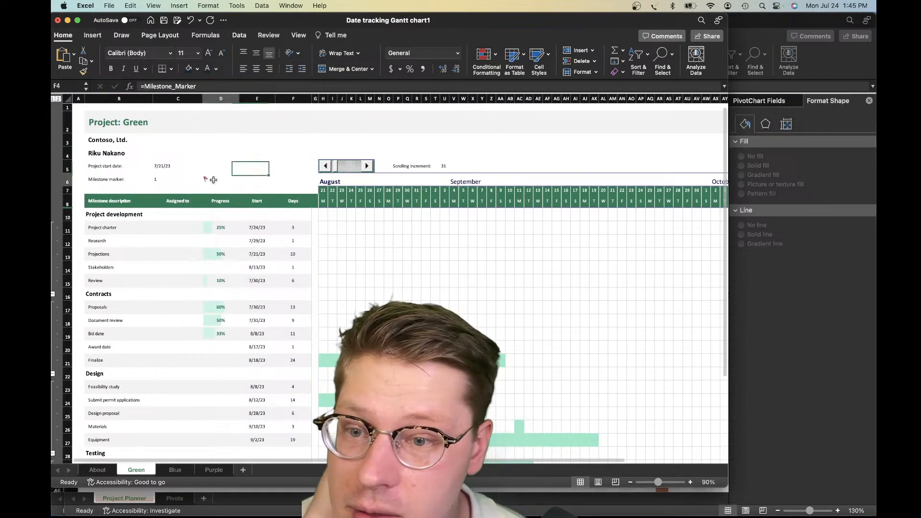
pyautogui.click(158, 183)
pyautogui.scroll(-1, 223, 259)
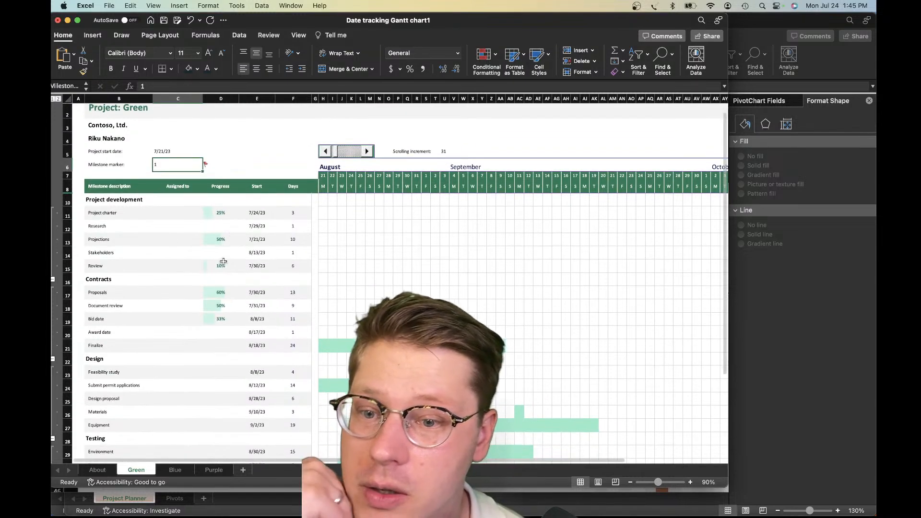
# Examine the Progress percentages down to the last tasks, the matching Gantt bars and the timeline cells around R14
pyautogui.click(221, 264)
pyautogui.scroll(-10, 216, 261)
pyautogui.scroll(3, 379, 223)
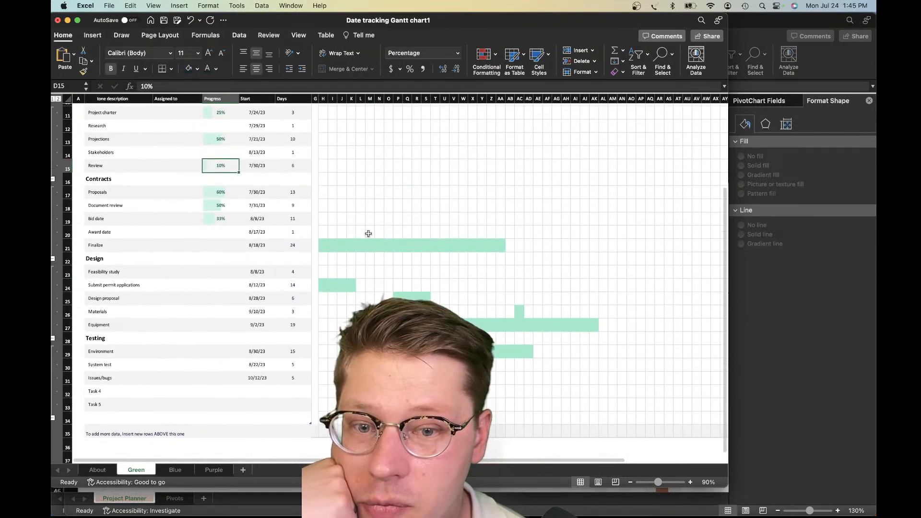
pyautogui.scroll(5, 353, 207)
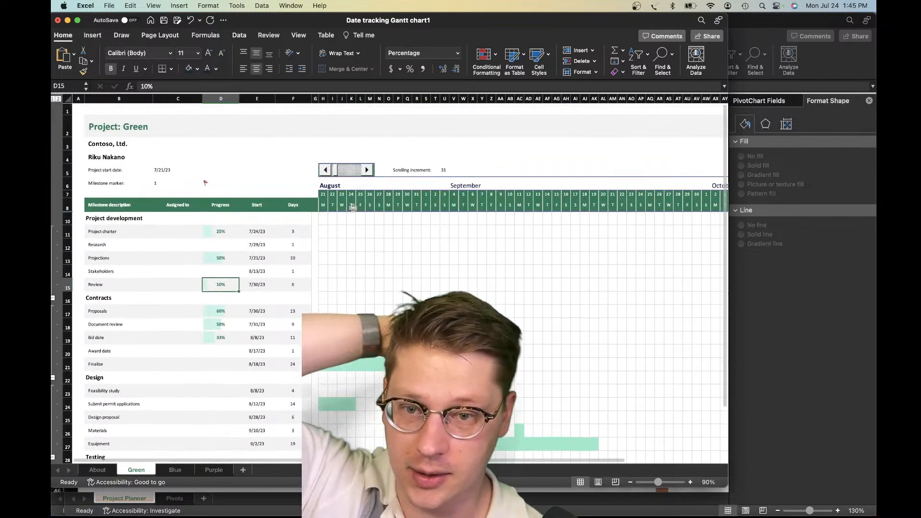
pyautogui.click(370, 259)
pyautogui.click(412, 258)
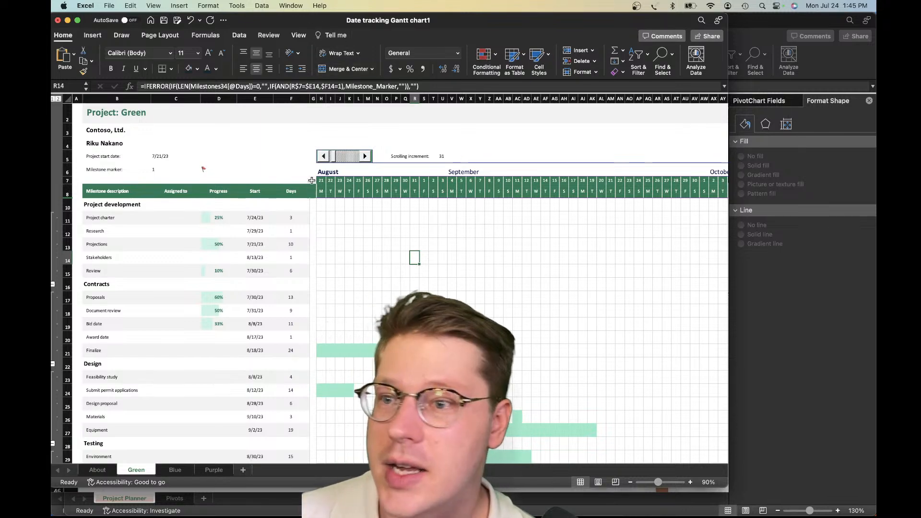
pyautogui.scroll(1, 309, 225)
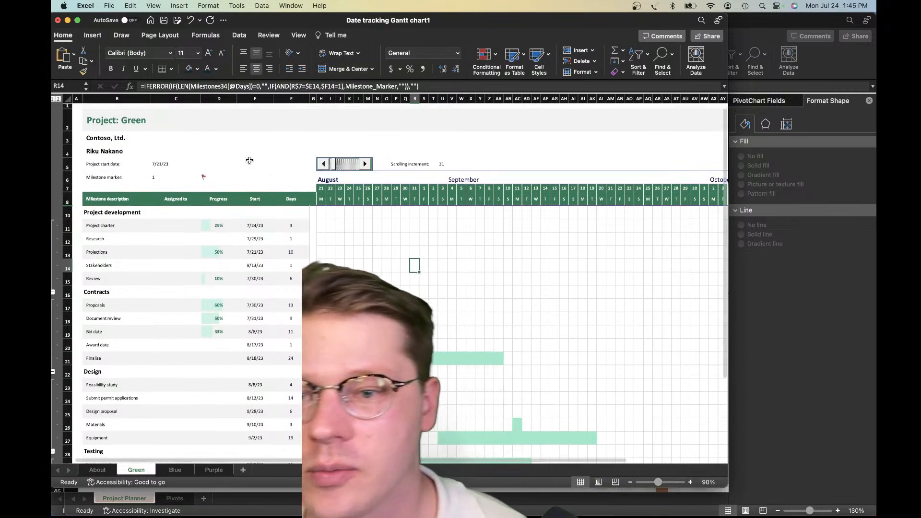
# Look over the task rows and Gantt bars down to the end of the Testing section and return to the sheet's header
pyautogui.click(253, 152)
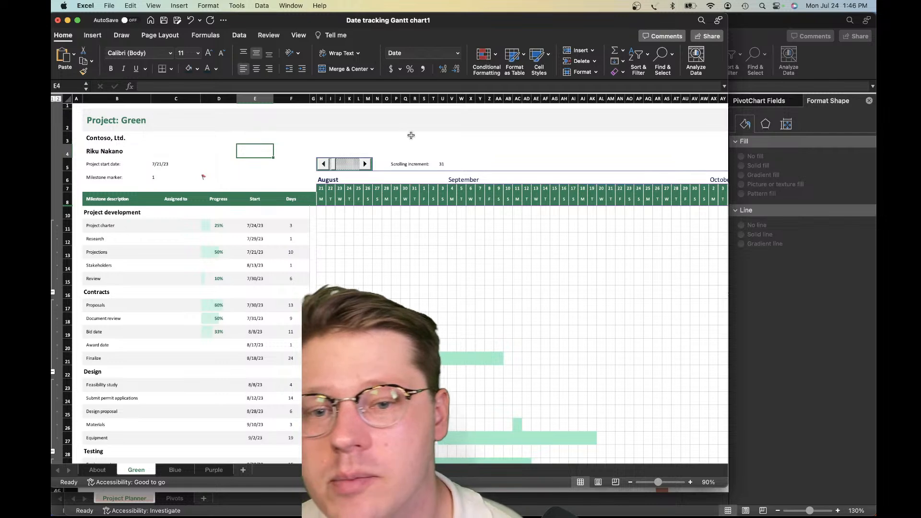
pyautogui.scroll(-1, 413, 139)
pyautogui.click(392, 149)
pyautogui.scroll(-10, 387, 157)
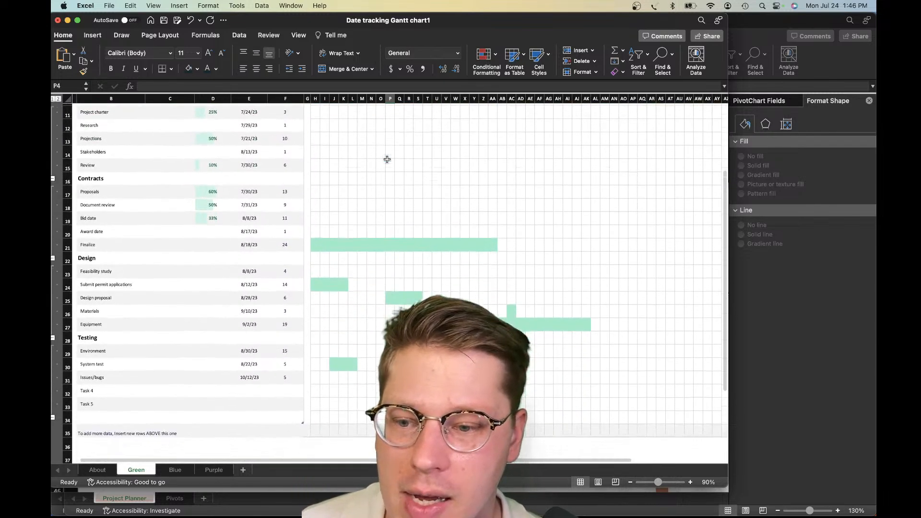
pyautogui.scroll(1, 386, 160)
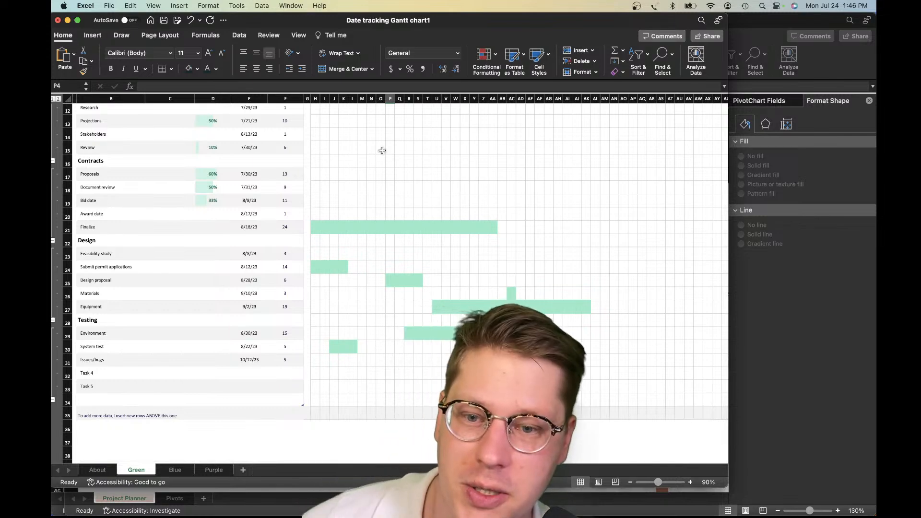
pyautogui.scroll(10, 387, 151)
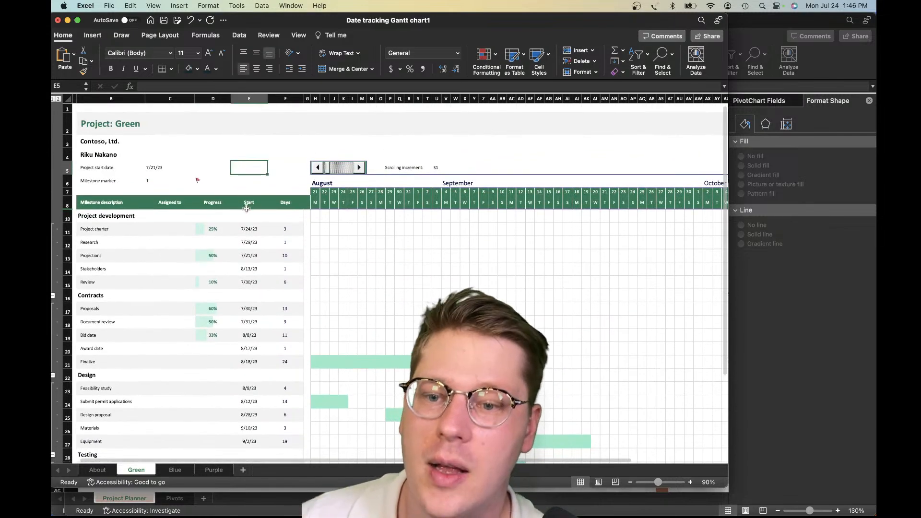
# Inspect the Project charter's start date formula and duration, and the milestone formulas across its timeline cells in row 11
pyautogui.click(251, 229)
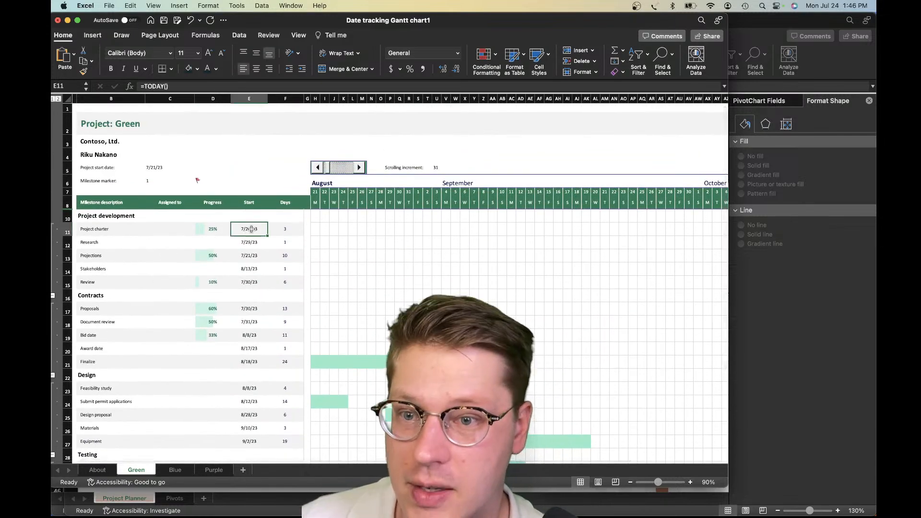
pyautogui.click(275, 233)
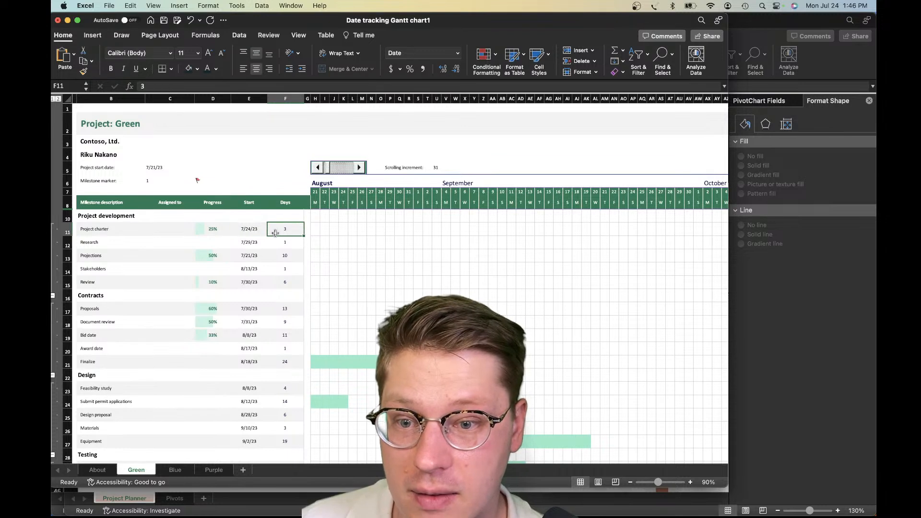
pyautogui.click(320, 229)
pyautogui.press('Right')
pyautogui.press('Right')
pyautogui.press('Right')
pyautogui.press('Right')
pyautogui.press('Right')
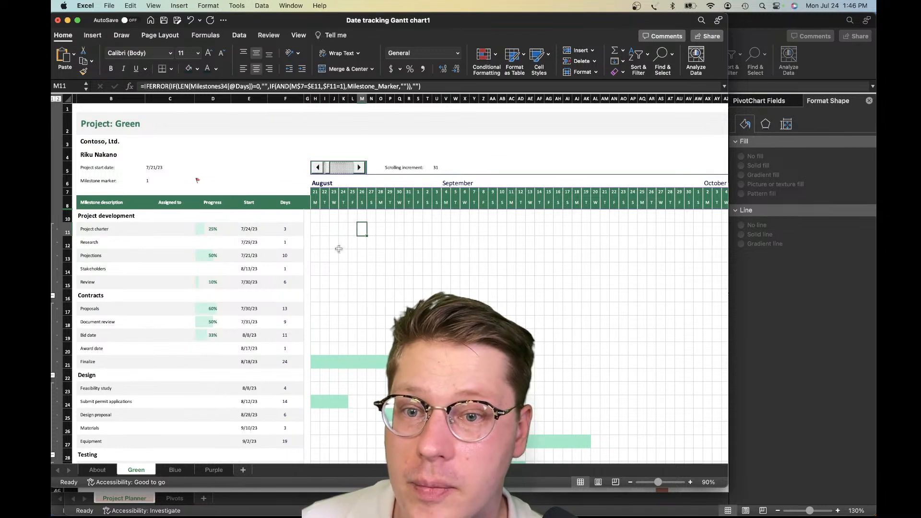
pyautogui.press('Right')
pyautogui.press('Right')
pyautogui.press('Right')
pyautogui.press('Right')
pyautogui.press('Right')
pyautogui.press('Right')
pyautogui.press('Right')
pyautogui.press('Right')
pyautogui.press('Right')
pyautogui.press('Right')
pyautogui.press('Right')
pyautogui.press('Right')
pyautogui.press('Right')
pyautogui.press('Right')
pyautogui.press('Right')
pyautogui.press('Right')
pyautogui.press('Right')
pyautogui.press('Right')
pyautogui.press('Right')
pyautogui.press('Right')
pyautogui.press('Left')
pyautogui.press('Left')
pyautogui.press('Left')
pyautogui.press('Left')
pyautogui.press('Left')
pyautogui.press('Left')
pyautogui.press('Left')
pyautogui.press('Left')
pyautogui.press('Left')
pyautogui.press('Left')
pyautogui.press('Left')
pyautogui.press('Left')
pyautogui.press('Left')
pyautogui.press('Left')
pyautogui.press('Left')
pyautogui.press('Left')
pyautogui.press('Left')
pyautogui.press('Left')
pyautogui.press('Left')
pyautogui.press('Left')
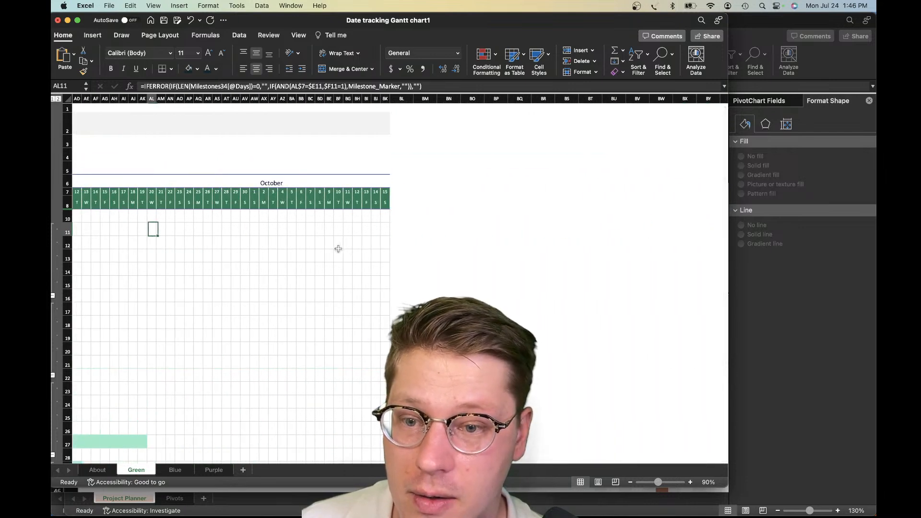
pyautogui.press('Left')
pyautogui.press('Left')
pyautogui.press('Left')
pyautogui.press('Left')
pyautogui.press('Left')
pyautogui.press('Left')
pyautogui.press('Left')
pyautogui.press('Left')
pyautogui.press('Left')
pyautogui.press('Left')
pyautogui.press('Left')
pyautogui.press('Left')
pyautogui.press('Left')
pyautogui.press('Left')
pyautogui.press('Left')
pyautogui.press('Left')
pyautogui.press('Left')
pyautogui.press('Left')
pyautogui.press('Left')
pyautogui.press('Left')
pyautogui.press('Right')
pyautogui.press('Right')
pyautogui.press('Right')
pyautogui.press('Right')
pyautogui.press('Right')
pyautogui.press('Right')
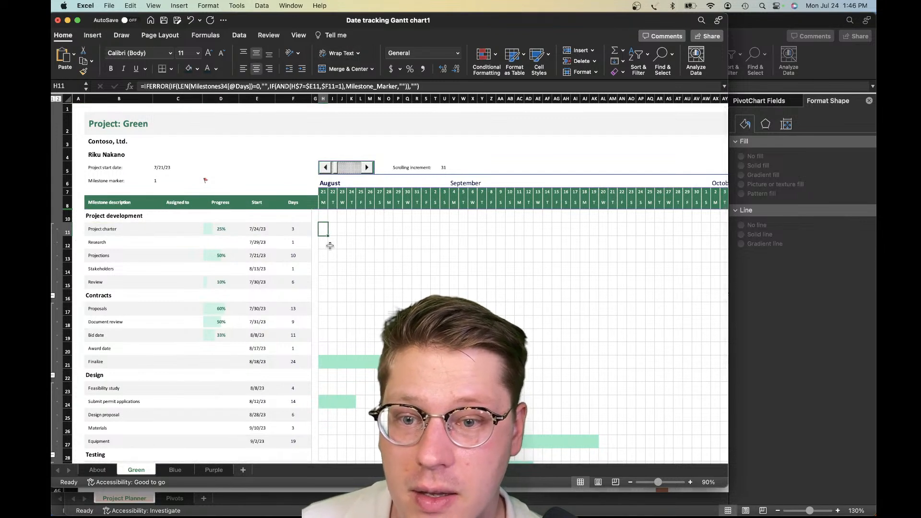
# Examine the milestone formula in H11 part by part, from the LEN test to the AND condition, leaving it unedited
pyautogui.click(167, 86)
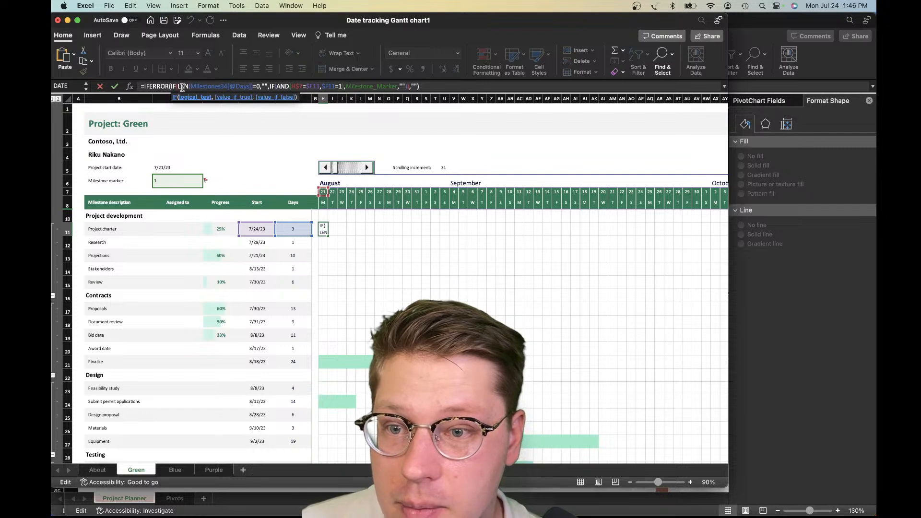
pyautogui.moveTo(198, 88); pyautogui.dragTo(227, 88)
pyautogui.click(244, 88)
pyautogui.click(265, 87)
pyautogui.click(272, 87)
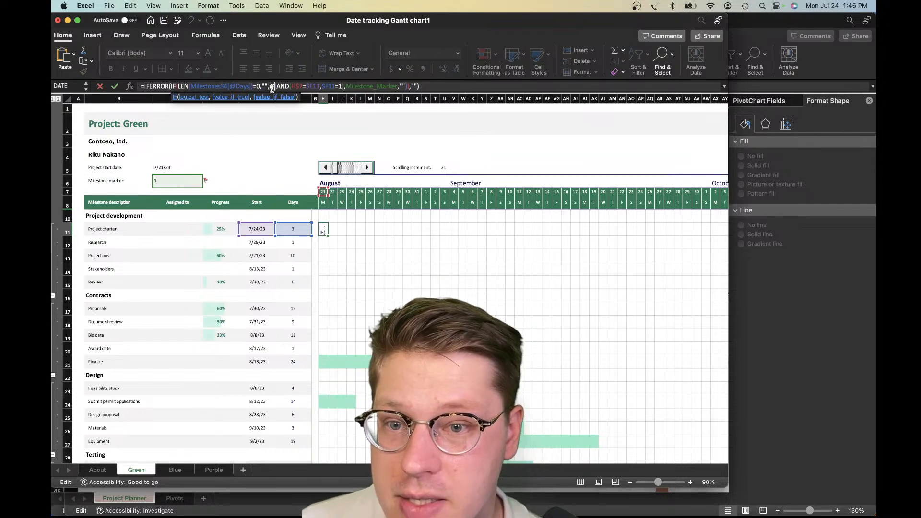
pyautogui.click(294, 87)
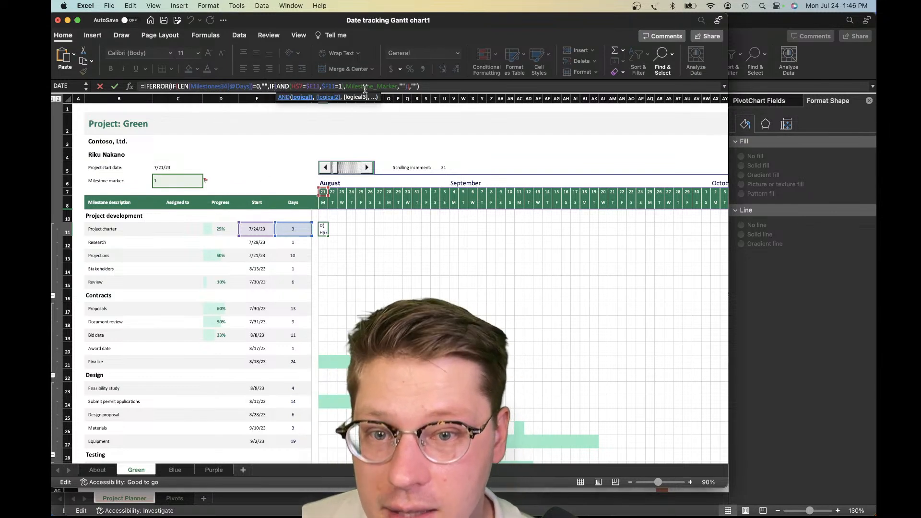
pyautogui.press('Escape')
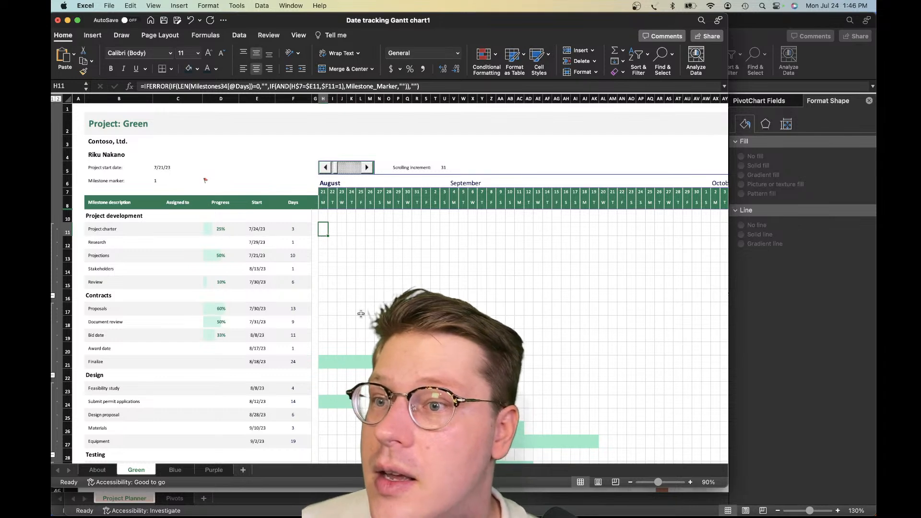
# Check the milestone formula in L17 and compare the task start dates with the Gantt bars down to the last task
pyautogui.click(361, 310)
pyautogui.scroll(-2, 360, 307)
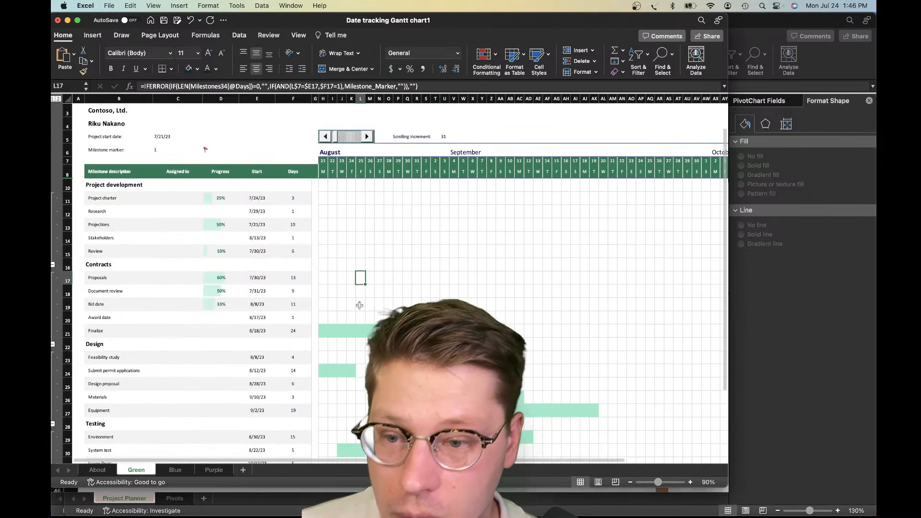
pyautogui.scroll(2, 359, 305)
pyautogui.scroll(-10, 256, 272)
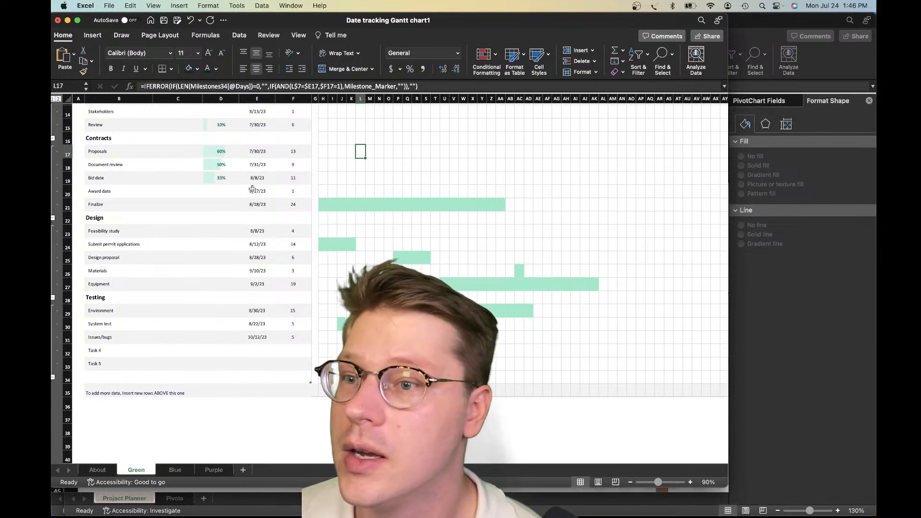
pyautogui.scroll(5, 251, 225)
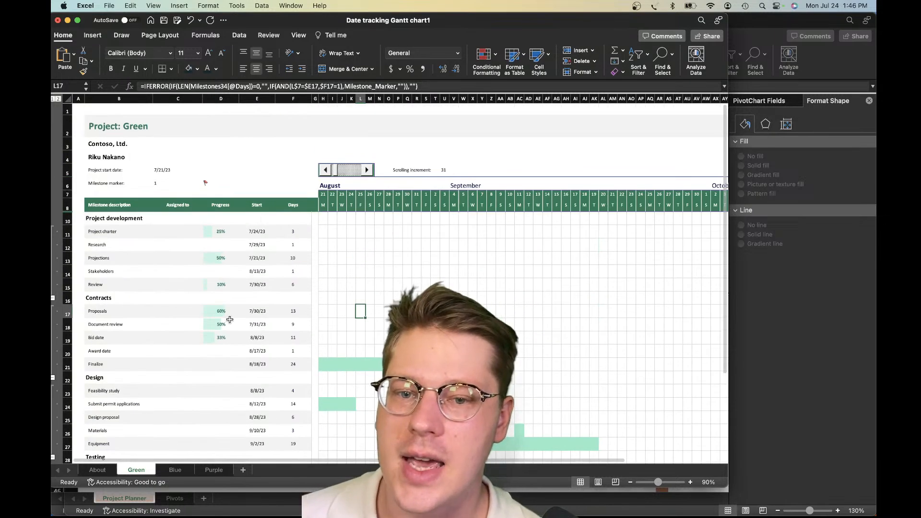
# Examine the timeline cells S11:X11, the date columns through the last day, and the Gantt bars down past the last row
pyautogui.click(385, 295)
pyautogui.moveTo(427, 228); pyautogui.dragTo(466, 226)
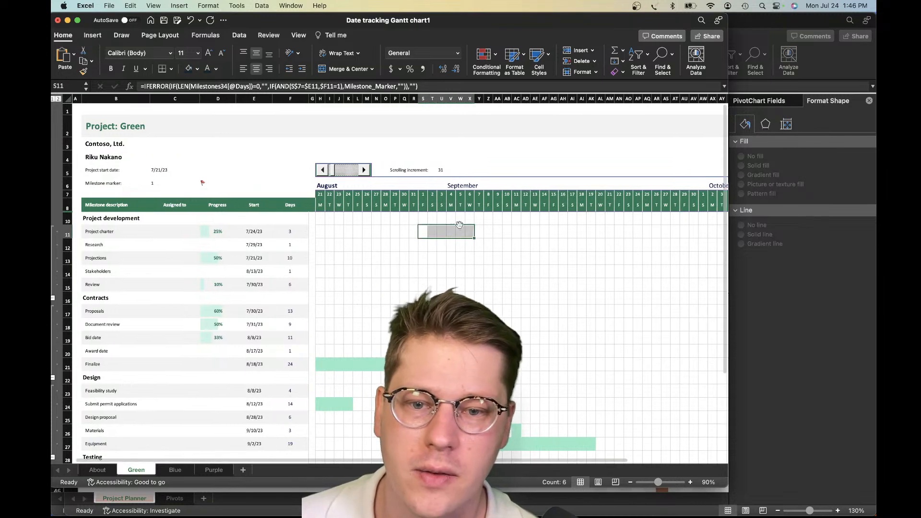
pyautogui.hscroll(5, 439, 246)
pyautogui.hscroll(-3, 439, 247)
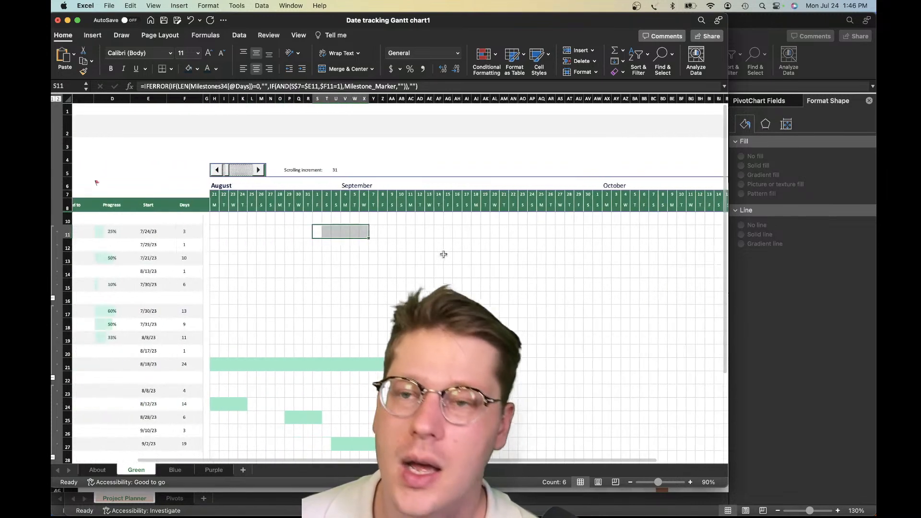
pyautogui.scroll(-1, 366, 230)
pyautogui.hscroll(-3, 369, 233)
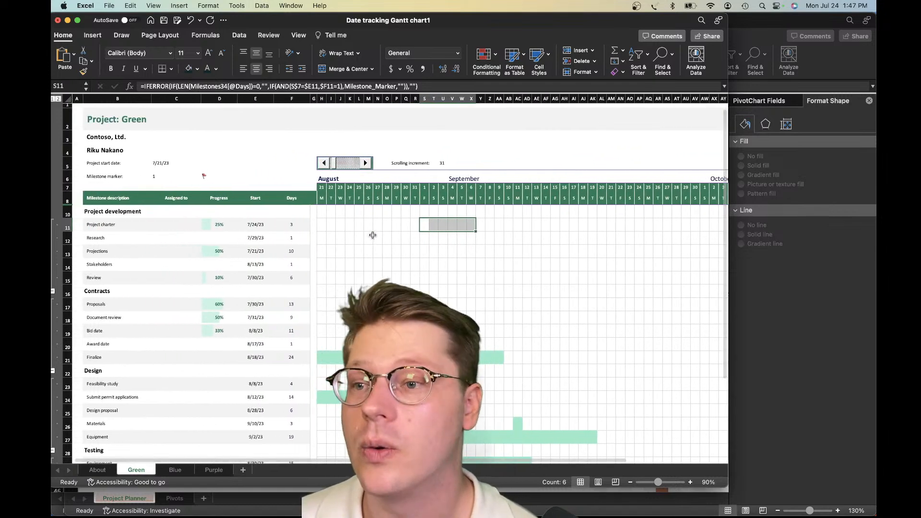
pyautogui.scroll(-1, 372, 234)
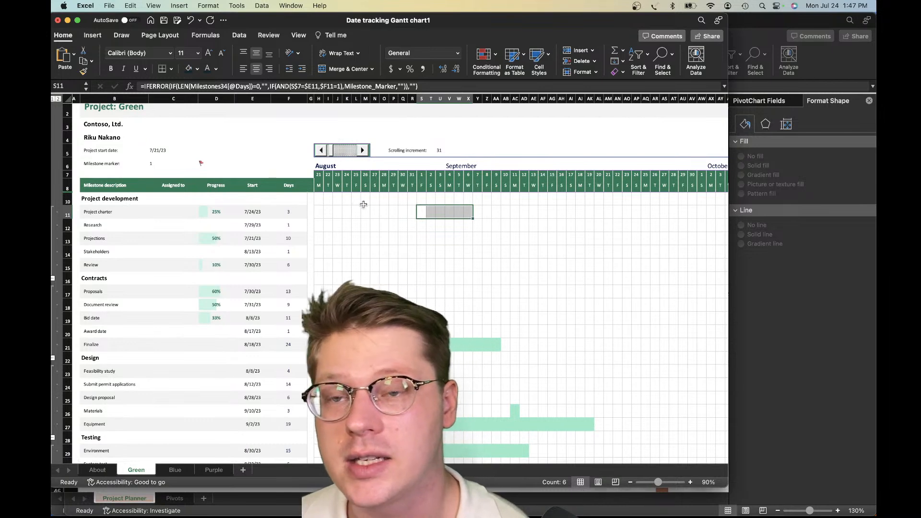
pyautogui.scroll(-1, 359, 221)
pyautogui.hscroll(5, 360, 220)
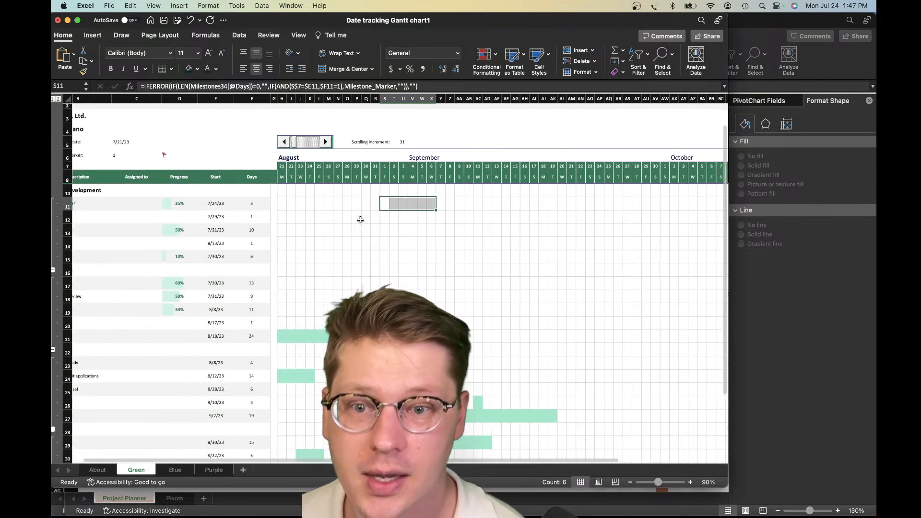
pyautogui.hscroll(5, 359, 220)
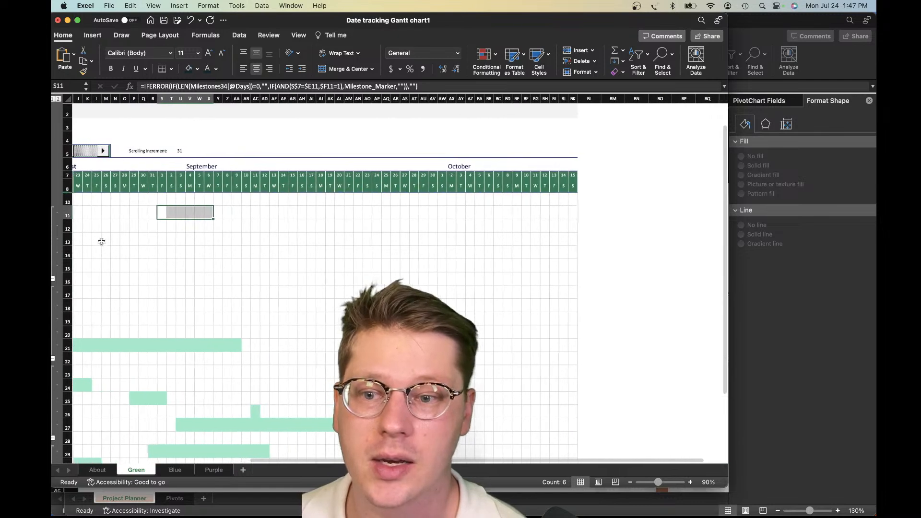
pyautogui.scroll(-5, 352, 386)
pyautogui.hscroll(-3, 352, 387)
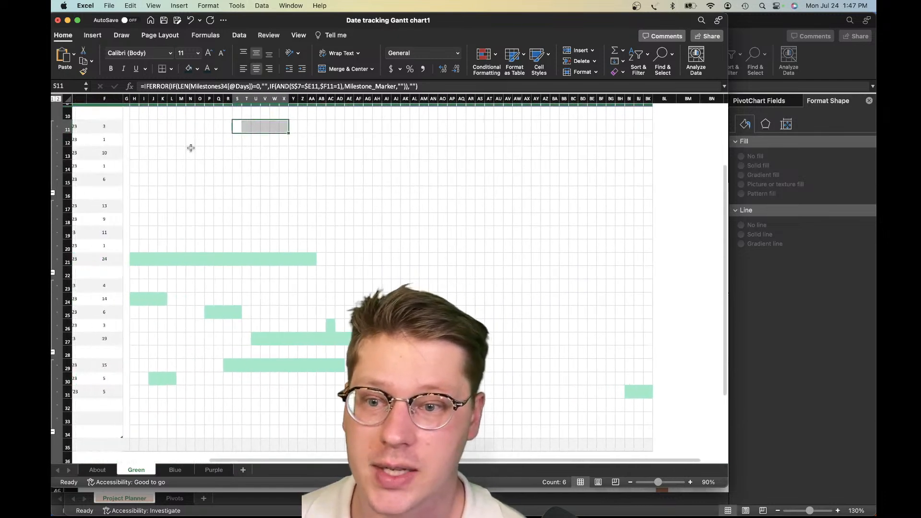
pyautogui.scroll(-5, 352, 386)
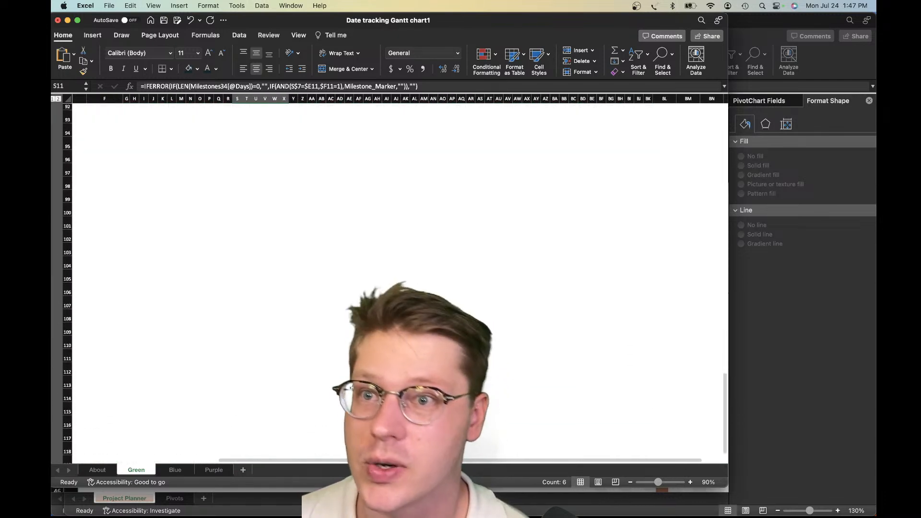
# Advance the Gantt timeline by one day to a scrolling increment of 32
pyautogui.scroll(10, 352, 386)
pyautogui.hscroll(-5, 352, 386)
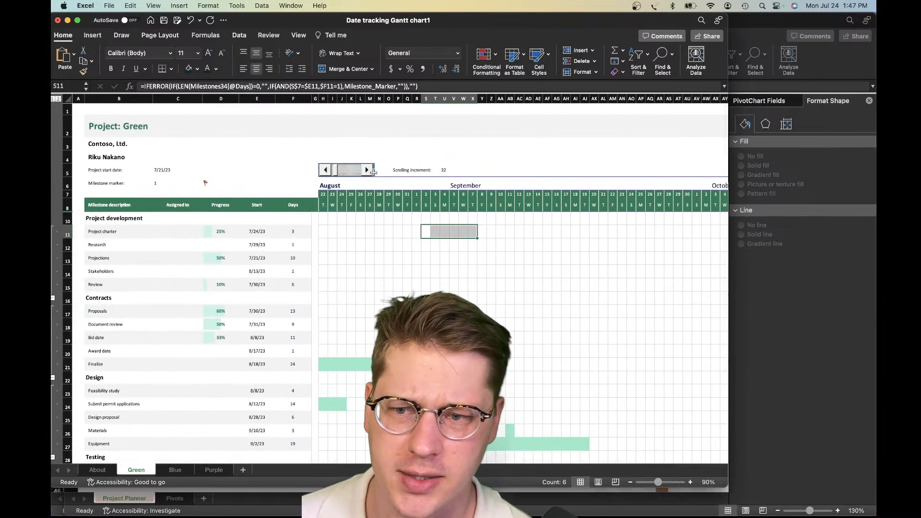
pyautogui.click(465, 158)
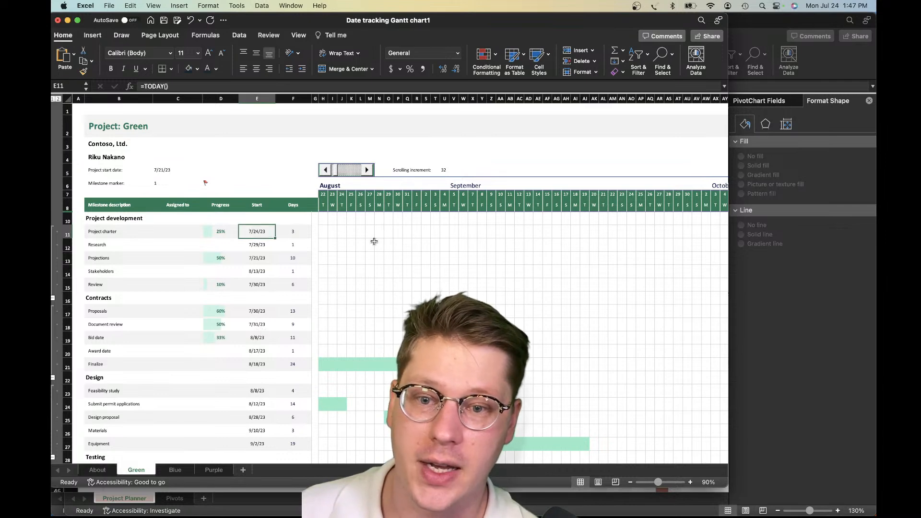
# Check the Project charter's start date formula in E11 and the timeline cells under the Finalize task's Gantt bar
pyautogui.click(416, 245)
pyautogui.click(257, 232)
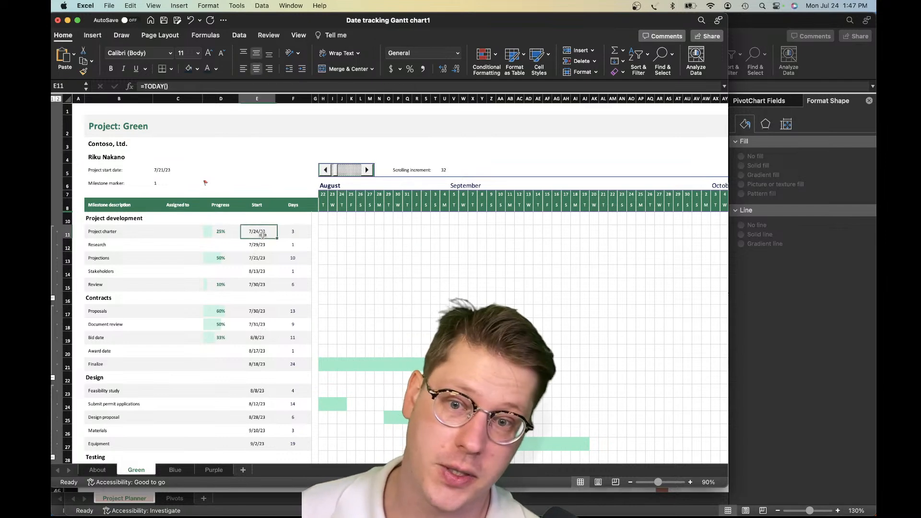
pyautogui.scroll(-3, 340, 282)
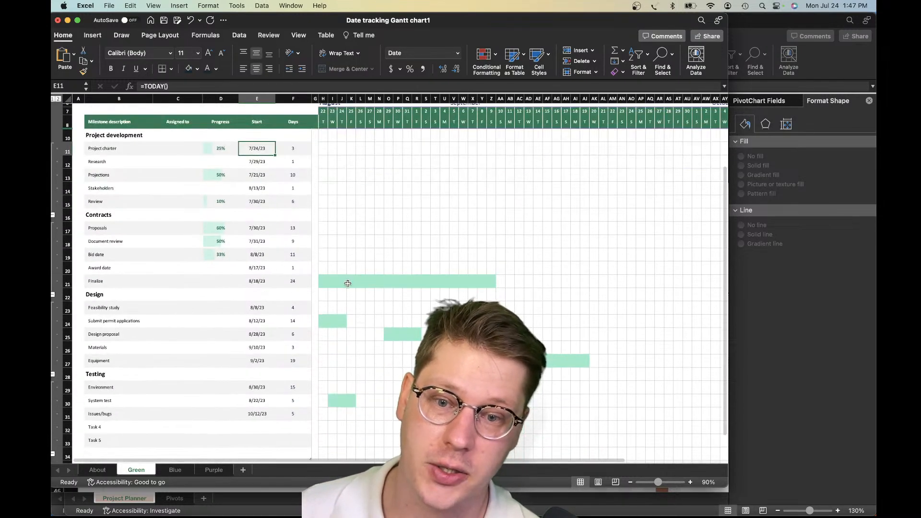
pyautogui.moveTo(343, 283); pyautogui.dragTo(457, 282)
pyautogui.click(507, 283)
# Switch to the Project Template workbook and review its department progress chart, activity timeline and Project Planner table
pyautogui.hotkey('ctrl', 'Up')
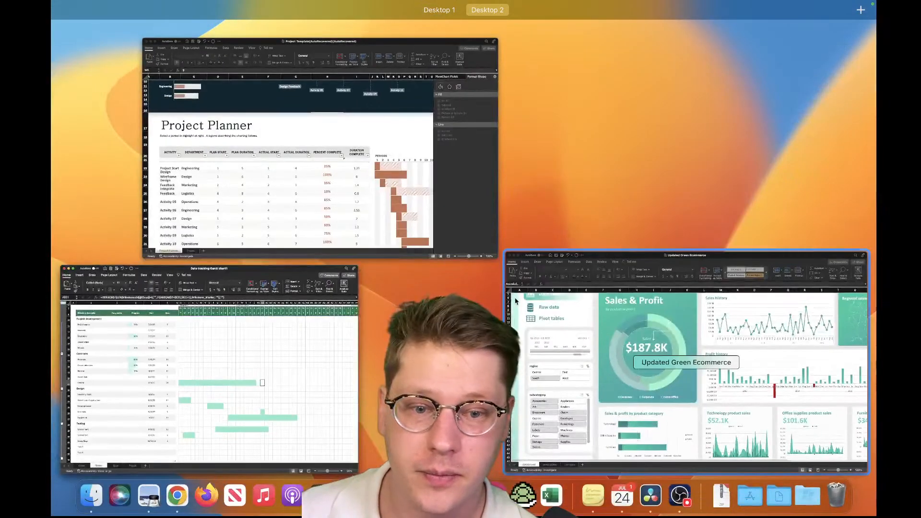
pyautogui.click(363, 241)
pyautogui.scroll(3, 363, 243)
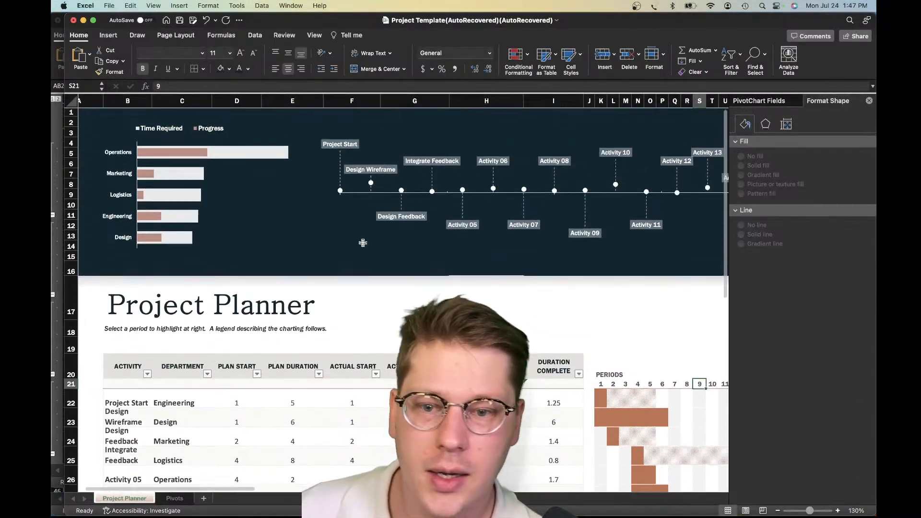
pyautogui.scroll(-4, 375, 247)
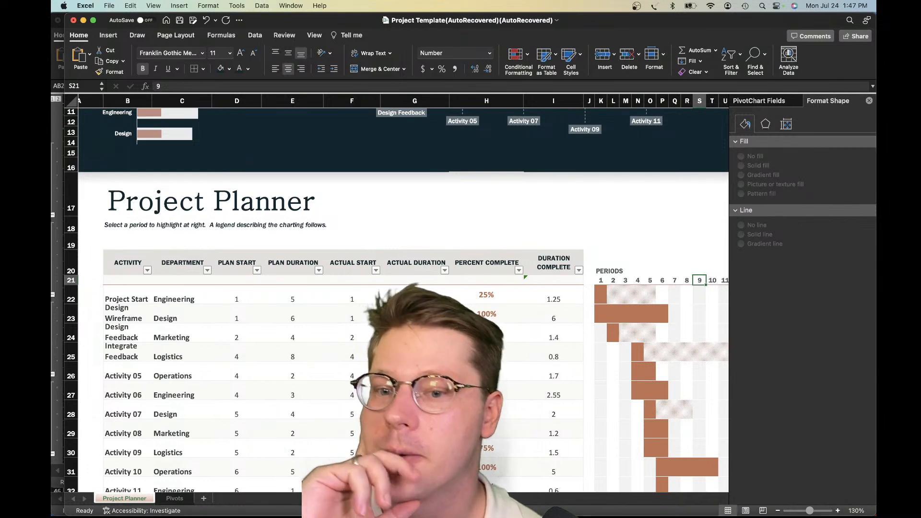
pyautogui.scroll(3, 396, 300)
pyautogui.scroll(-5, 397, 299)
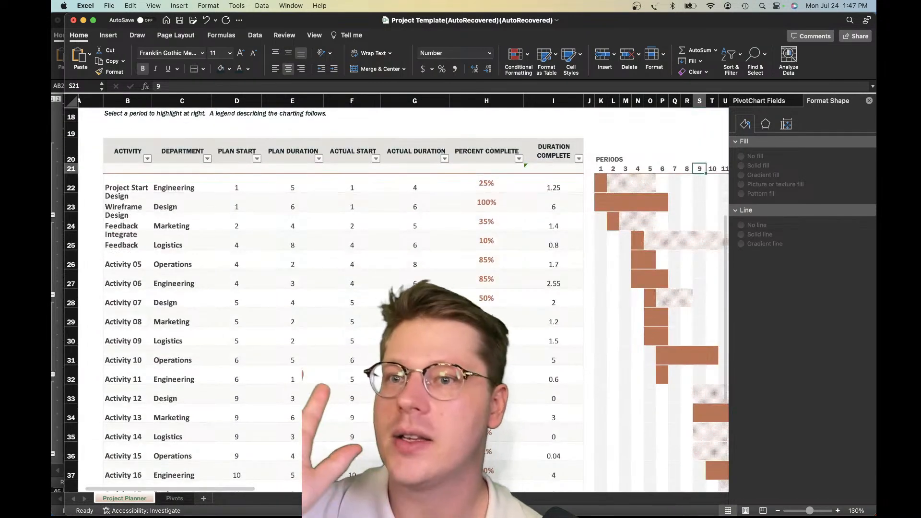
pyautogui.scroll(5, 396, 299)
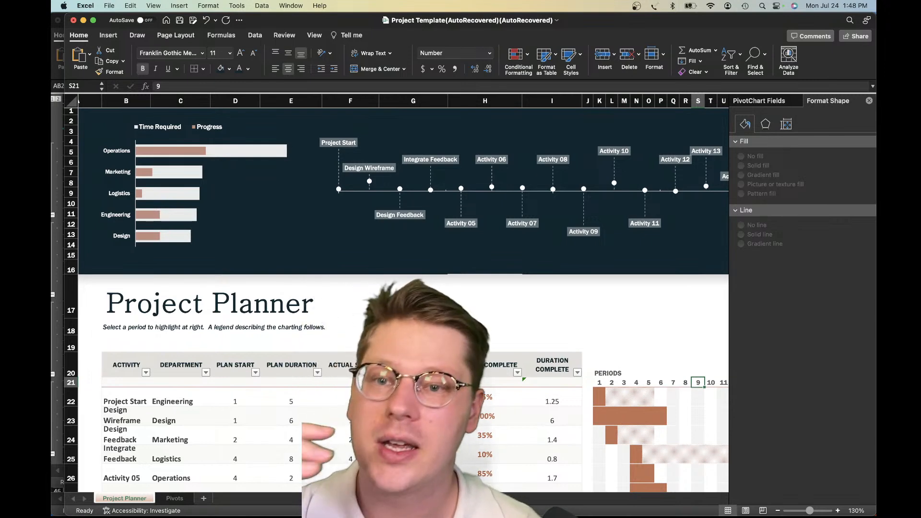
pyautogui.scroll(1, 396, 299)
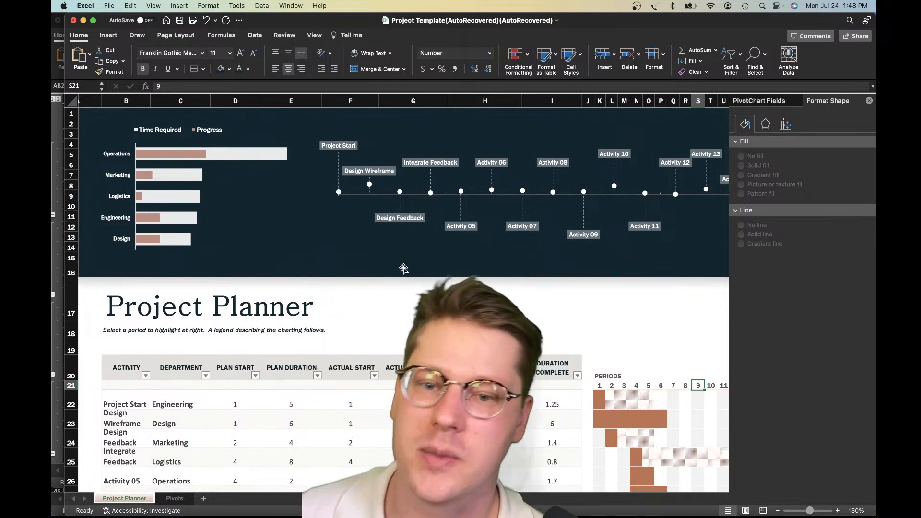
pyautogui.scroll(-10, 377, 261)
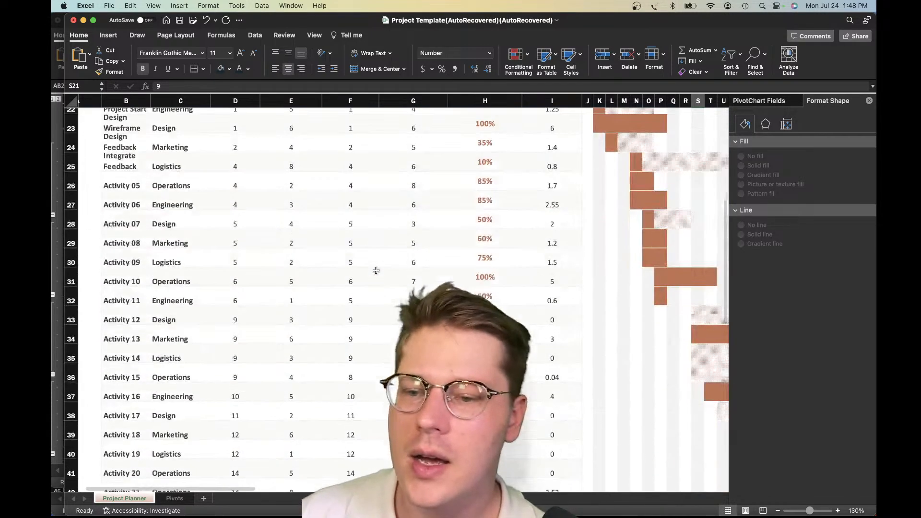
# Review the Project Planner sheet's activity table and the department progress chart and activity timeline above it
pyautogui.hscroll(5, 378, 266)
pyautogui.scroll(10, 379, 266)
pyautogui.hscroll(-5, 384, 267)
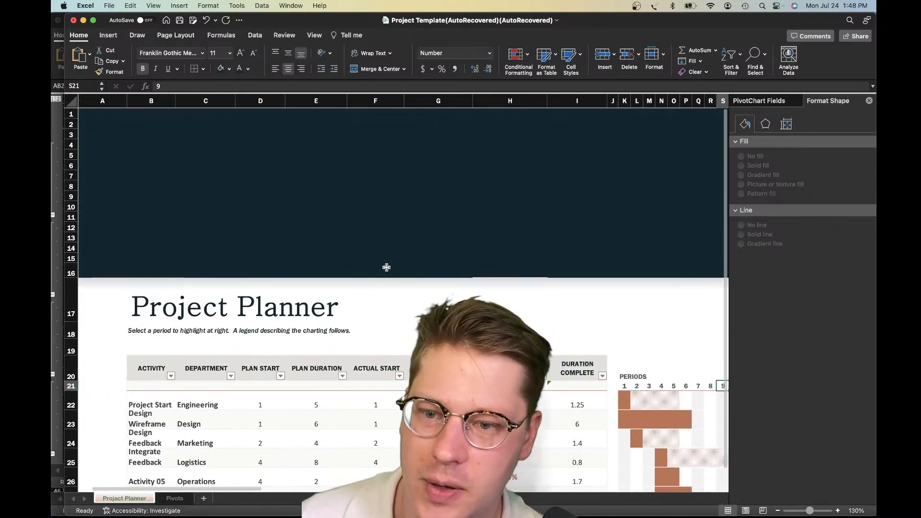
pyautogui.scroll(-4, 395, 267)
pyautogui.scroll(4, 396, 267)
pyautogui.scroll(-8, 316, 249)
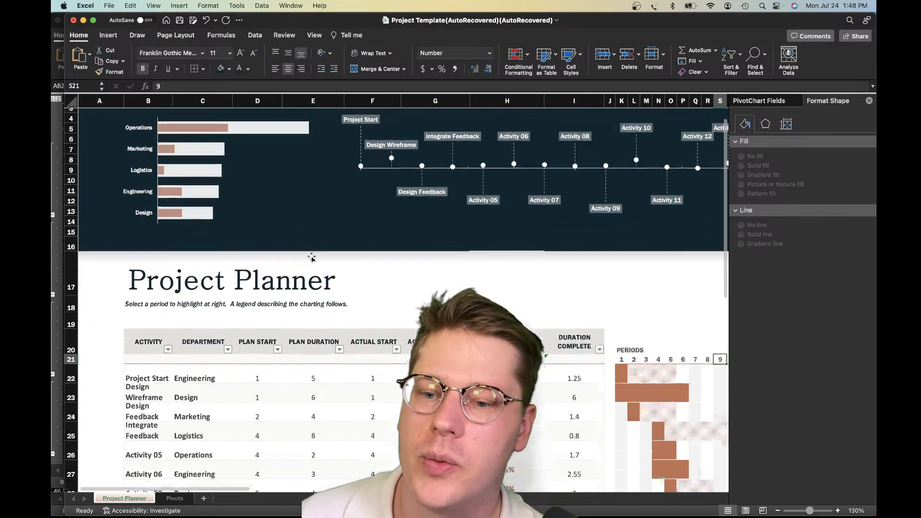
pyautogui.click(349, 220)
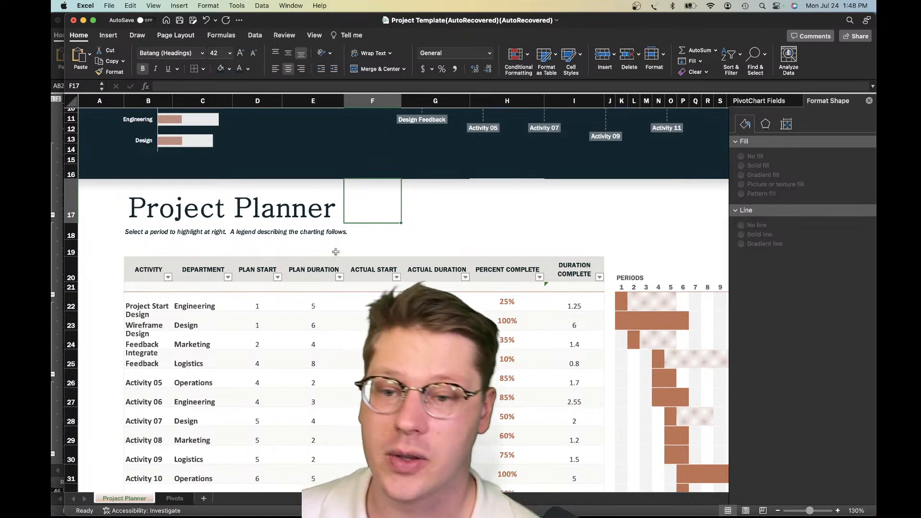
pyautogui.scroll(4, 336, 252)
pyautogui.hscroll(-1, 314, 292)
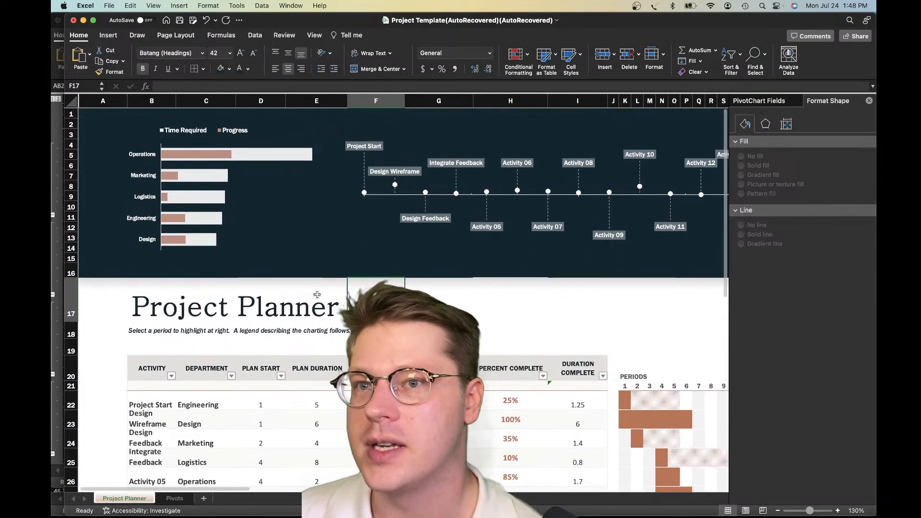
# Inspect the department progress chart's plot area and Time Required series, then select the activity timeline chart
pyautogui.click(250, 240)
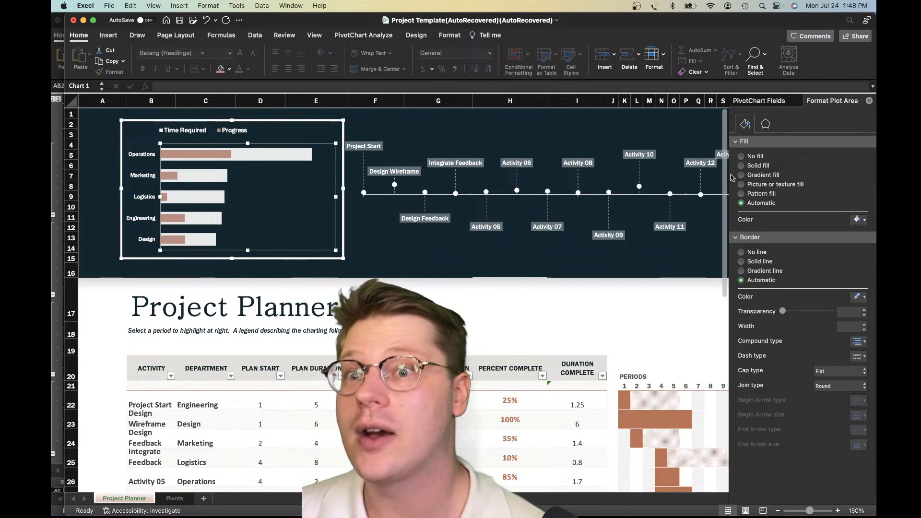
pyautogui.click(191, 181)
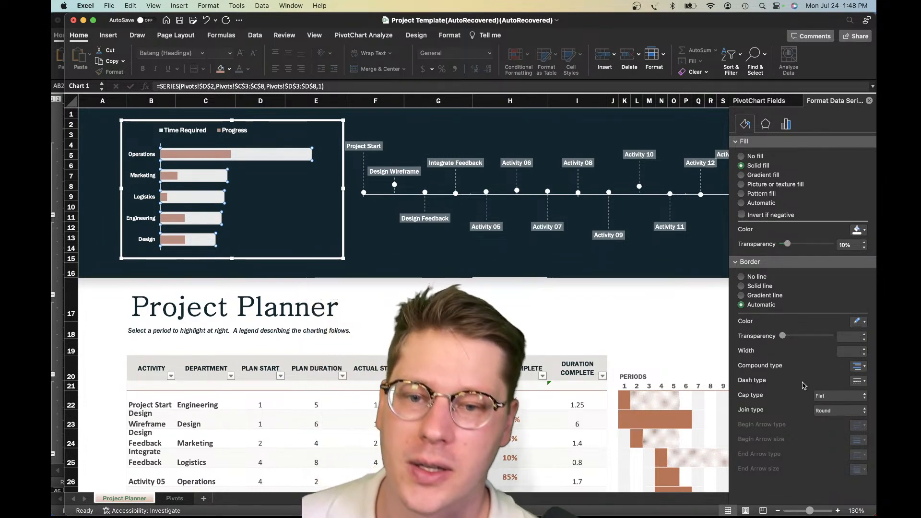
pyautogui.click(419, 264)
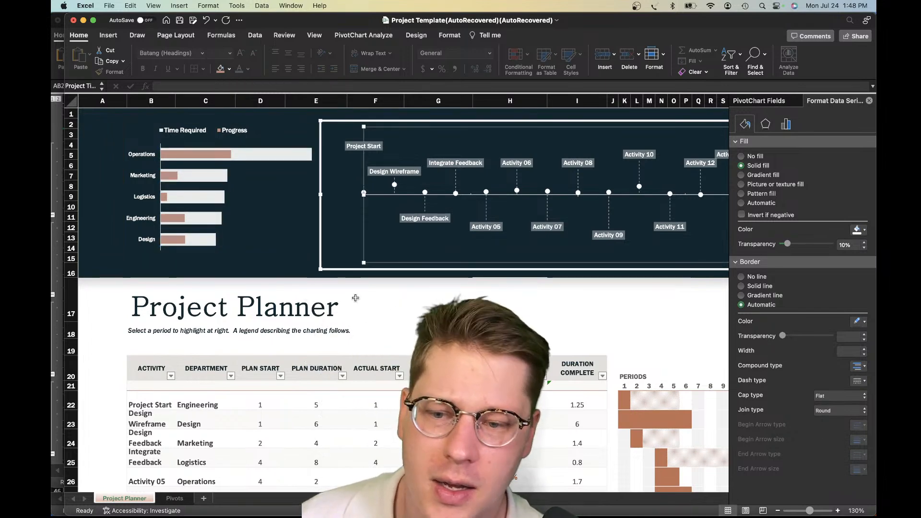
# Examine the Gantt bars across the numbered periods and check cell L22 in the Project Start row
pyautogui.scroll(-8, 355, 298)
pyautogui.hscroll(1, 480, 268)
pyautogui.hscroll(10, 537, 259)
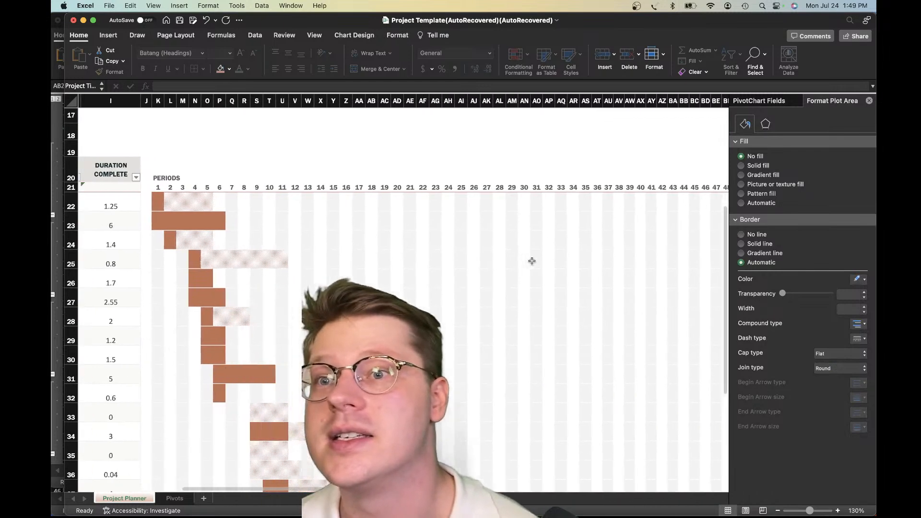
pyautogui.hscroll(2, 532, 261)
pyautogui.scroll(6, 523, 260)
pyautogui.scroll(-10, 519, 260)
pyautogui.hscroll(-5, 517, 262)
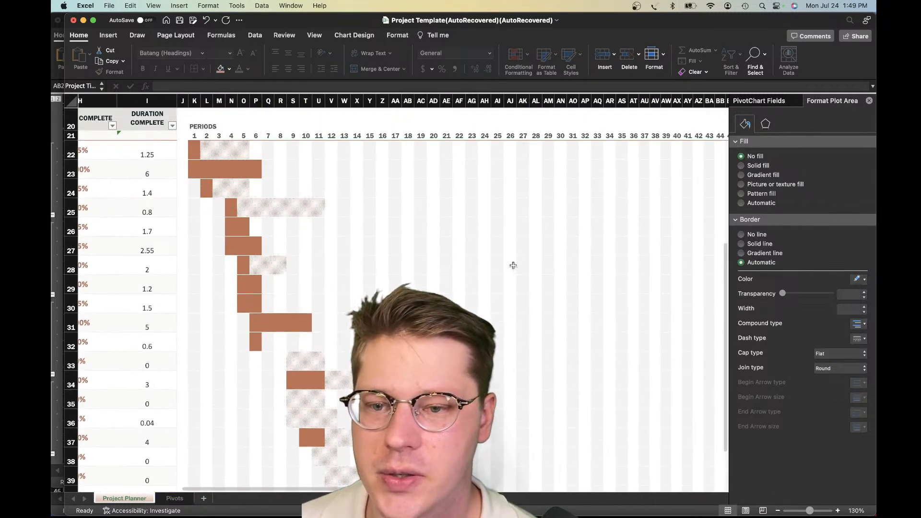
pyautogui.click(205, 151)
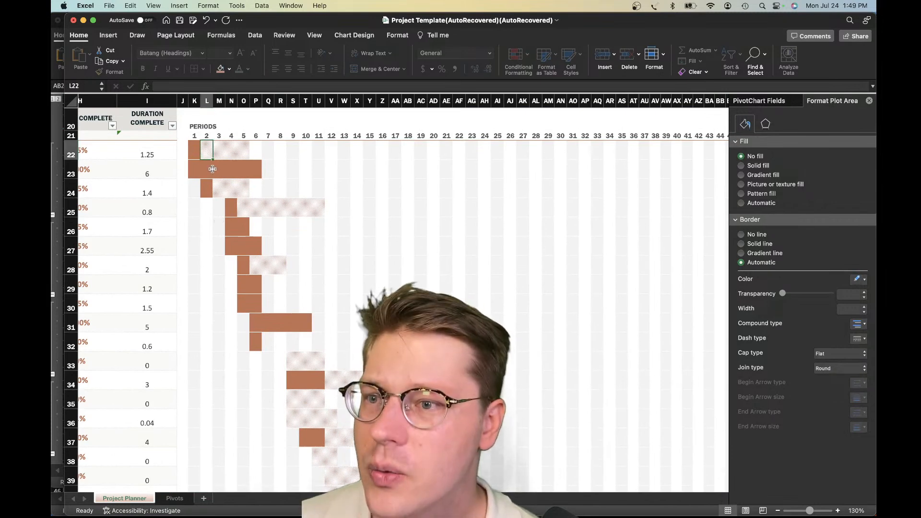
pyautogui.hscroll(-2, 216, 173)
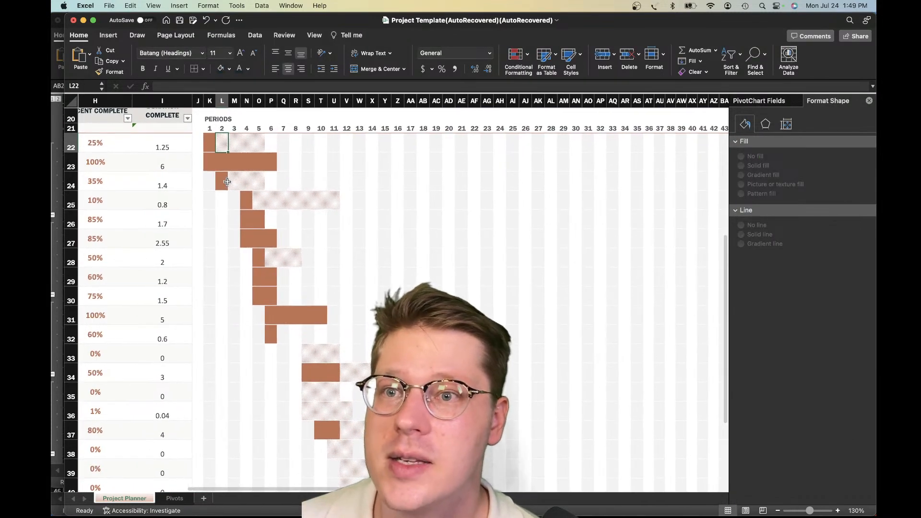
# Check the period header area at P20, the Project Start bar cells from period 2 to 5, and cell S23
pyautogui.scroll(3, 228, 182)
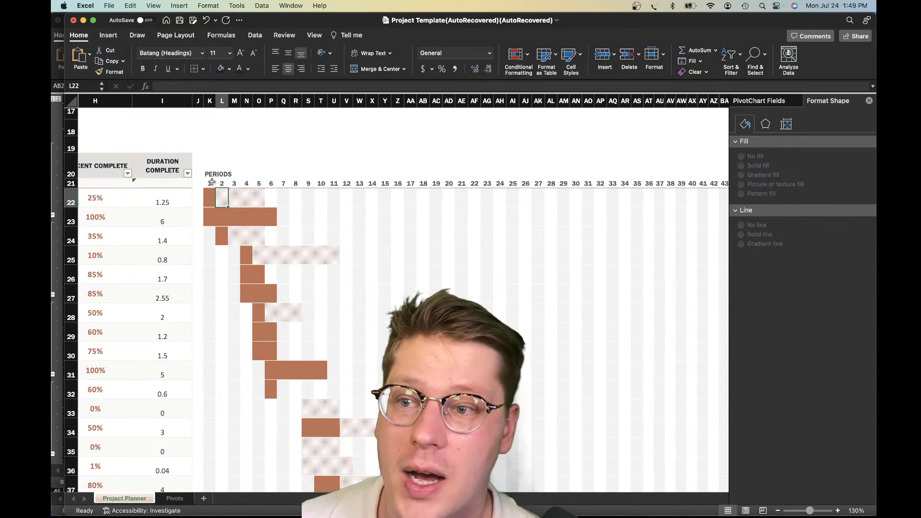
pyautogui.hscroll(-1, 213, 183)
pyautogui.click(238, 200)
pyautogui.click(278, 175)
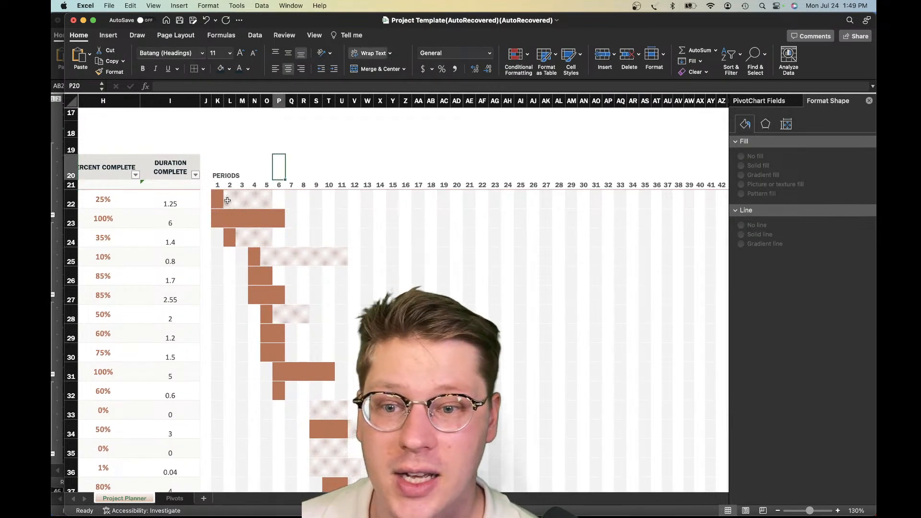
pyautogui.moveTo(228, 201); pyautogui.dragTo(267, 201)
pyautogui.click(317, 219)
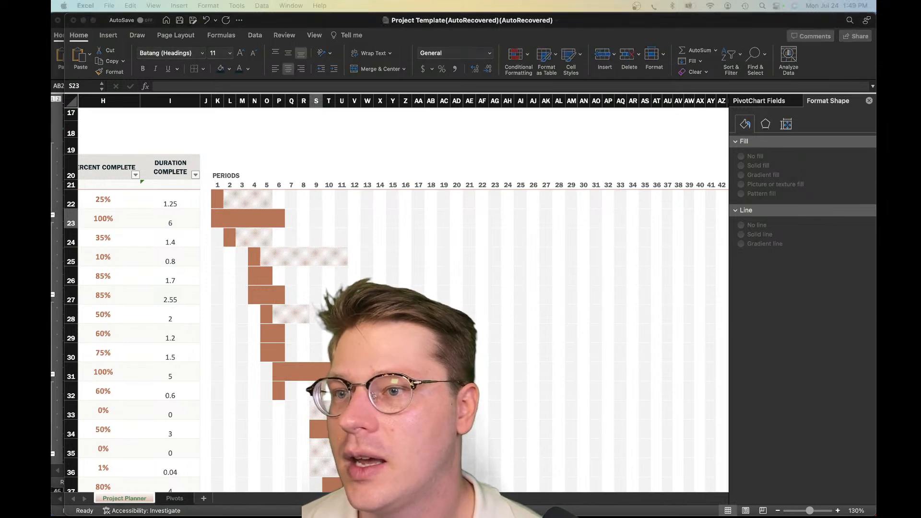
# Review the activity table again and follow the activity timeline chart from Project Start towards the last activities
pyautogui.hscroll(-3, 381, 168)
pyautogui.scroll(-3, 381, 168)
pyautogui.hscroll(-3, 380, 169)
pyautogui.hscroll(-5, 381, 167)
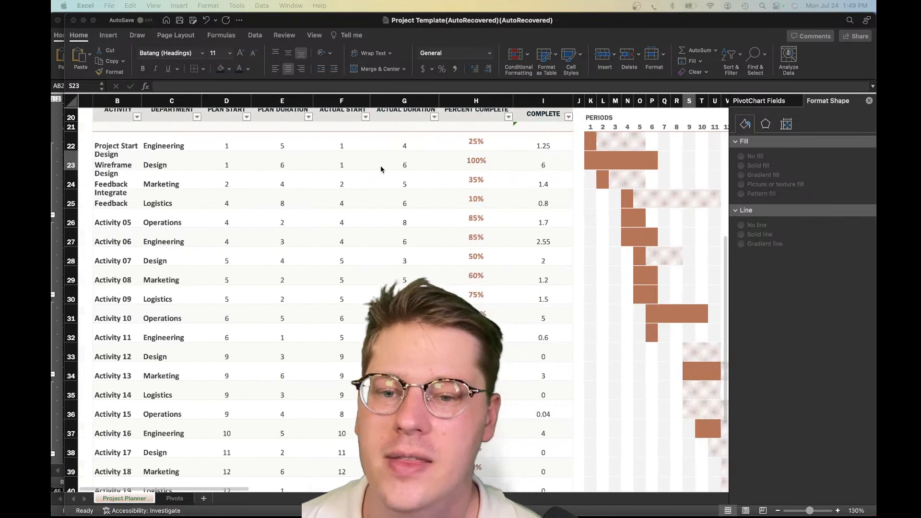
pyautogui.scroll(3, 385, 171)
pyautogui.scroll(5, 386, 172)
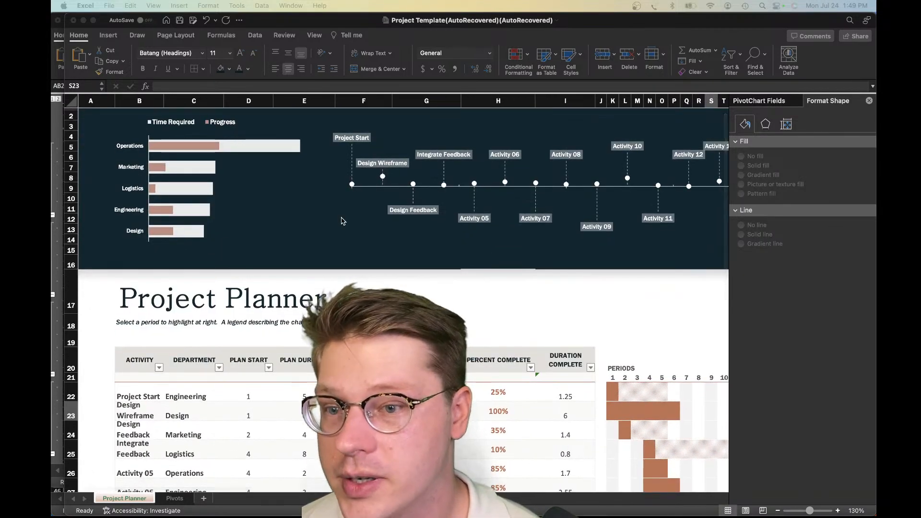
pyautogui.click(357, 303)
pyautogui.hscroll(10, 403, 293)
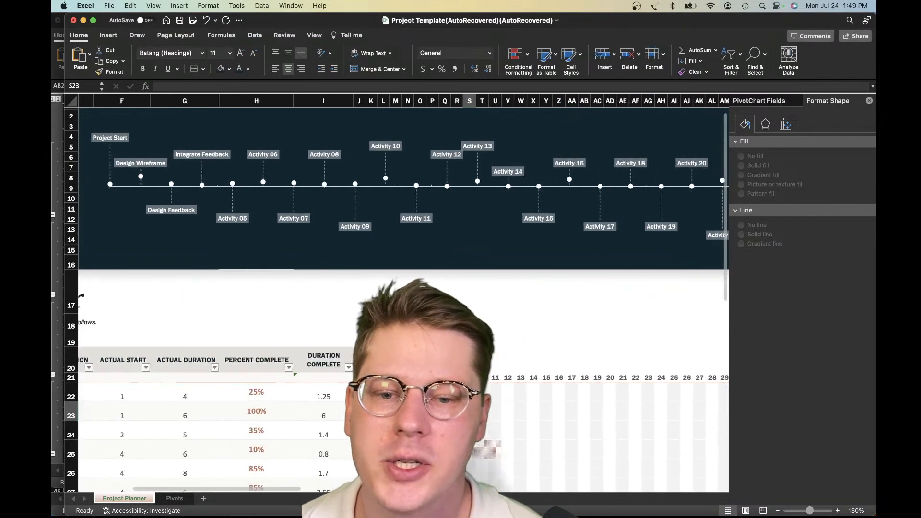
pyautogui.scroll(-3, 403, 293)
pyautogui.hscroll(3, 403, 293)
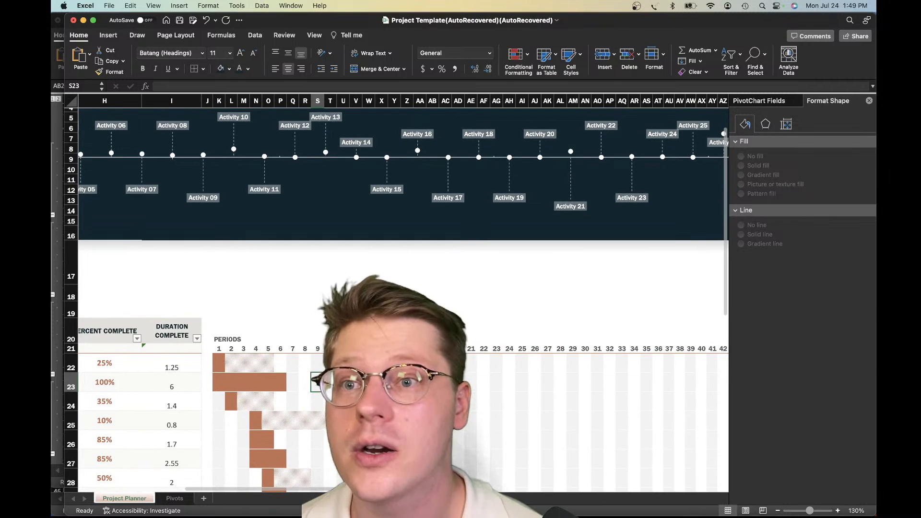
# Move the Project Template window aside, switch to the Date tracking Gantt chart workbook, and review its milestone list and bars
pyautogui.moveTo(310, 22); pyautogui.dragTo(451, 22)
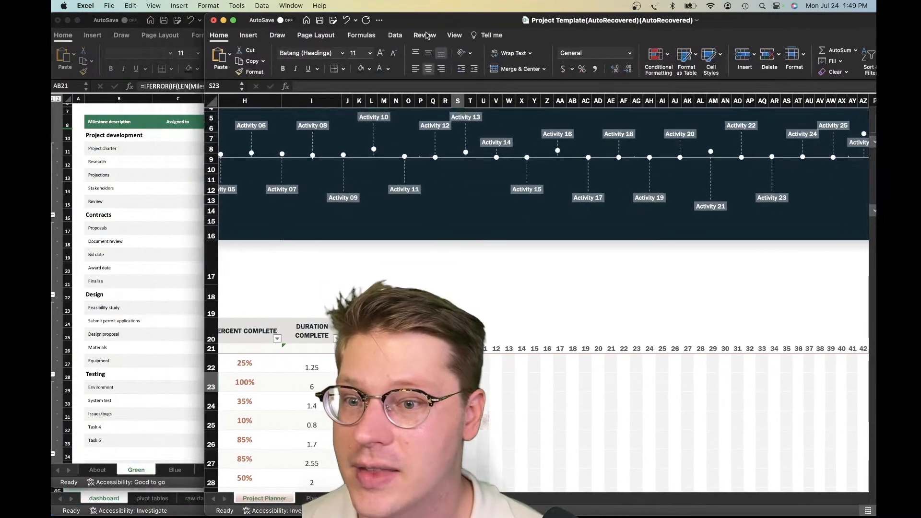
pyautogui.click(132, 249)
pyautogui.scroll(3, 107, 214)
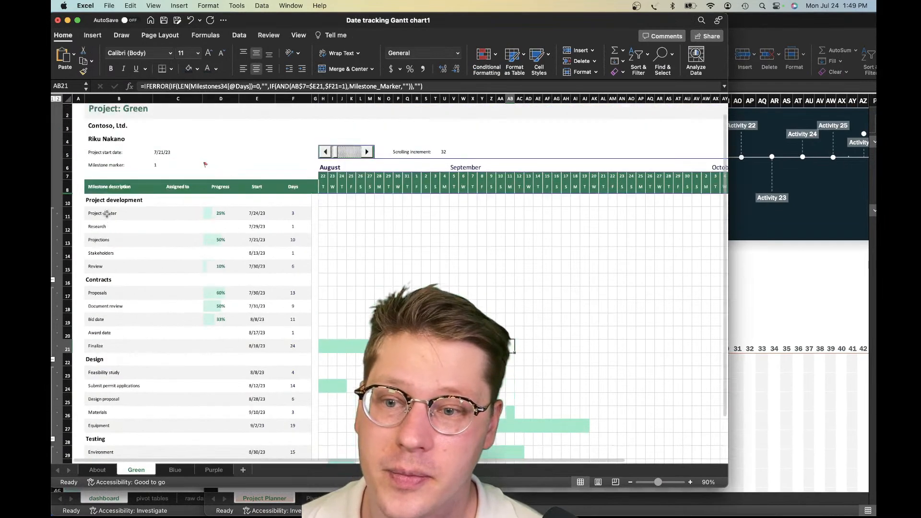
pyautogui.scroll(-1, 163, 239)
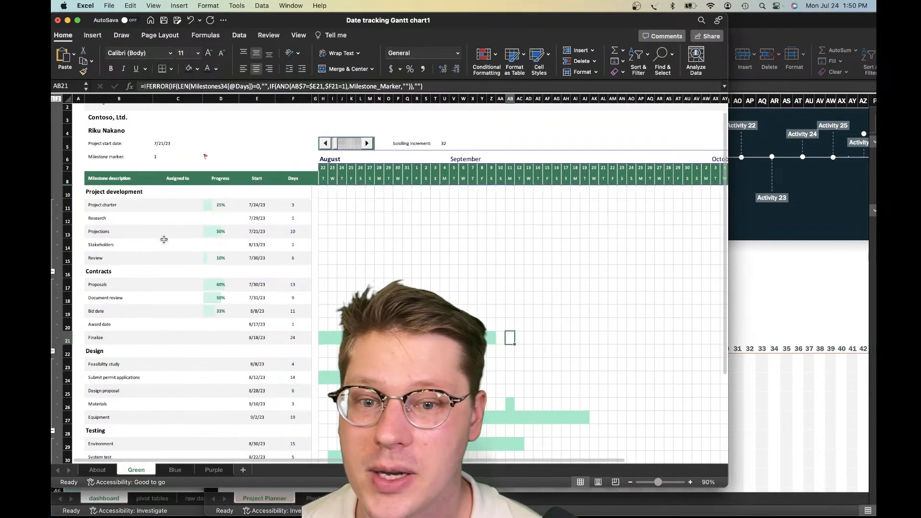
pyautogui.scroll(-3, 330, 237)
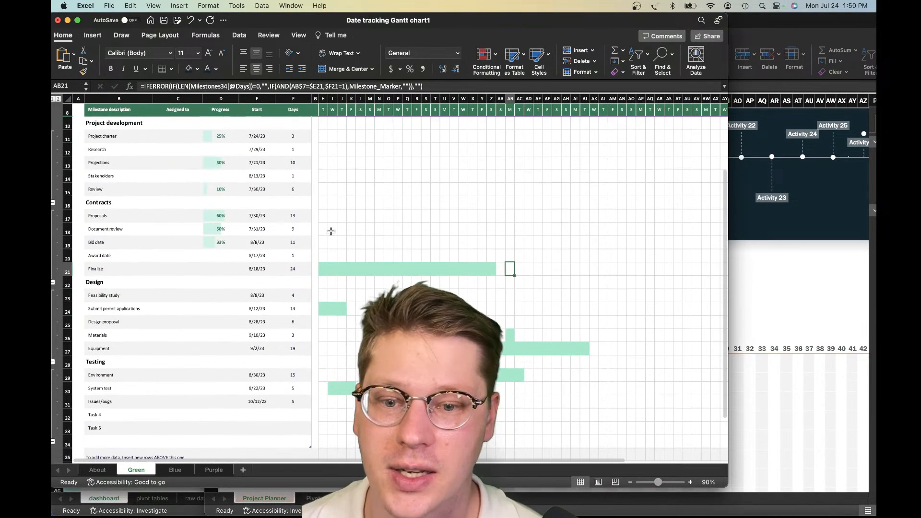
# Check the milestone marker formulas in the timeline cells of the Finalize, Submit permit applications and Equipment rows
pyautogui.moveTo(335, 267); pyautogui.dragTo(481, 268)
pyautogui.click(600, 262)
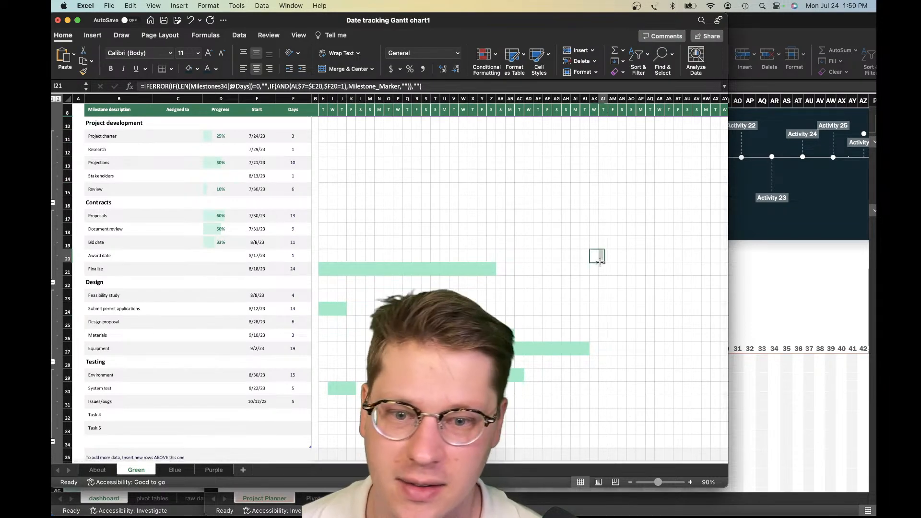
pyautogui.scroll(-1, 600, 262)
pyautogui.moveTo(398, 291); pyautogui.dragTo(398, 303)
pyautogui.click(342, 291)
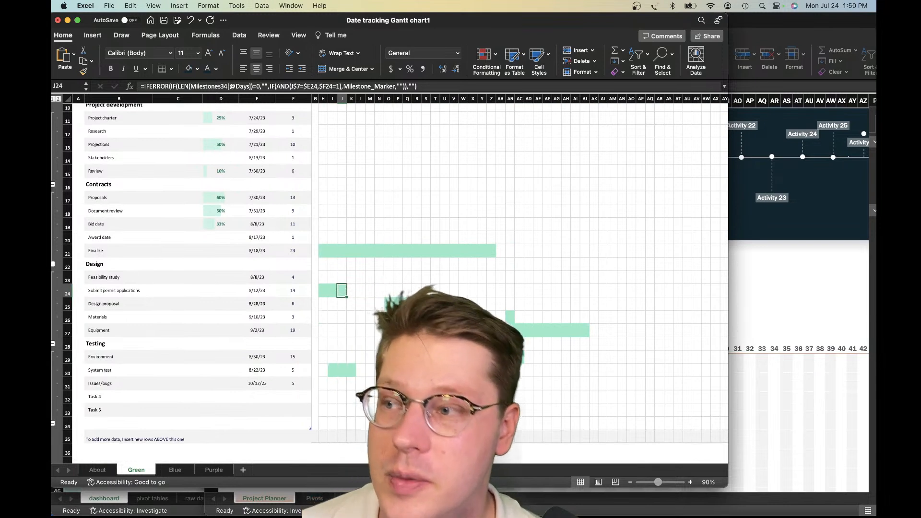
pyautogui.click(454, 330)
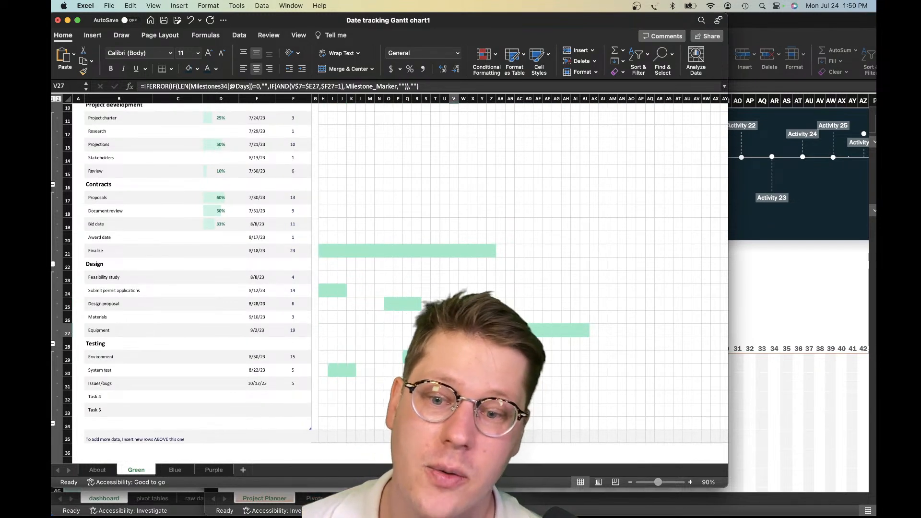
# Check the Materials task's assignee and timeline cells, the Finalize bar cells L21:R21, and the sheet's project header
pyautogui.click(176, 319)
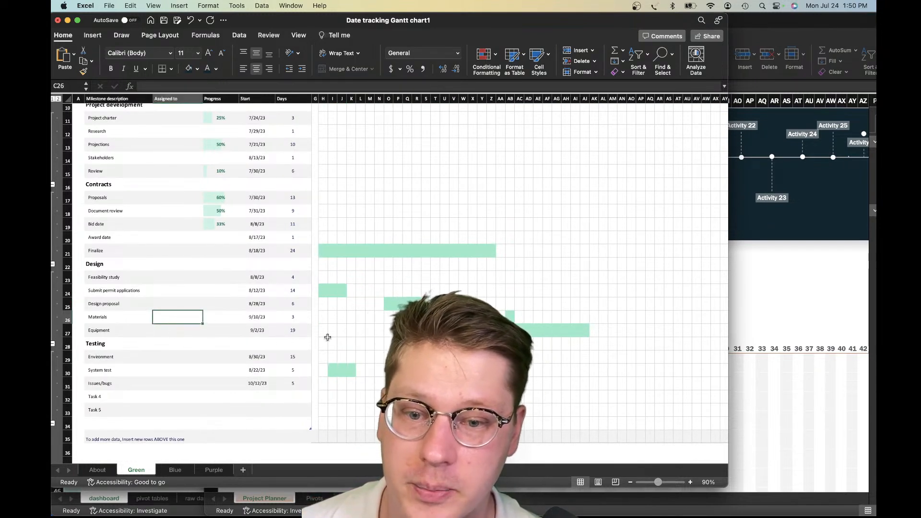
pyautogui.click(512, 318)
pyautogui.moveTo(364, 249); pyautogui.dragTo(417, 250)
pyautogui.scroll(1, 413, 257)
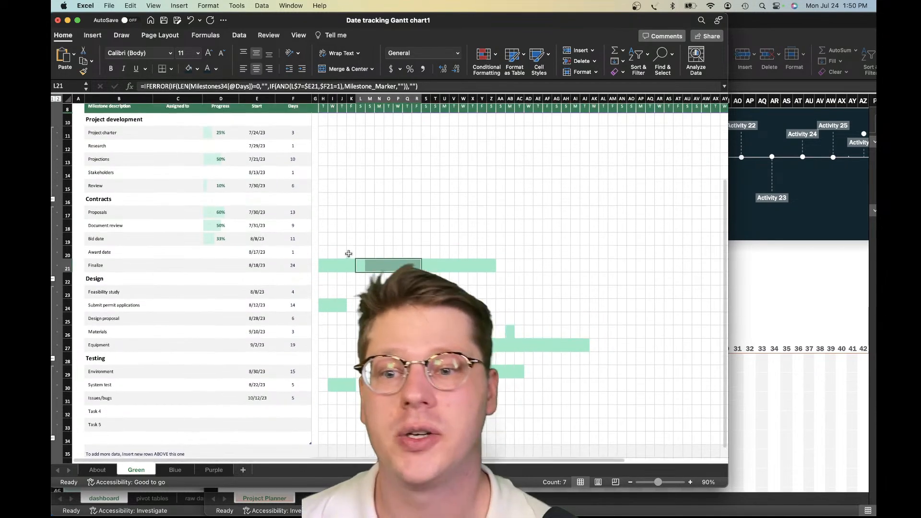
pyautogui.scroll(3, 349, 254)
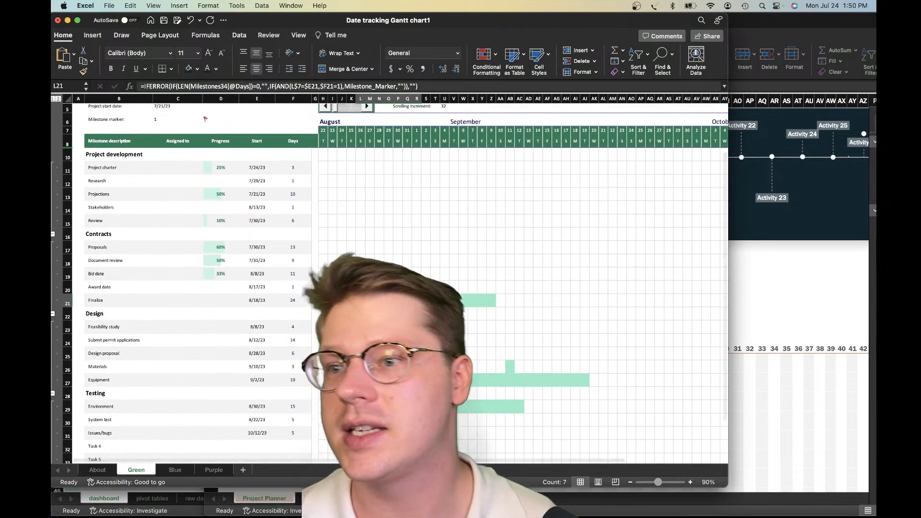
pyautogui.scroll(5, 376, 214)
pyautogui.scroll(-1, 383, 282)
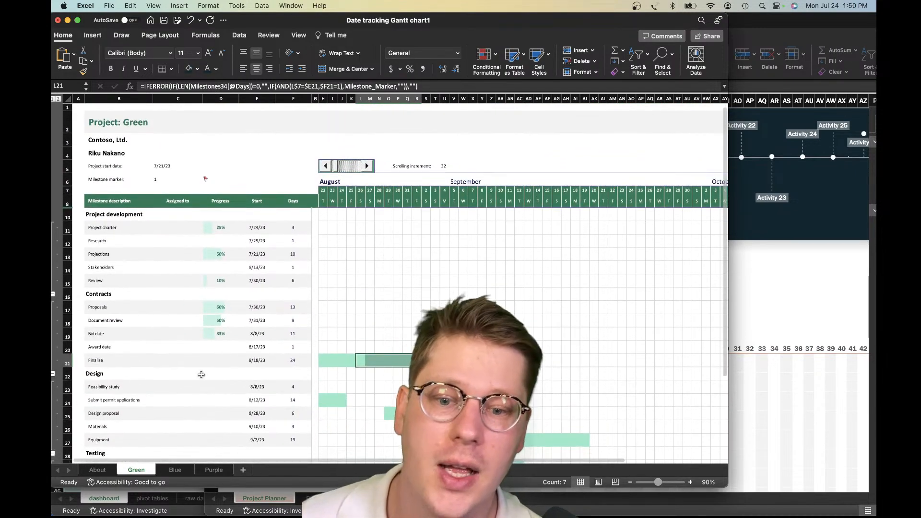
# Switch back to the Project Template workbook and review its Gantt bars, table columns and Activity 07's plan duration in E28
pyautogui.click(813, 279)
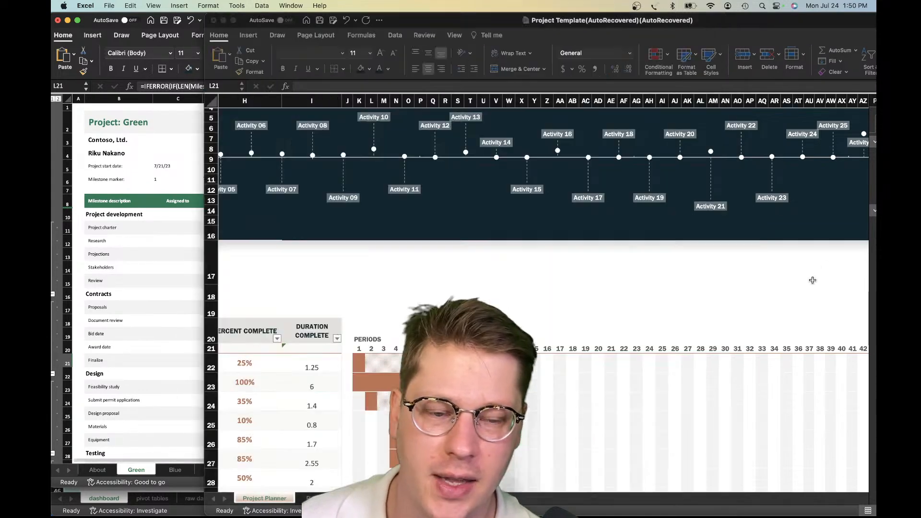
pyautogui.scroll(-9, 796, 290)
pyautogui.hscroll(-1, 796, 289)
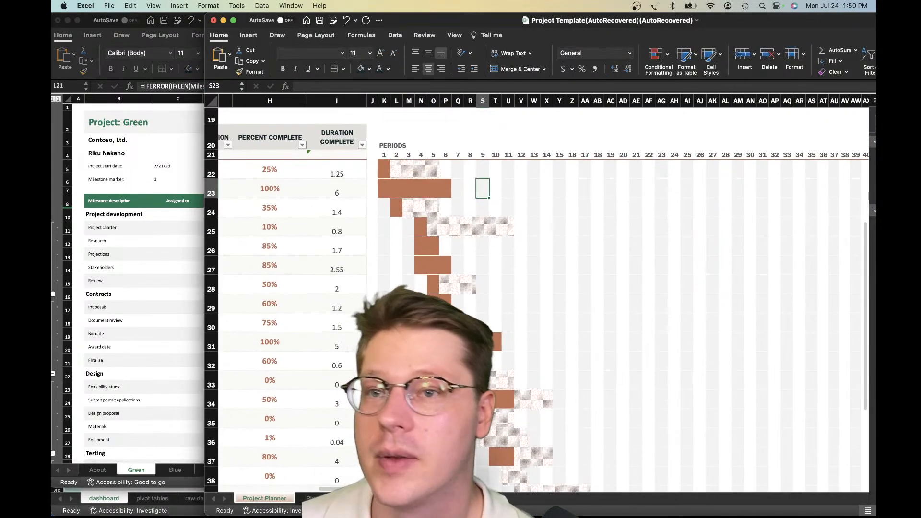
pyautogui.hscroll(-8, 527, 292)
pyautogui.scroll(2, 528, 292)
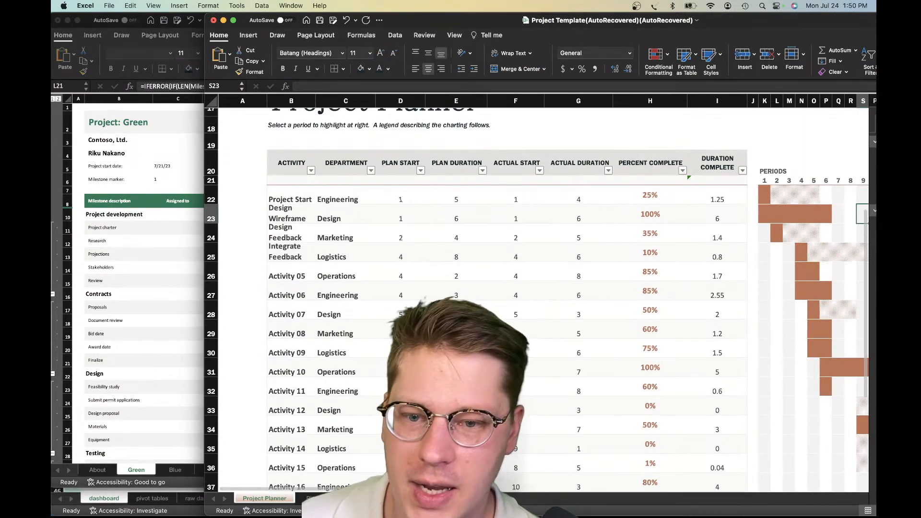
pyautogui.click(456, 310)
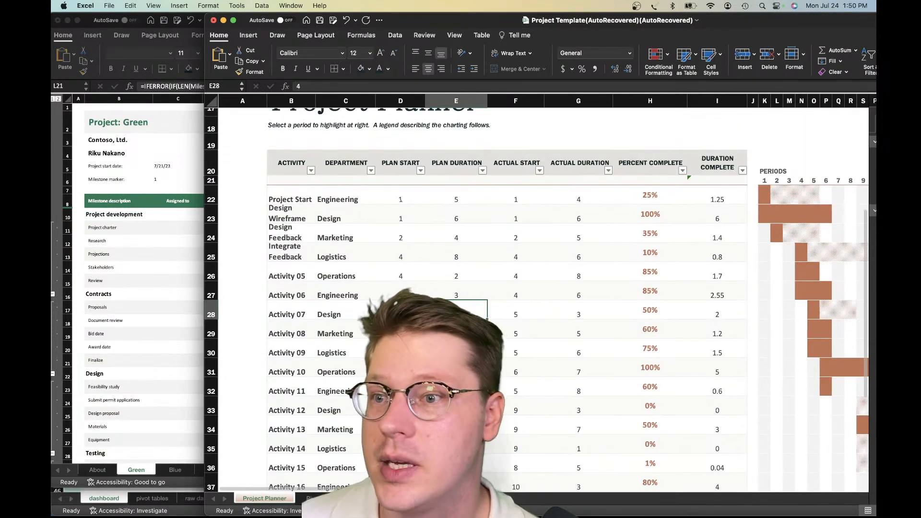
# Open the Pivots sheet and examine the department pivot table in C3:E9 and its Progress values in E3:E6
pyautogui.click(321, 498)
pyautogui.moveTo(355, 160); pyautogui.dragTo(454, 227)
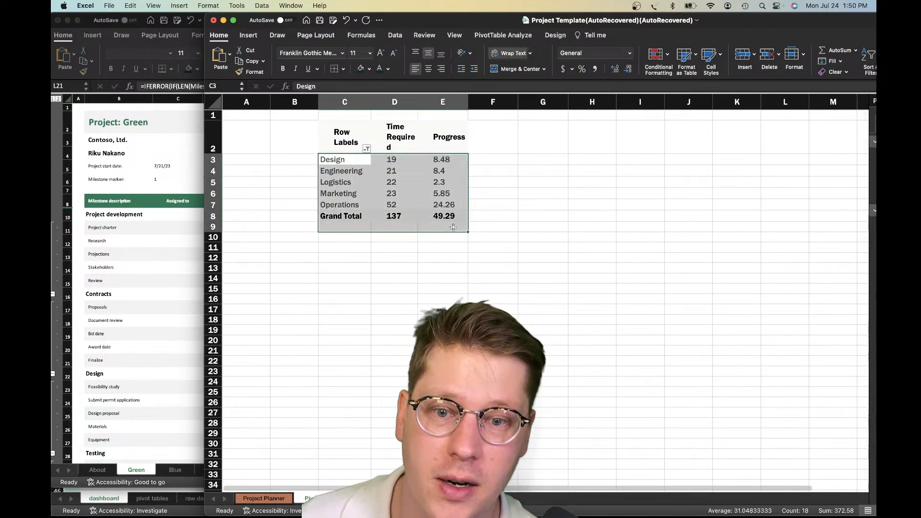
pyautogui.click(480, 236)
pyautogui.moveTo(430, 163); pyautogui.dragTo(433, 193)
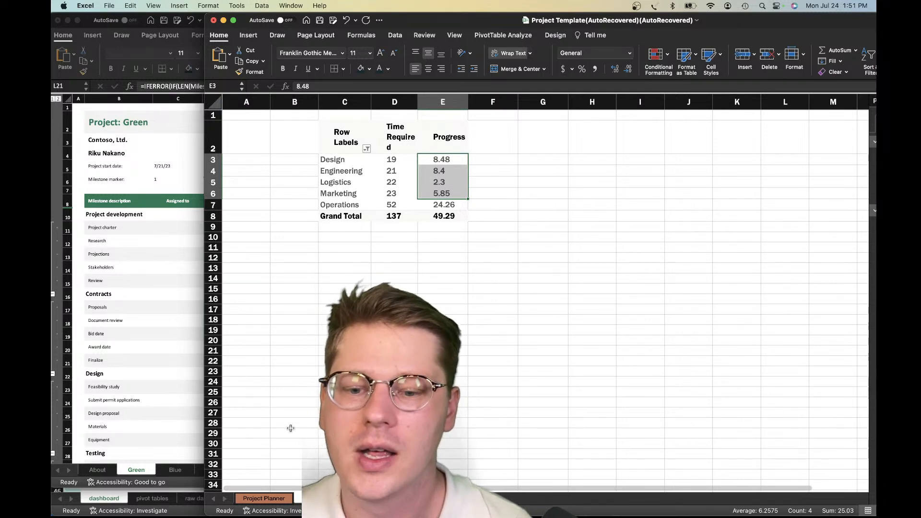
# Return to the Project Planner sheet and review its Percent Complete and Actual Duration columns alongside the Gantt bars
pyautogui.click(271, 497)
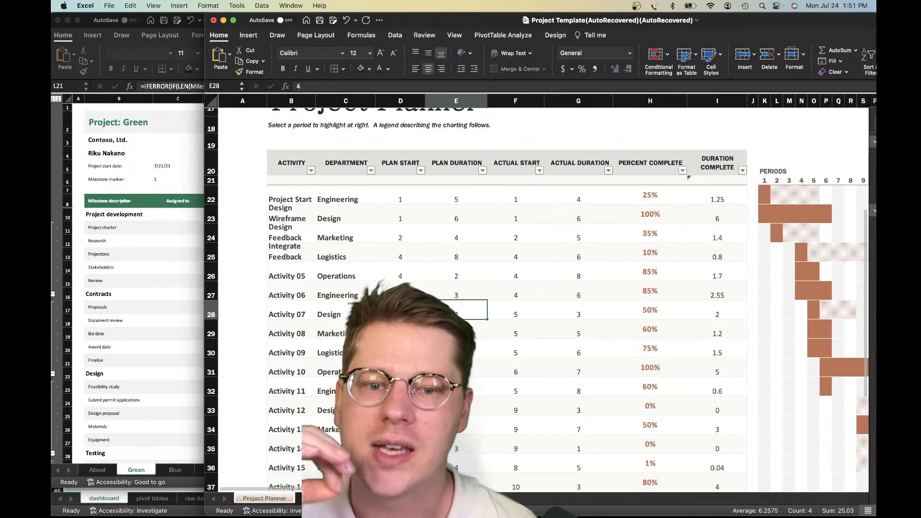
pyautogui.hscroll(2, 692, 372)
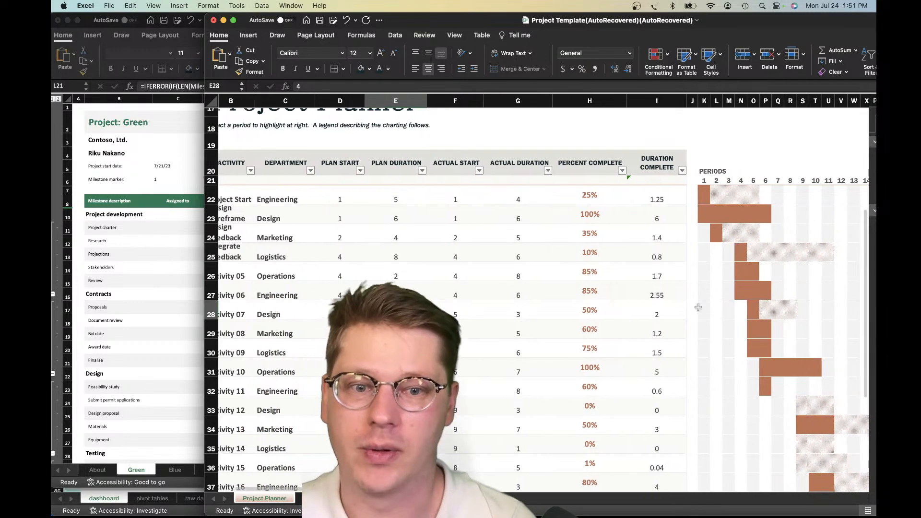
pyautogui.click(567, 215)
pyautogui.moveTo(534, 193); pyautogui.dragTo(544, 305)
pyautogui.click(530, 294)
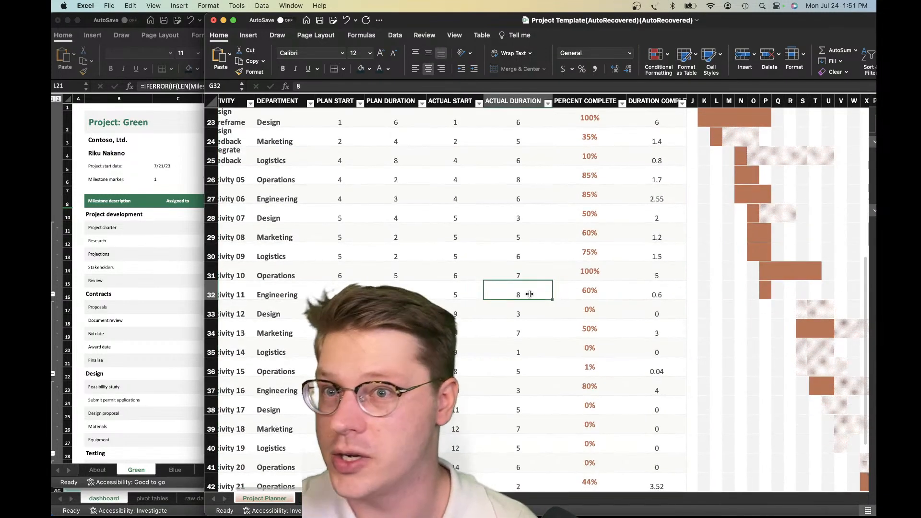
pyautogui.scroll(5, 529, 294)
# Check the Duration Complete formulas in I22, I23, I26 and I29, and look through the column's remaining rows
pyautogui.click(662, 181)
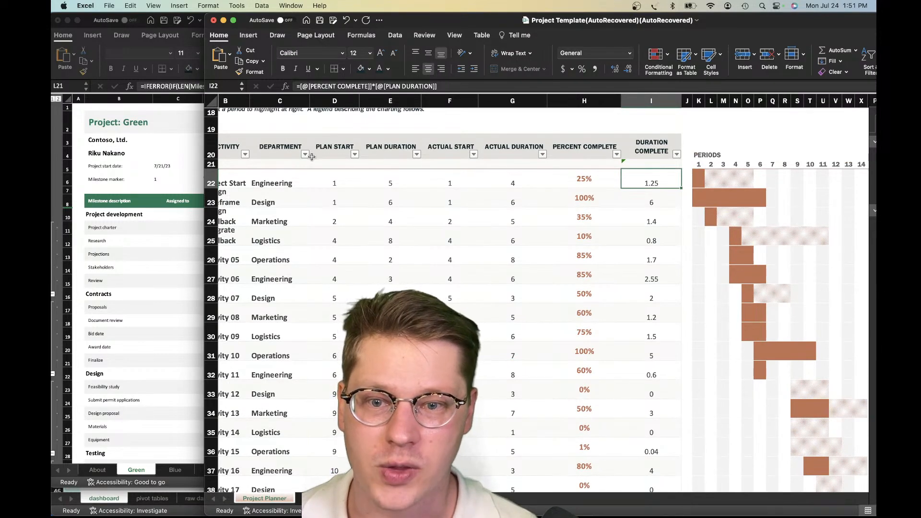
pyautogui.click(651, 205)
pyautogui.click(657, 257)
pyautogui.click(662, 312)
pyautogui.scroll(-4, 647, 391)
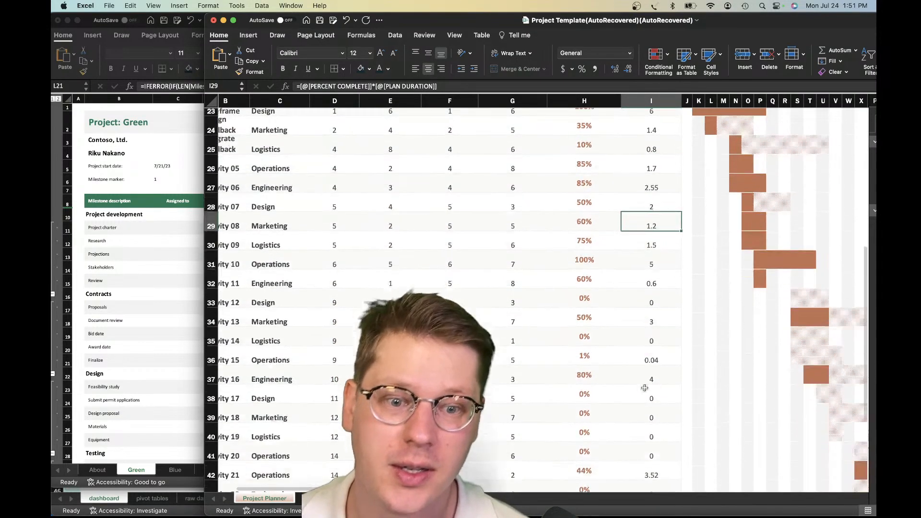
pyautogui.scroll(-2, 645, 388)
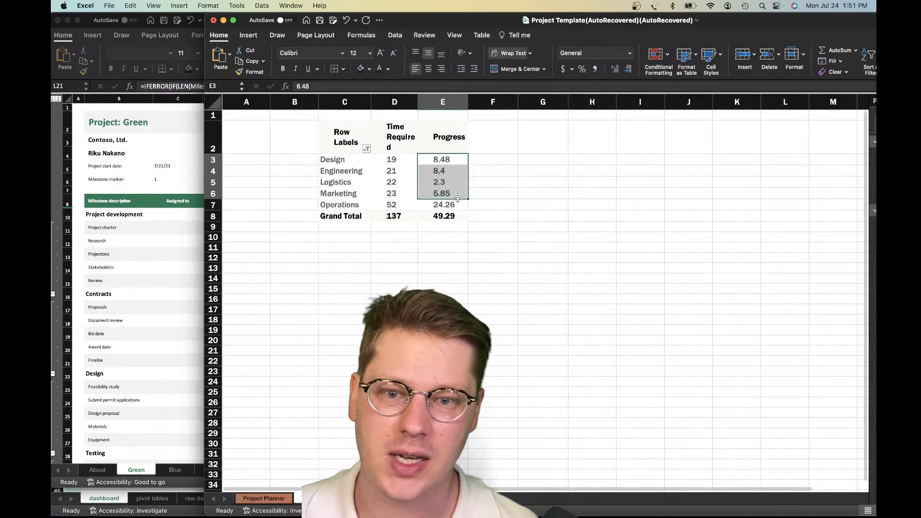
# Recheck the Logistics Progress value in E5 of the Pivots sheet and return to the charts atop the Project Planner sheet
pyautogui.click(444, 193)
pyautogui.click(477, 189)
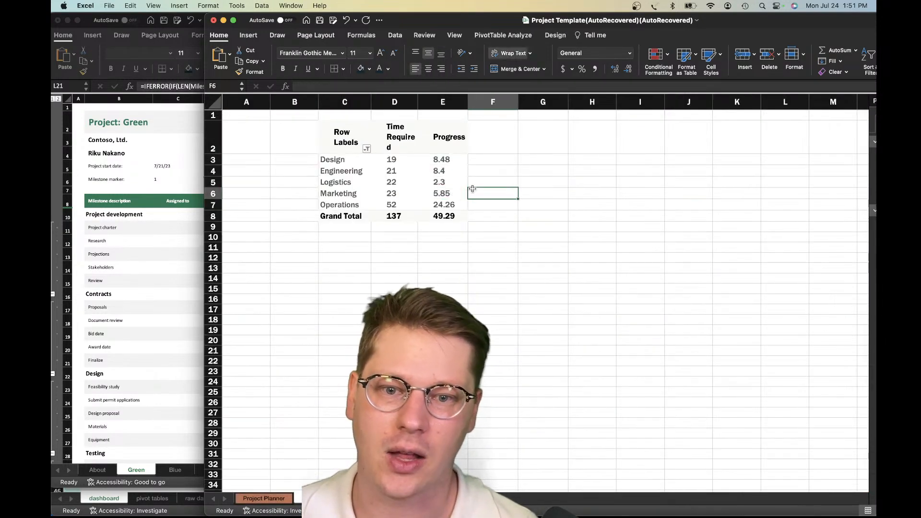
pyautogui.click(453, 186)
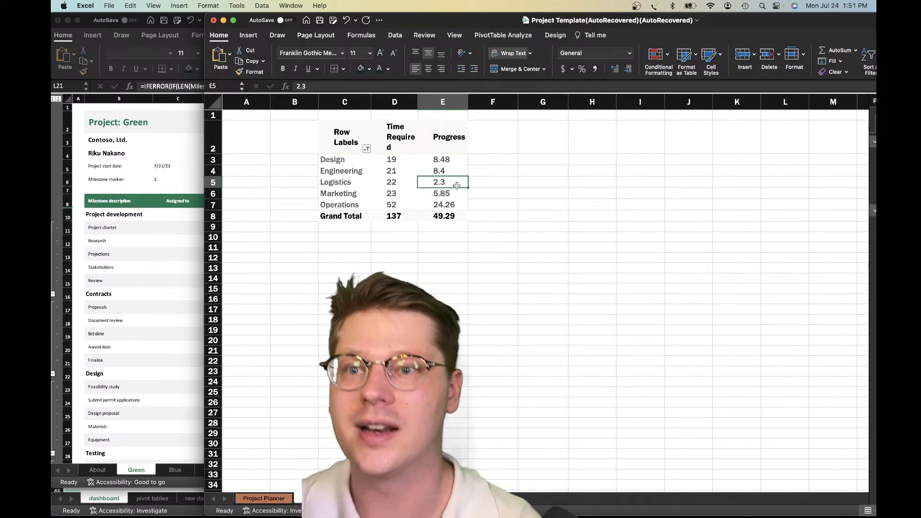
pyautogui.scroll(-1, 427, 246)
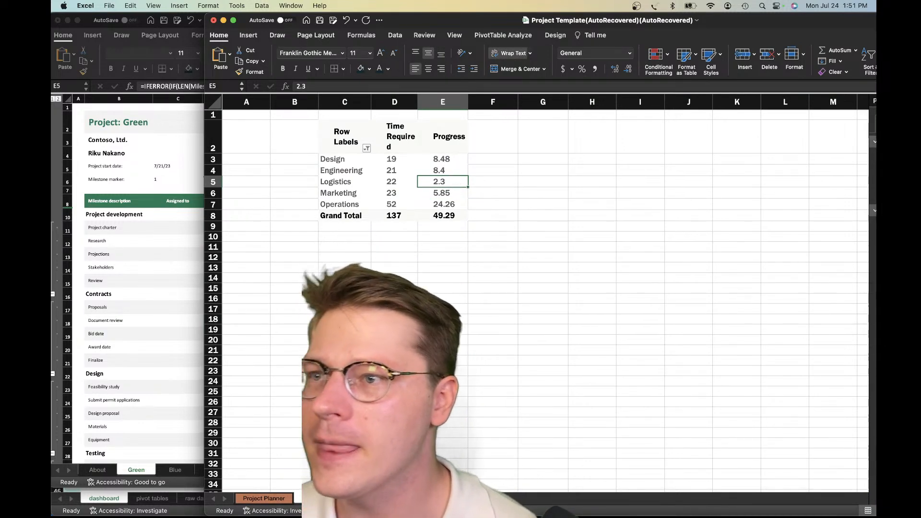
pyautogui.hscroll(-1, 510, 442)
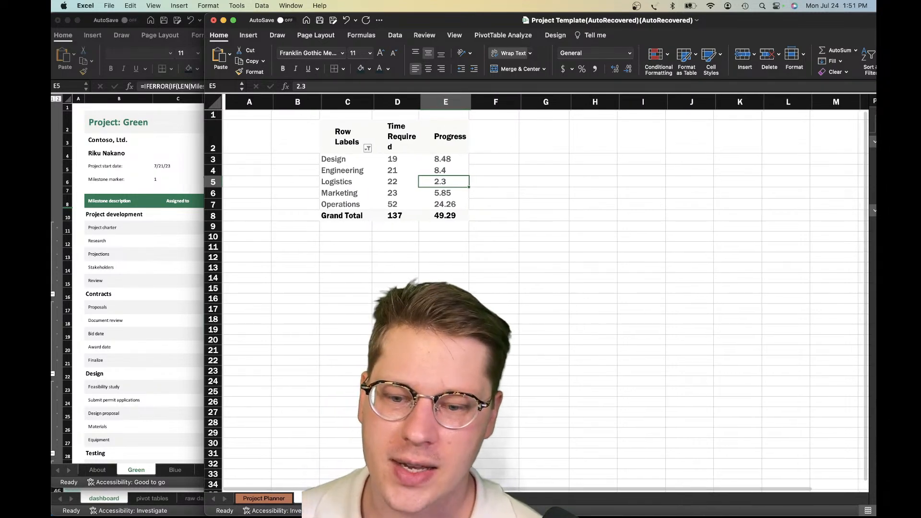
pyautogui.click(264, 499)
pyautogui.scroll(10, 310, 307)
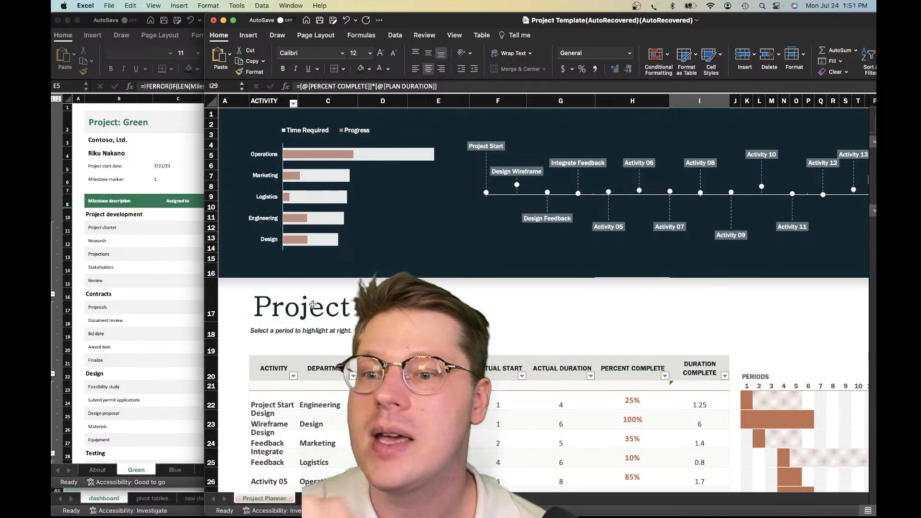
# Switch to the Date tracking Gantt chart1 workbook, move its window clear of the others, and inspect the Scrolling increment label above the timeline
pyautogui.click(105, 283)
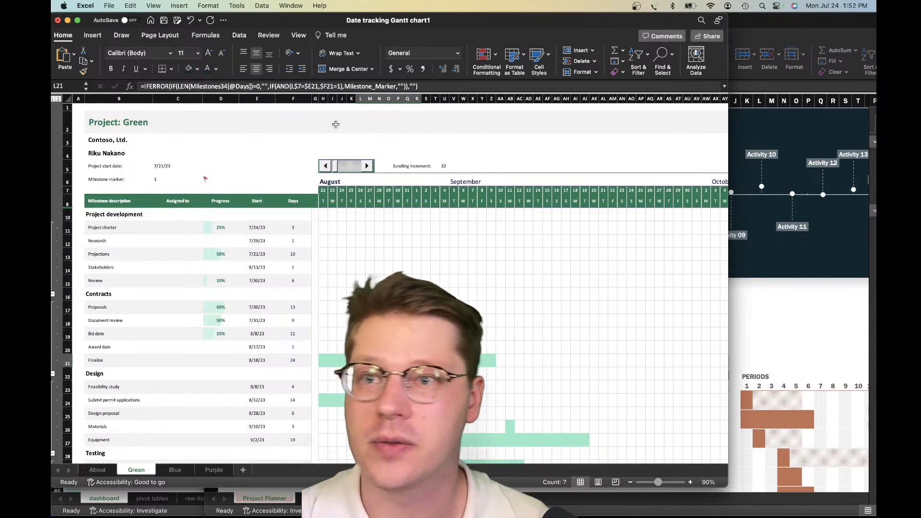
pyautogui.moveTo(273, 18); pyautogui.dragTo(306, 40)
pyautogui.click(541, 185)
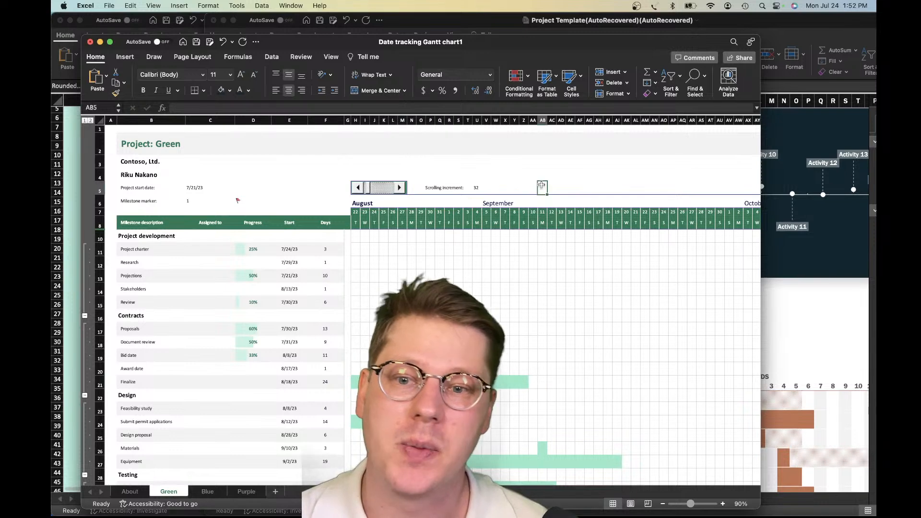
pyautogui.click(432, 188)
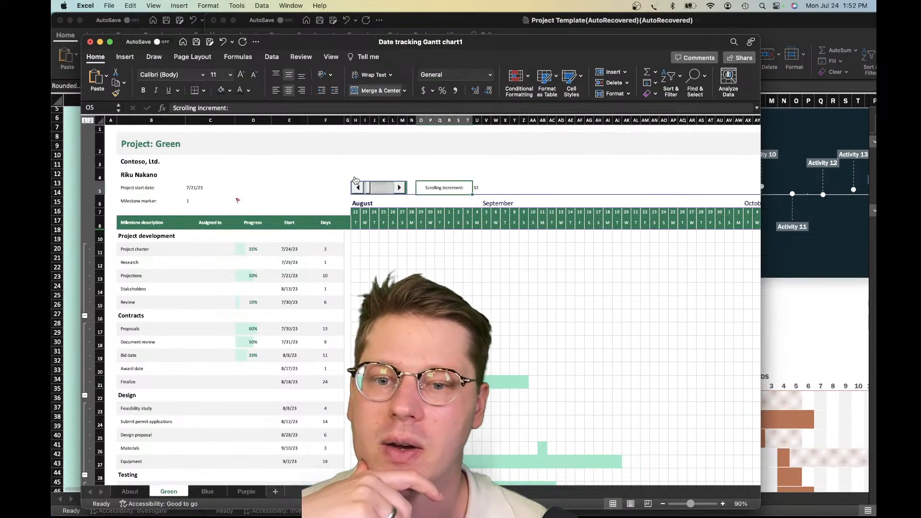
pyautogui.scroll(-1, 347, 170)
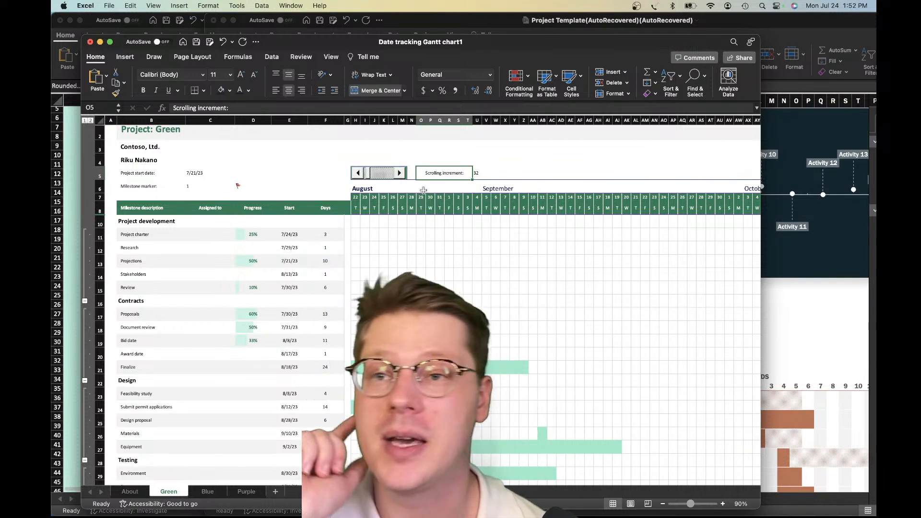
# Switch back to the Project Template workbook, review its Gantt periods, activity table and charts, and reposition its window to show more of it
pyautogui.click(805, 265)
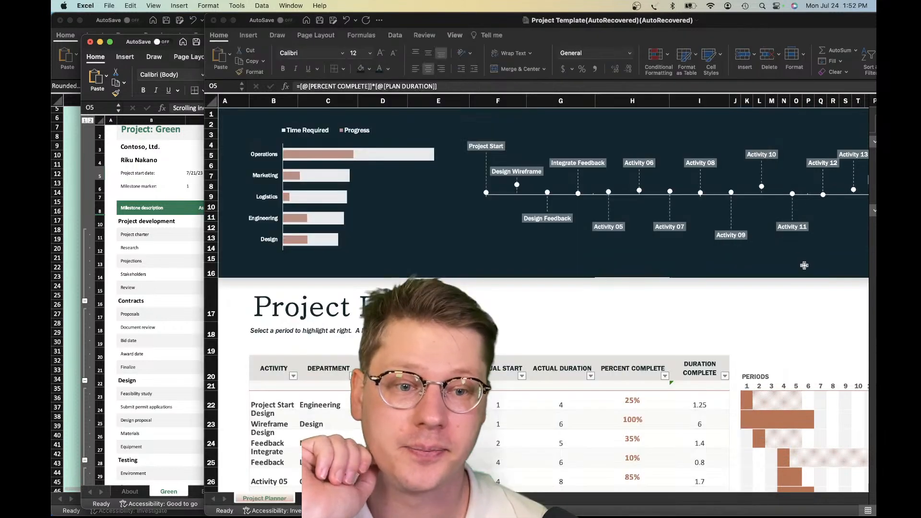
pyautogui.hscroll(5, 791, 259)
pyautogui.scroll(-10, 783, 257)
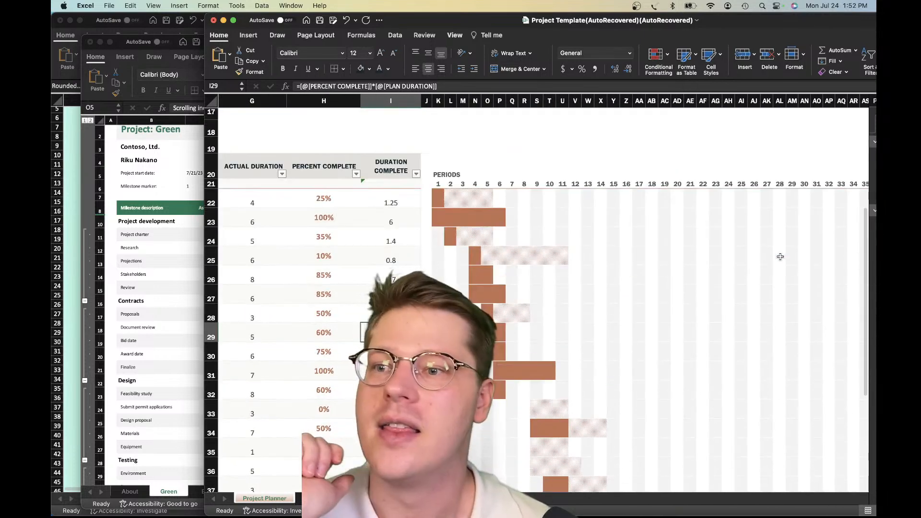
pyautogui.hscroll(-1, 679, 278)
pyautogui.hscroll(-5, 680, 277)
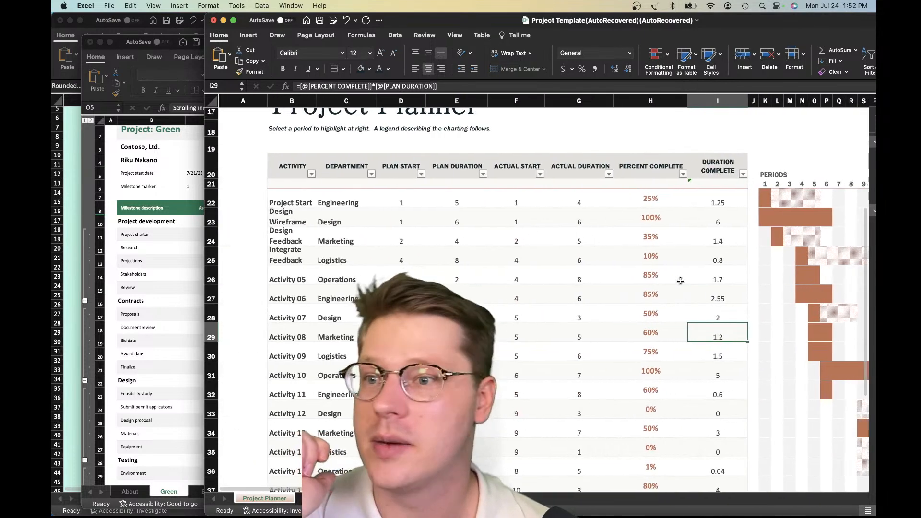
pyautogui.scroll(2, 680, 273)
pyautogui.scroll(5, 680, 267)
pyautogui.moveTo(533, 27); pyautogui.dragTo(459, 27)
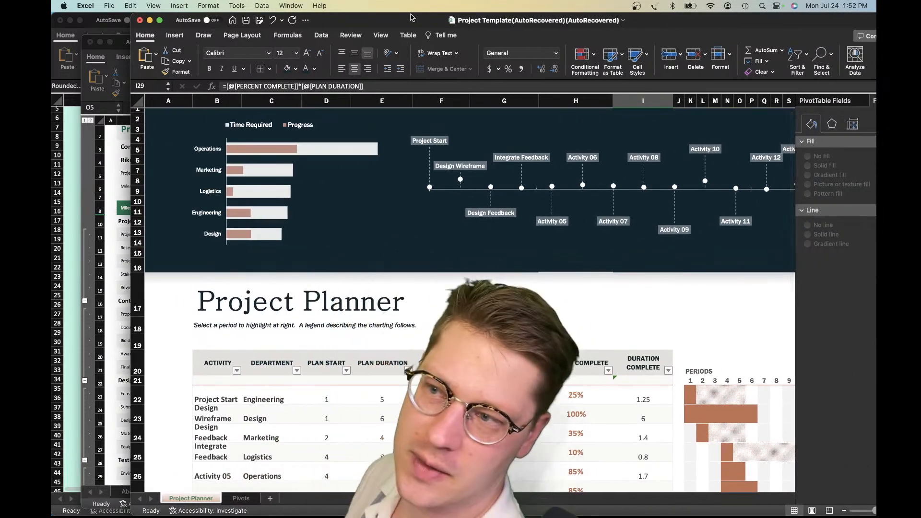